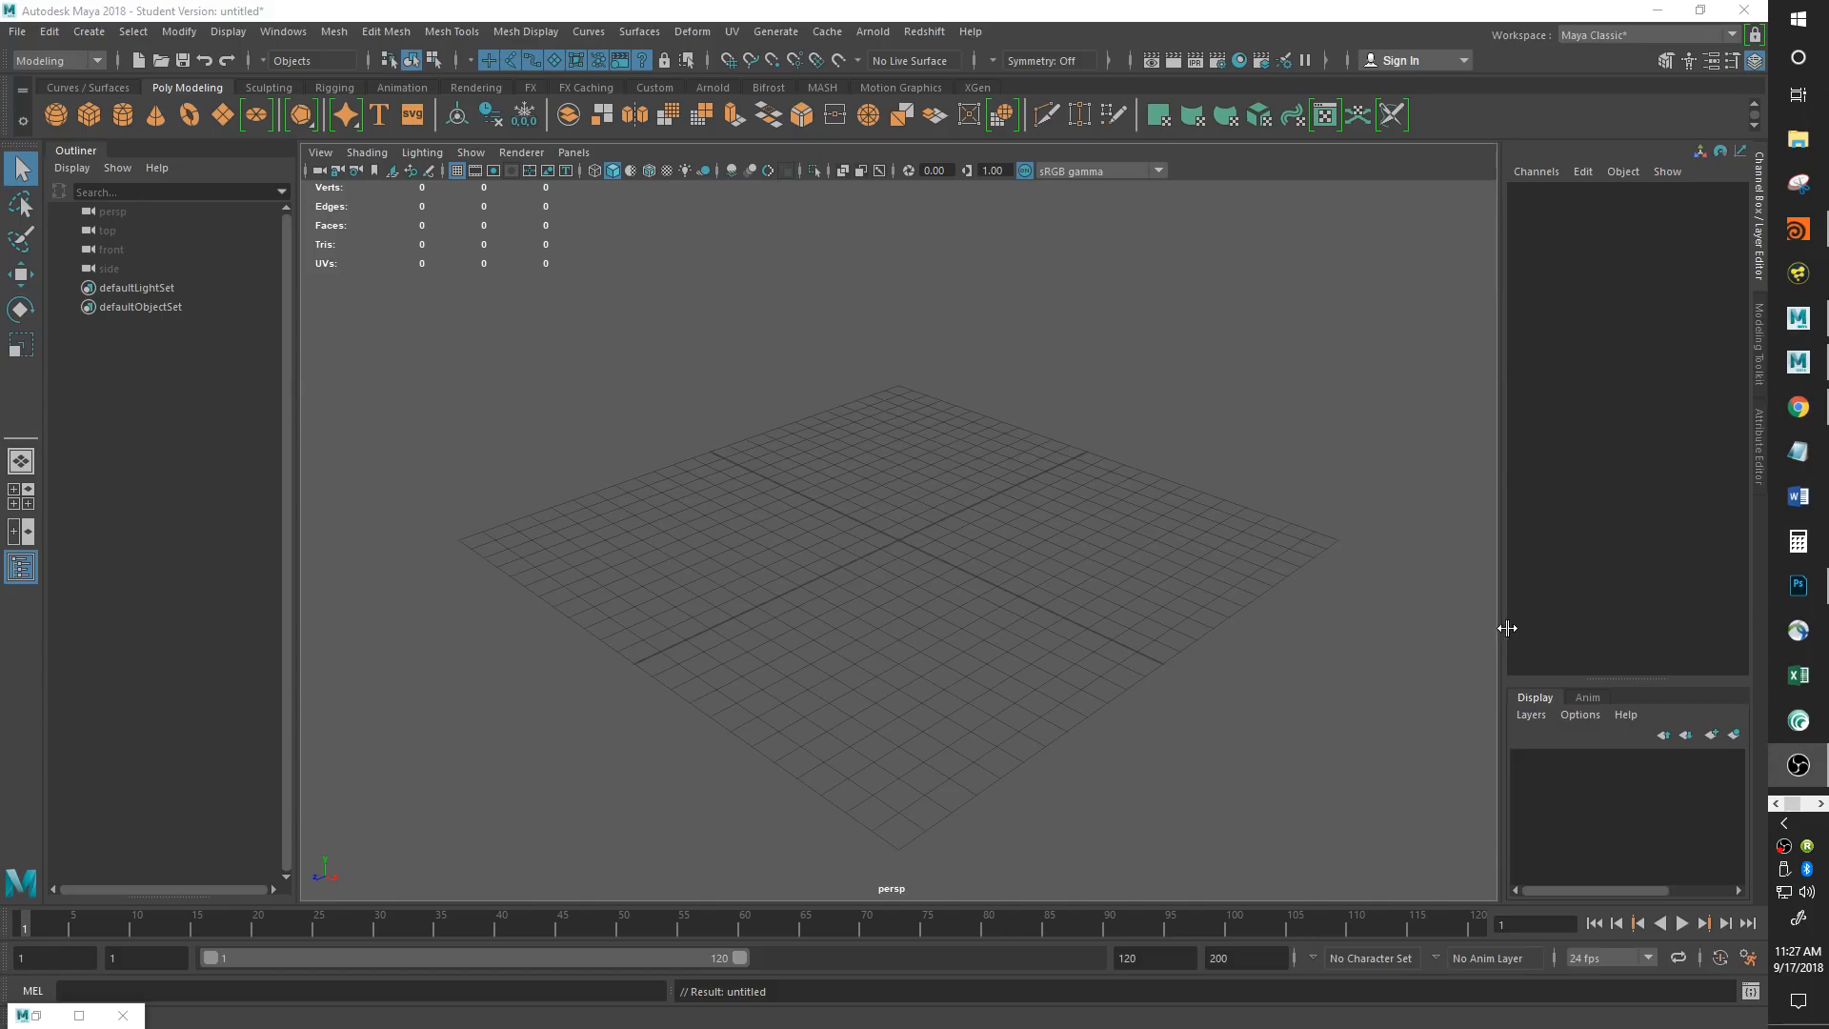
# Switch to Photoshop and bring up the Week01_UnitBlocks.jpg image for review.
pyautogui.click(1791, 591)
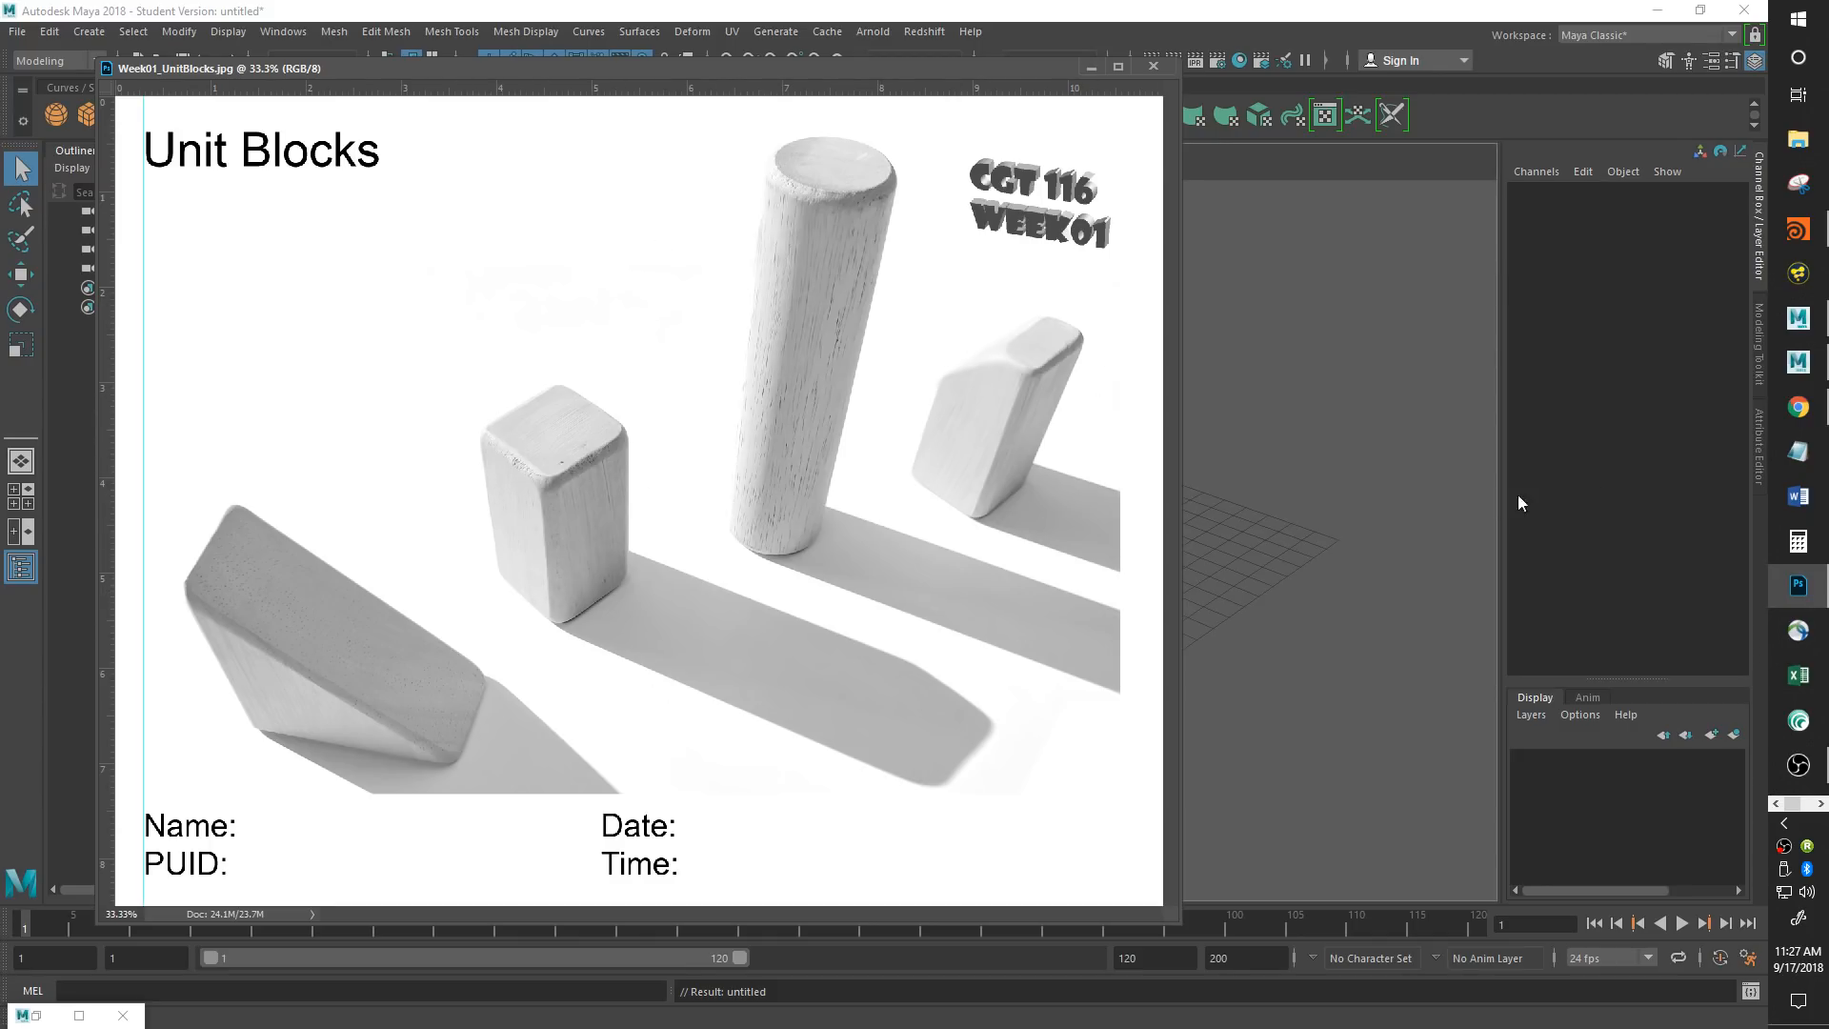
pyautogui.moveTo(1798, 595)
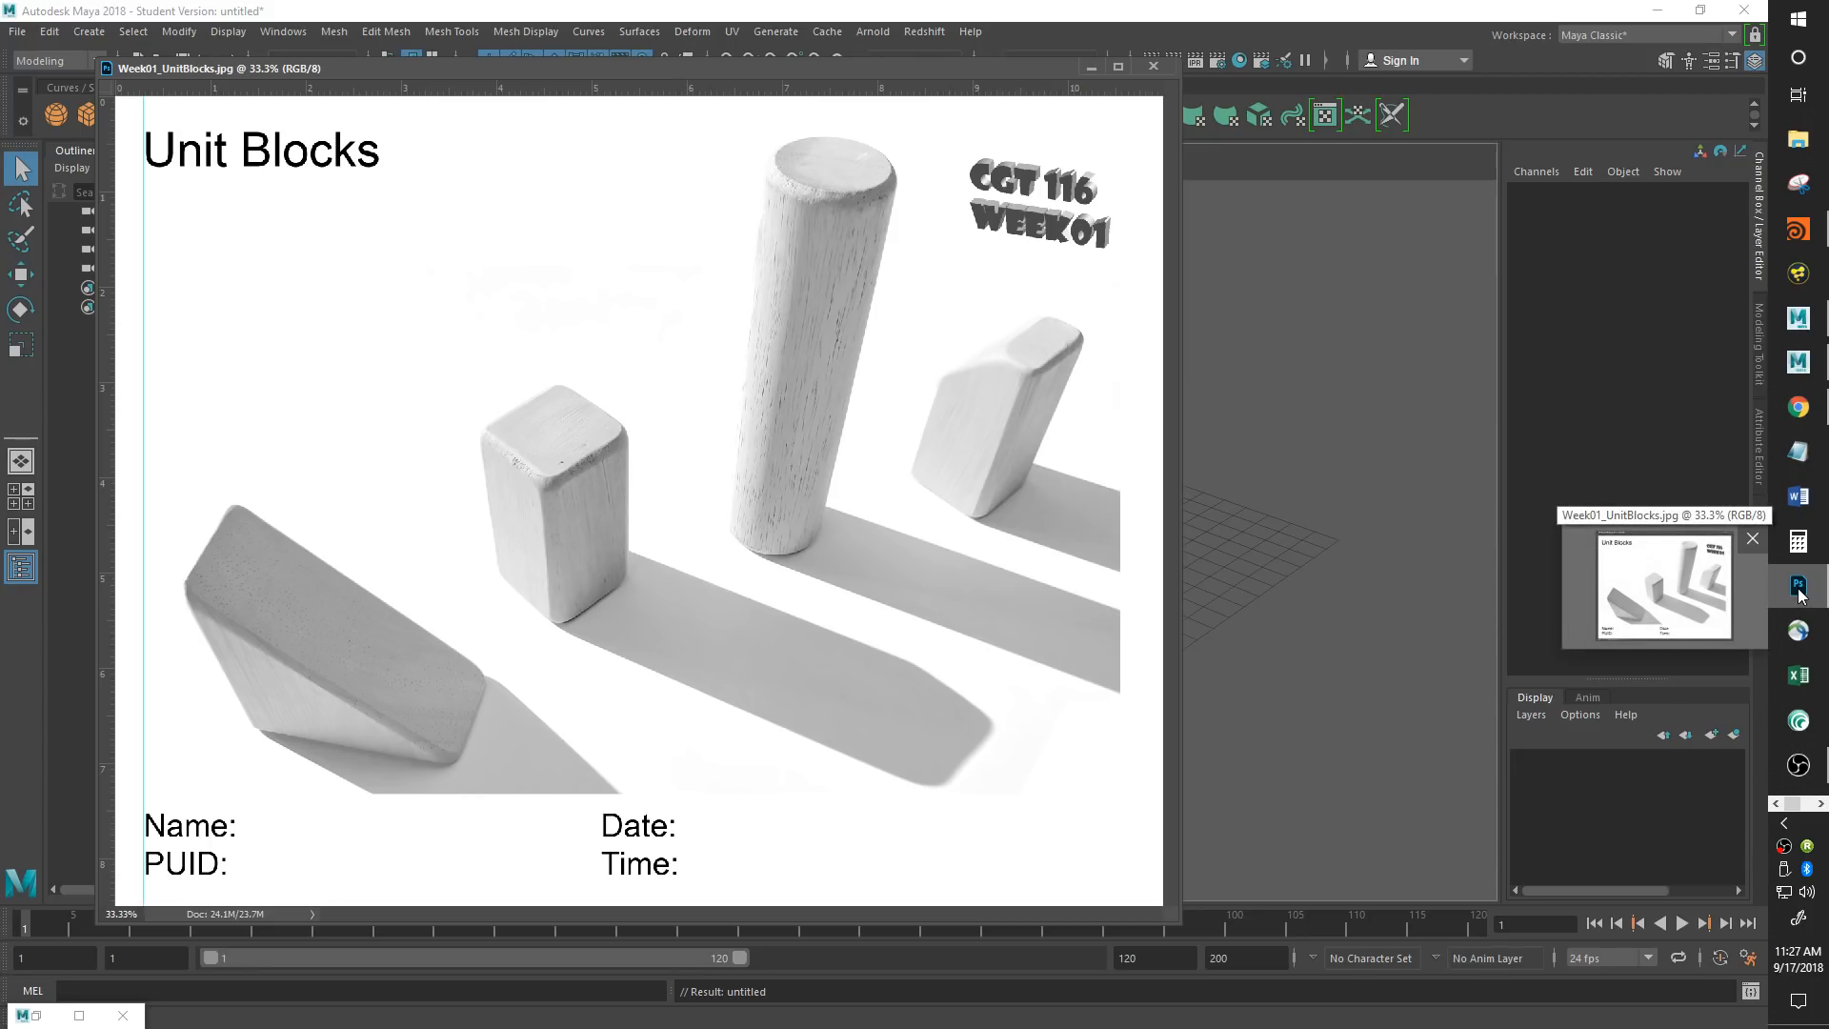
pyautogui.click(1798, 593)
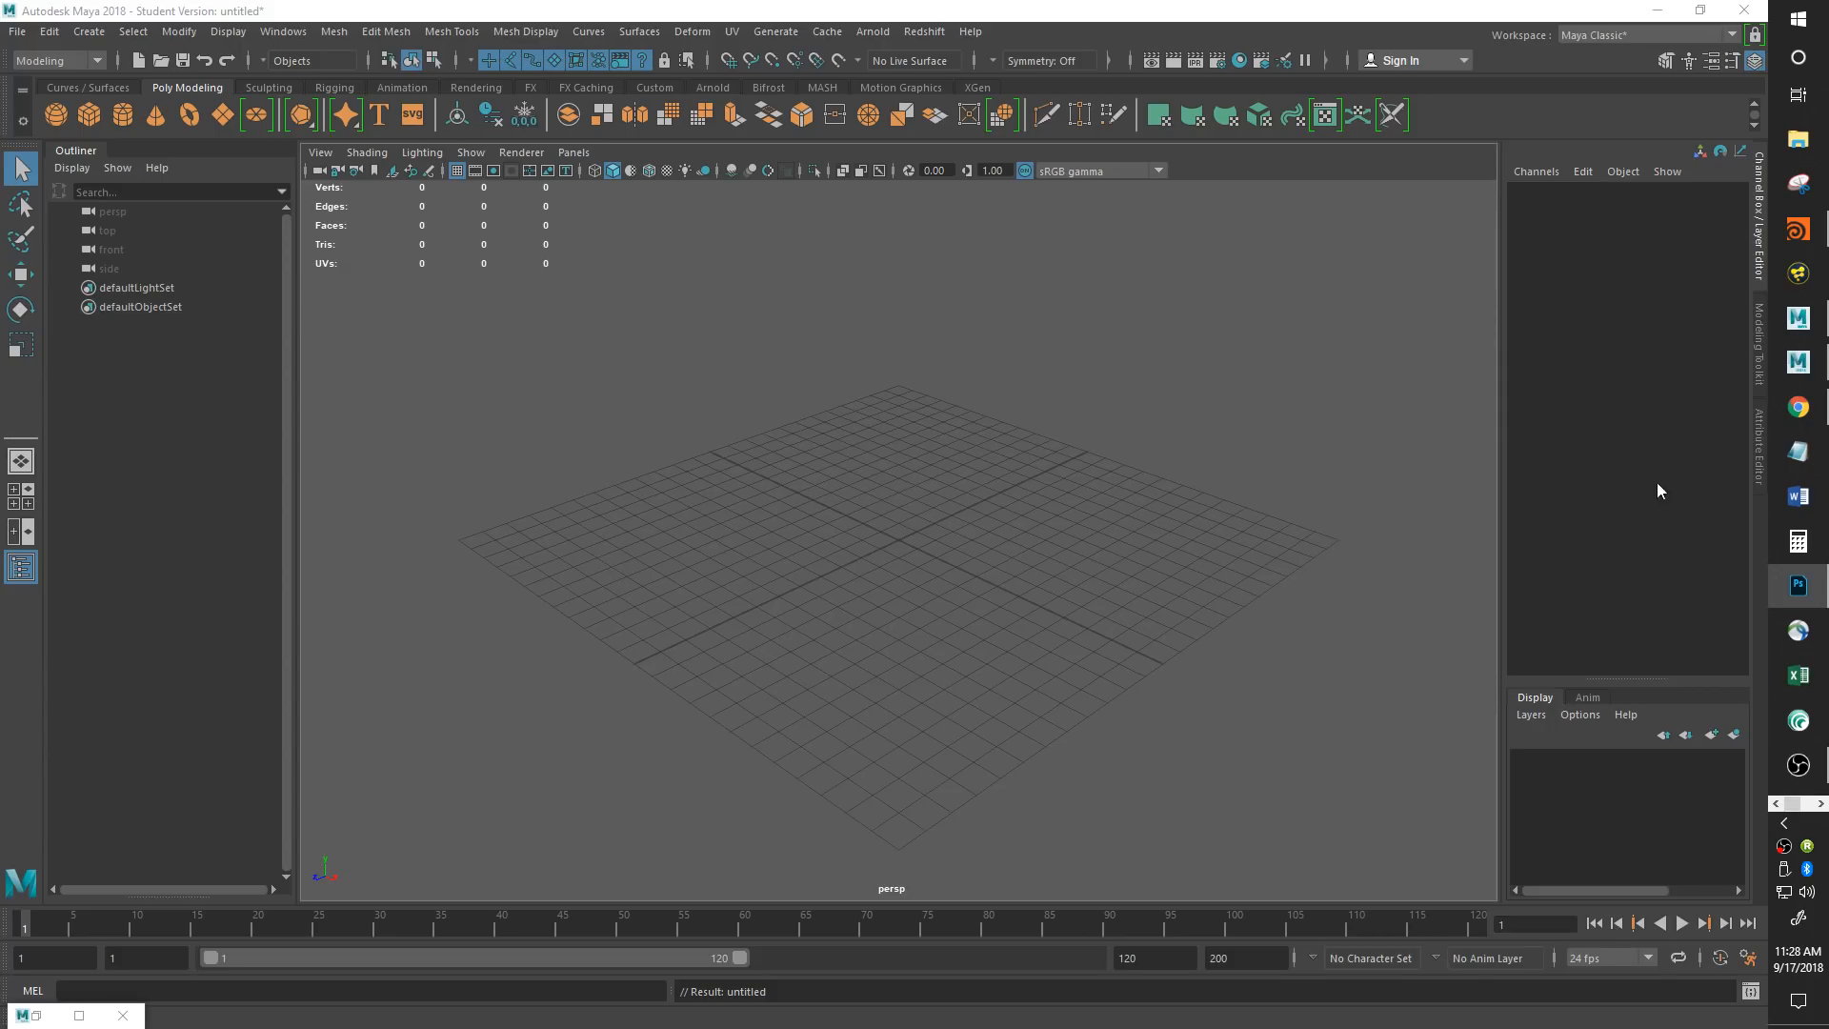
pyautogui.moveTo(1785, 611)
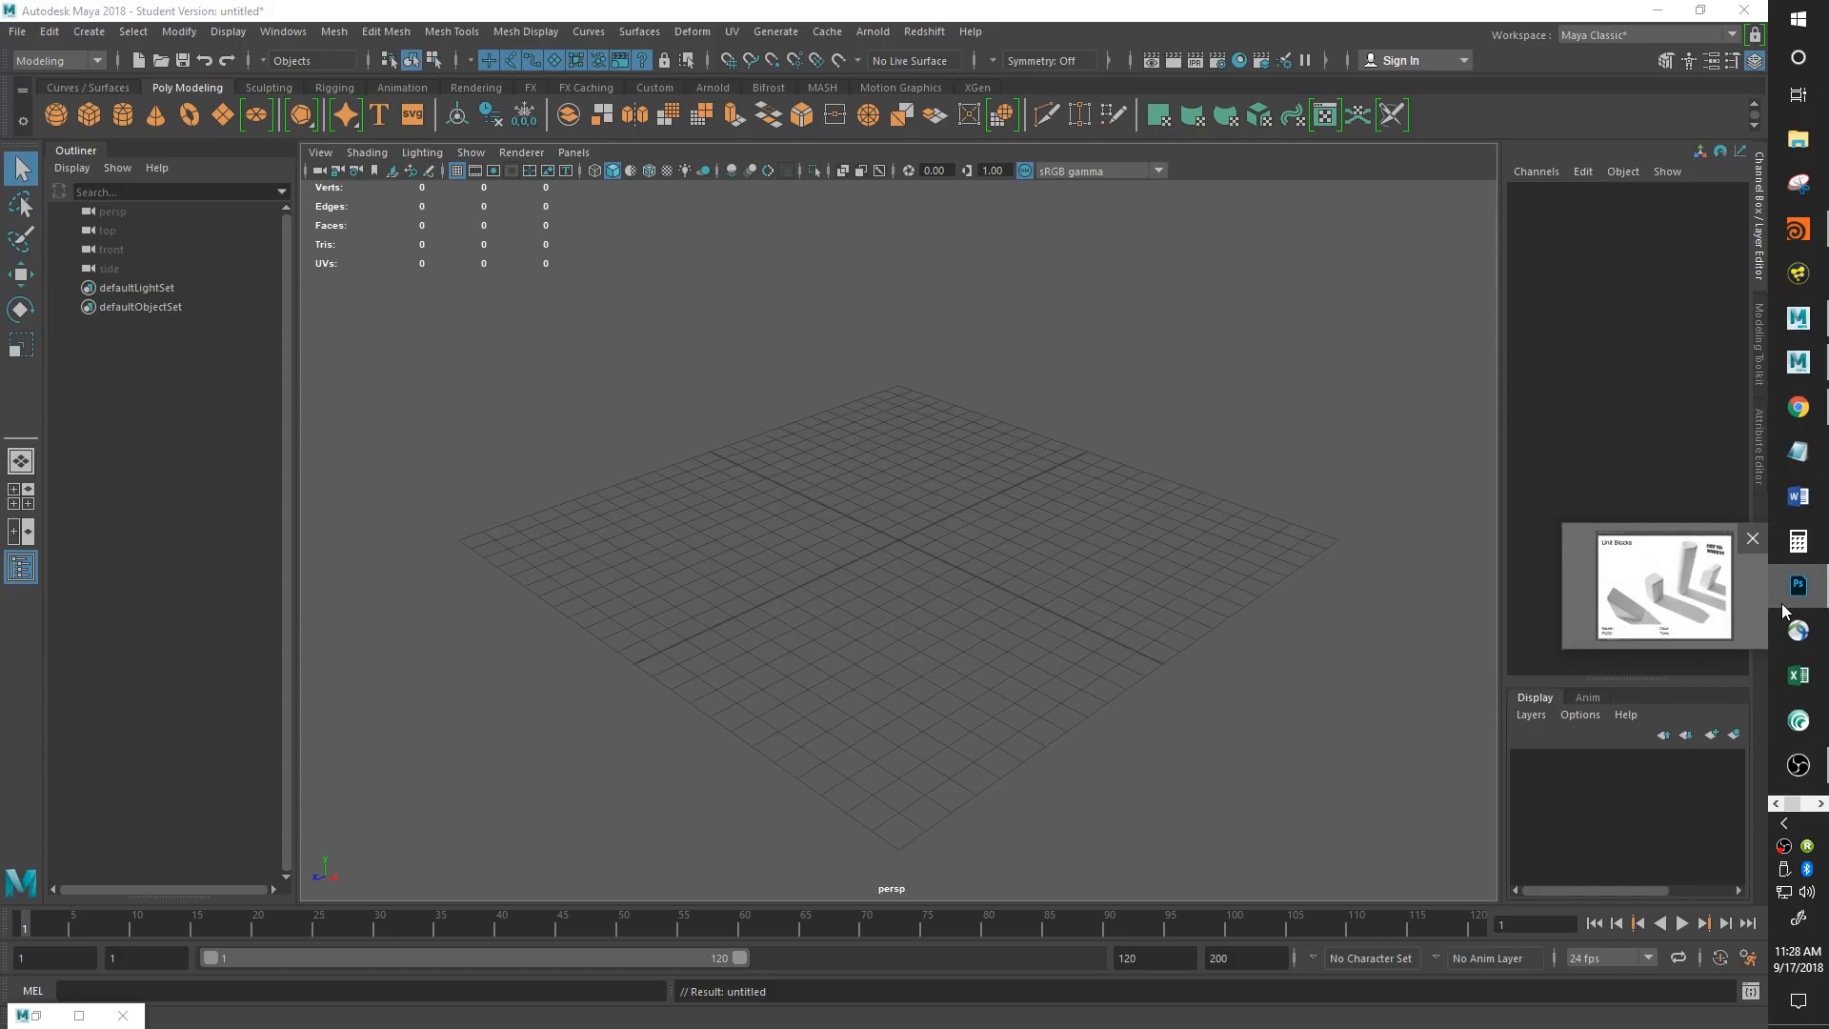
pyautogui.click(1667, 586)
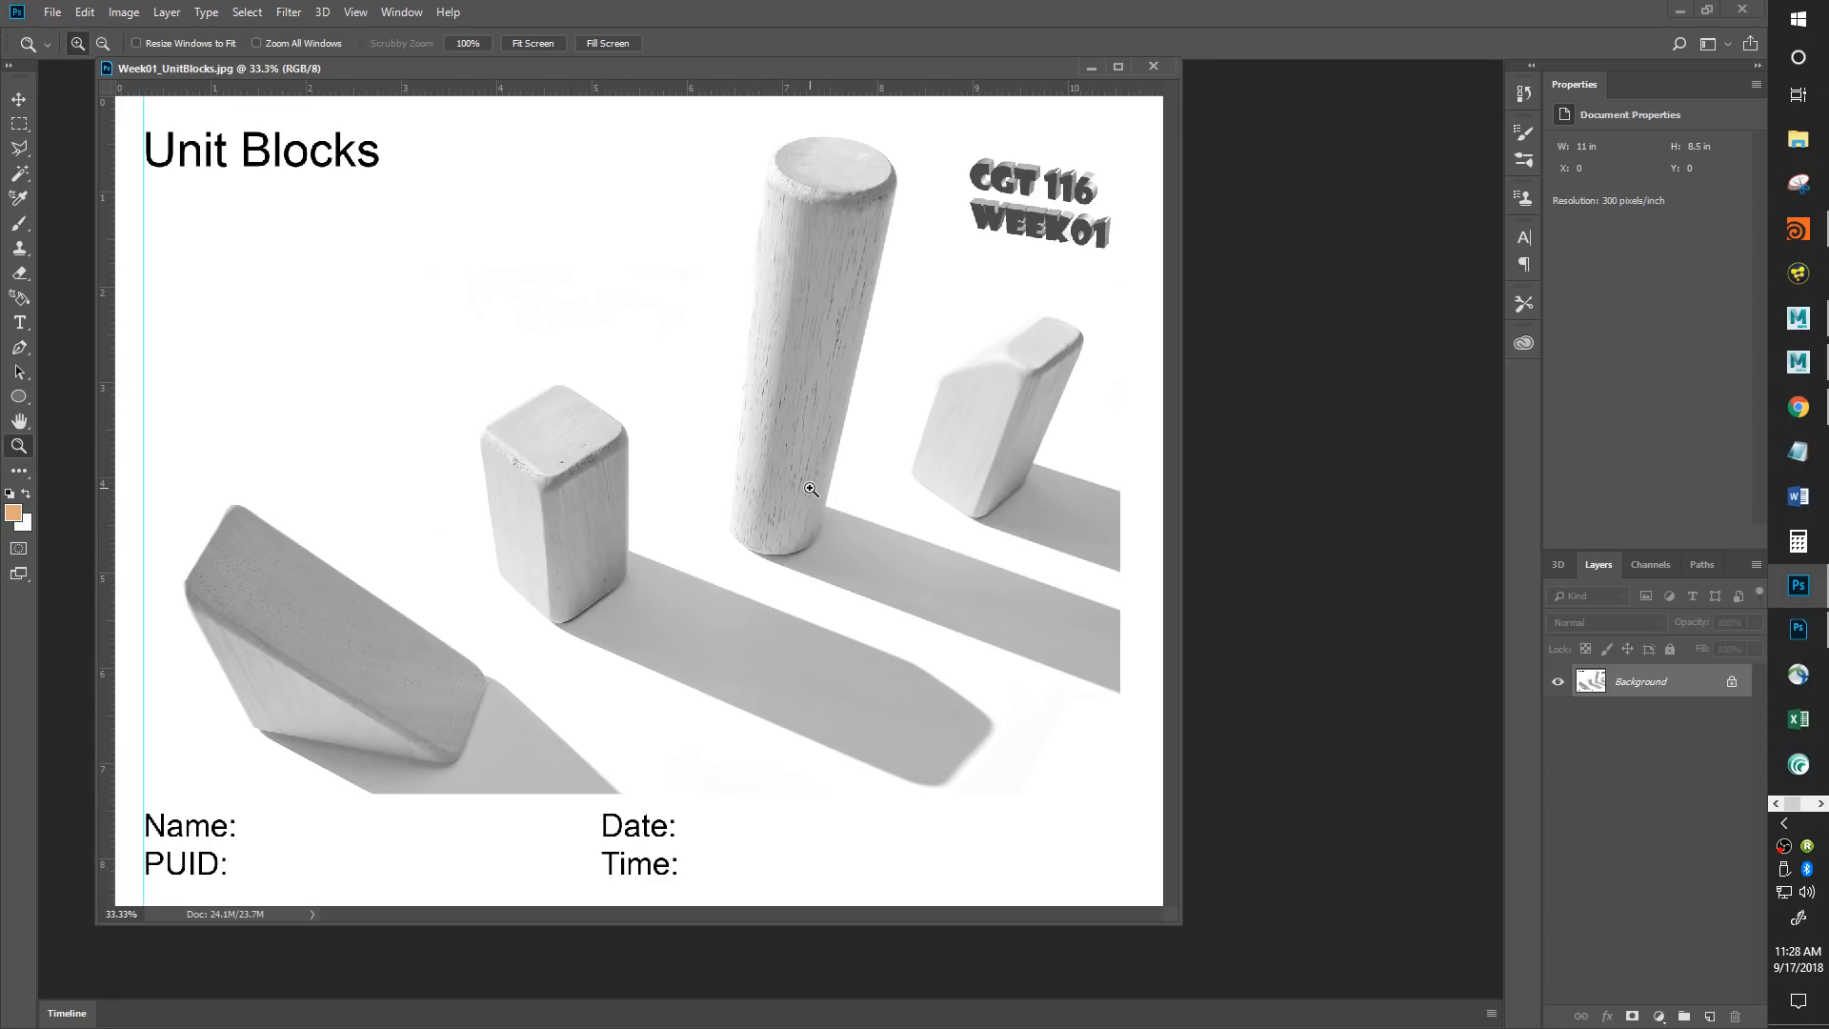
# Open ref_UnitBlock.JPG from the Week05 references folder and float it in its own window.
pyautogui.hotkey('ctrl', 'o')
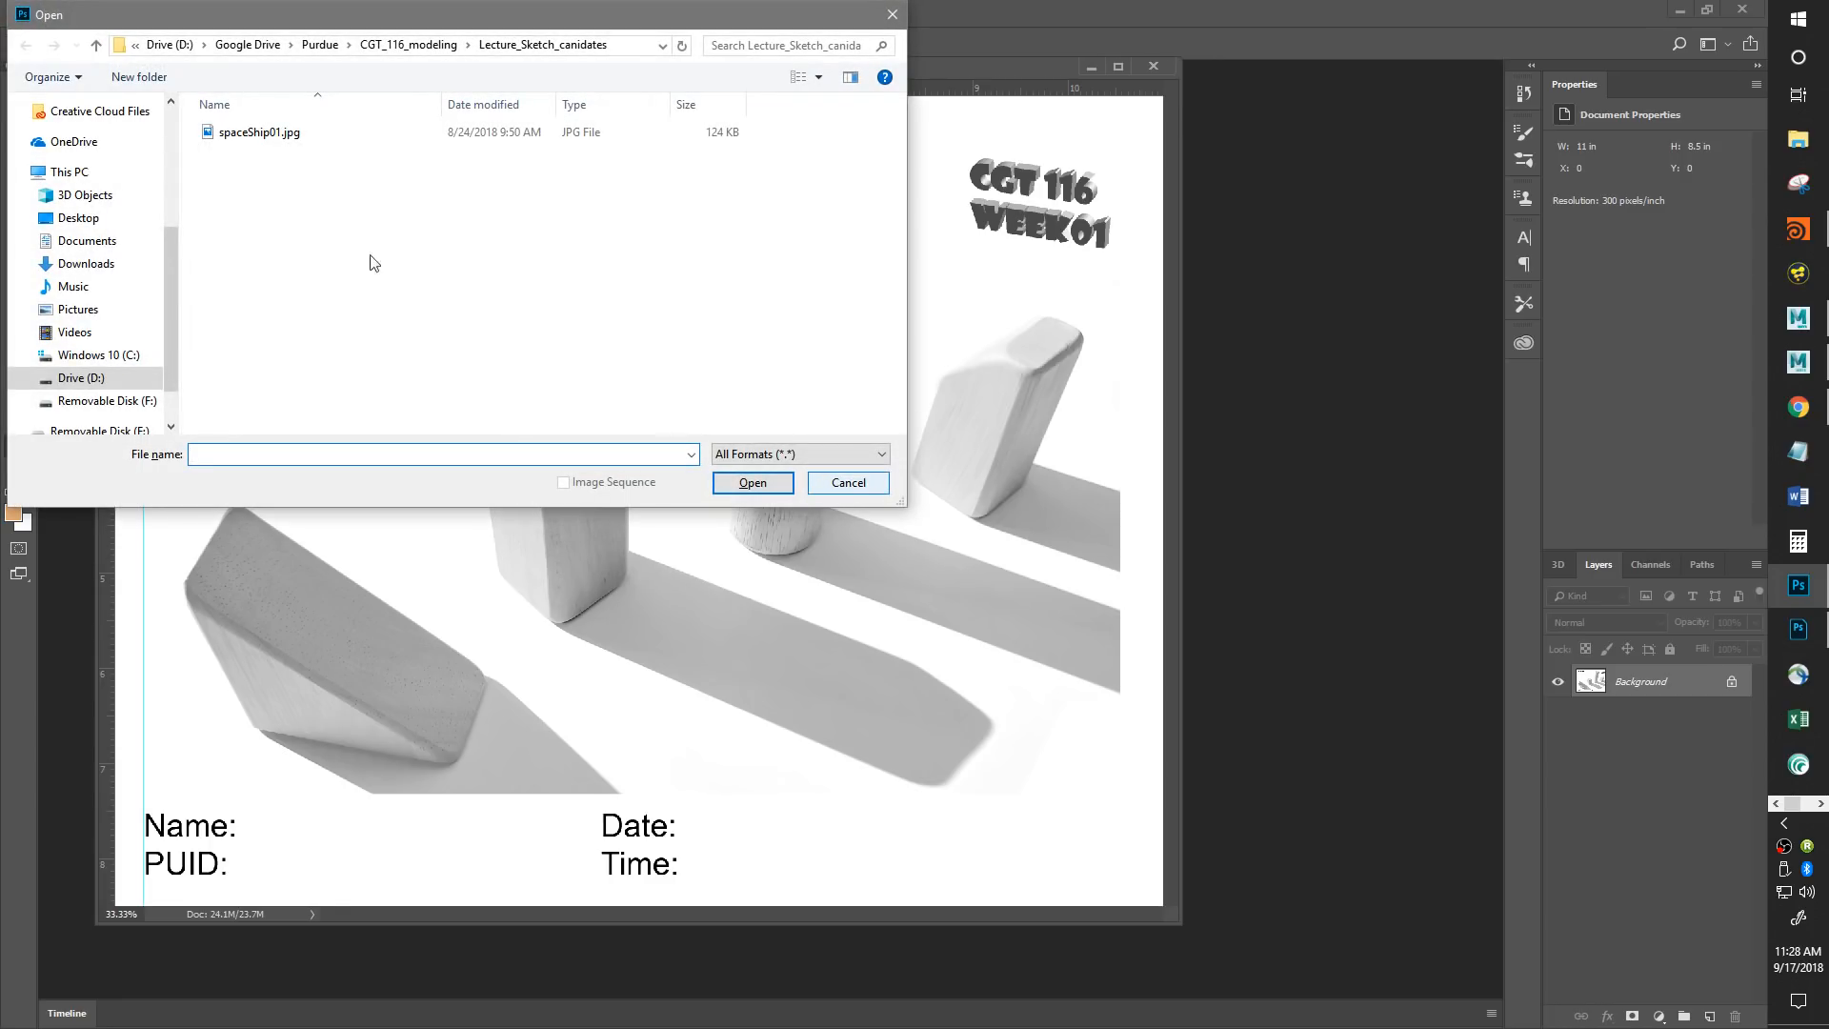
pyautogui.click(86, 378)
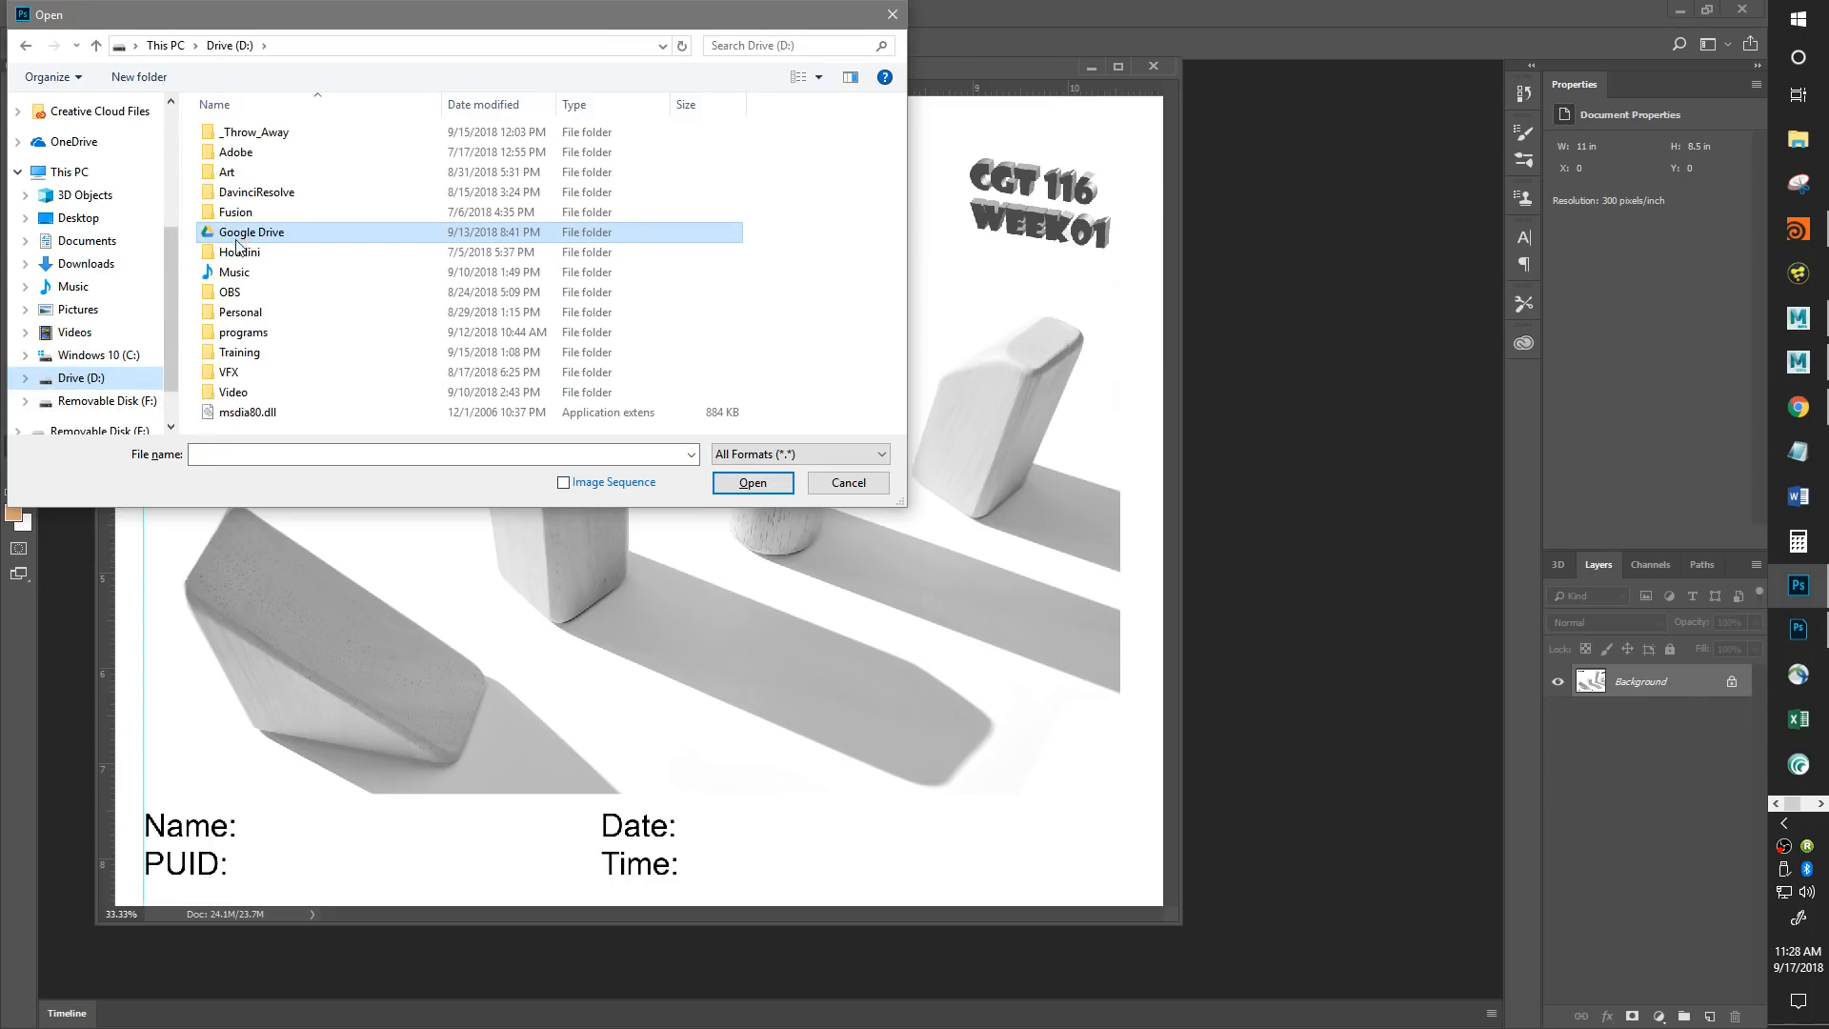
pyautogui.doubleClick(252, 231)
pyautogui.scroll(-8, 255, 309)
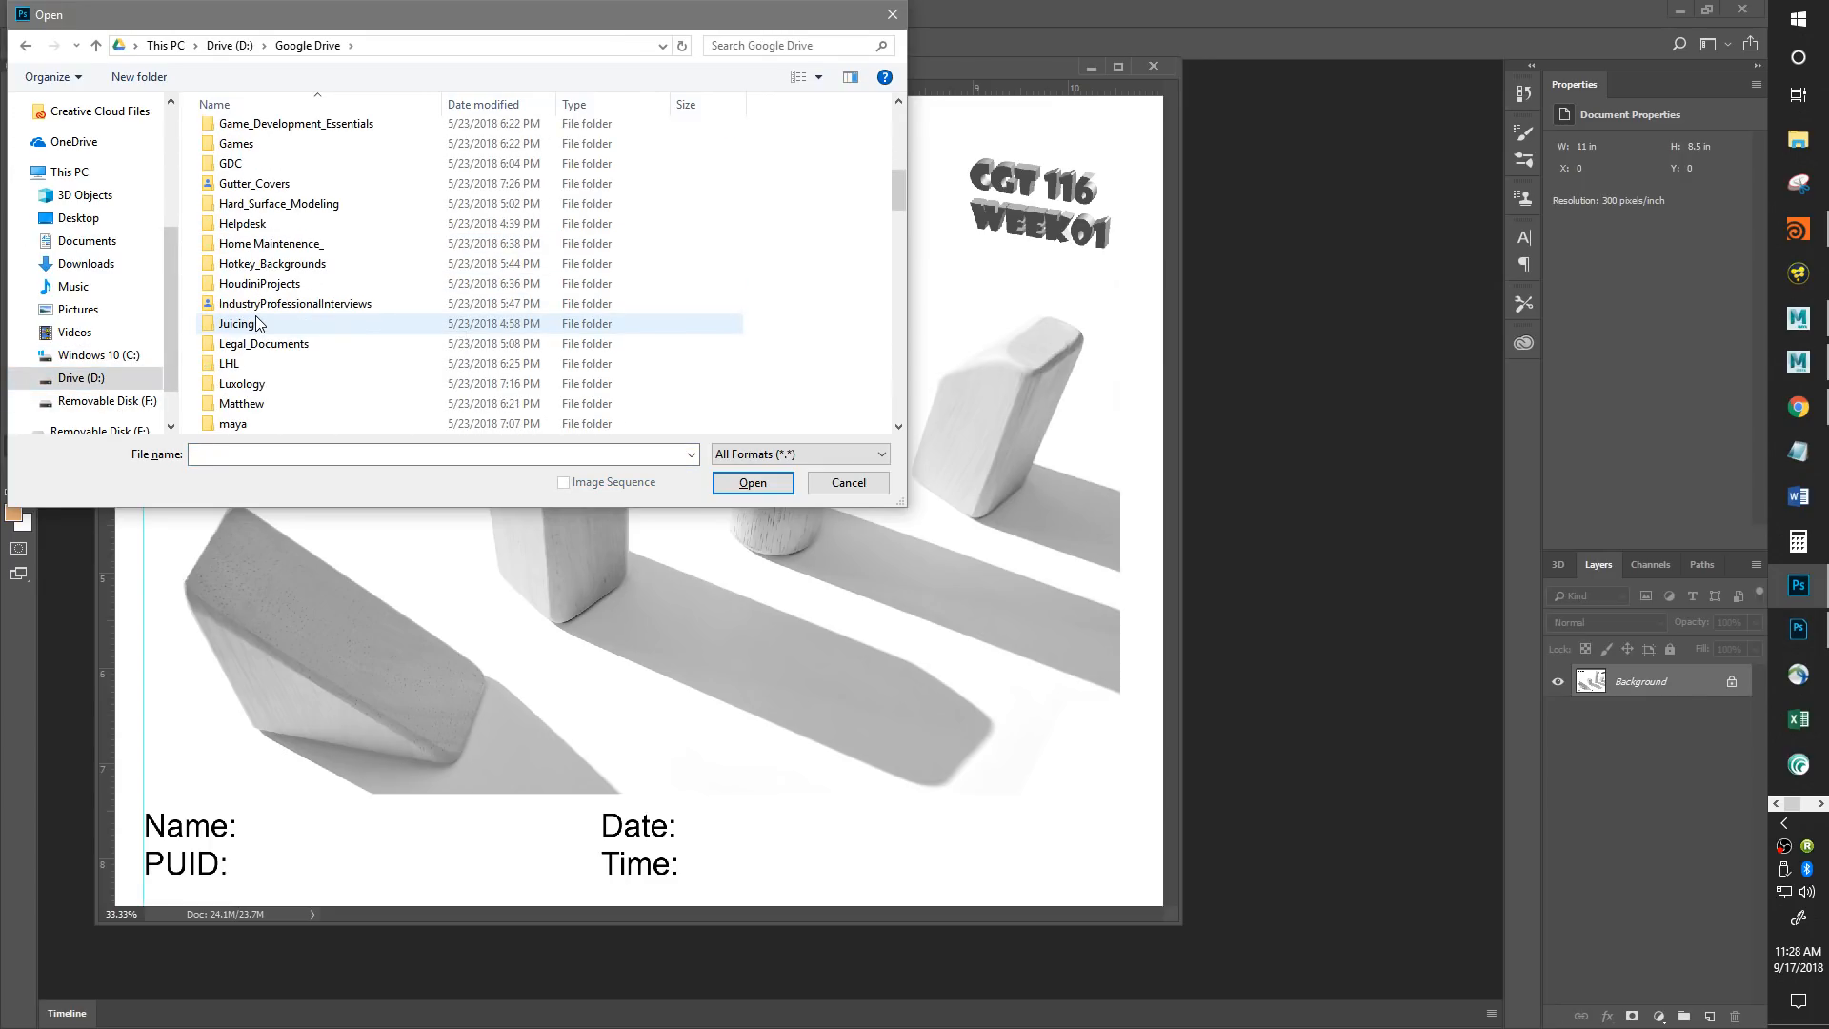
pyautogui.scroll(3, 95, 369)
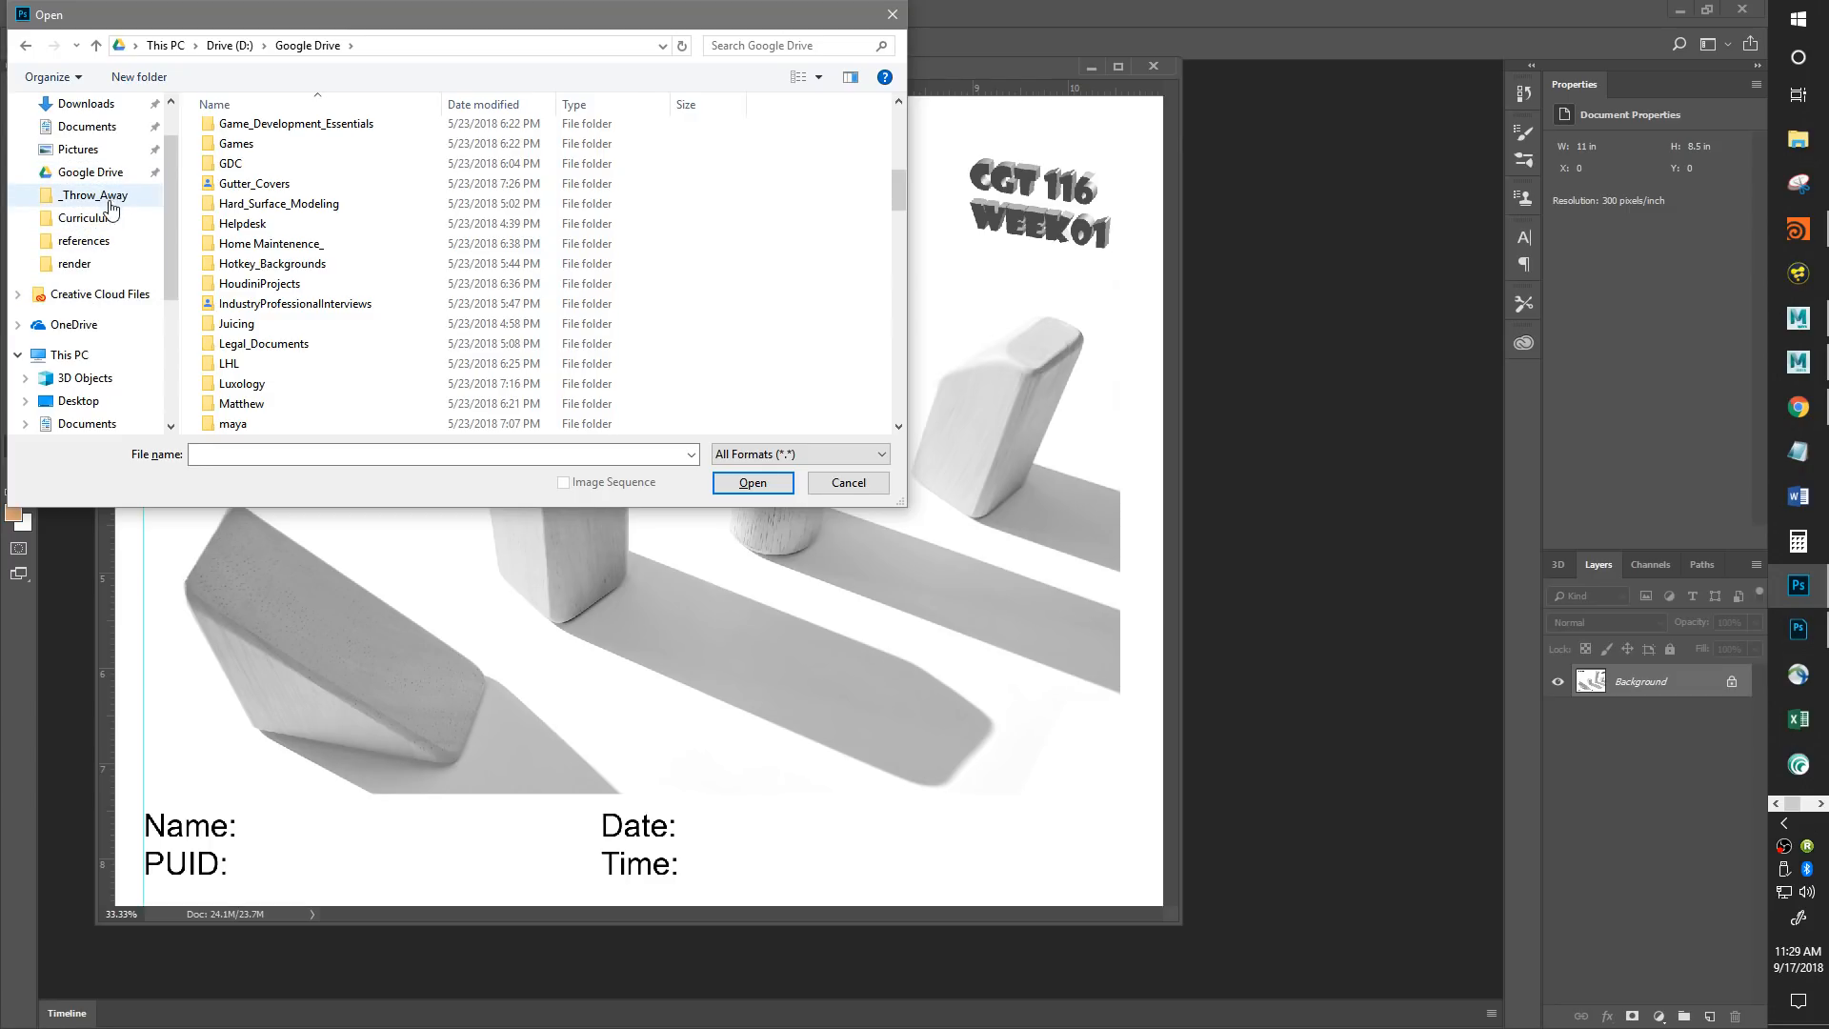
pyautogui.click(91, 242)
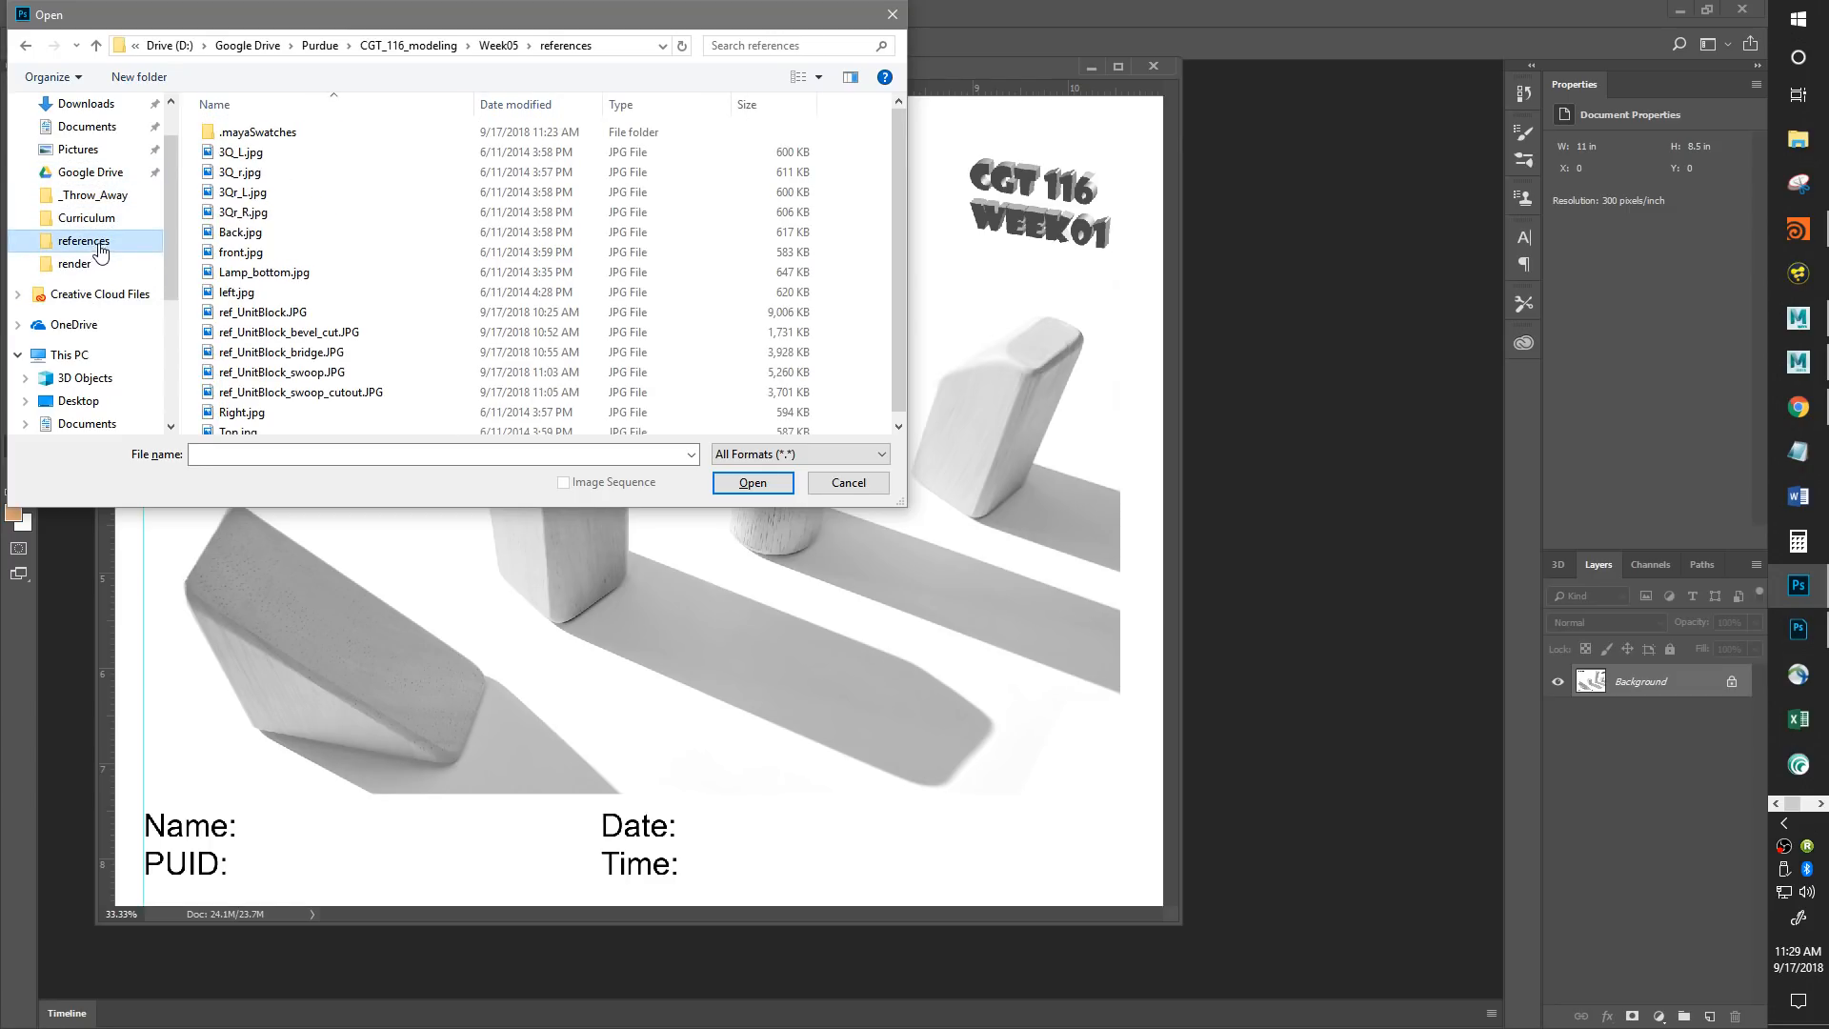
pyautogui.scroll(-1, 250, 400)
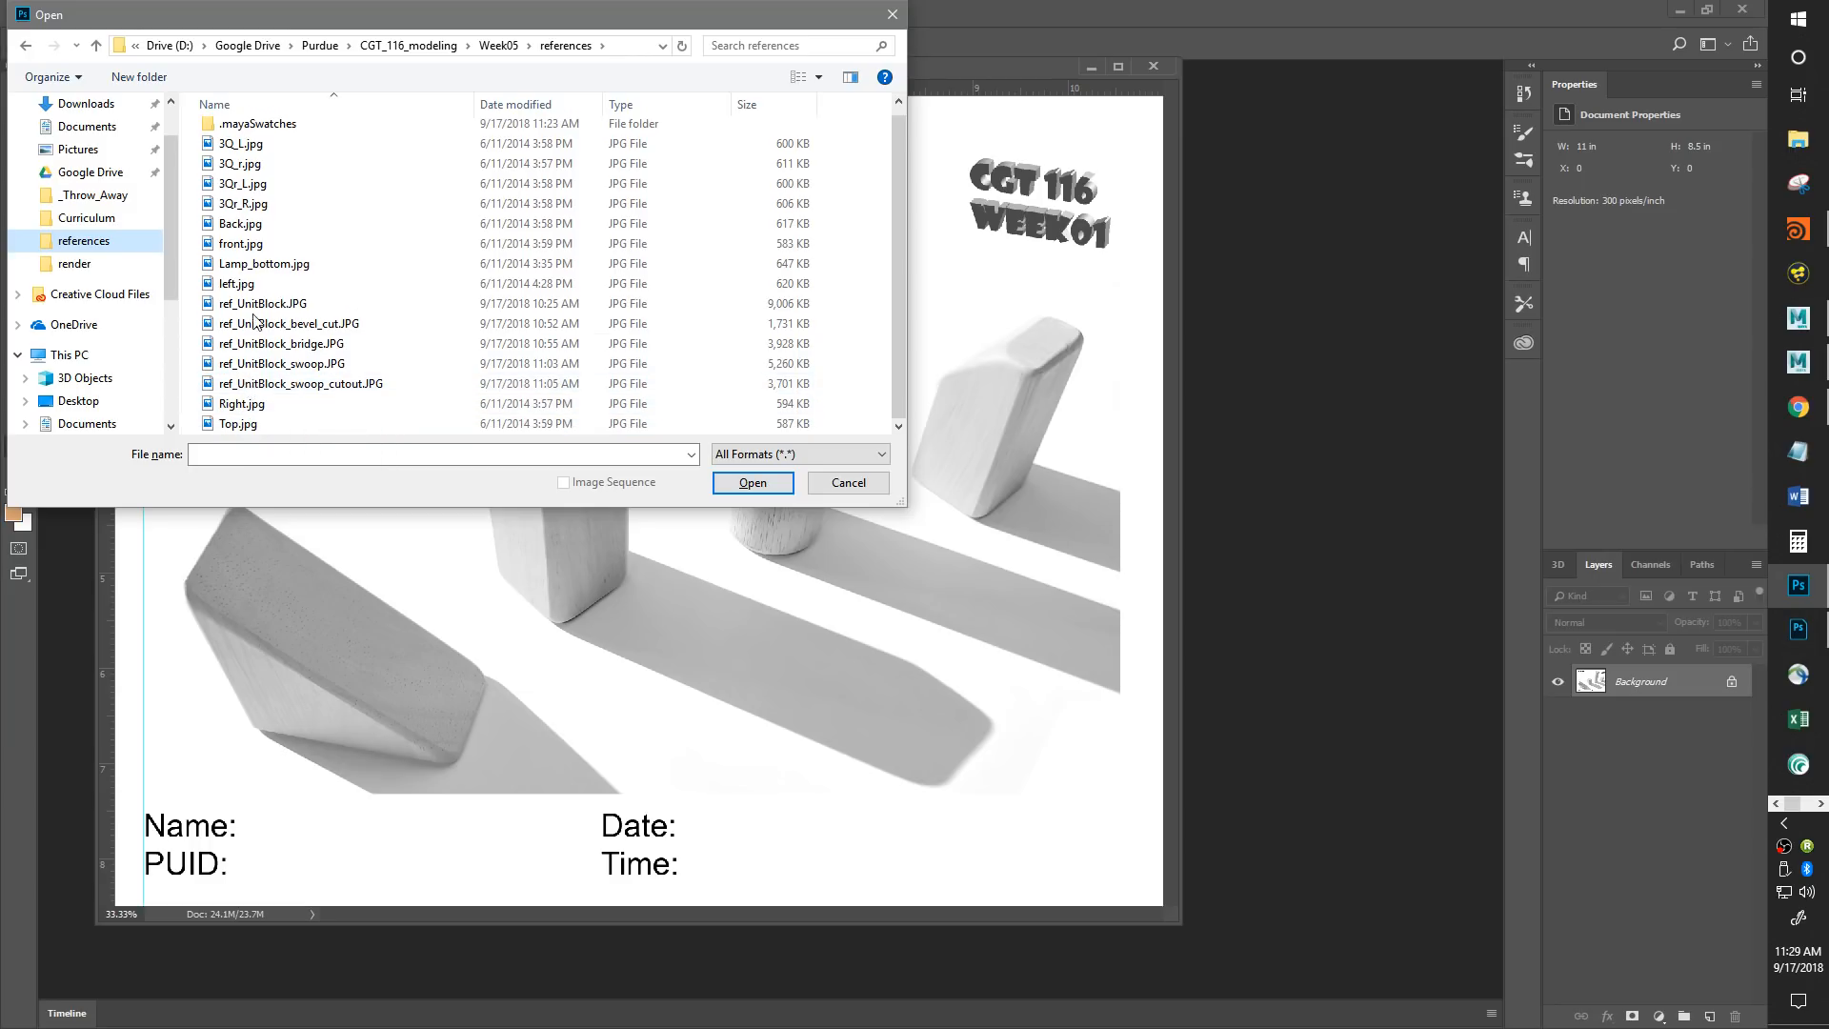
pyautogui.click(262, 304)
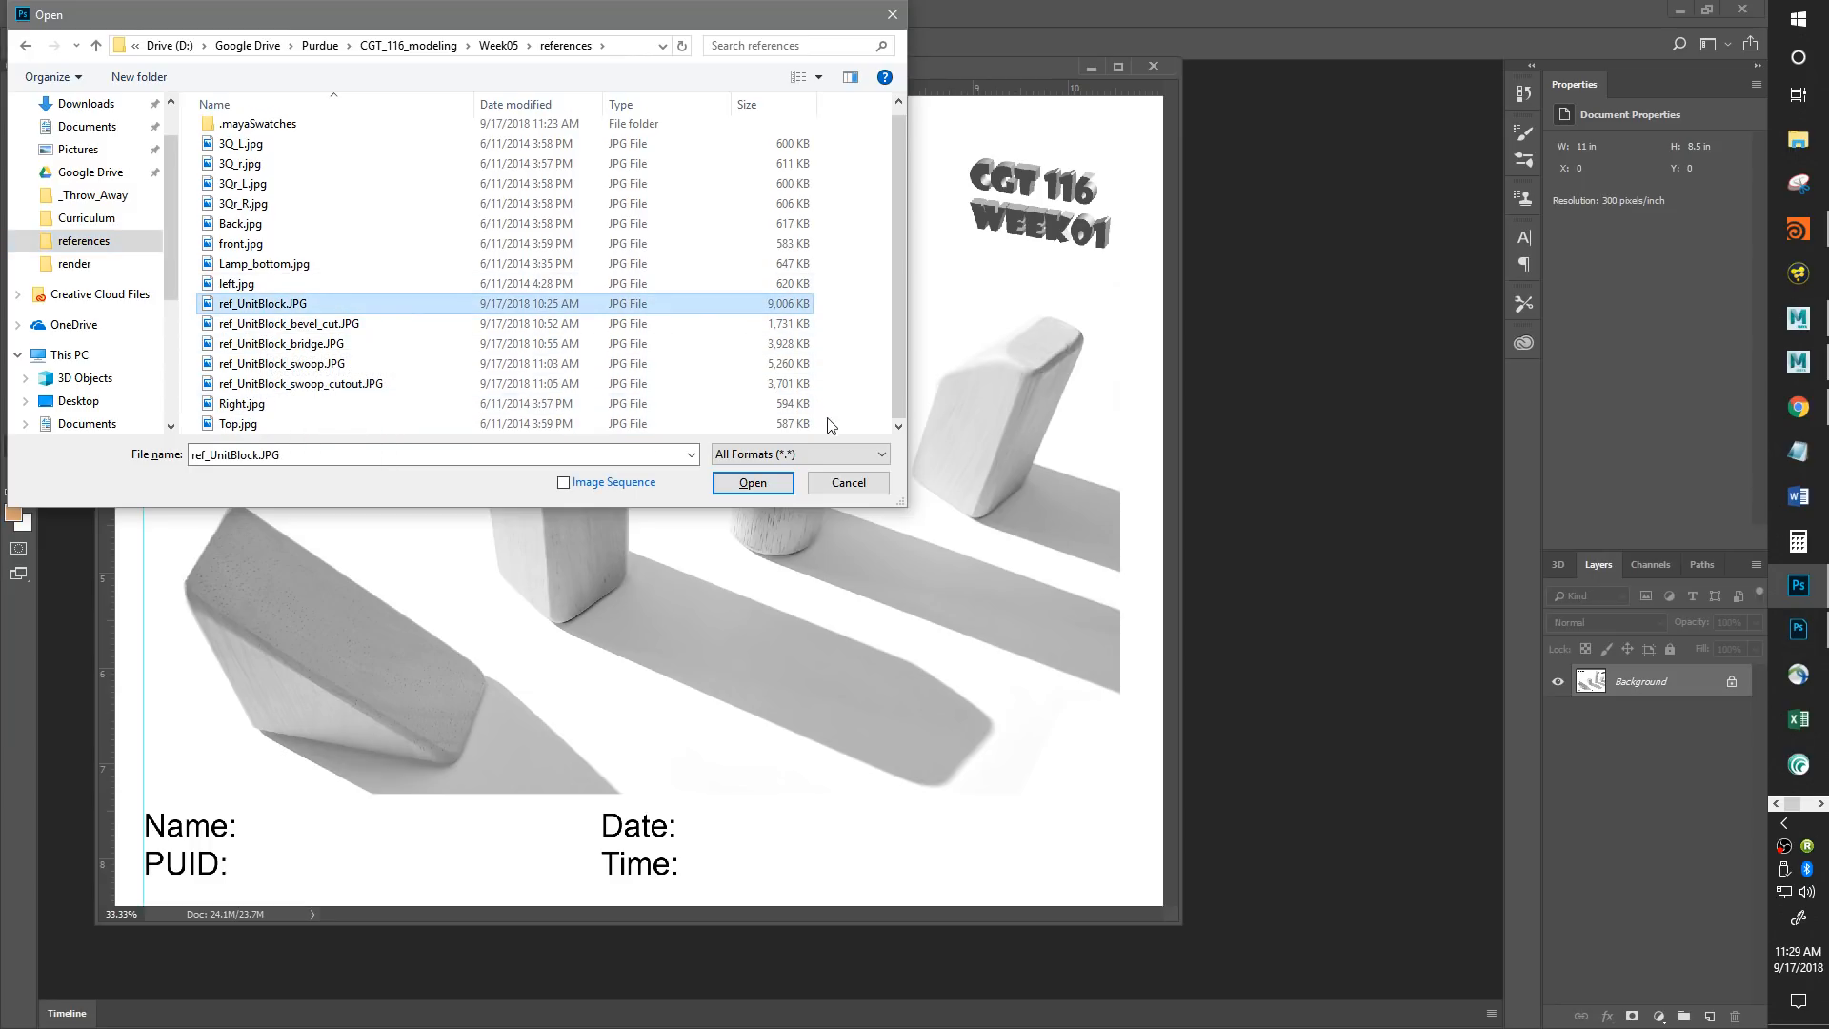
pyautogui.click(753, 482)
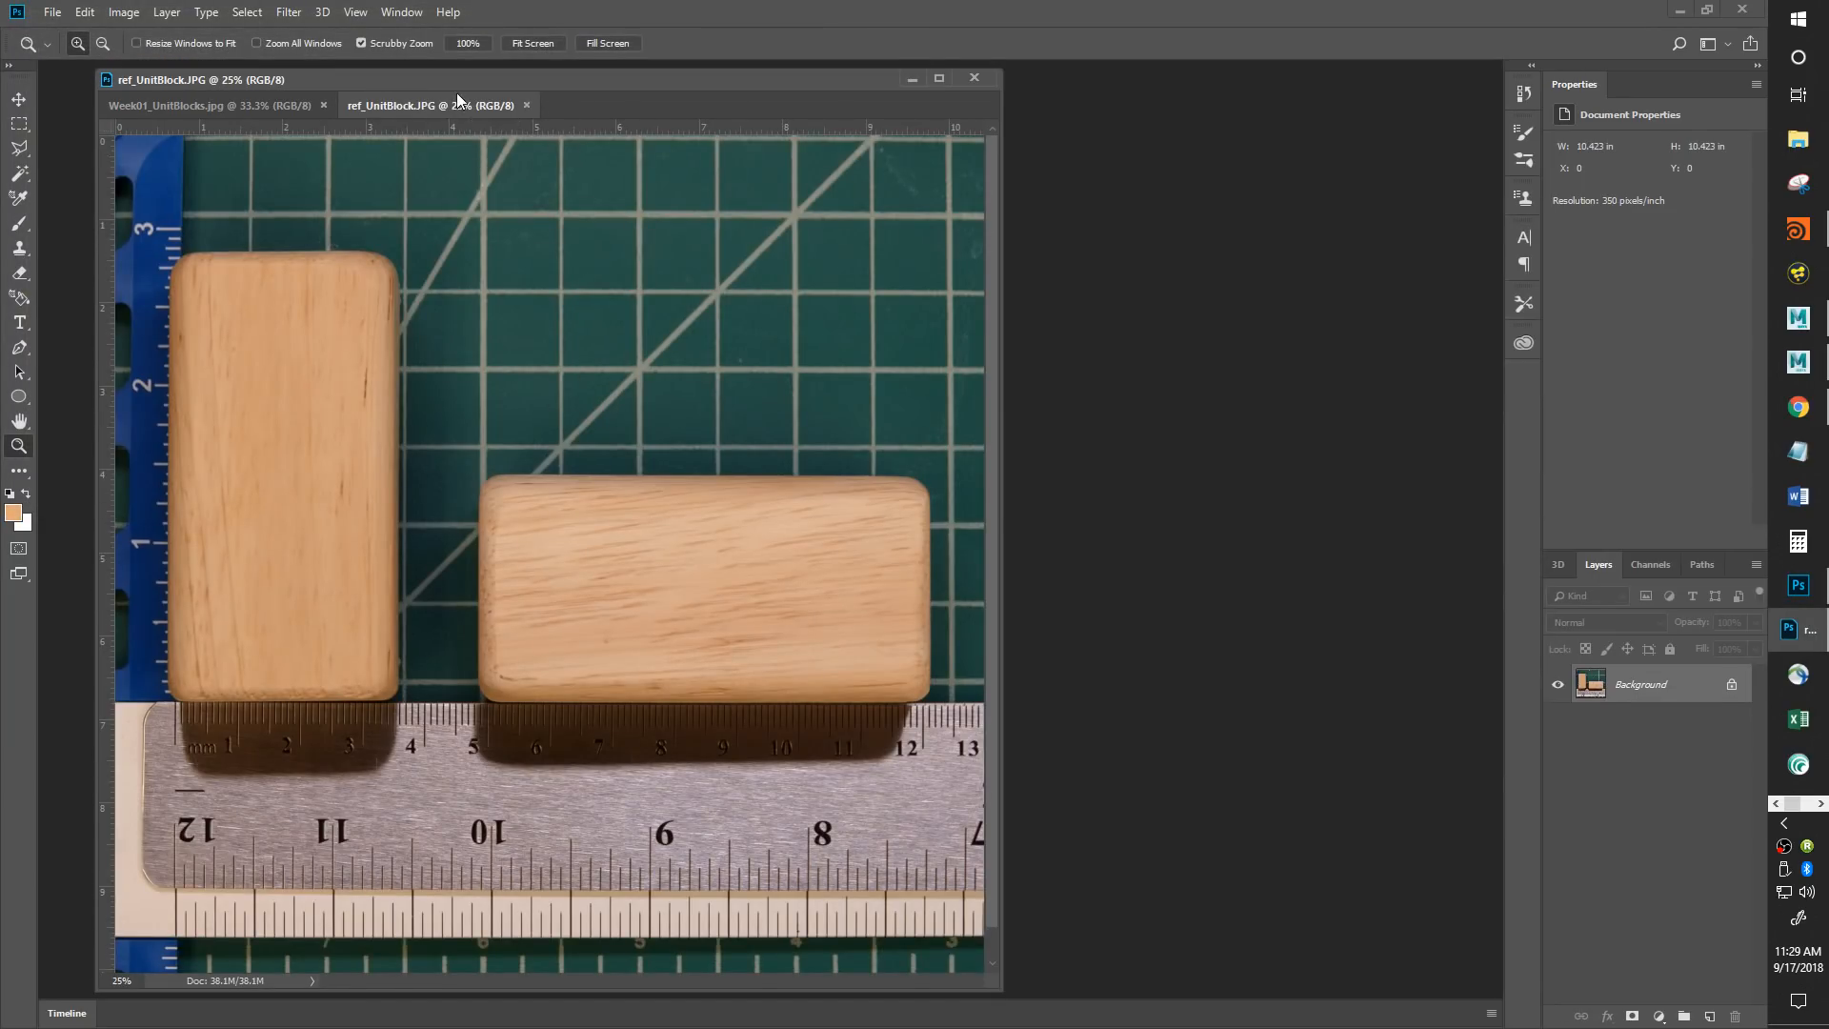
pyautogui.moveTo(442, 107); pyautogui.dragTo(484, 116)
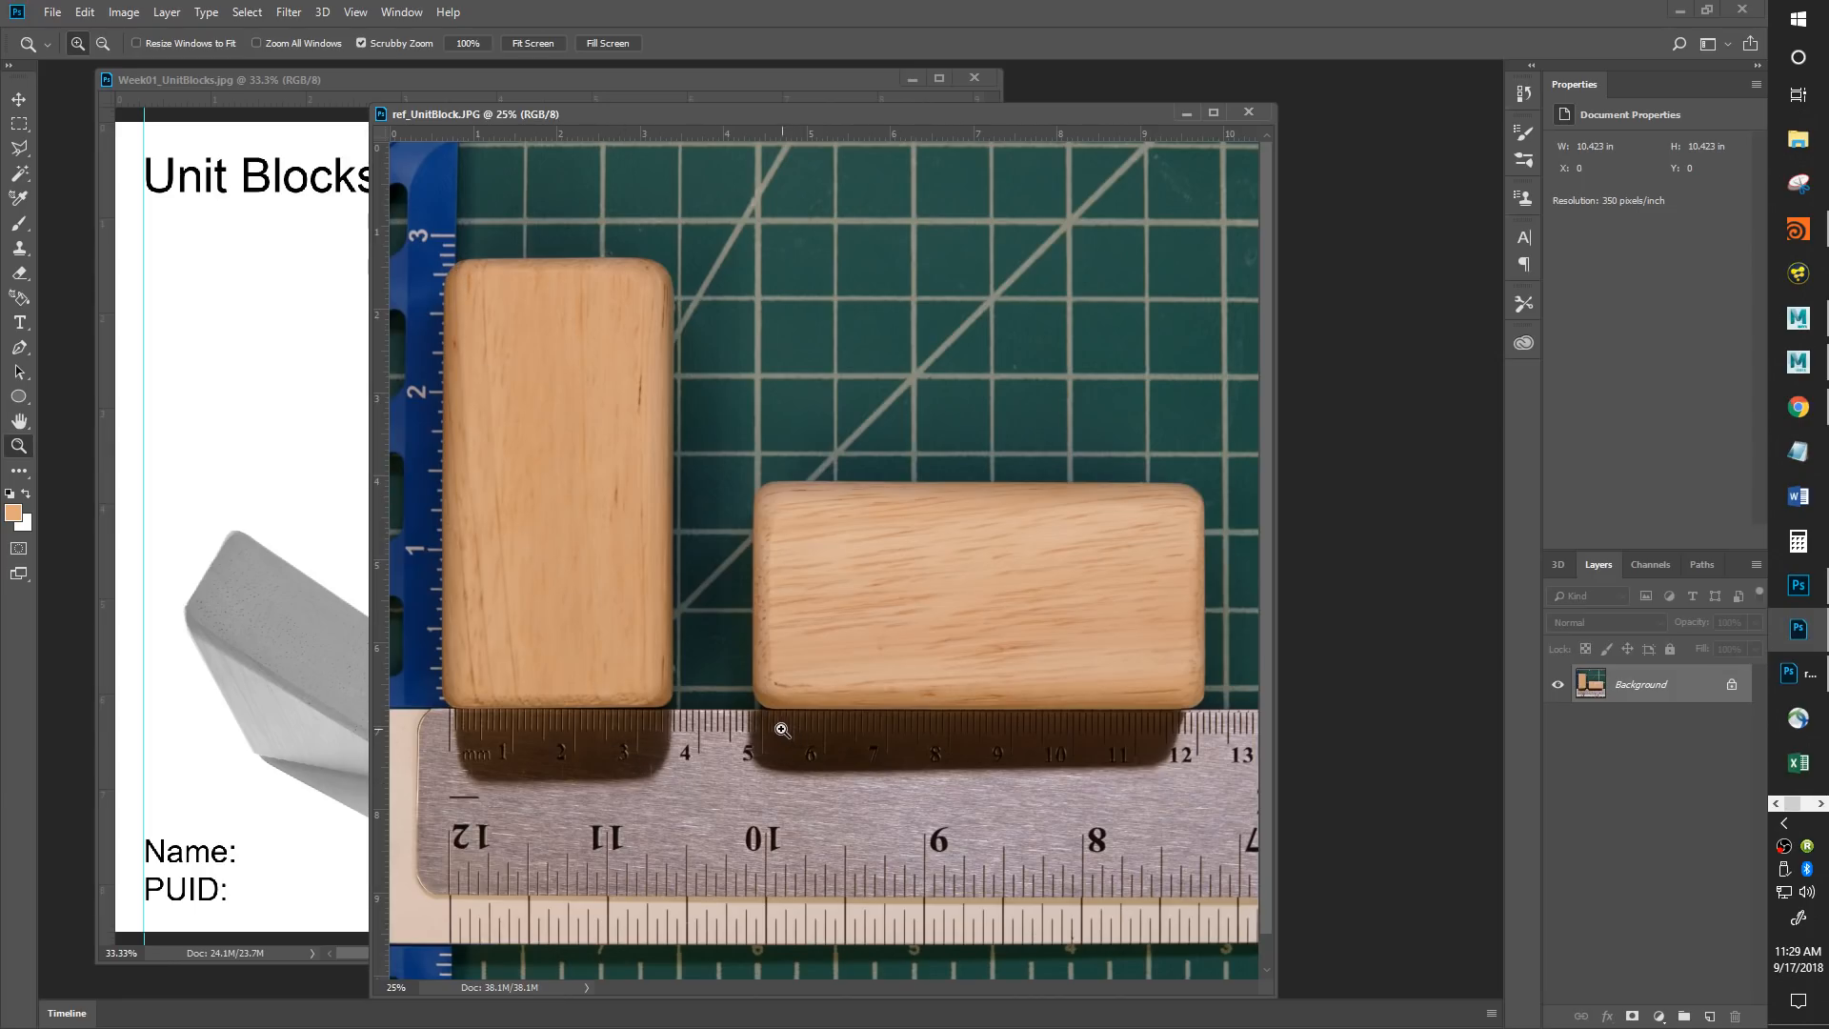
# Examine the upright and horizontal blocks' edges against the rulers to read the unit block's dimensions.
pyautogui.moveTo(452, 255); pyautogui.dragTo(539, 230)
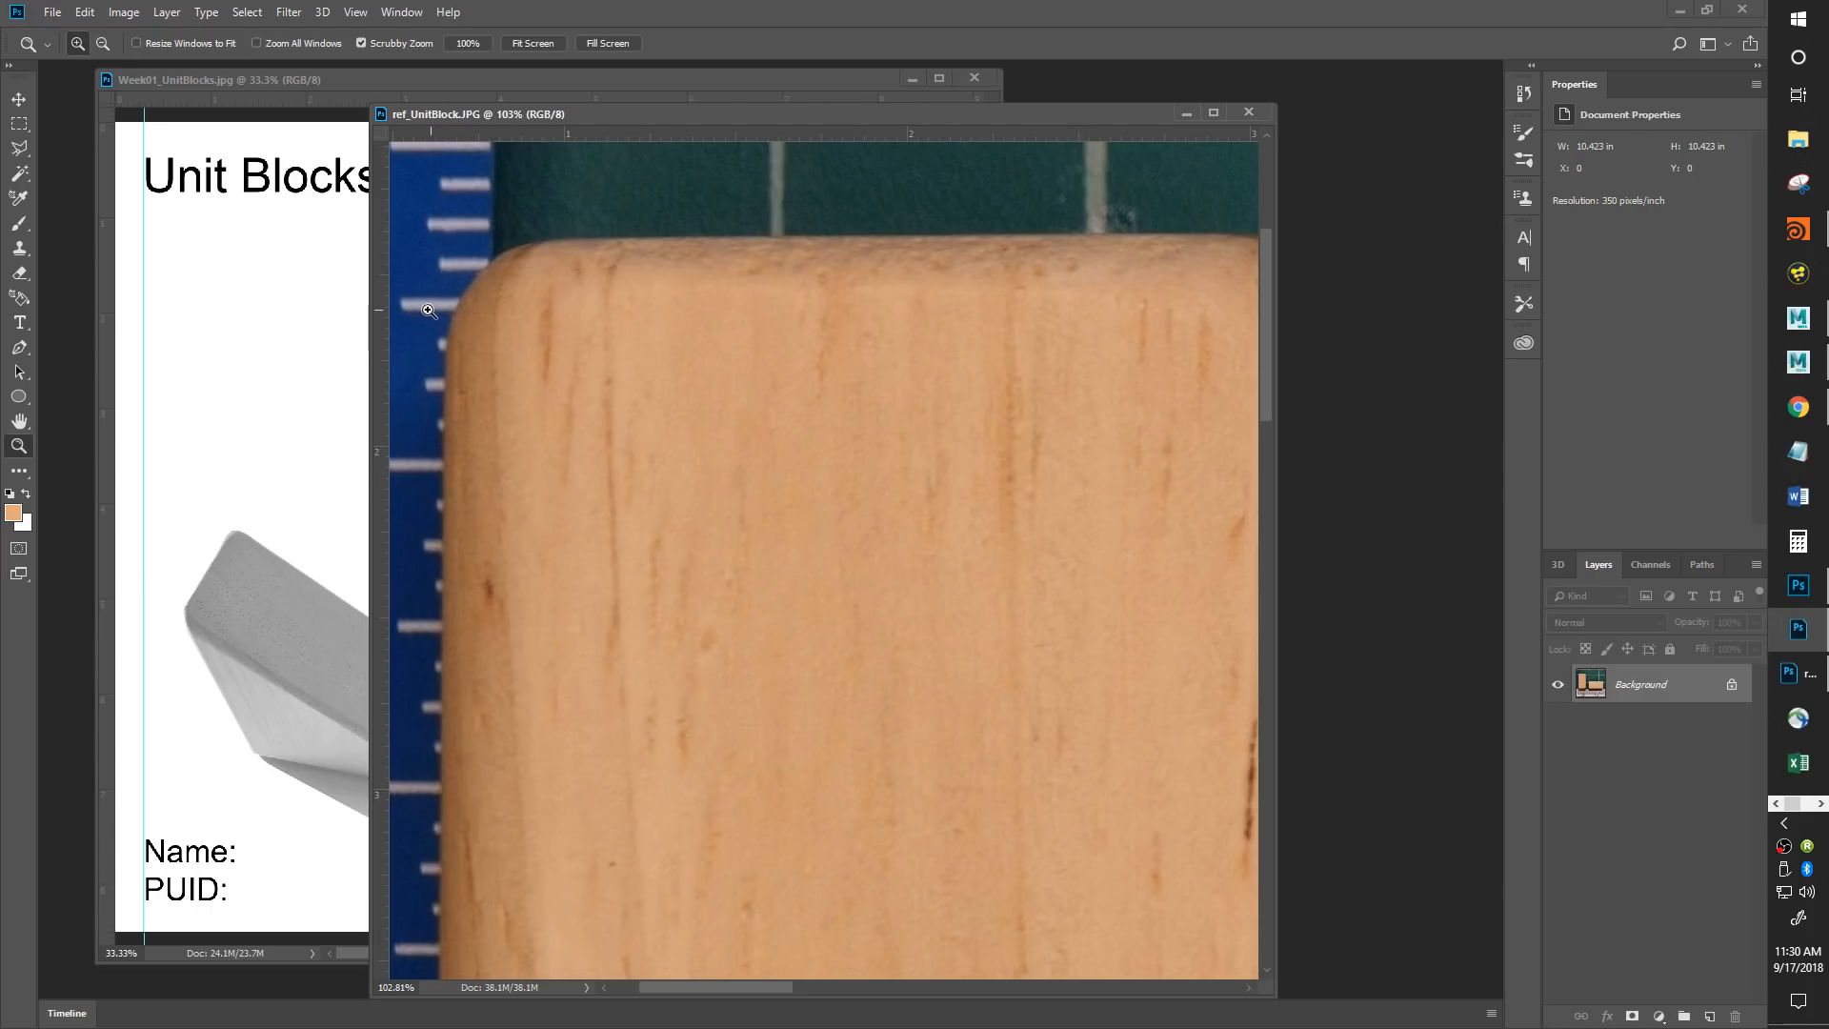
pyautogui.moveTo(708, 333); pyautogui.dragTo(581, 339)
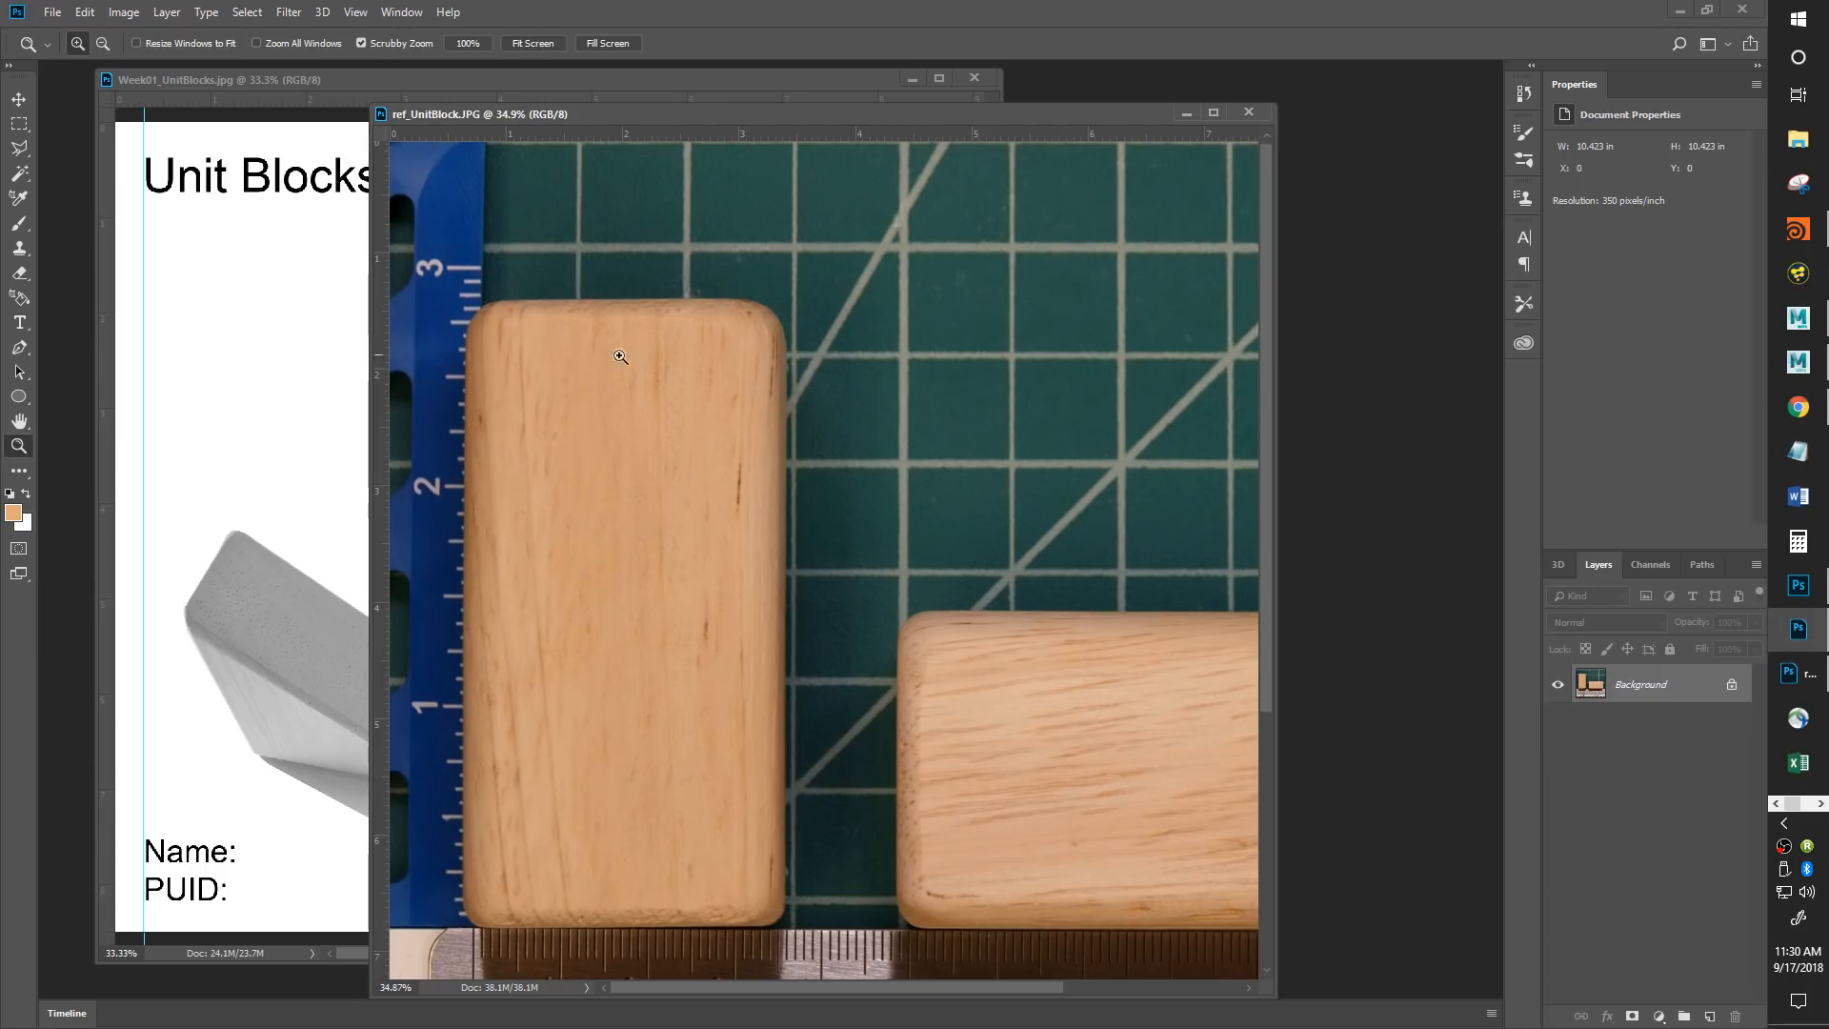
pyautogui.moveTo(1078, 831); pyautogui.dragTo(720, 593)
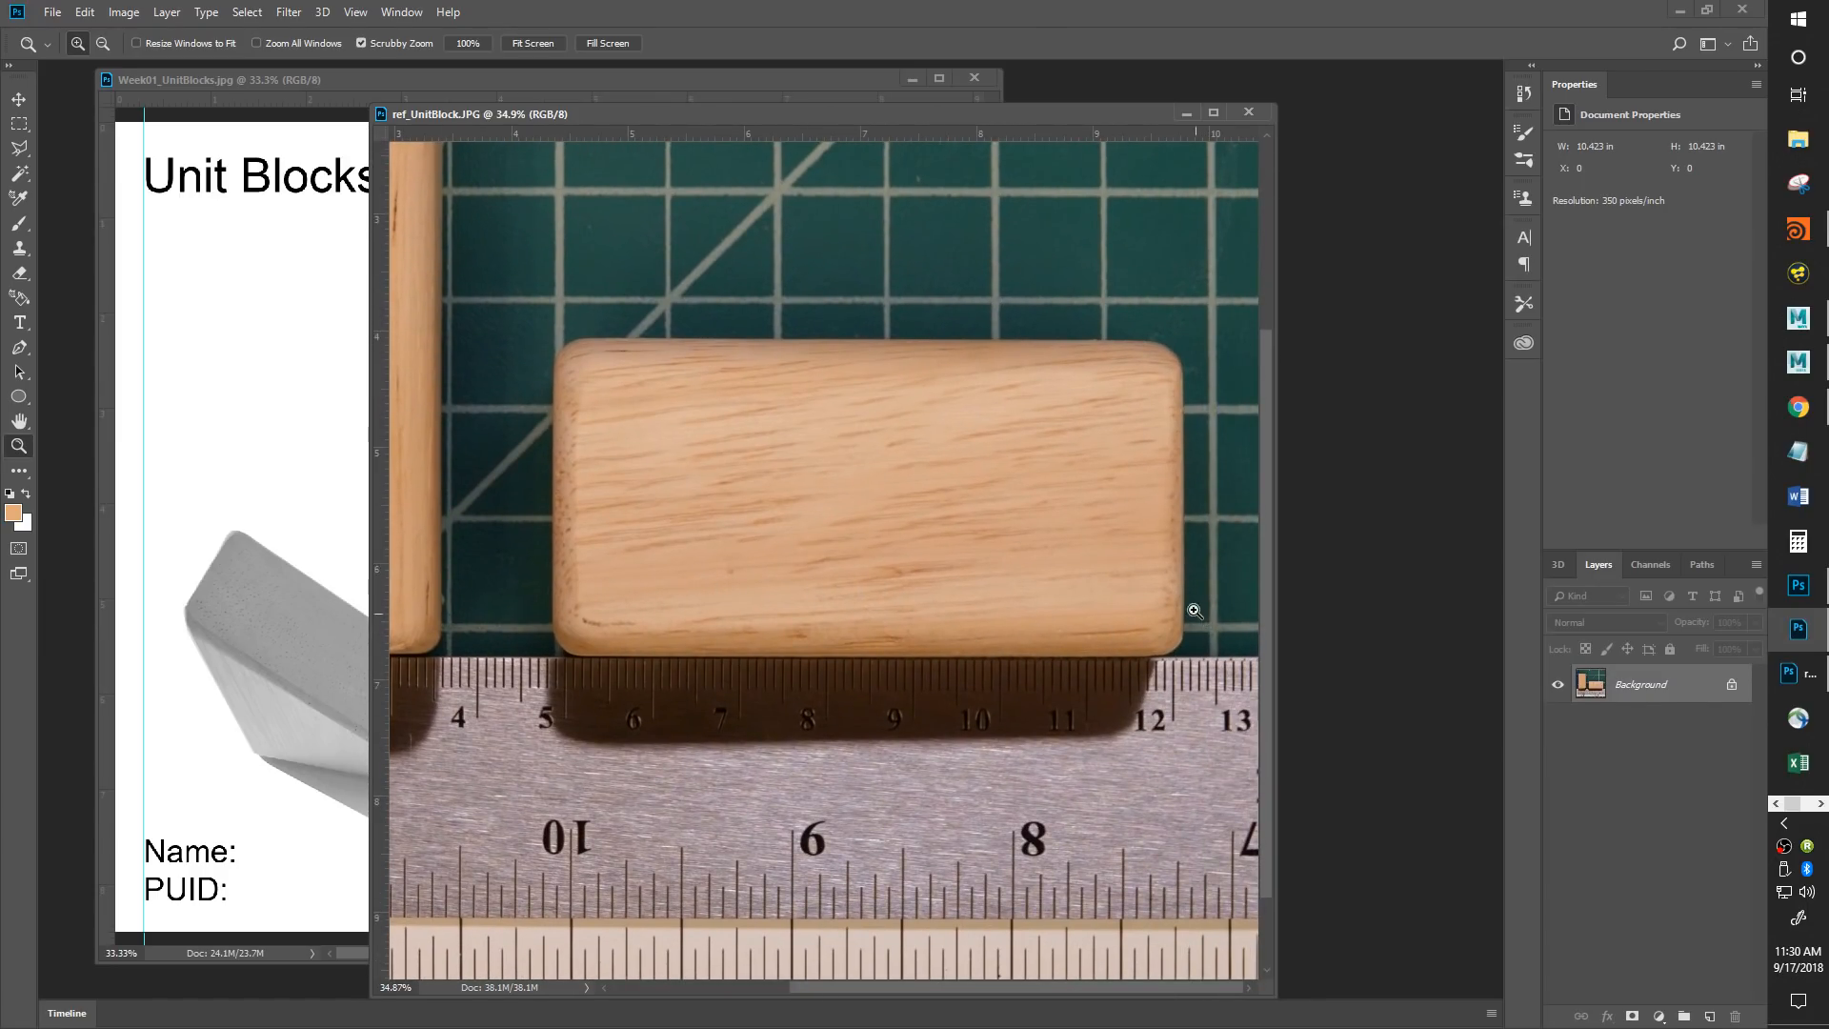
pyautogui.moveTo(1186, 659); pyautogui.dragTo(1265, 630)
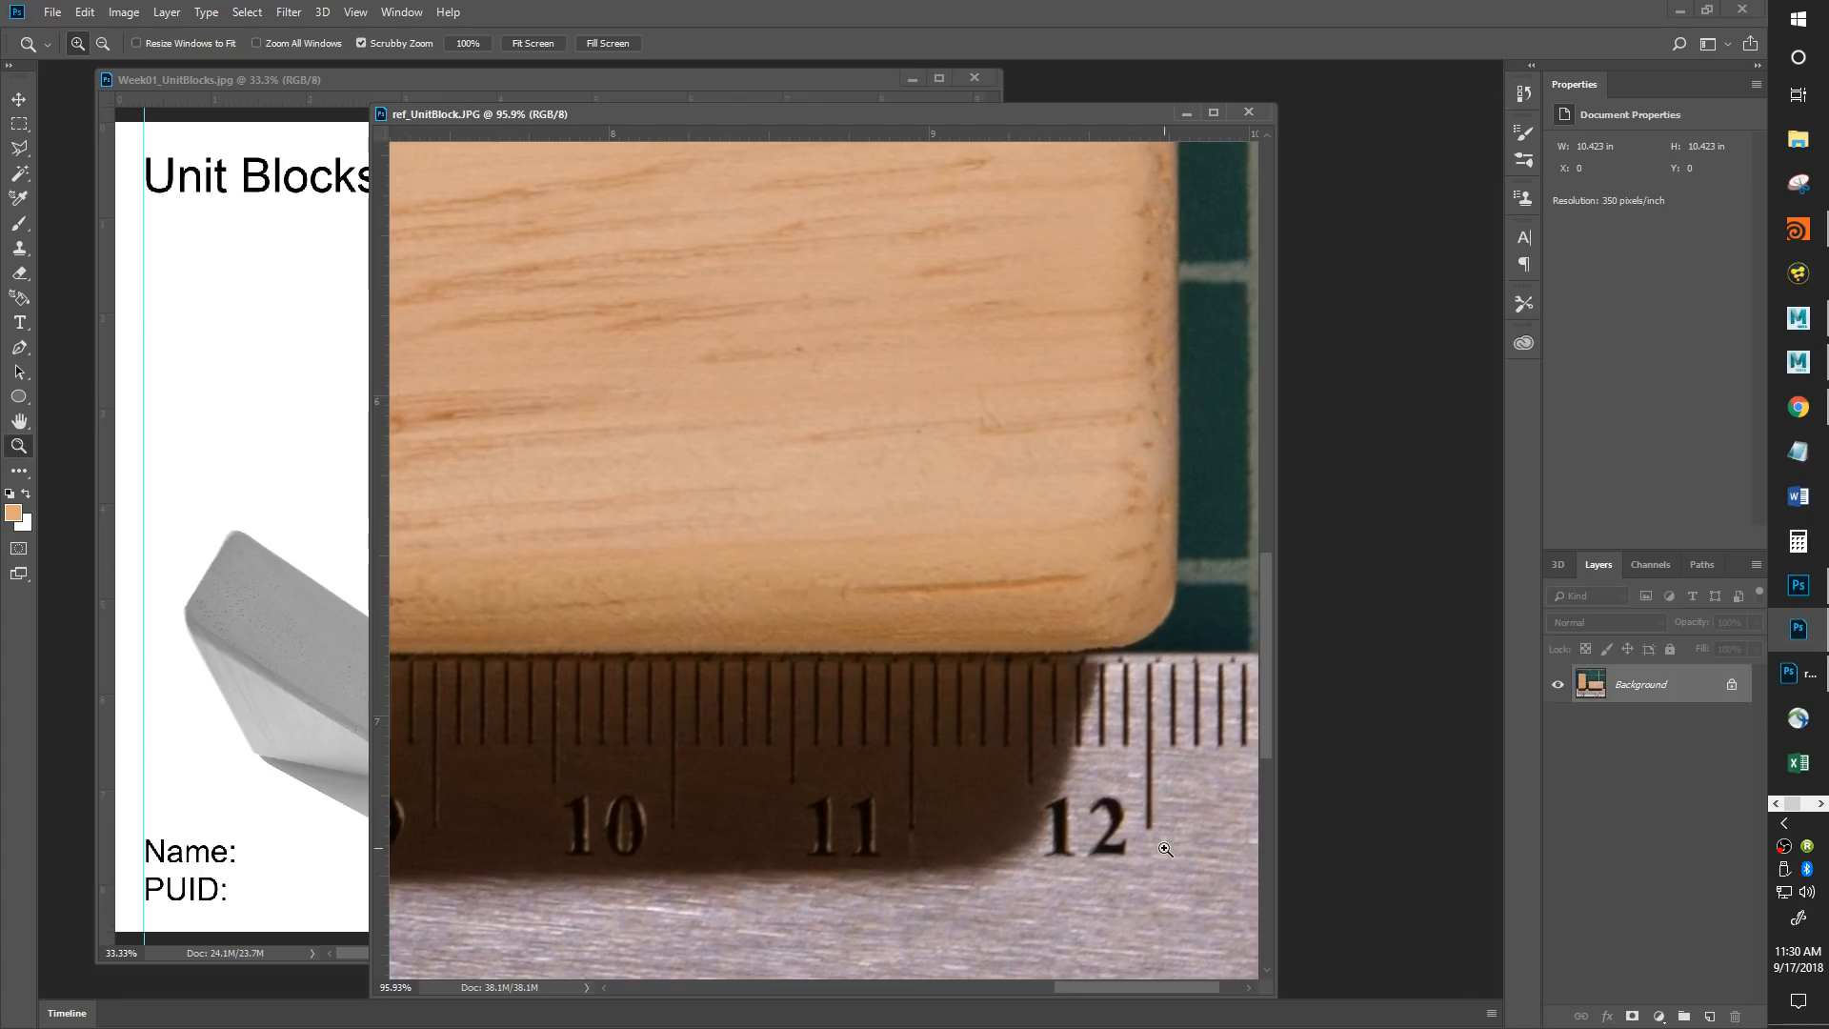
pyautogui.moveTo(1148, 746); pyautogui.dragTo(1048, 741)
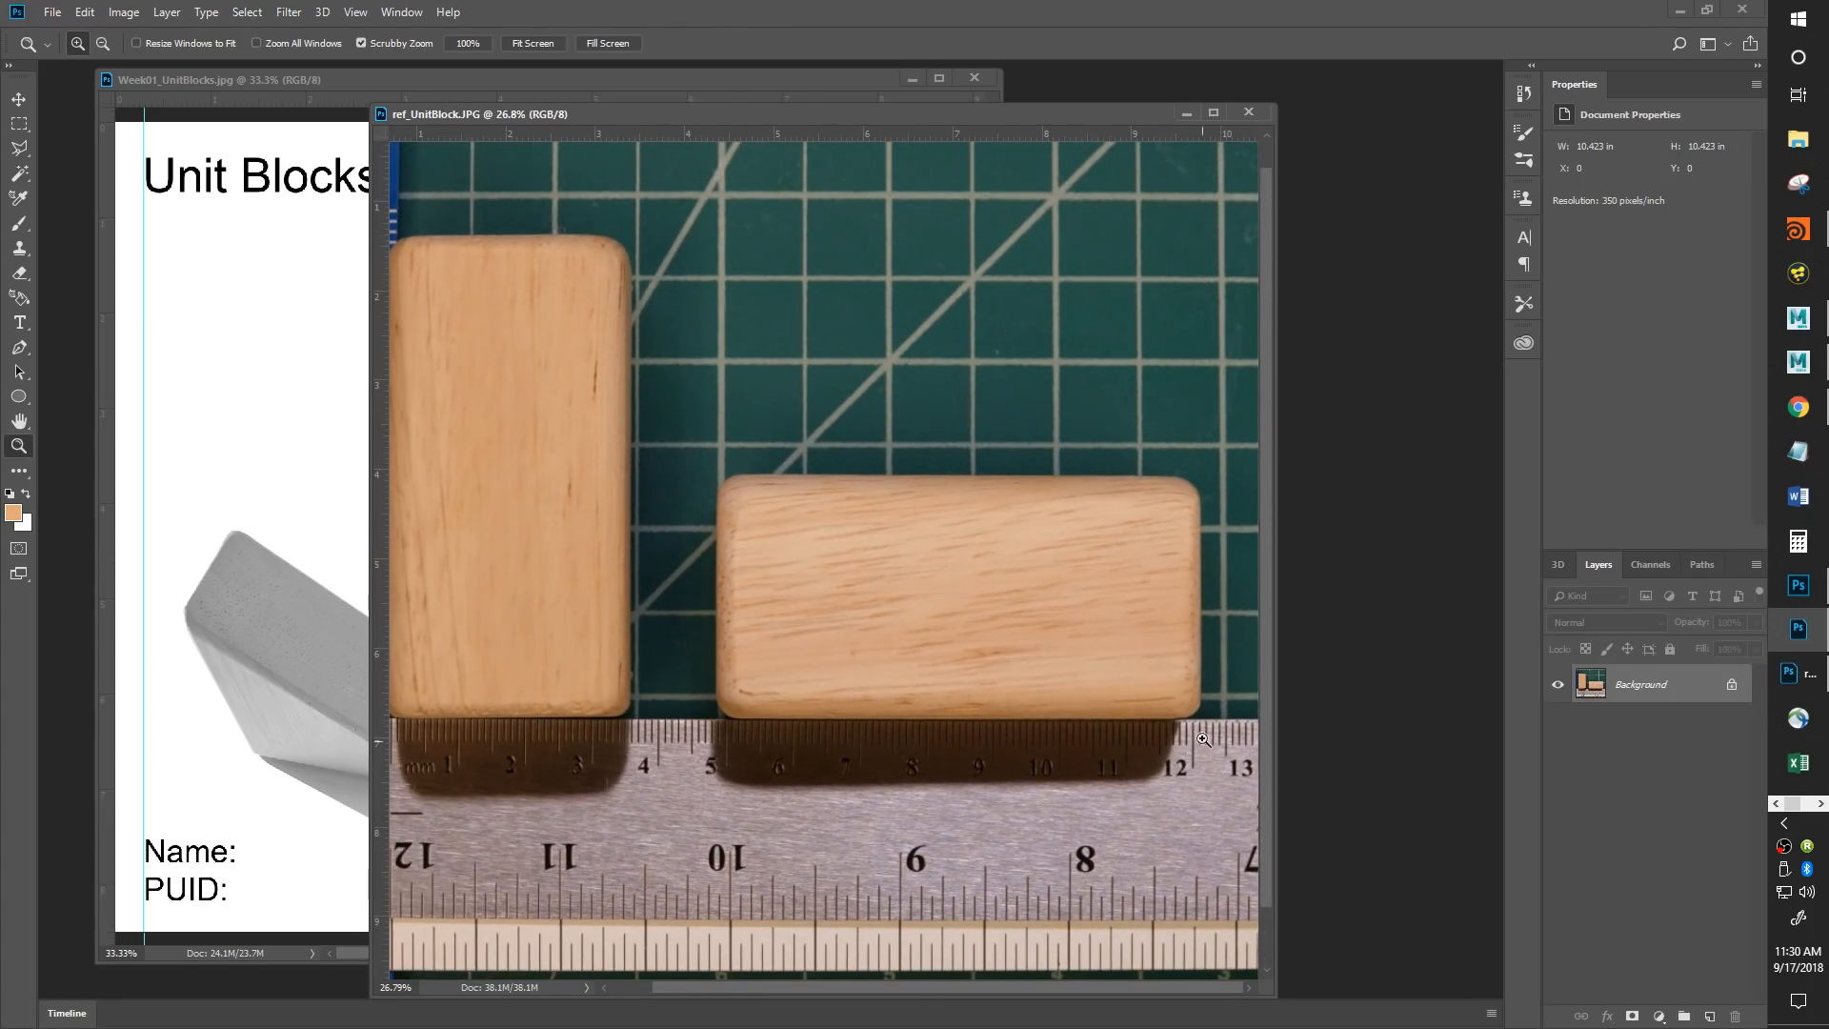
pyautogui.moveTo(1203, 750); pyautogui.dragTo(1200, 752)
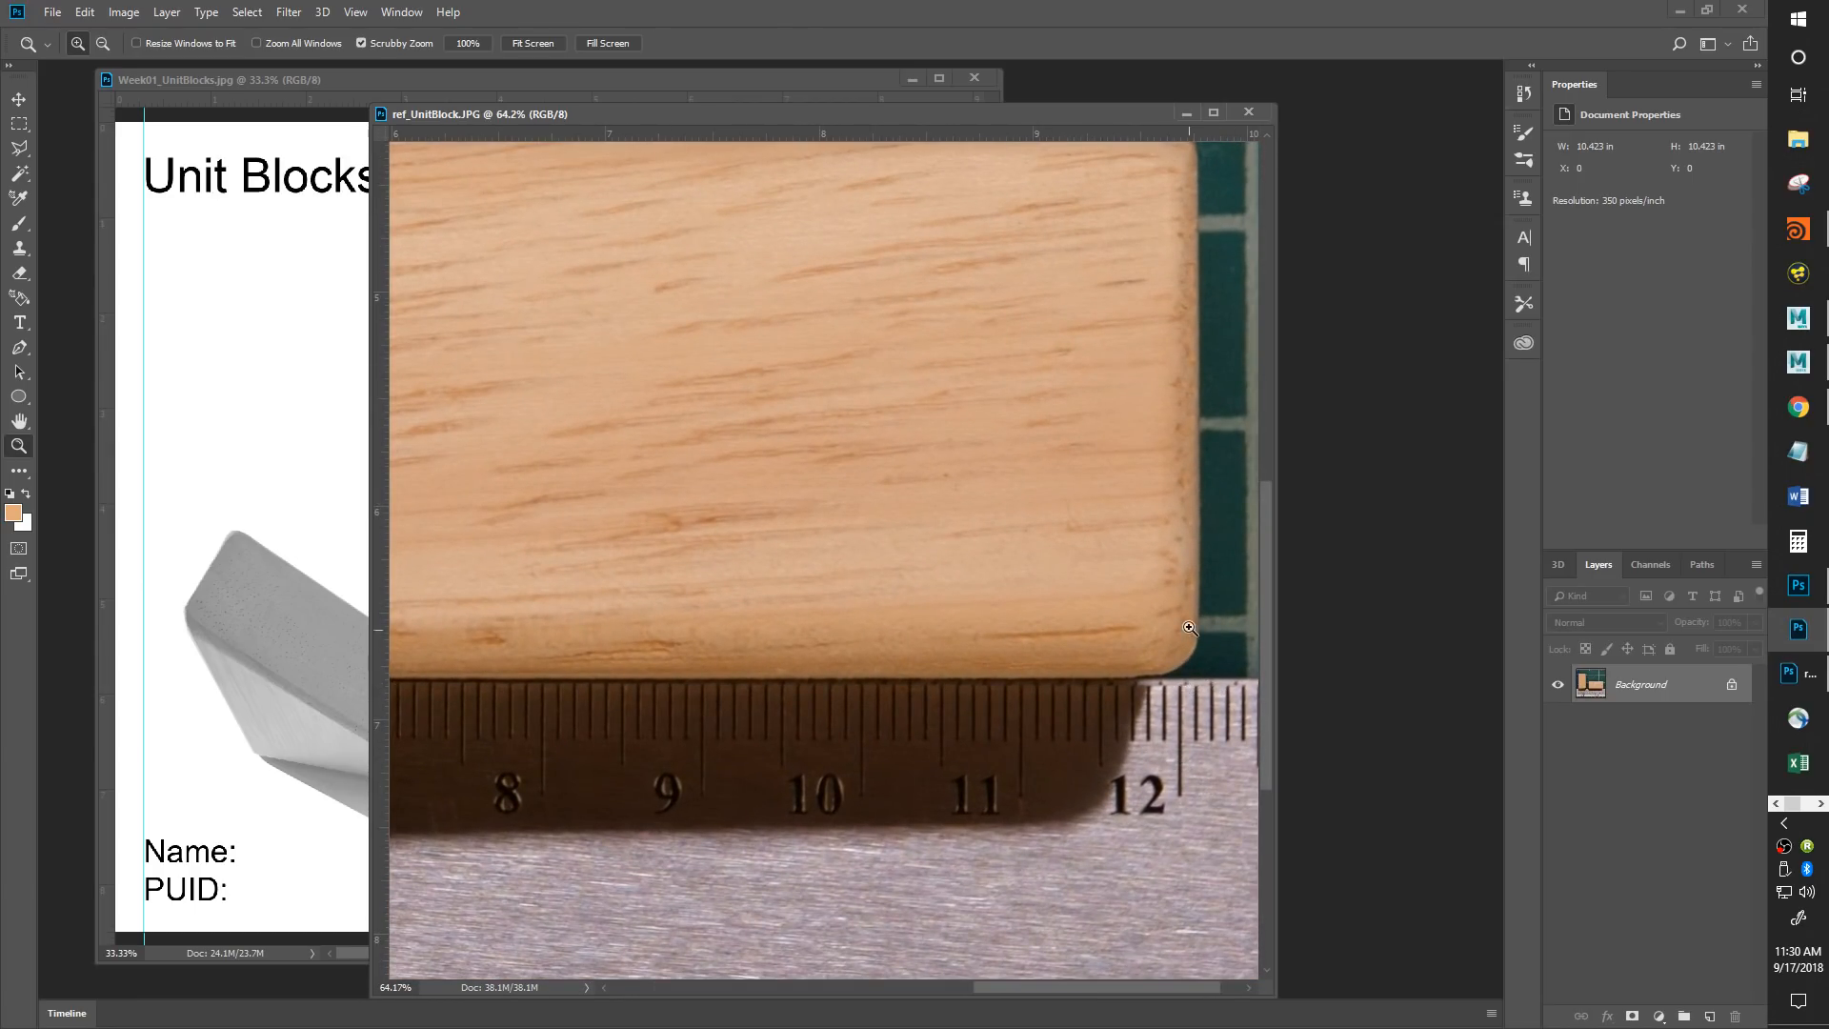
pyautogui.moveTo(1202, 664); pyautogui.dragTo(1114, 655)
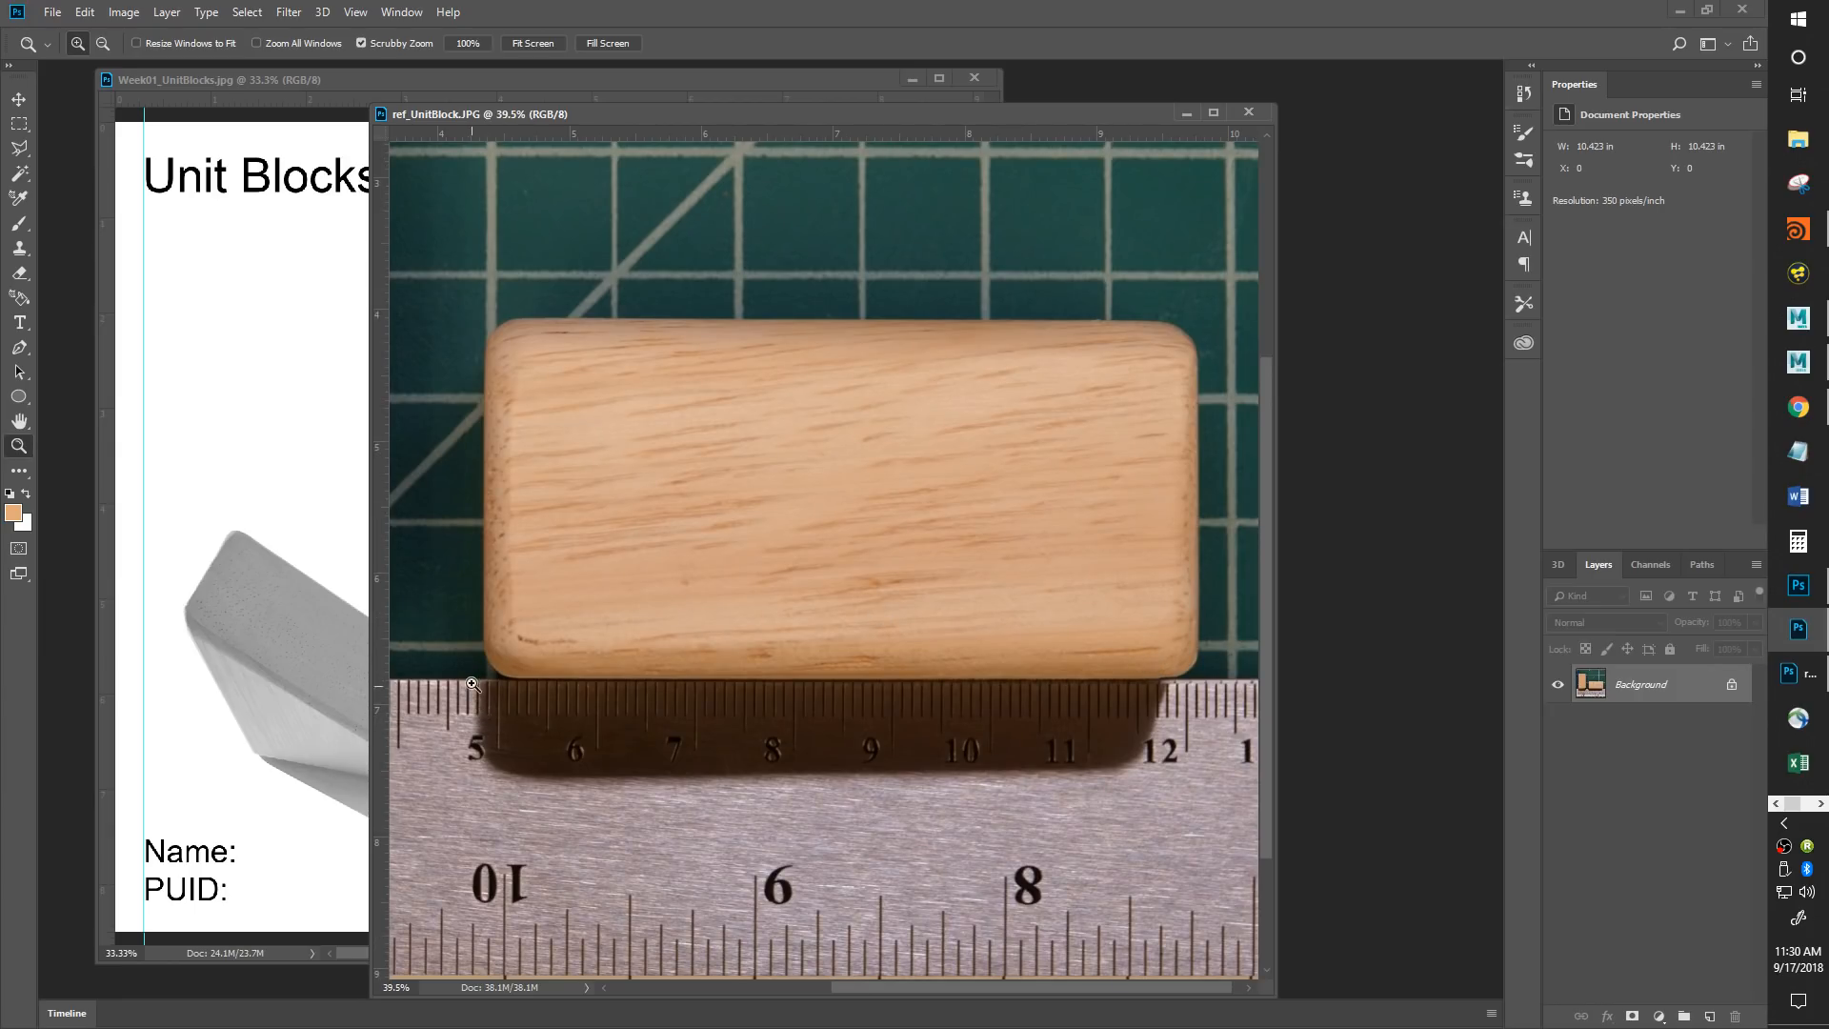
pyautogui.moveTo(480, 769); pyautogui.dragTo(787, 707)
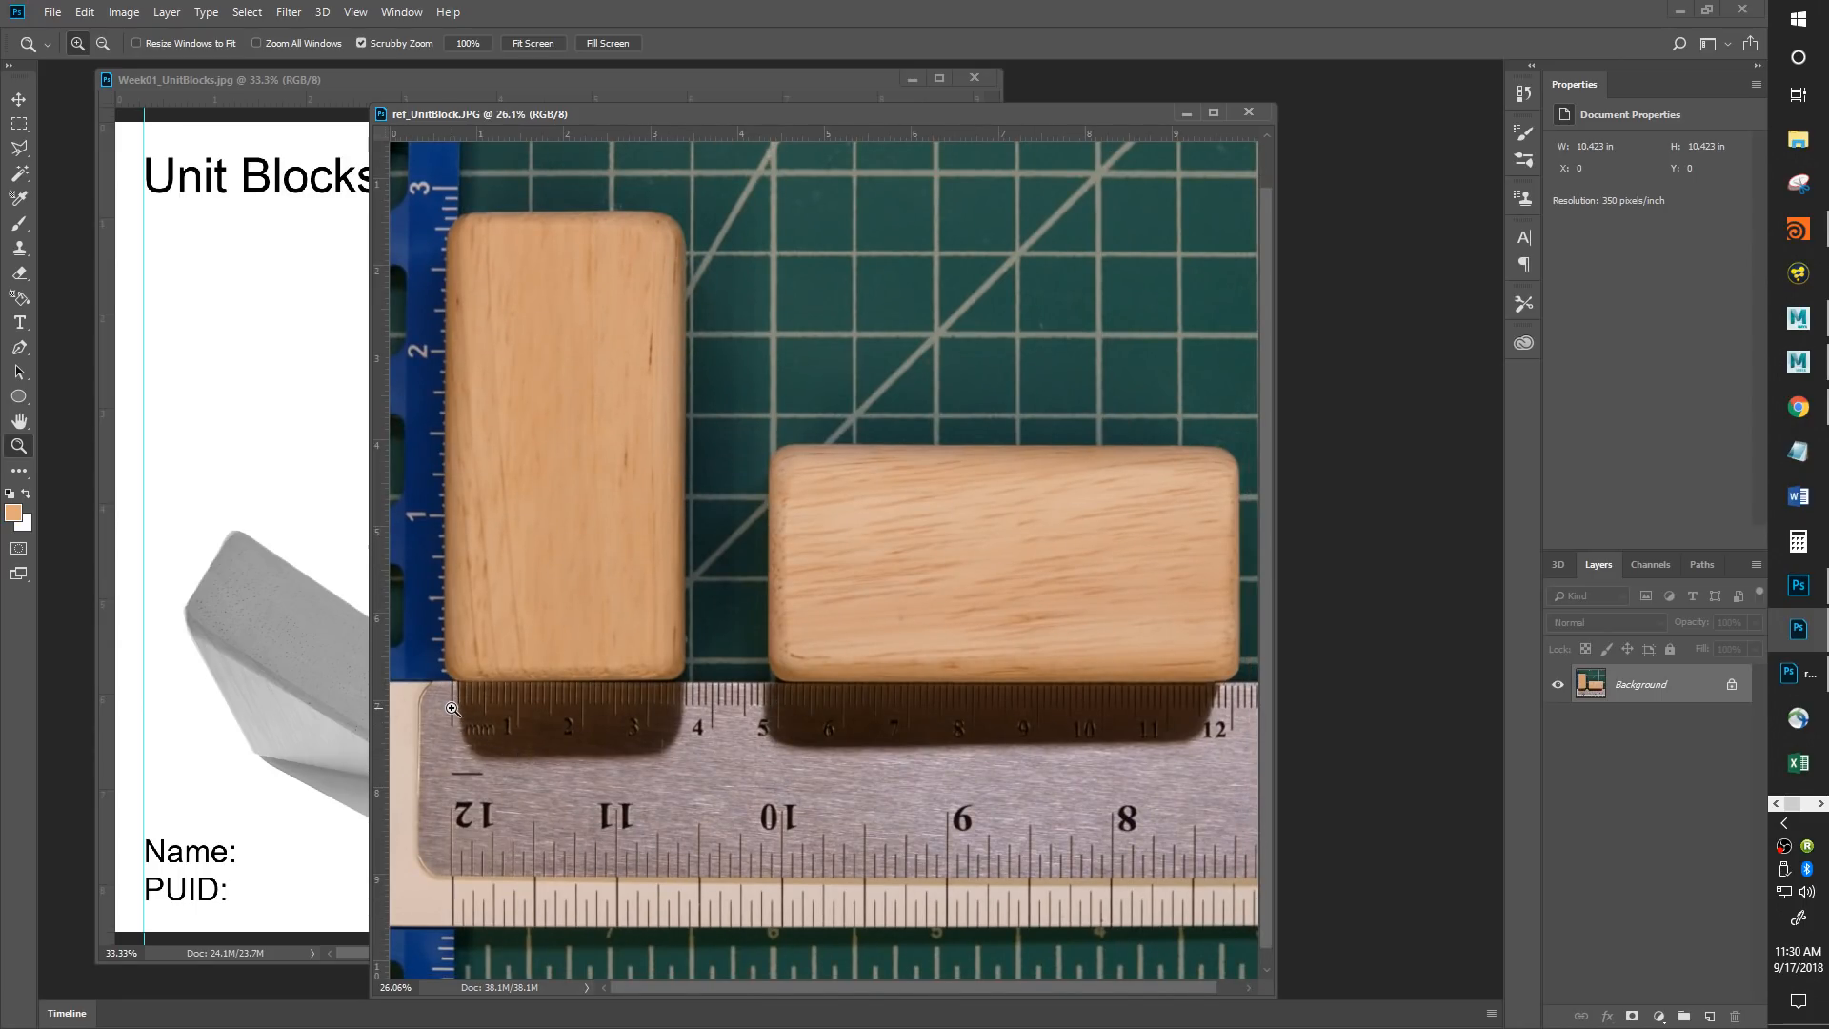
pyautogui.keyDown('alt'); pyautogui.scroll(2, 452, 708); pyautogui.keyUp('alt')
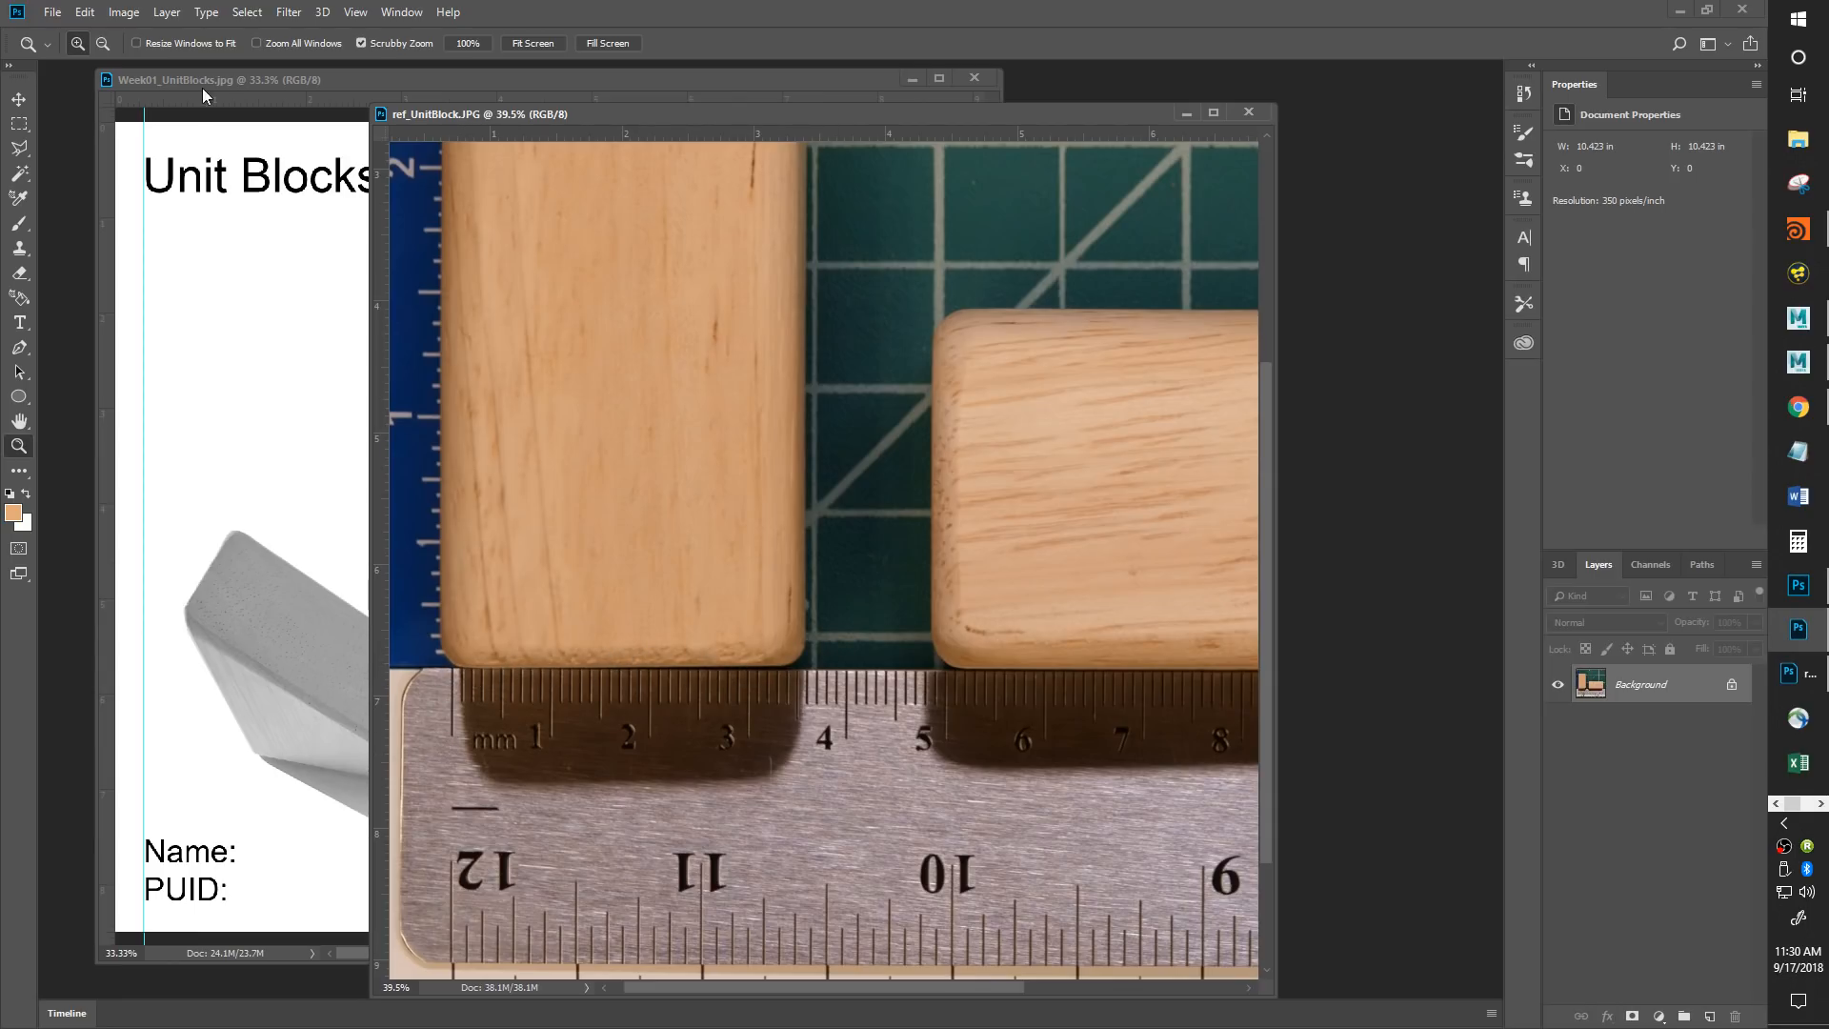
# Glance at Week01_UnitBlocks.jpg, and recheck both wooden blocks in ref_UnitBlock.JPG along the metal ruler's scale.
pyautogui.click(252, 97)
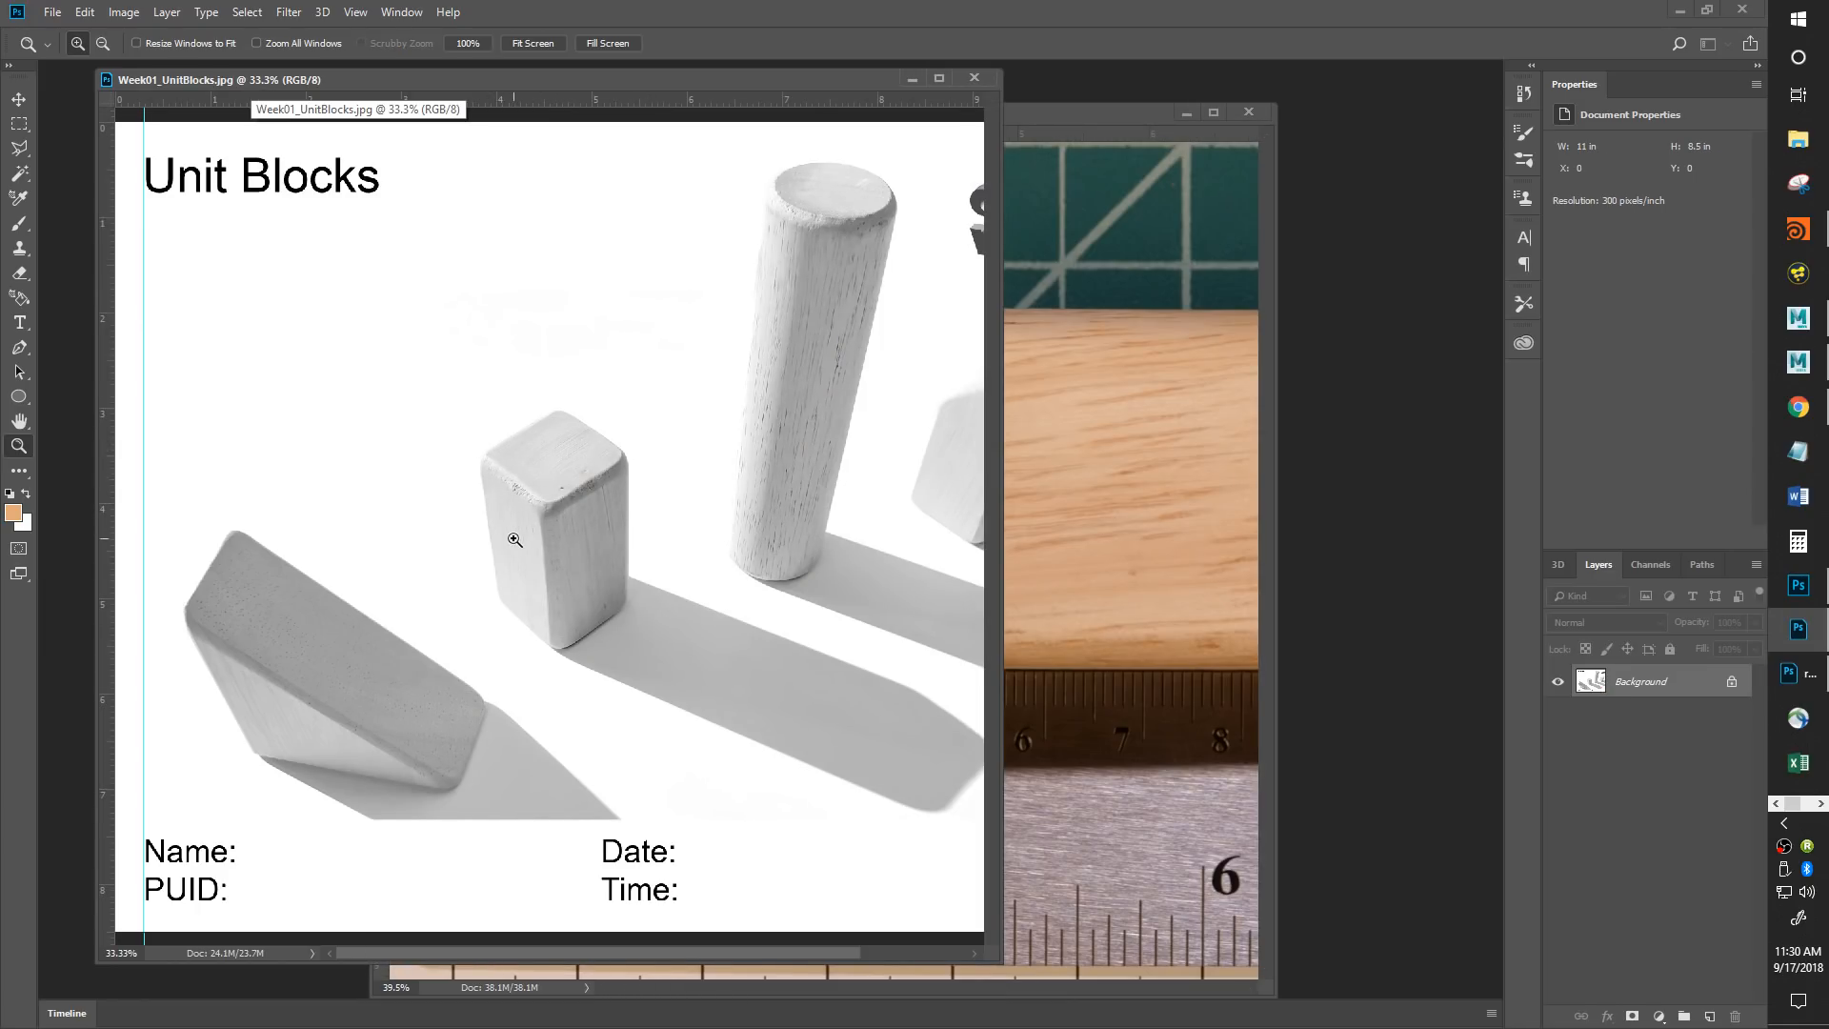
pyautogui.click(1236, 460)
pyautogui.moveTo(1057, 700); pyautogui.dragTo(538, 595)
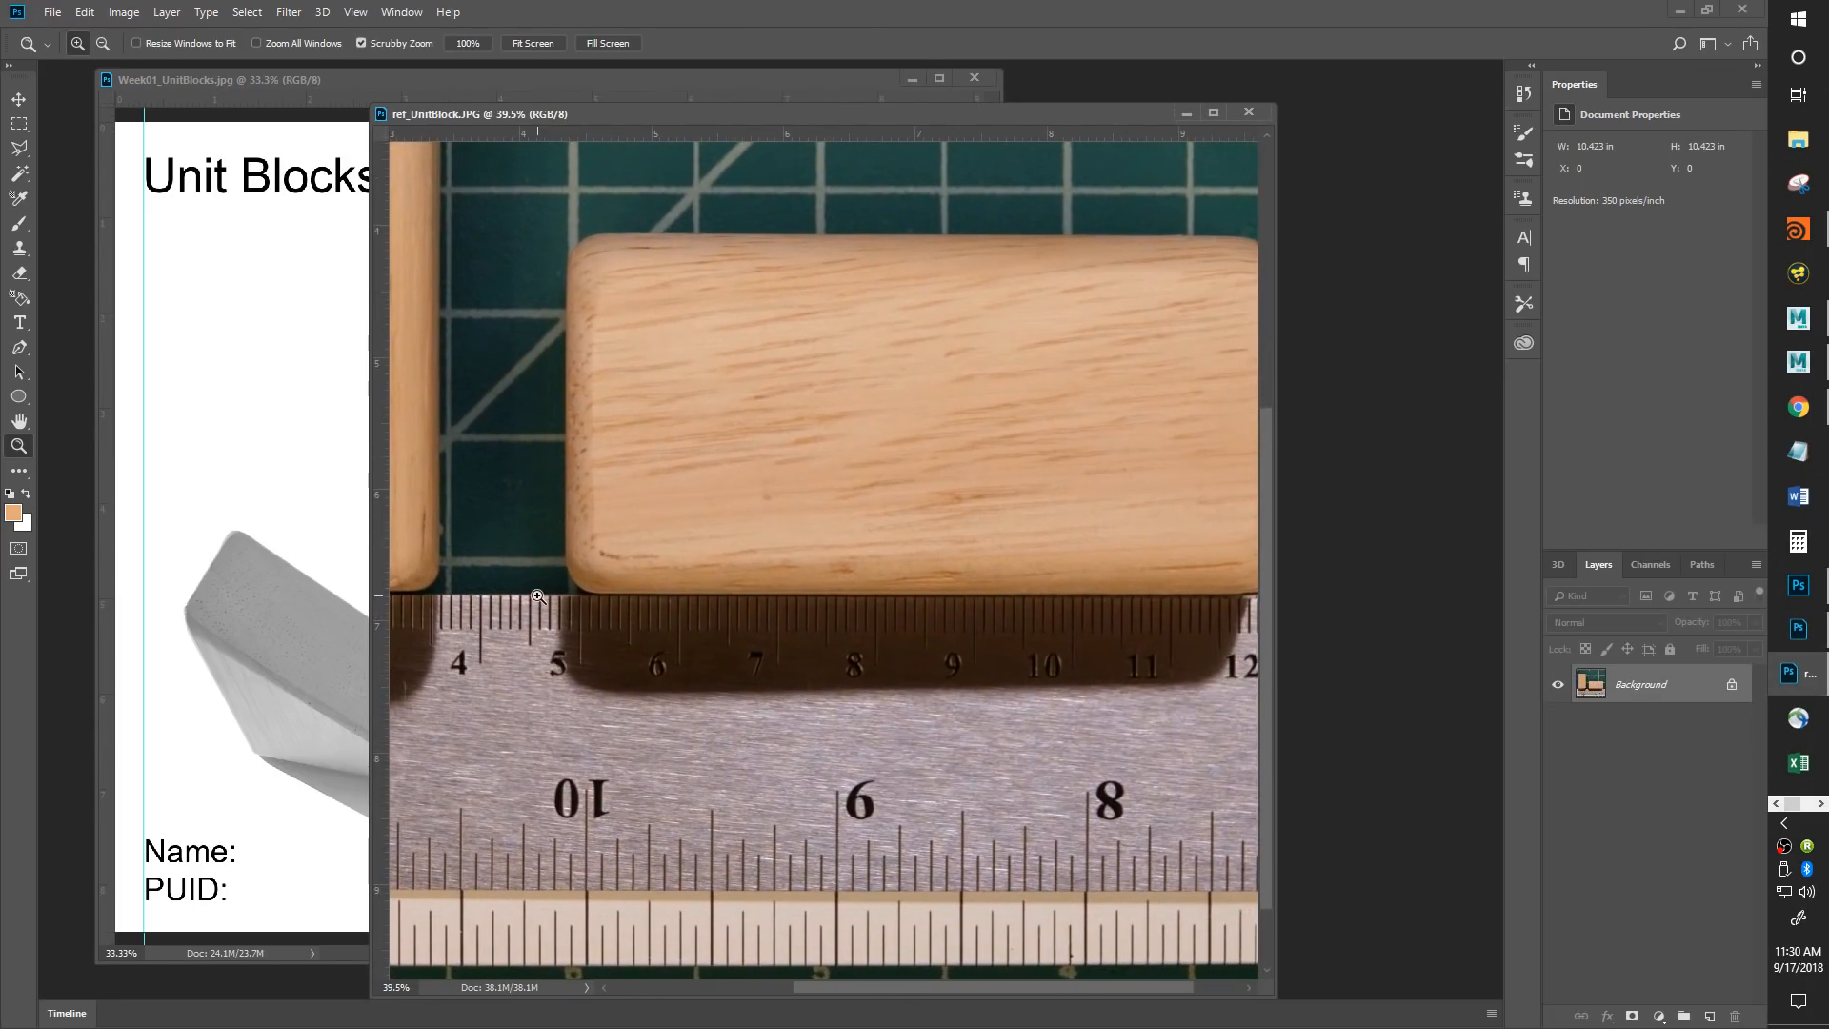
pyautogui.moveTo(1074, 598); pyautogui.dragTo(968, 613)
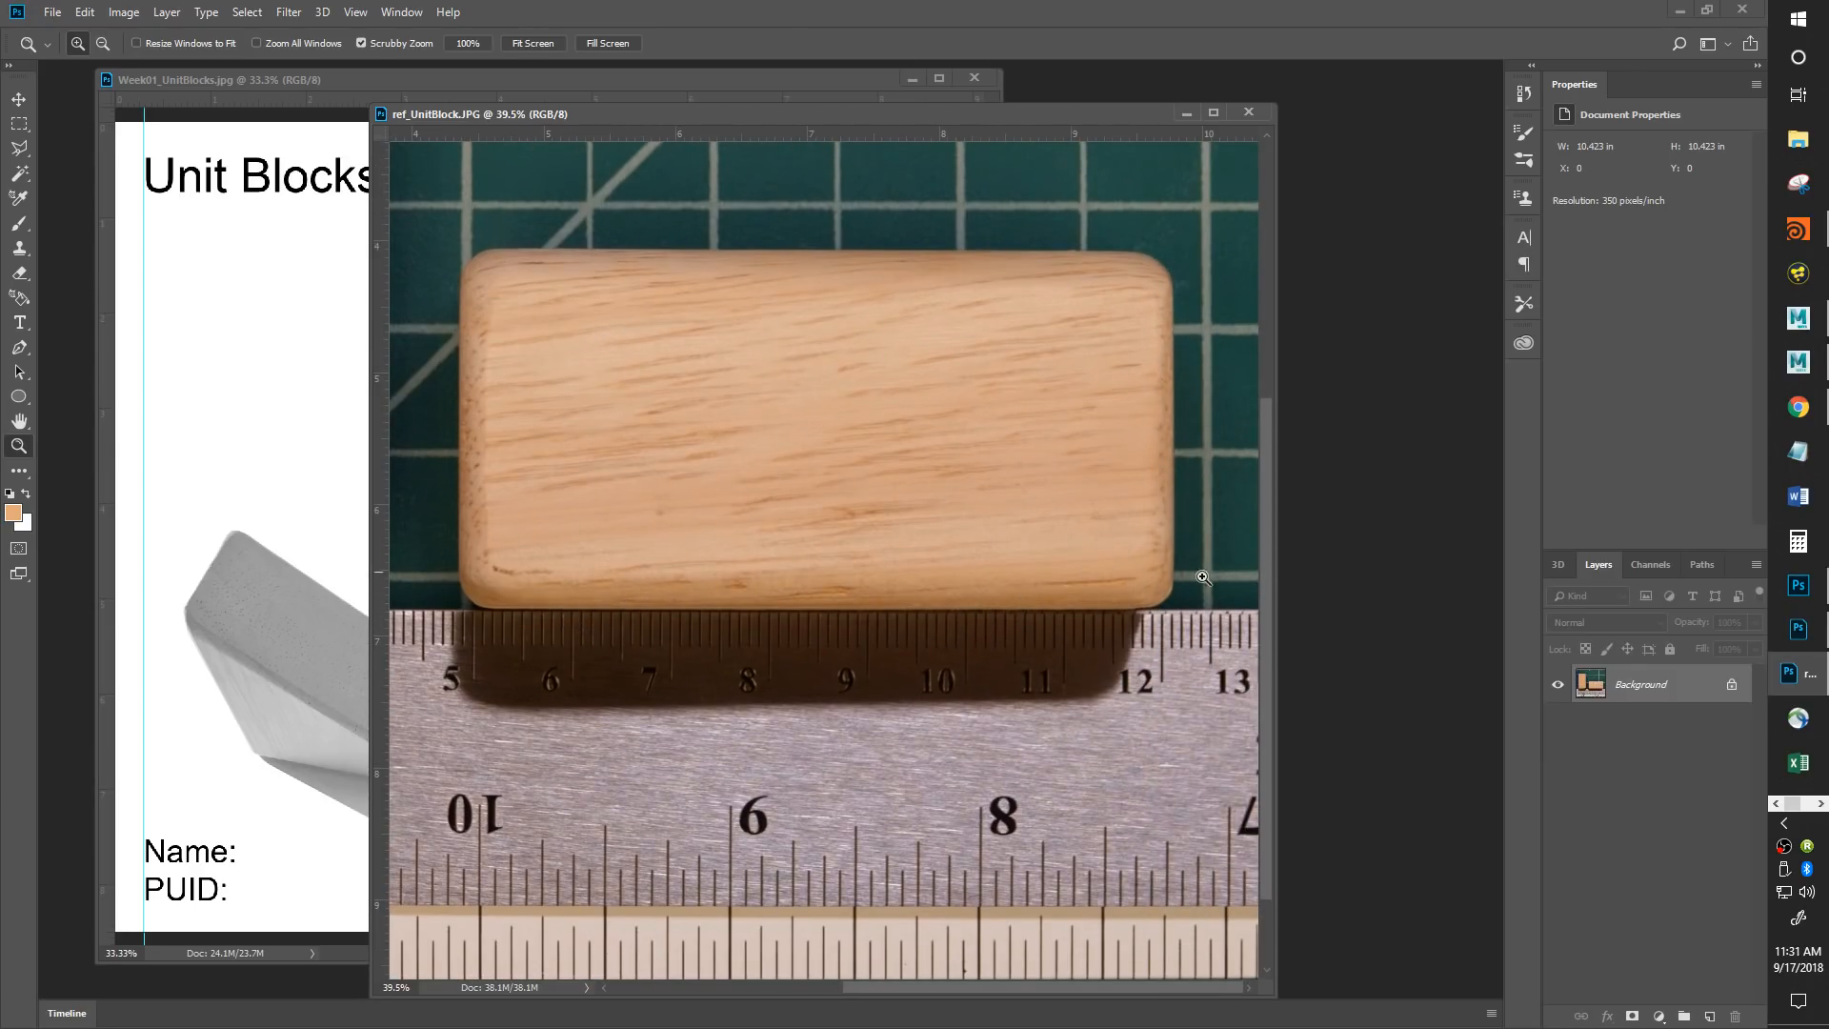
pyautogui.moveTo(741, 693); pyautogui.dragTo(1248, 601)
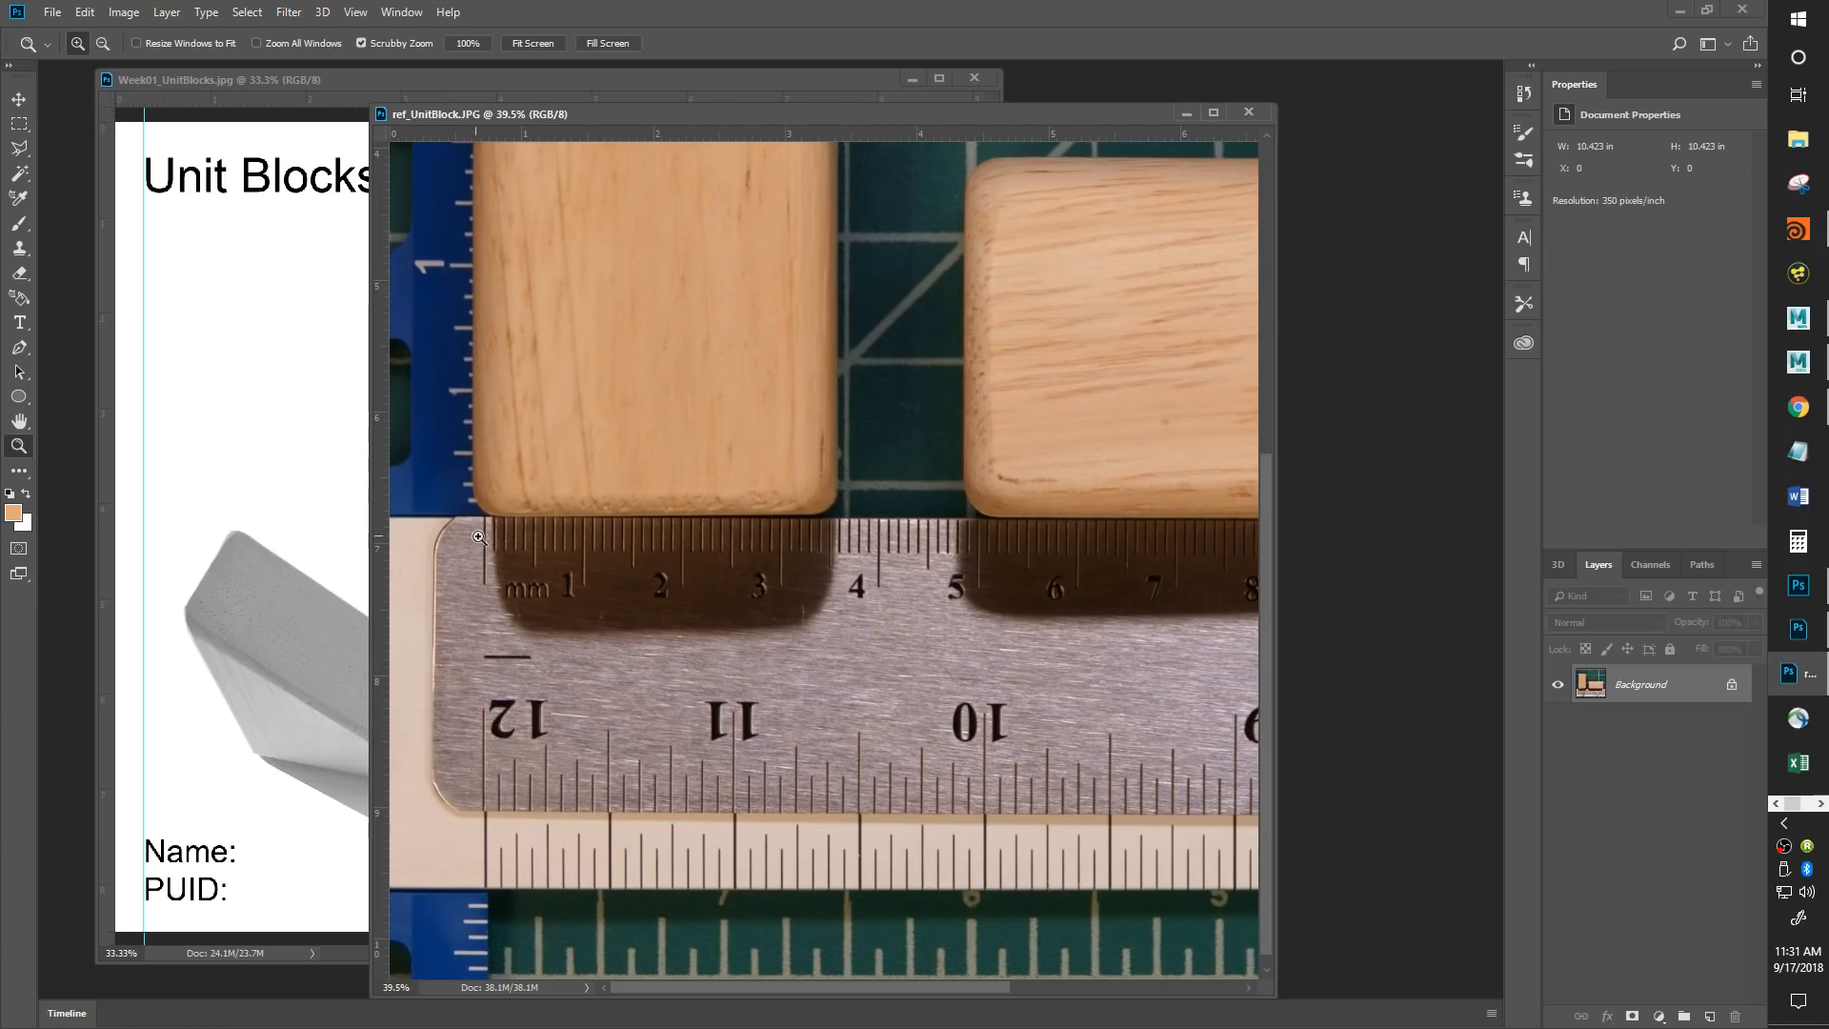
pyautogui.moveTo(1048, 549); pyautogui.dragTo(443, 649)
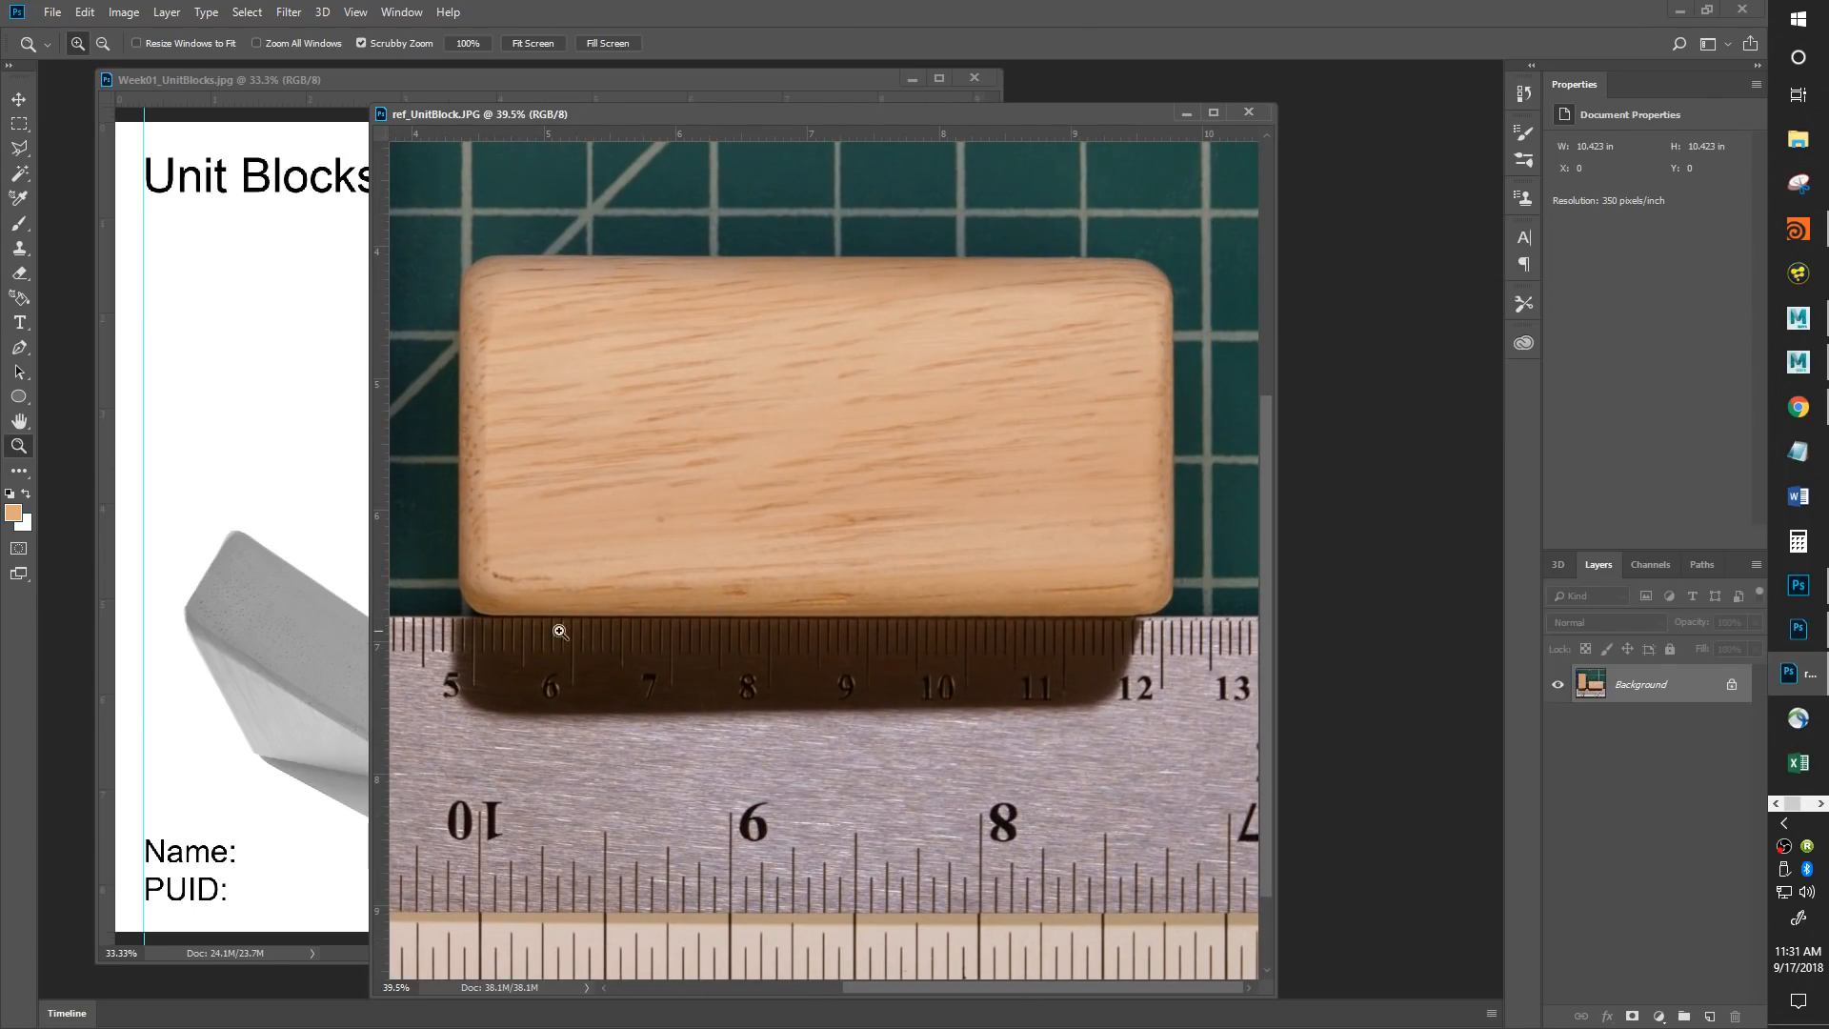
pyautogui.moveTo(657, 745); pyautogui.dragTo(1082, 723)
pyautogui.moveTo(739, 538); pyautogui.dragTo(698, 671)
pyautogui.moveTo(815, 743); pyautogui.dragTo(722, 700)
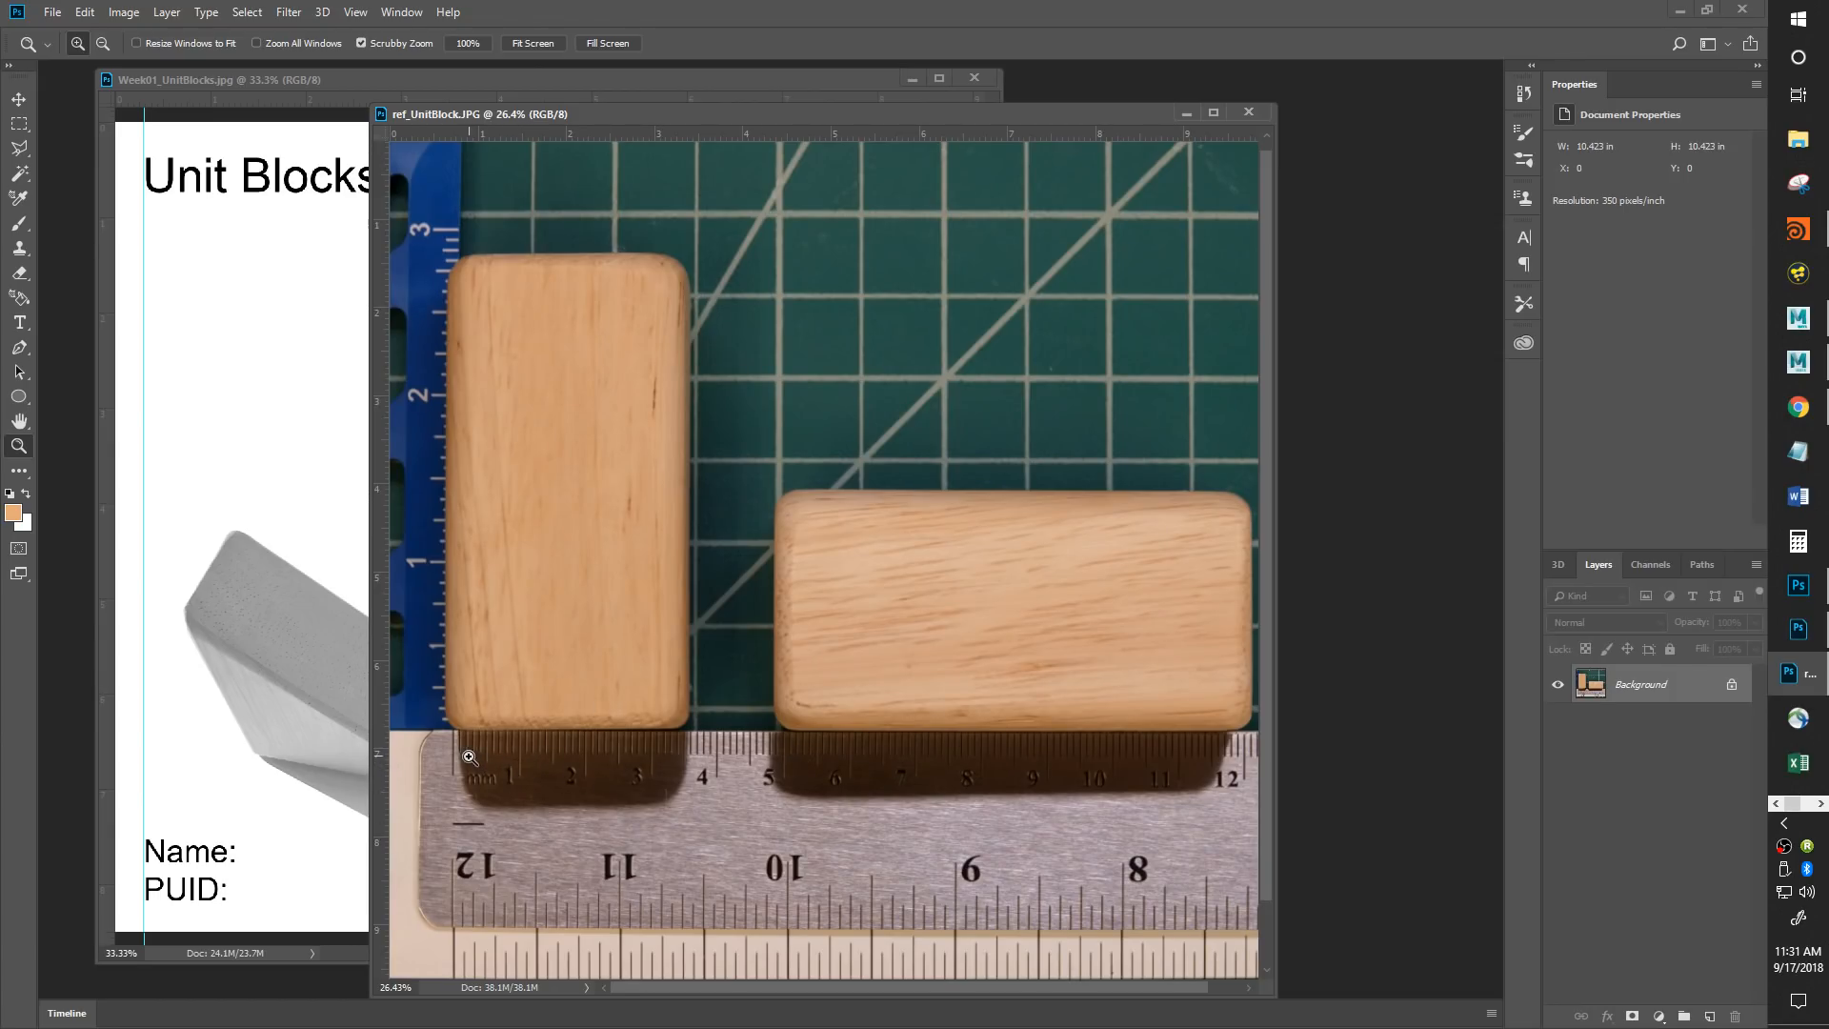
pyautogui.moveTo(889, 783); pyautogui.dragTo(838, 731)
# Review the block shapes in Week01_UnitBlocks.jpg and return to the ref_UnitBlock.JPG window.
pyautogui.click(314, 667)
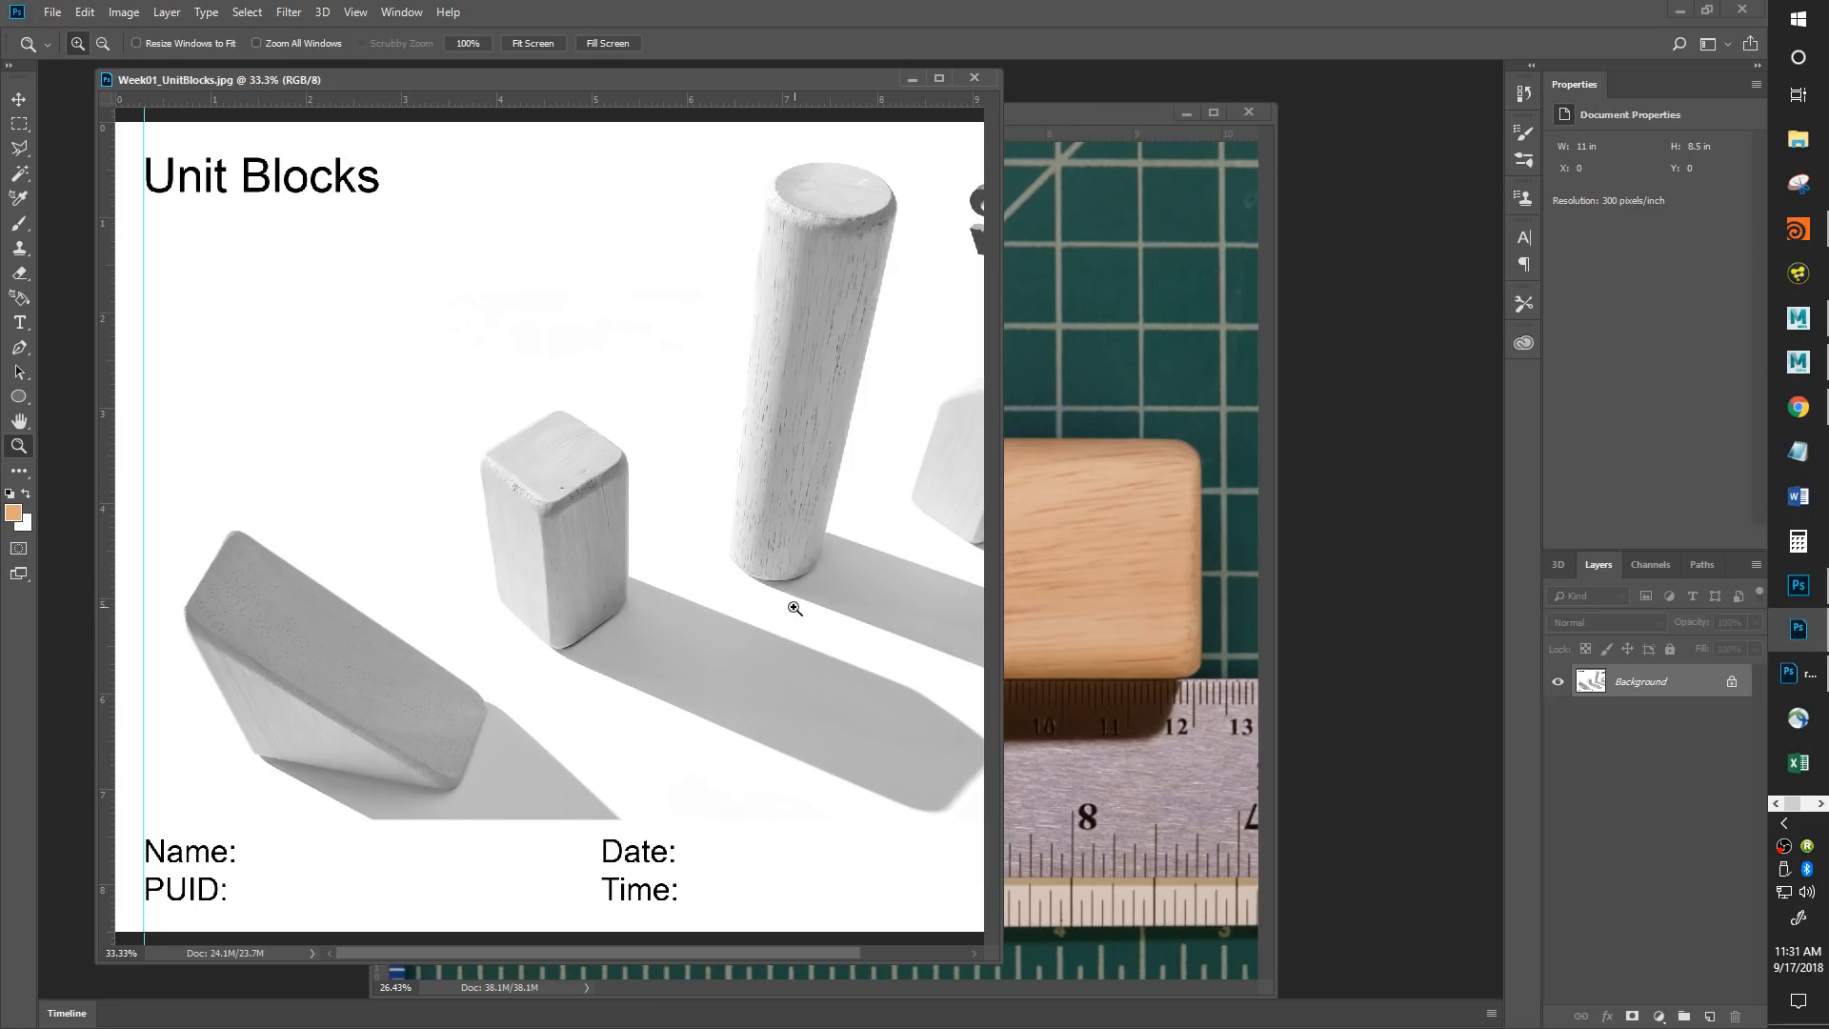
pyautogui.moveTo(815, 619); pyautogui.dragTo(569, 683)
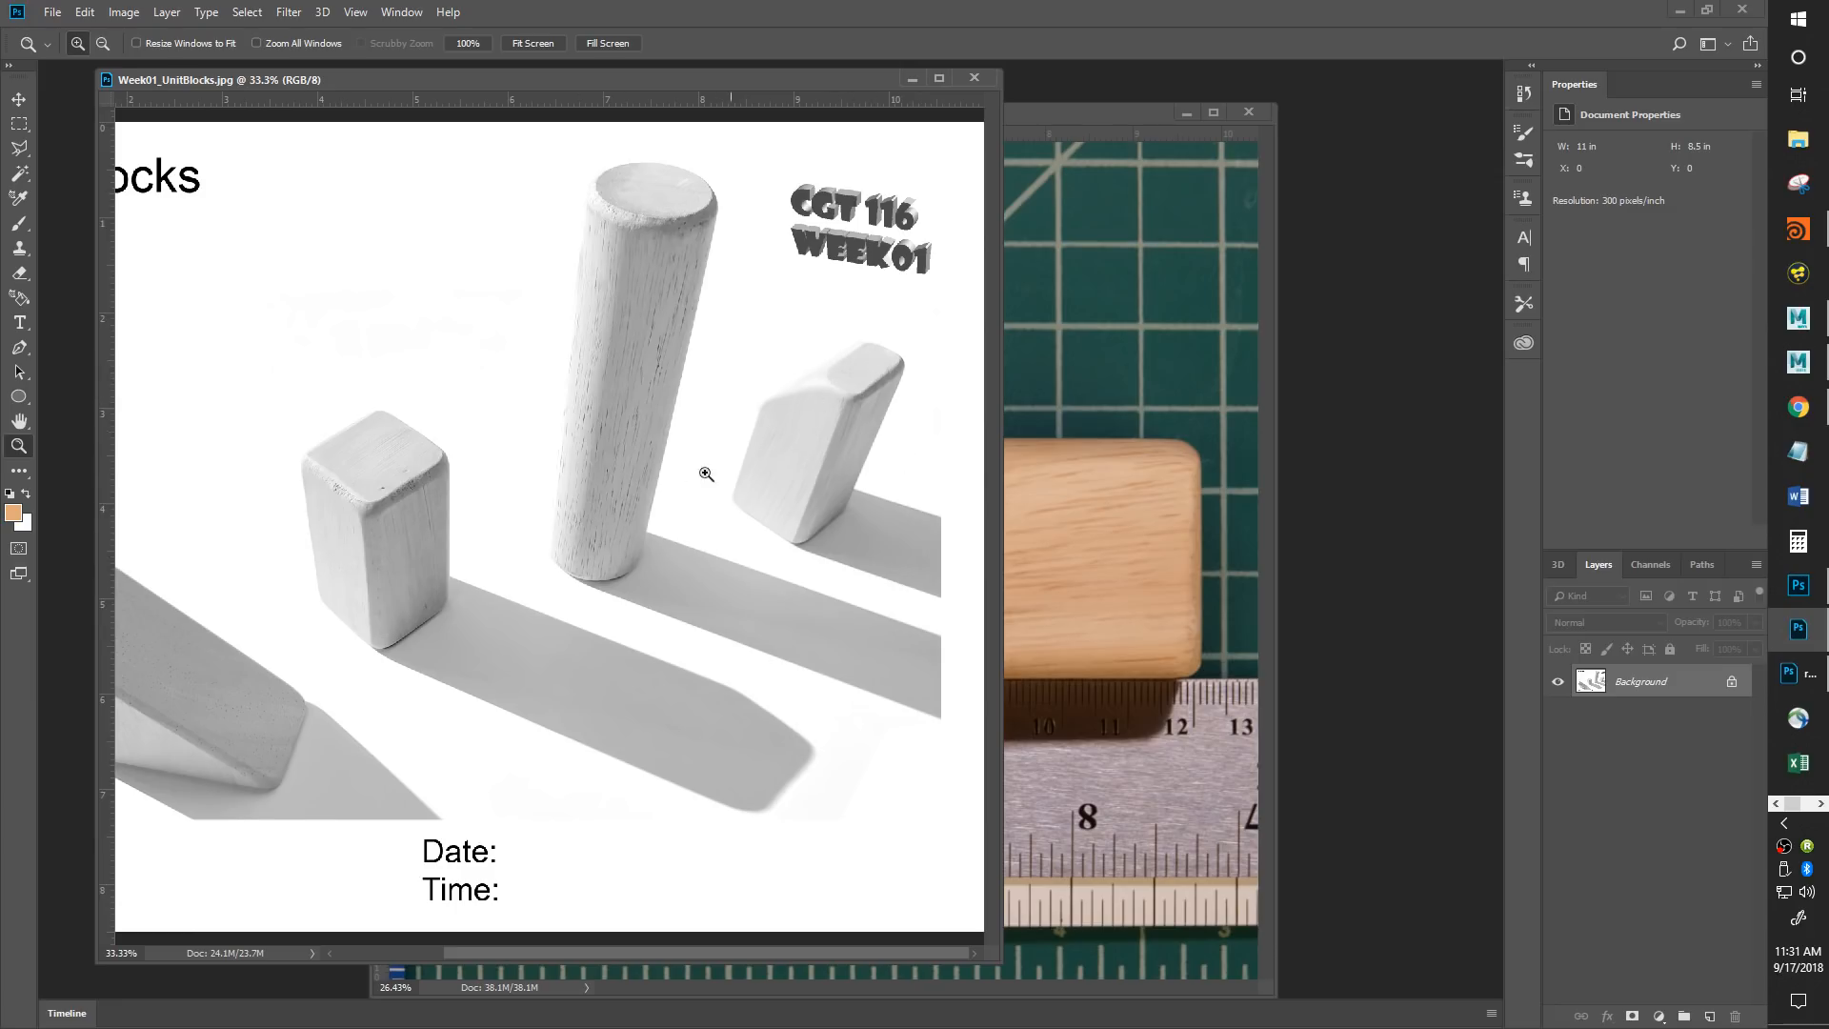
pyautogui.click(1078, 485)
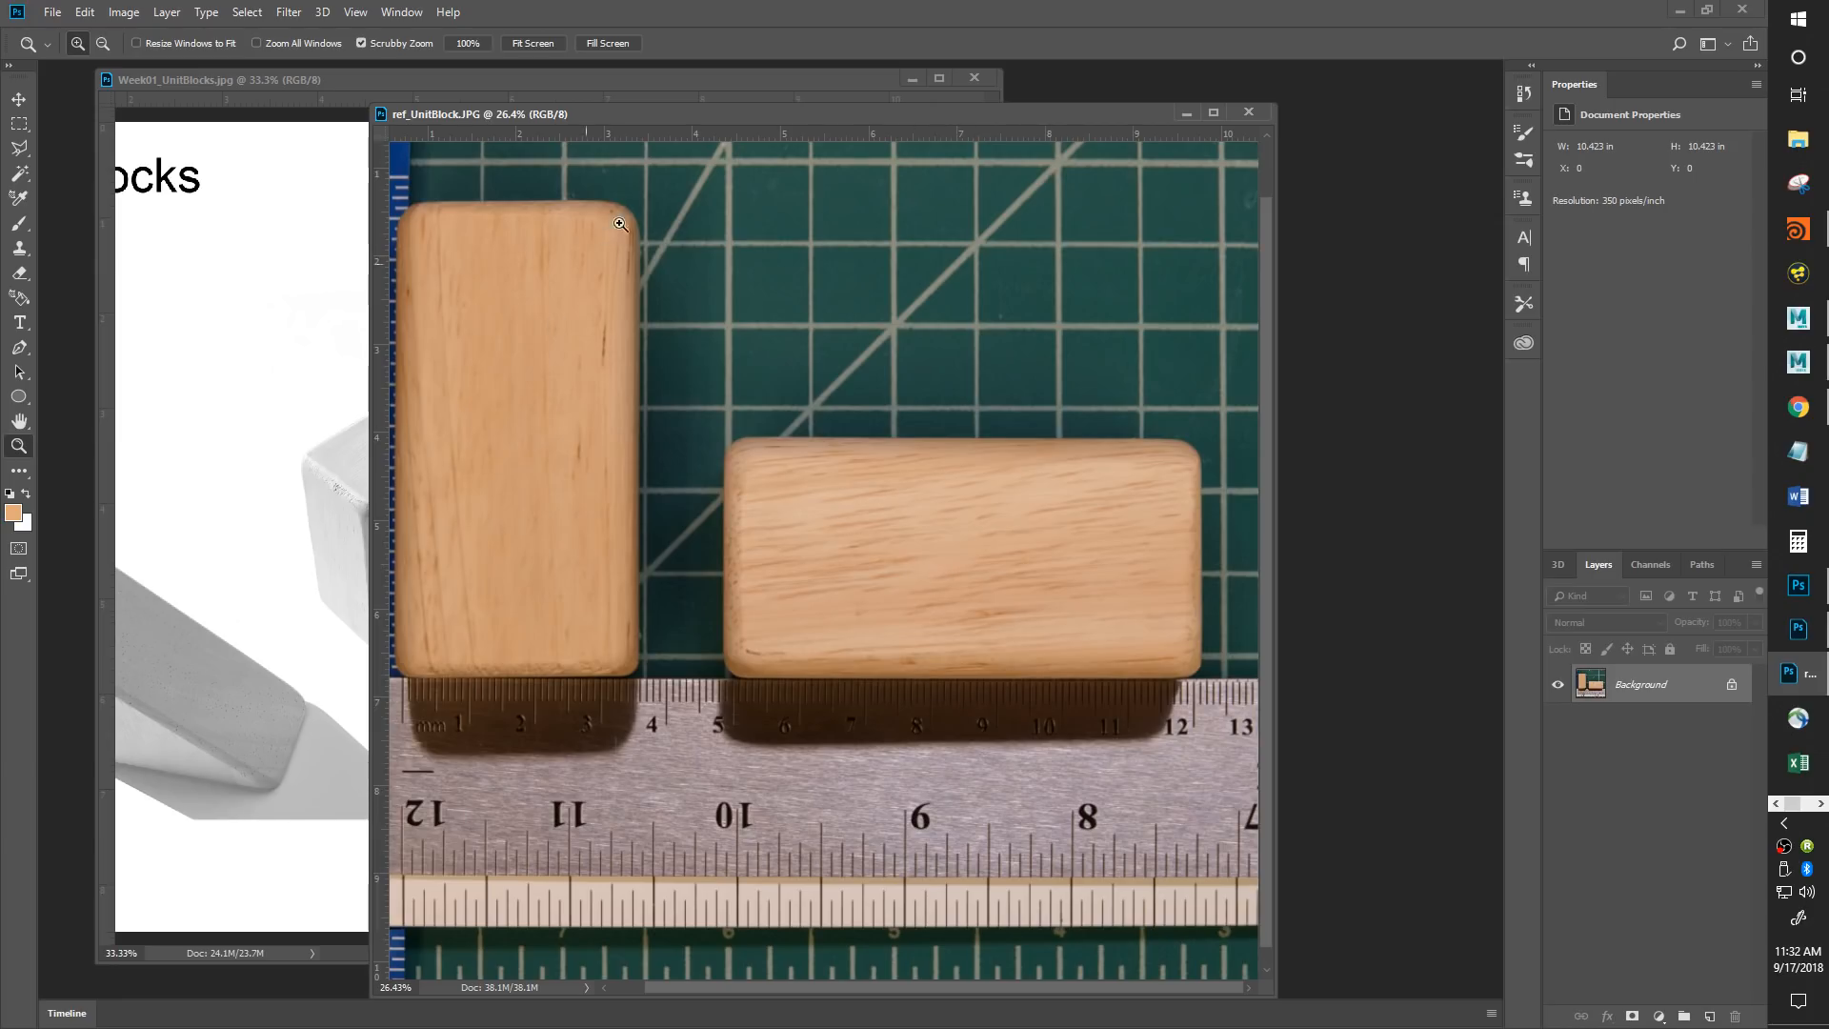
# Switch to the Autodesk Maya 2018 window with the empty untitled scene.
pyautogui.hotkey('alt', 'Tab')
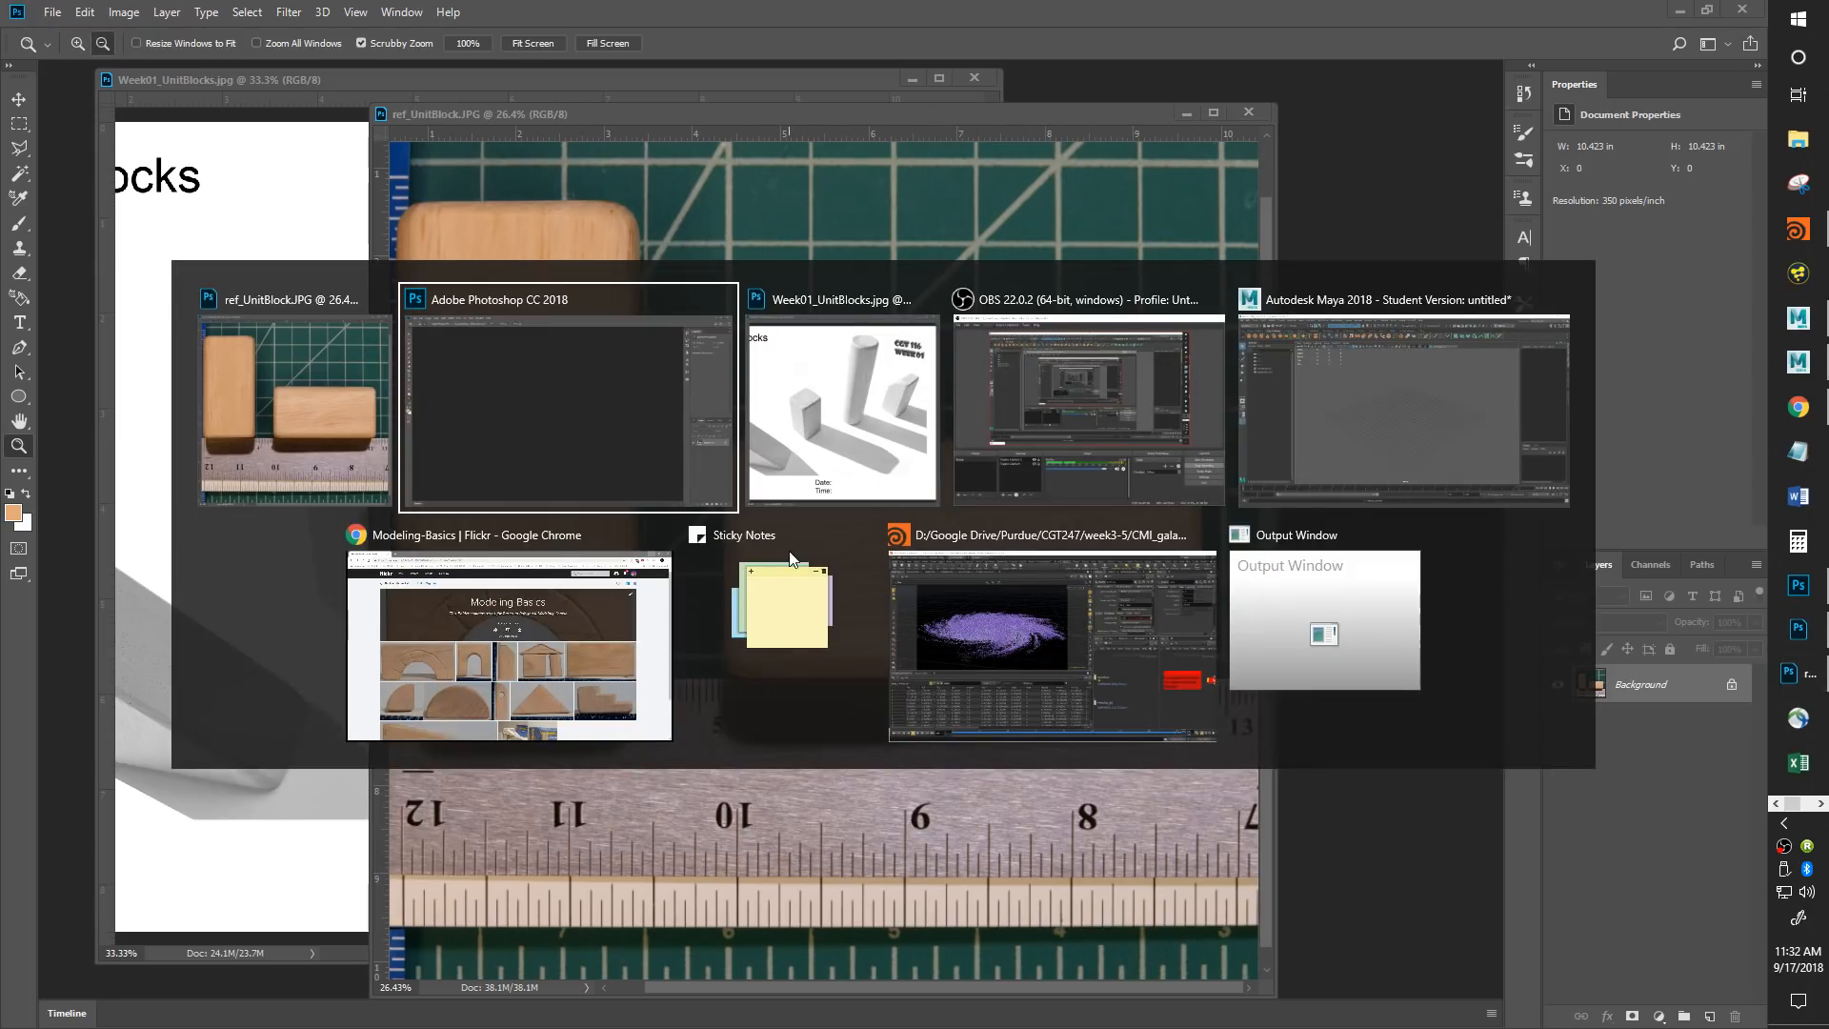
pyautogui.hotkey('alt', 'Tab')
pyautogui.hotkey('alt', 'Tab')
pyautogui.hotkey('alt', 'Tab')
pyautogui.hotkey('alt', 'Tab')
pyautogui.hotkey('alt', 'Tab')
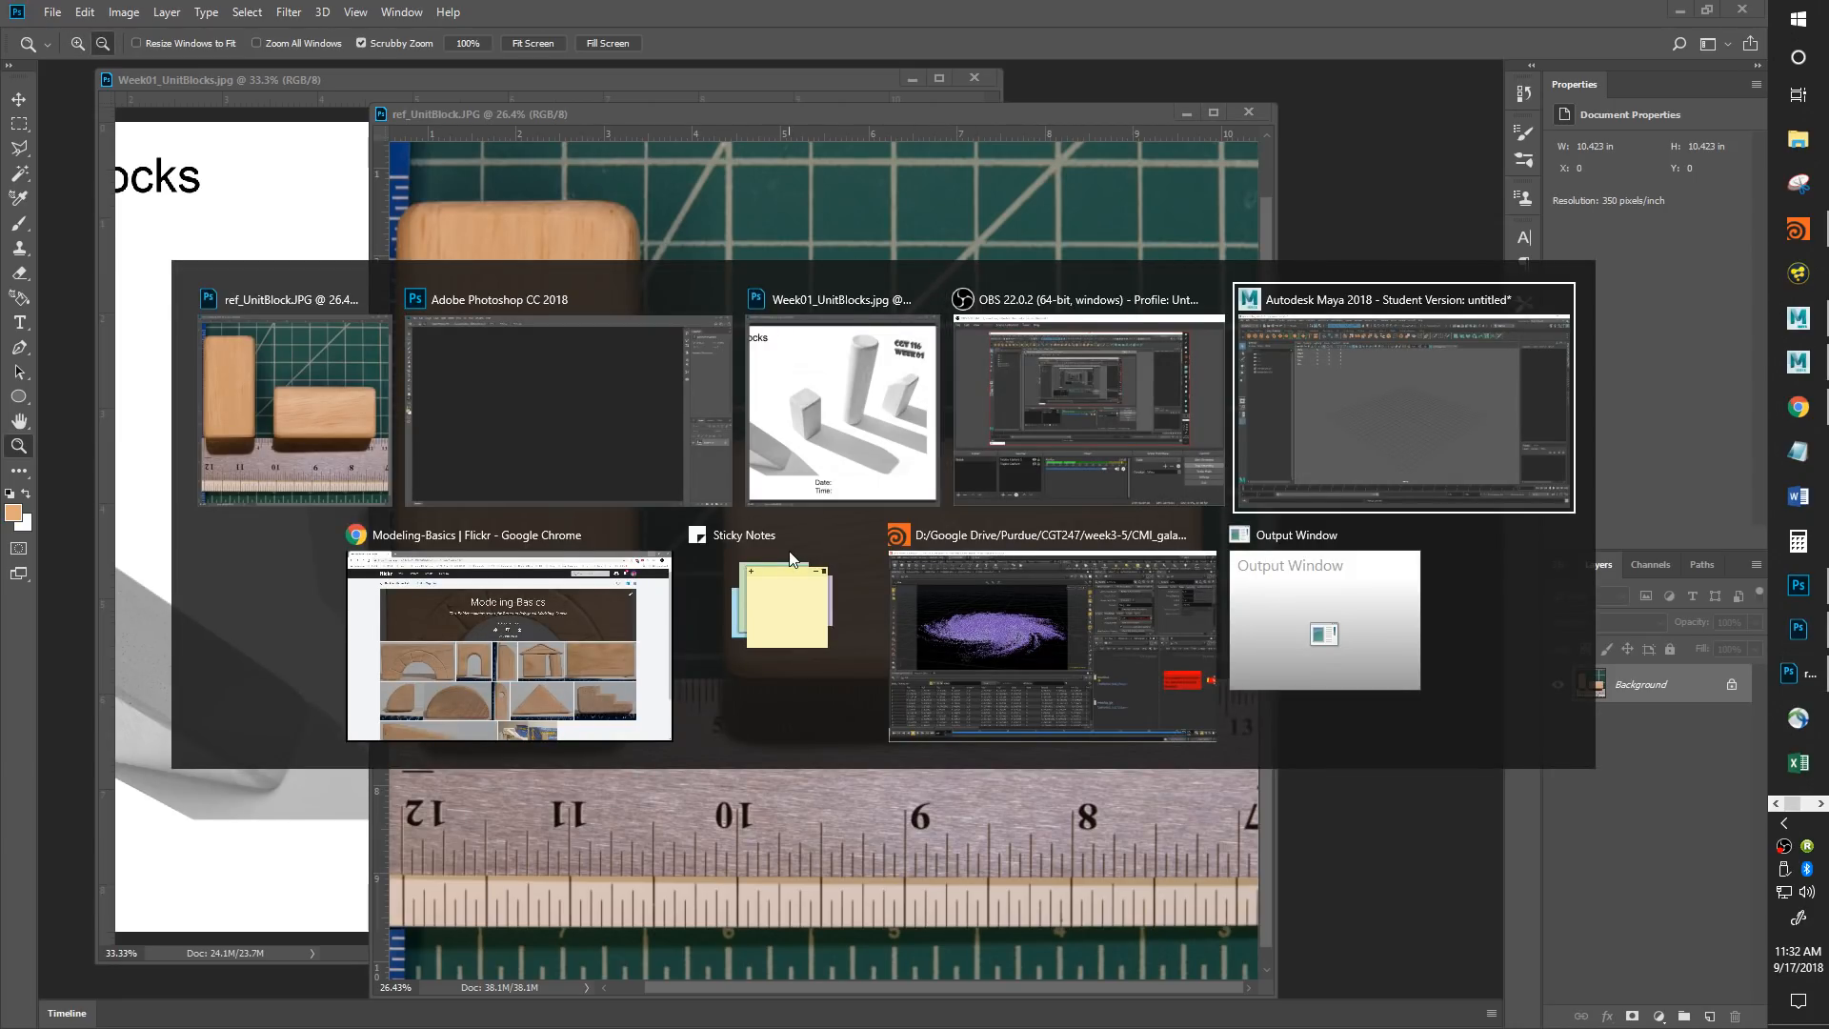
pyautogui.hotkey('alt', 'Tab')
pyautogui.hotkey('alt', 'Tab')
pyautogui.hotkey('alt', 'Tab')
pyautogui.hotkey('alt', 'Tab')
pyautogui.hotkey('alt', 'Tab')
pyautogui.hotkey('alt', 'Tab')
pyautogui.hotkey('alt', 'Tab')
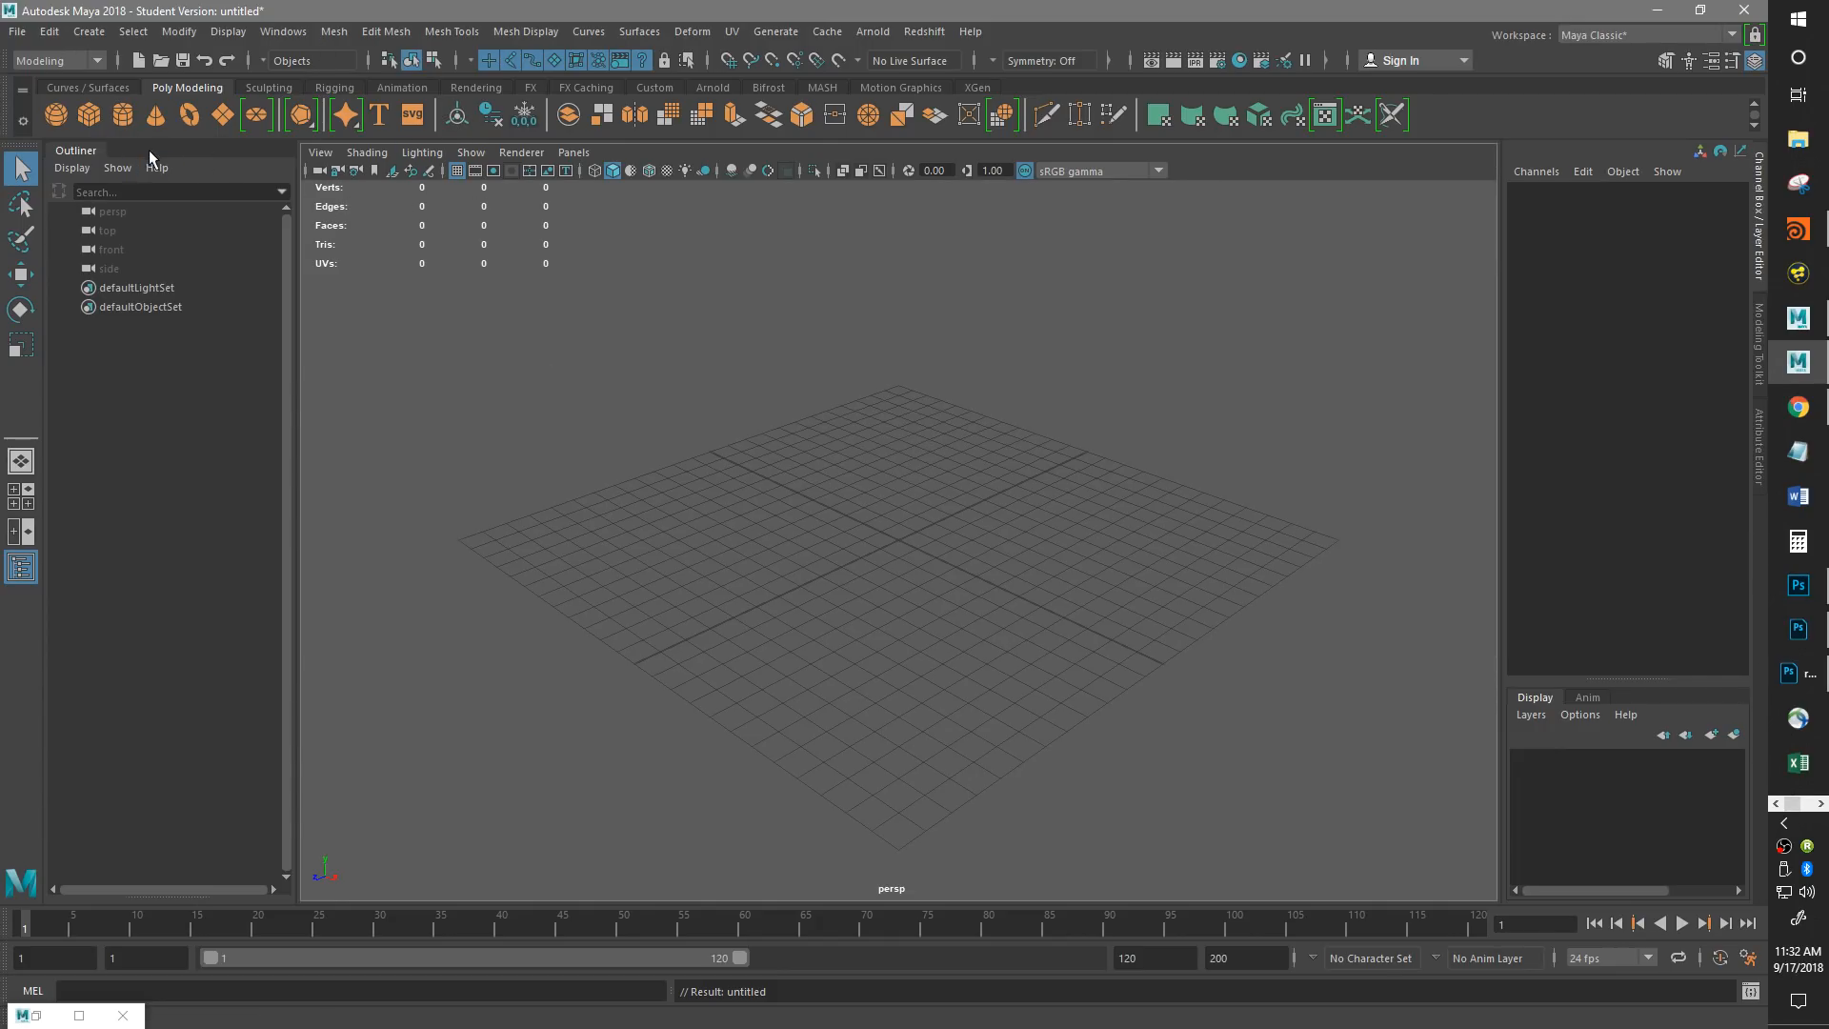
# Create a polygon plane with width and height 10 and one subdivision in each direction.
pyautogui.click(227, 116)
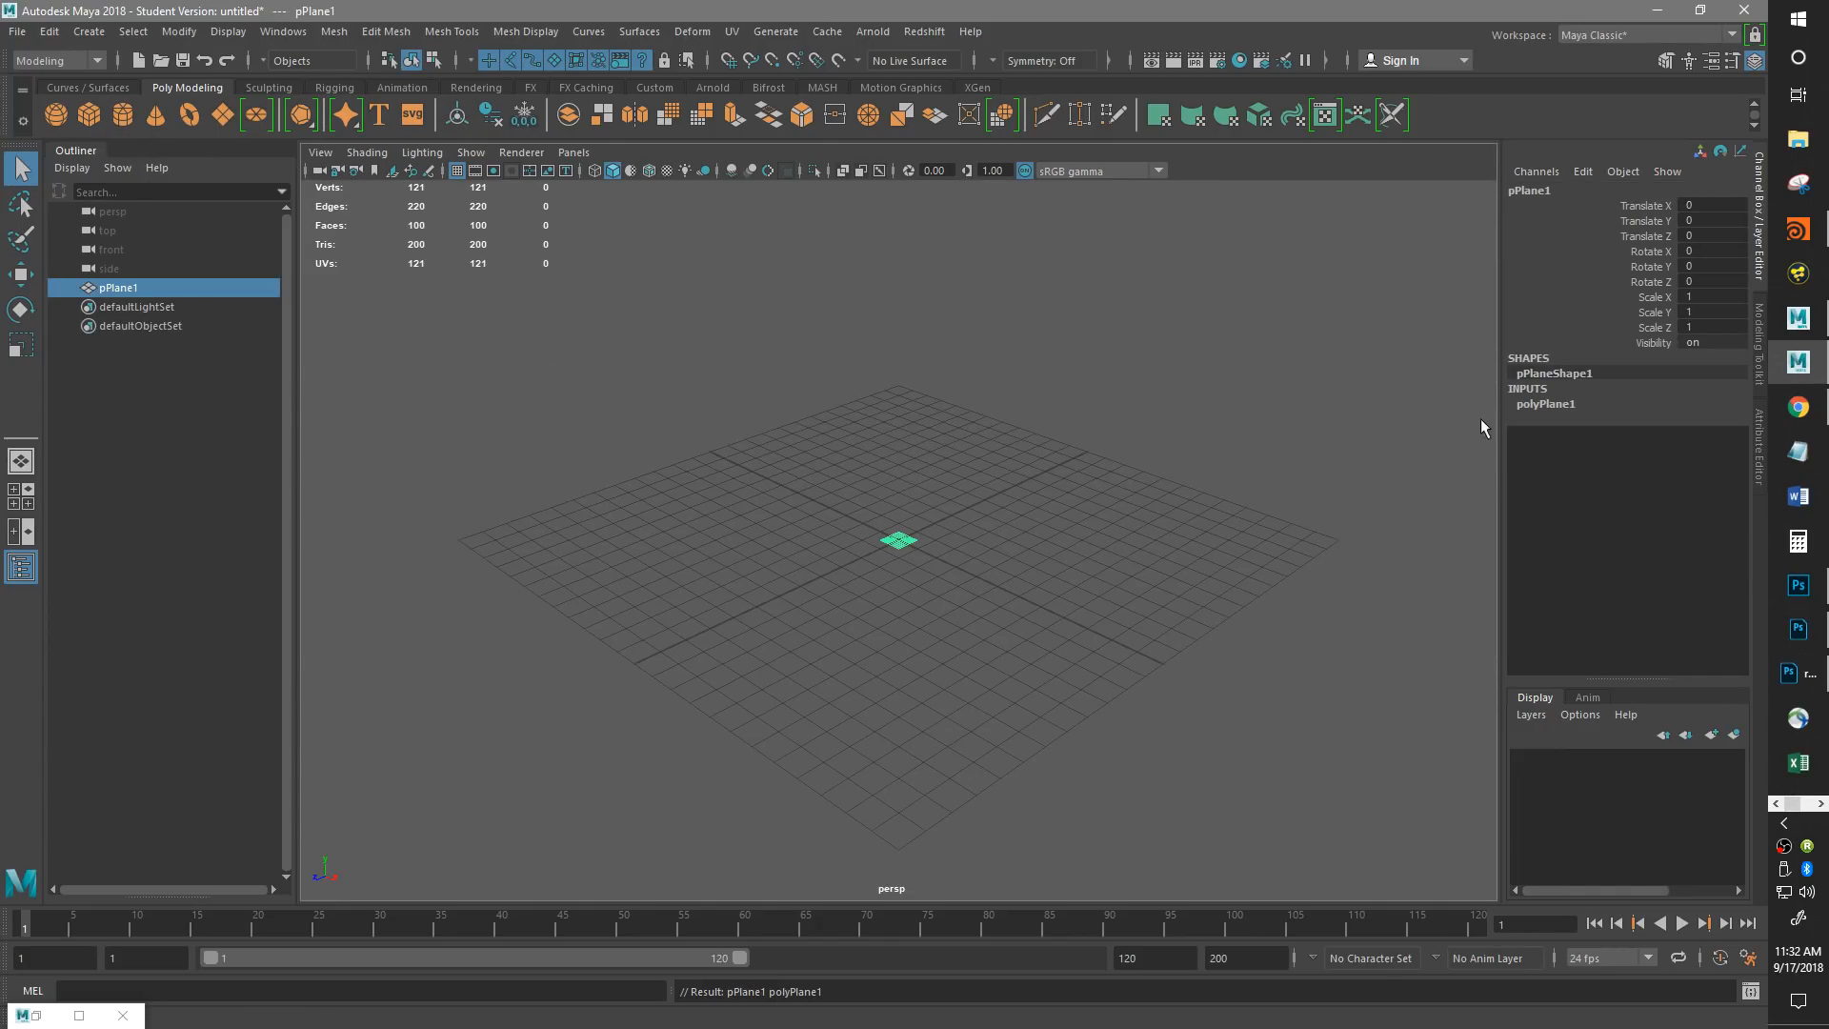
pyautogui.click(1557, 406)
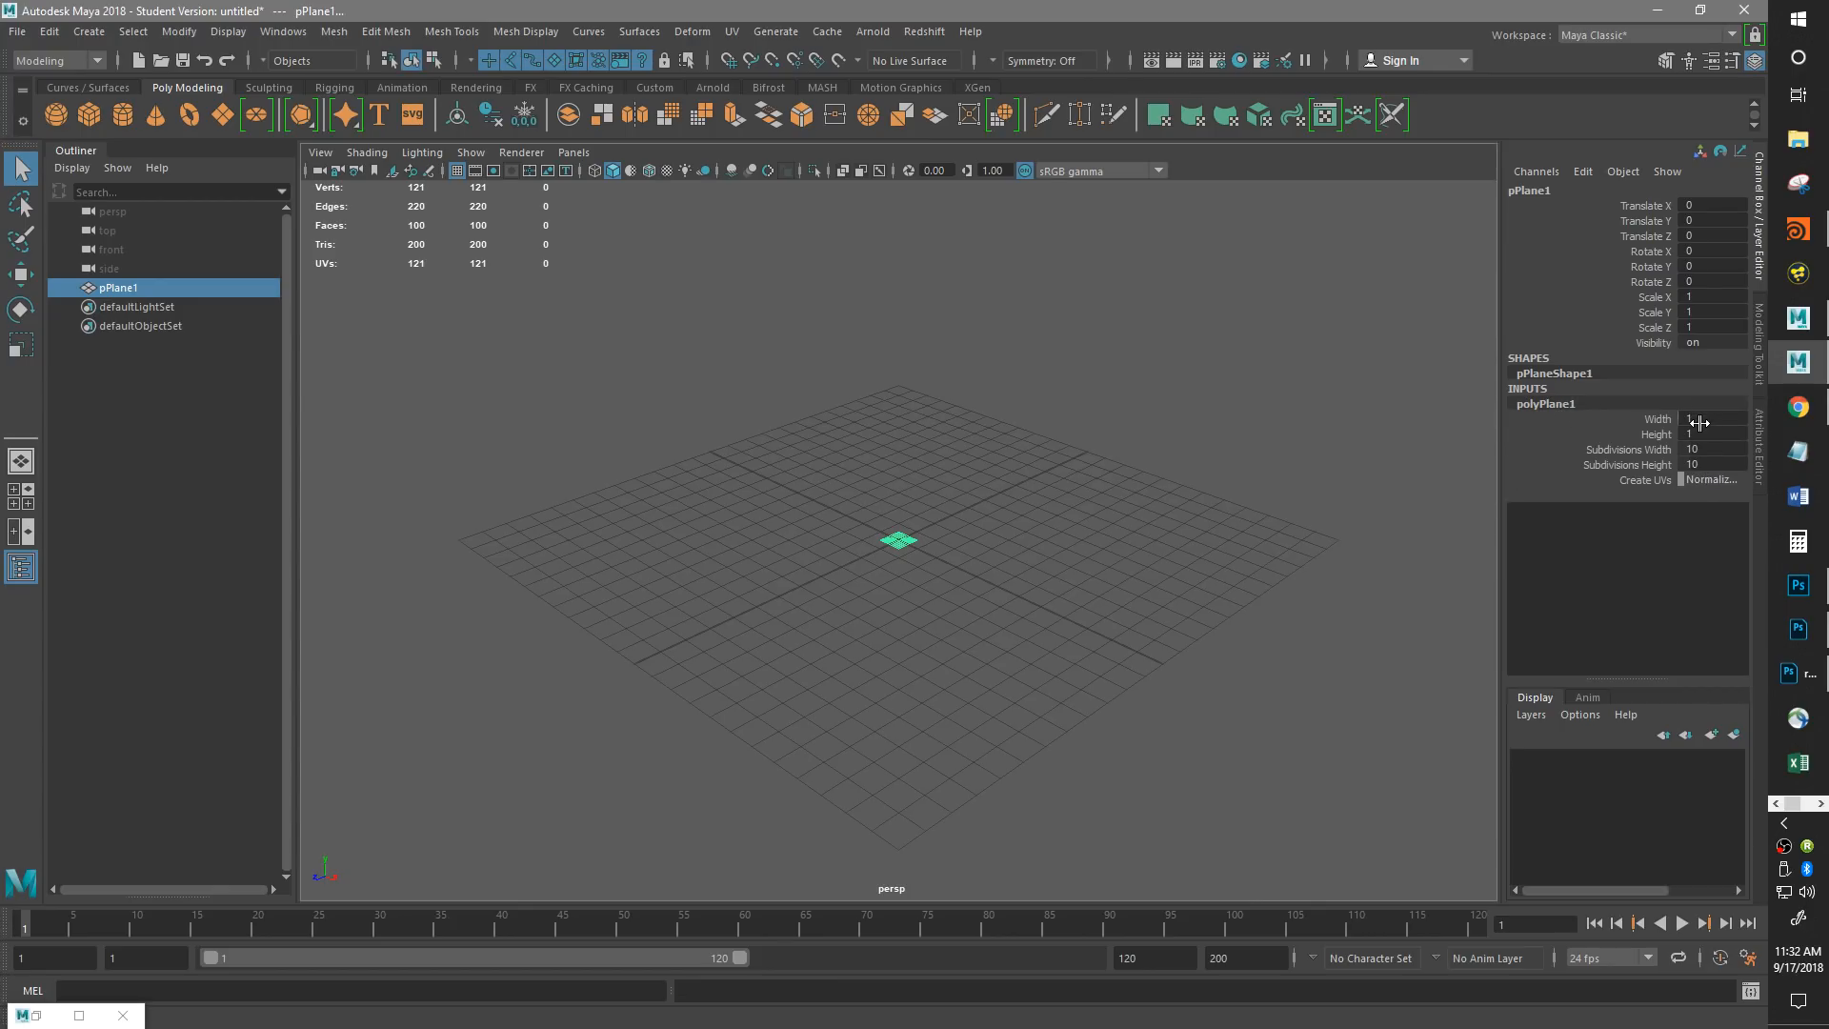
pyautogui.moveTo(1703, 418); pyautogui.dragTo(1708, 431)
pyautogui.press('Return')
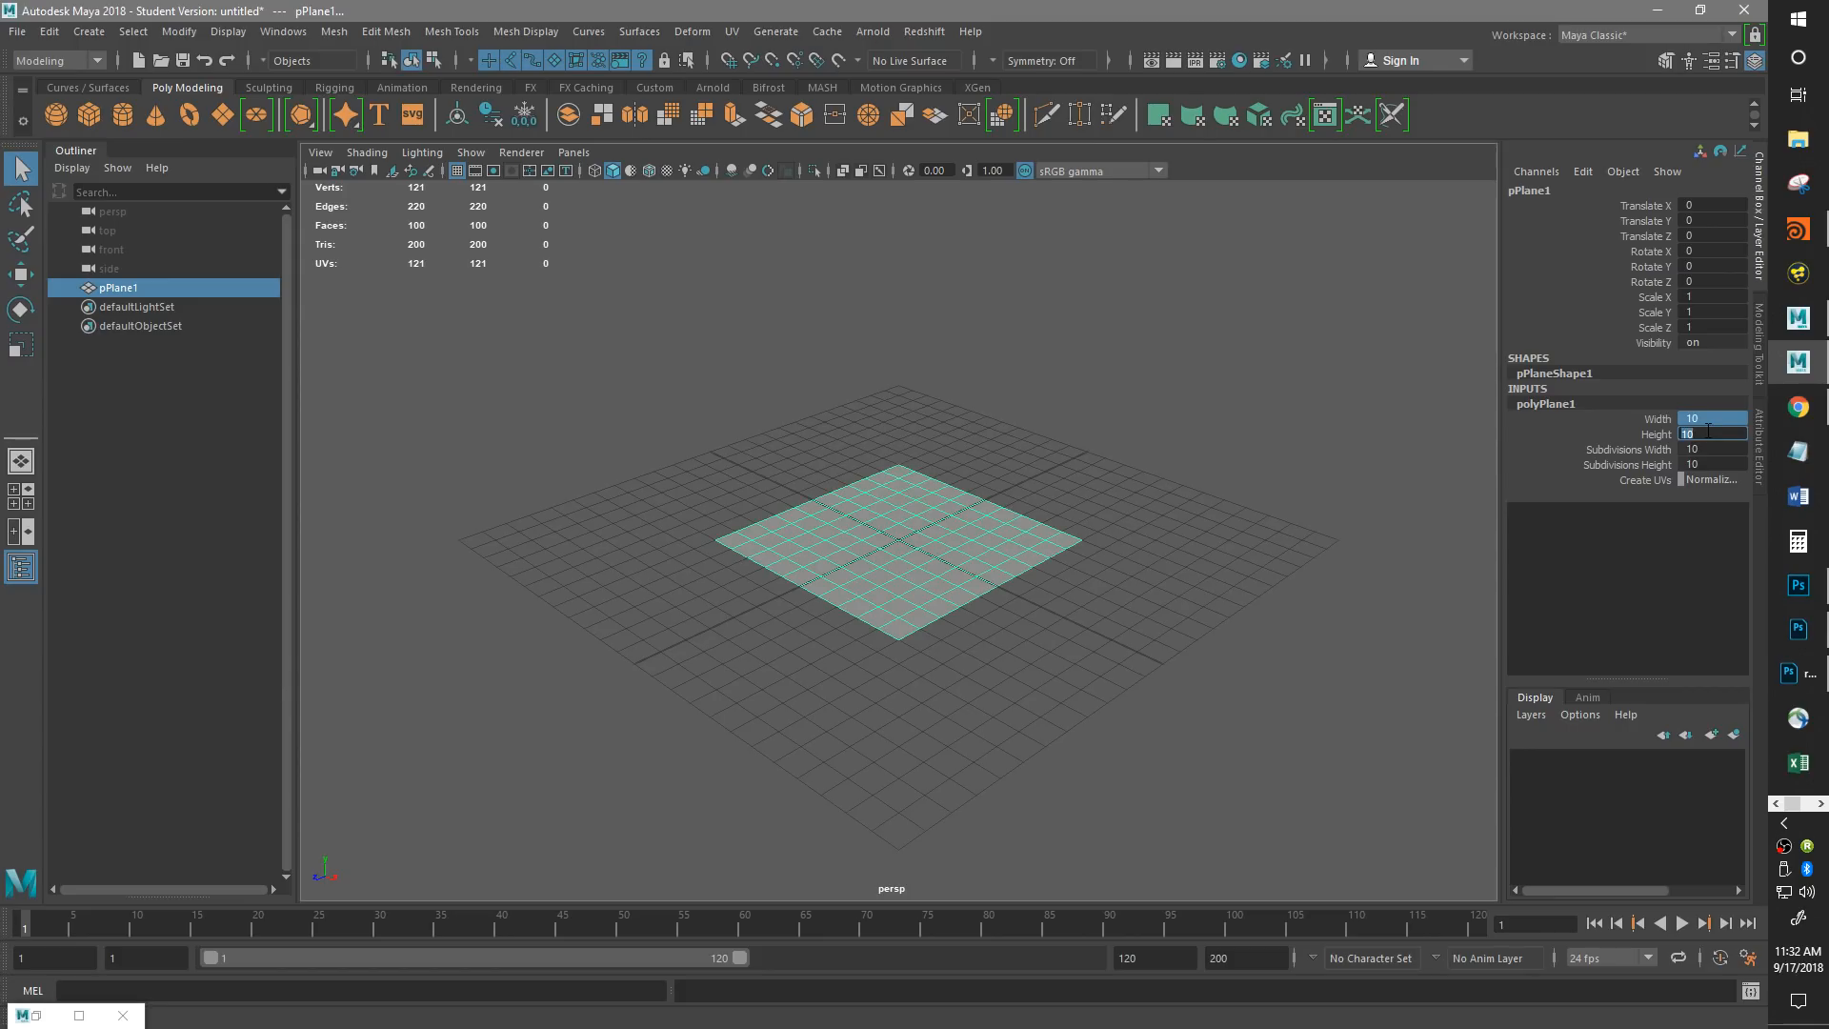
pyautogui.moveTo(1703, 449); pyautogui.dragTo(1701, 464)
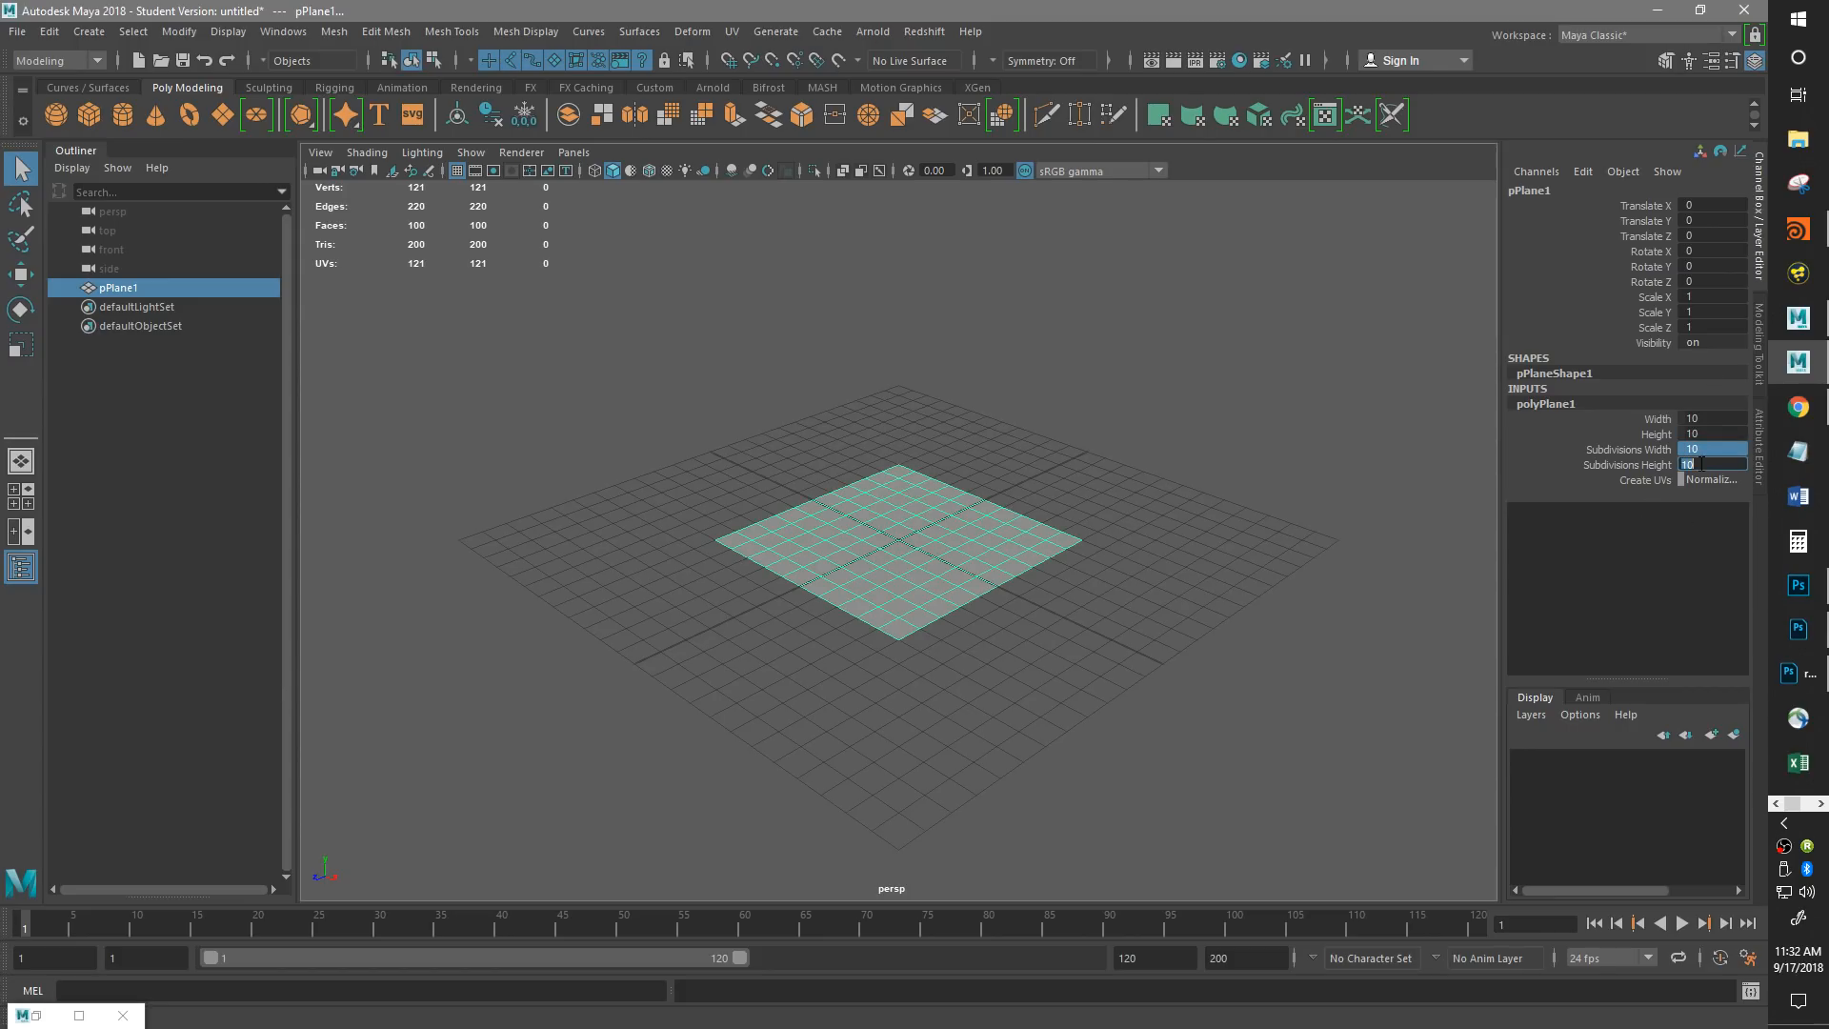
pyautogui.write('1')
pyautogui.press('Return')
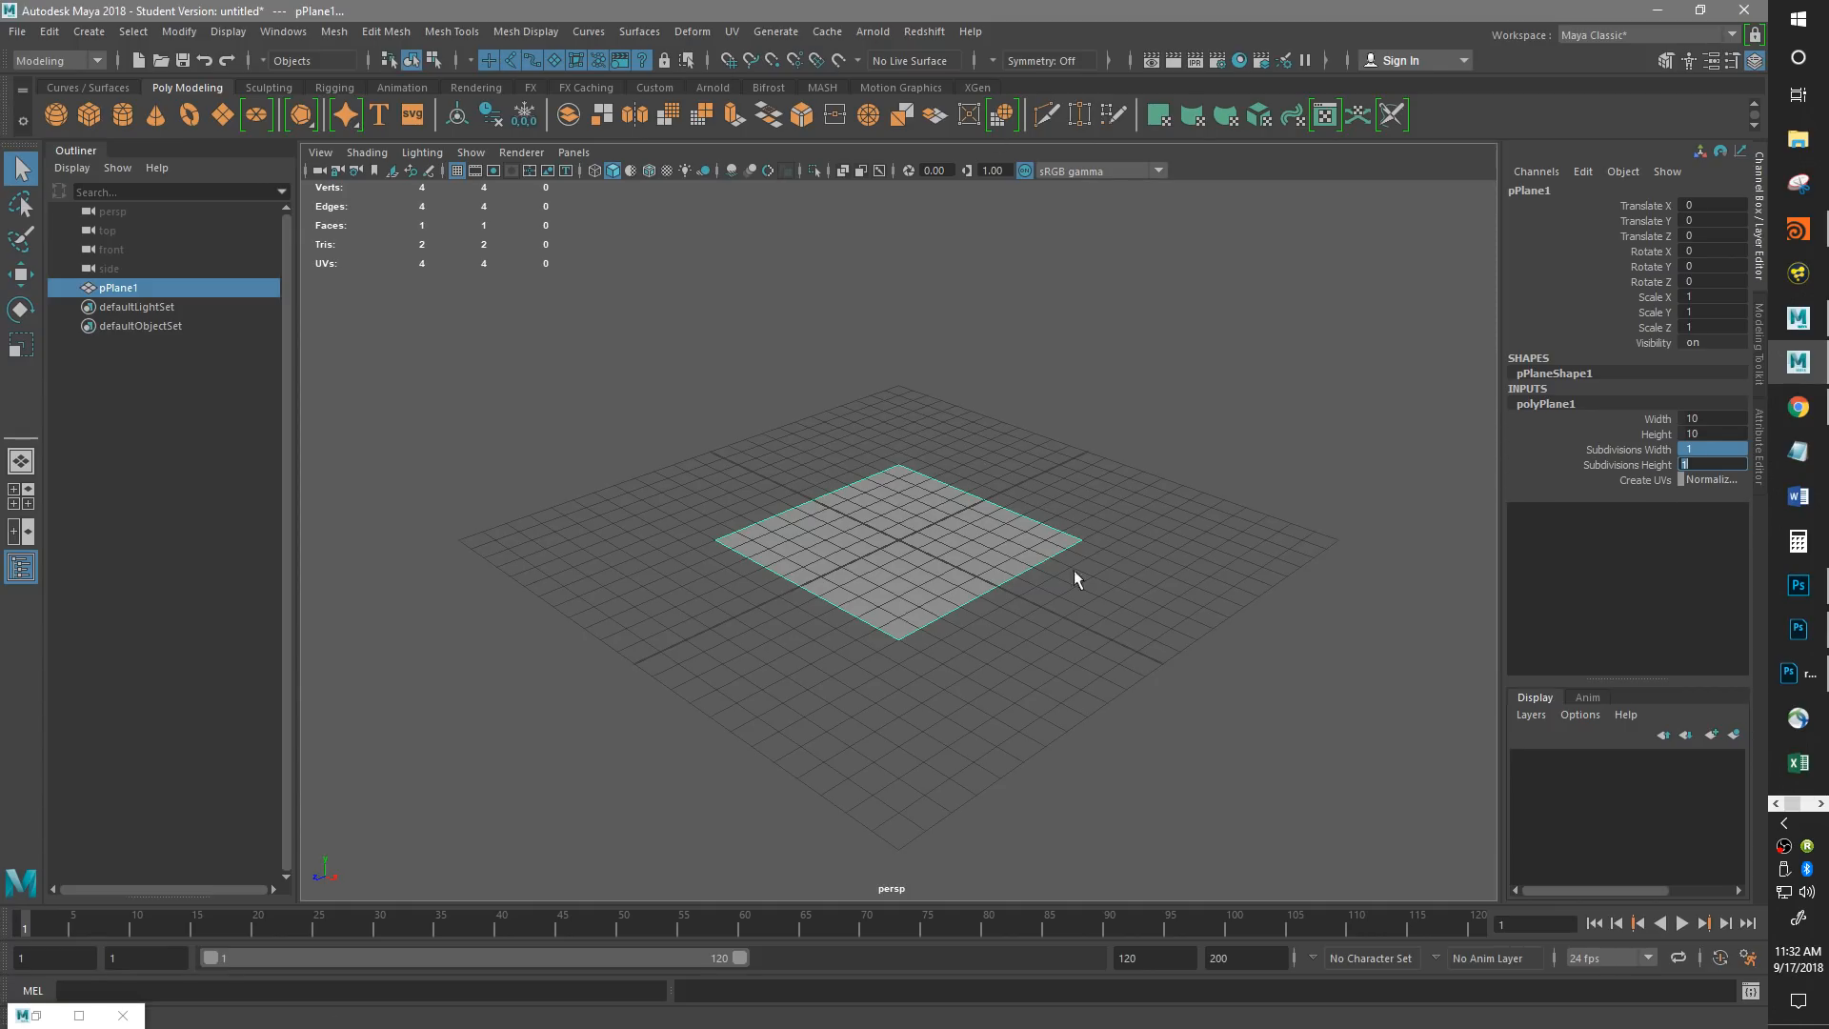
# Rotate the plane 90 degrees about the X axis so it stands upright.
pyautogui.keyDown('alt'); pyautogui.moveTo(861, 662); pyautogui.dragTo(1015, 613); pyautogui.keyUp('alt')
pyautogui.keyDown('alt'); pyautogui.moveTo(727, 590); pyautogui.dragTo(727, 620); pyautogui.keyUp('alt')
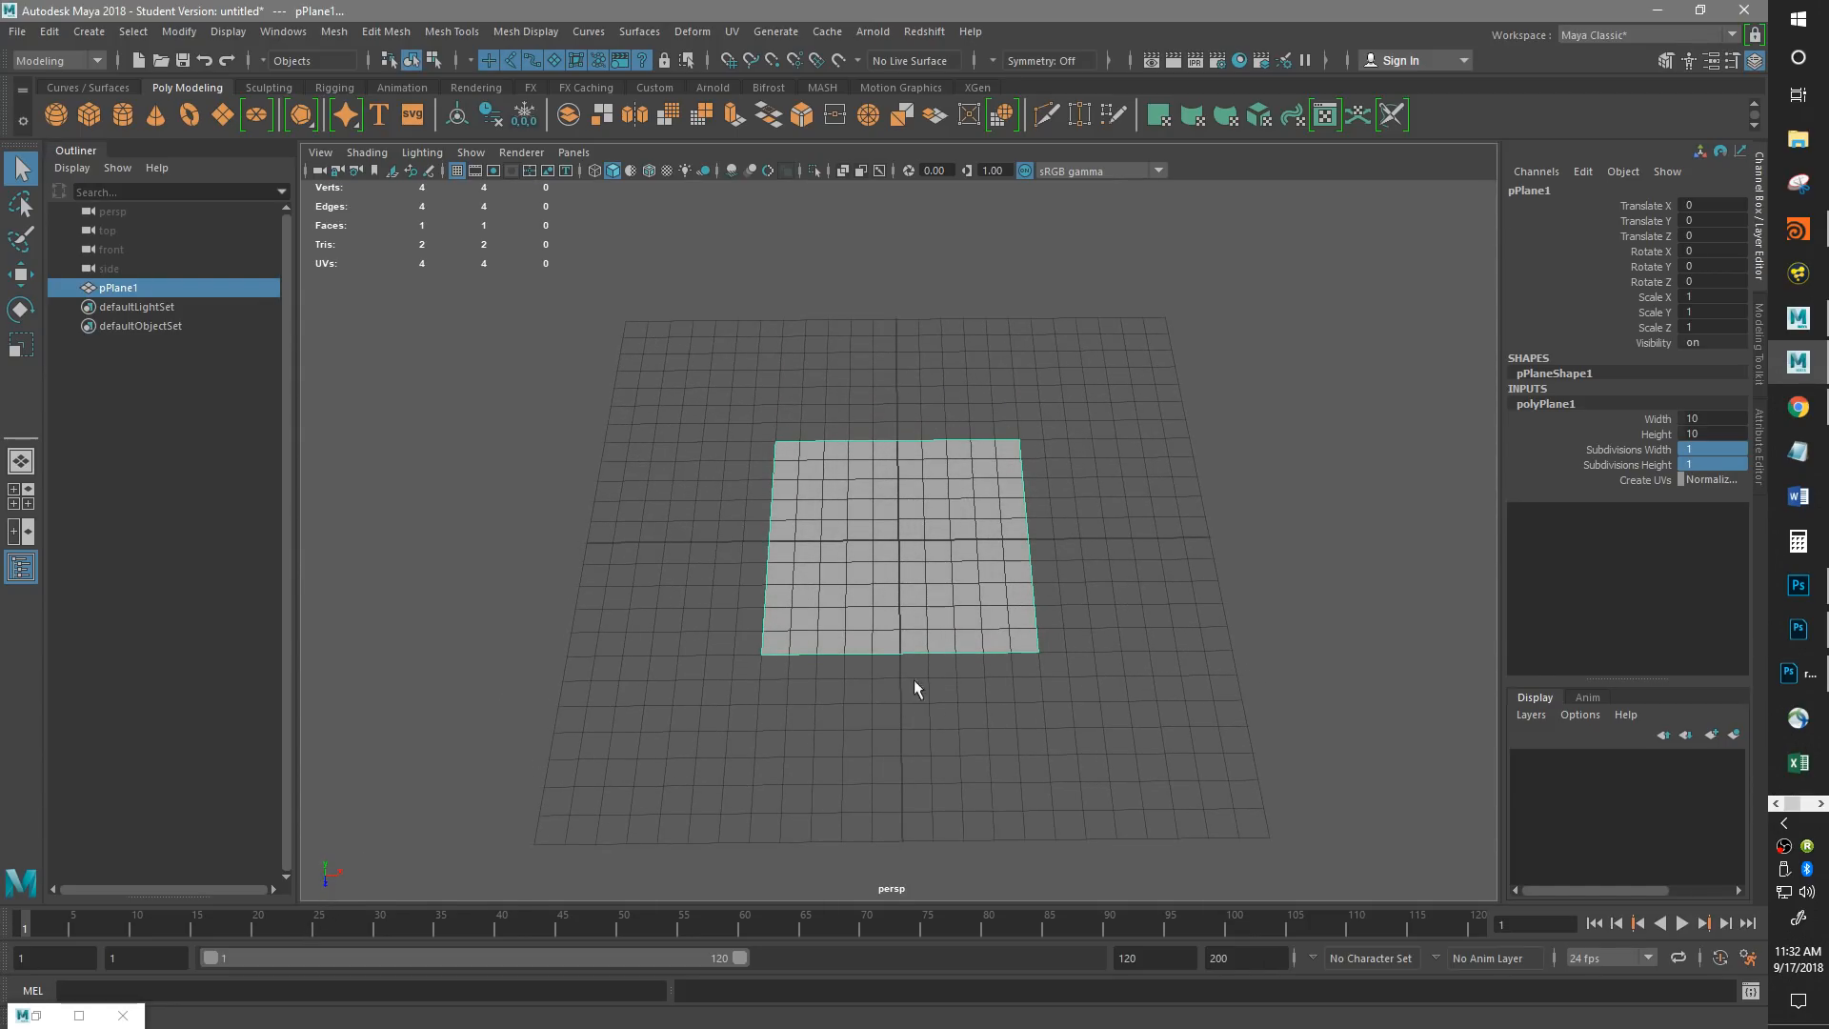
pyautogui.moveTo(934, 641)
pyautogui.keyDown('alt'); pyautogui.mouseDown()
pyautogui.moveTo(930, 563)
pyautogui.moveTo(928, 707)
pyautogui.moveTo(927, 649)
pyautogui.mouseUp(); pyautogui.keyUp('alt')
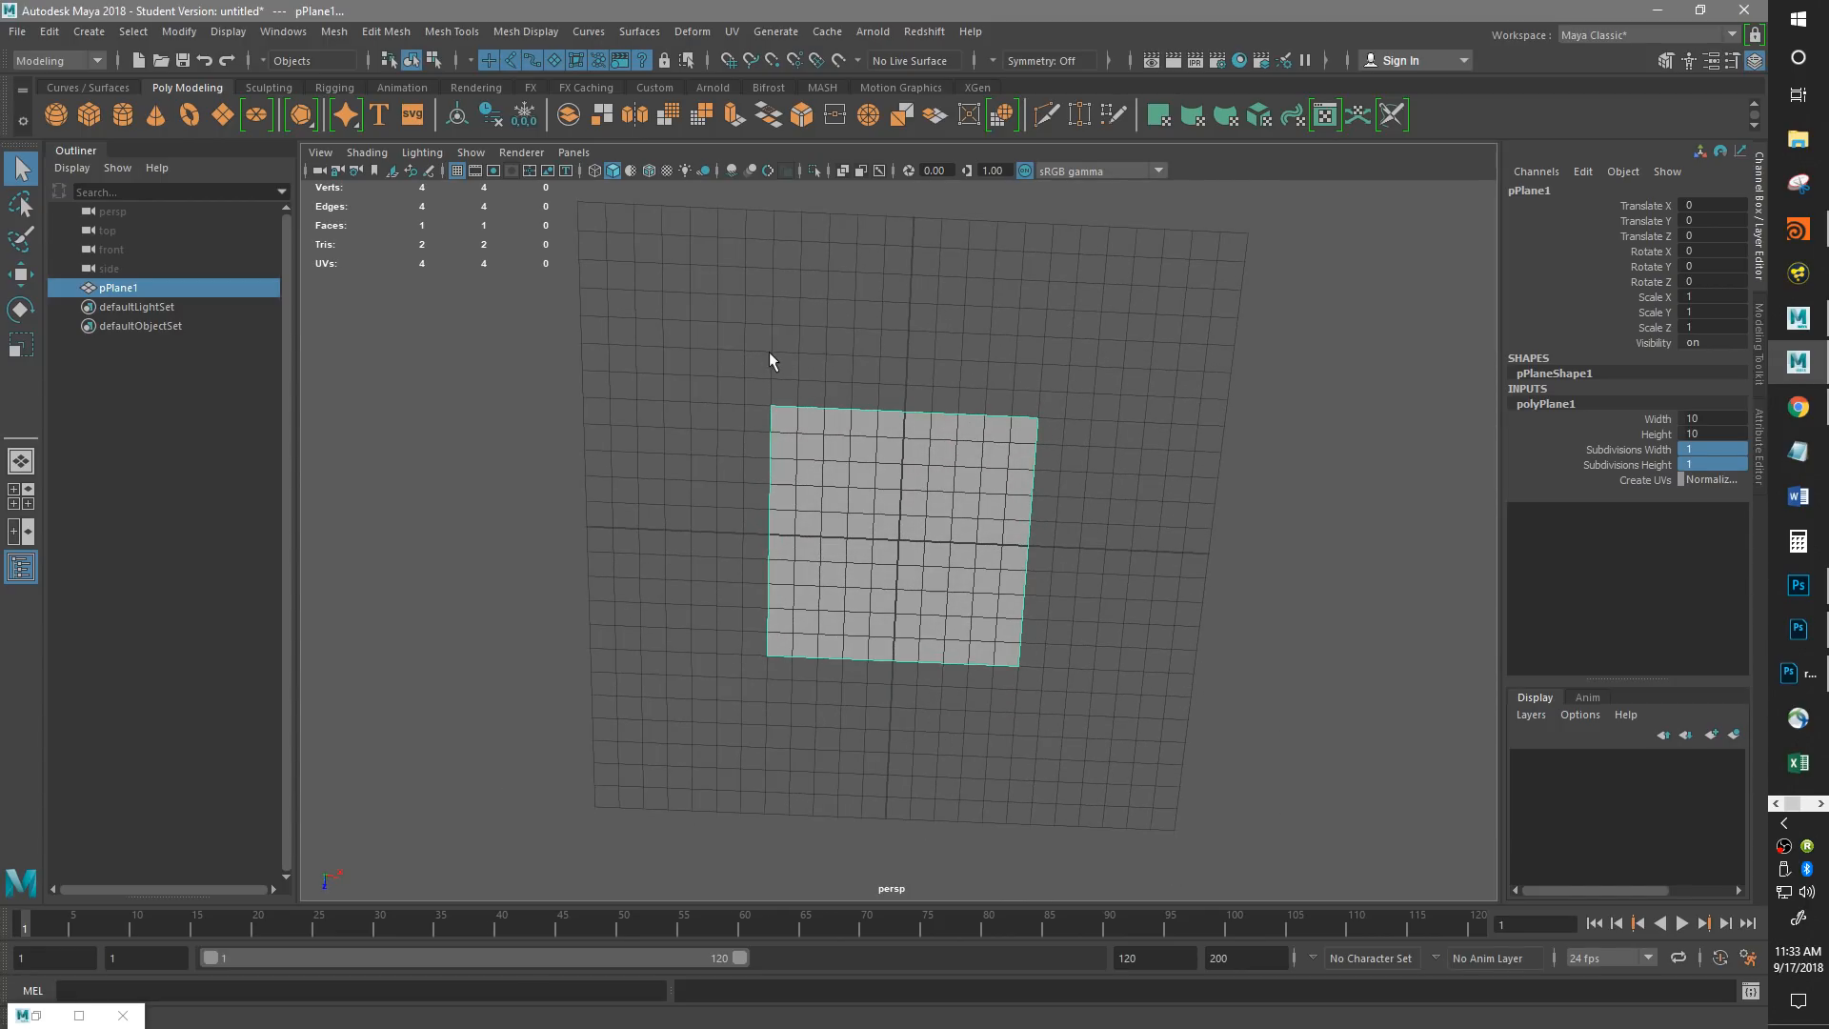
pyautogui.keyDown('alt'); pyautogui.moveTo(1025, 428); pyautogui.dragTo(945, 473); pyautogui.keyUp('alt')
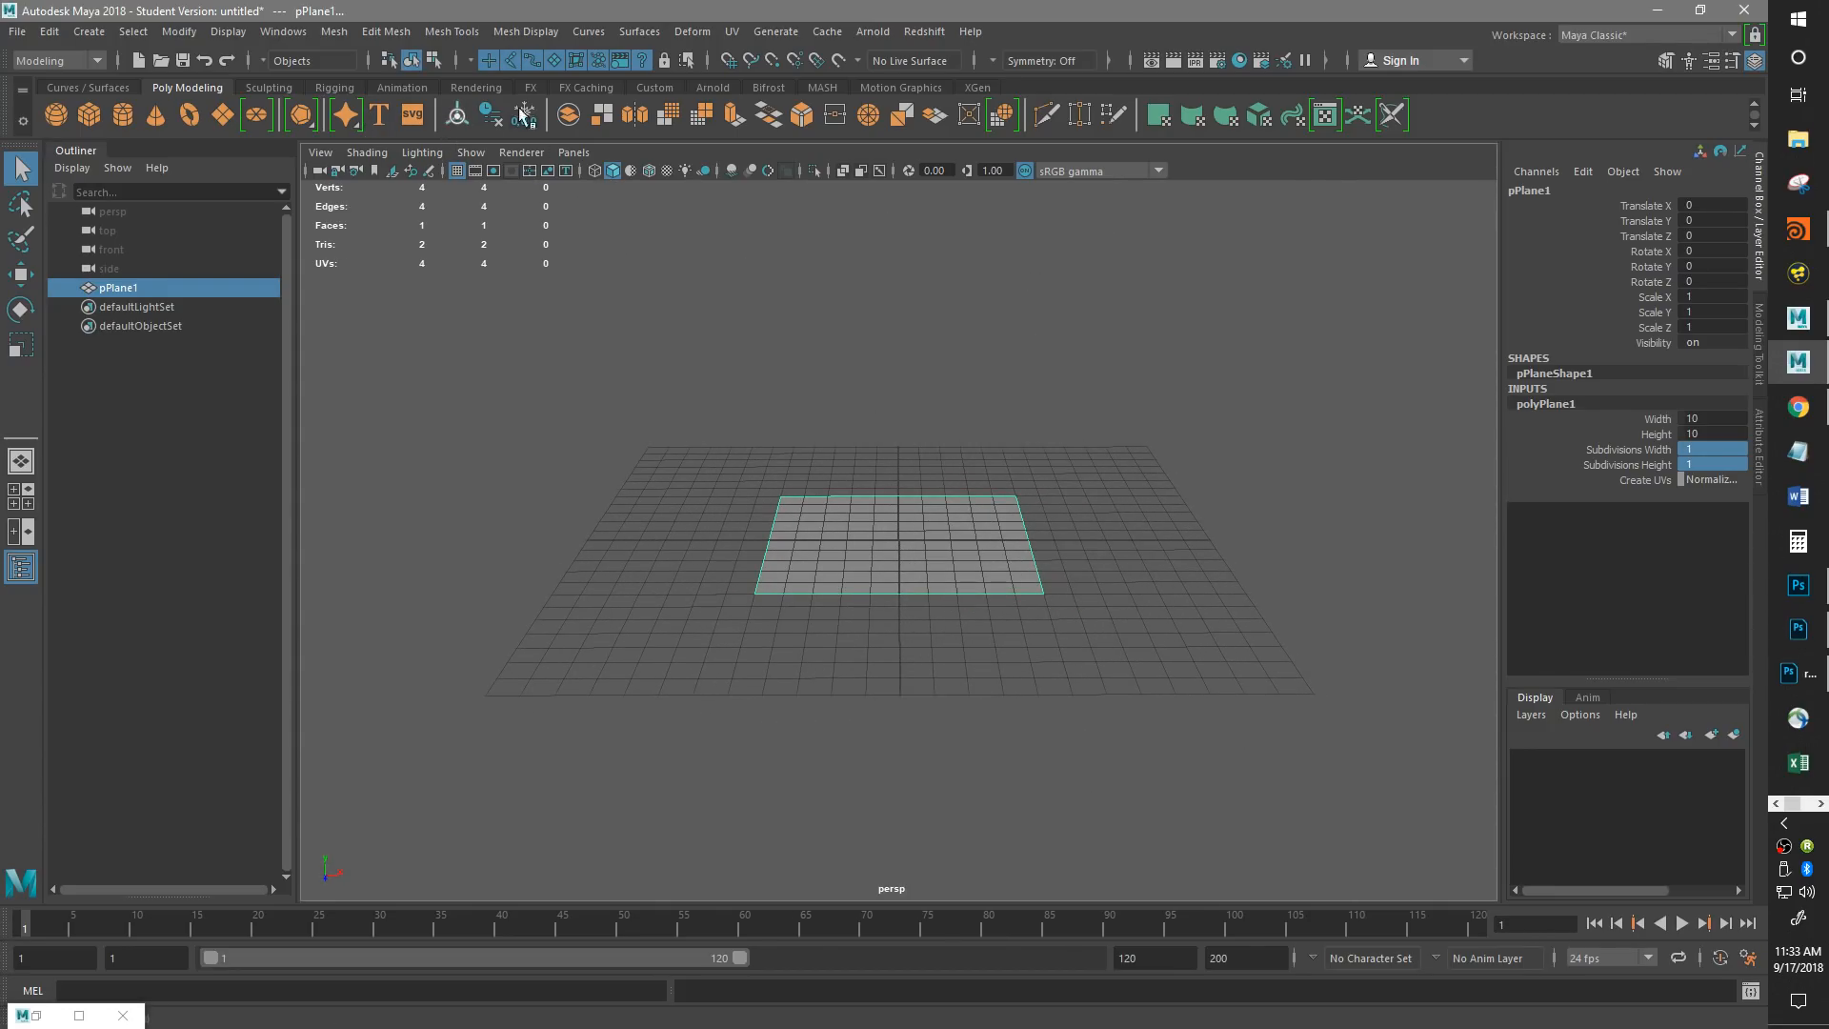
pyautogui.click(20, 309)
pyautogui.keyDown('alt'); pyautogui.moveTo(893, 517); pyautogui.dragTo(1016, 600); pyautogui.keyUp('alt')
pyautogui.click(1061, 550)
pyautogui.click(924, 558)
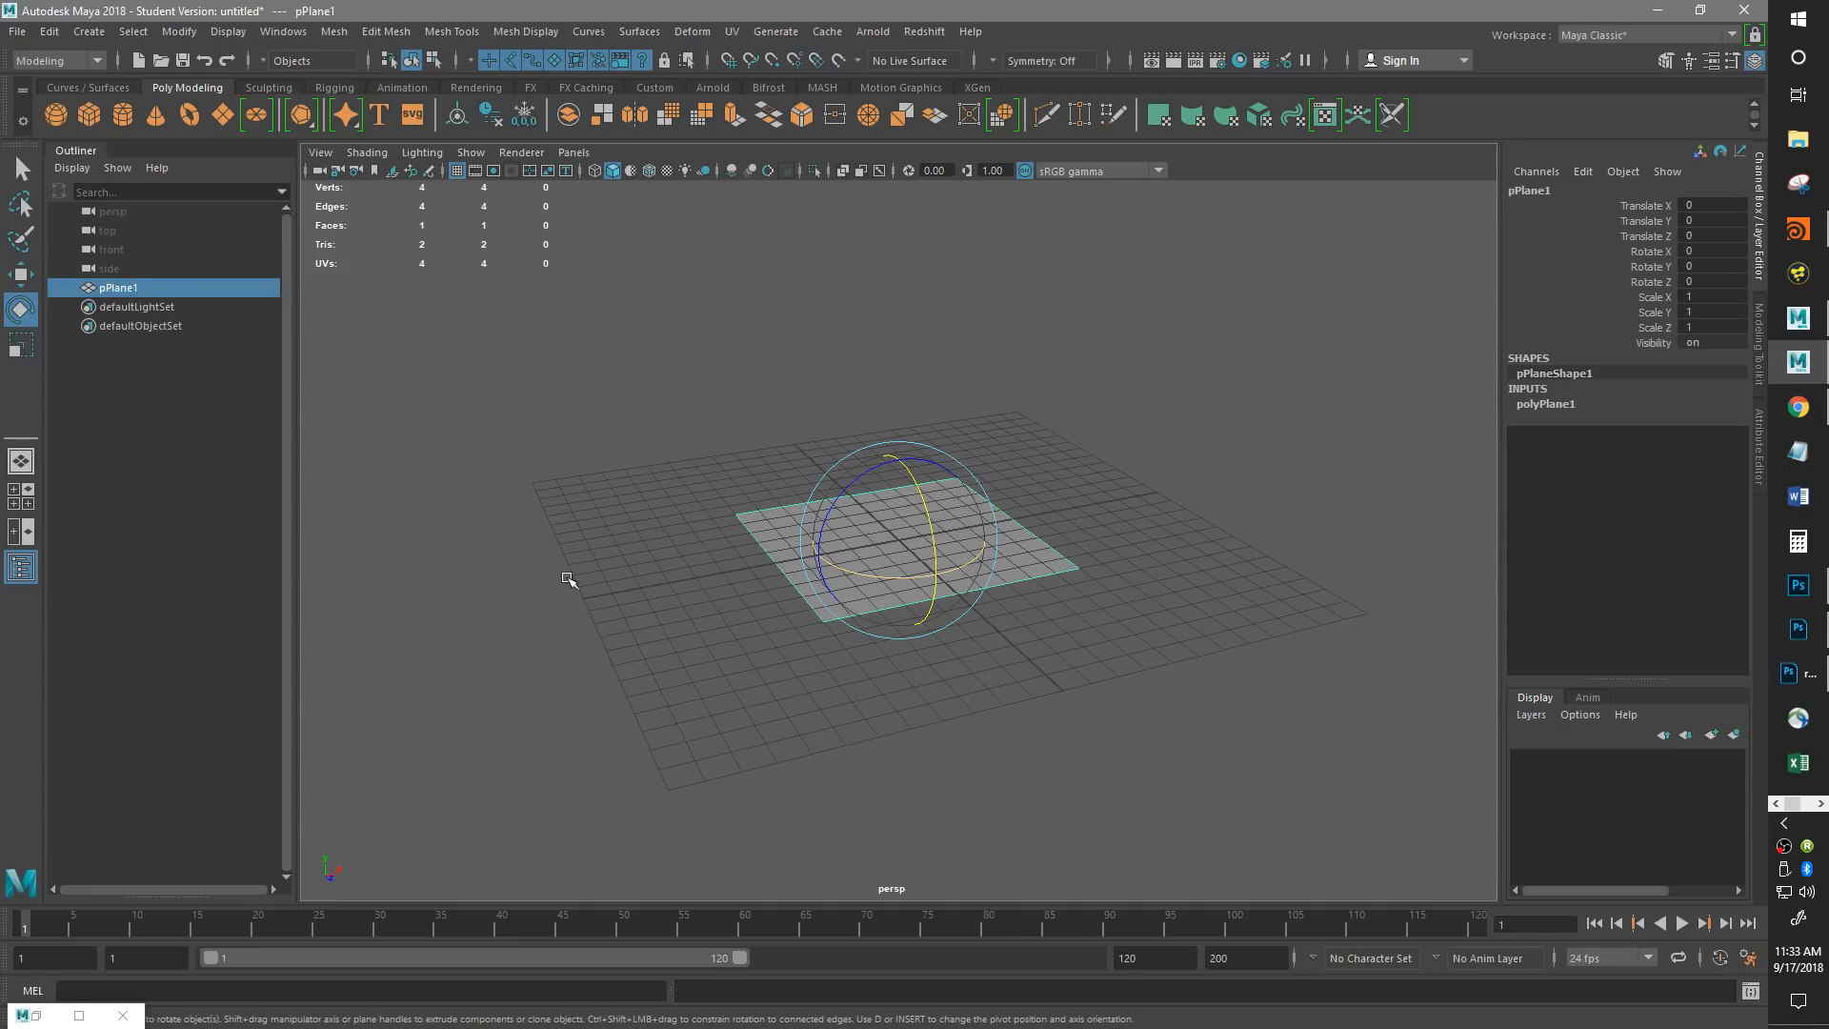
pyautogui.click(835, 500)
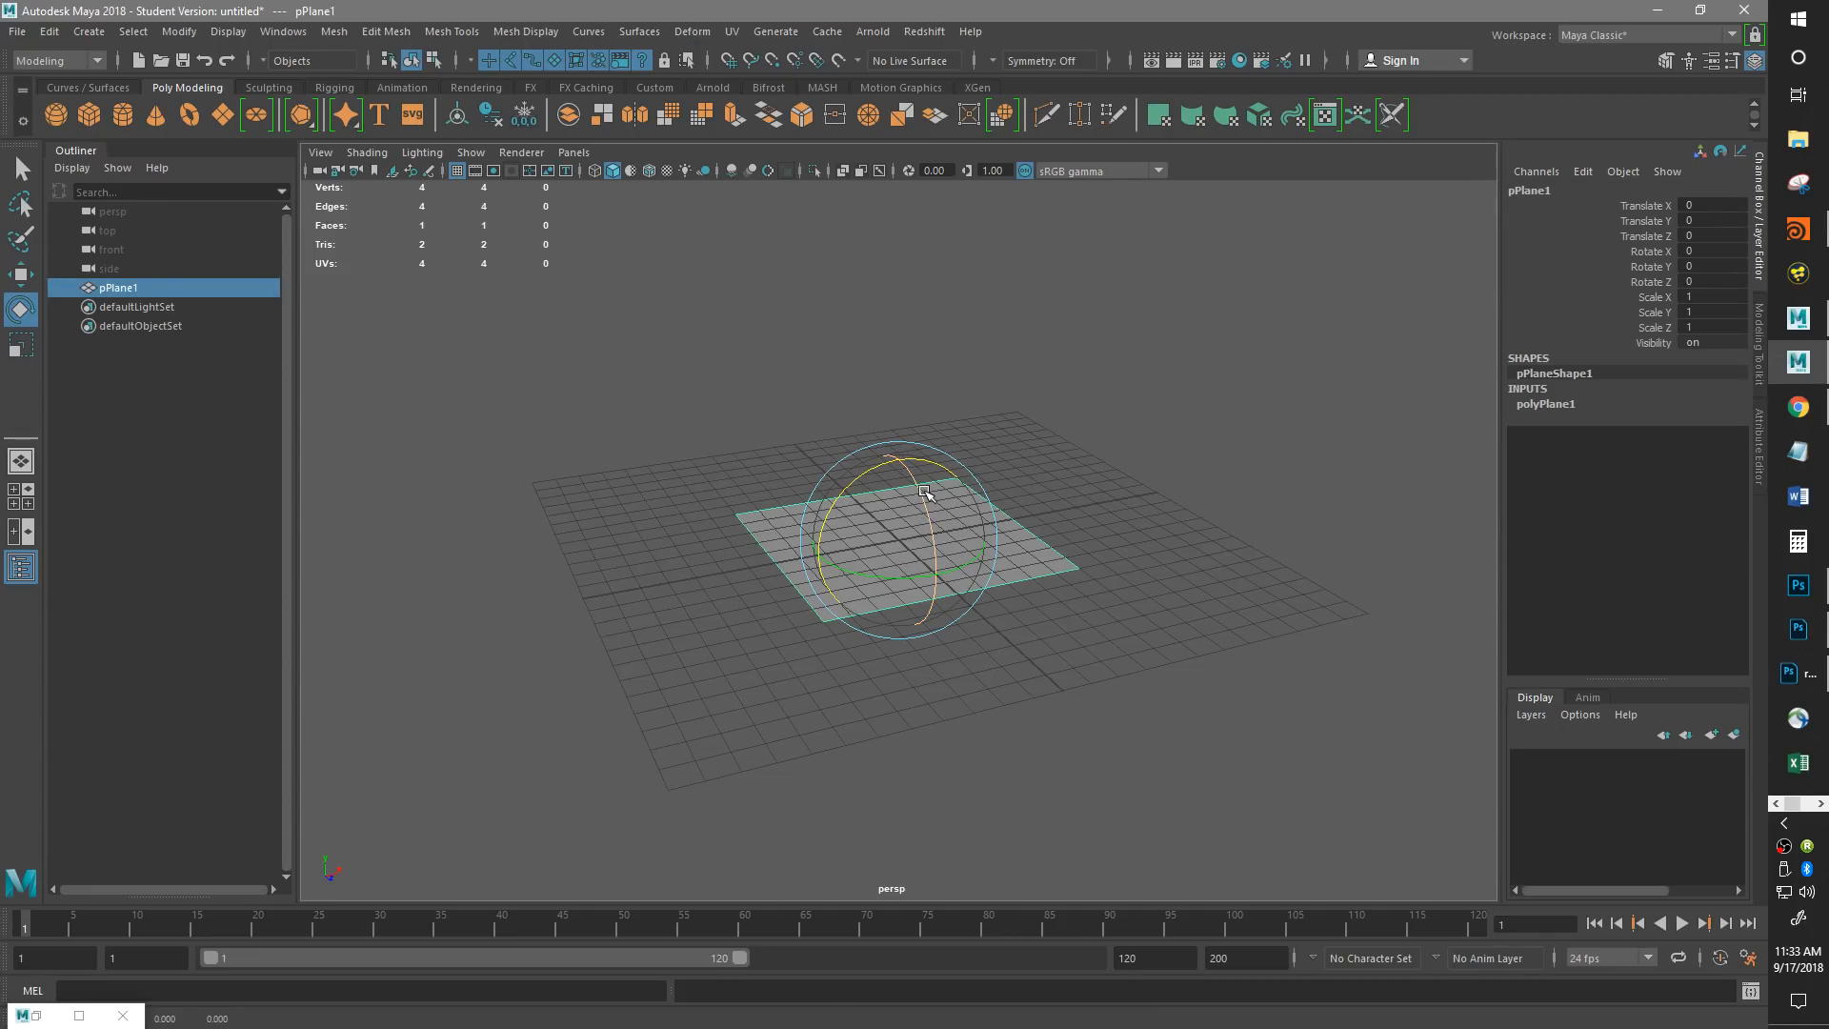
pyautogui.click(935, 537)
pyautogui.moveTo(923, 508); pyautogui.dragTo(965, 631)
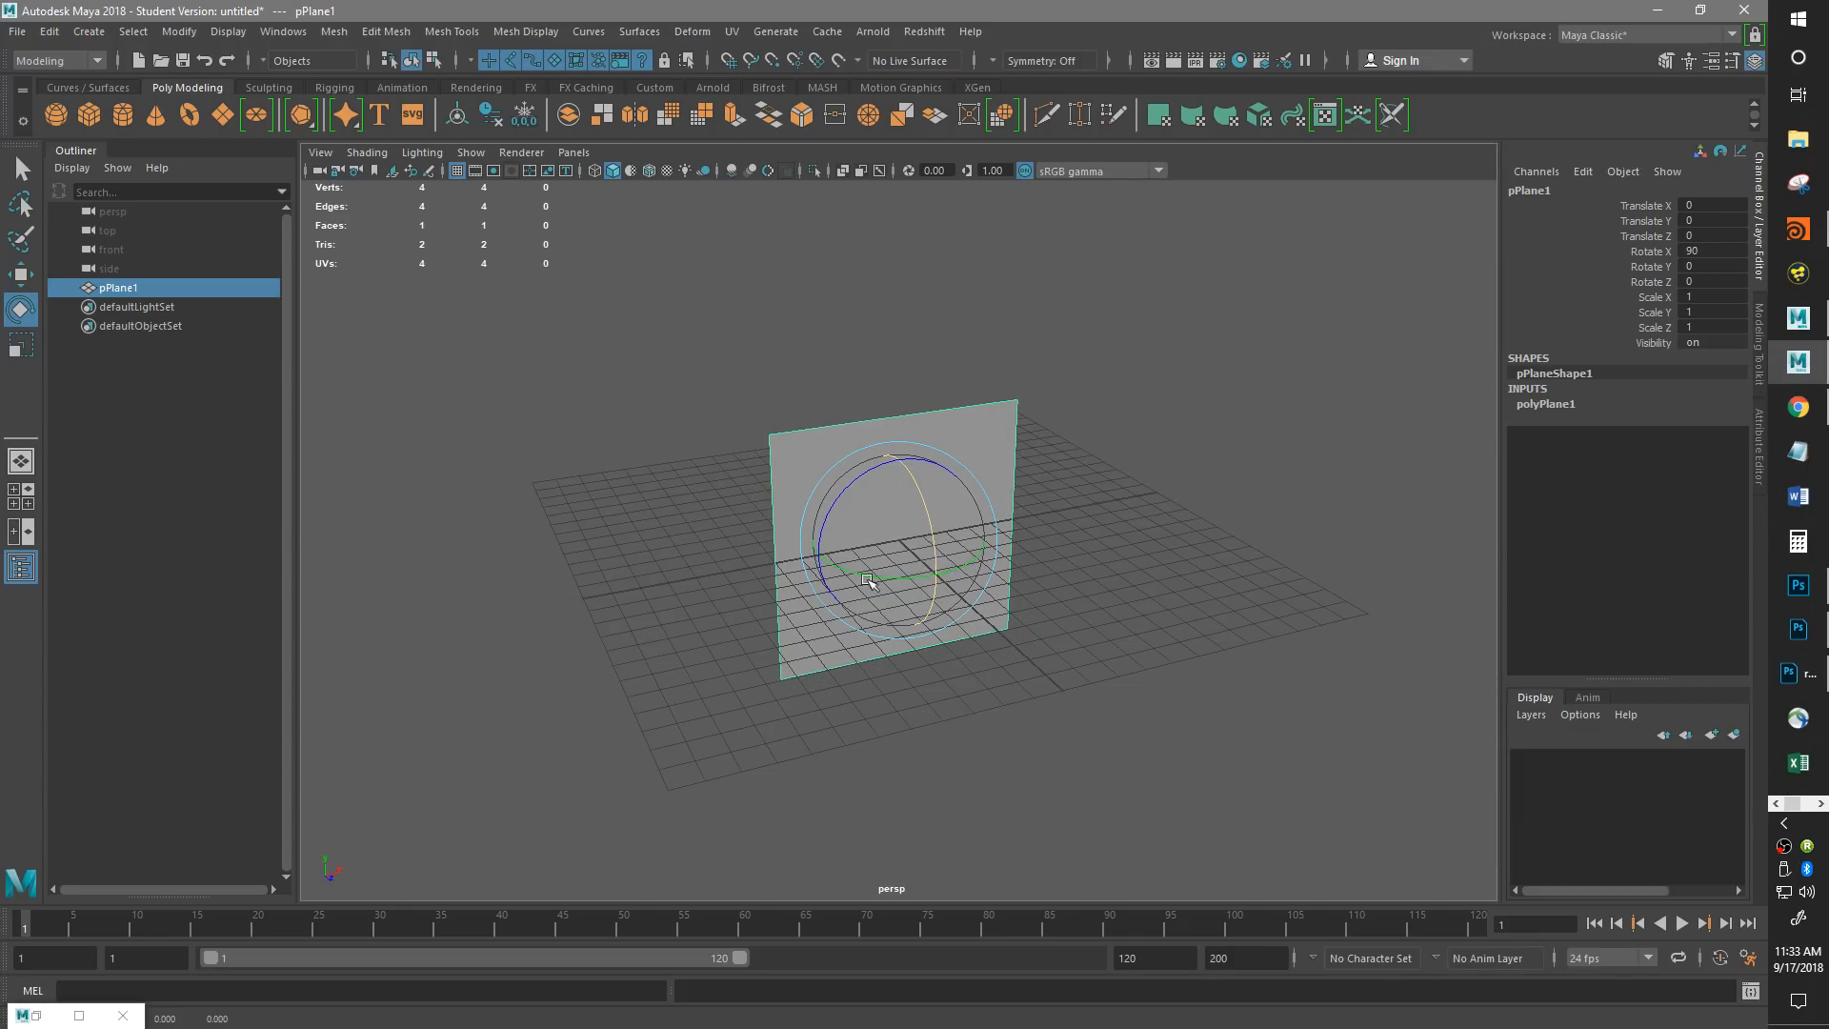
# Set the Rotate tool's step snap to Relative with a value of 15, and switch step snapping off.
pyautogui.doubleClick(20, 309)
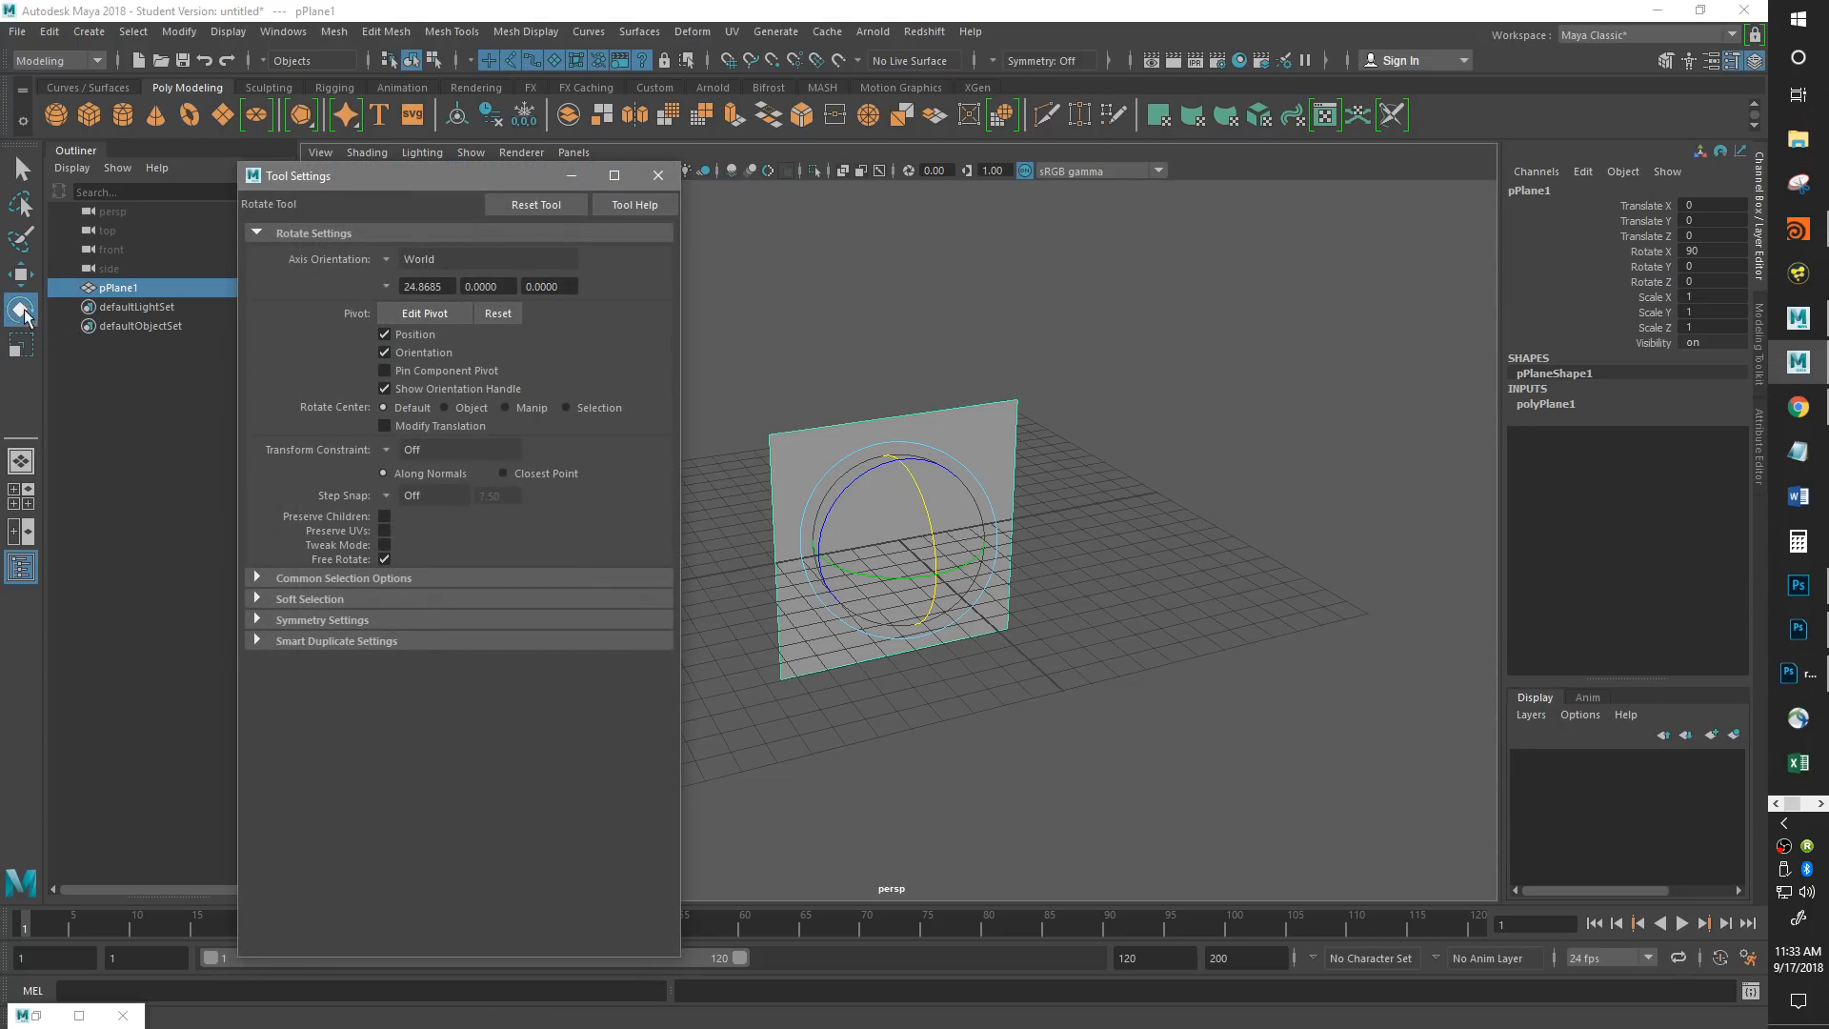
pyautogui.click(387, 496)
pyautogui.click(456, 530)
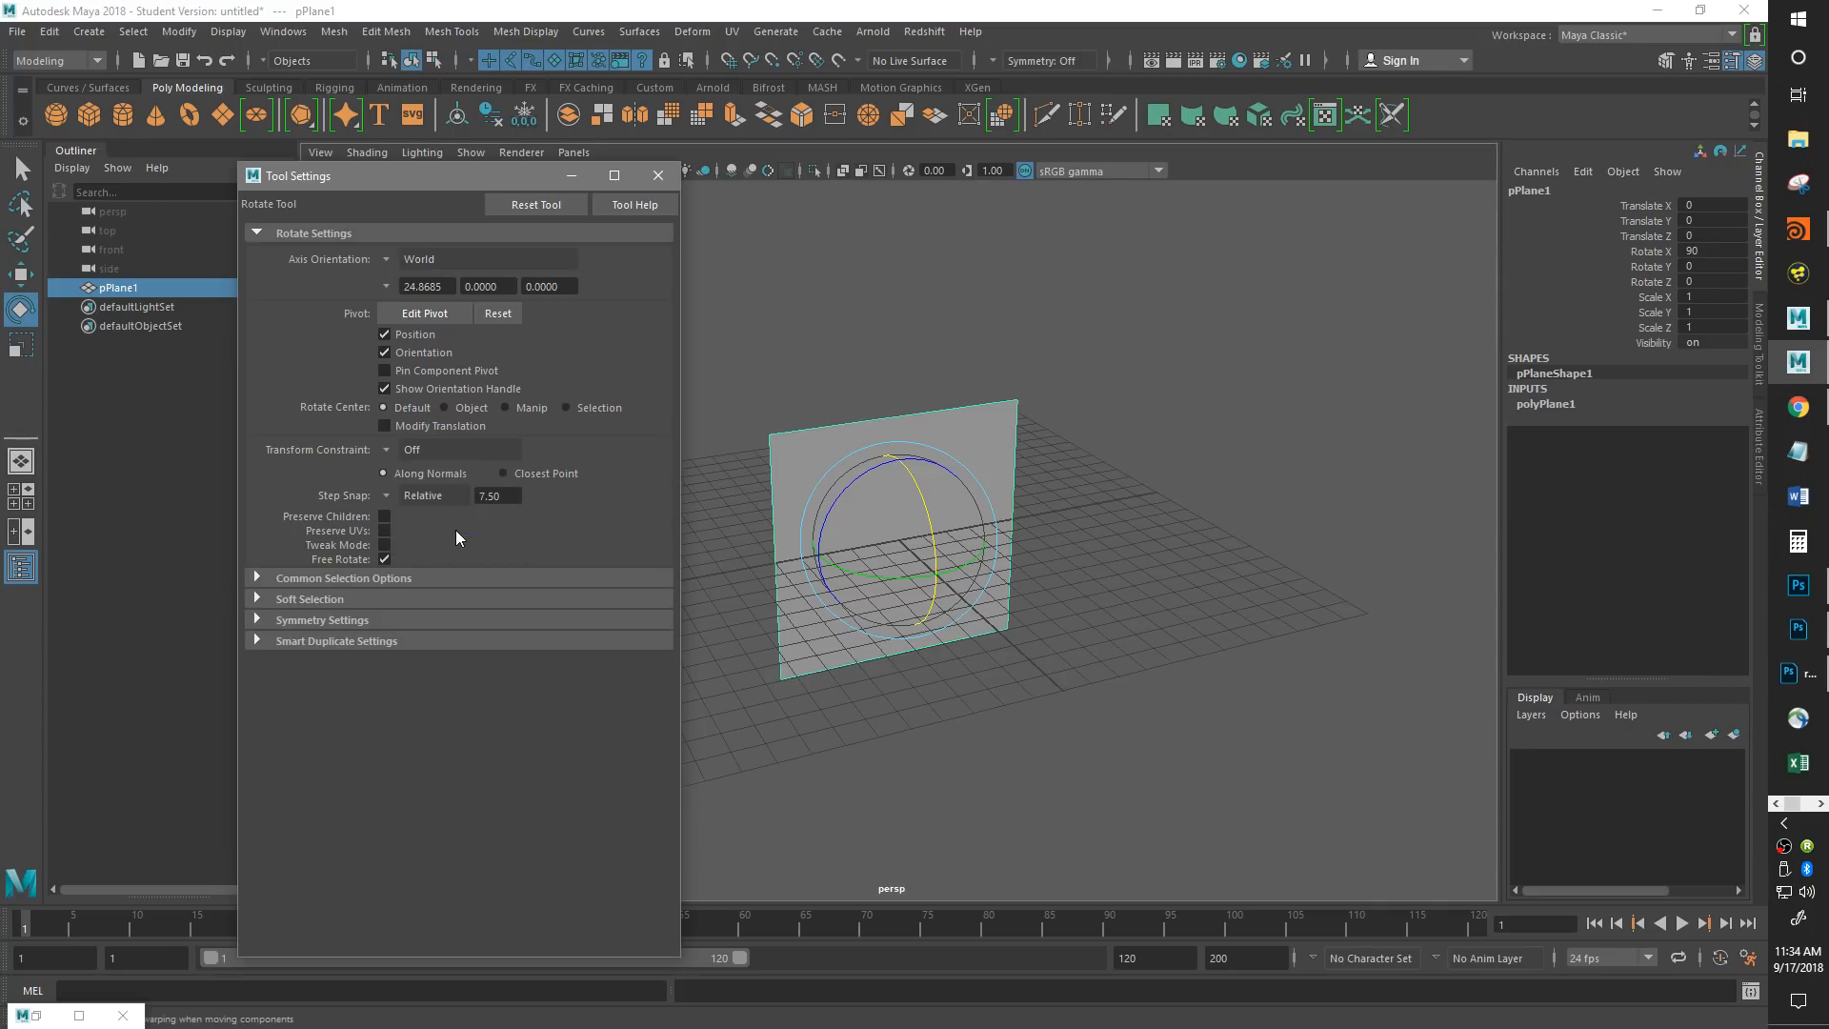
pyautogui.moveTo(510, 495); pyautogui.dragTo(466, 502)
pyautogui.write('15')
pyautogui.press('Return')
pyautogui.click(387, 496)
pyautogui.click(476, 508)
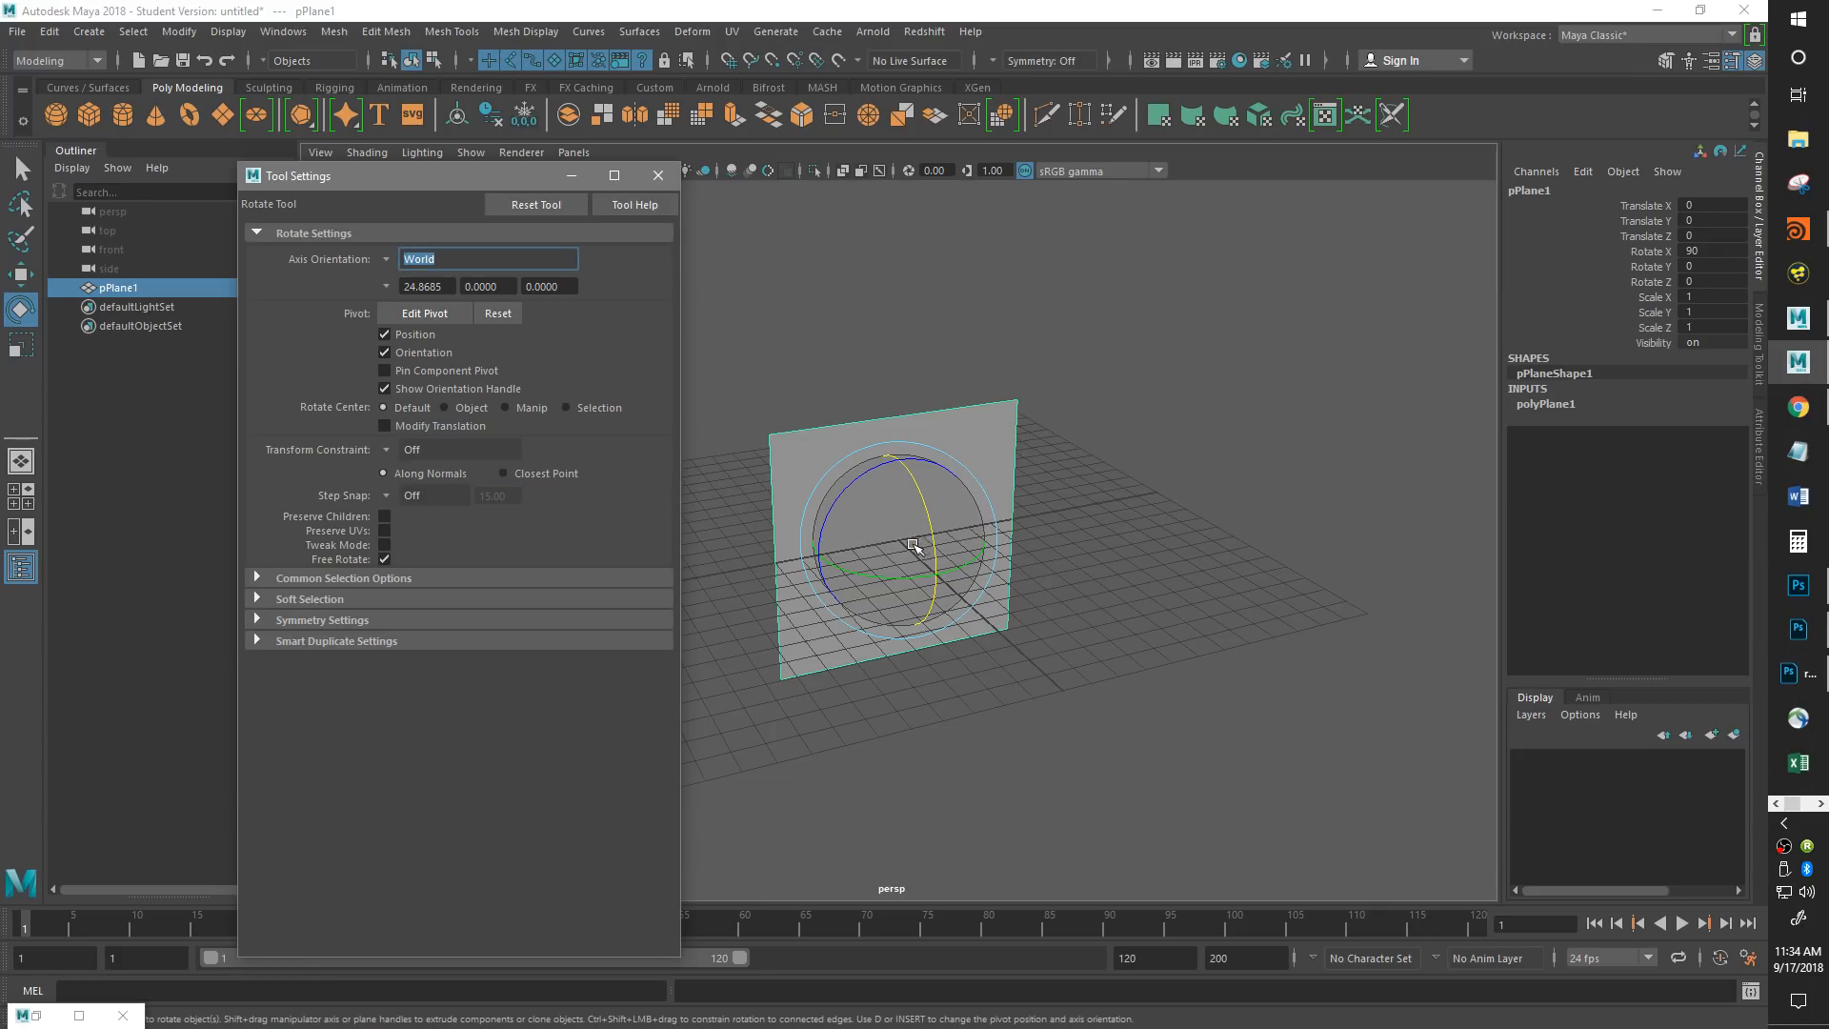
# Try tilting the upright plane about the X axis, and undo the rotation.
pyautogui.moveTo(906, 524)
pyautogui.mouseDown()
pyautogui.moveTo(932, 533)
pyautogui.moveTo(919, 515)
pyautogui.mouseUp()
pyautogui.press('j')
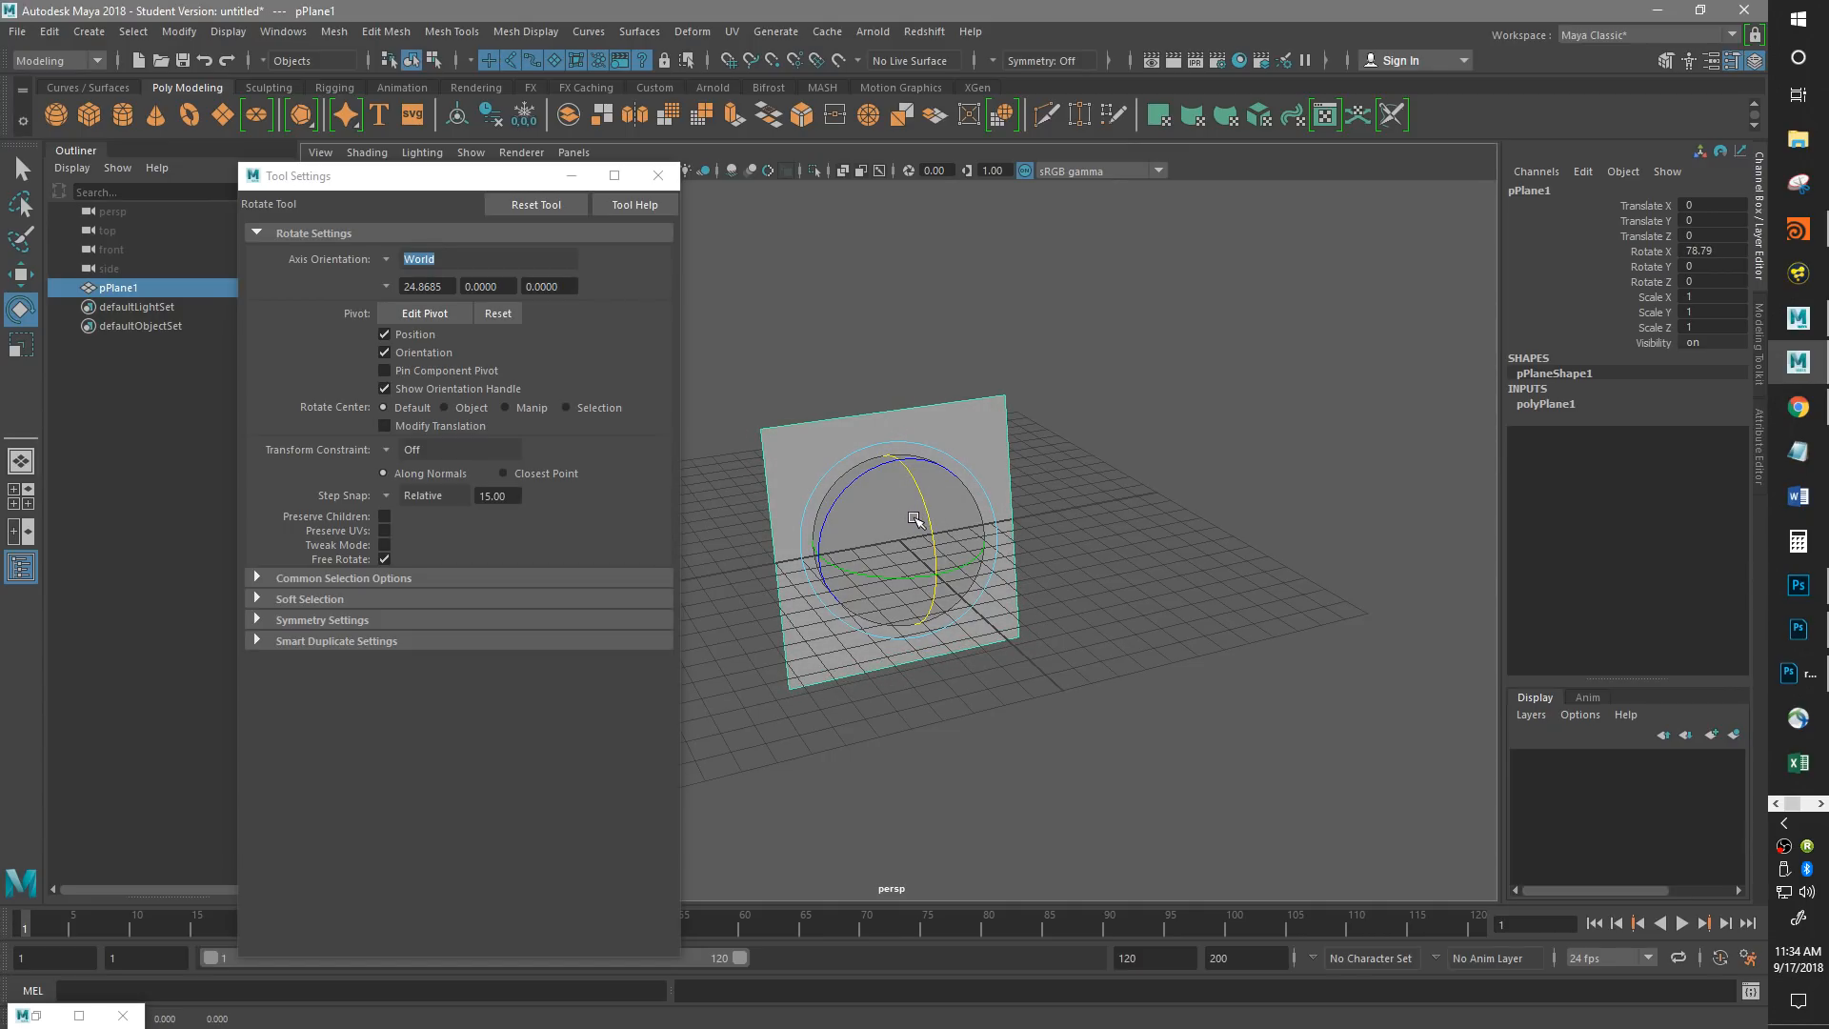
pyautogui.hotkey('ctrl', 'z')
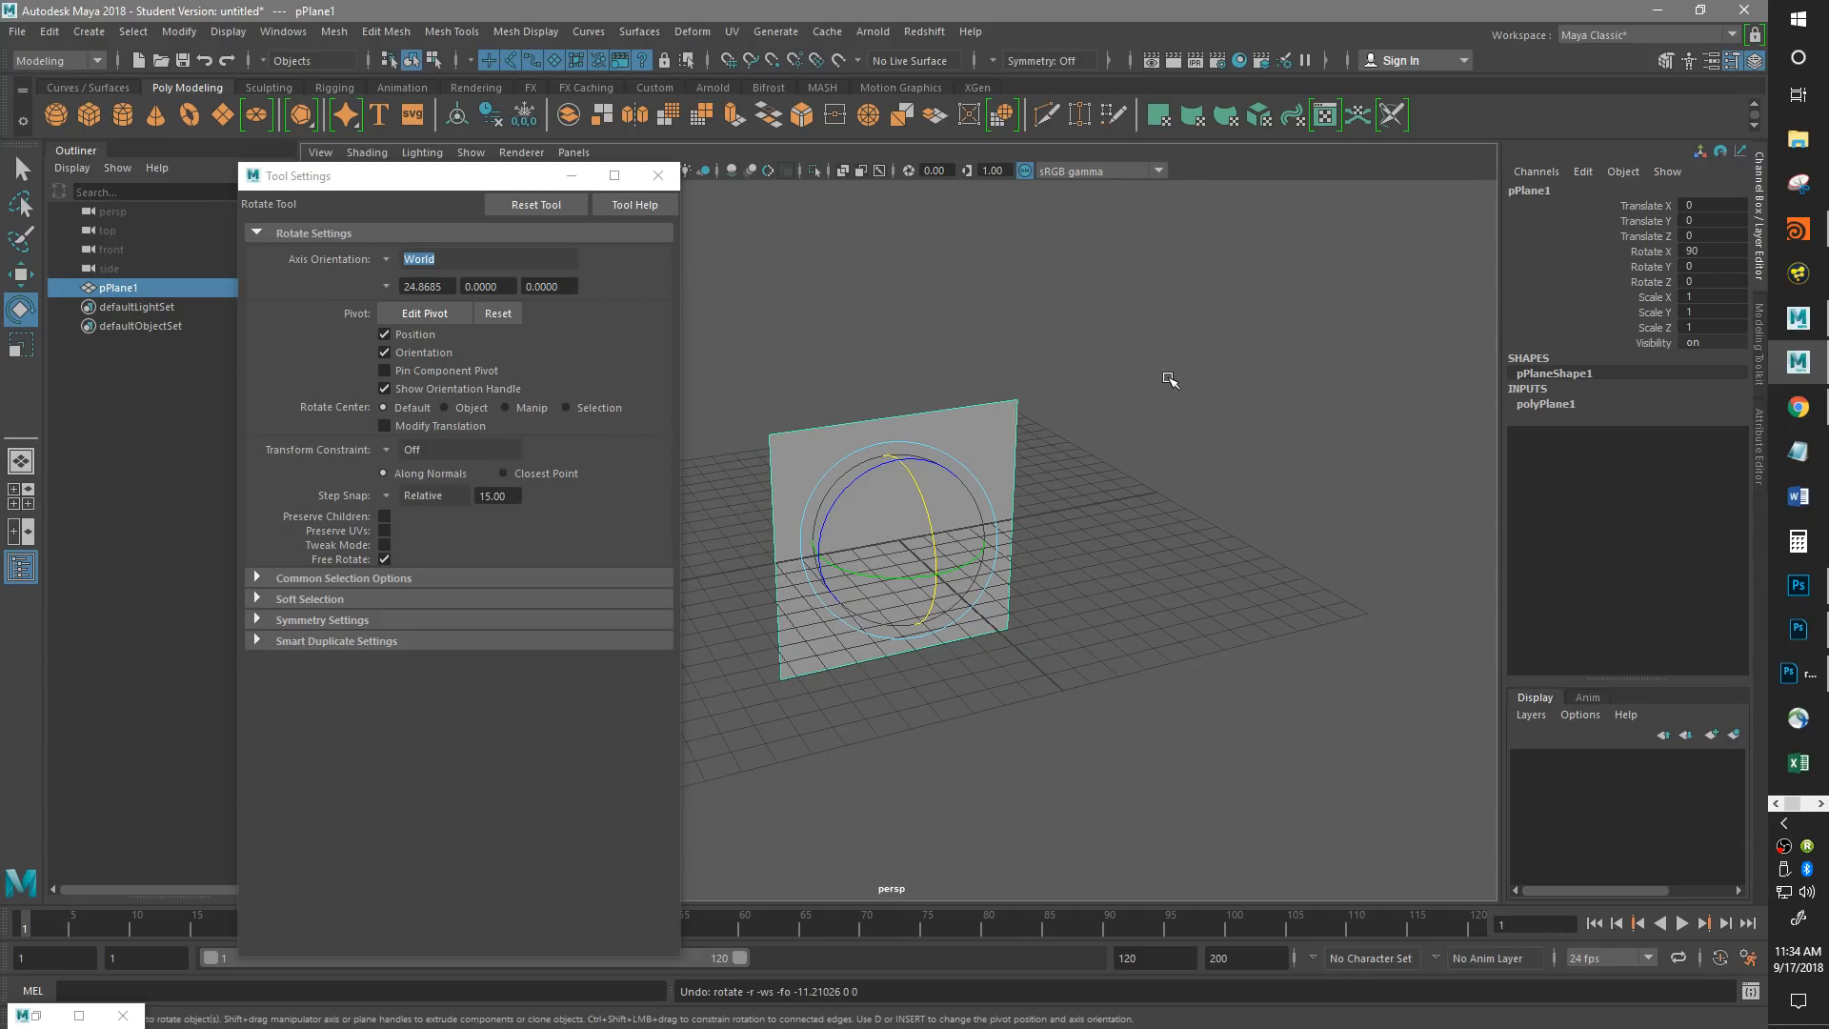
# Open the plane's Rotate X value for editing, and close the Rotate tool's settings.
pyautogui.doubleClick(1711, 251)
pyautogui.click(1753, 63)
pyautogui.click(1753, 63)
pyautogui.doubleClick(1703, 251)
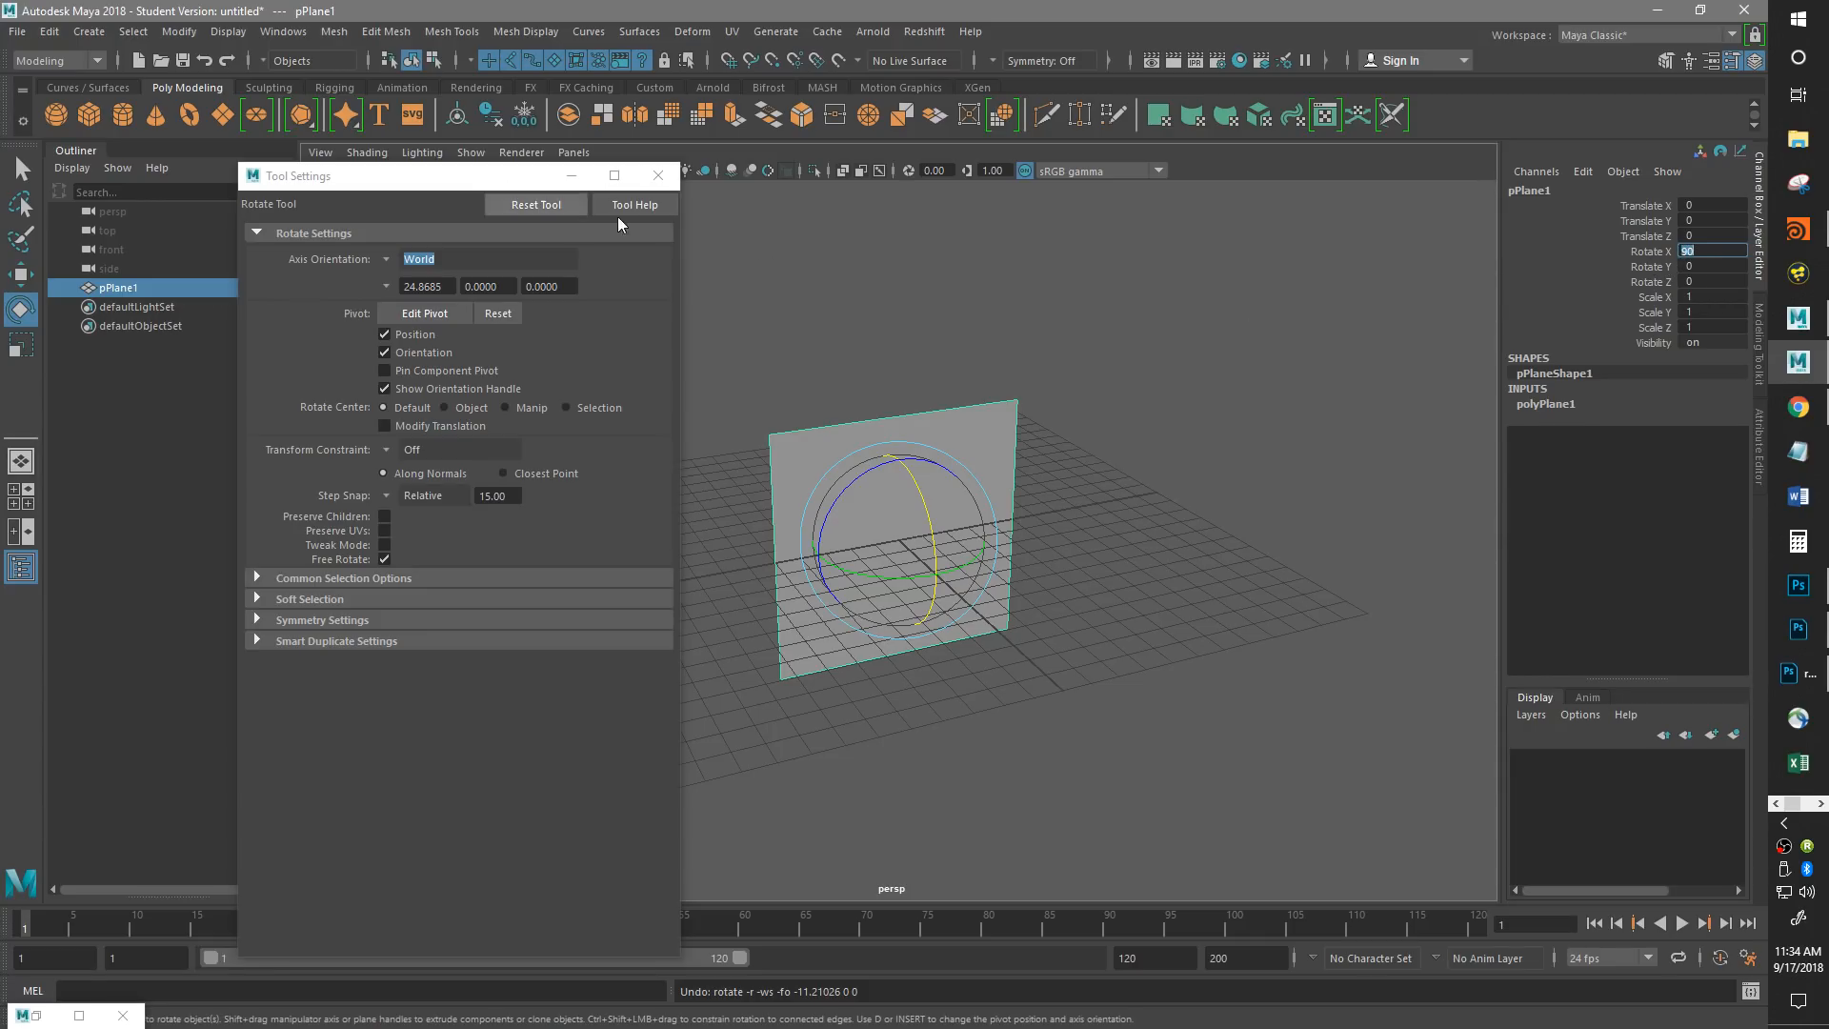
pyautogui.click(659, 176)
# Inspect the upright plane in the front view, and return to the perspective view to check its orientation.
pyautogui.keyDown('alt'); pyautogui.moveTo(1062, 443); pyautogui.dragTo(1124, 431); pyautogui.keyUp('alt')
pyautogui.press('space')
pyautogui.click(1123, 372)
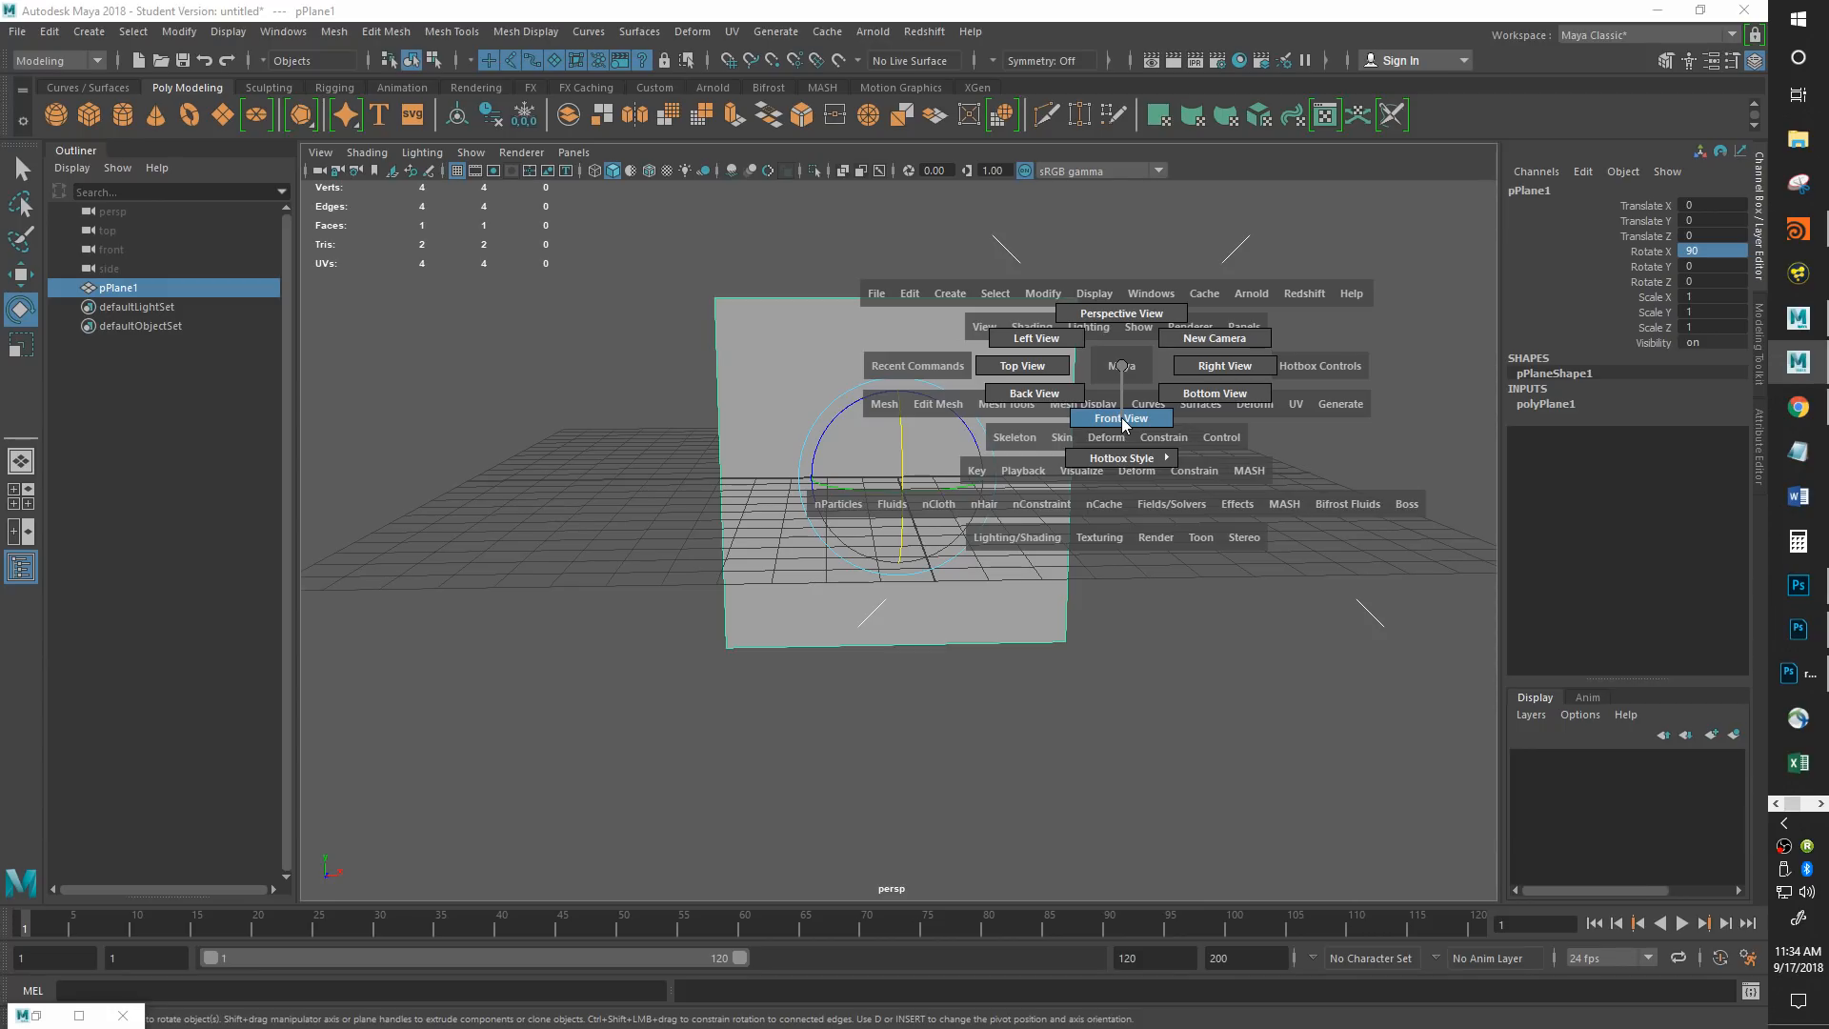
pyautogui.moveTo(1124, 425); pyautogui.dragTo(1122, 420)
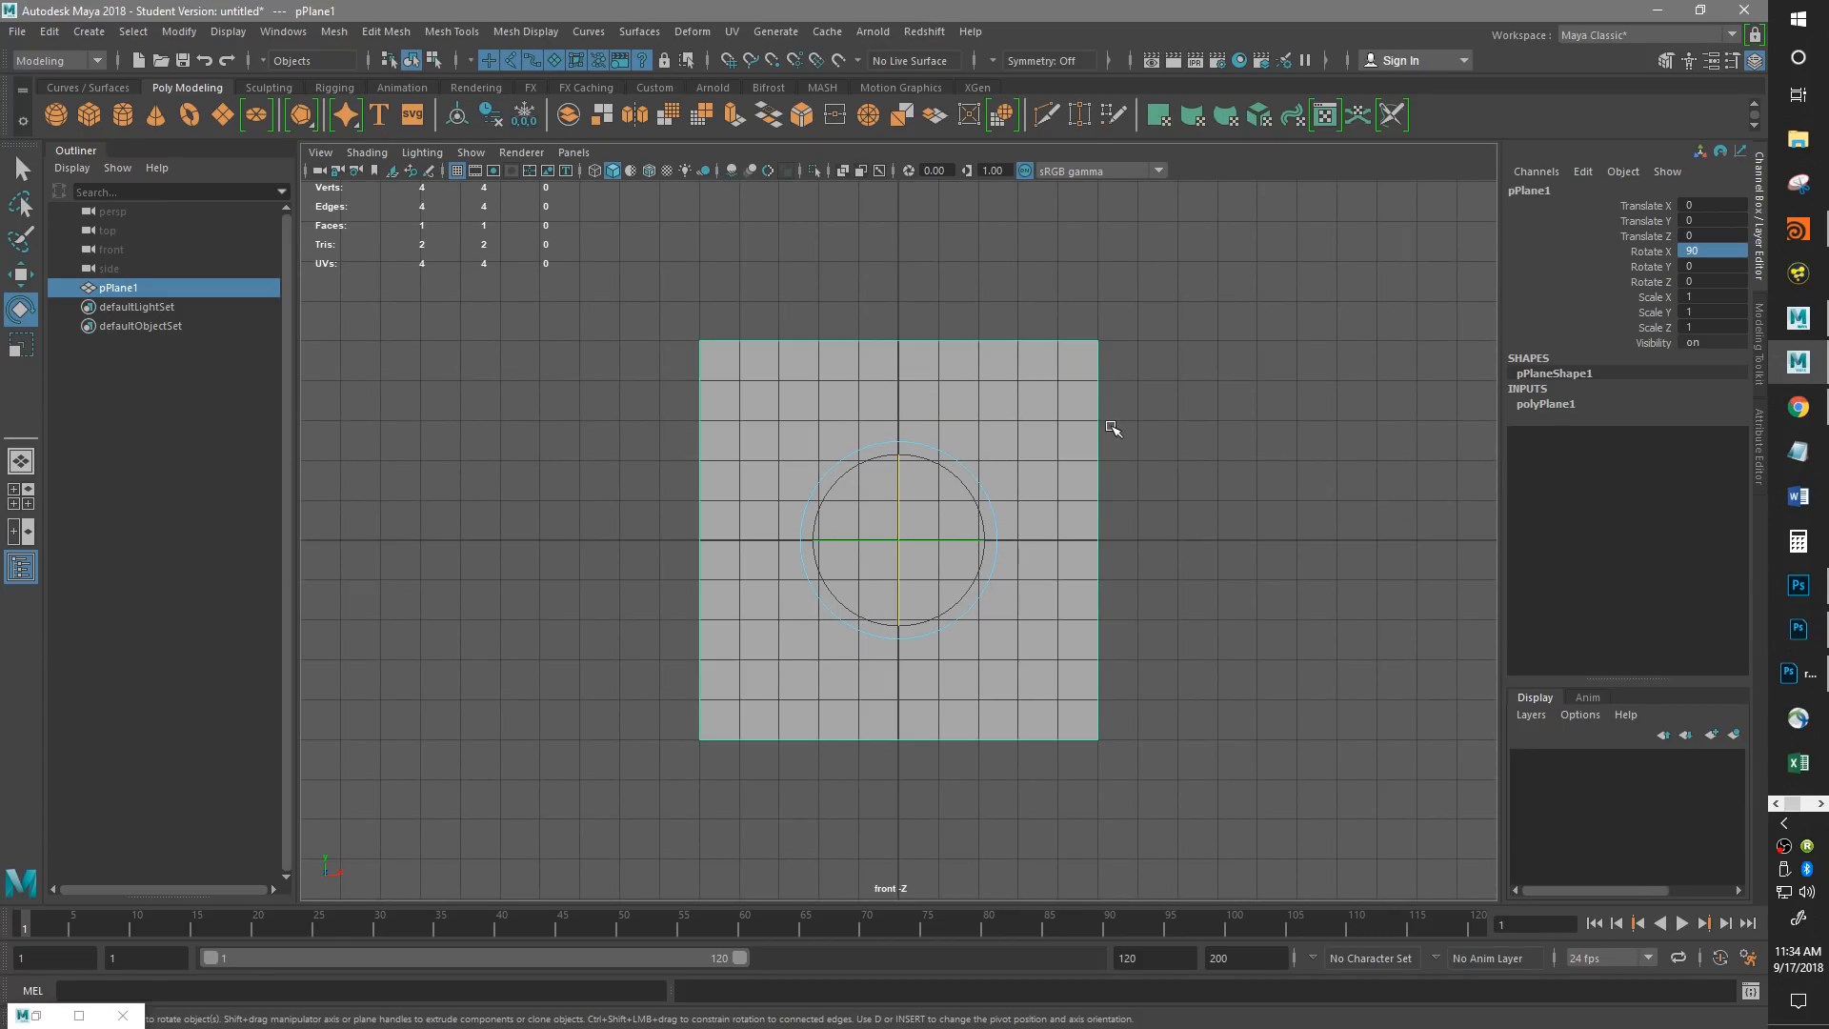
pyautogui.scroll(2, 1113, 427)
pyautogui.scroll(-3, 1113, 428)
pyautogui.scroll(1, 1113, 428)
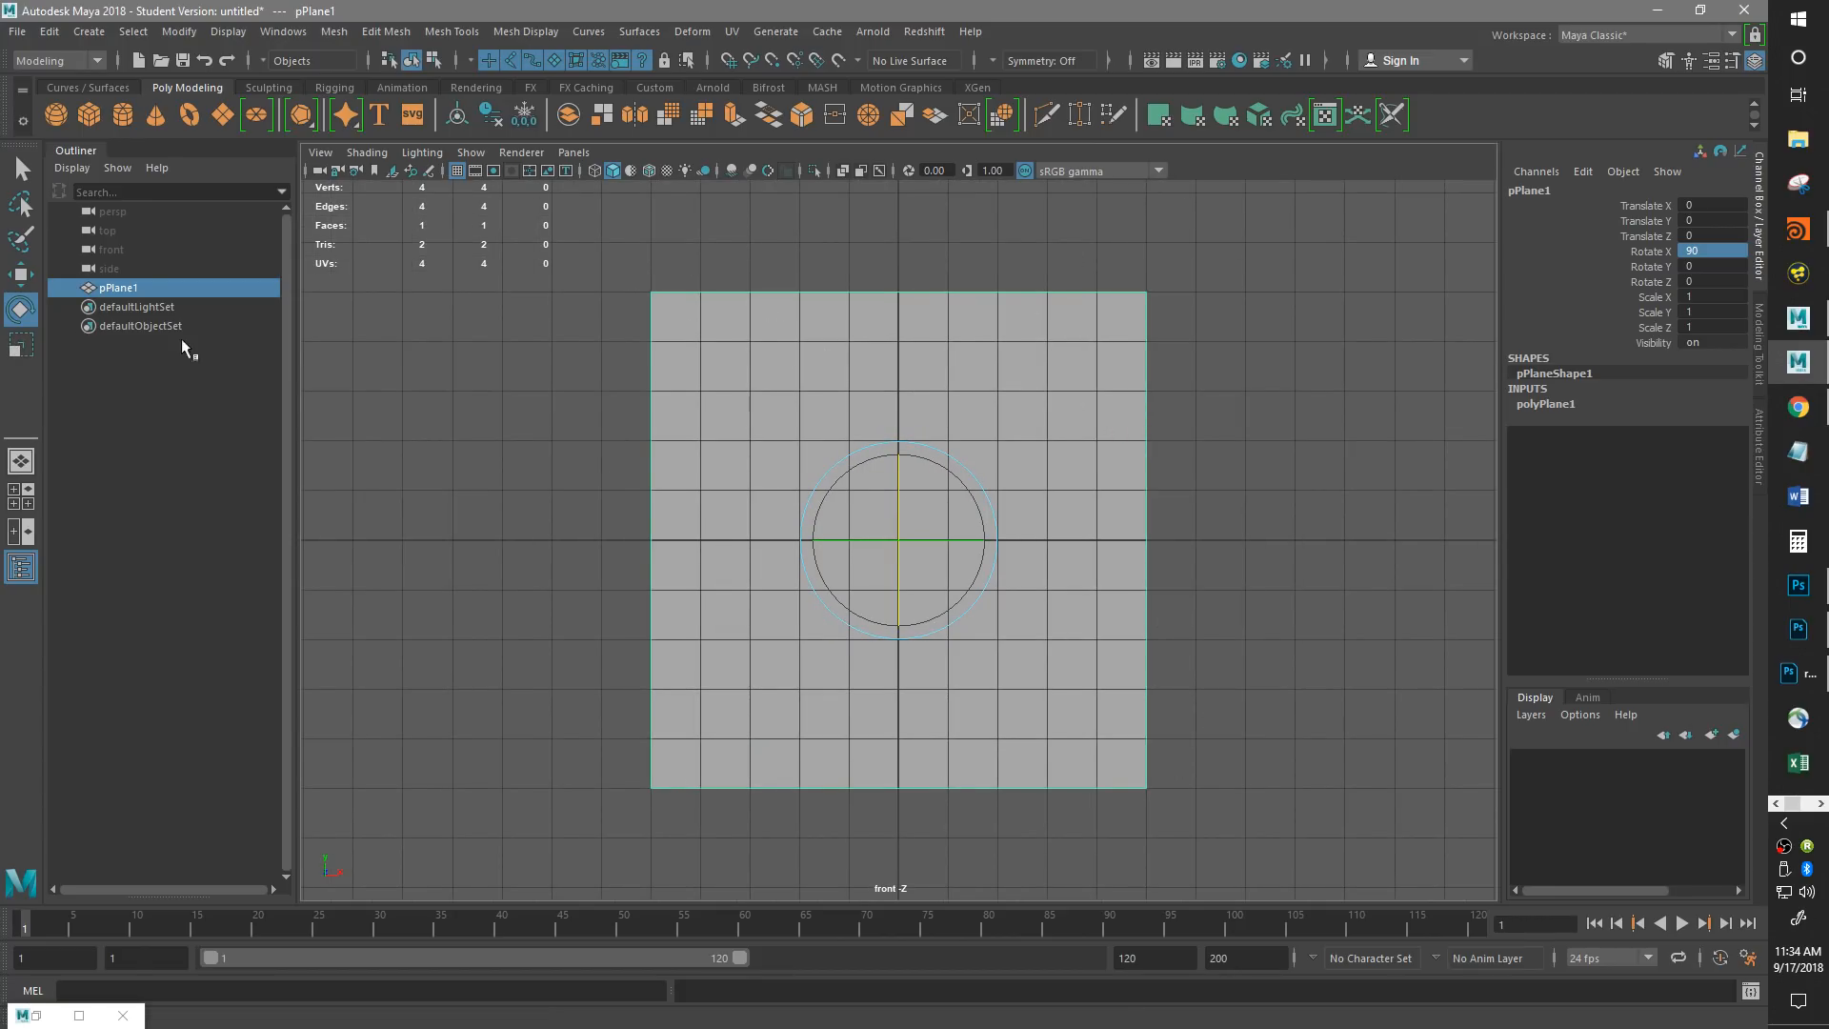
pyautogui.press('space')
pyautogui.moveTo(688, 335); pyautogui.dragTo(689, 297)
pyautogui.keyDown('alt'); pyautogui.moveTo(747, 410); pyautogui.dragTo(790, 419); pyautogui.keyUp('alt')
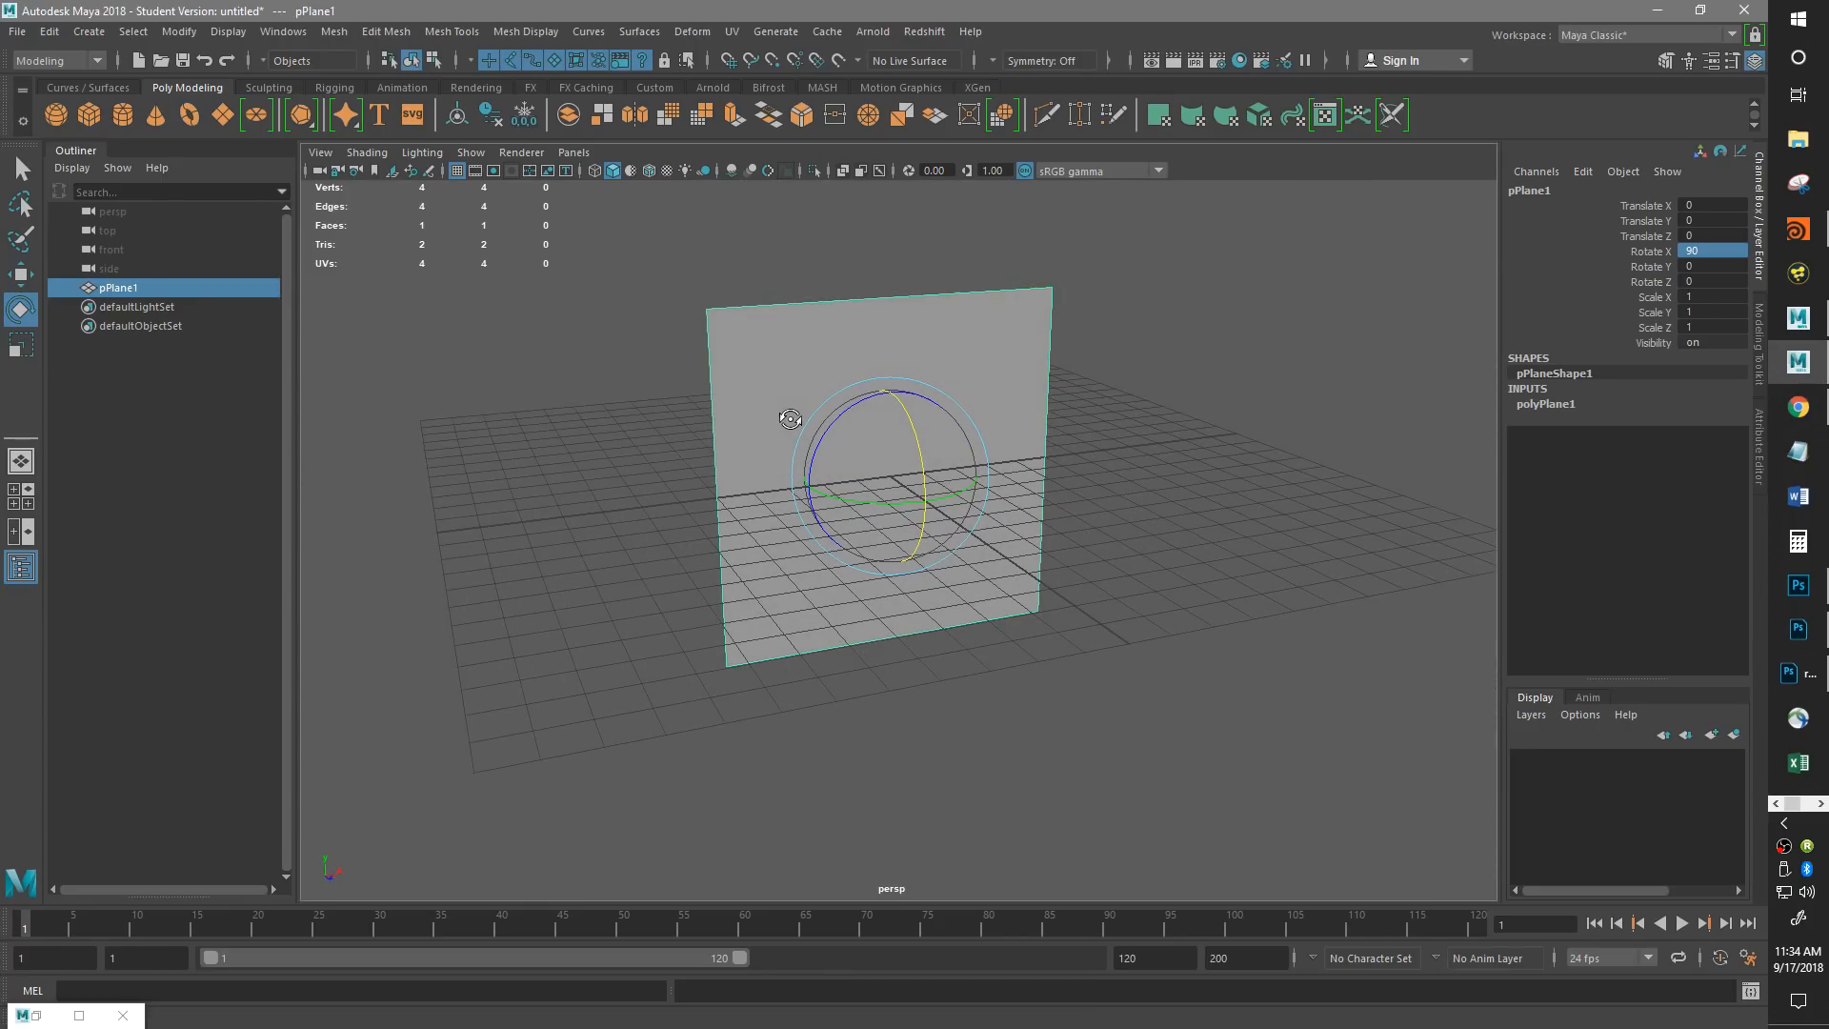
pyautogui.keyDown('alt'); pyautogui.moveTo(1156, 392); pyautogui.dragTo(1163, 396); pyautogui.keyUp('alt')
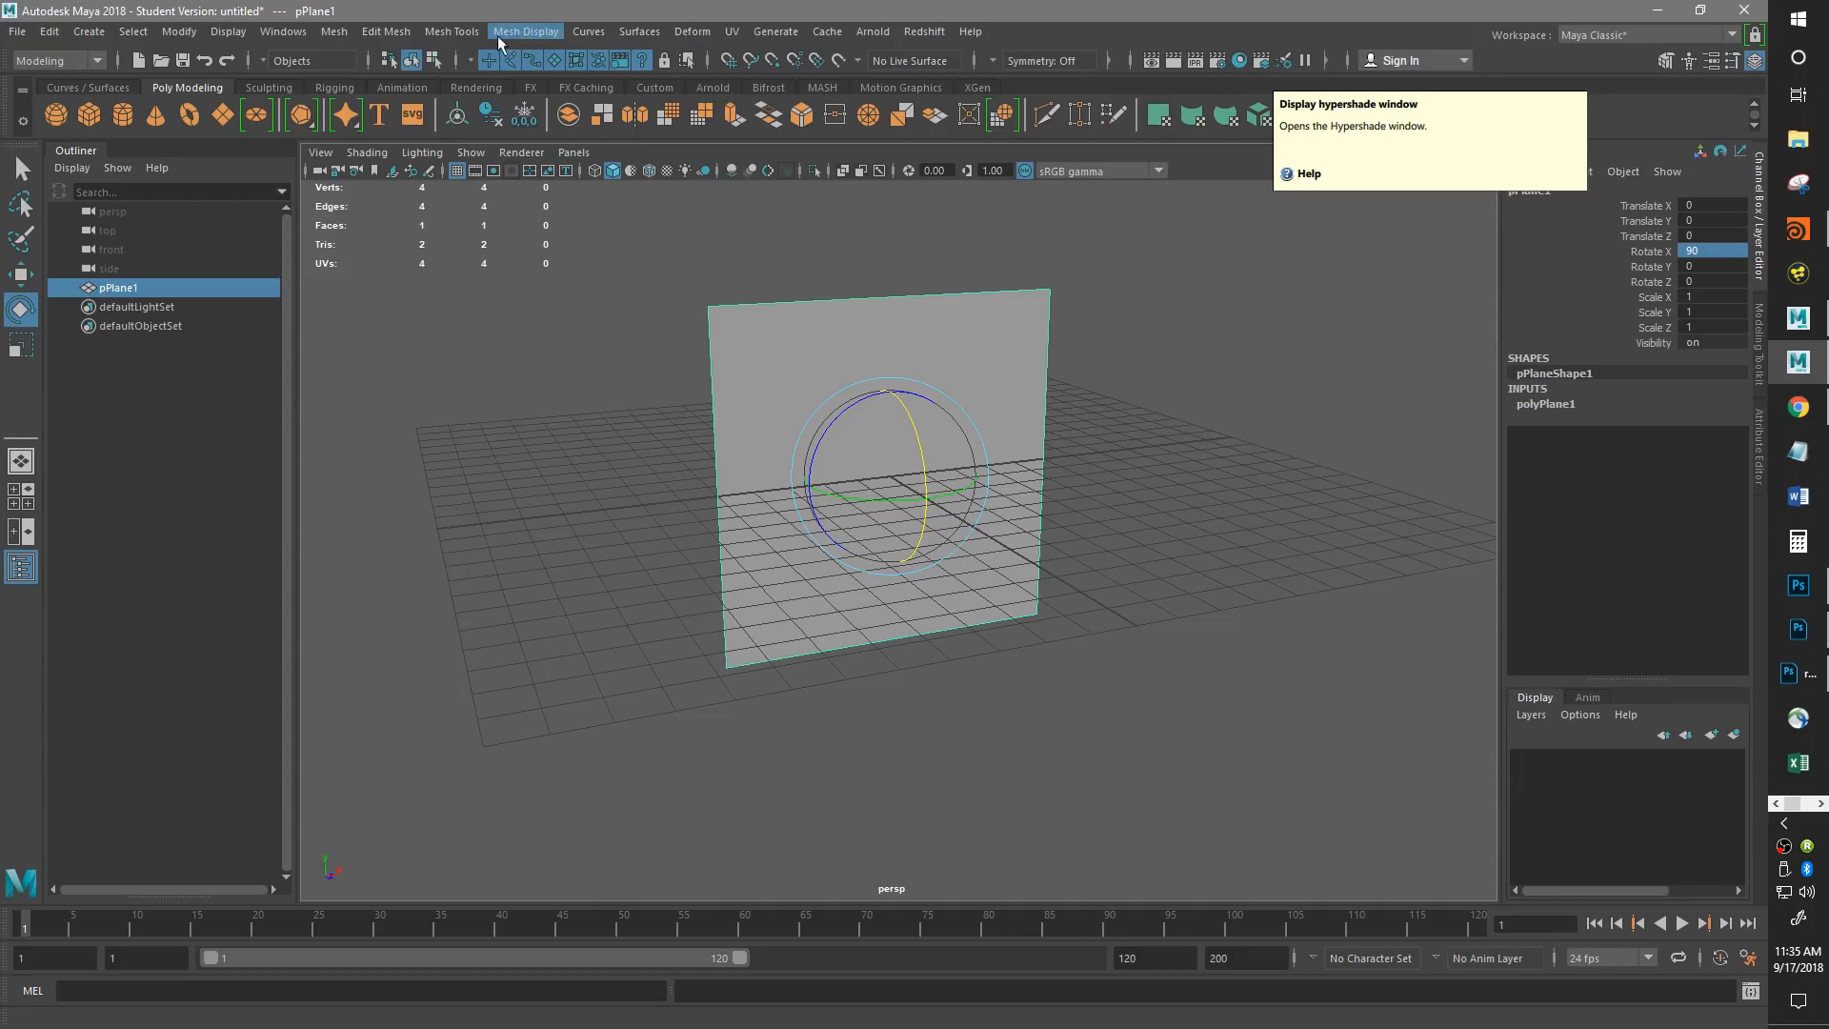
# Open the Hypershade and graph the input and output connections of the lambert1 material.
pyautogui.click(276, 32)
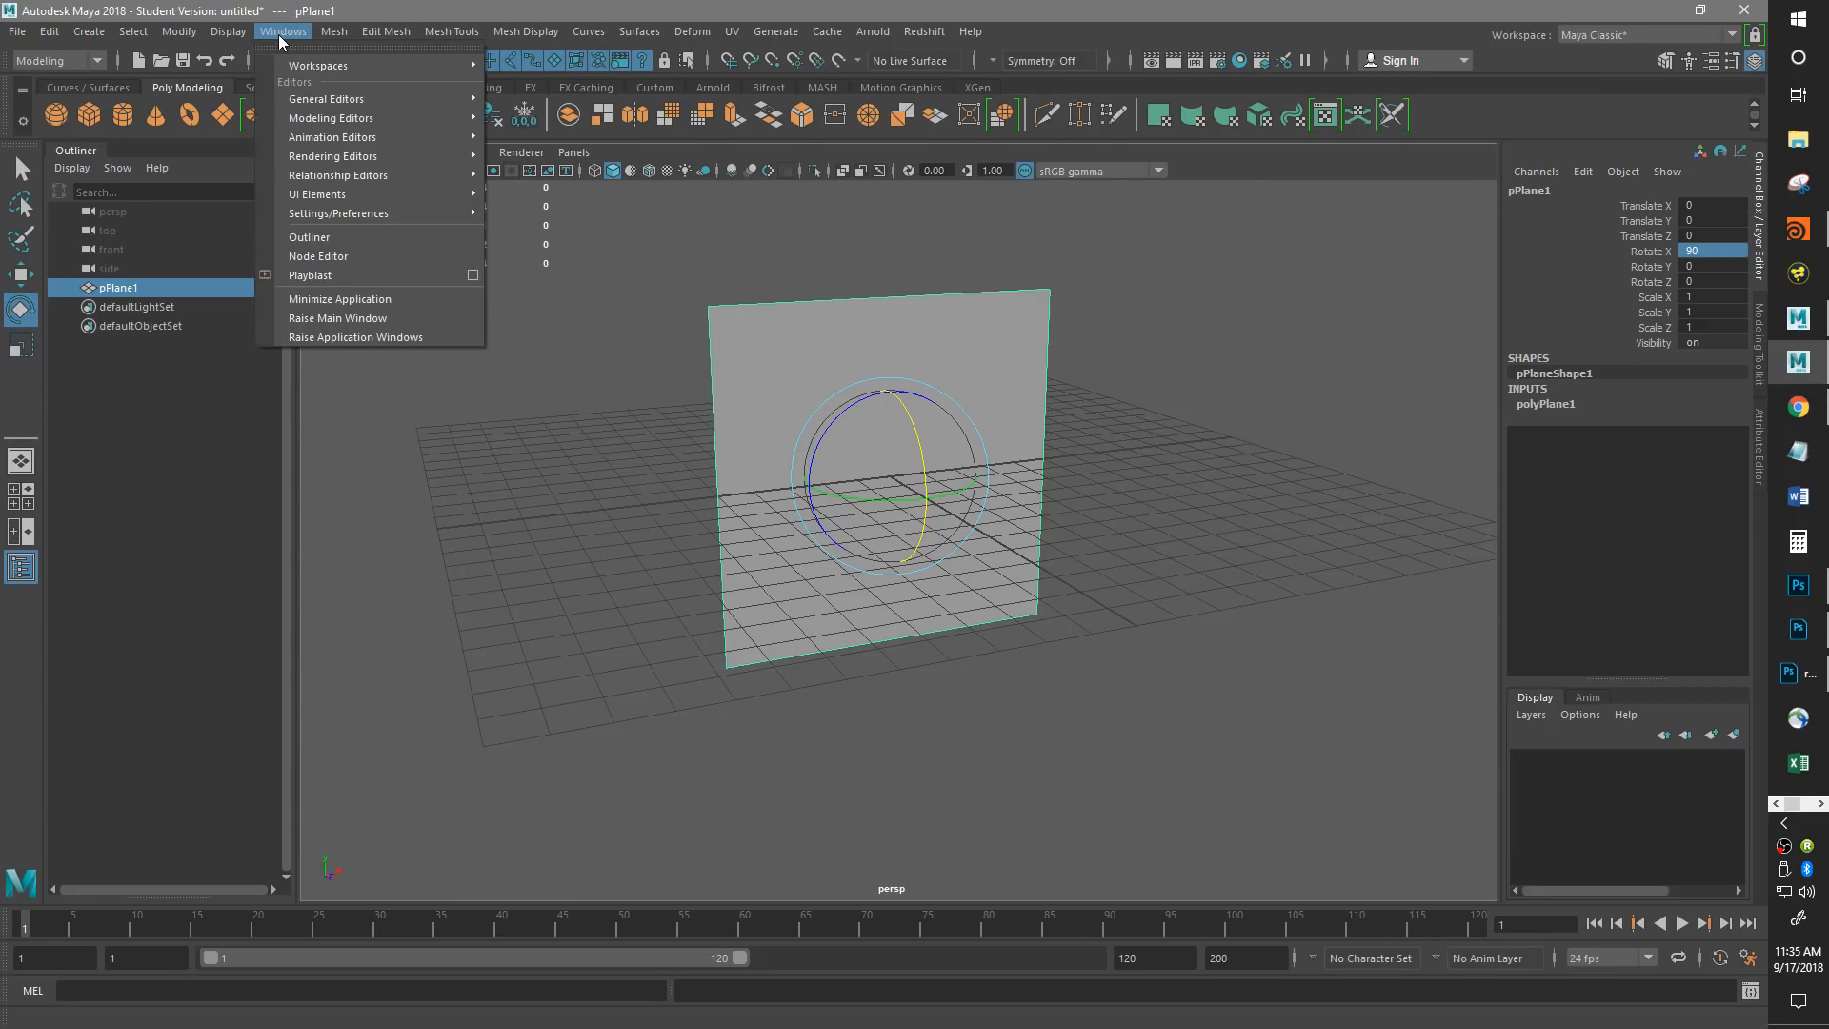
pyautogui.moveTo(347, 164)
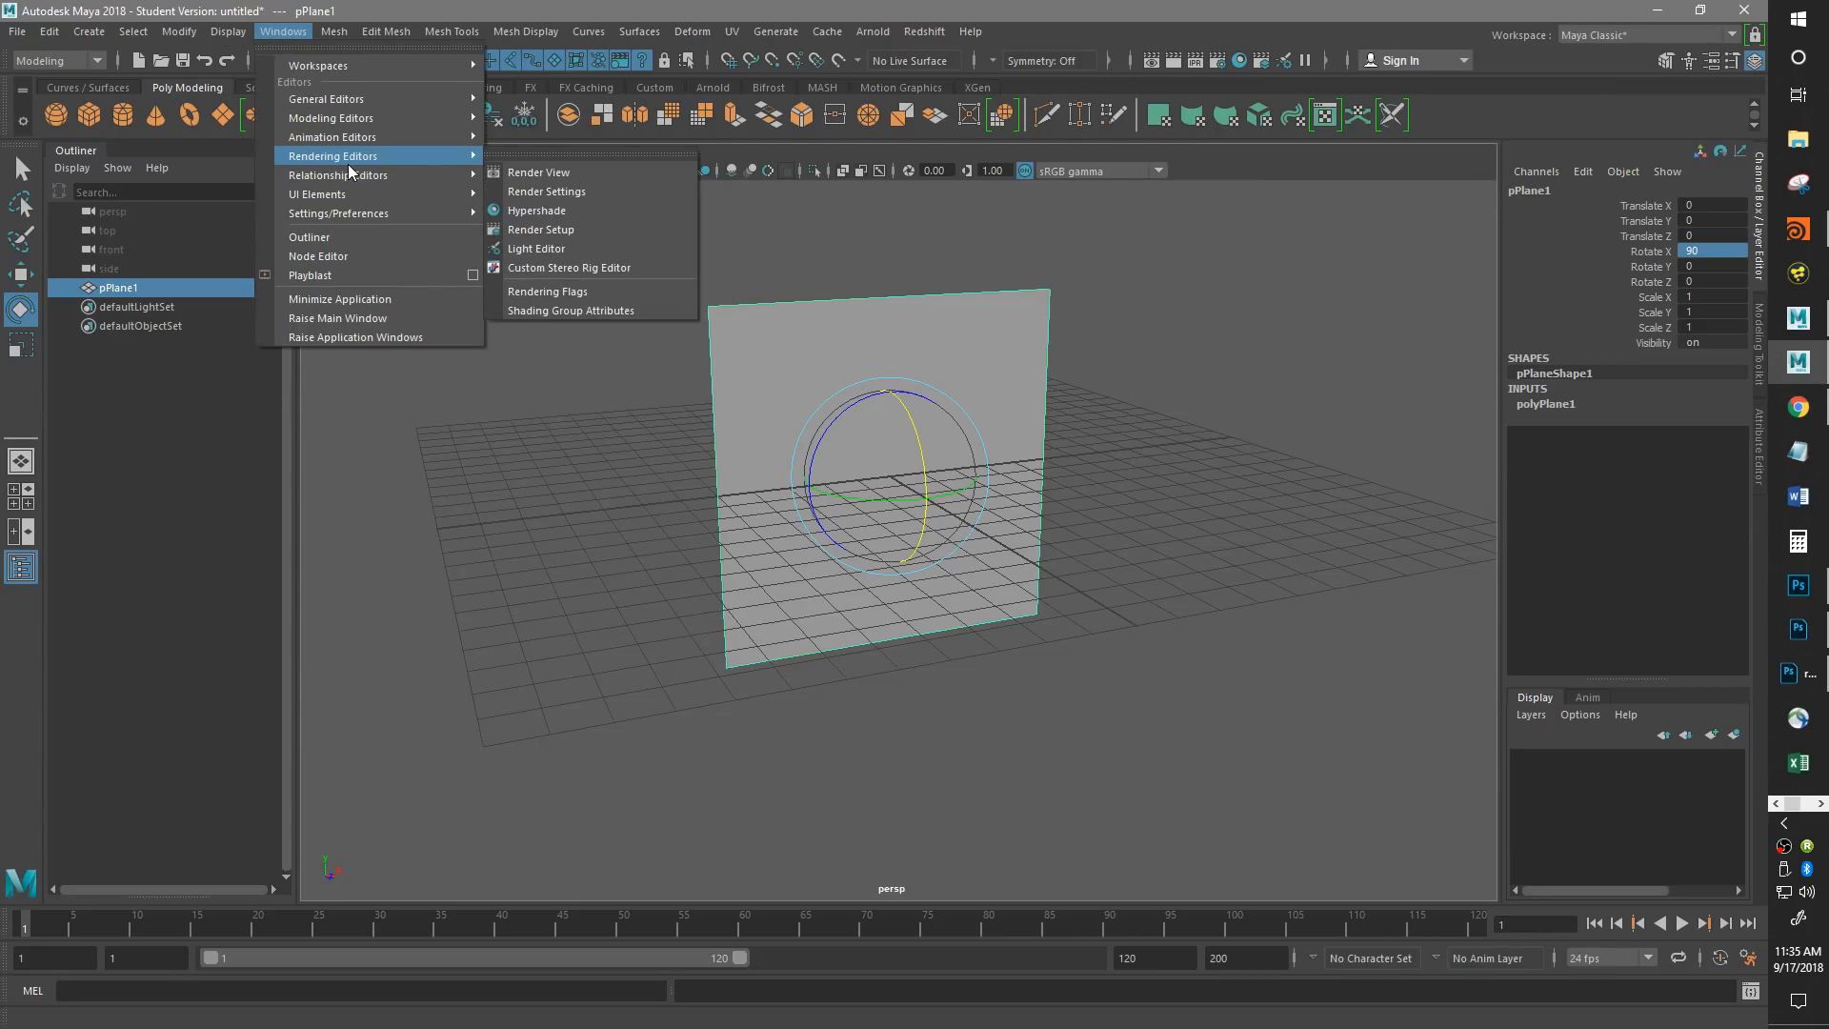
pyautogui.click(536, 210)
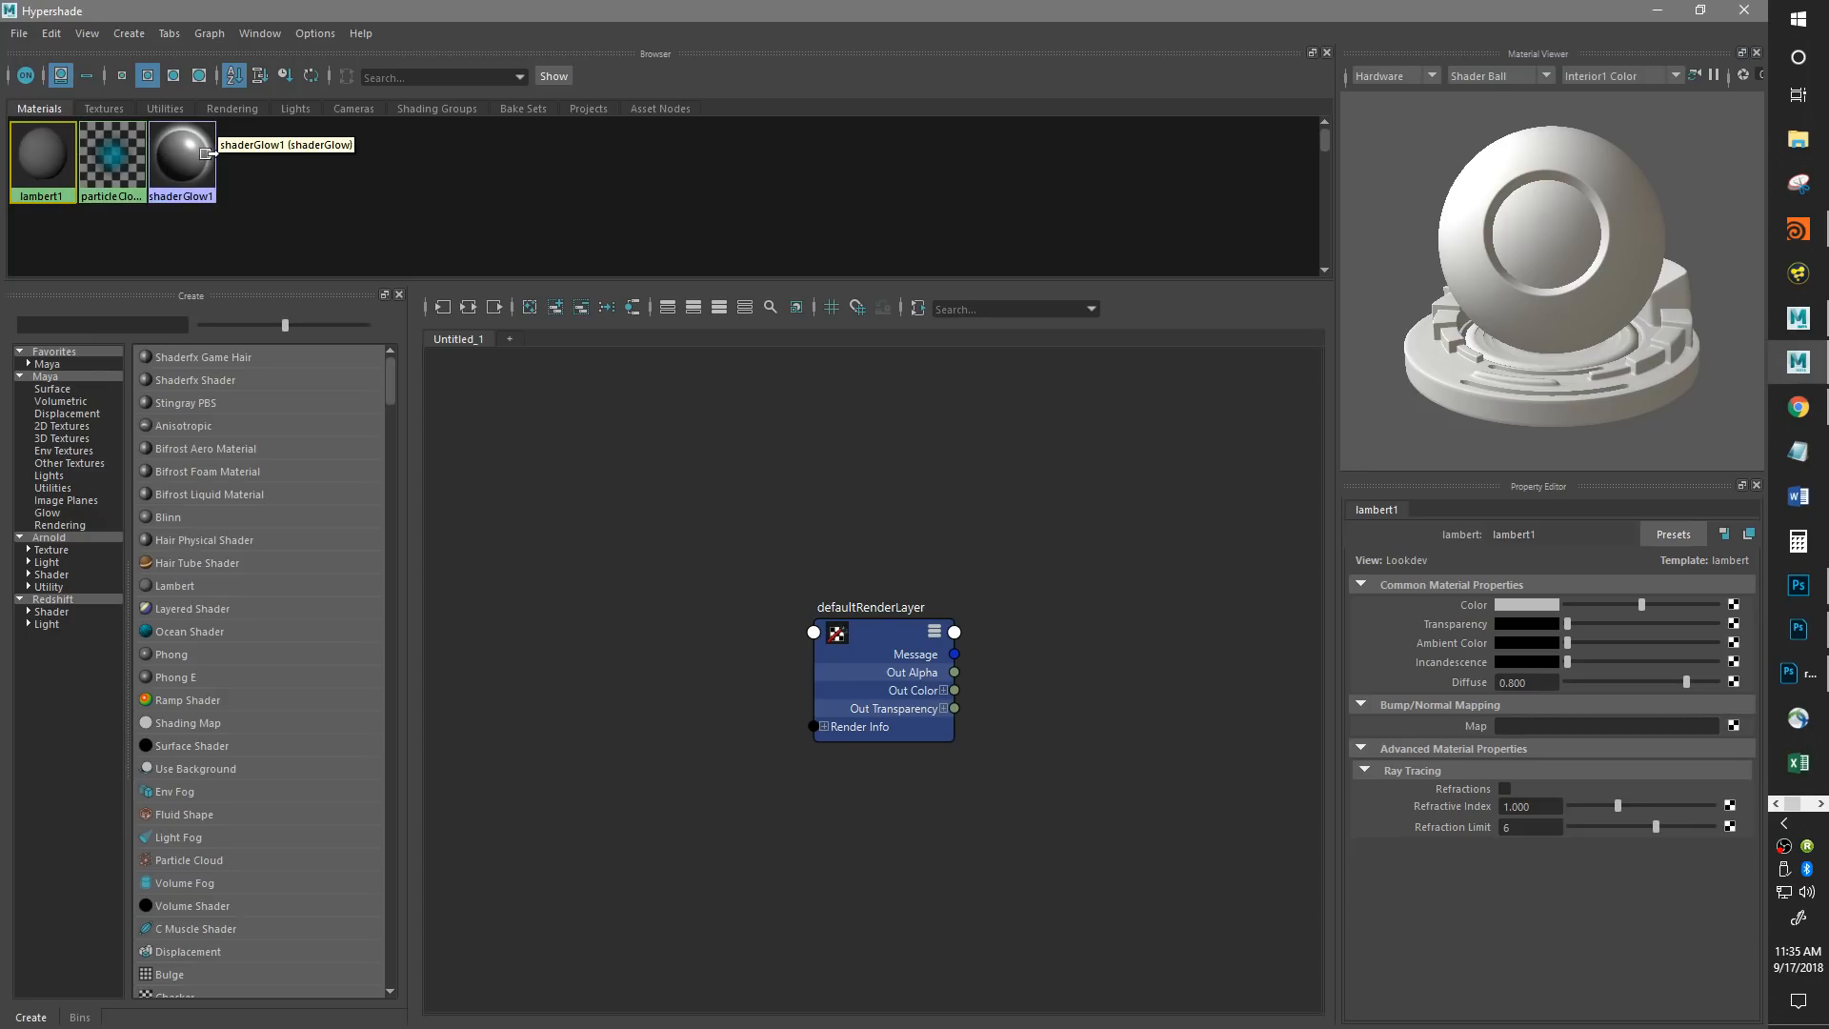
pyautogui.moveTo(262, 236); pyautogui.dragTo(157, 200)
pyautogui.moveTo(37, 168); pyautogui.dragTo(36, 168)
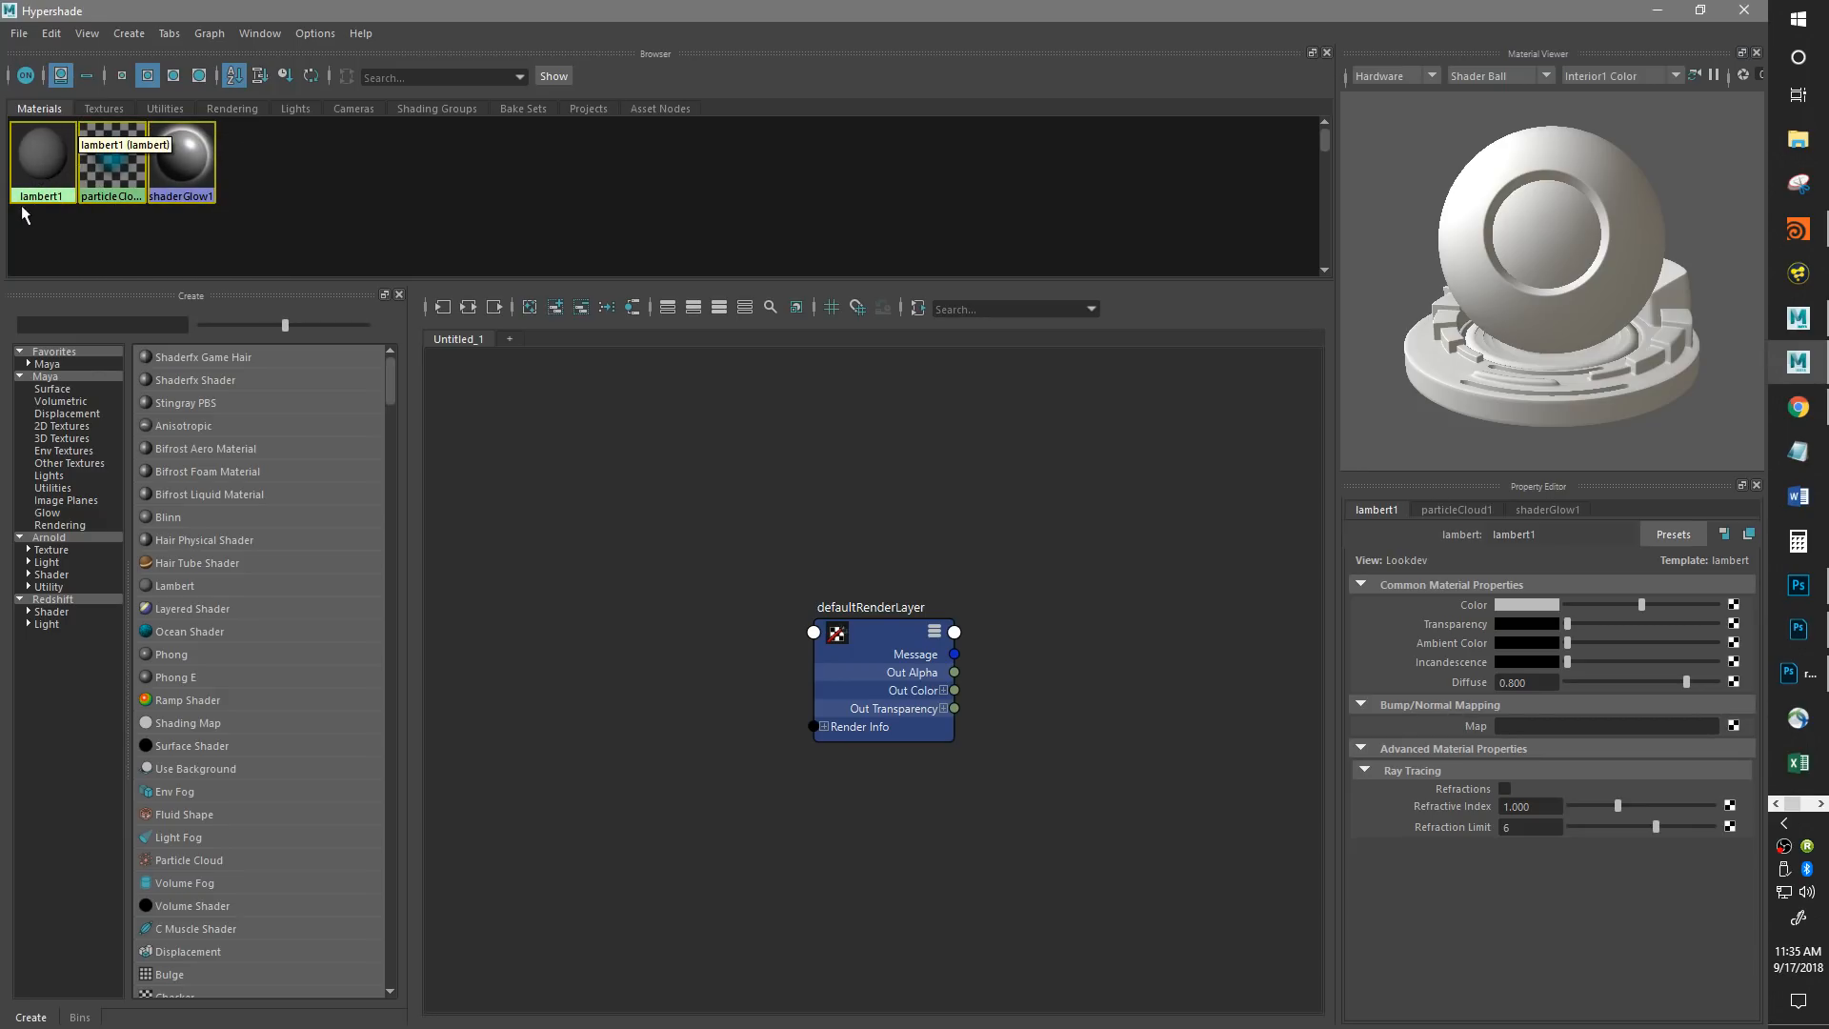
pyautogui.click(73, 253)
pyautogui.click(50, 172)
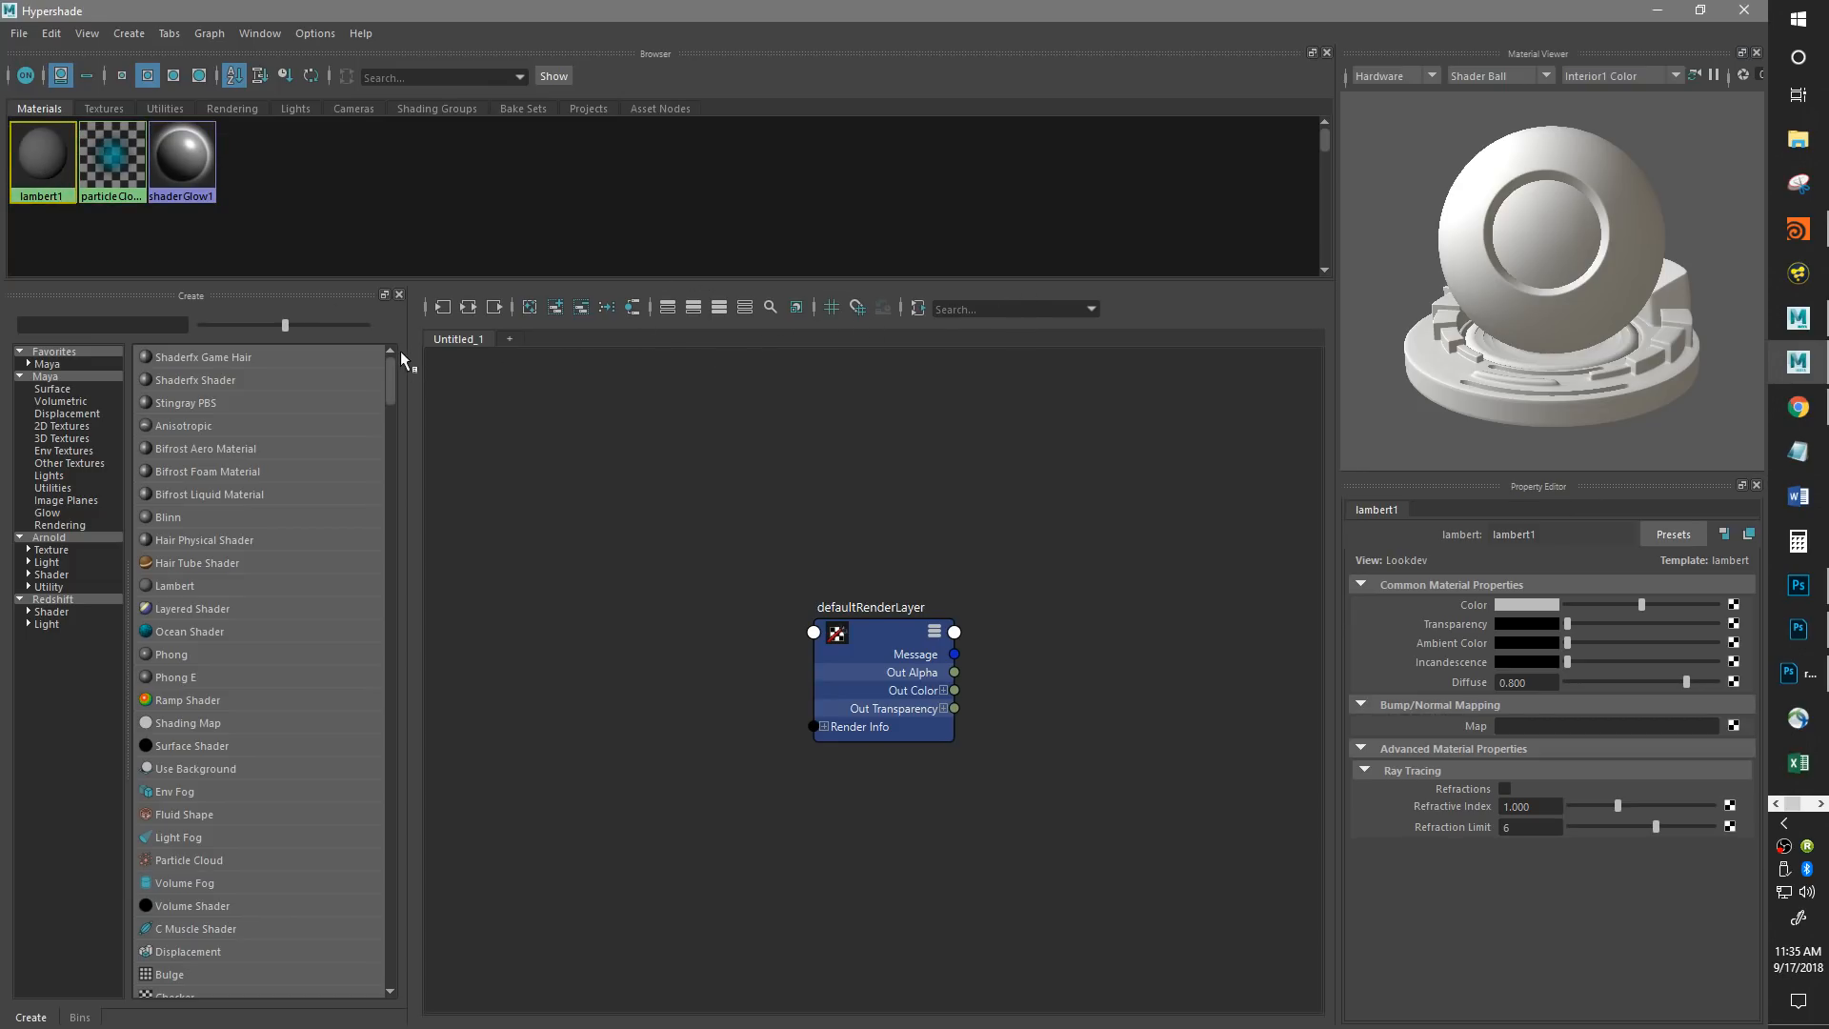
pyautogui.click(469, 308)
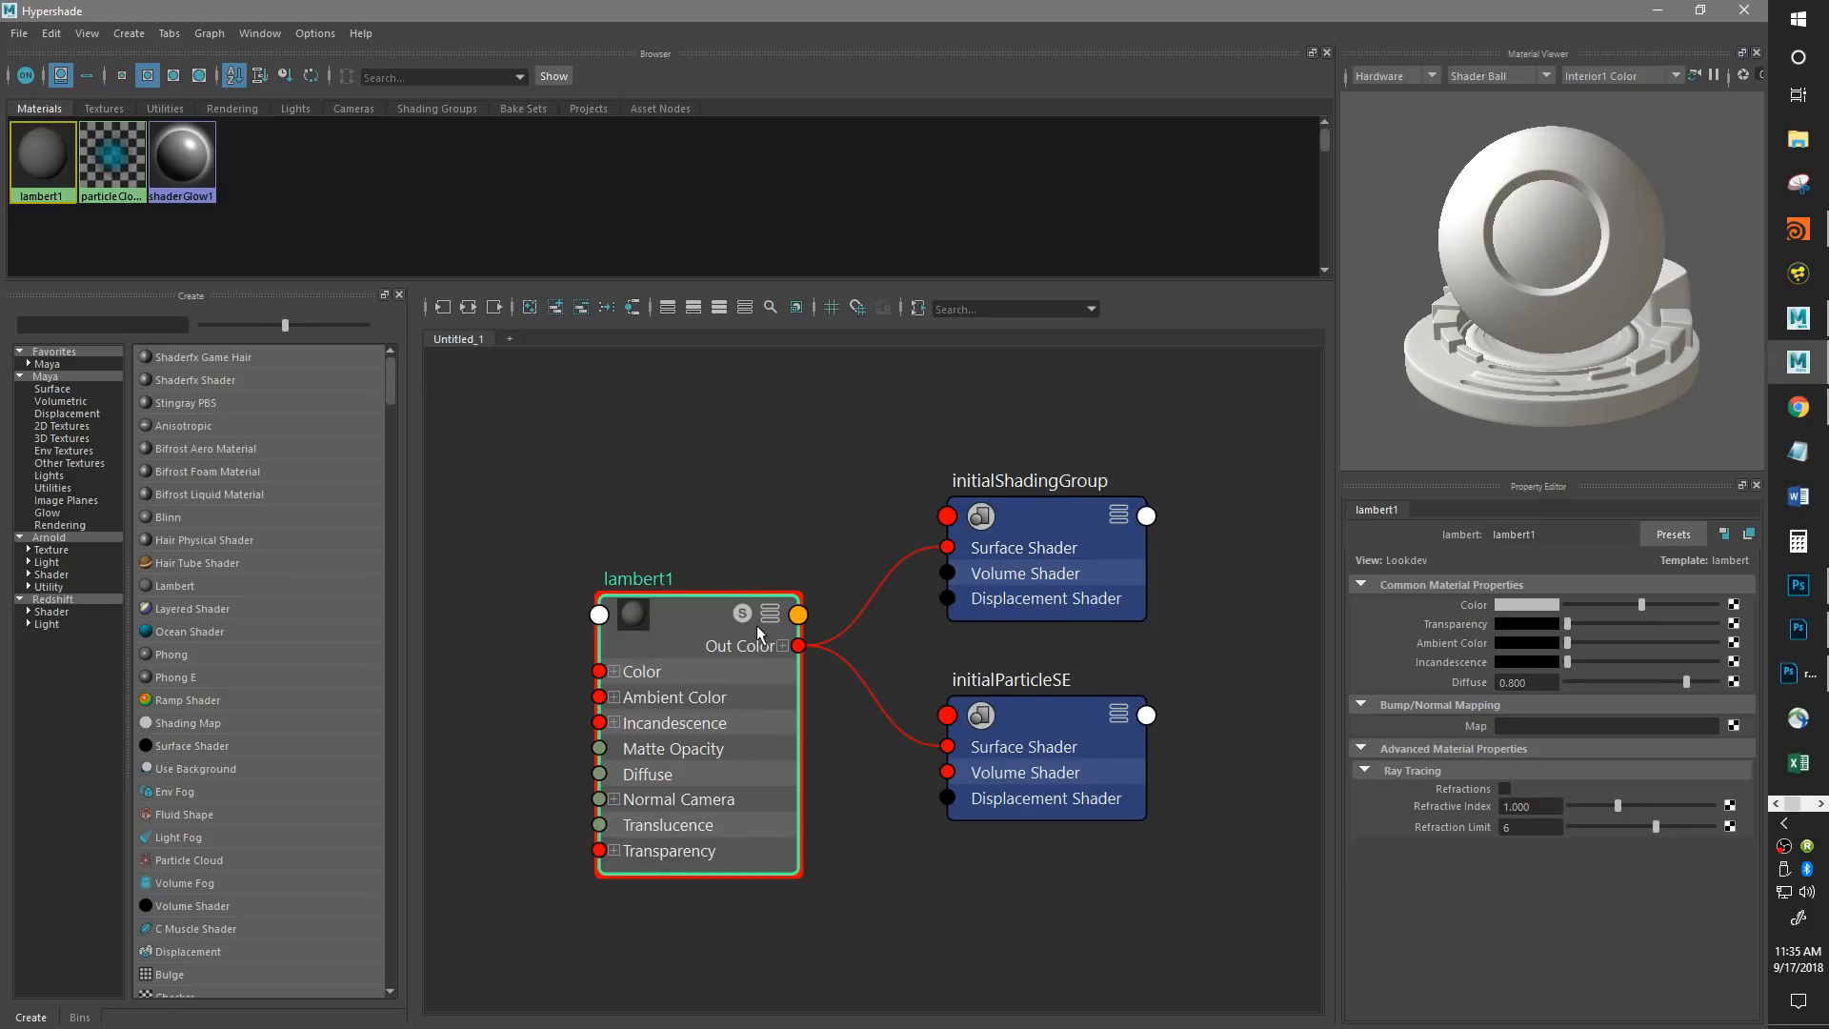
# Rearrange the lambert1, initialShadingGroup and initialParticleSE nodes in the Hypershade graph.
pyautogui.moveTo(686, 626); pyautogui.dragTo(660, 521)
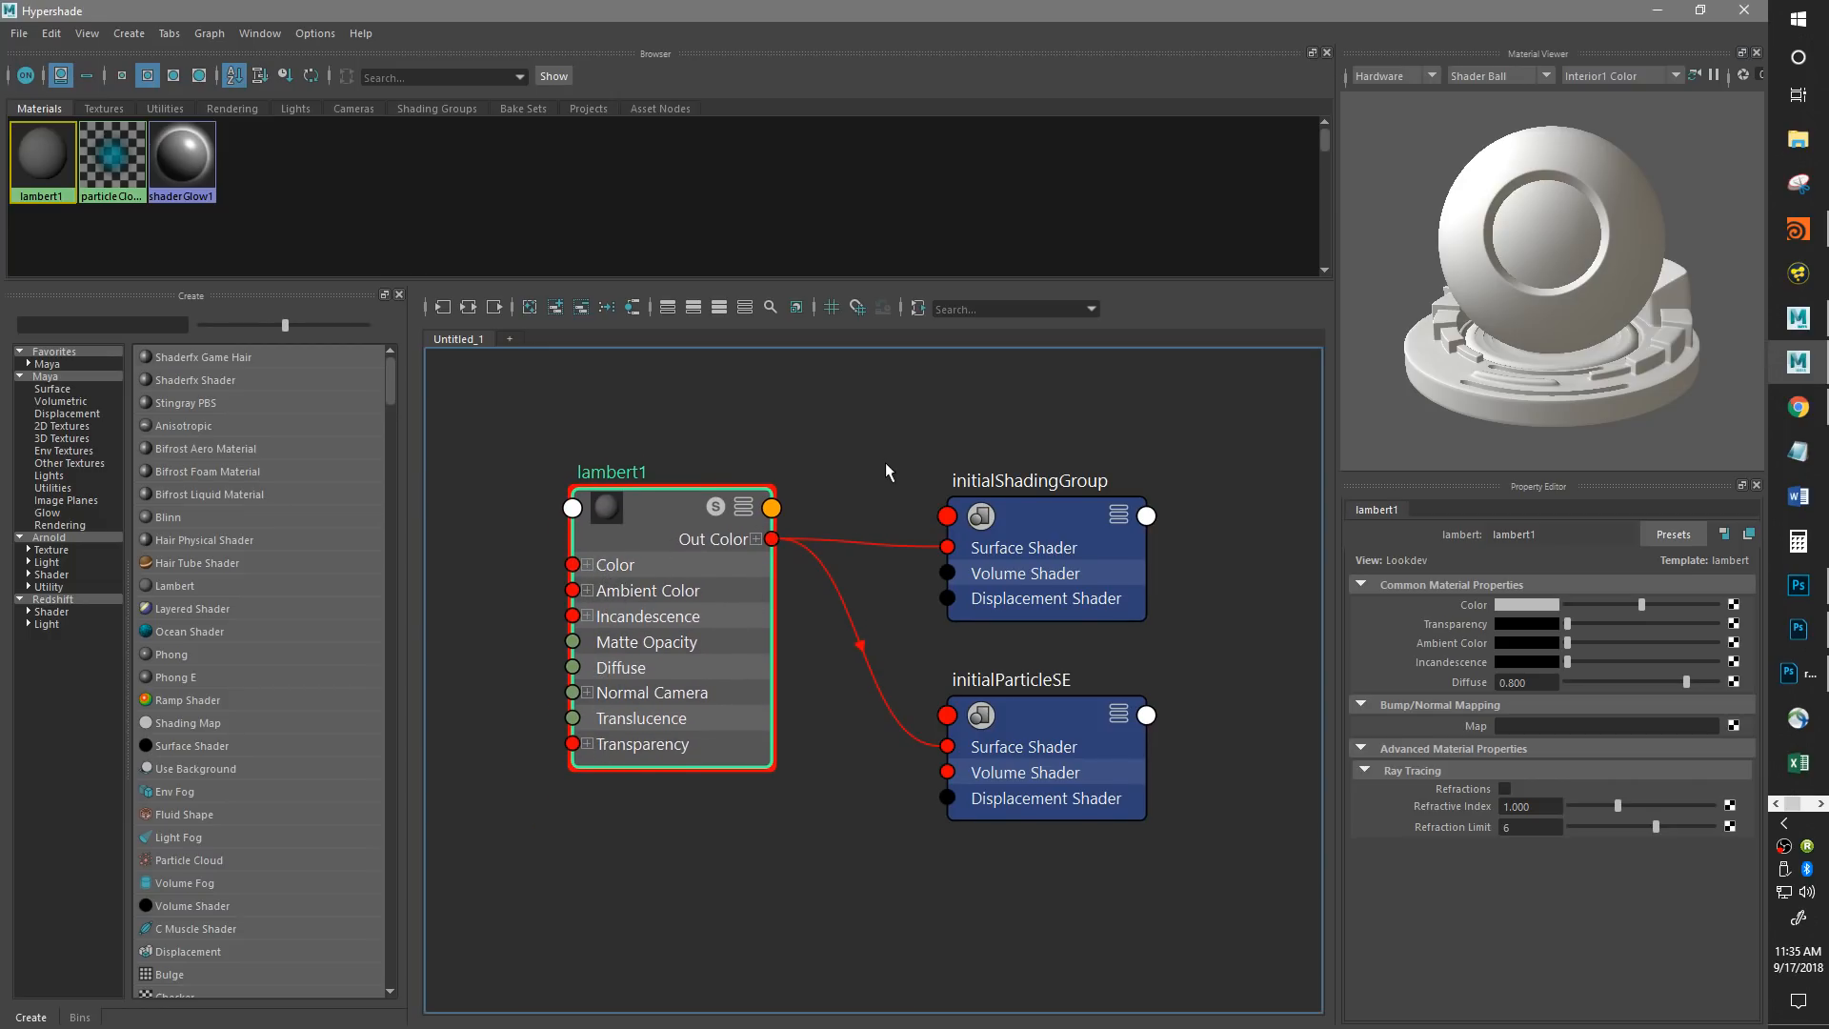
pyautogui.moveTo(1057, 545); pyautogui.dragTo(1047, 492)
pyautogui.click(1052, 730)
pyautogui.moveTo(1051, 729); pyautogui.dragTo(1049, 732)
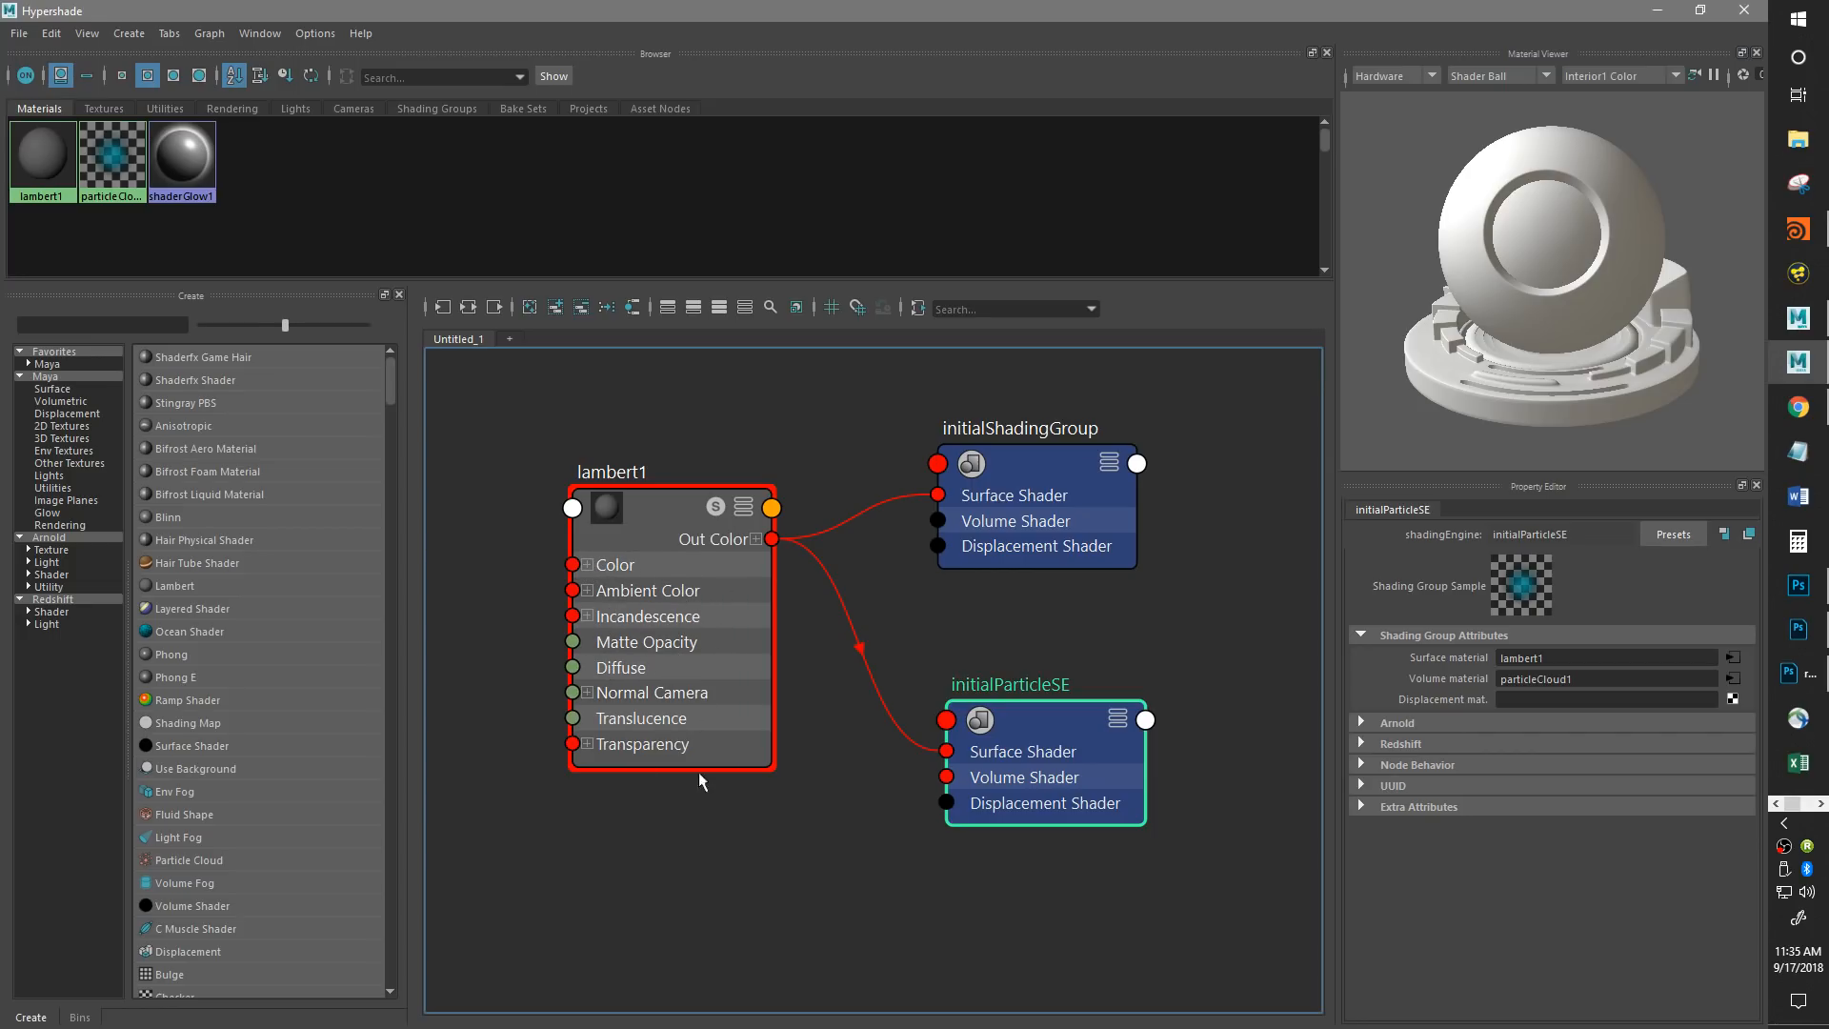
pyautogui.click(586, 565)
pyautogui.click(588, 565)
pyautogui.moveTo(1203, 871); pyautogui.dragTo(551, 398)
pyautogui.moveTo(659, 509); pyautogui.dragTo(707, 518)
pyautogui.click(707, 518)
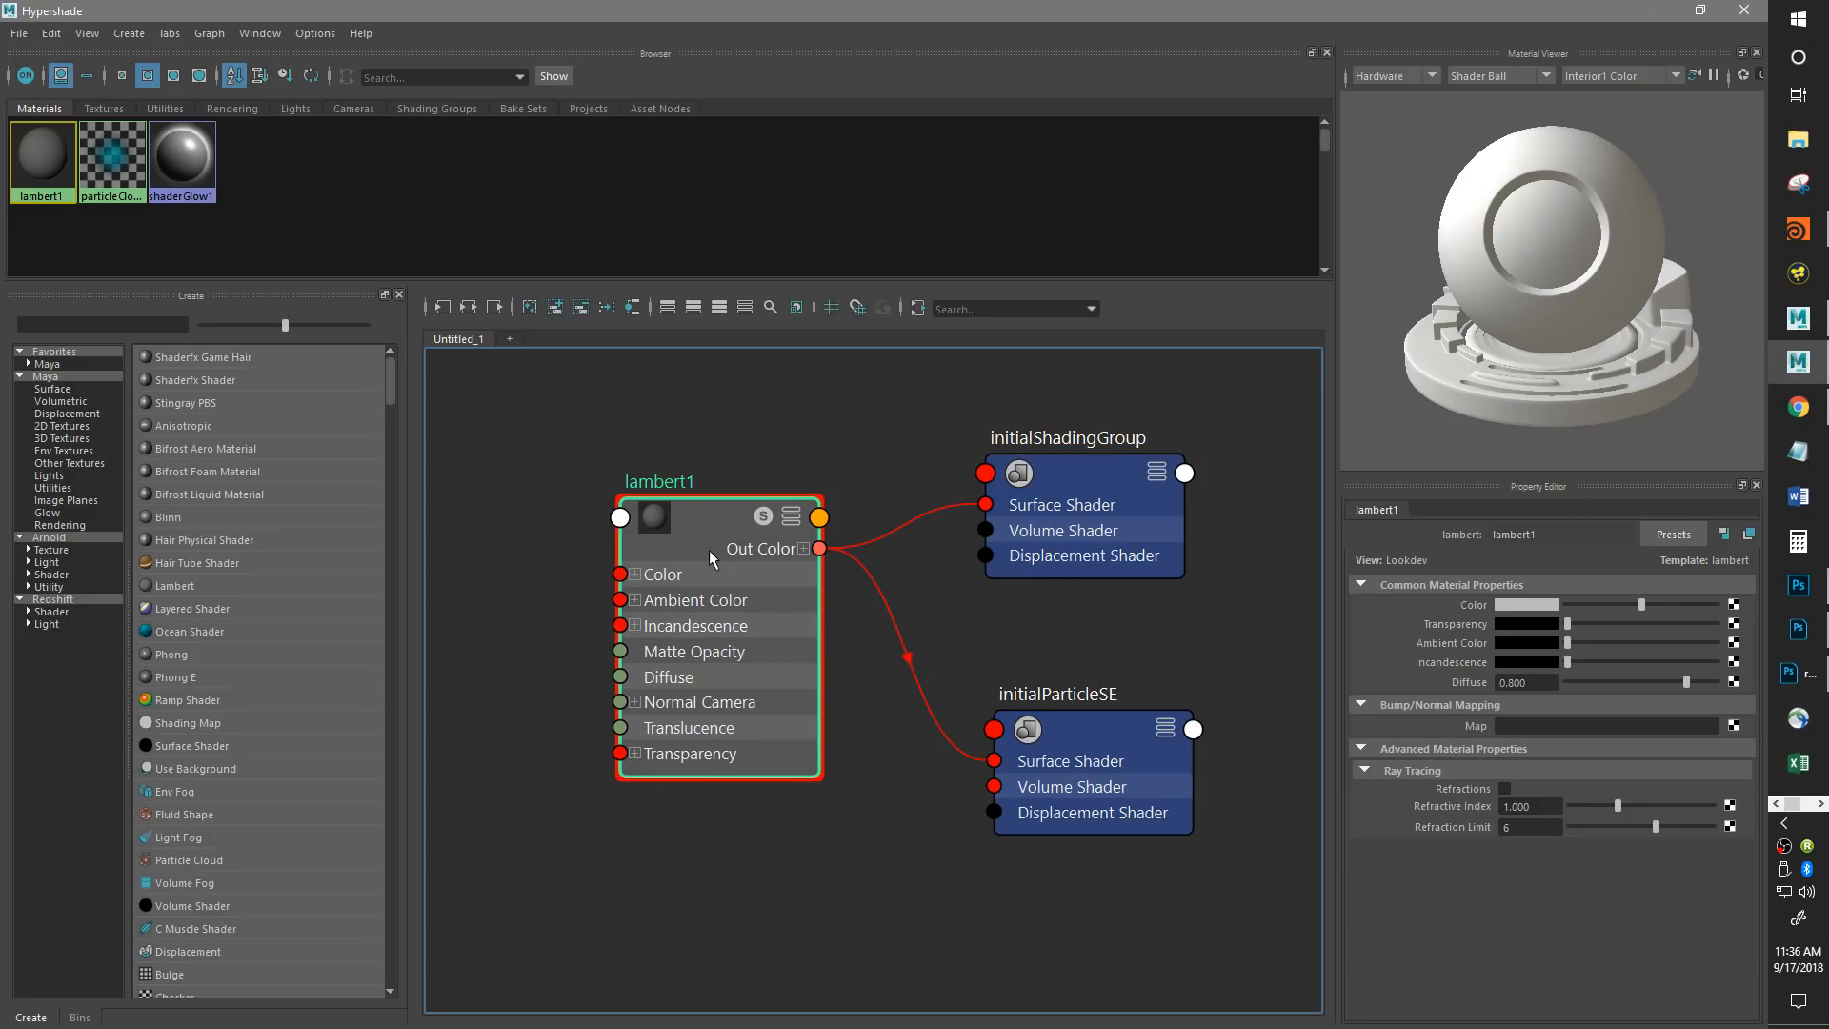
pyautogui.moveTo(716, 512); pyautogui.dragTo(769, 491)
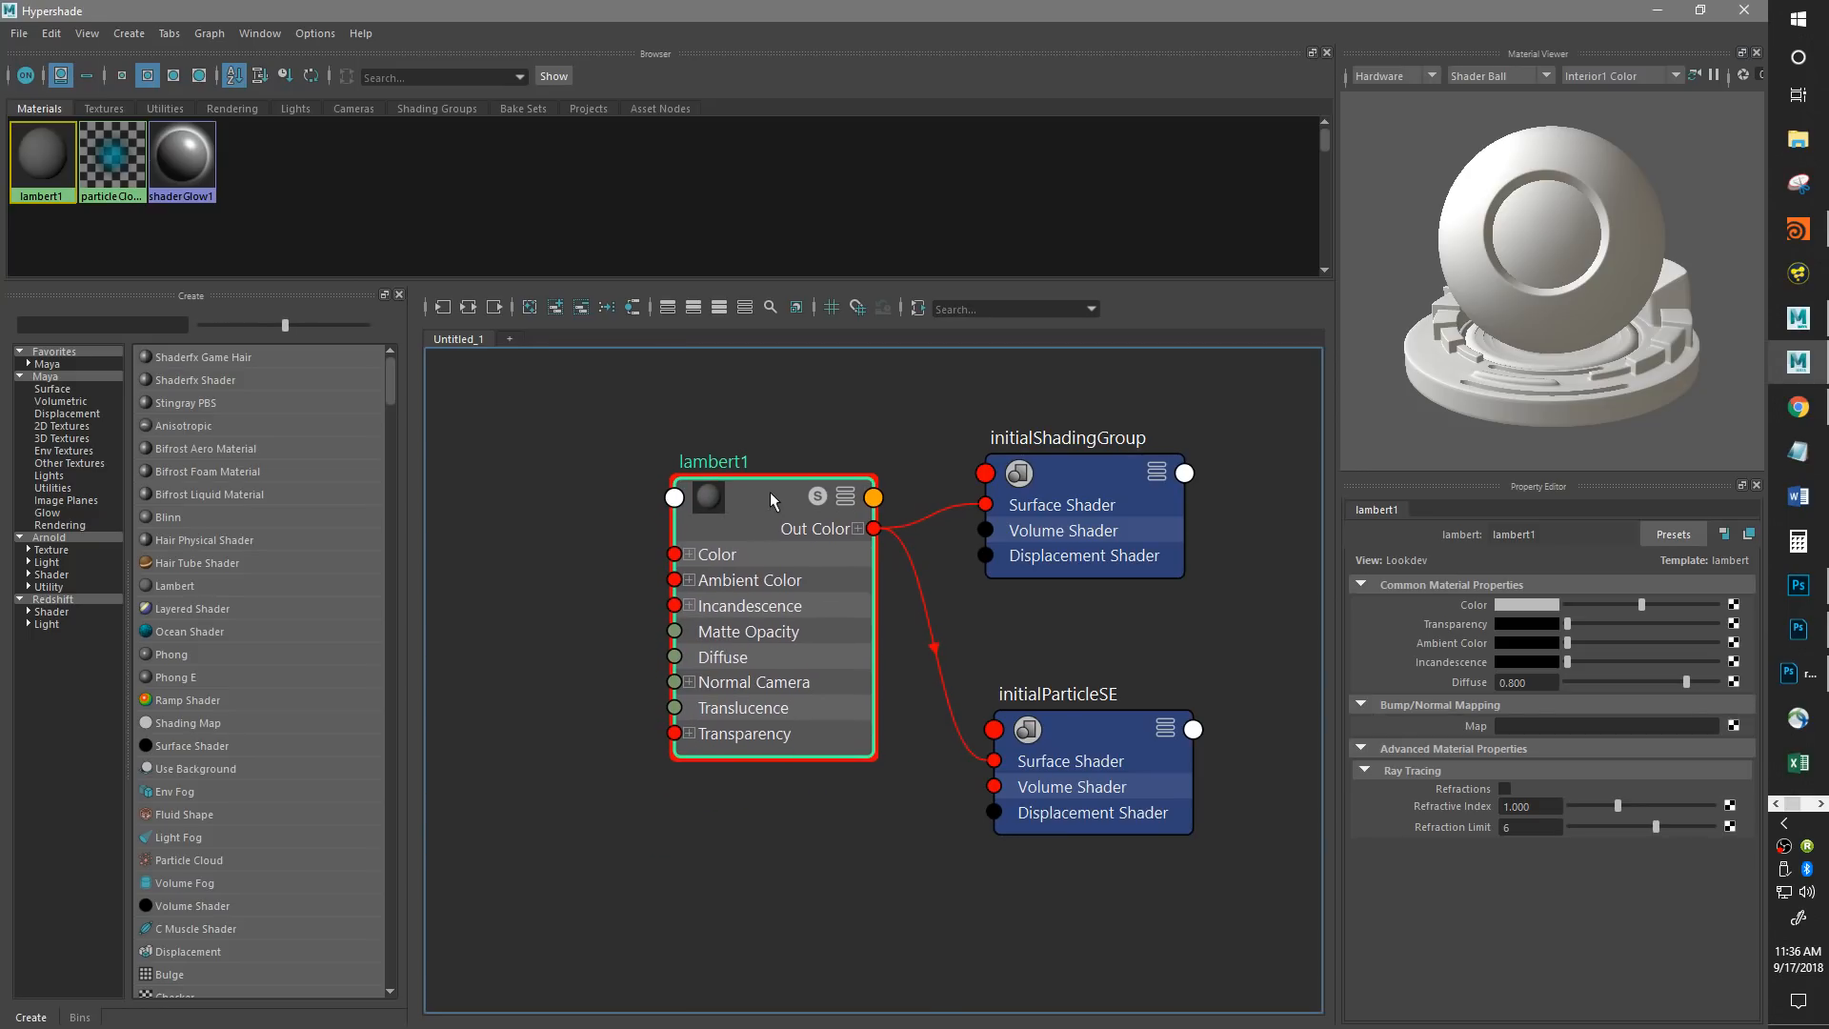
# Map a File texture to the Color of lambert1, loading the image ref_UnitBlock.JPG from the references folder.
pyautogui.click(1734, 606)
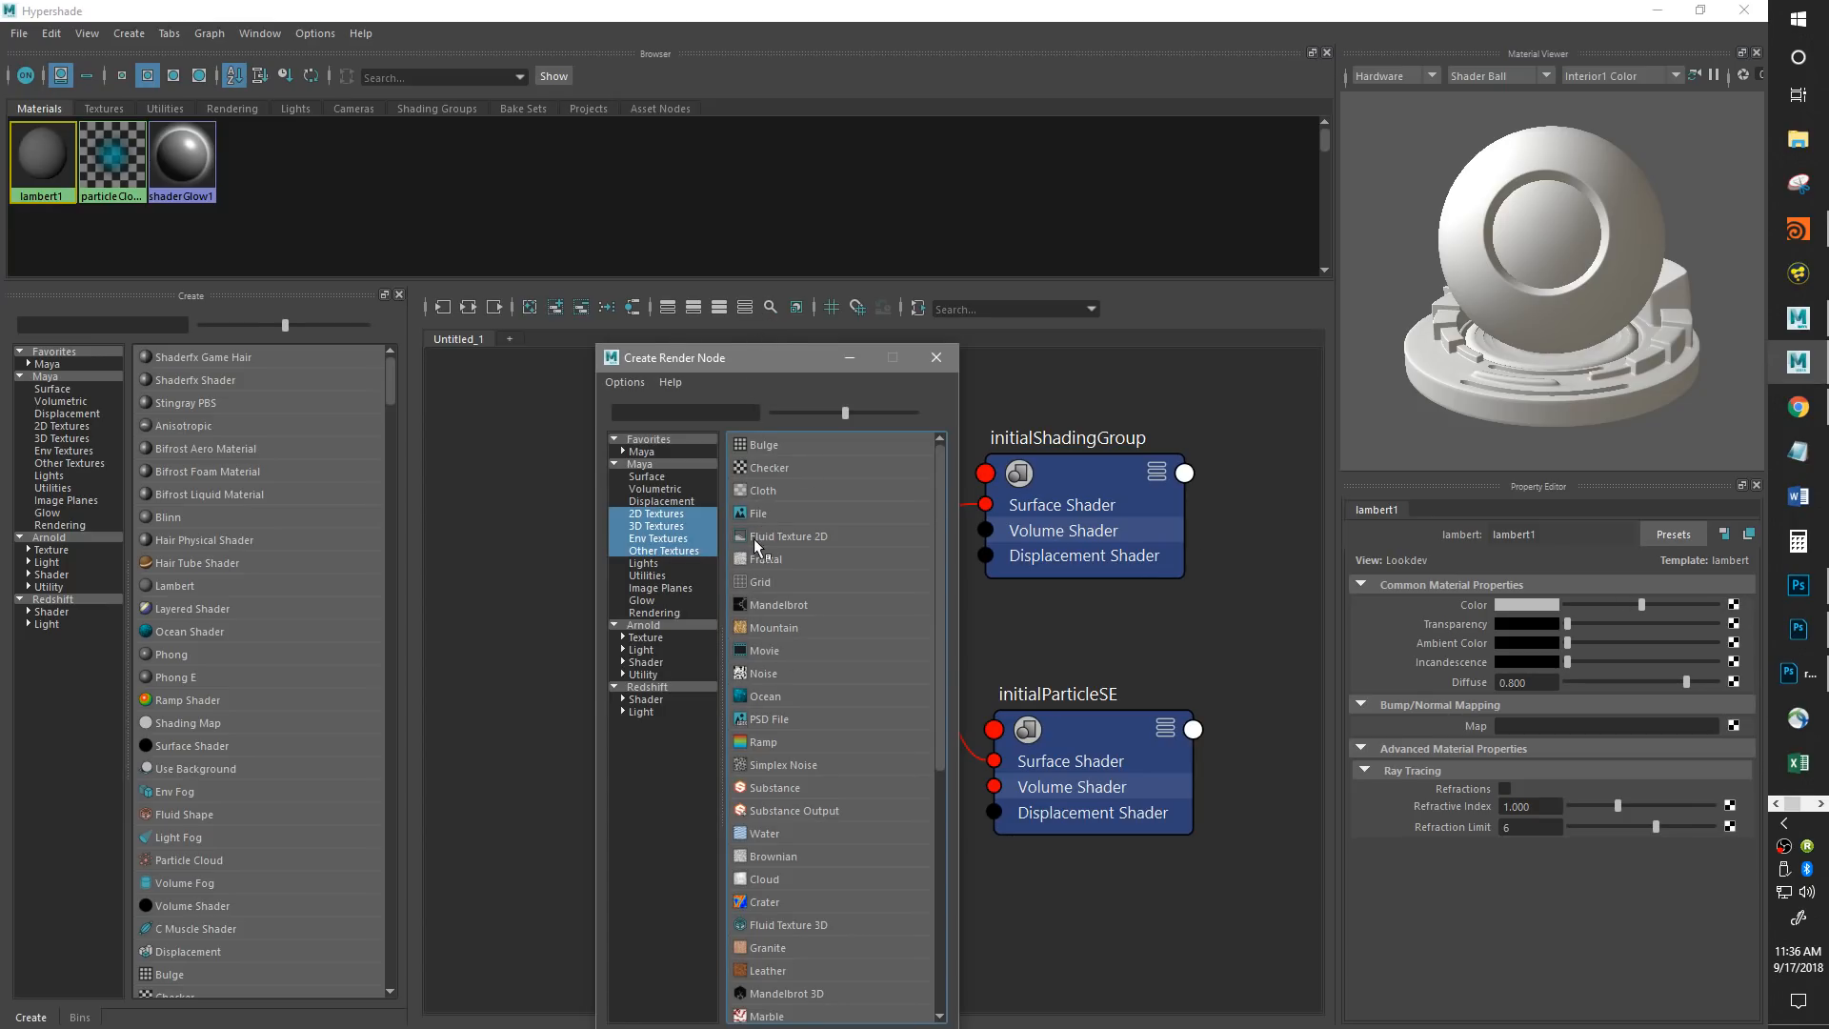
pyautogui.click(769, 511)
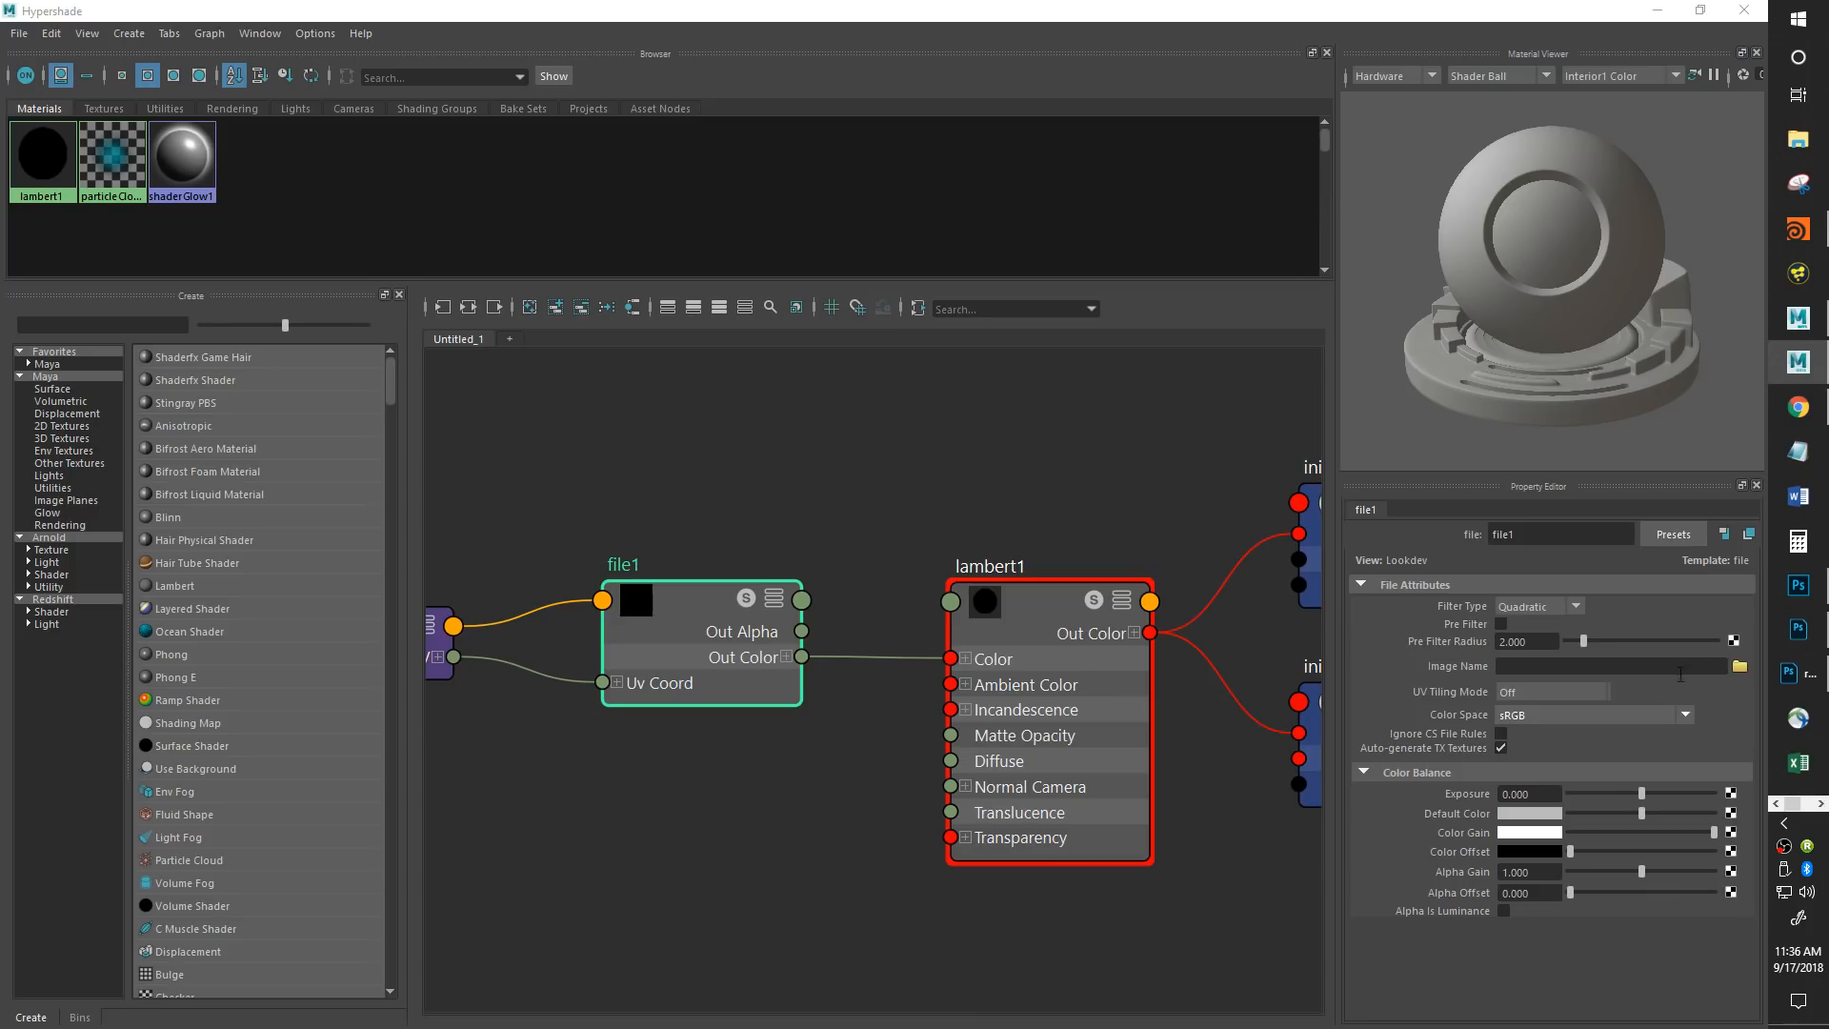
pyautogui.click(1739, 669)
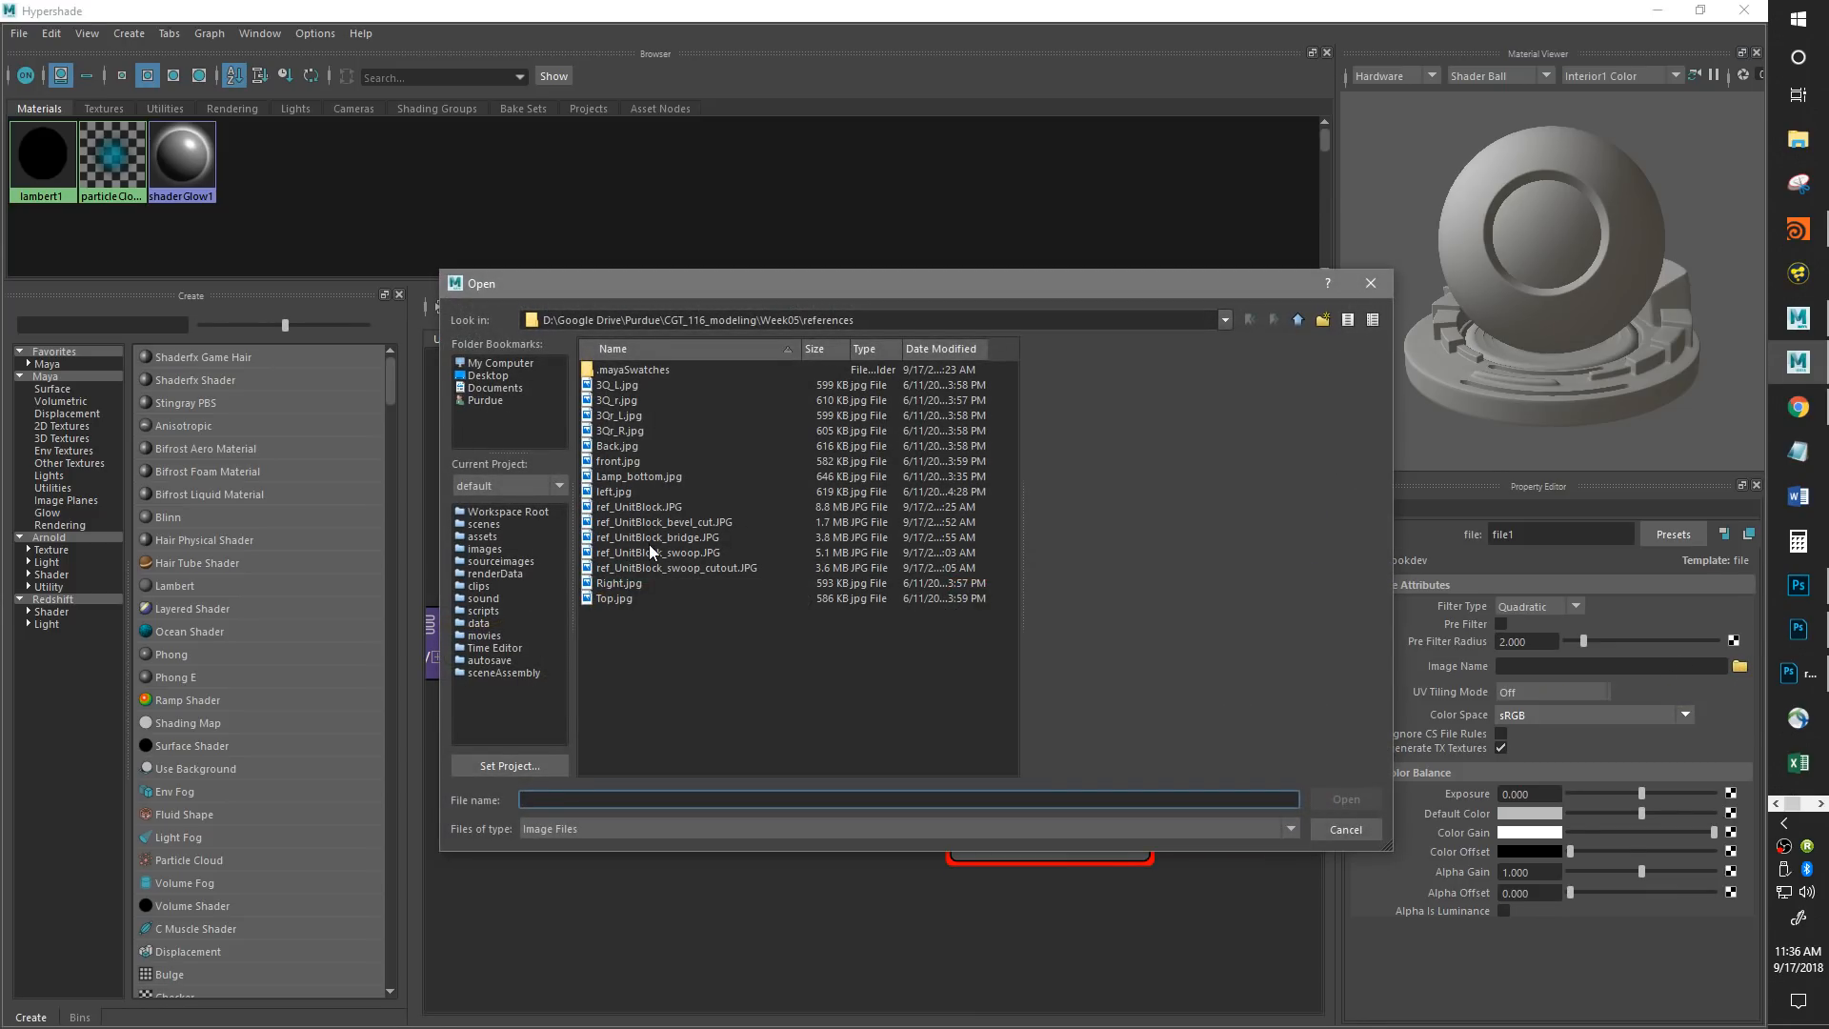
pyautogui.click(636, 508)
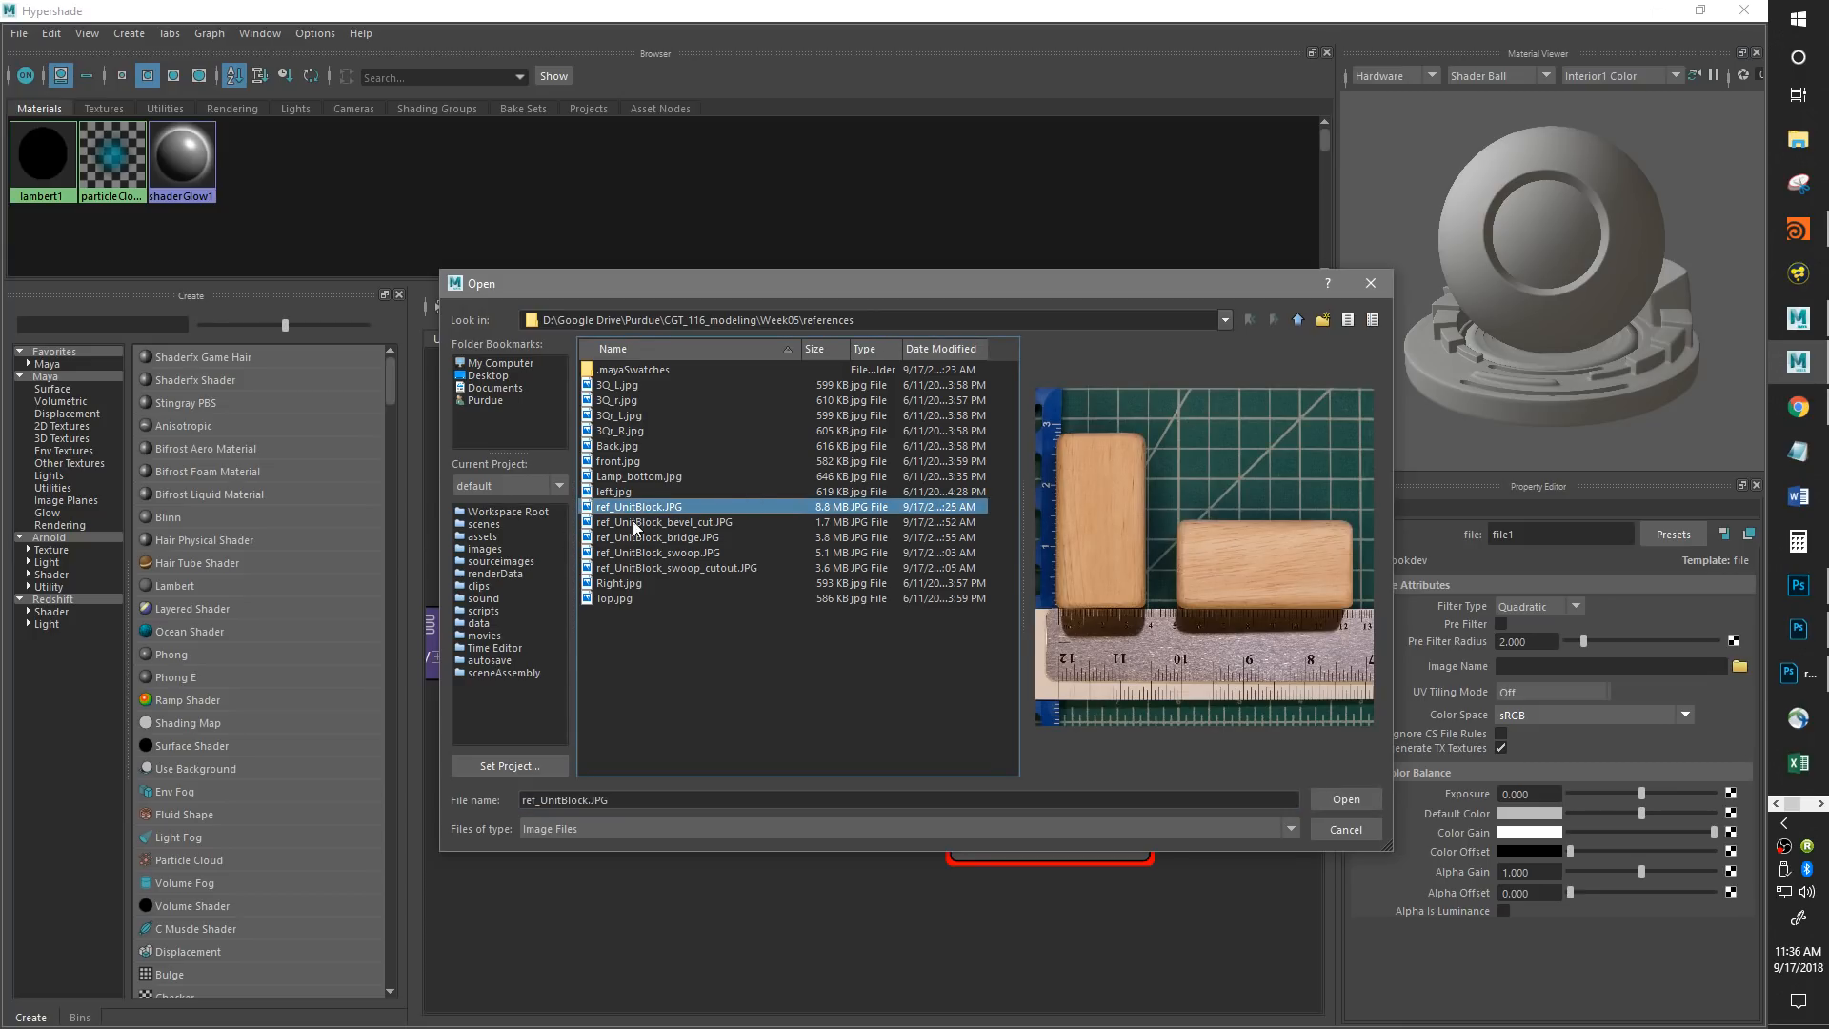
pyautogui.click(1364, 800)
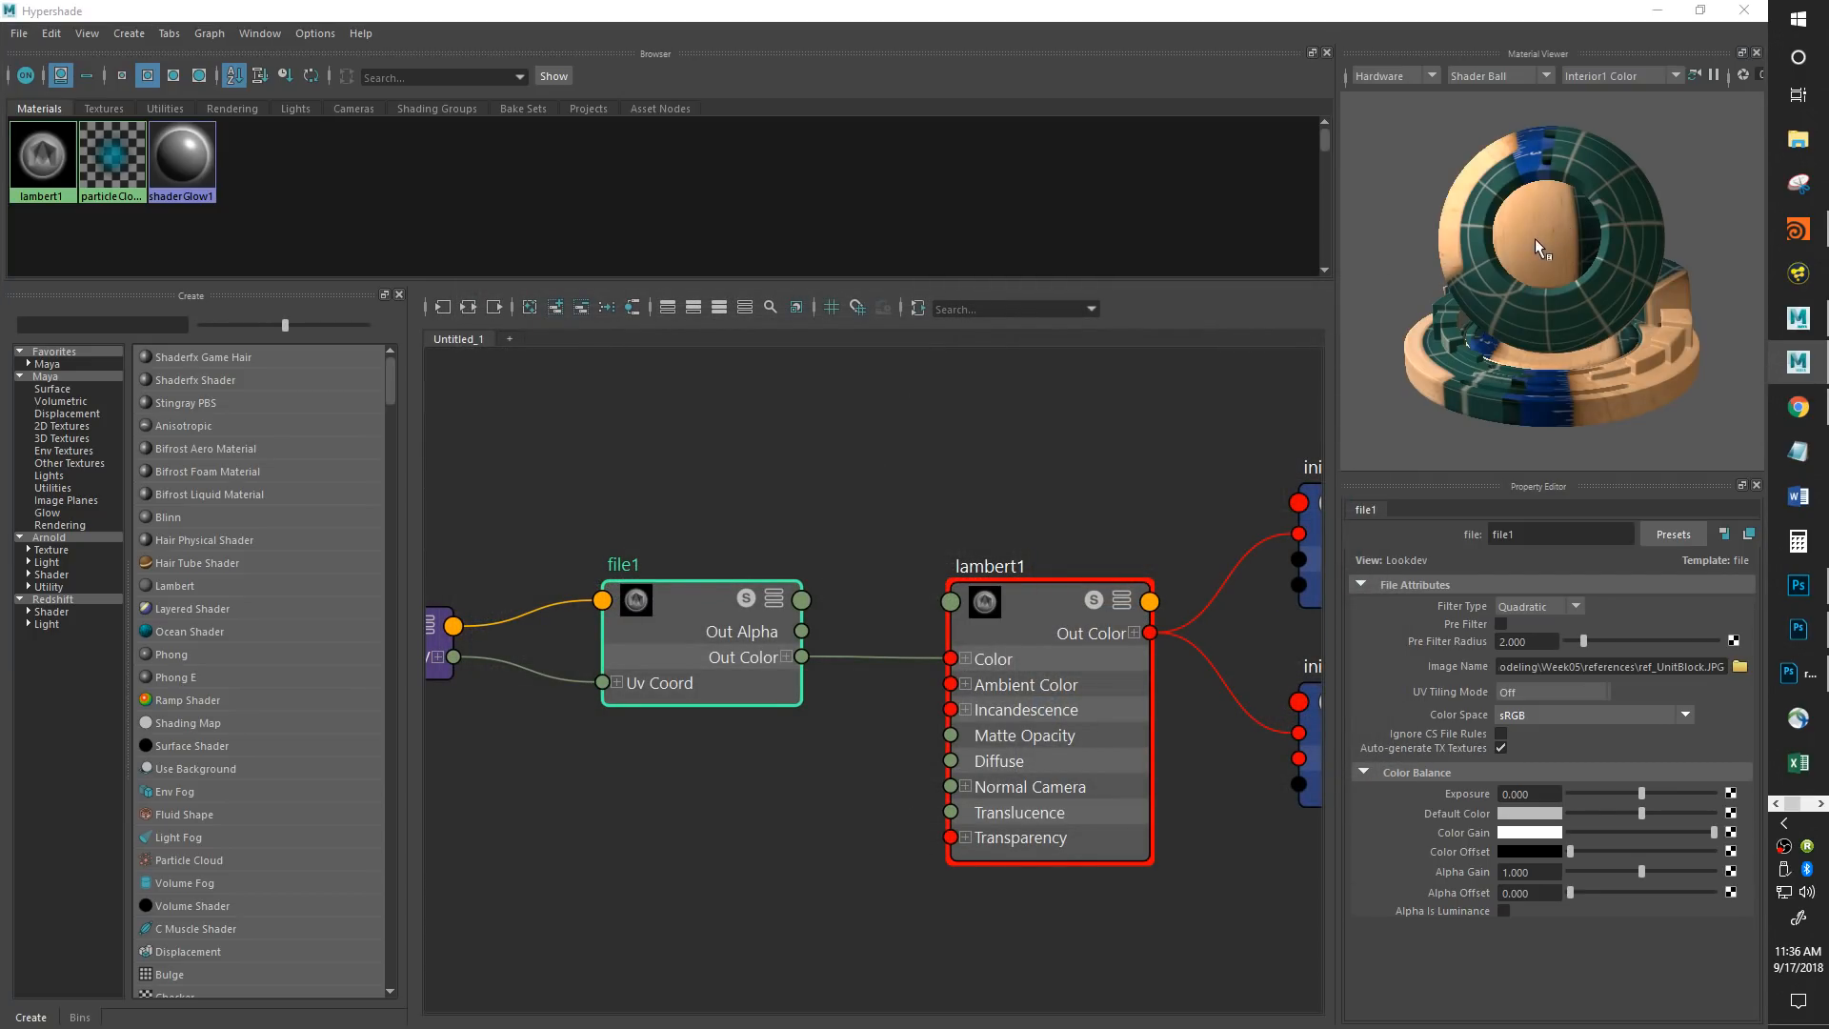
pyautogui.moveTo(1584, 291)
pyautogui.mouseDown()
pyautogui.moveTo(1644, 261)
pyautogui.moveTo(1598, 385)
pyautogui.moveTo(1584, 335)
pyautogui.moveTo(1520, 331)
pyautogui.moveTo(1579, 254)
pyautogui.moveTo(1589, 266)
pyautogui.mouseUp()
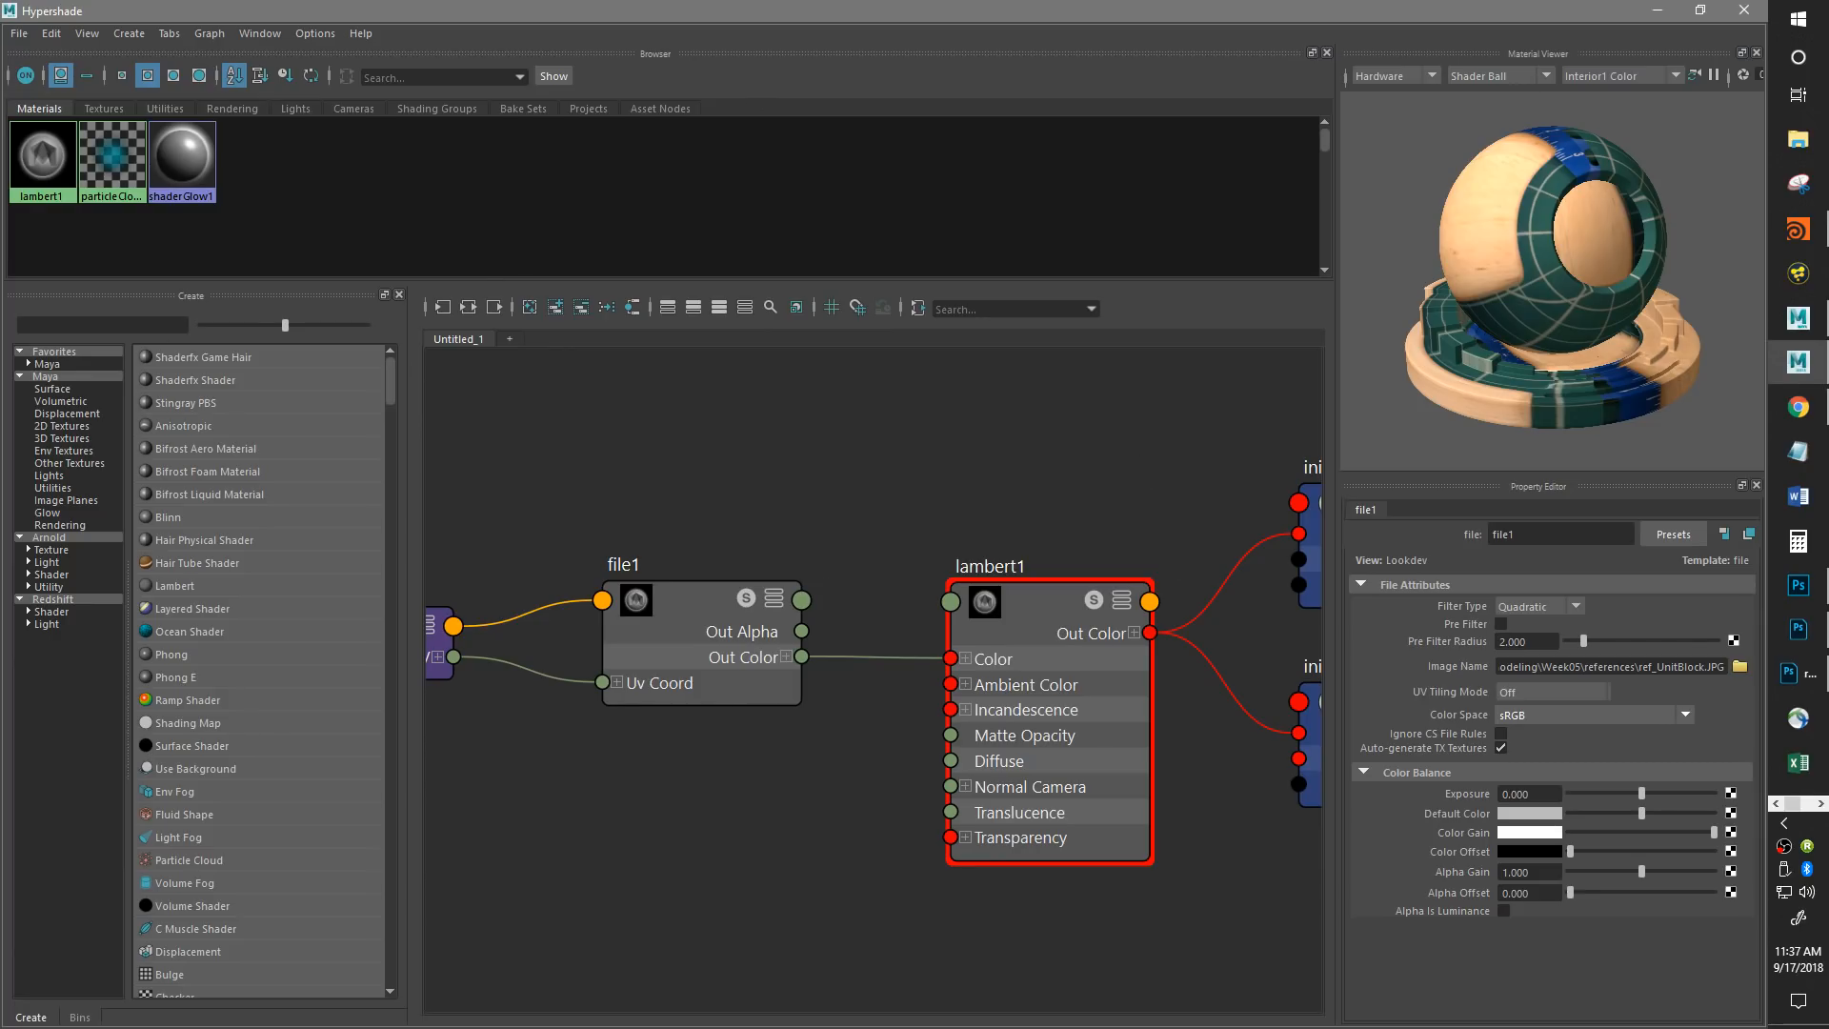
# Minimize the Hypershade and assign the existing lambert1 material to the upright plane.
pyautogui.click(1656, 11)
pyautogui.click(864, 420)
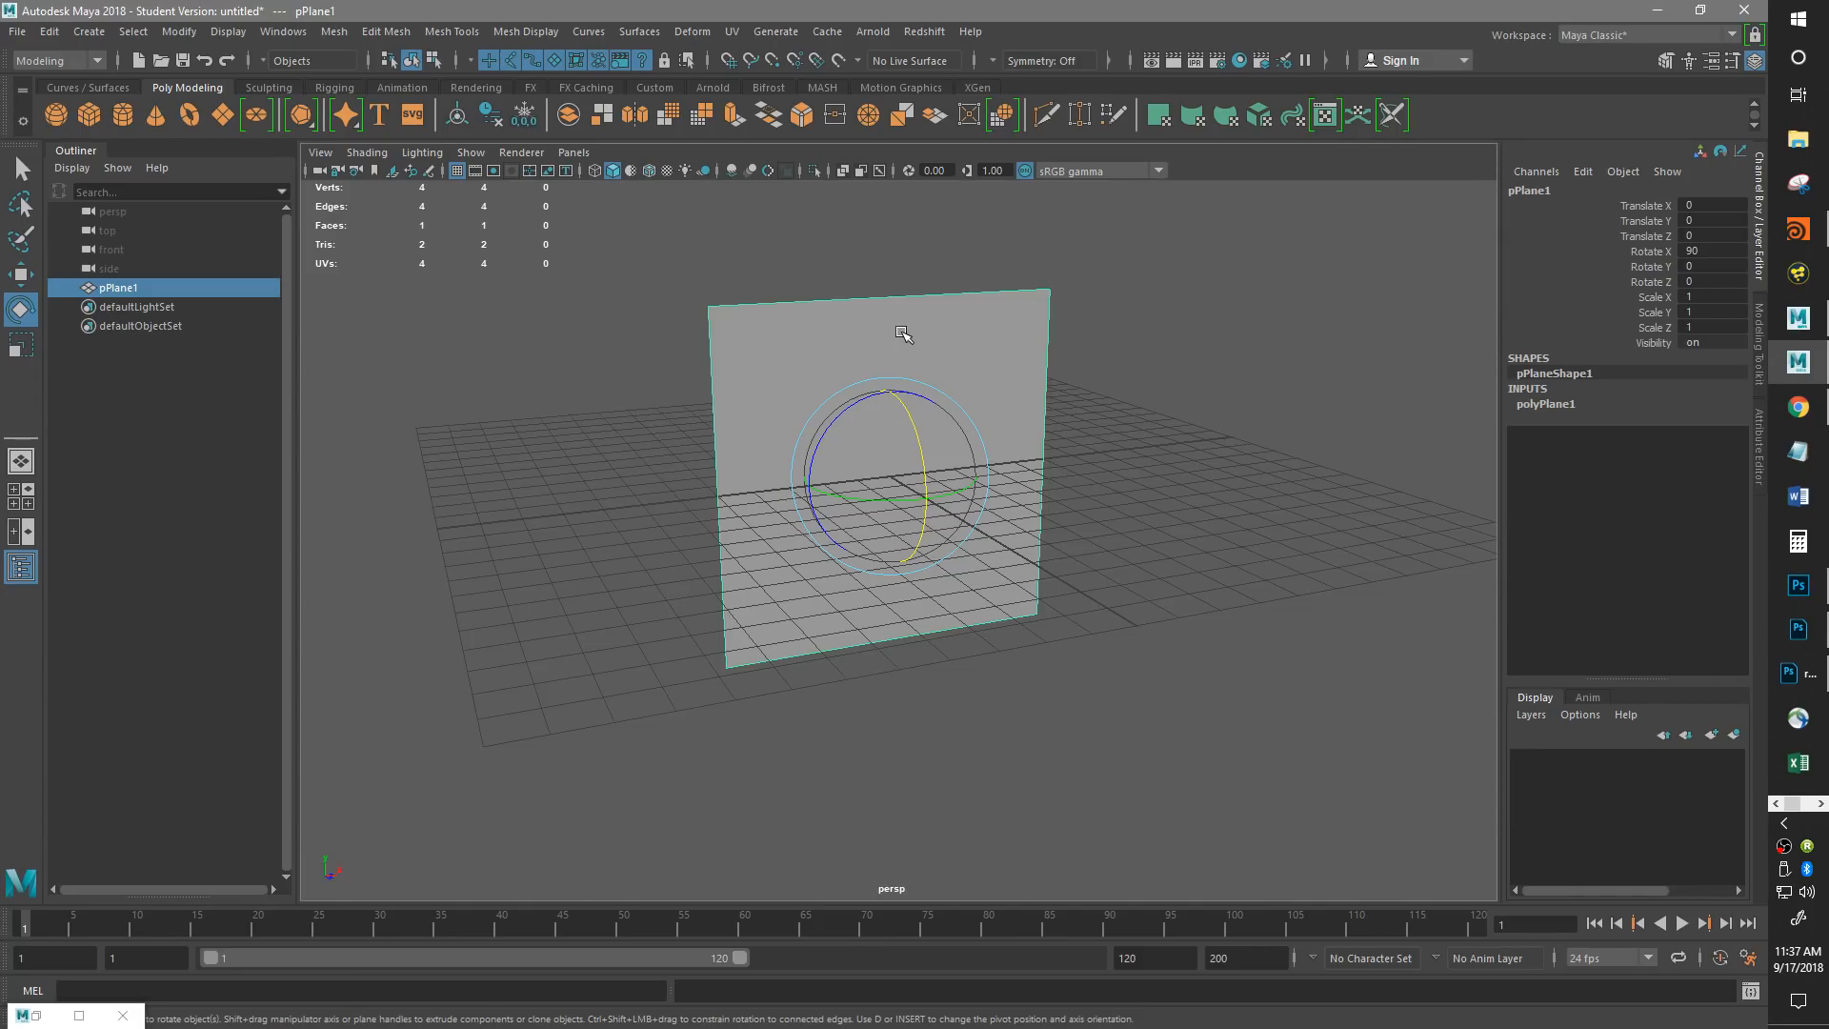
pyautogui.rightClick(902, 333)
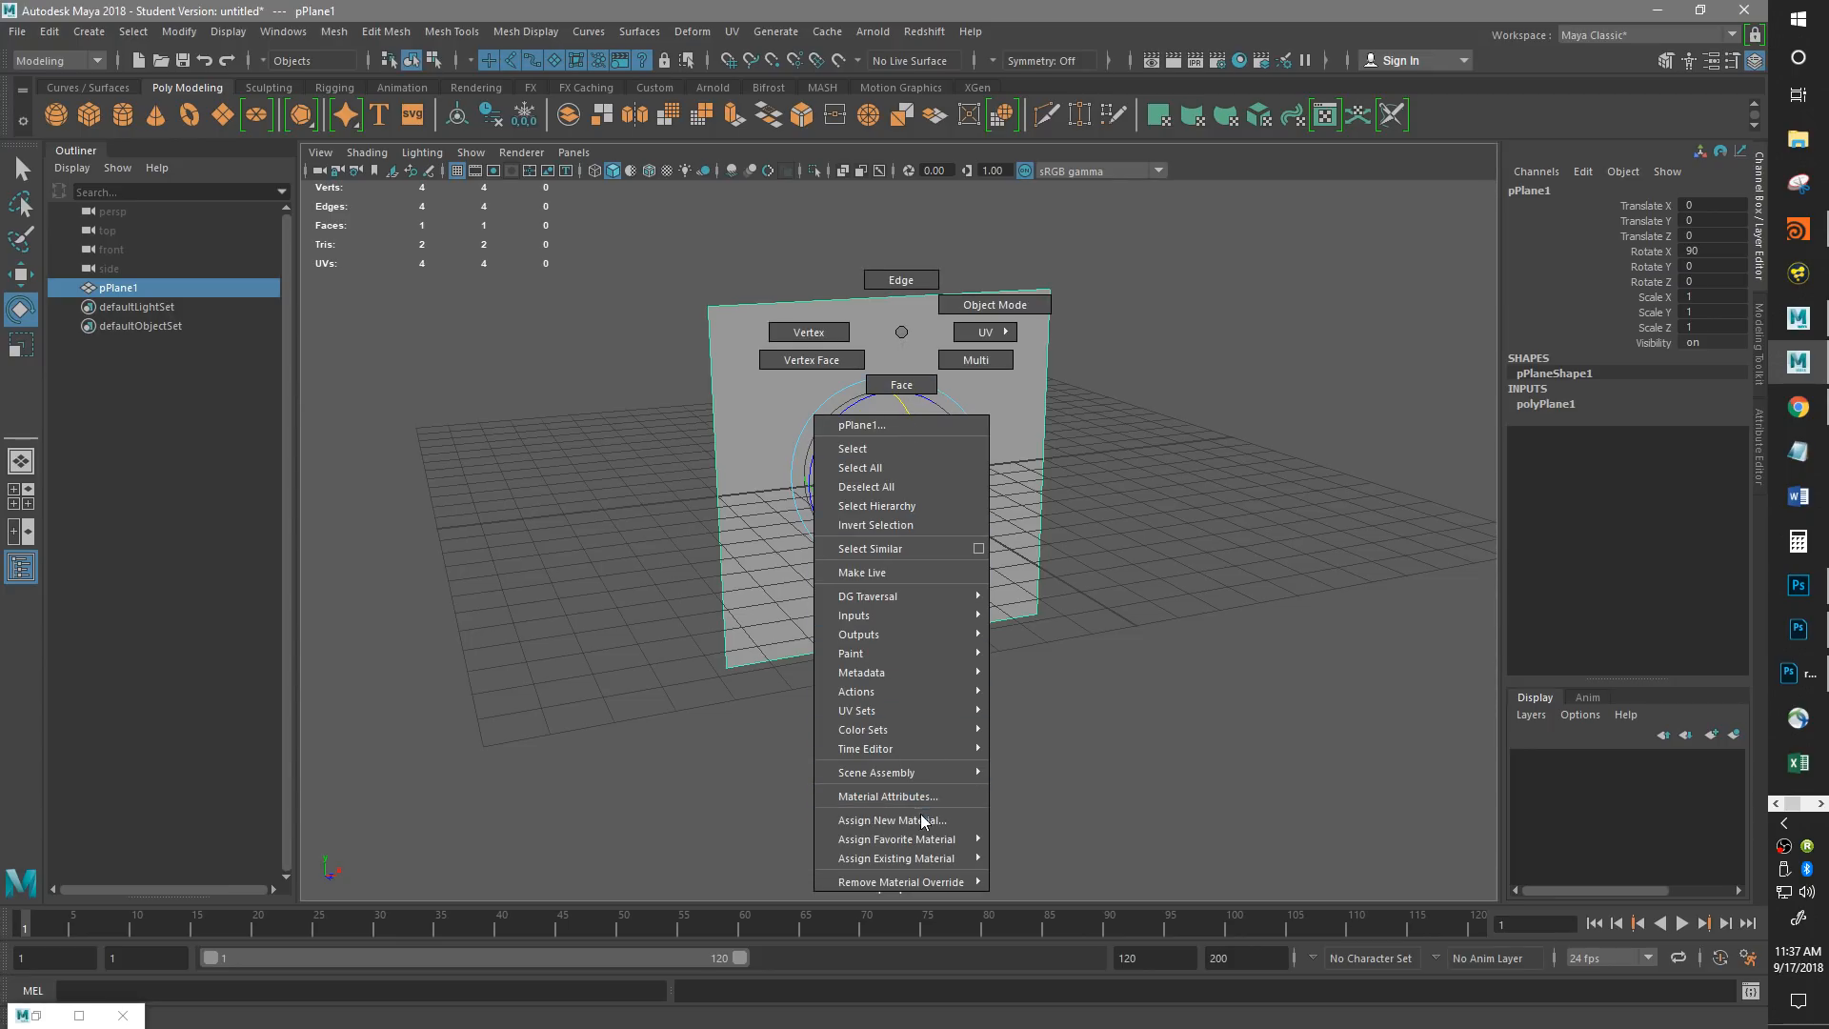
pyautogui.moveTo(920, 857)
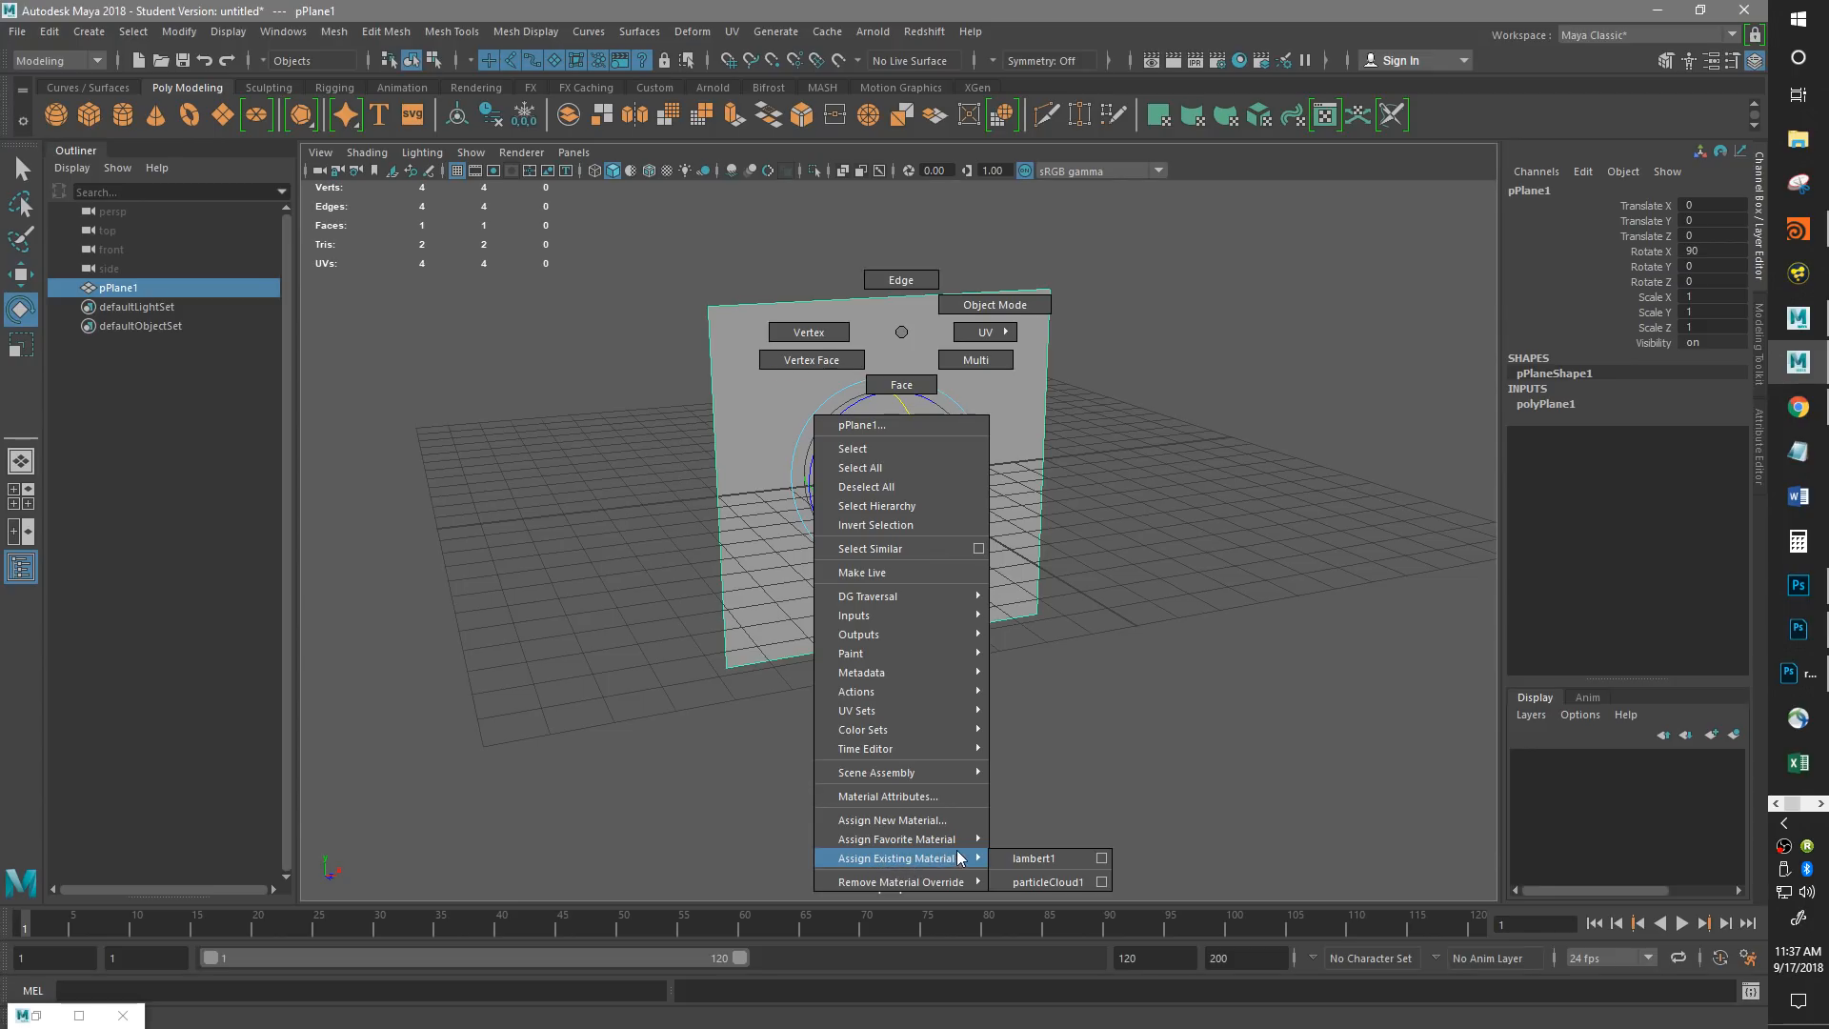
pyautogui.click(1026, 857)
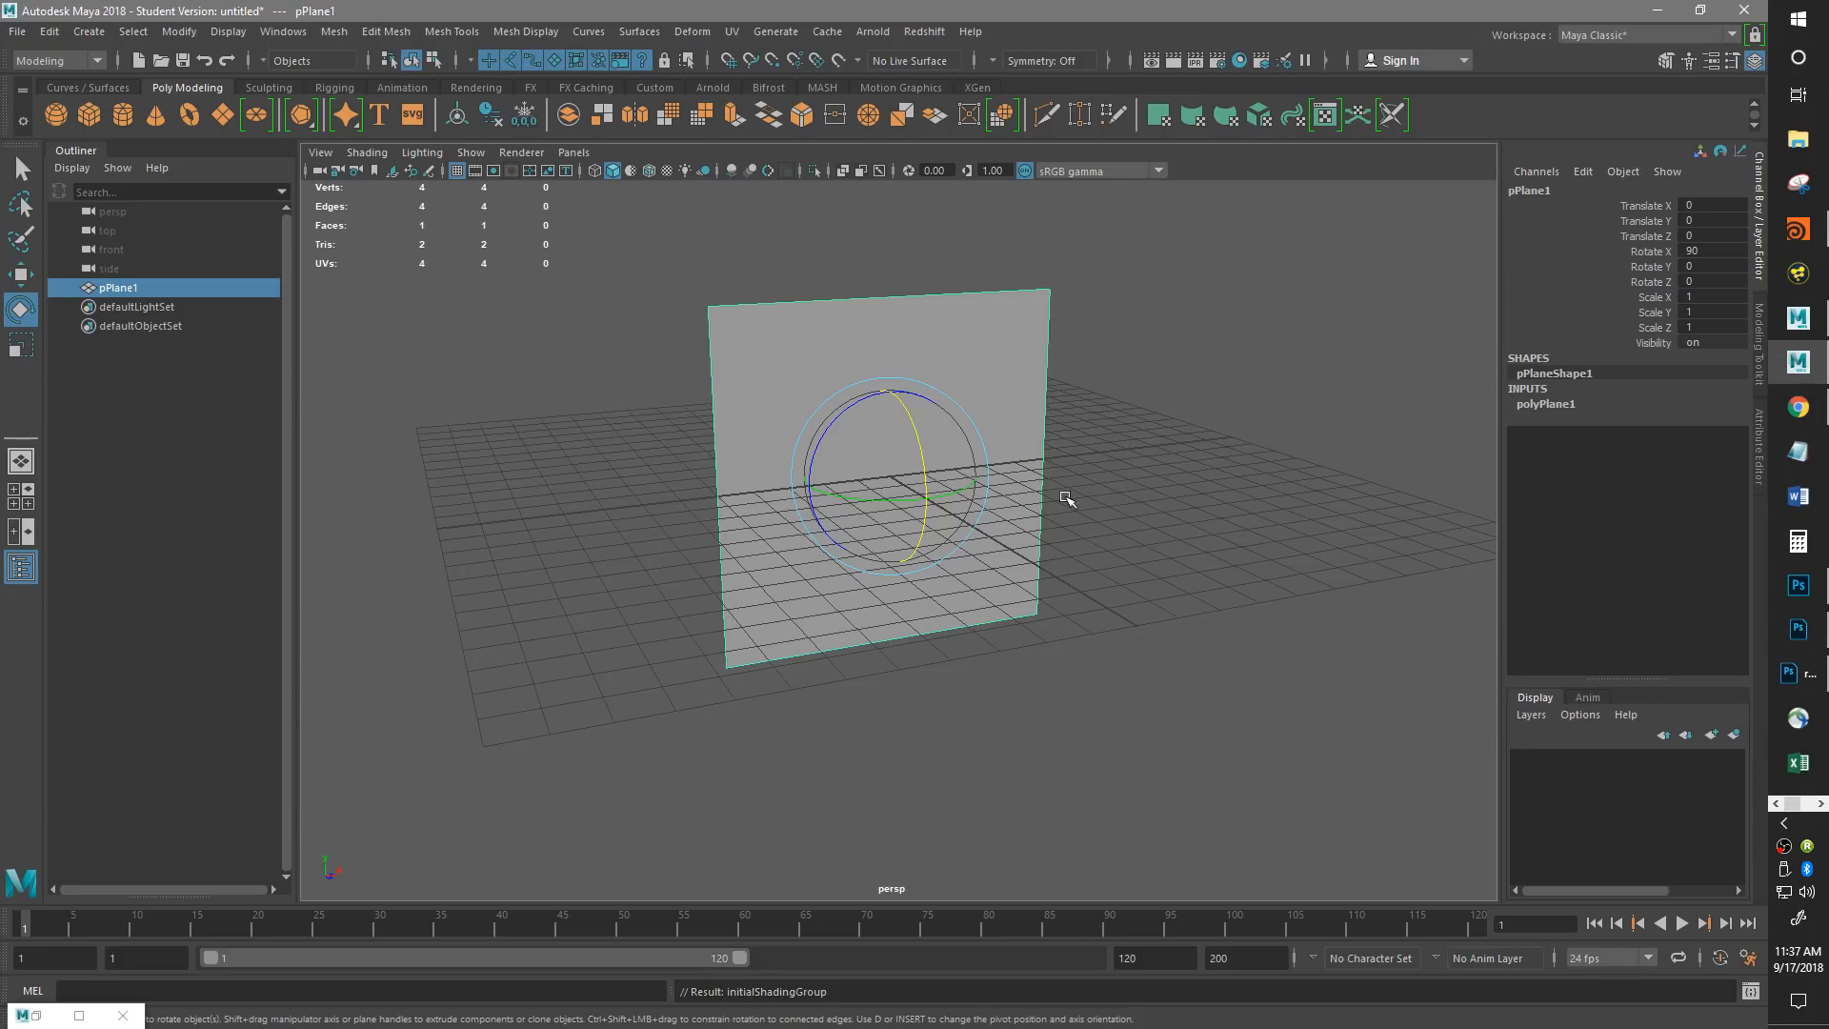
pyautogui.moveTo(1143, 625)
pyautogui.keyDown('alt'); pyautogui.mouseDown()
pyautogui.moveTo(1131, 649)
pyautogui.moveTo(1136, 632)
pyautogui.mouseUp(); pyautogui.keyUp('alt')
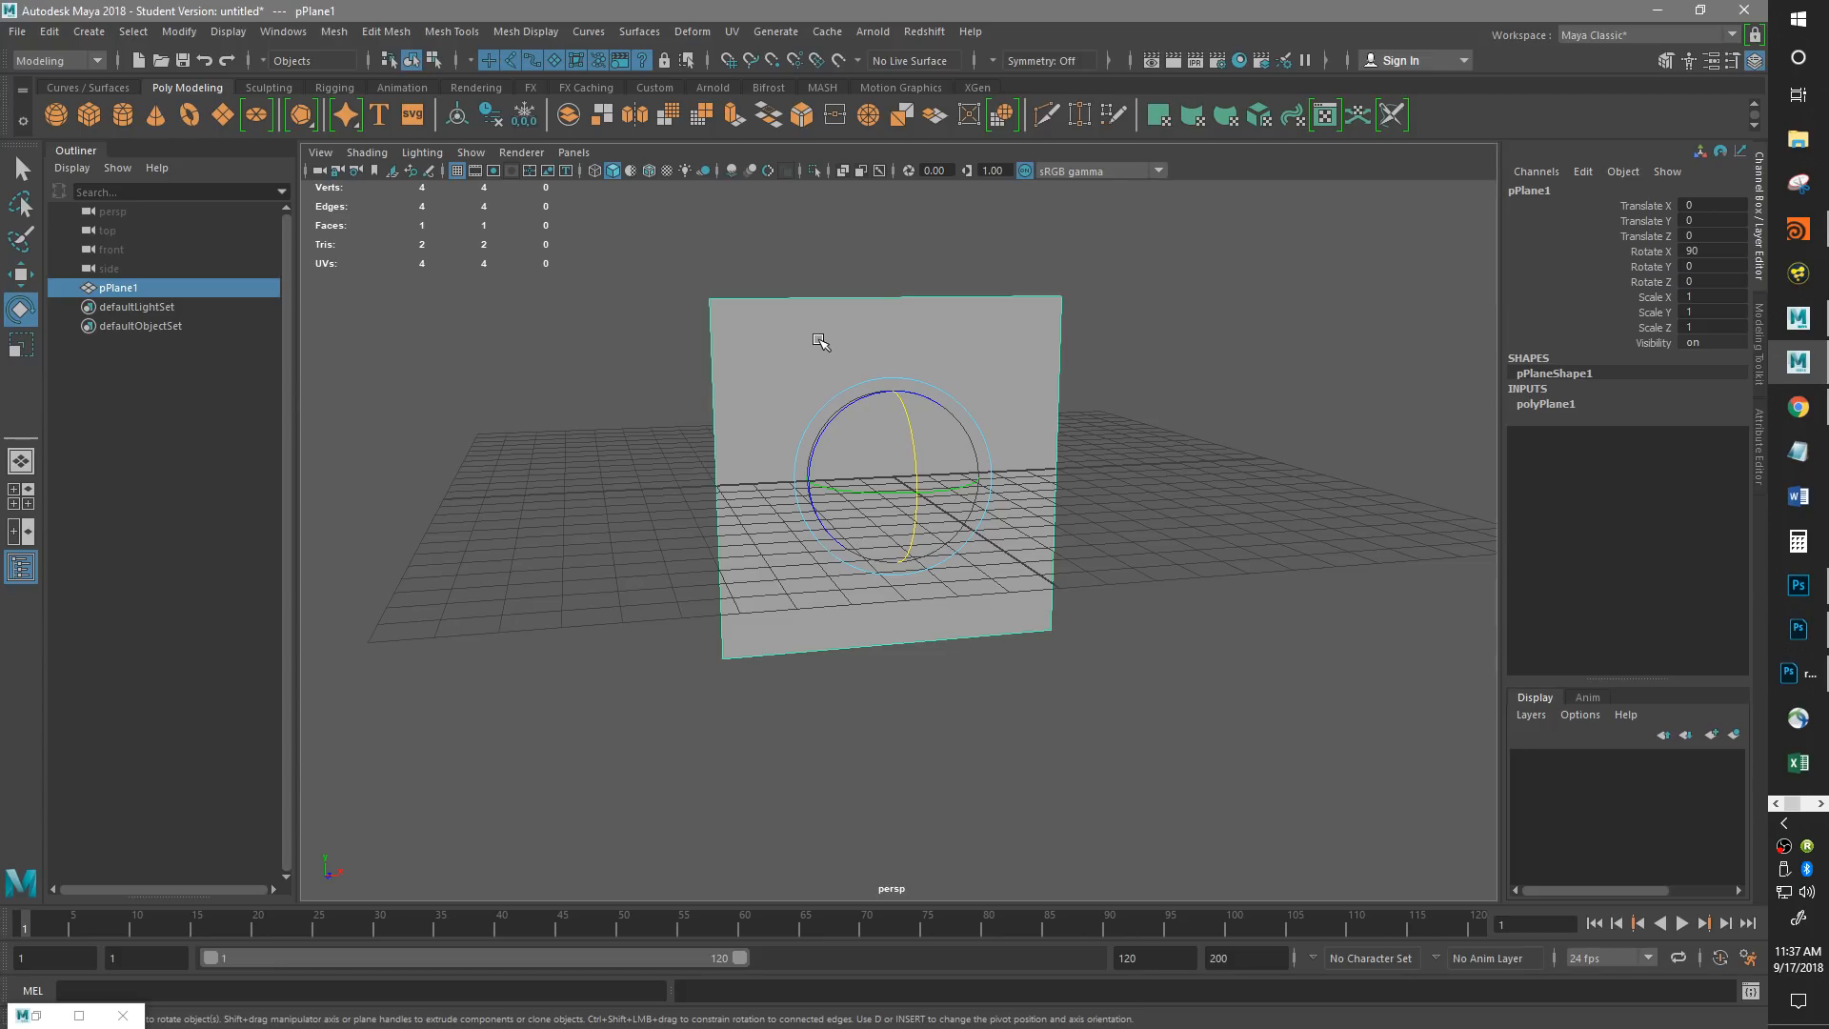
# Turn on textured display in the perspective view to show the reference photo on the plane.
pyautogui.press('6')
pyautogui.moveTo(1181, 621)
pyautogui.keyDown('alt'); pyautogui.mouseDown()
pyautogui.moveTo(1162, 645)
pyautogui.moveTo(1220, 747)
pyautogui.moveTo(1147, 629)
pyautogui.mouseUp(); pyautogui.keyUp('alt')
pyautogui.keyDown('alt'); pyautogui.moveTo(881, 652); pyautogui.dragTo(979, 702); pyautogui.keyUp('alt')
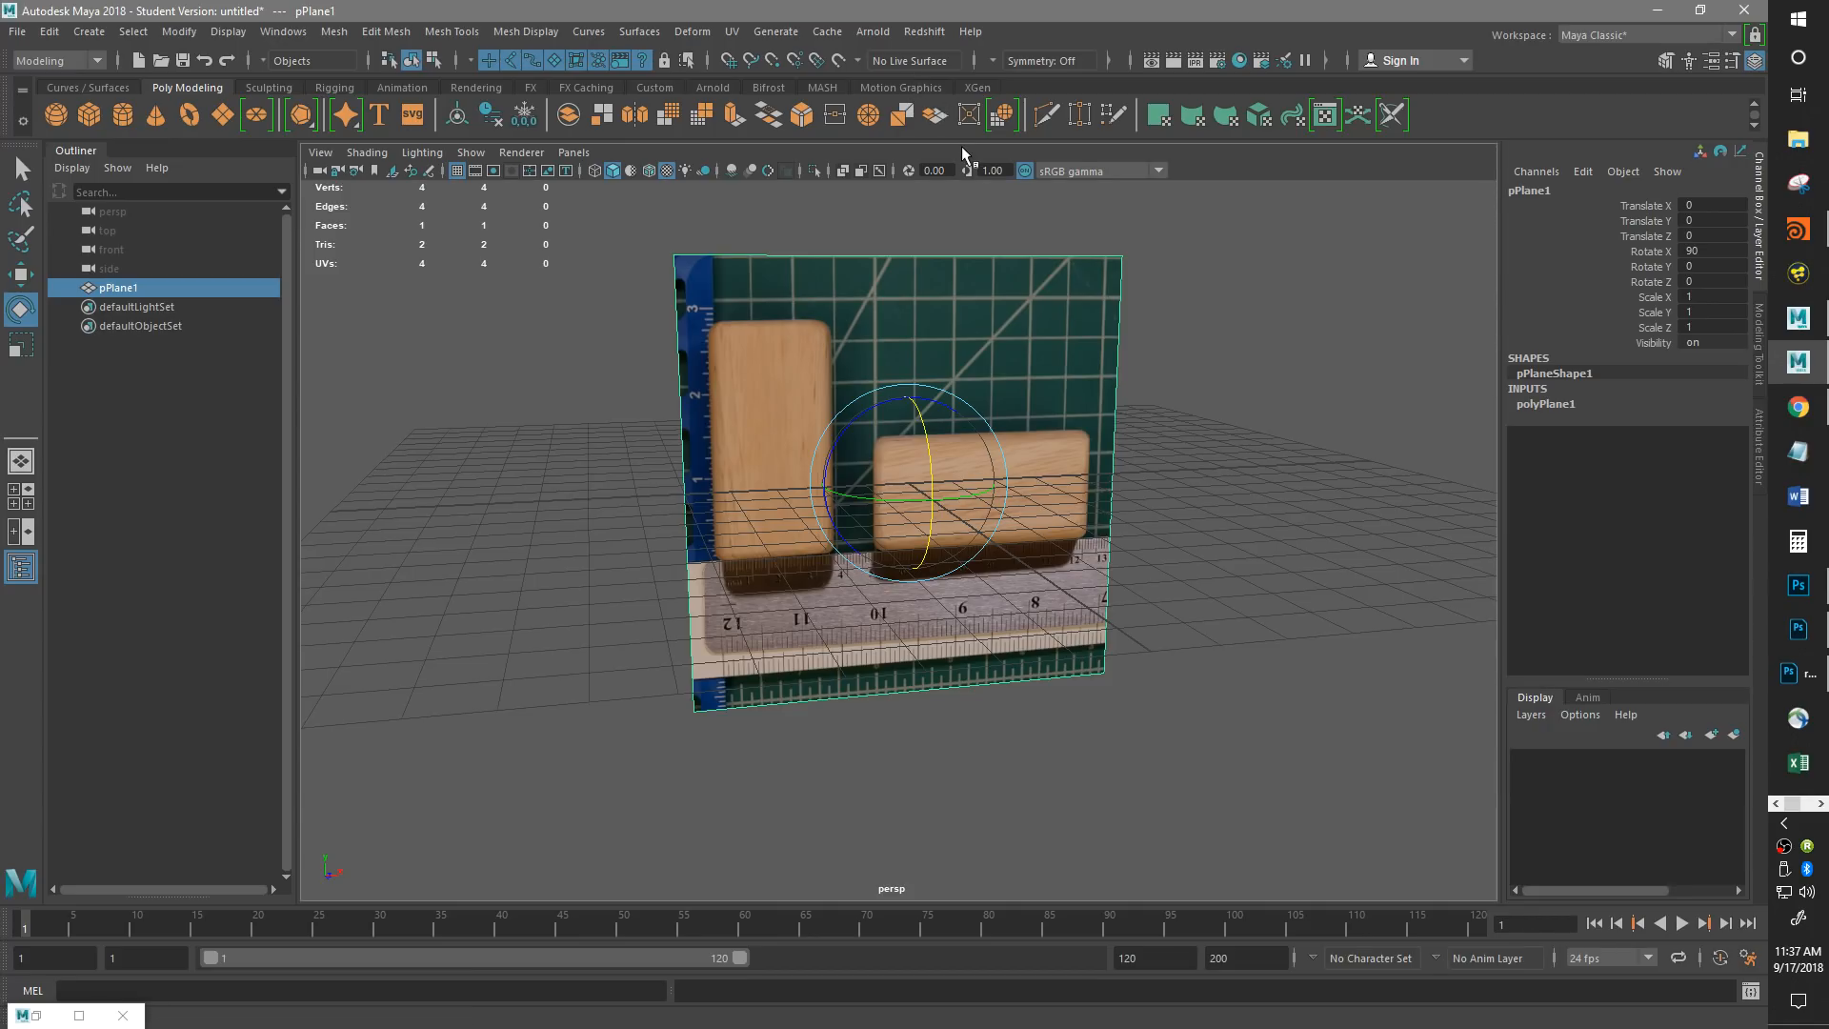
# Compare the plane in shaded, wireframe, textured and lit display modes, and return to textured display.
pyautogui.press('5')
pyautogui.press('4')
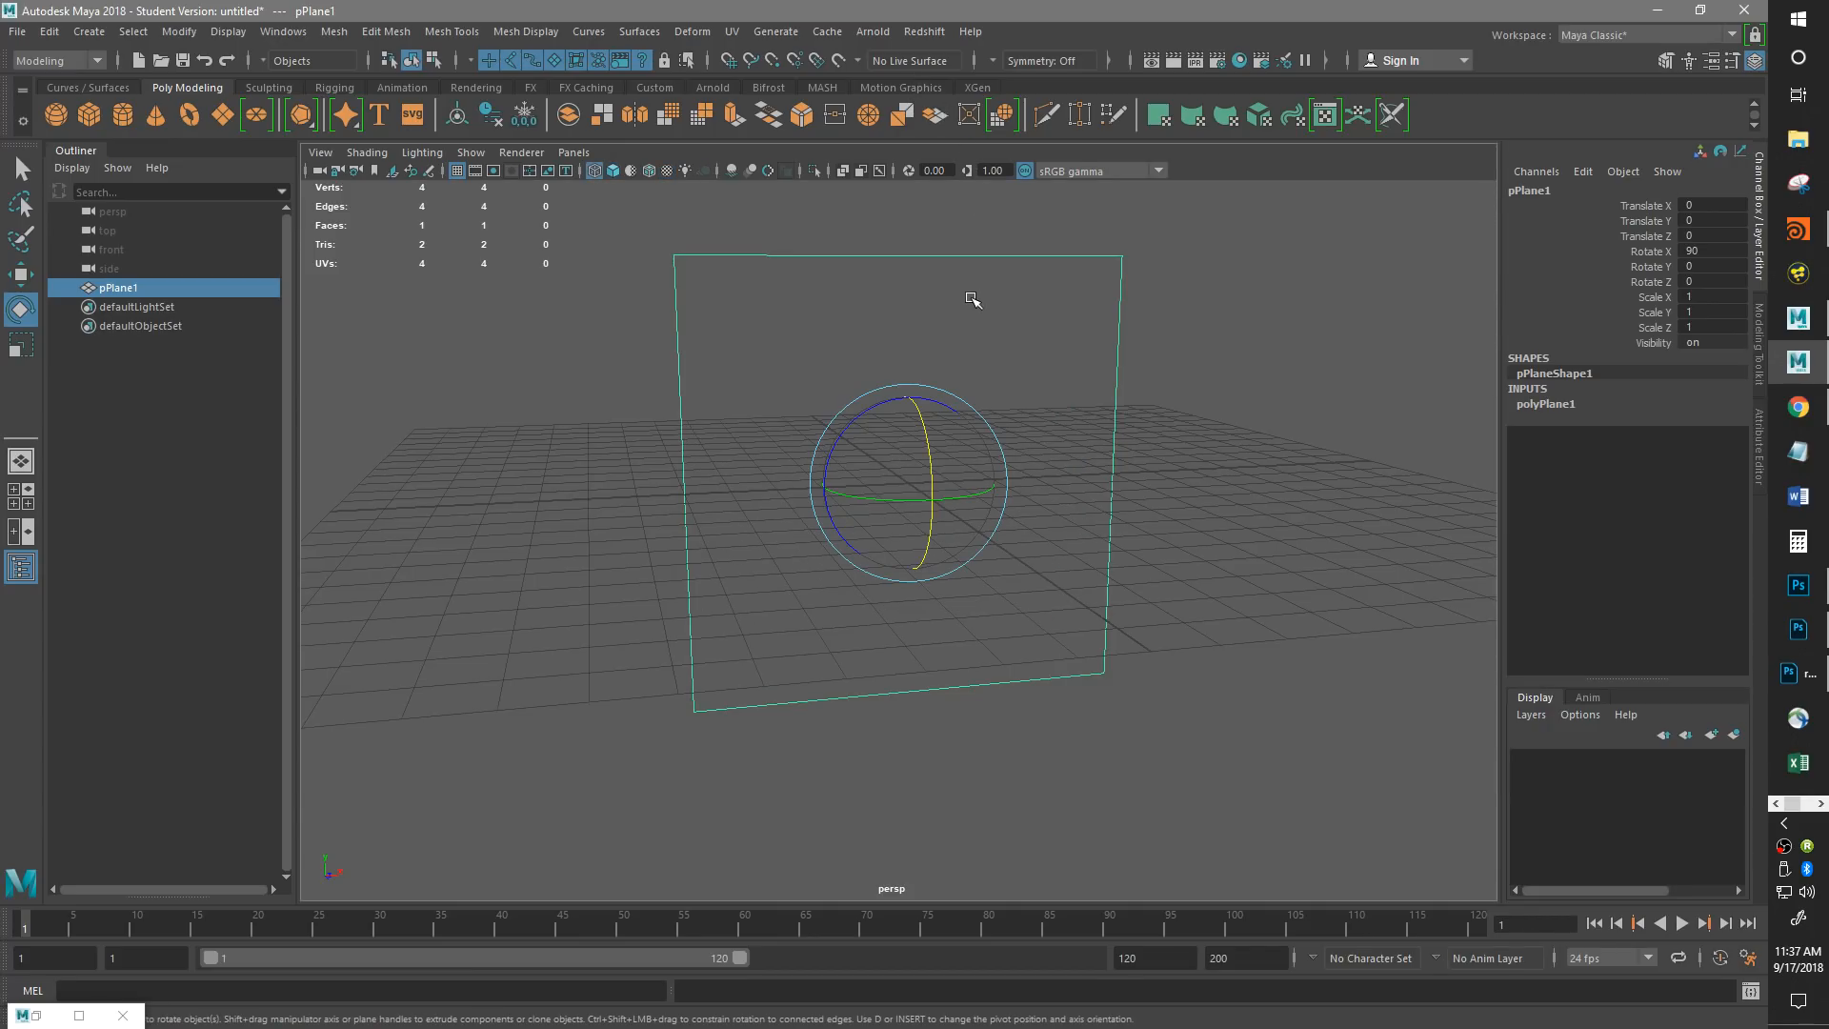
pyautogui.press('5')
pyautogui.press('6')
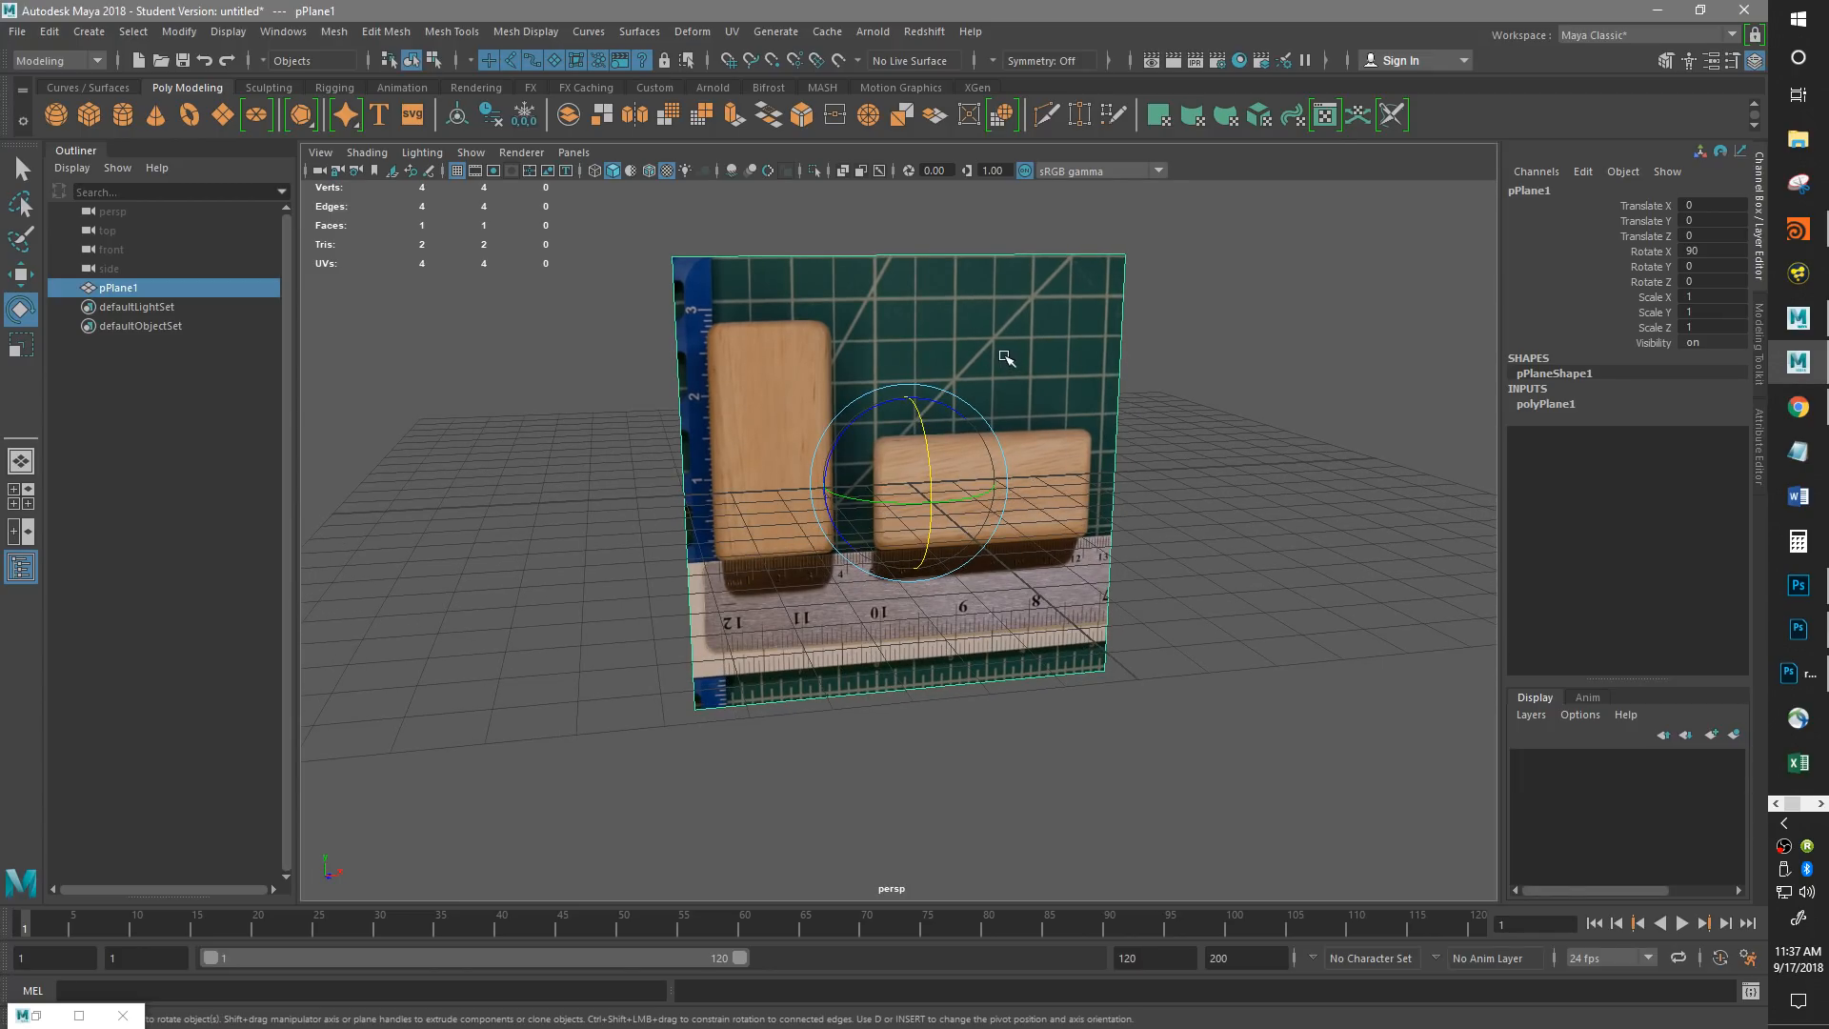
pyautogui.press('7')
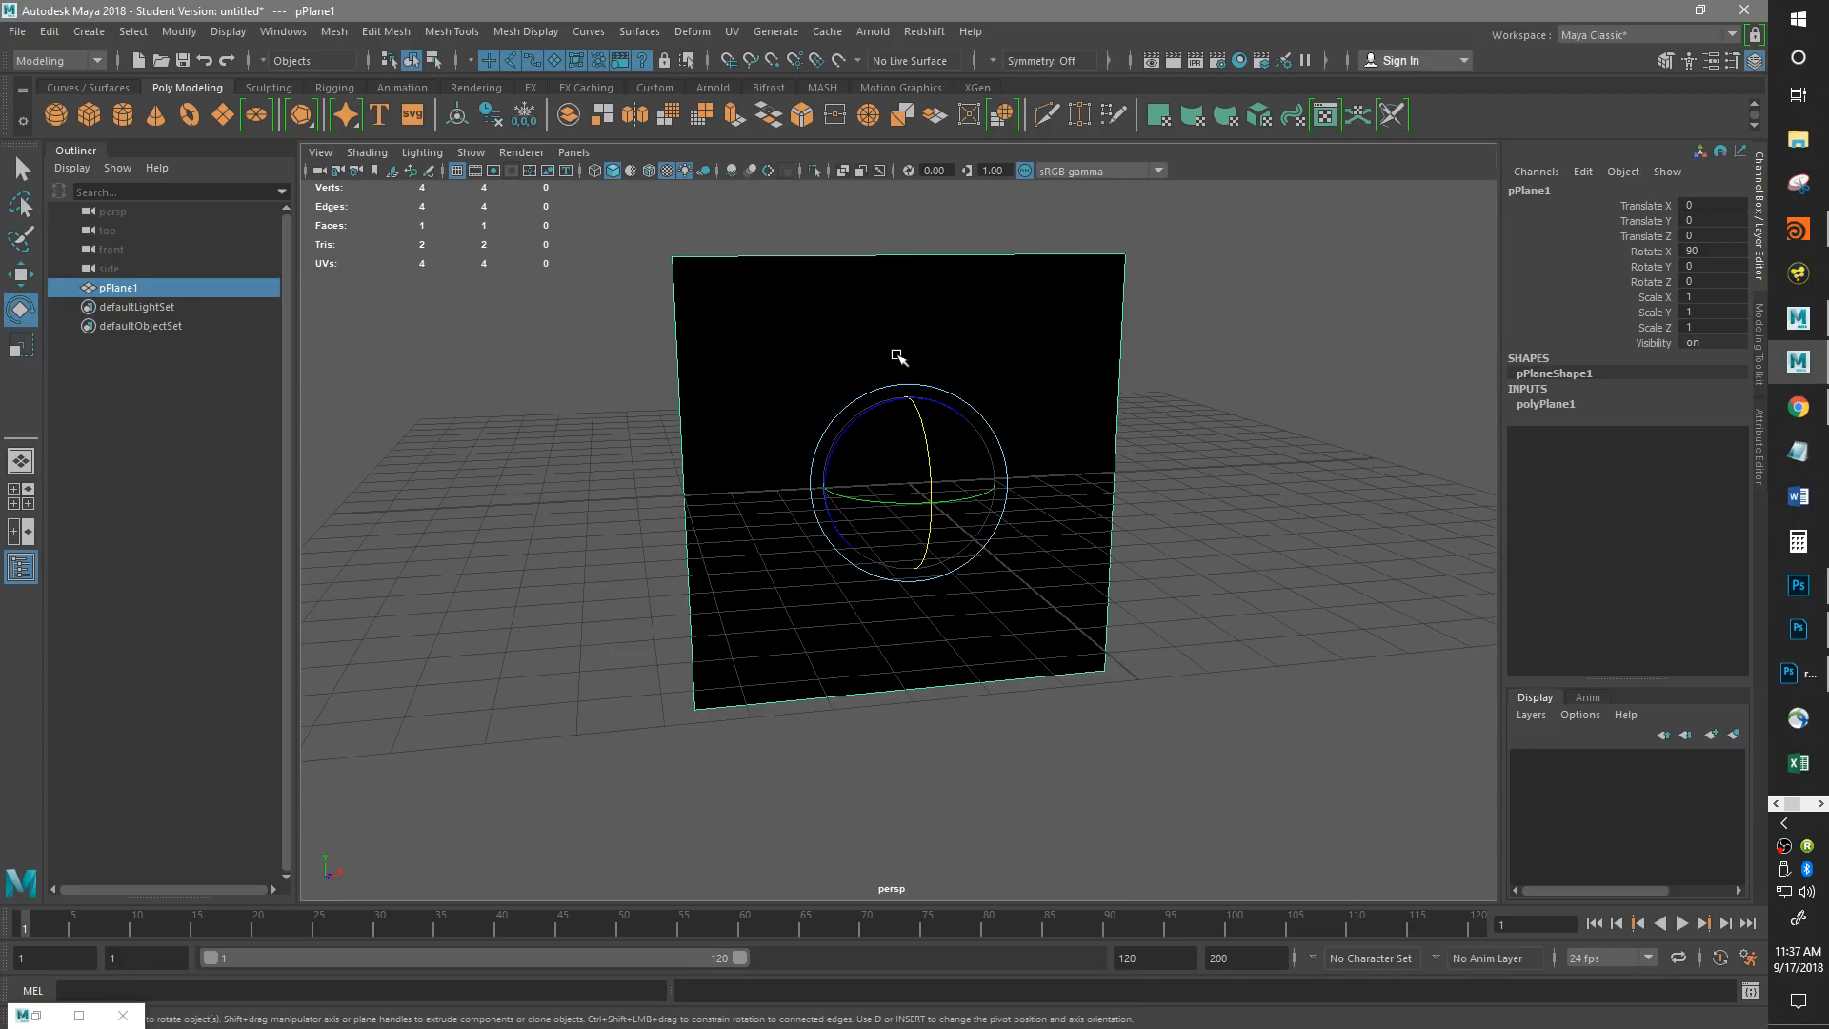
pyautogui.press('6')
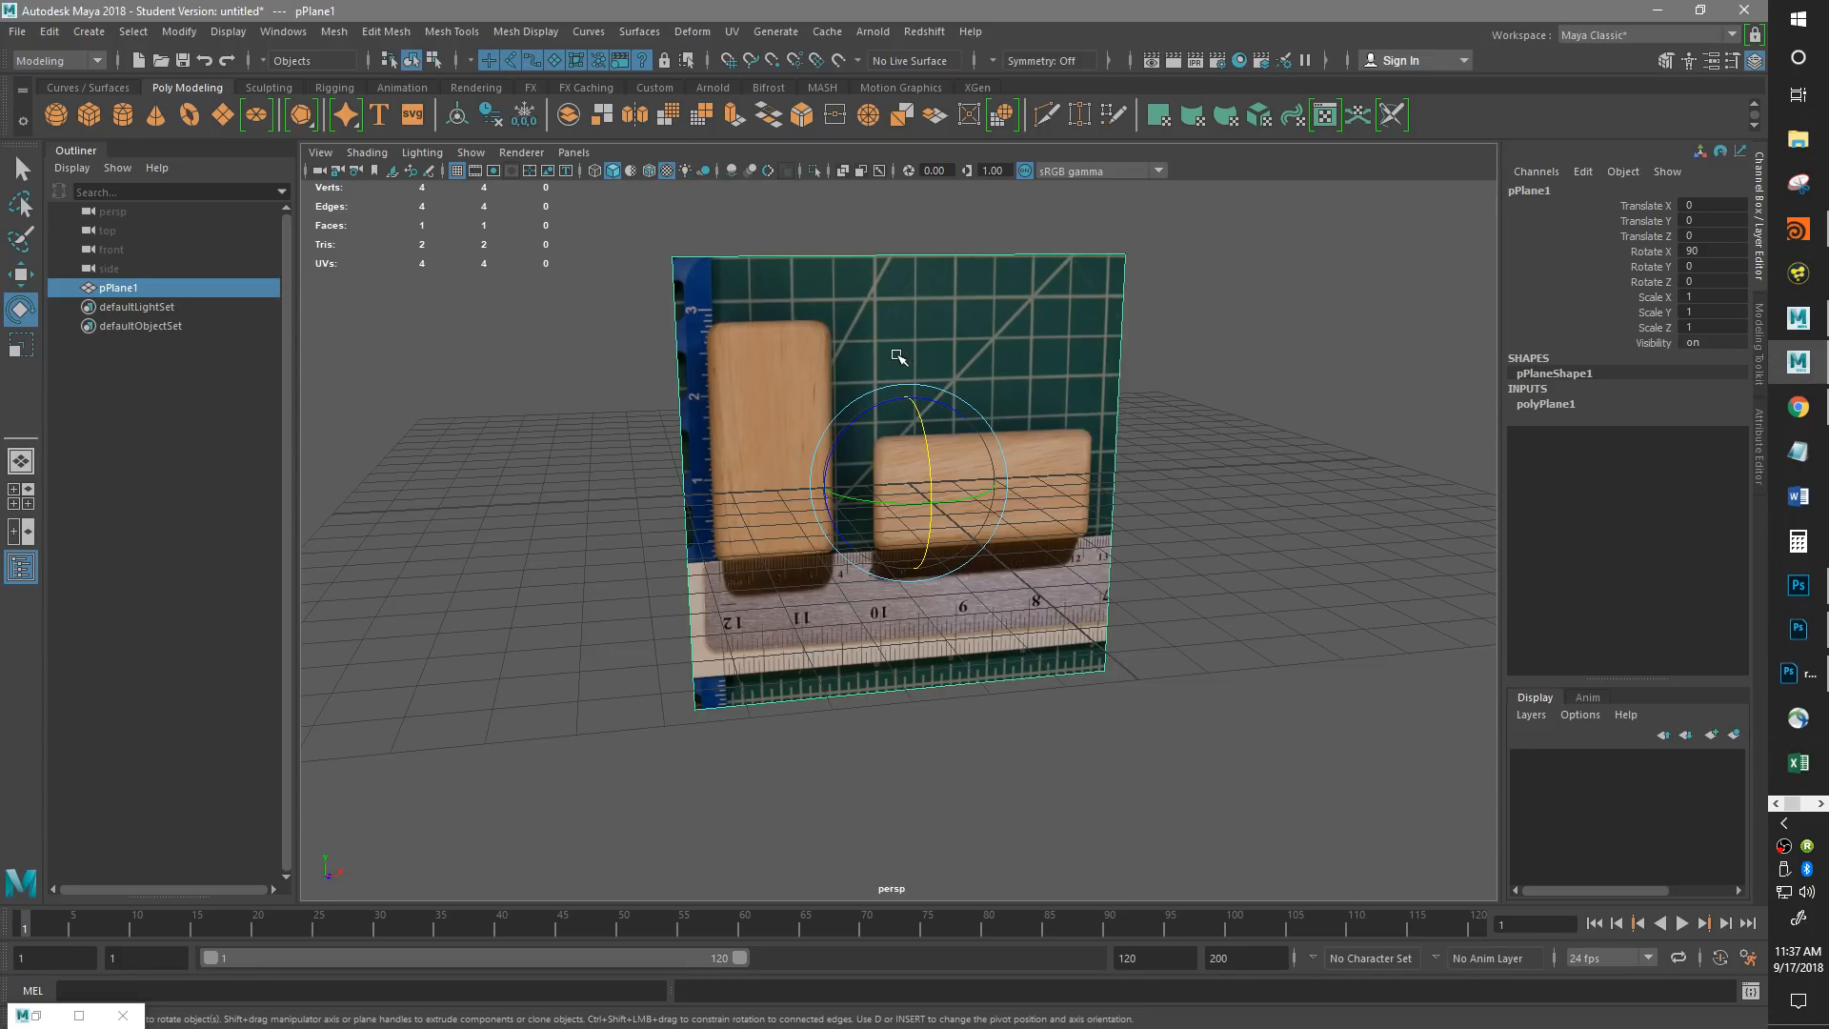
pyautogui.keyDown('alt'); pyautogui.moveTo(754, 345); pyautogui.dragTo(781, 364); pyautogui.keyUp('alt')
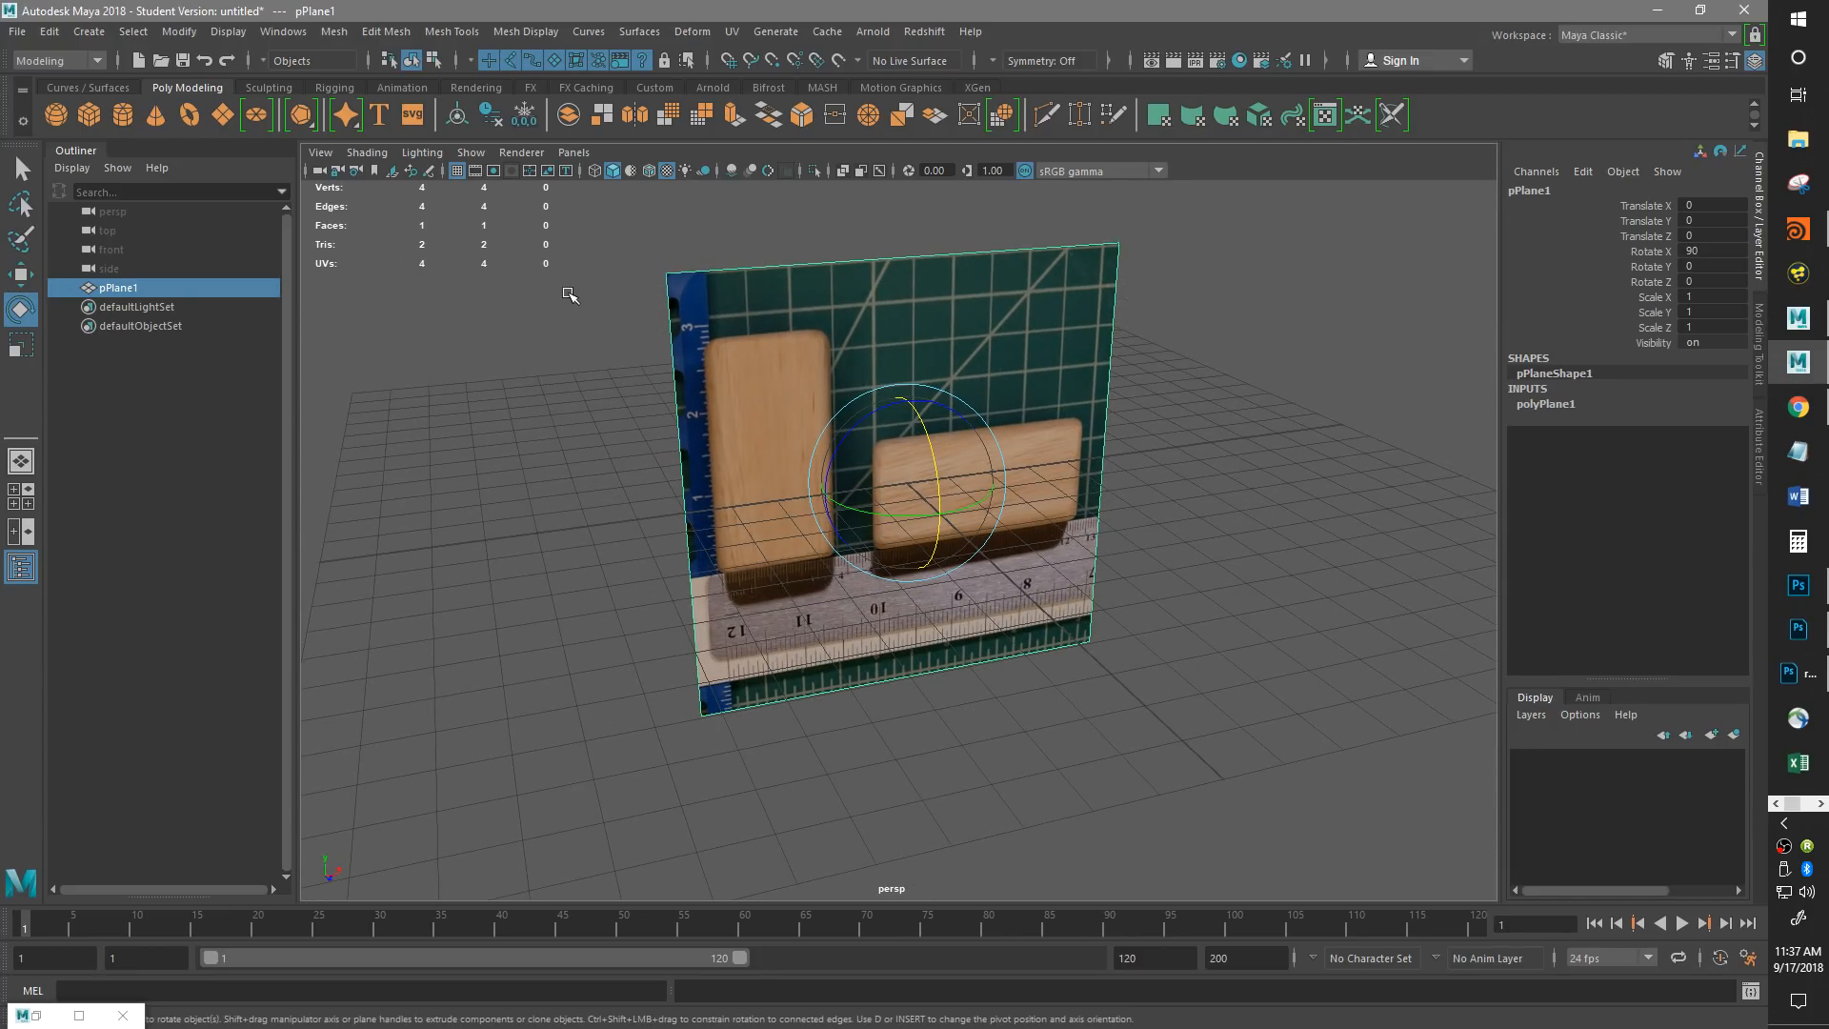
# Reopen the Hypershade, create a new Lambert material below the lambert1 network, and space its node away from its shading group.
pyautogui.click(1239, 60)
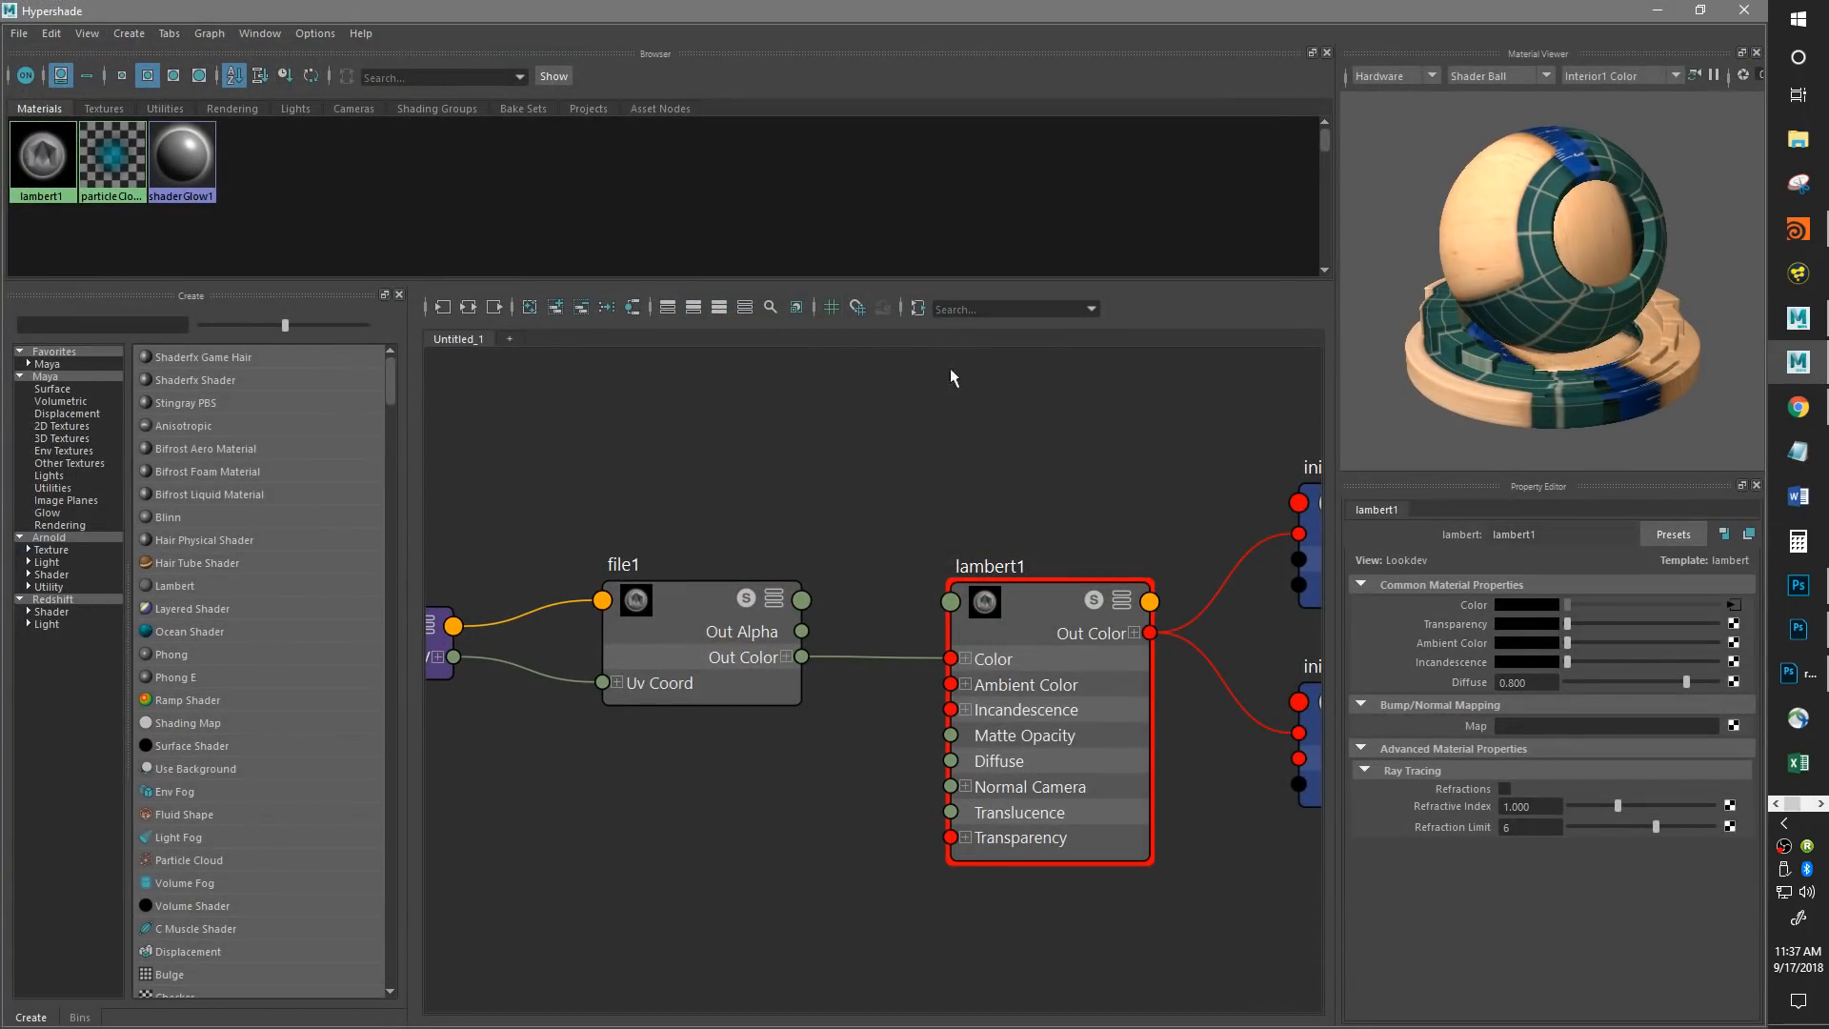
pyautogui.keyDown('alt'); pyautogui.moveTo(1016, 553); pyautogui.dragTo(995, 561, button='middle'); pyautogui.keyUp('alt')
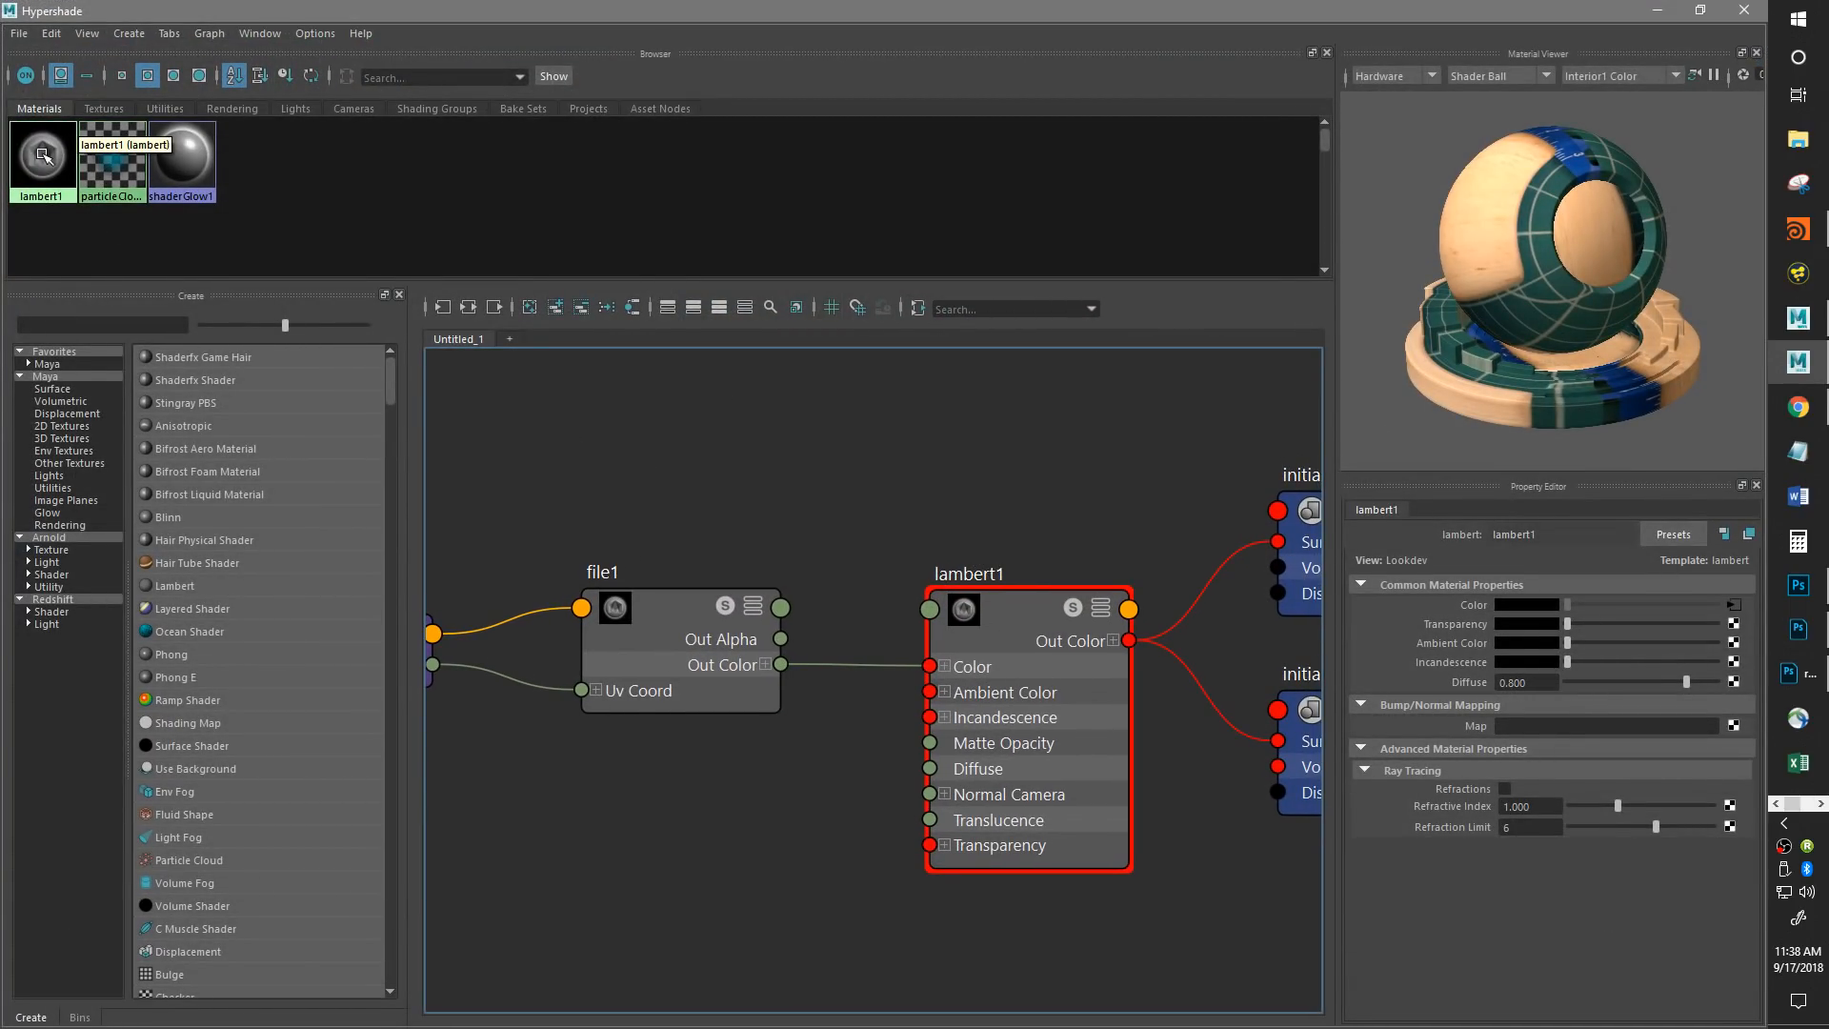
pyautogui.scroll(-5, 752, 602)
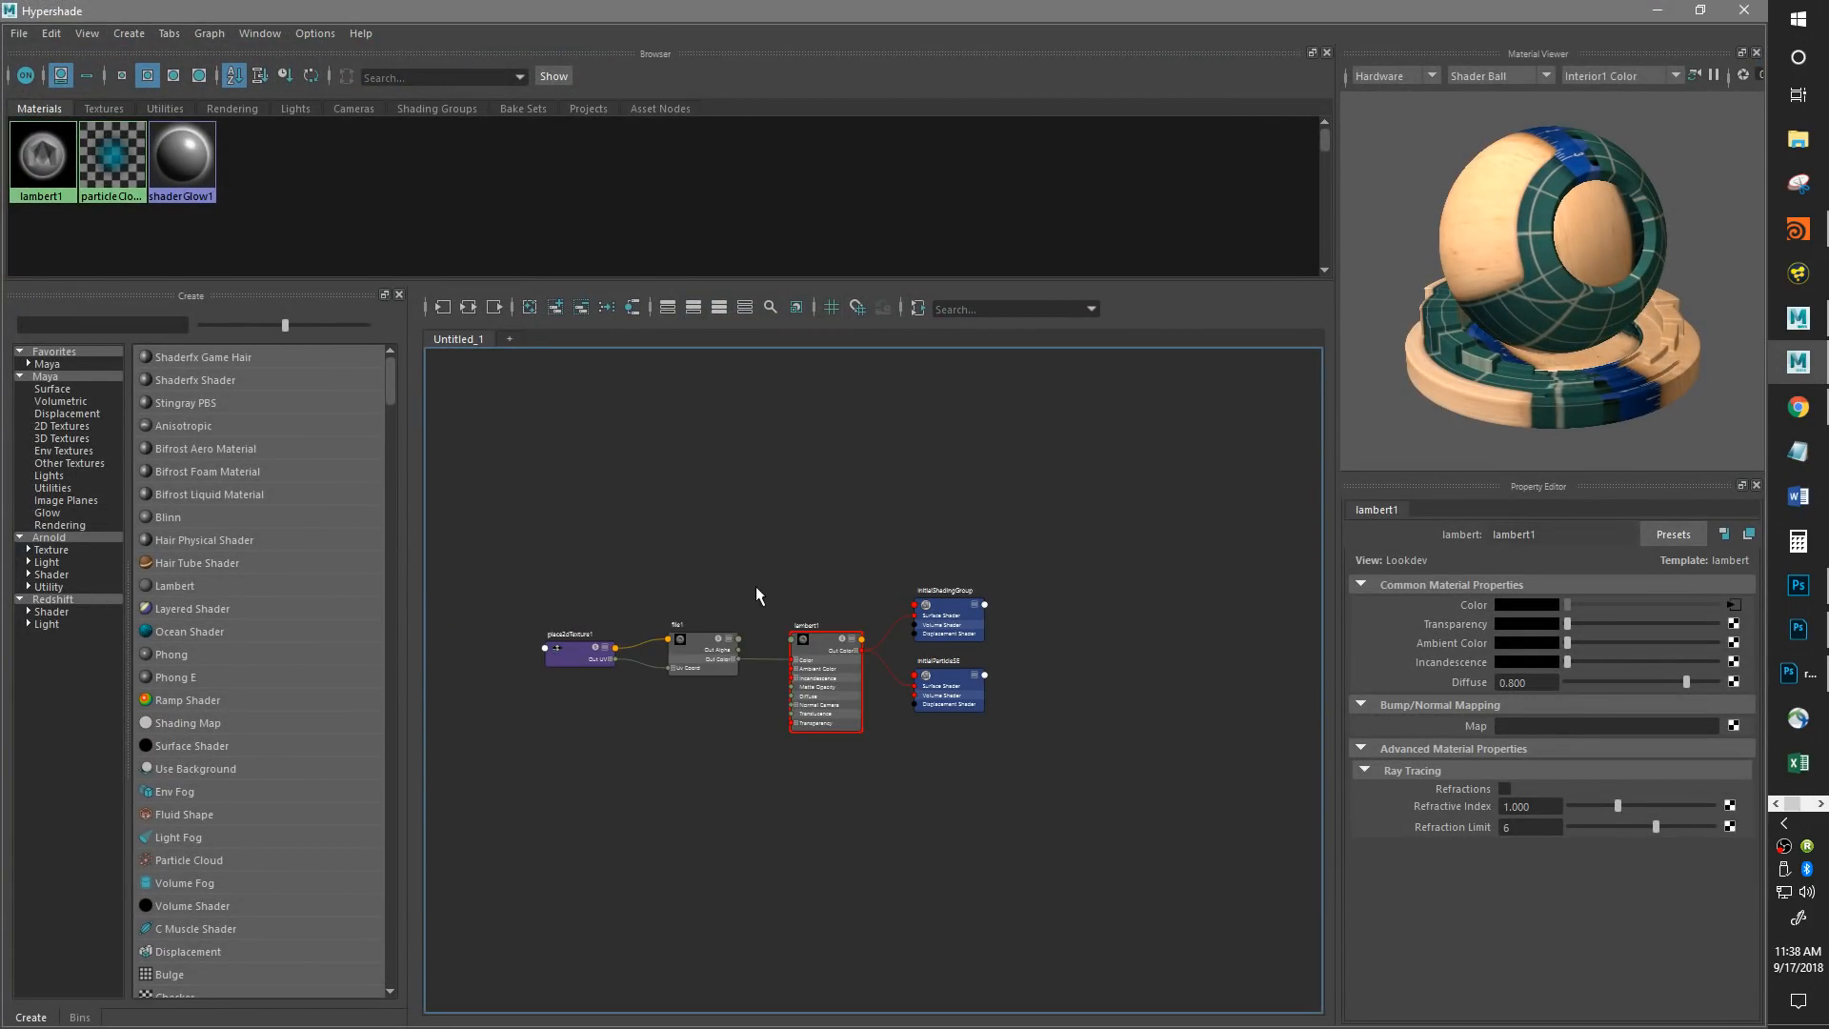
pyautogui.keyDown('alt'); pyautogui.moveTo(750, 587); pyautogui.dragTo(883, 515, button='middle'); pyautogui.keyUp('alt')
pyautogui.scroll(5, 883, 514)
pyautogui.scroll(-3, 883, 515)
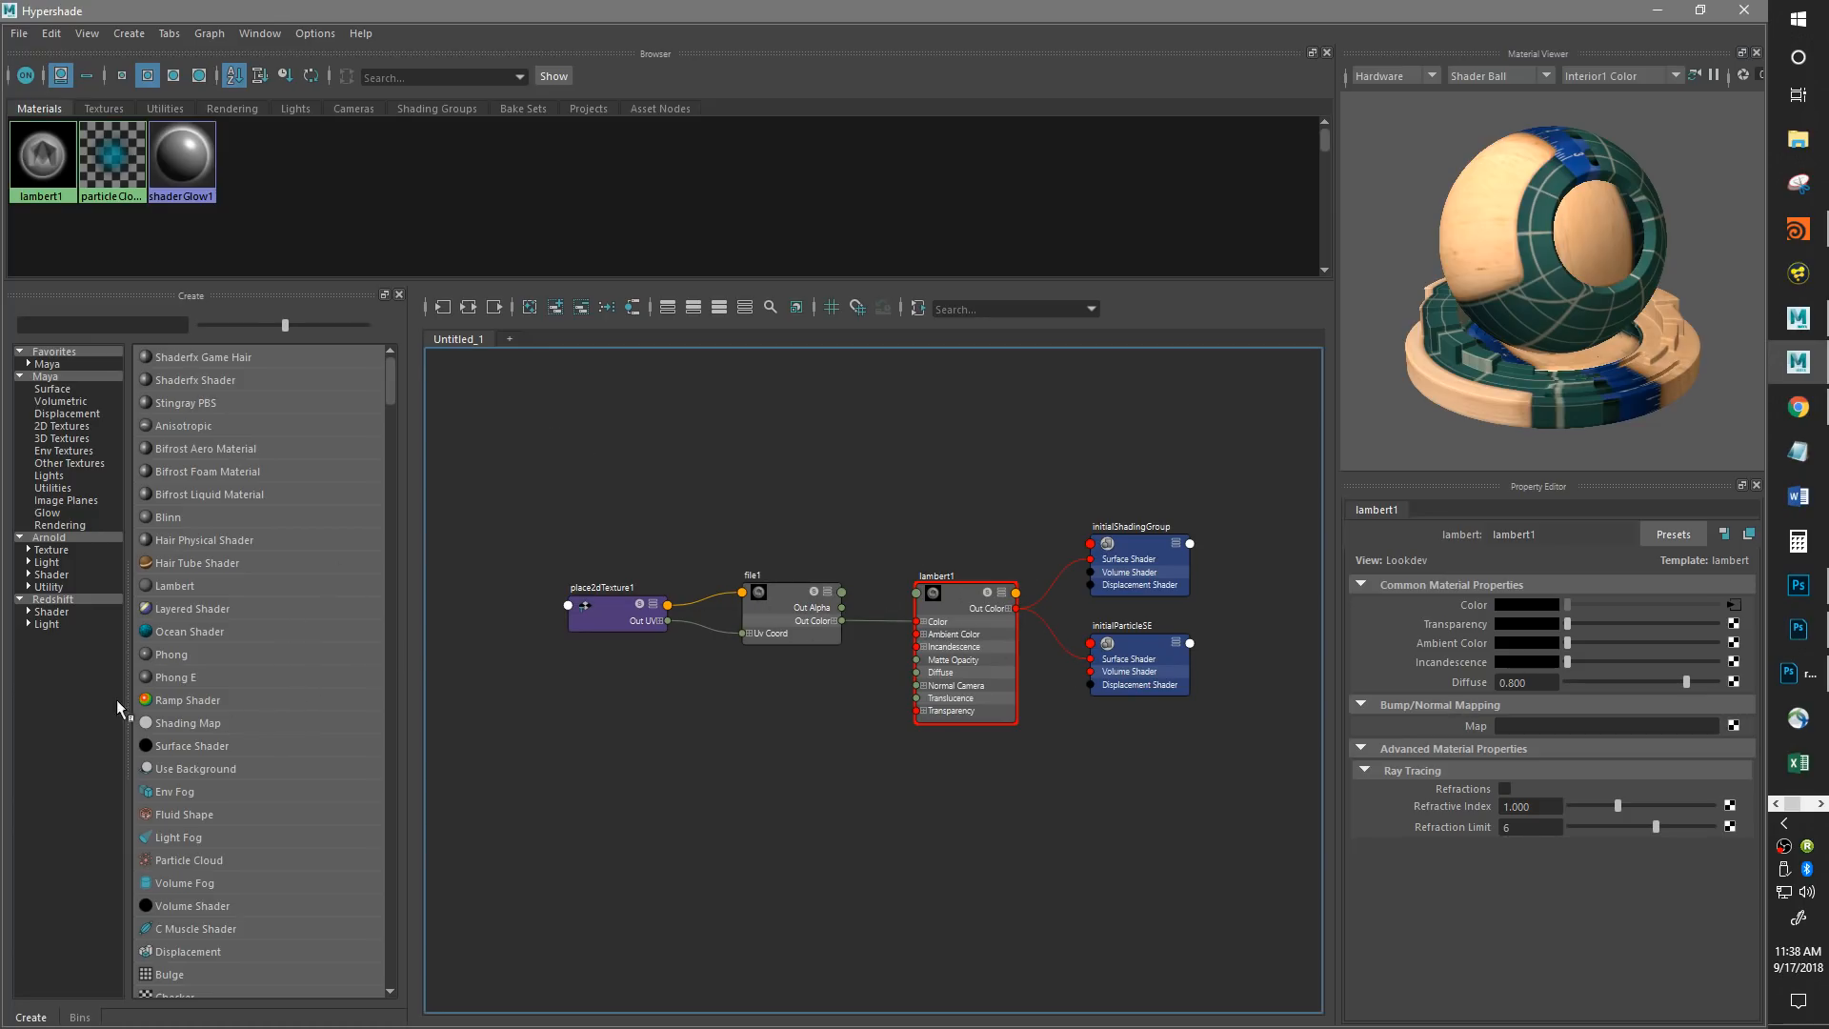
pyautogui.click(207, 585)
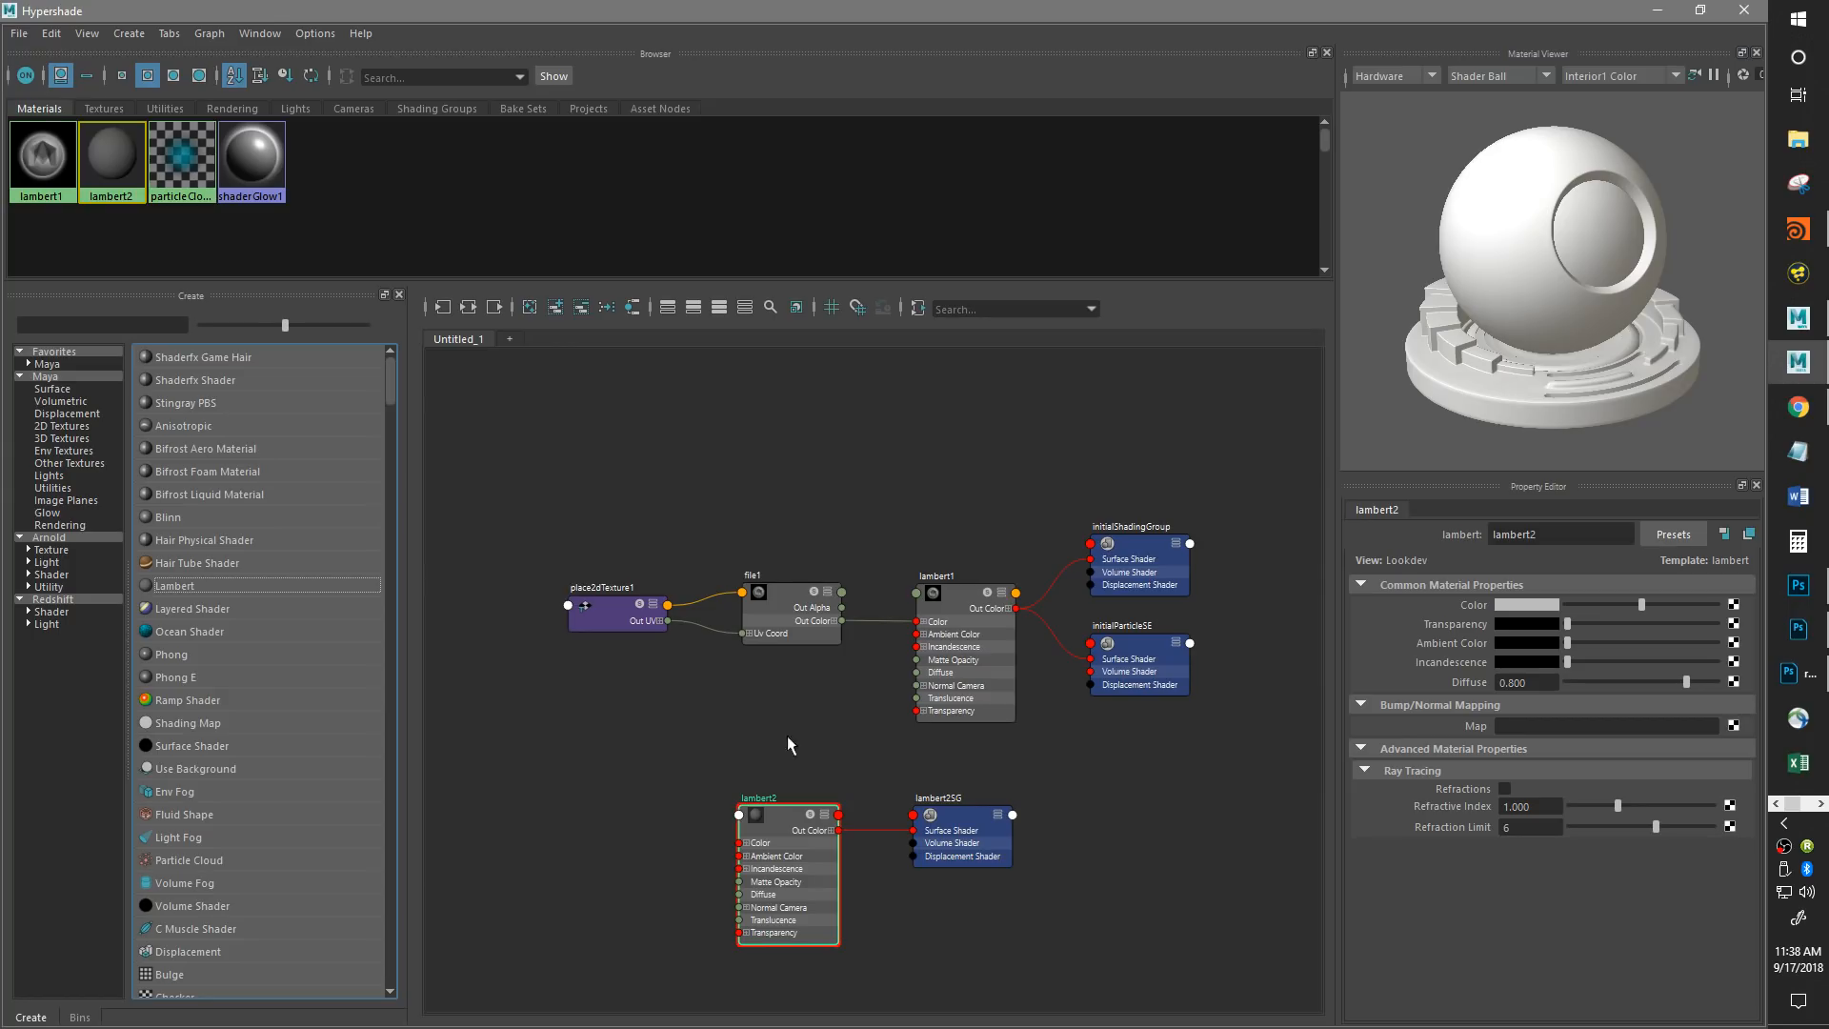
pyautogui.moveTo(788, 739); pyautogui.dragTo(772, 666, button='middle')
pyautogui.moveTo(766, 745); pyautogui.dragTo(737, 732)
pyautogui.click(947, 735)
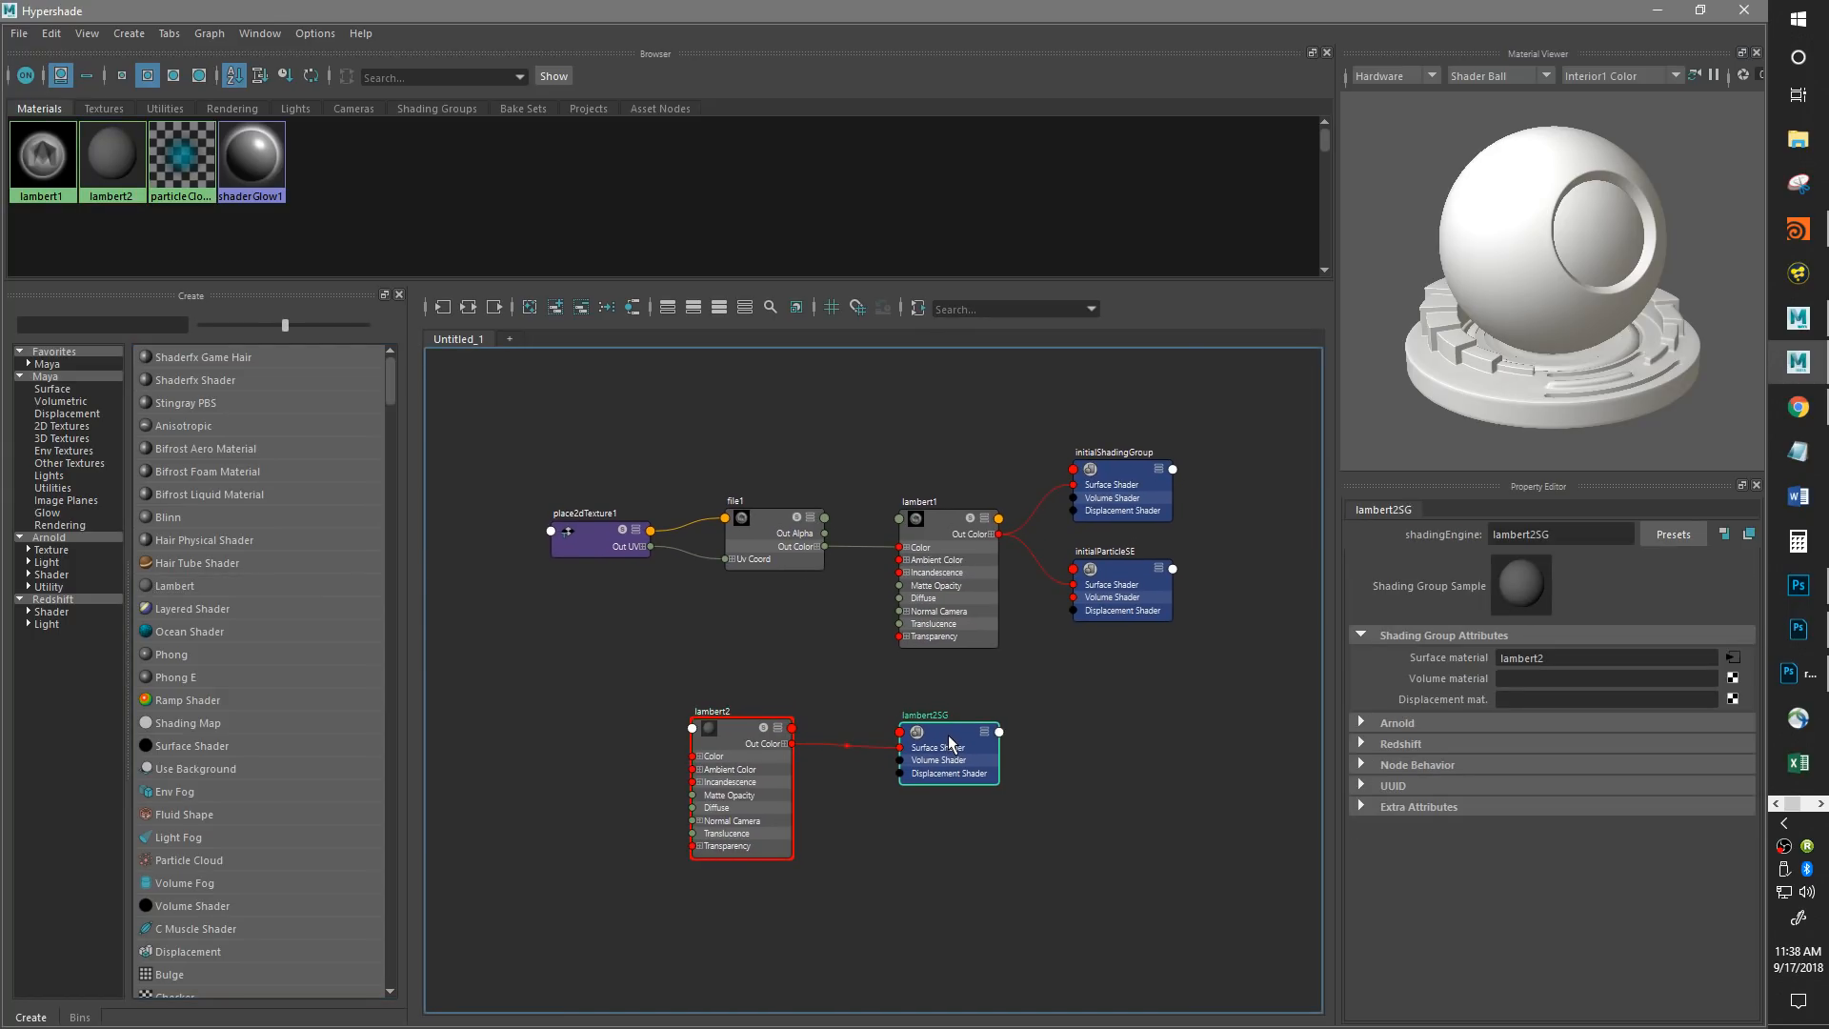
# Rename the new Lambert material as m_ref_unitblock.
pyautogui.click(734, 741)
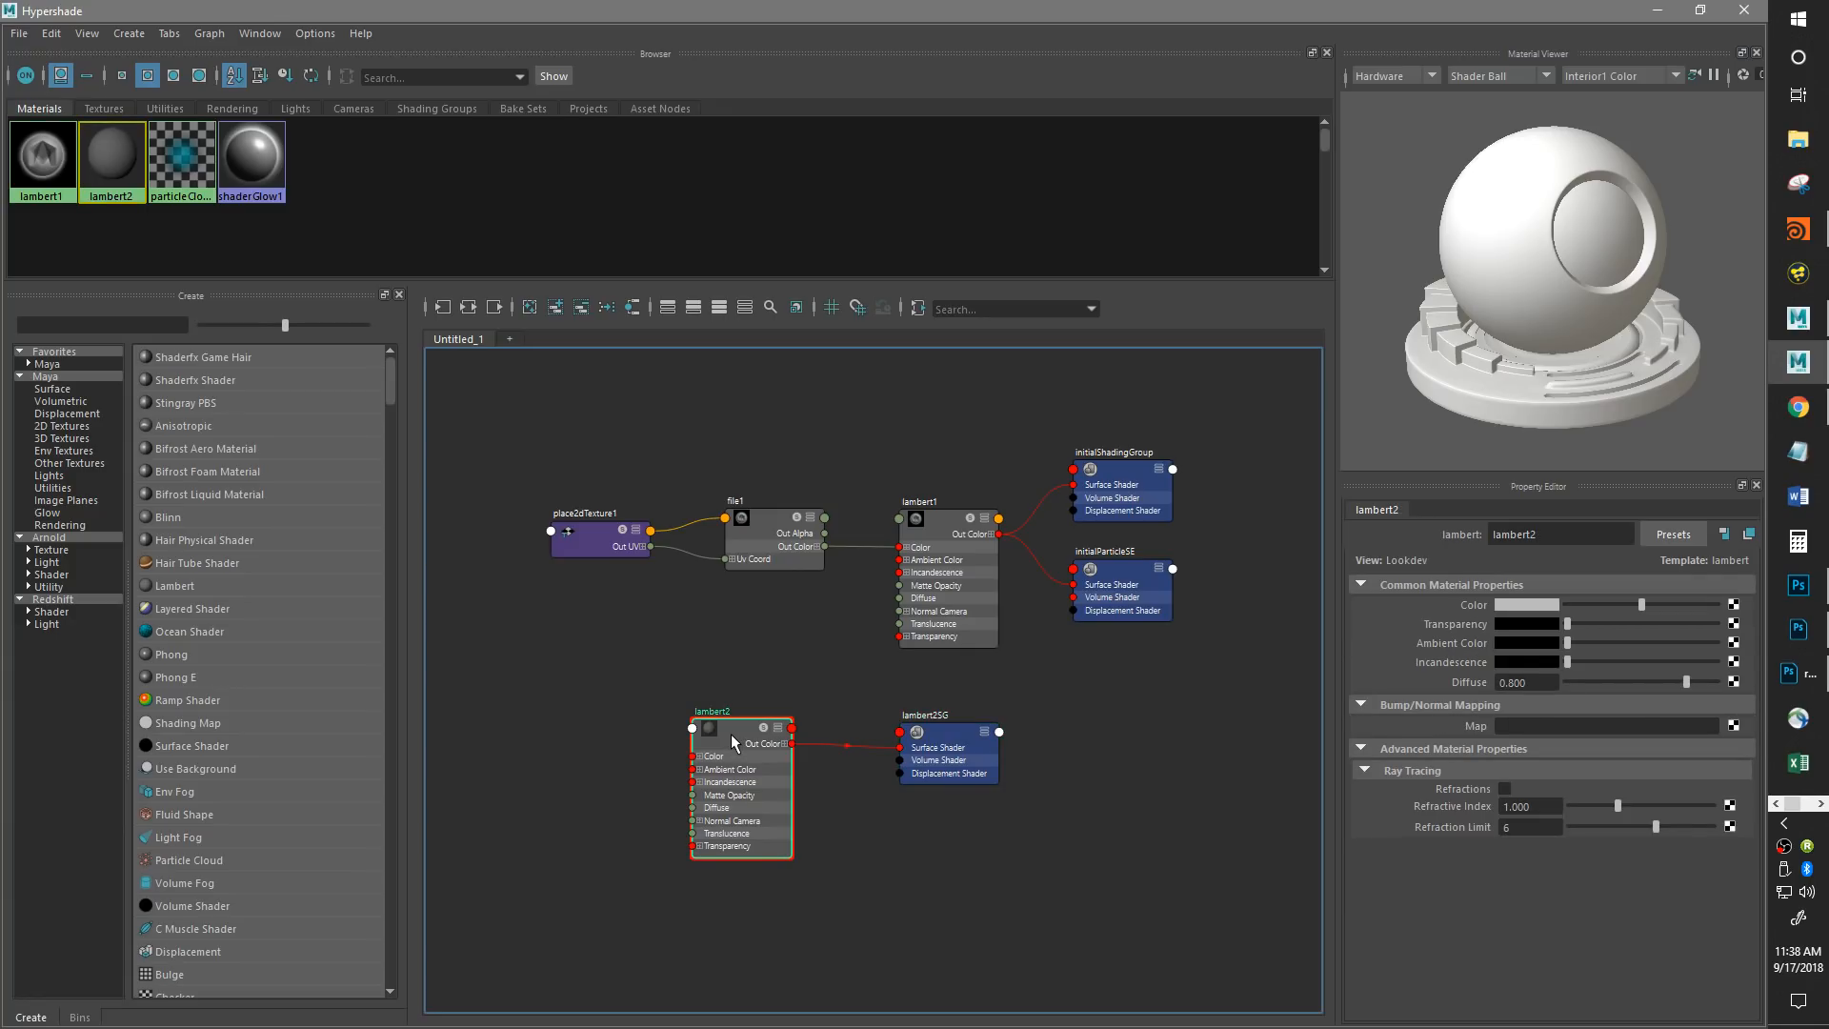
pyautogui.moveTo(1547, 539); pyautogui.dragTo(1452, 570)
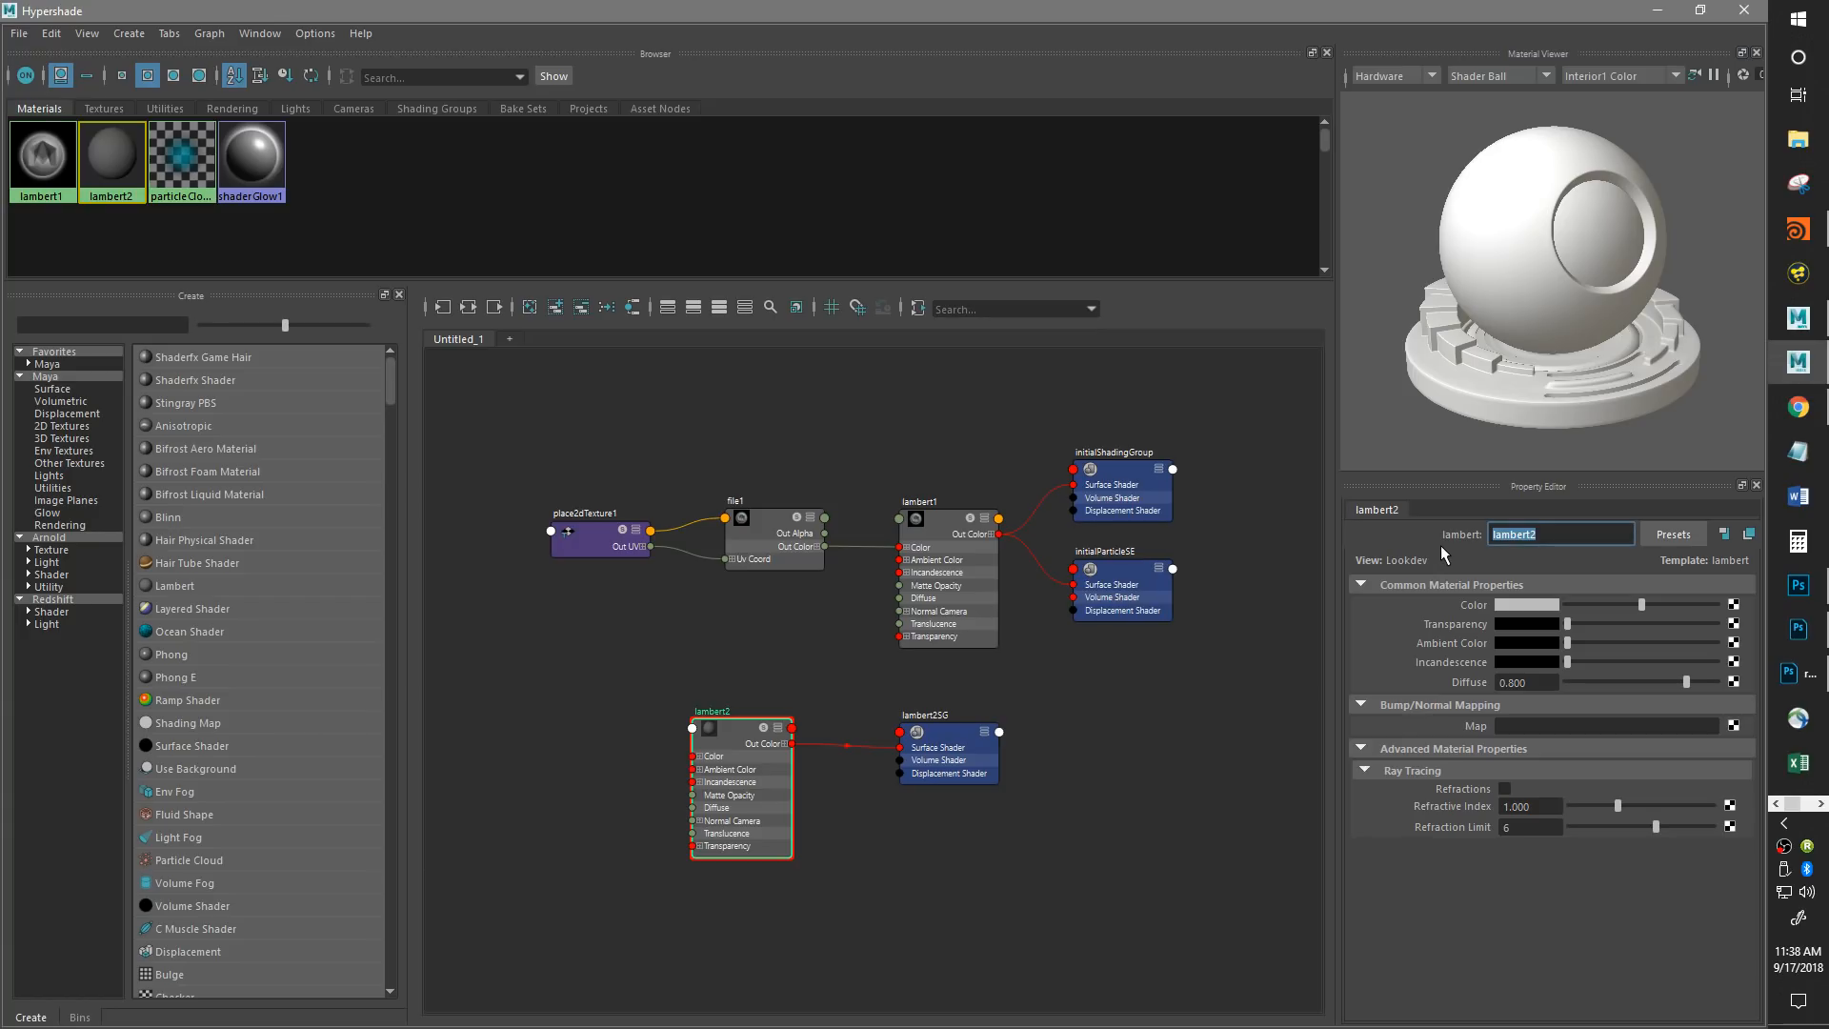
pyautogui.write('m_ref_unitblock')
pyautogui.press('Return')
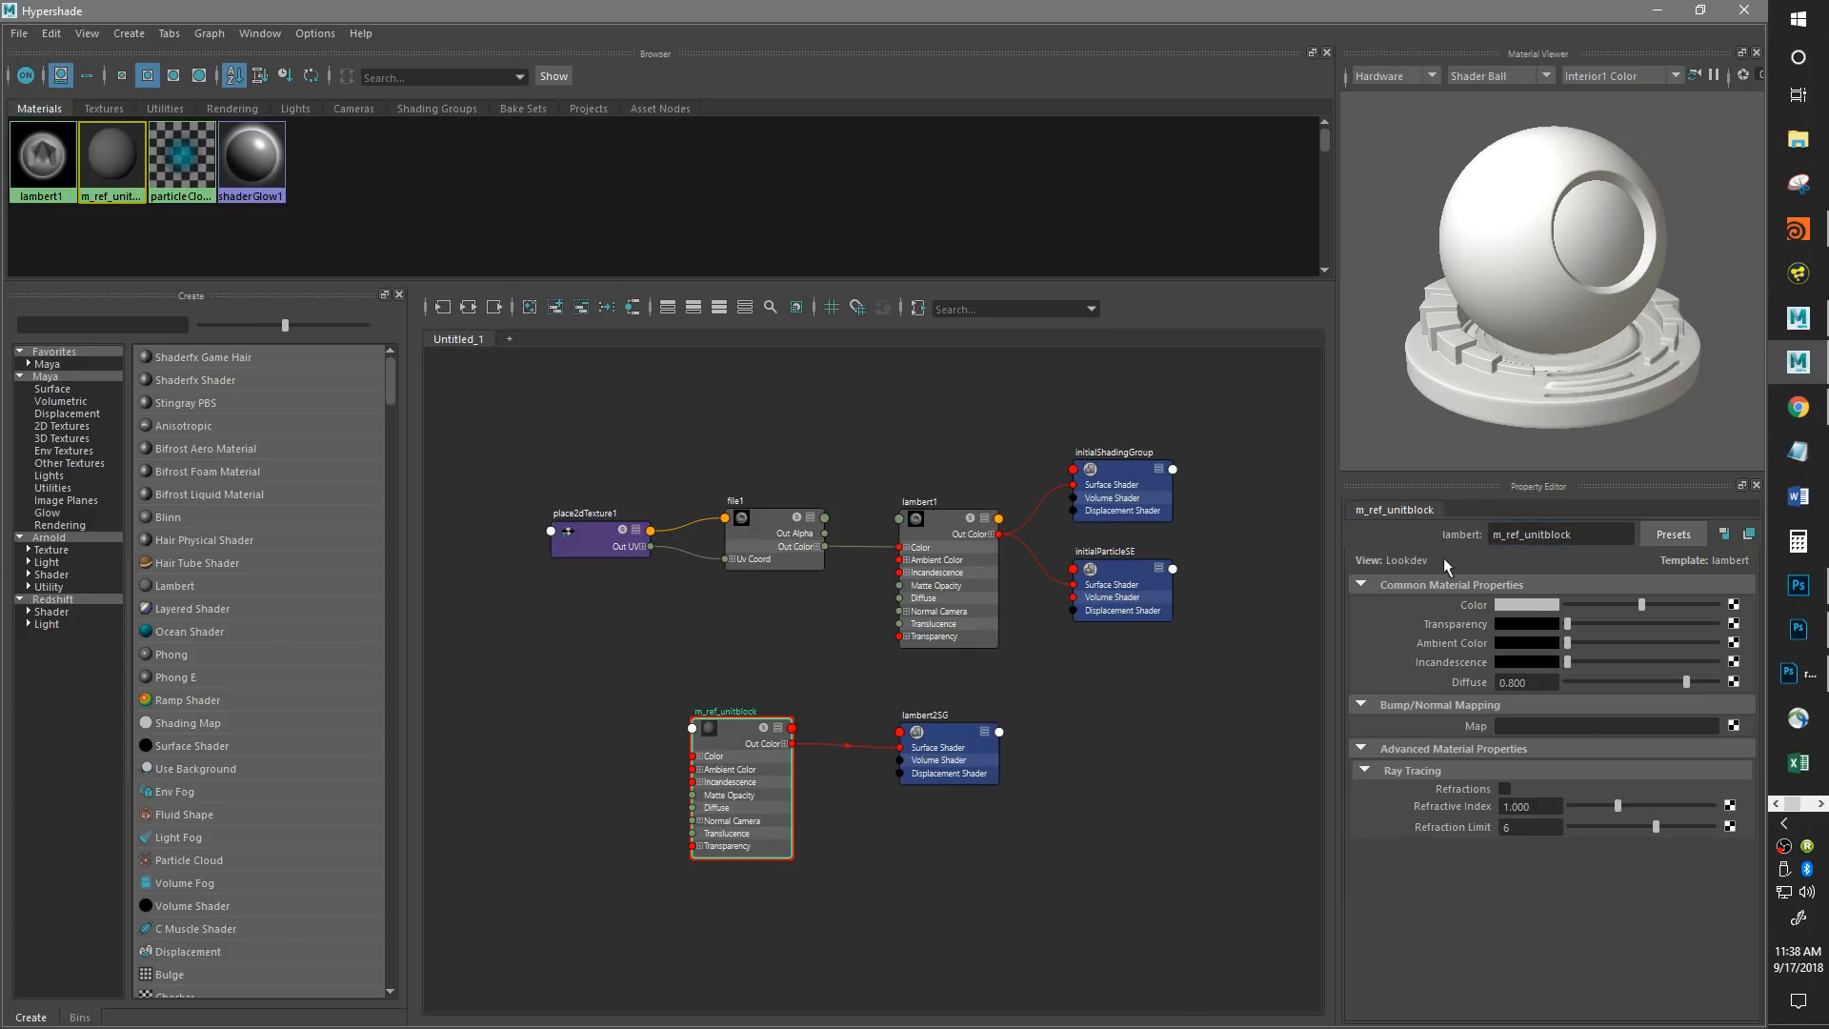
pyautogui.moveTo(1505, 543); pyautogui.dragTo(1492, 540)
# Connect the Out Color of file1 to the Color of m_ref_unitblock, and delete that connection.
pyautogui.moveTo(1262, 674); pyautogui.dragTo(489, 397)
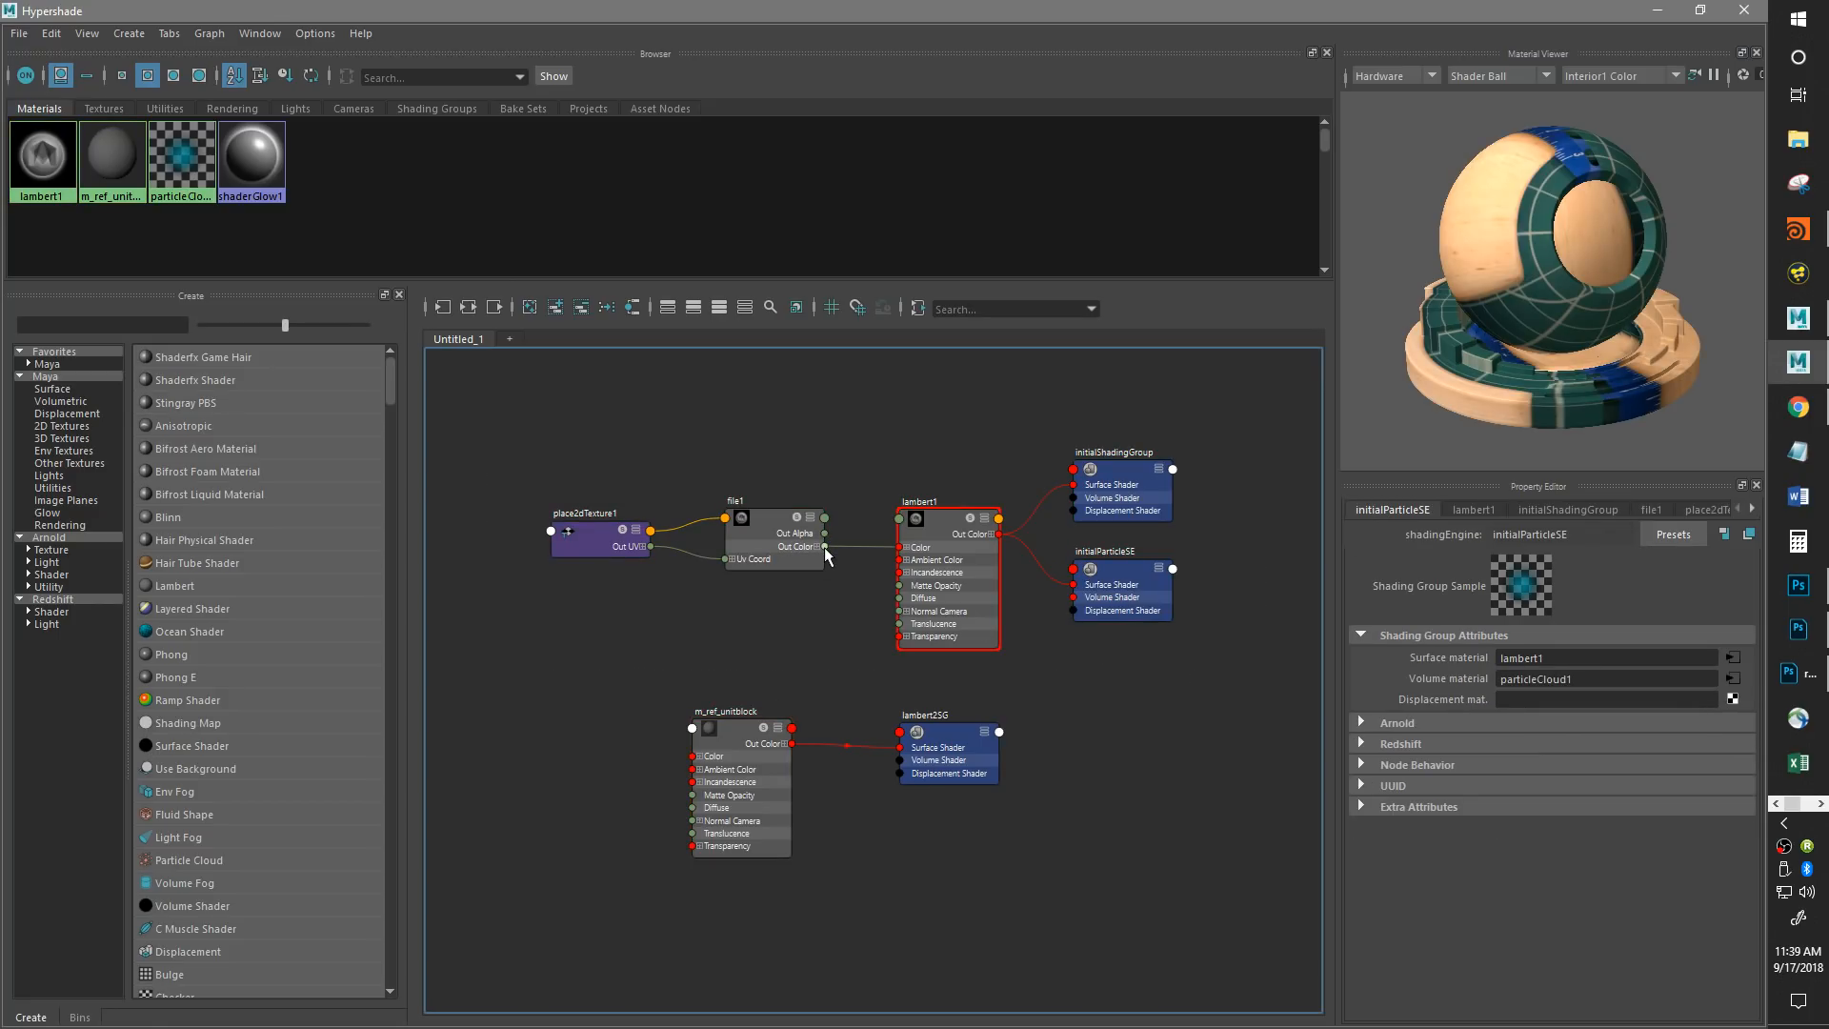
pyautogui.moveTo(826, 548); pyautogui.dragTo(787, 744)
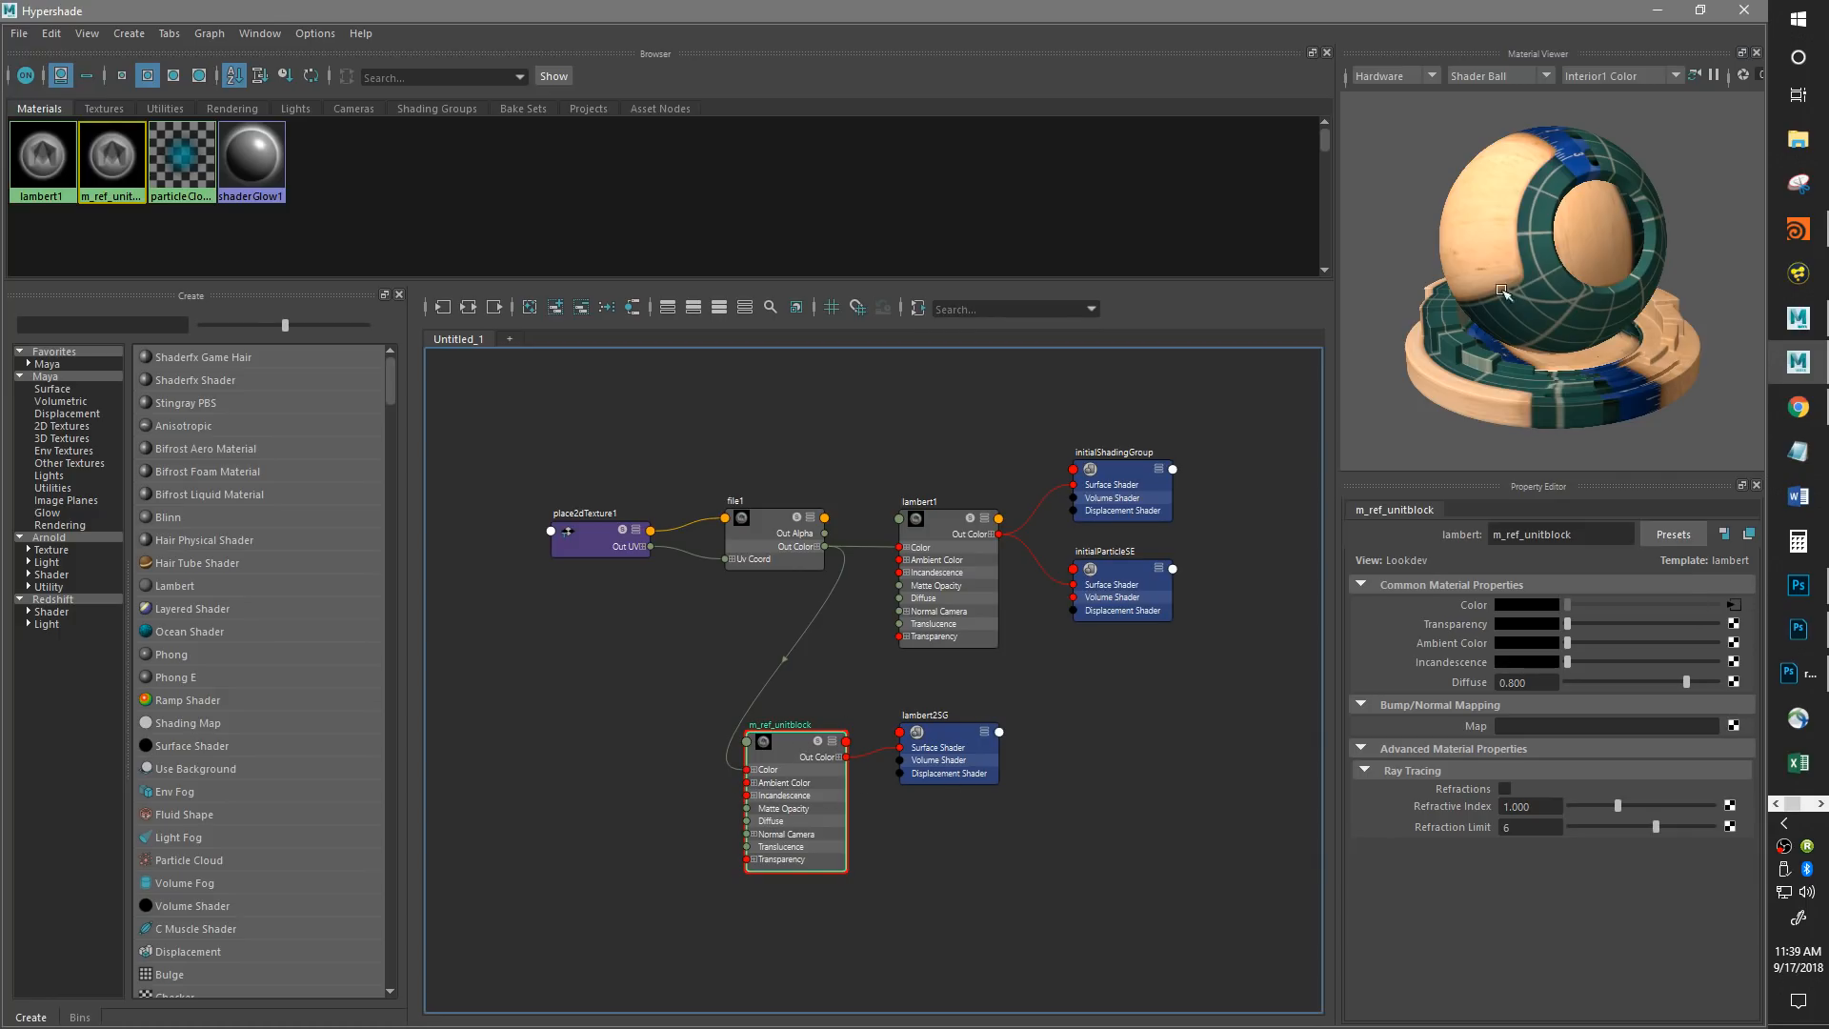
pyautogui.click(773, 682)
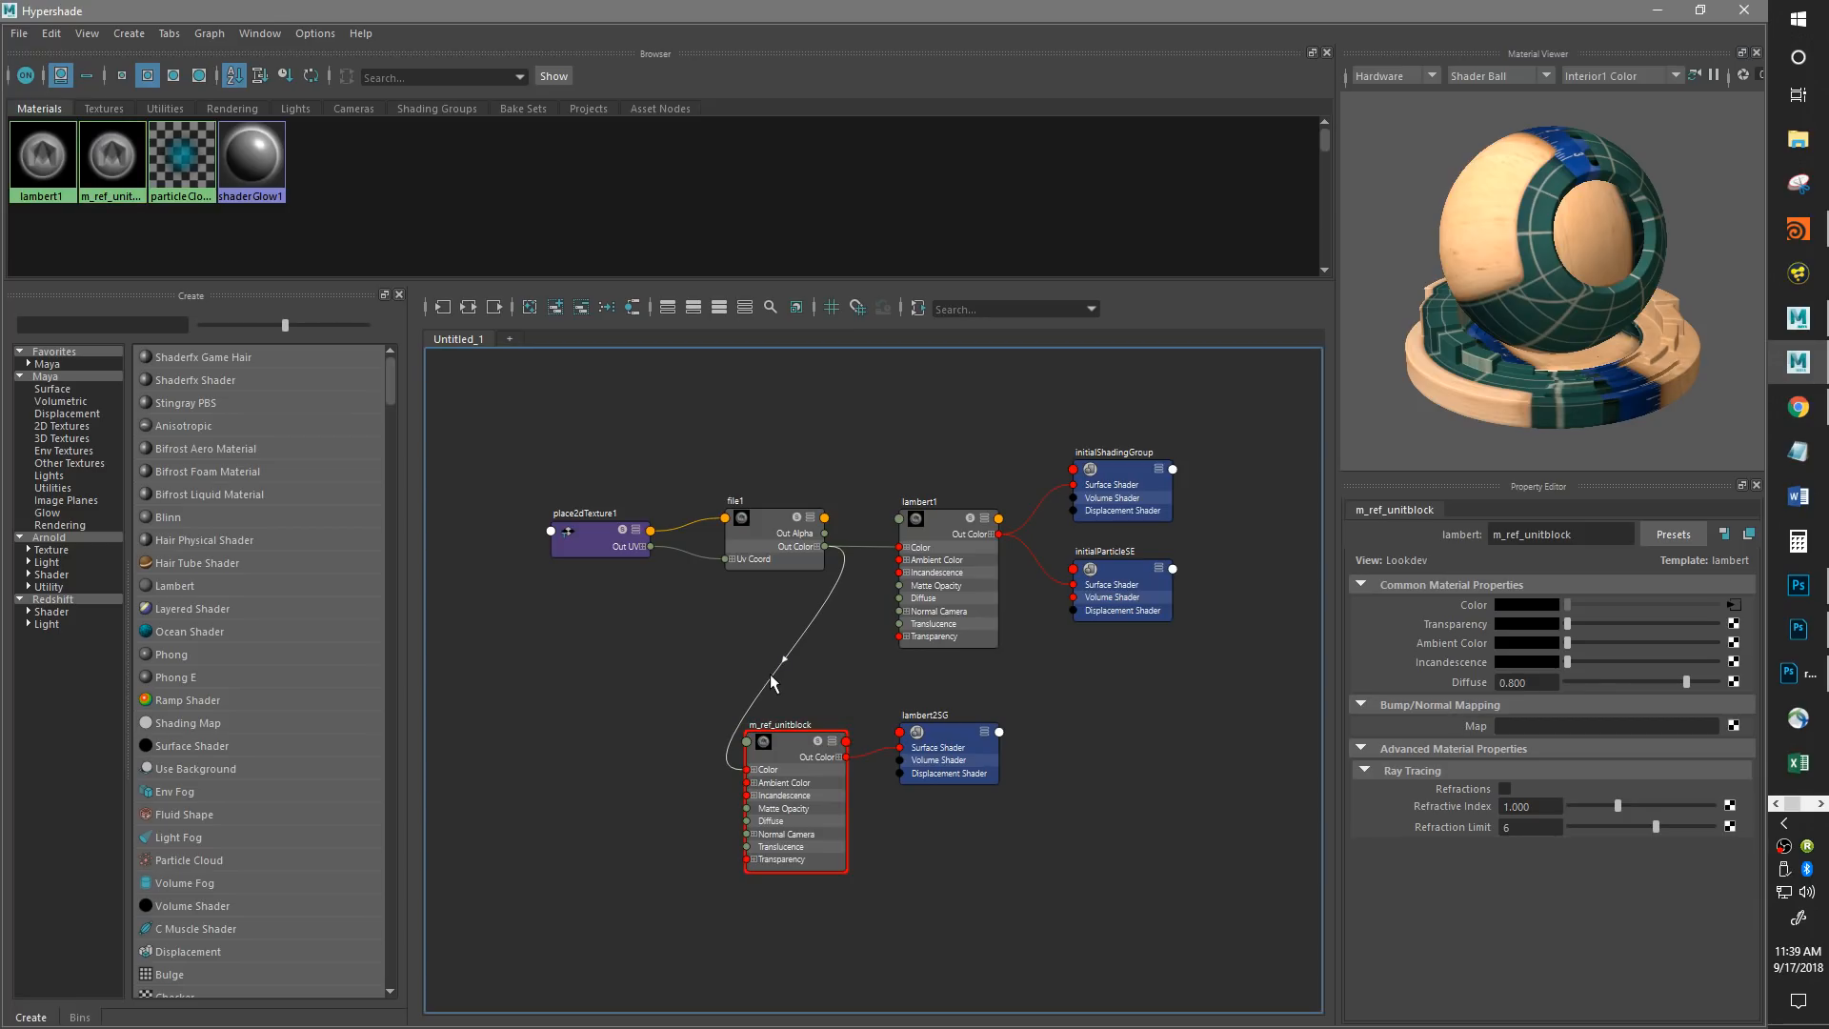
pyautogui.press('Delete')
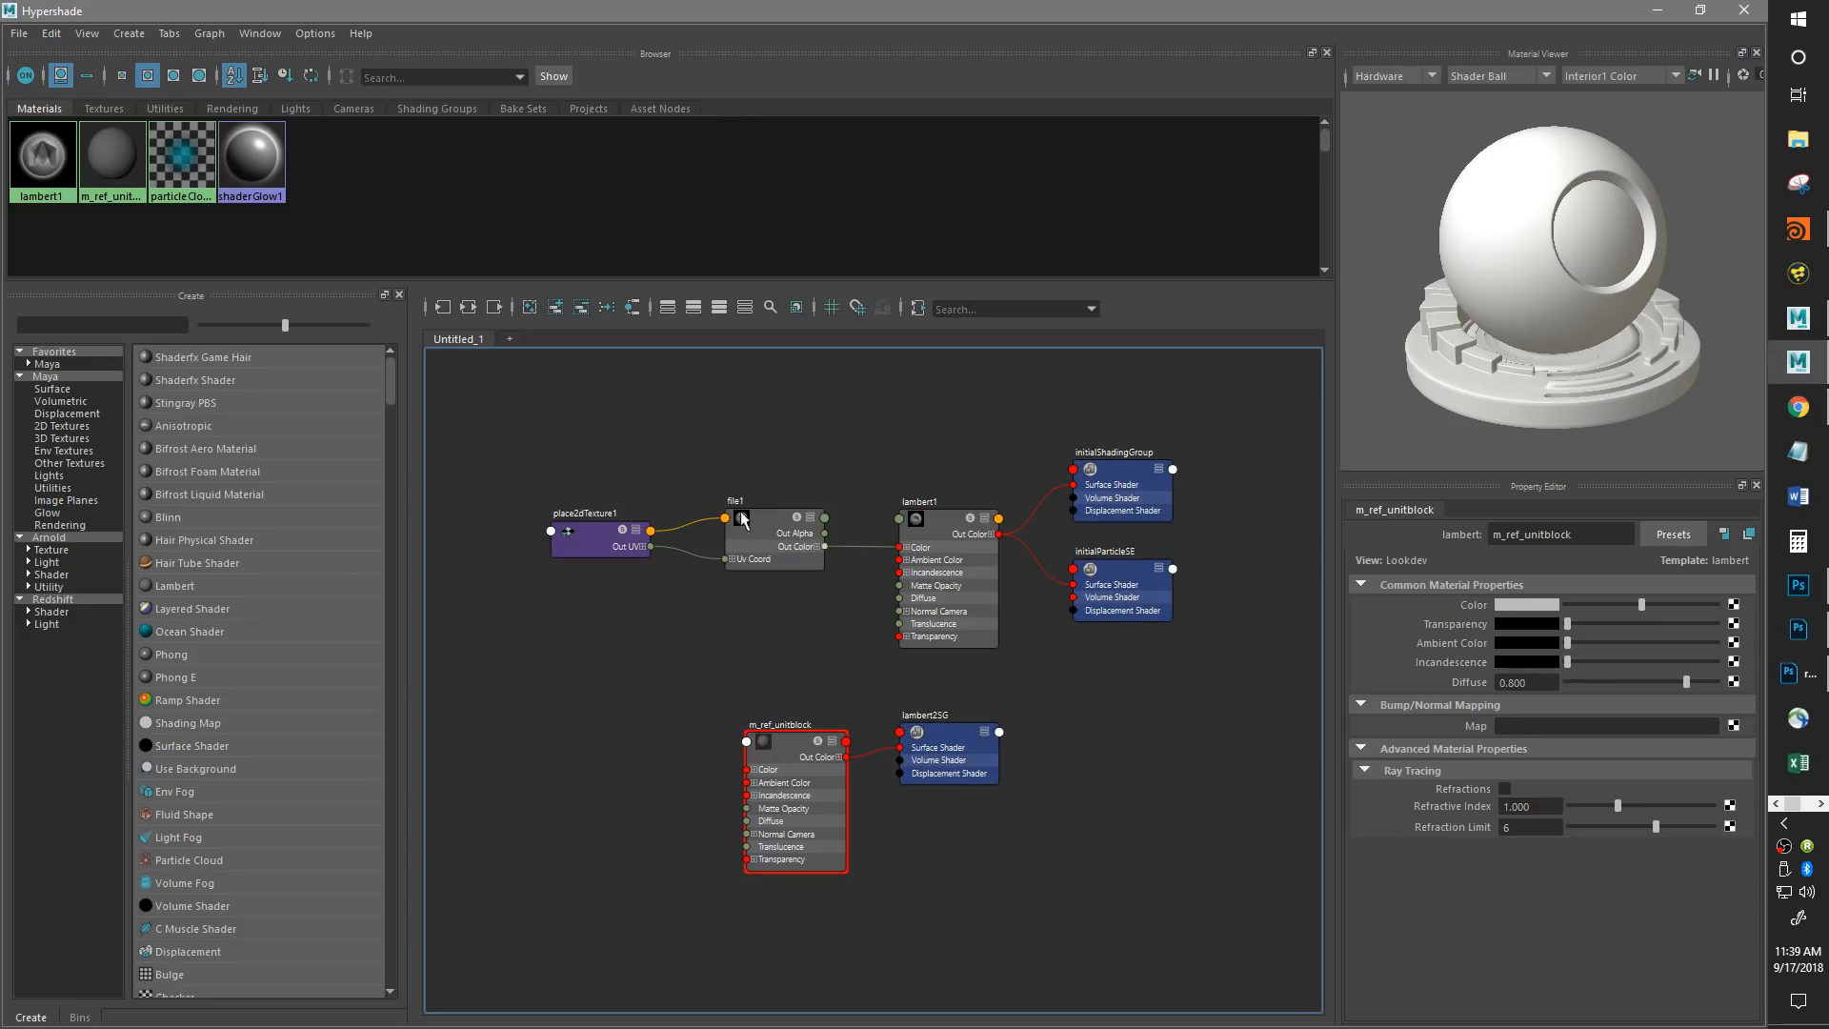
# Break the file1 texture connection on the Color attribute of lambert1.
pyautogui.click(941, 520)
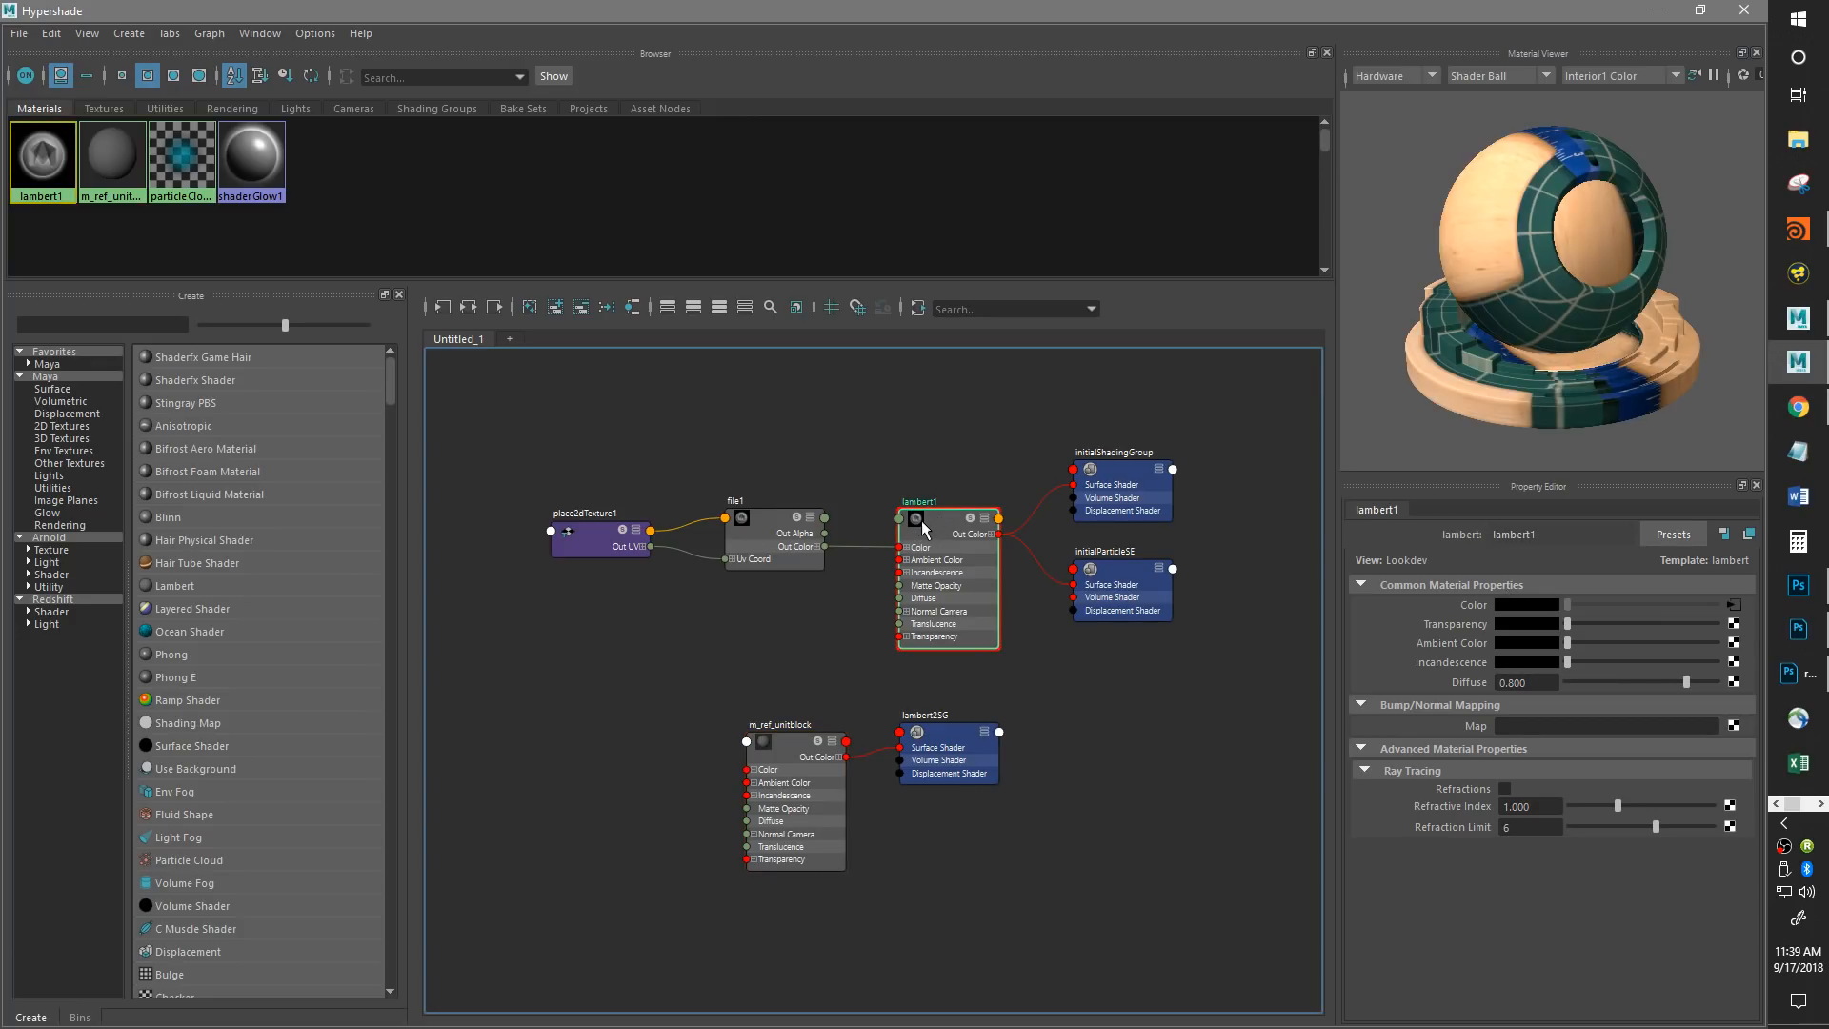
pyautogui.moveTo(947, 522)
pyautogui.mouseDown()
pyautogui.moveTo(932, 491)
pyautogui.moveTo(943, 514)
pyautogui.mouseUp()
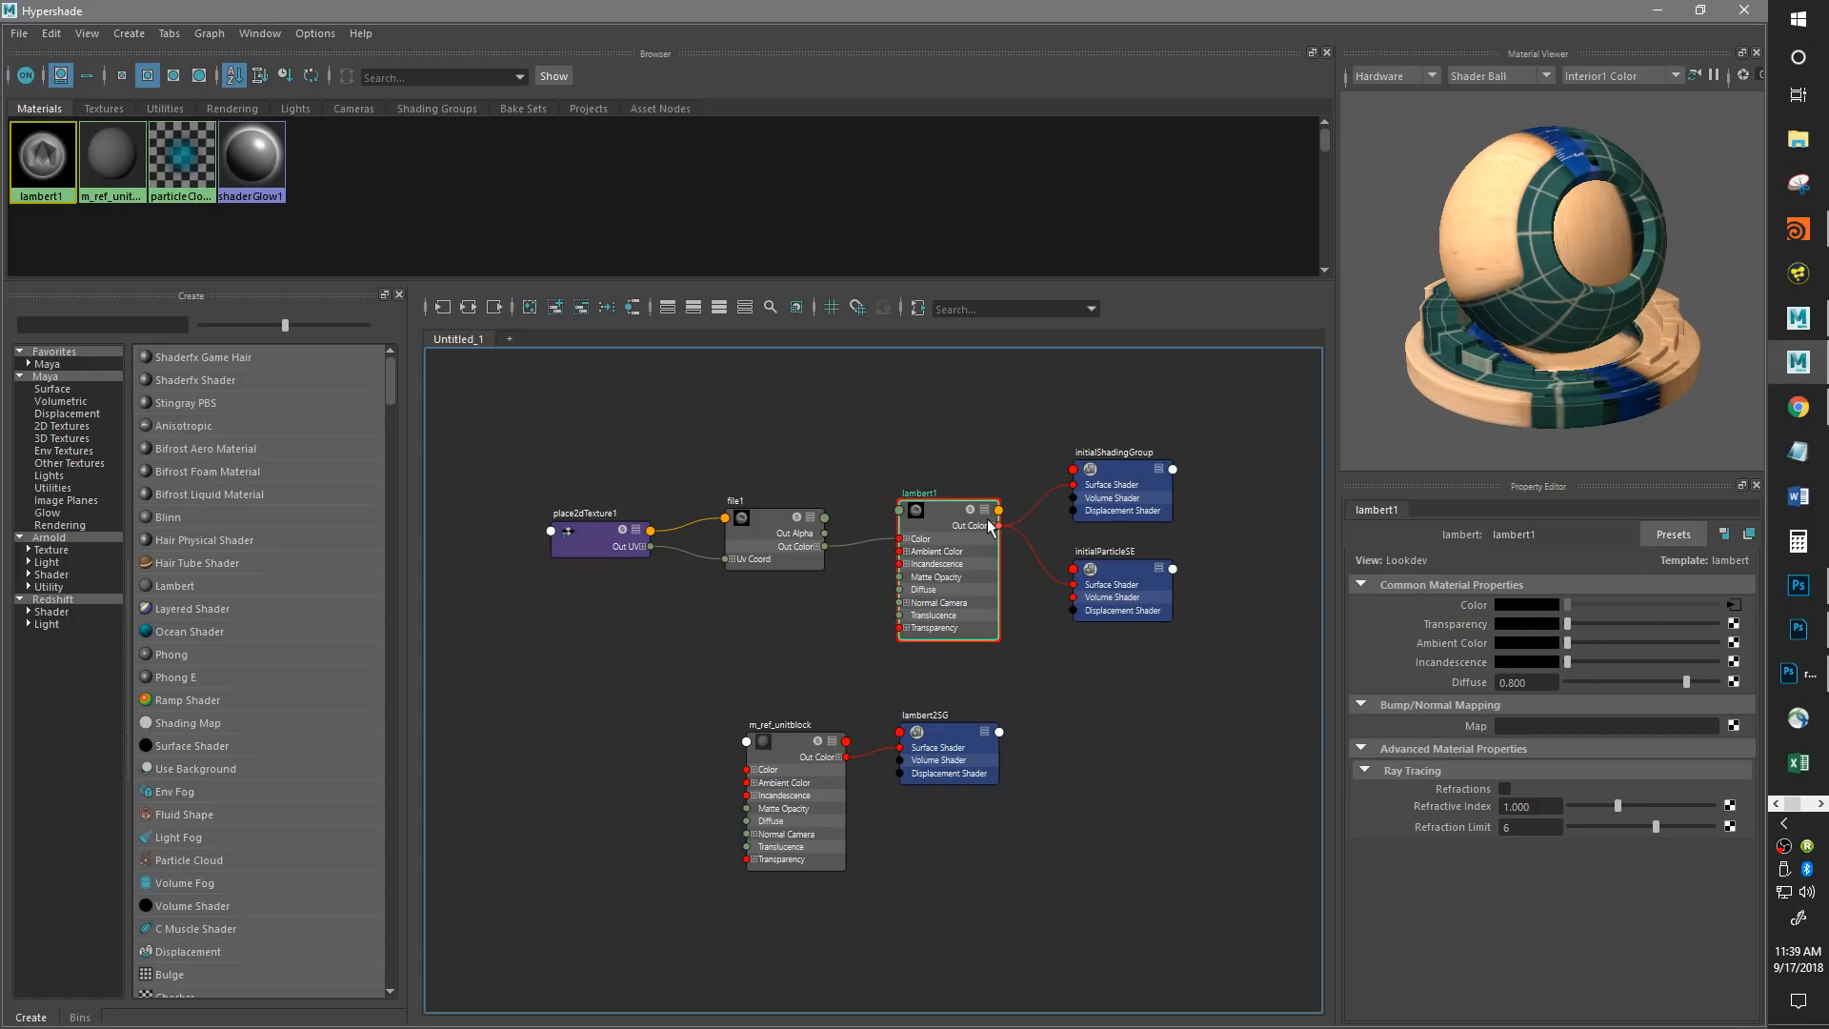
pyautogui.moveTo(936, 512); pyautogui.dragTo(935, 517)
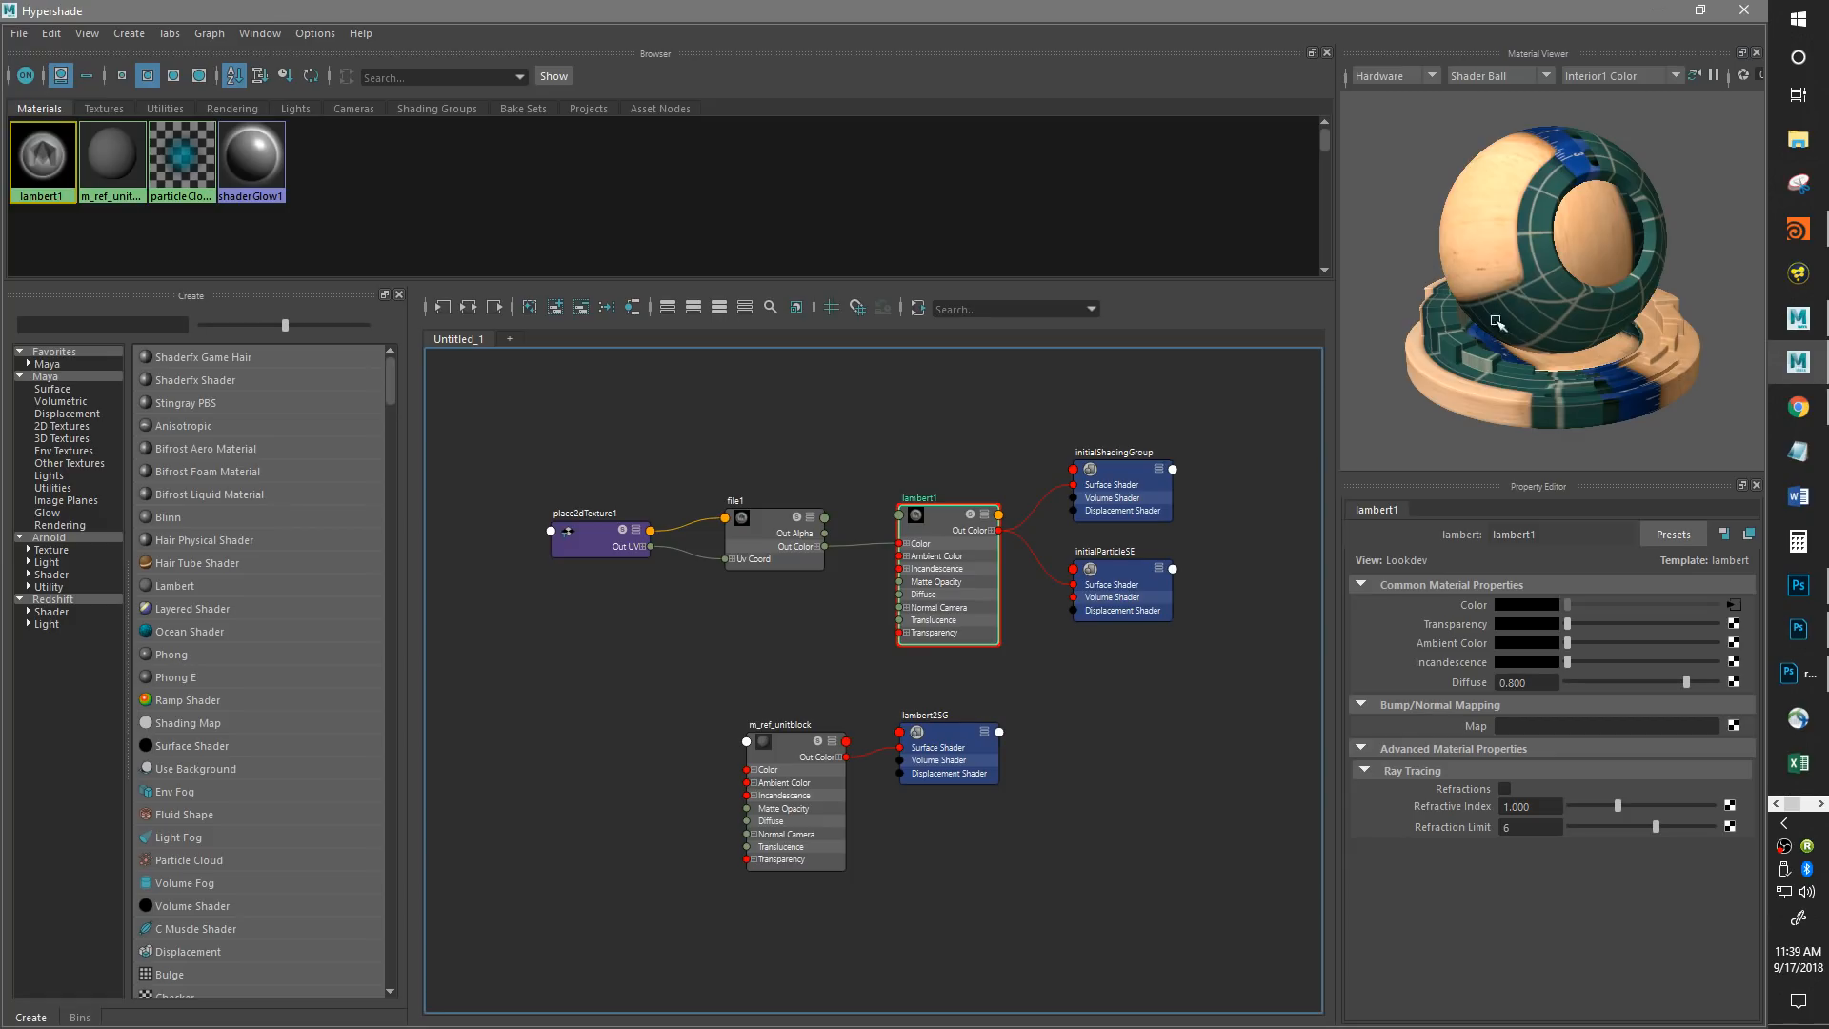
pyautogui.rightClick(1436, 603)
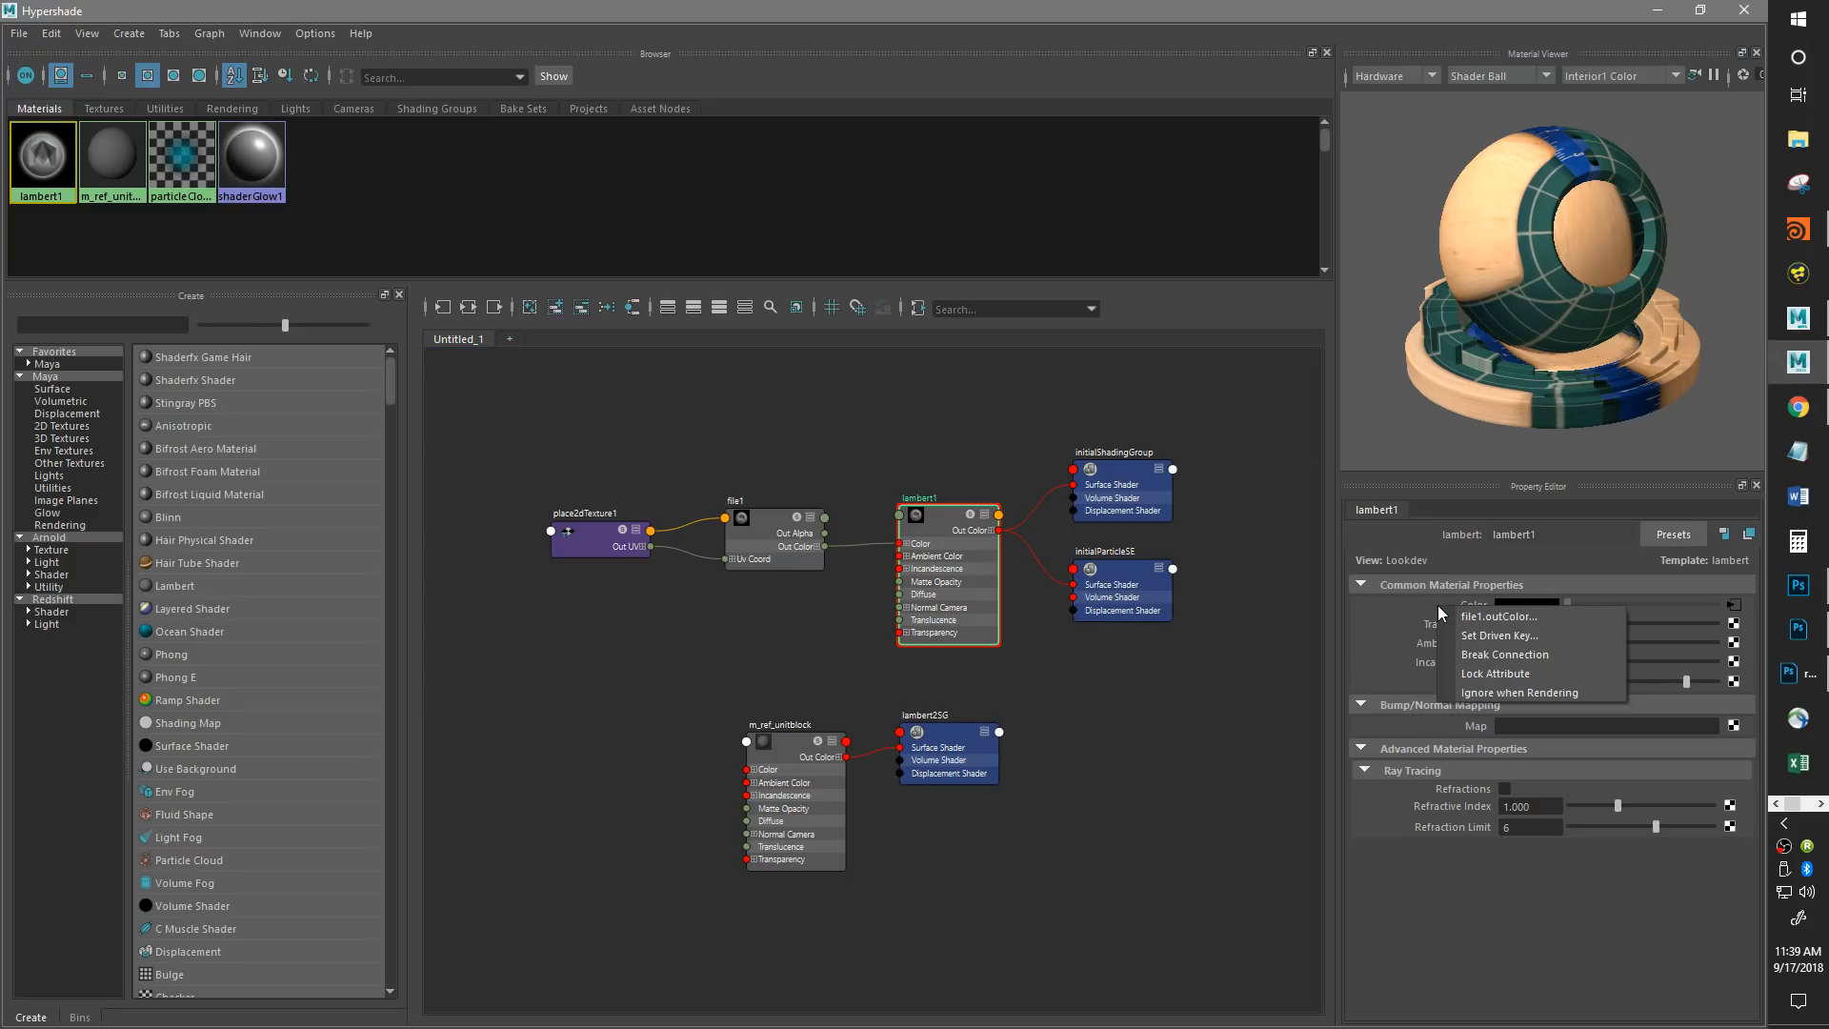
pyautogui.click(1497, 656)
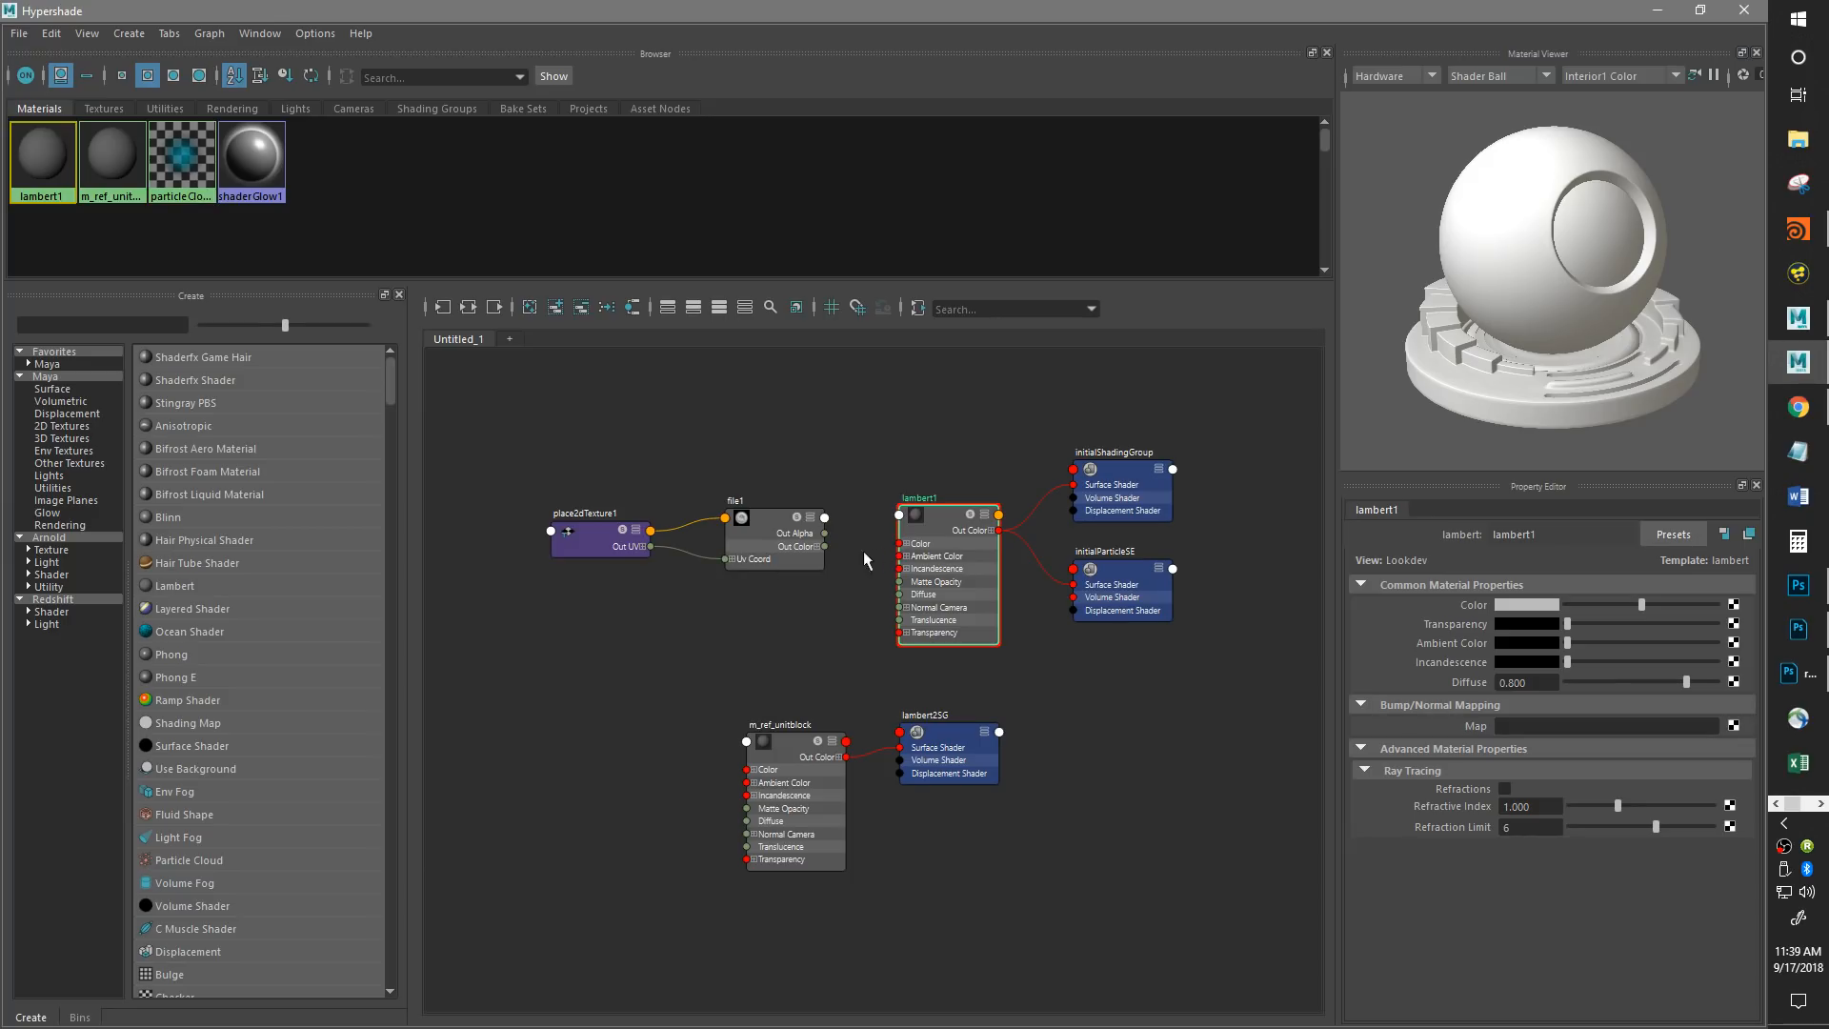
# Delete the file1 and place2dTexture1 nodes from the shading graph and shift the lambert1 node slightly up.
pyautogui.moveTo(855, 598); pyautogui.dragTo(430, 472)
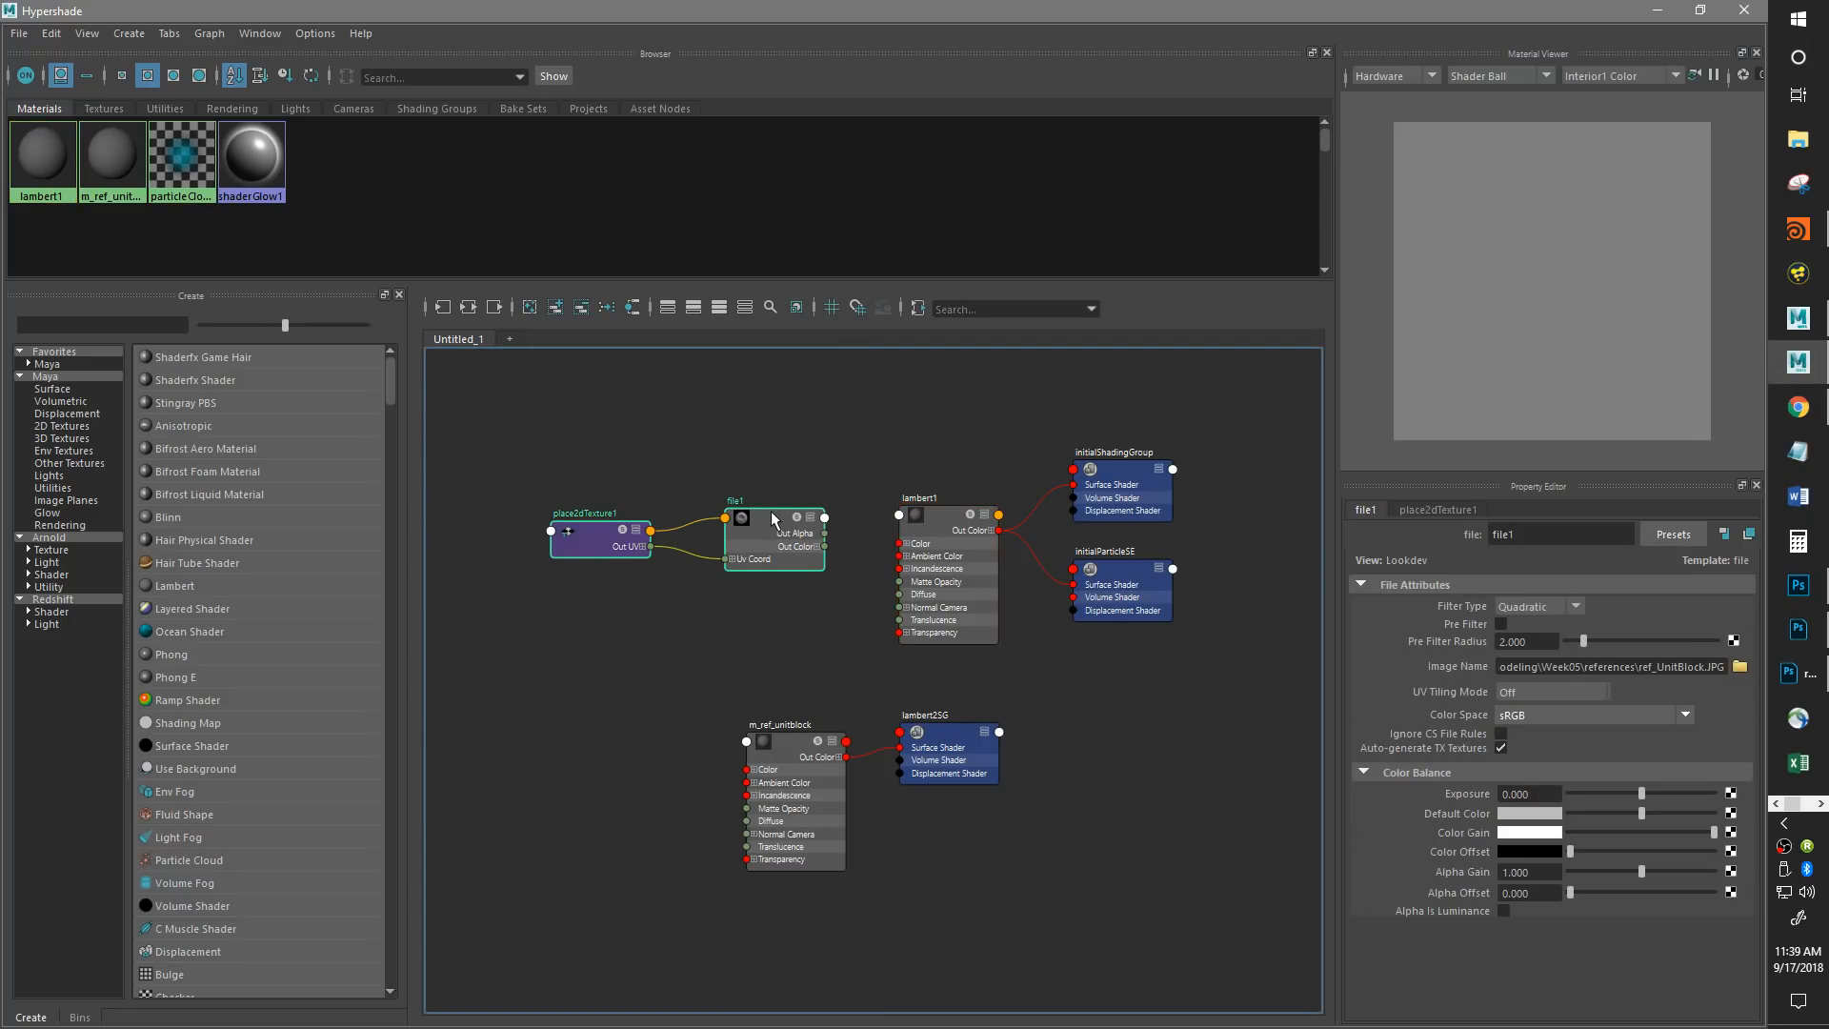
pyautogui.press('Delete')
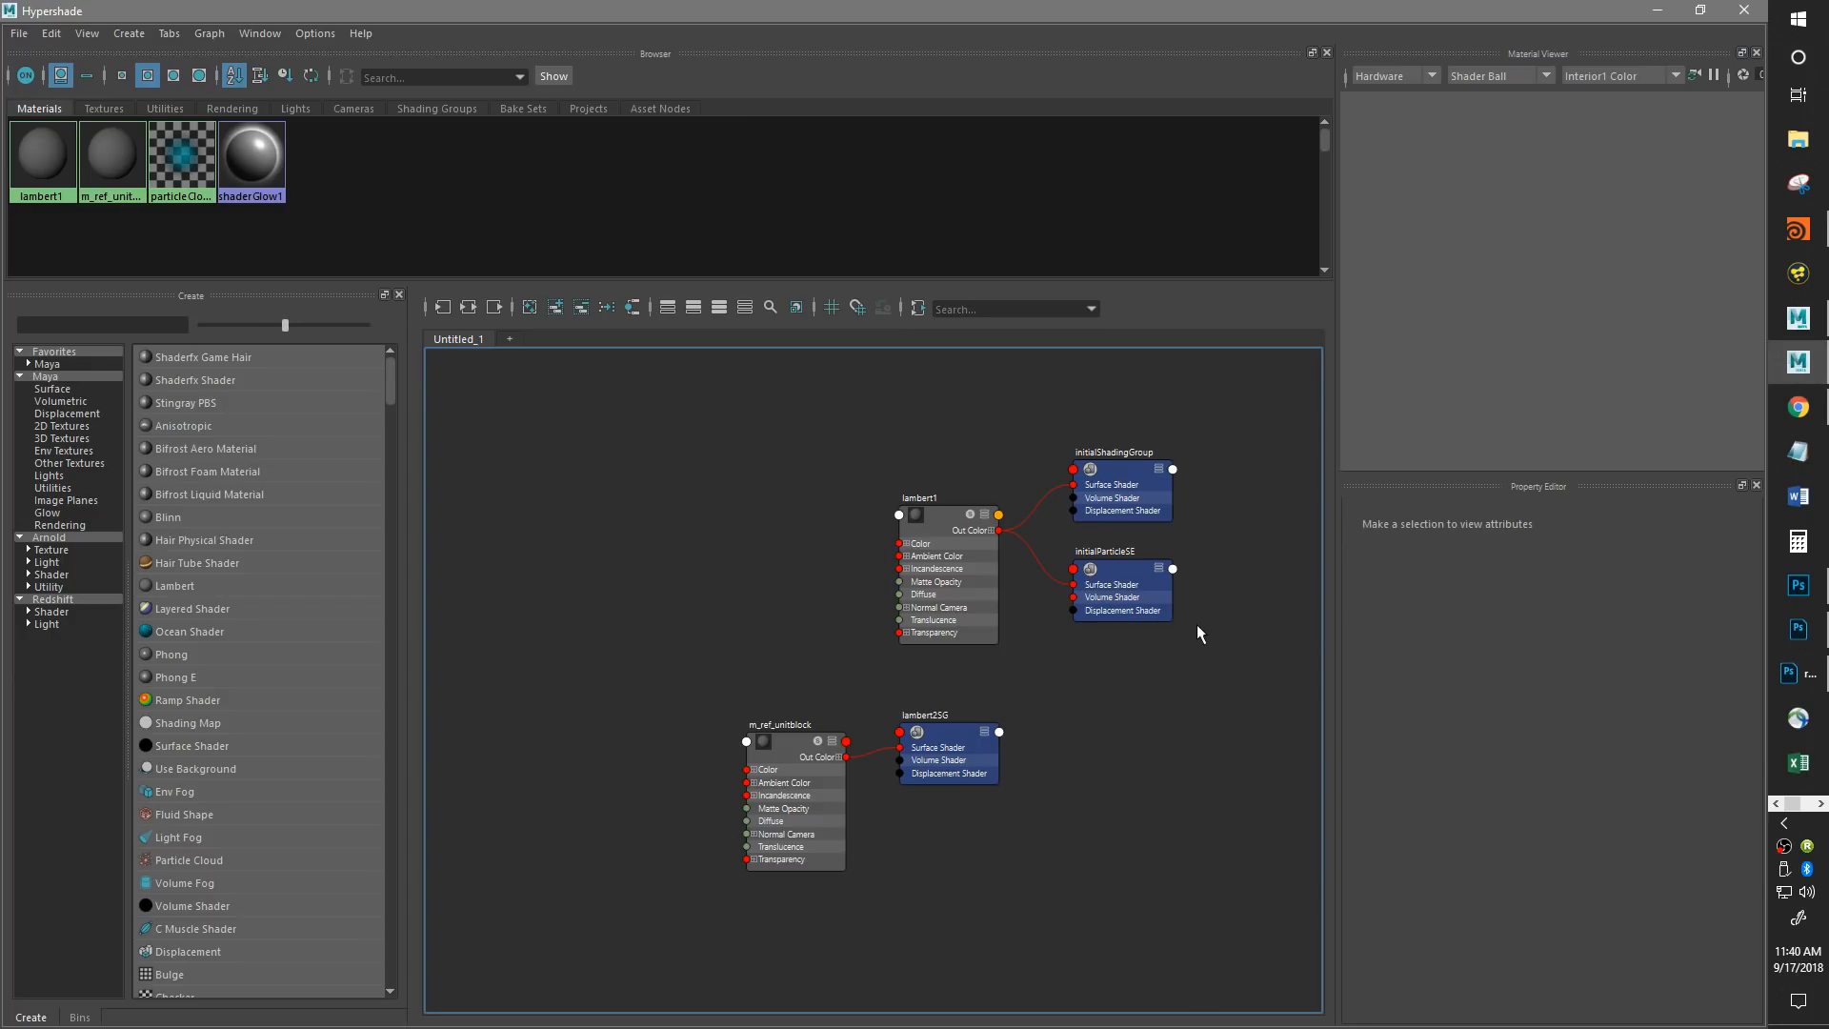
pyautogui.moveTo(939, 516); pyautogui.dragTo(926, 481)
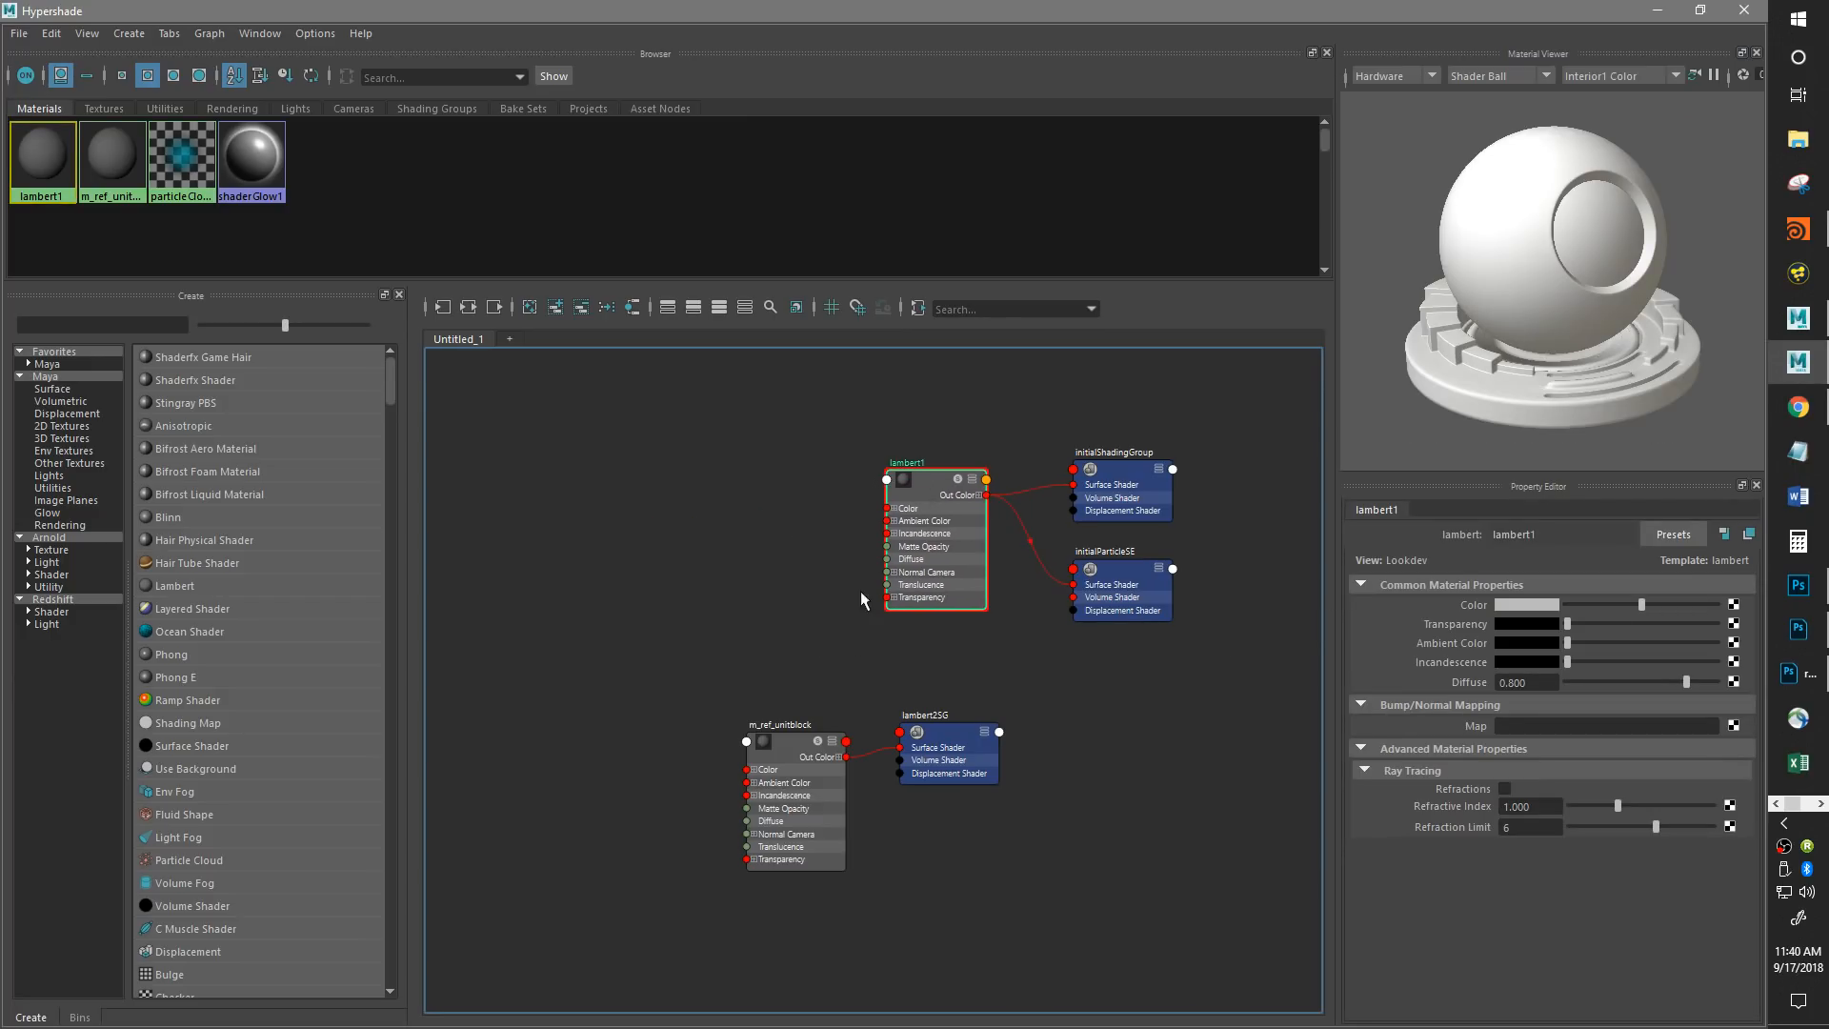
# Map a new File texture to the Color of m_ref_unitblock and load ref_UnitBlock.JPG as its image.
pyautogui.moveTo(785, 741)
pyautogui.mouseDown()
pyautogui.moveTo(762, 744)
pyautogui.moveTo(776, 734)
pyautogui.mouseUp()
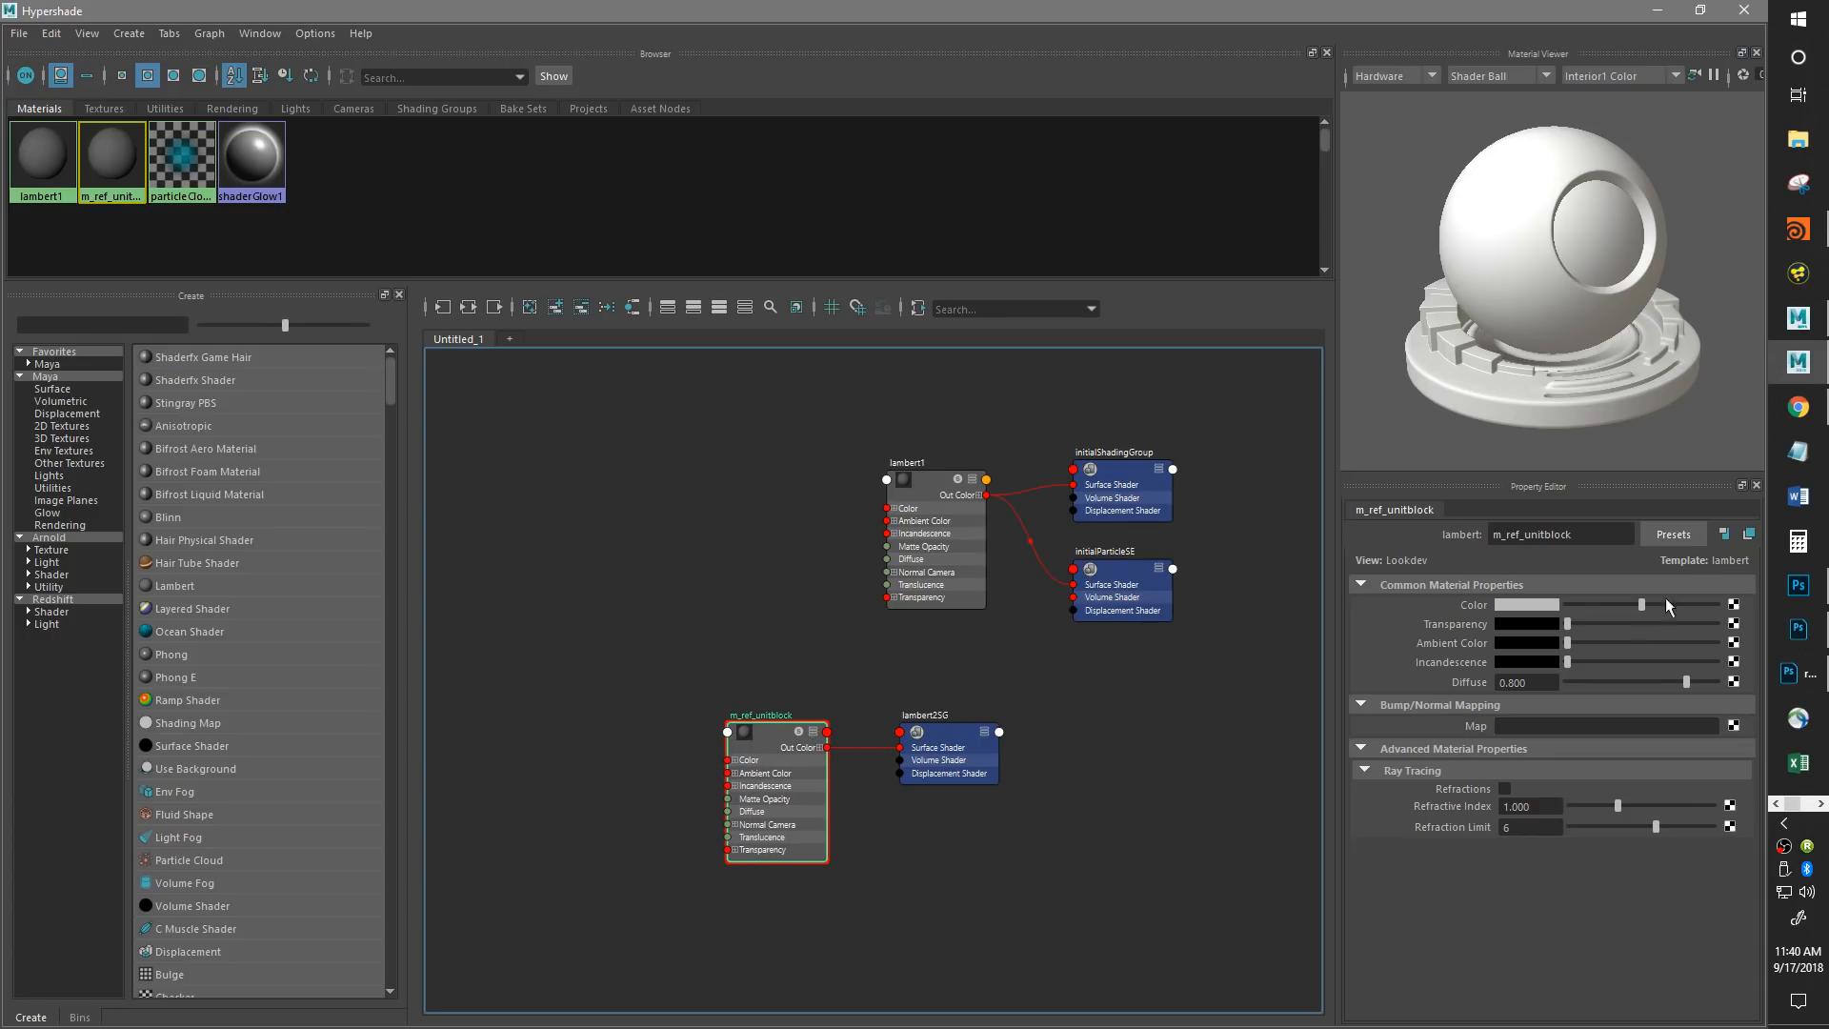
pyautogui.click(1733, 605)
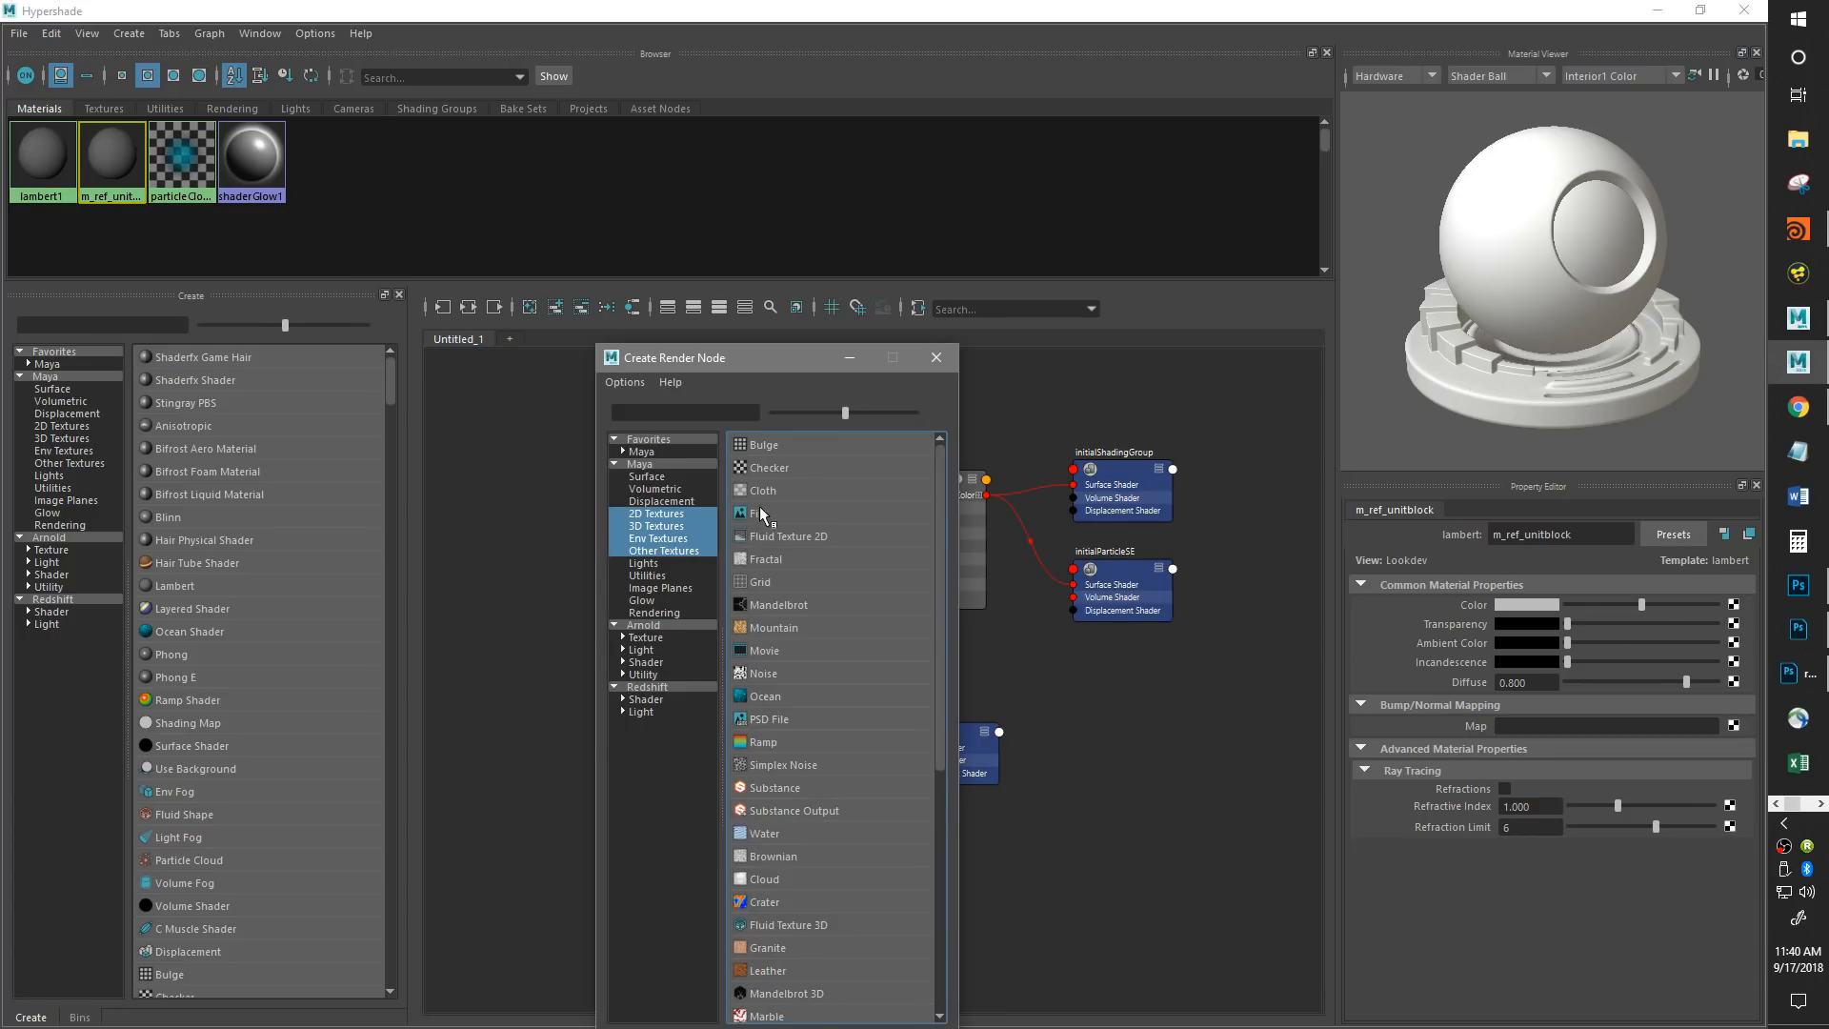
pyautogui.click(800, 515)
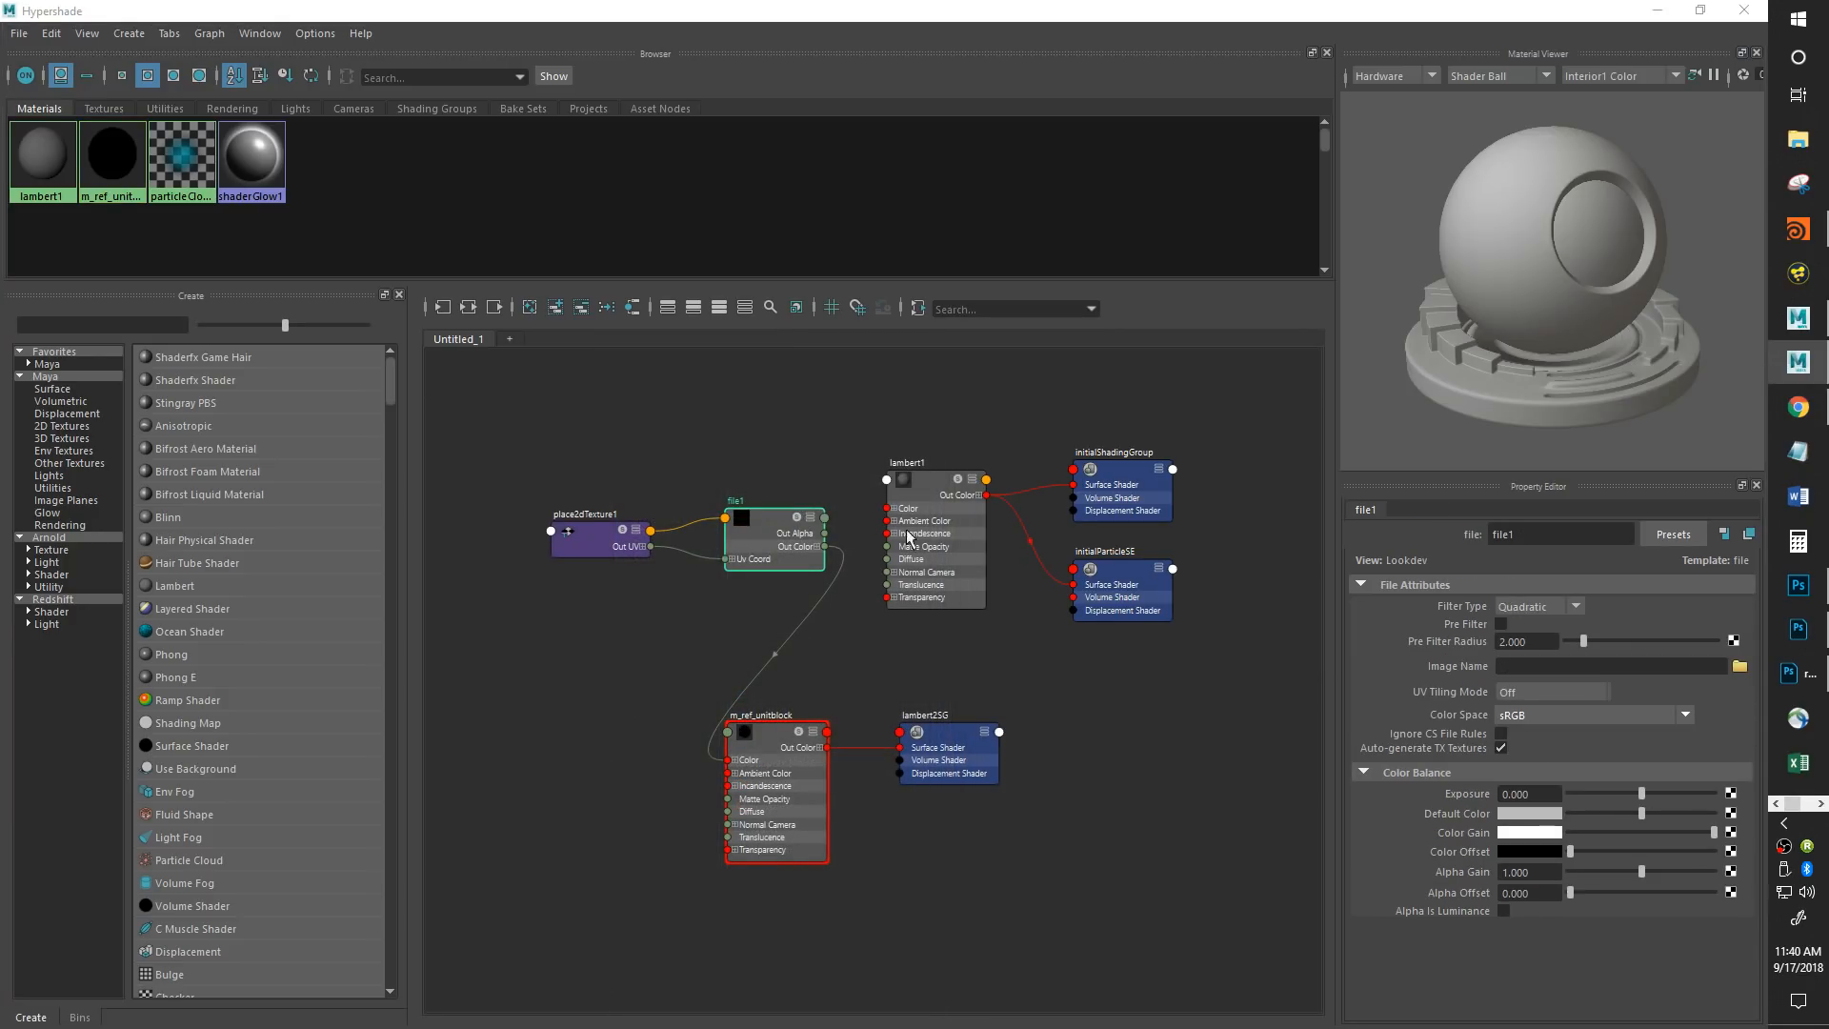
pyautogui.click(1740, 668)
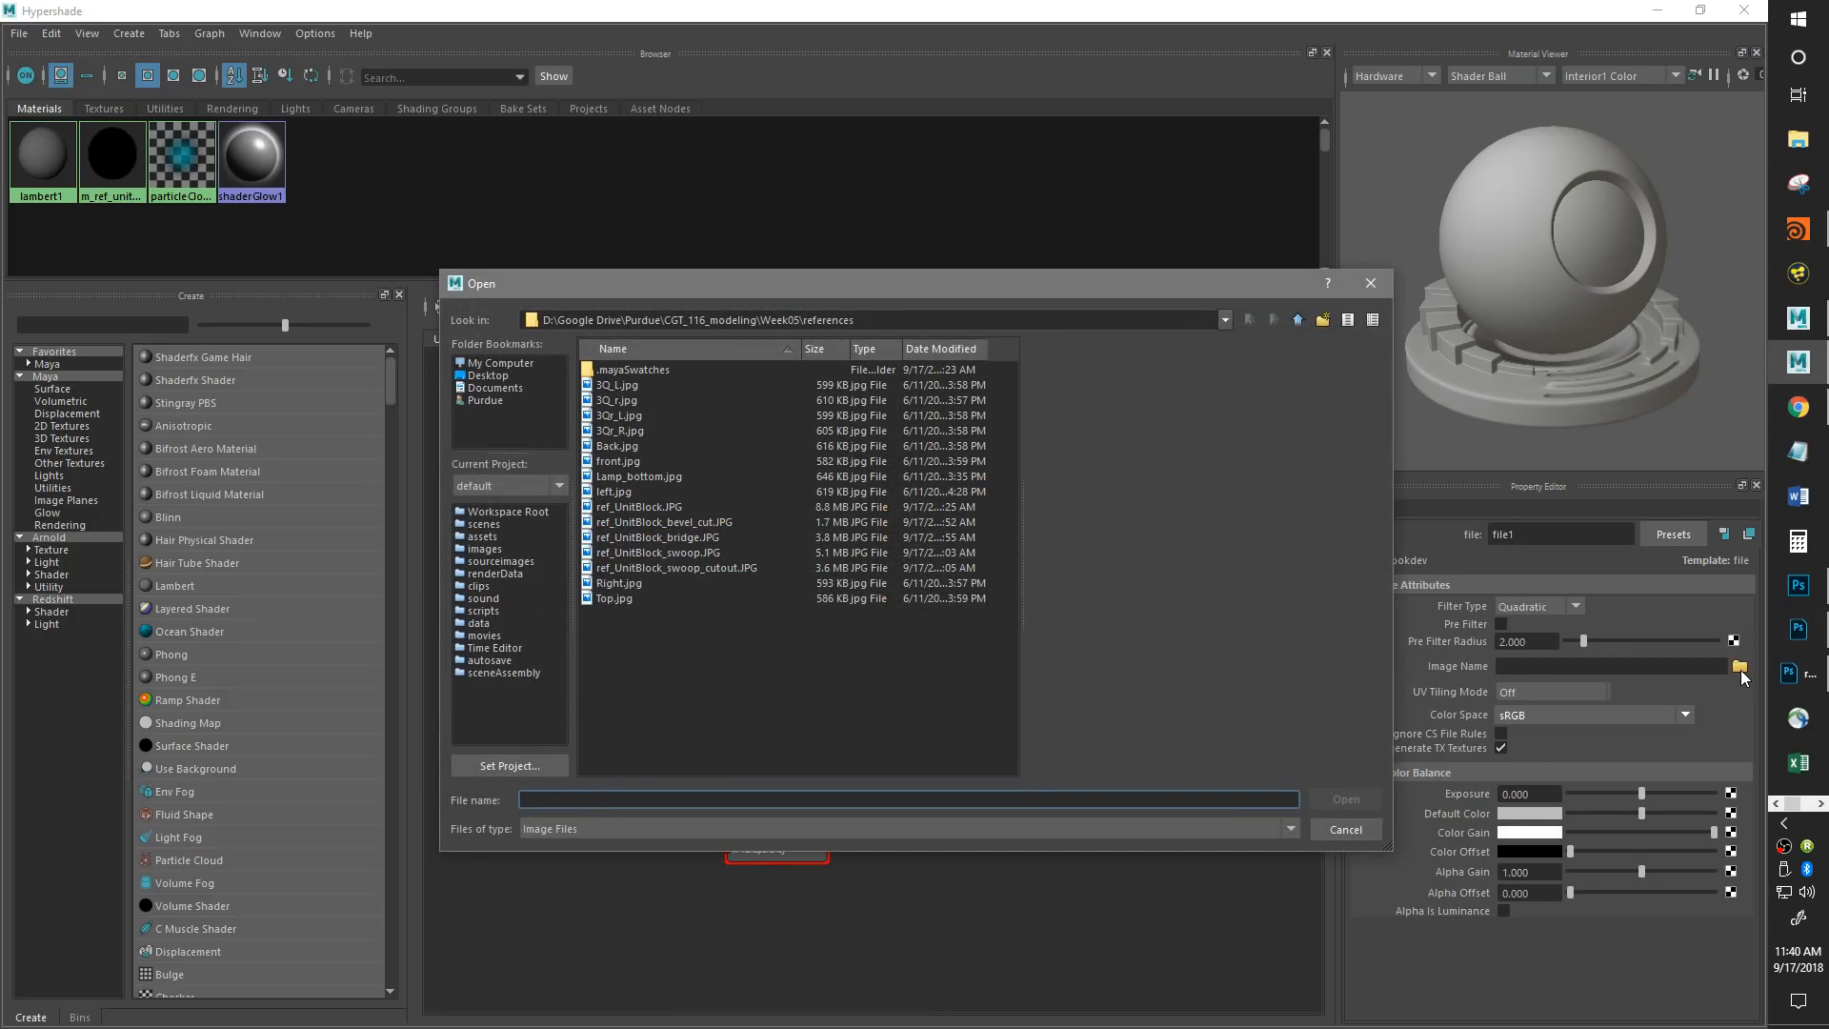
pyautogui.click(642, 506)
pyautogui.click(1344, 799)
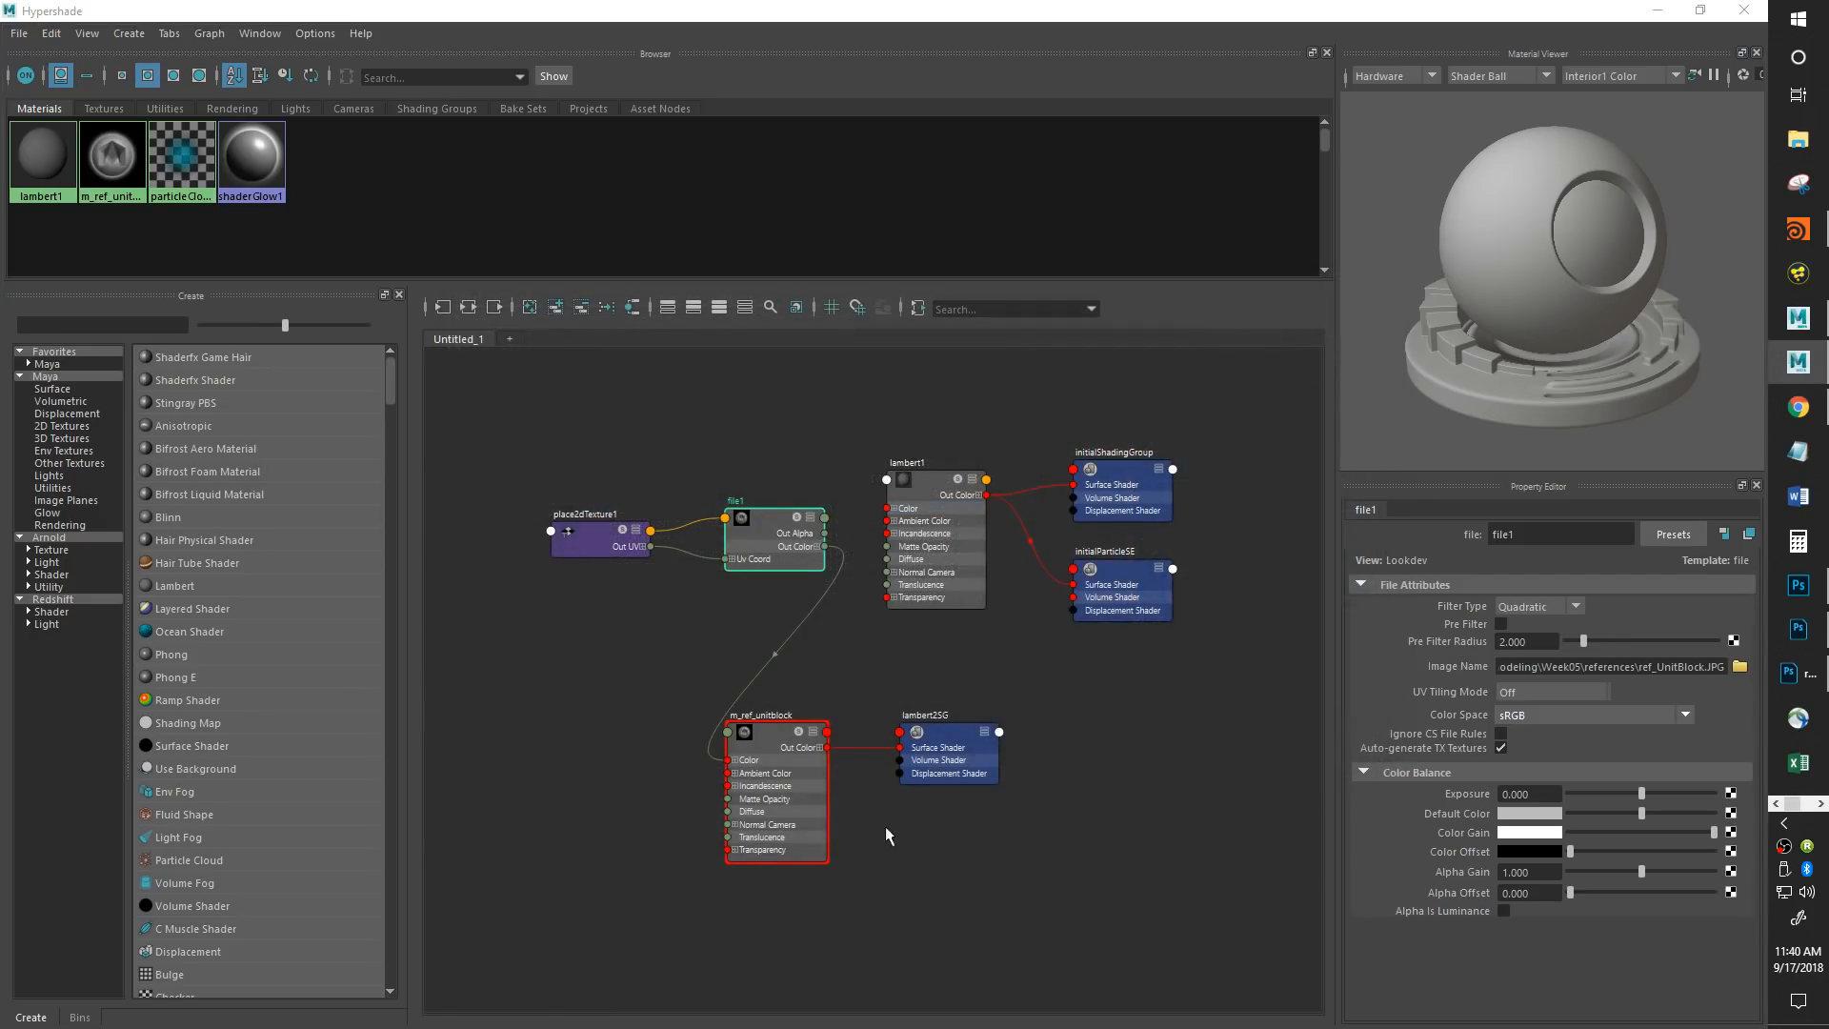
# Line up the file1 and place2dTexture1 nodes beside m_ref_unitblock and graph the network's input and output connections.
pyautogui.moveTo(755, 625); pyautogui.dragTo(589, 523)
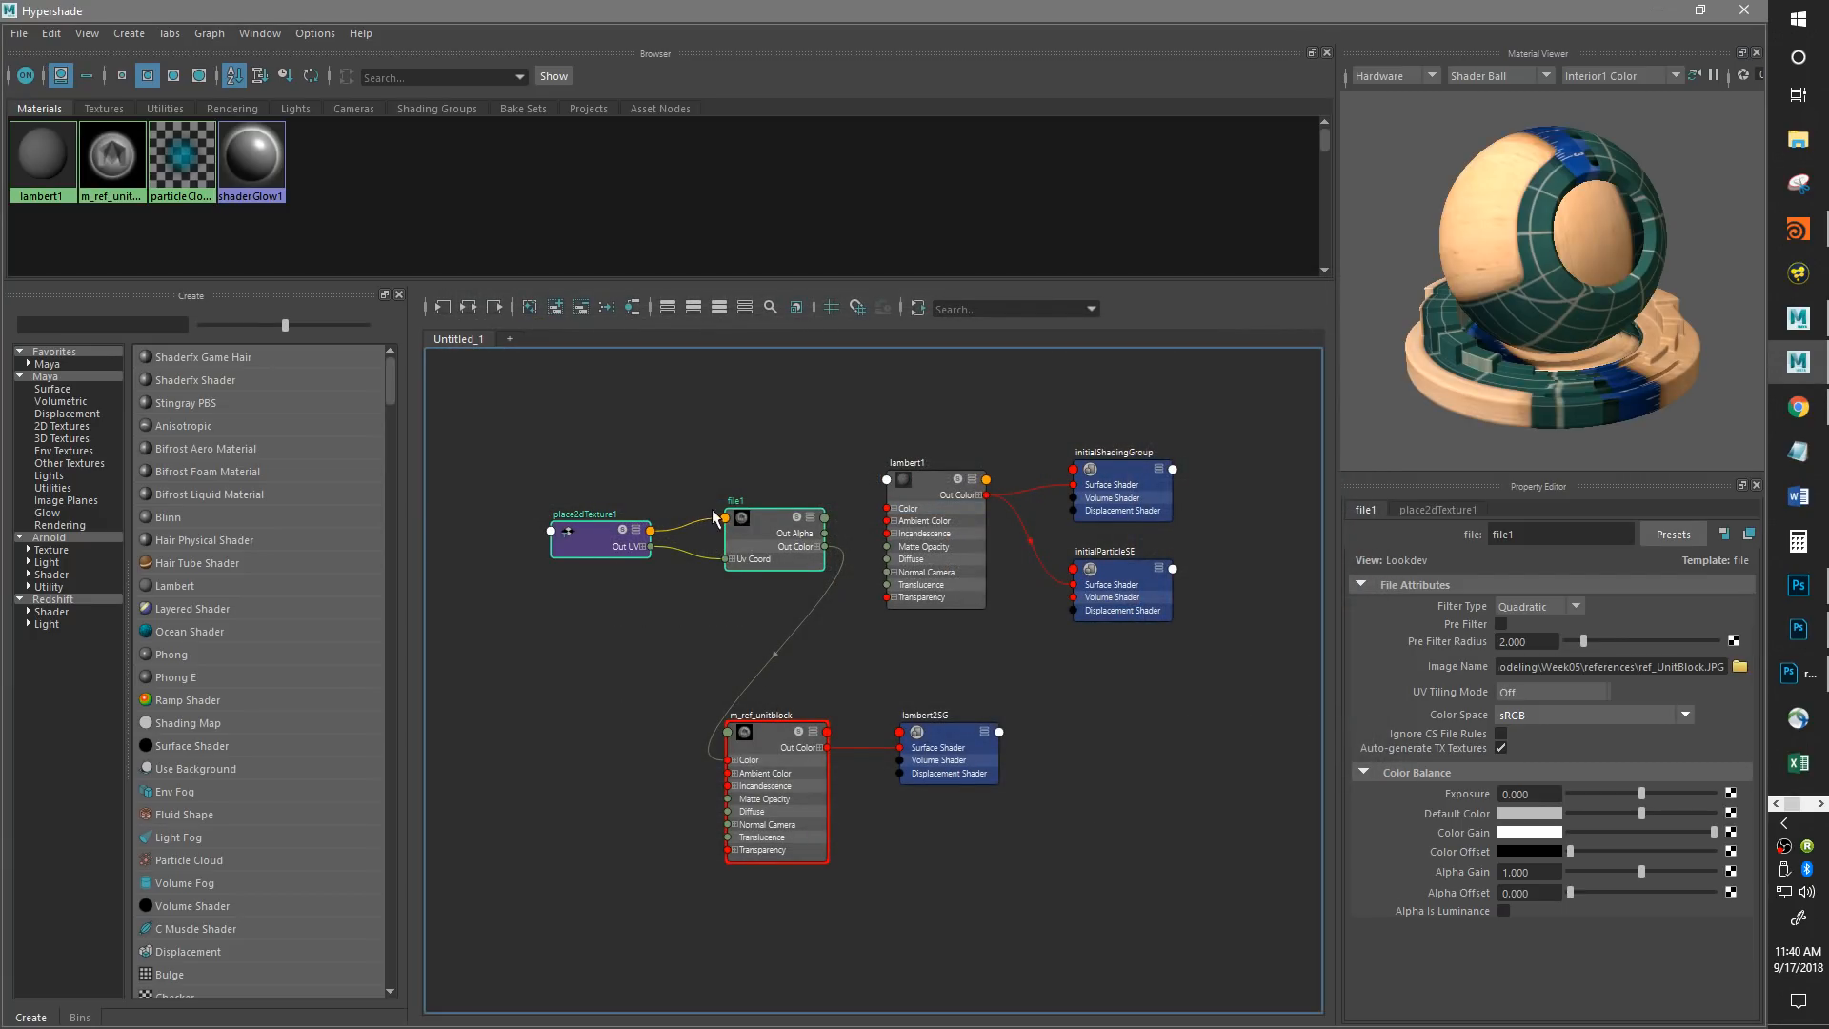
pyautogui.moveTo(763, 514); pyautogui.dragTo(615, 722)
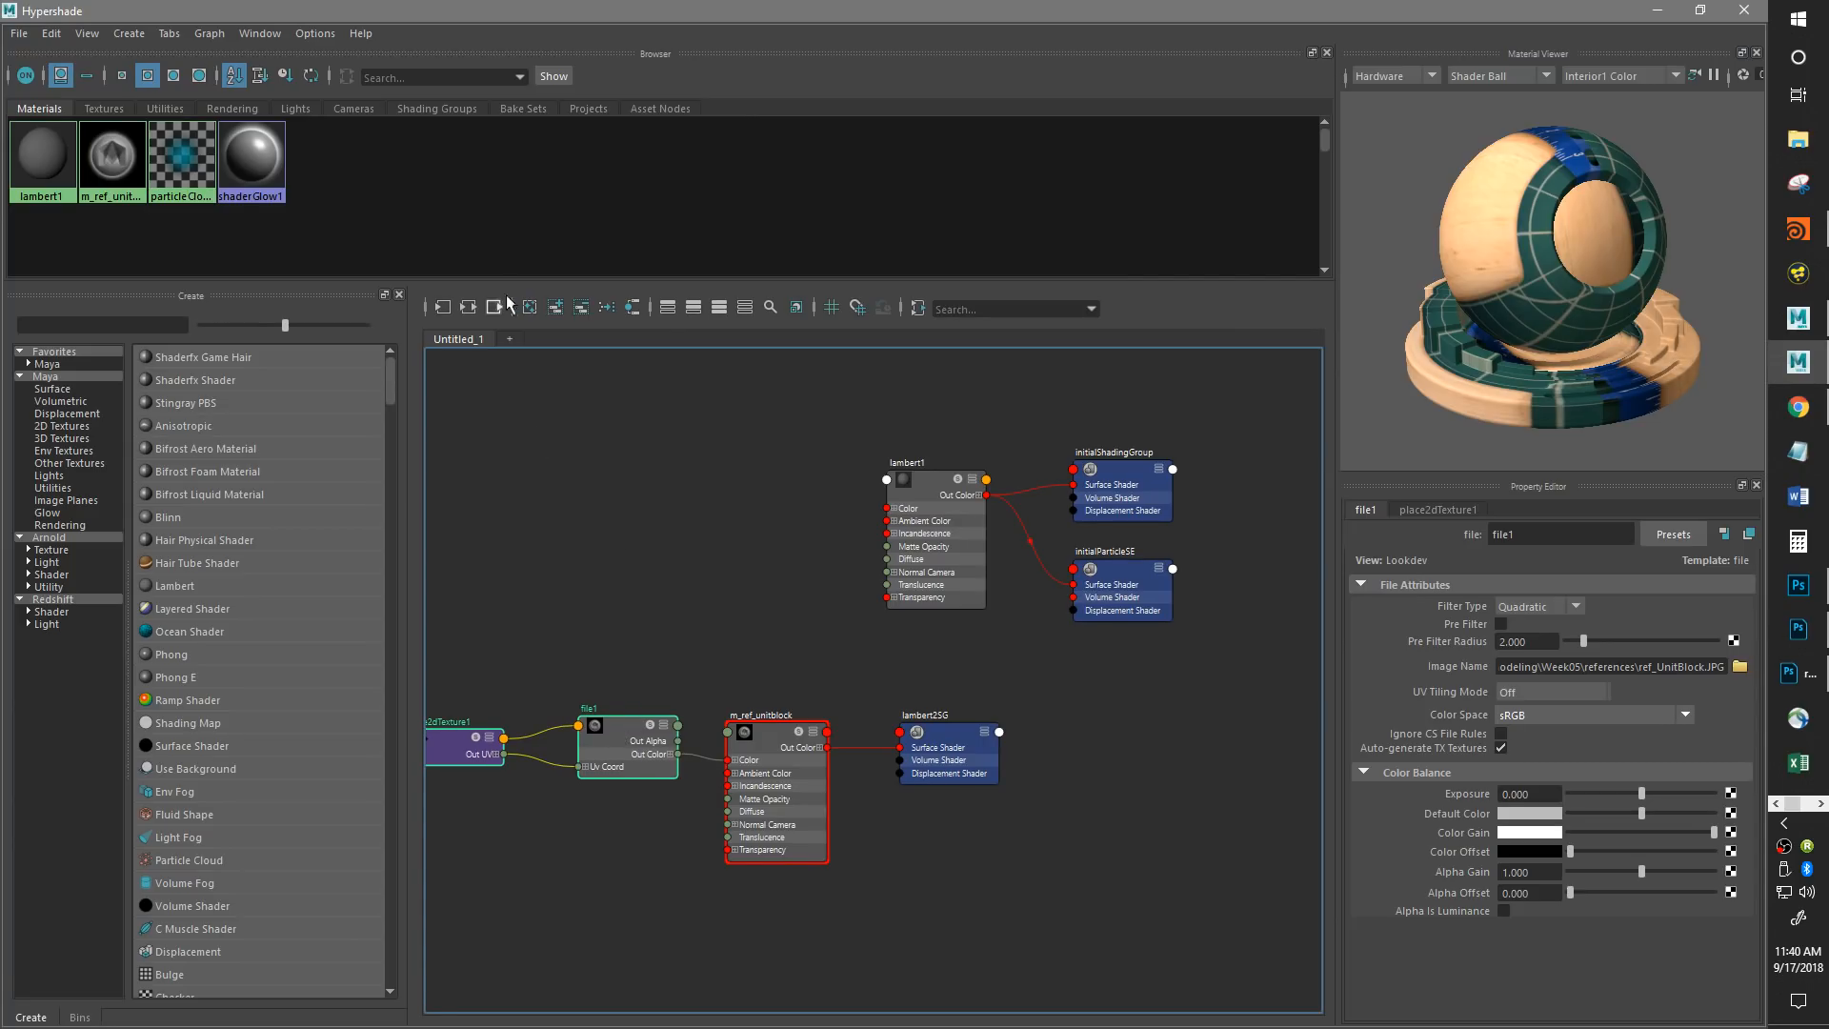
pyautogui.click(466, 307)
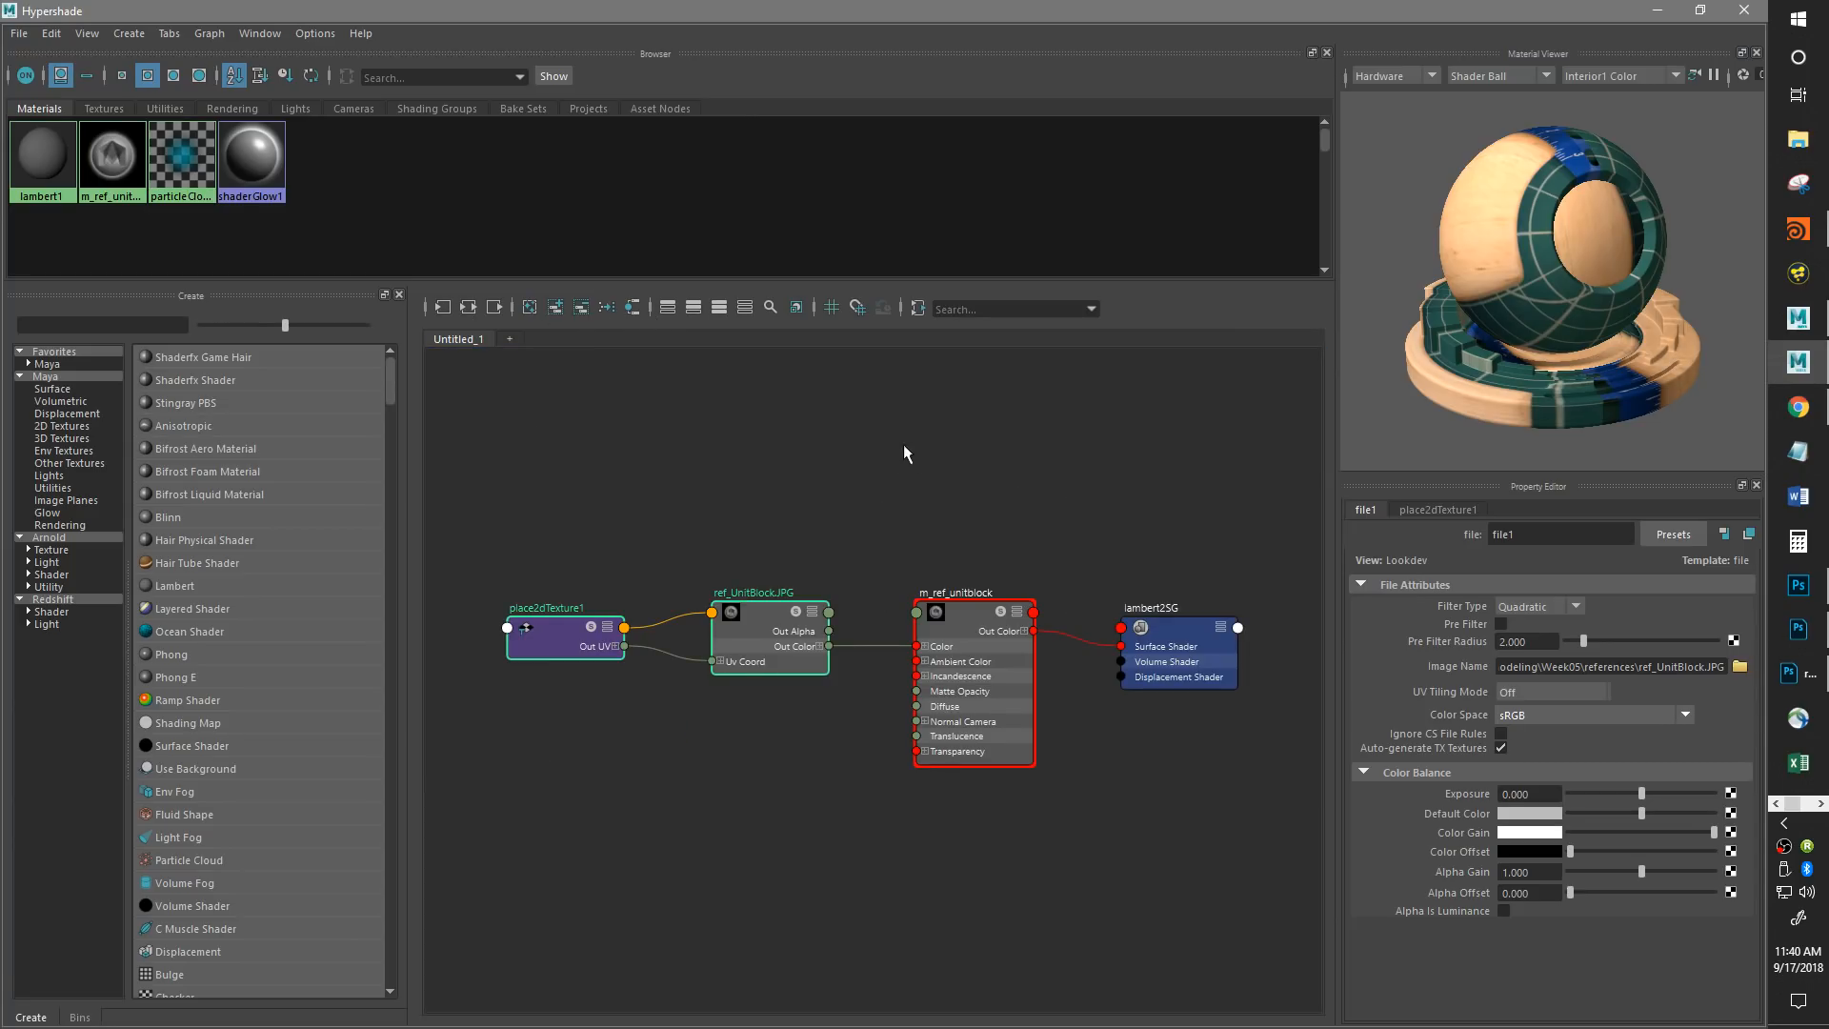
pyautogui.click(986, 607)
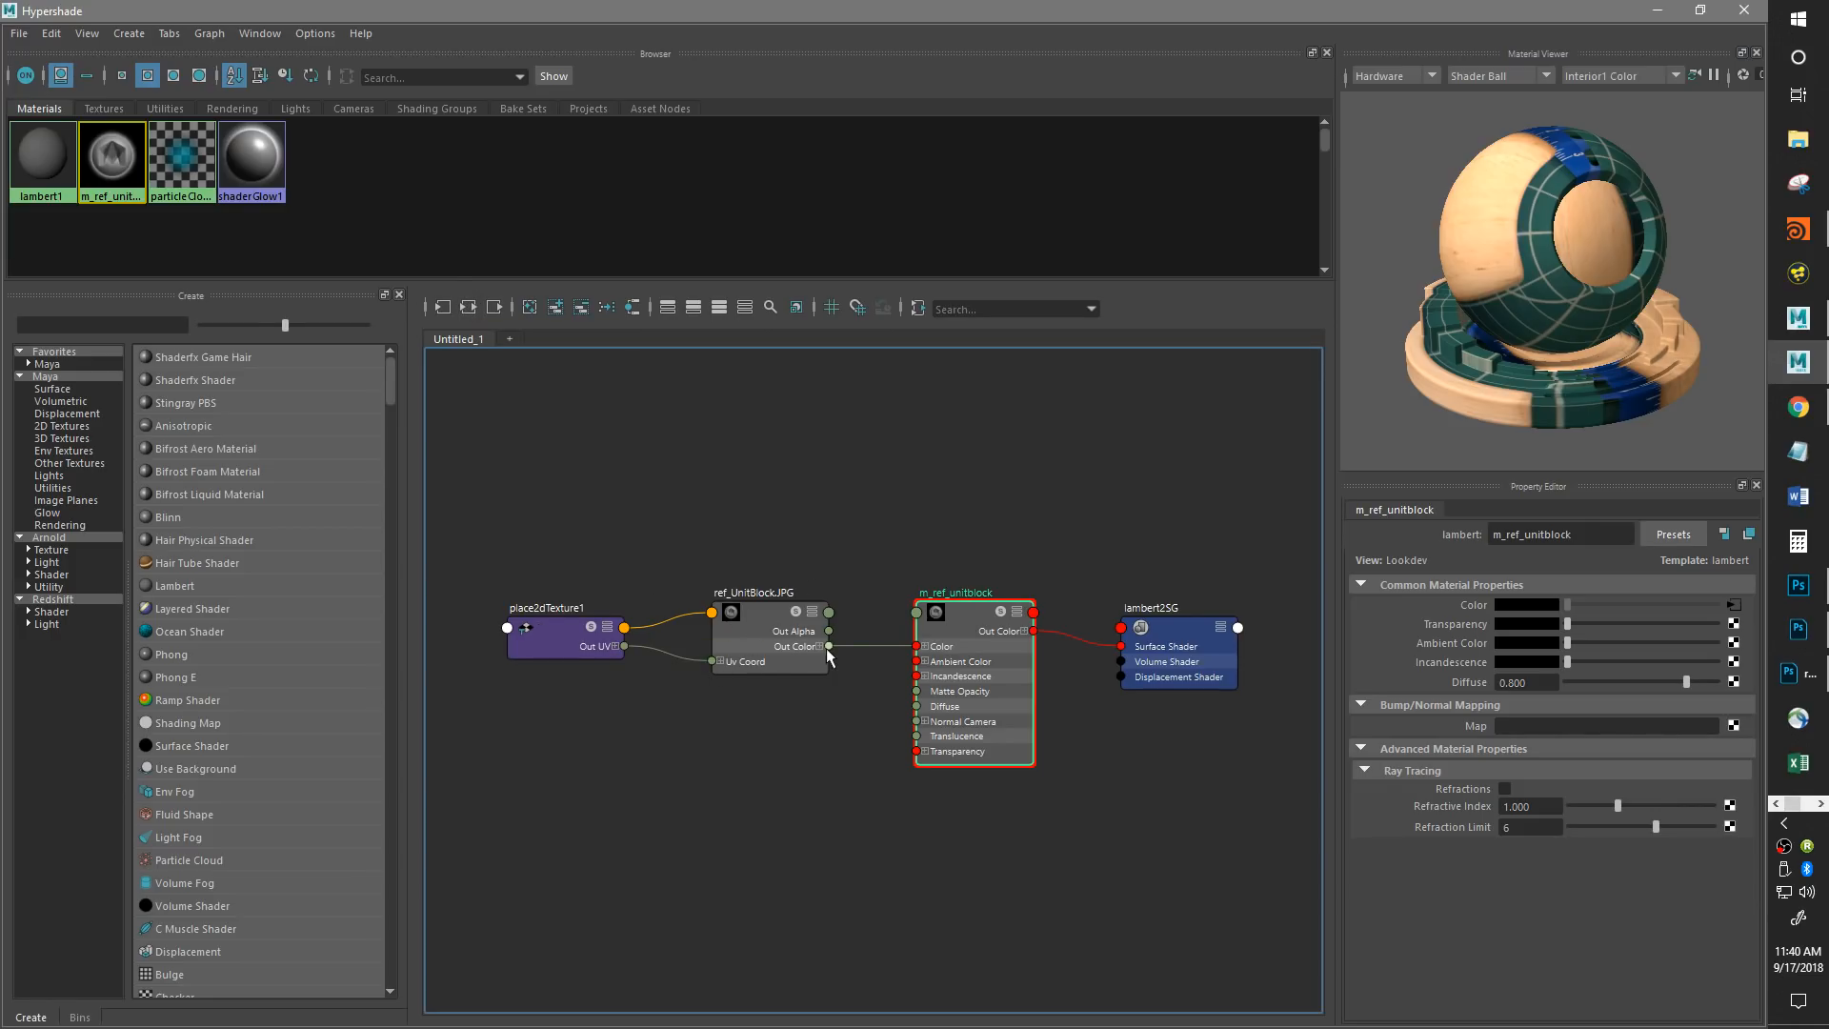
pyautogui.moveTo(1157, 635); pyautogui.dragTo(1170, 631)
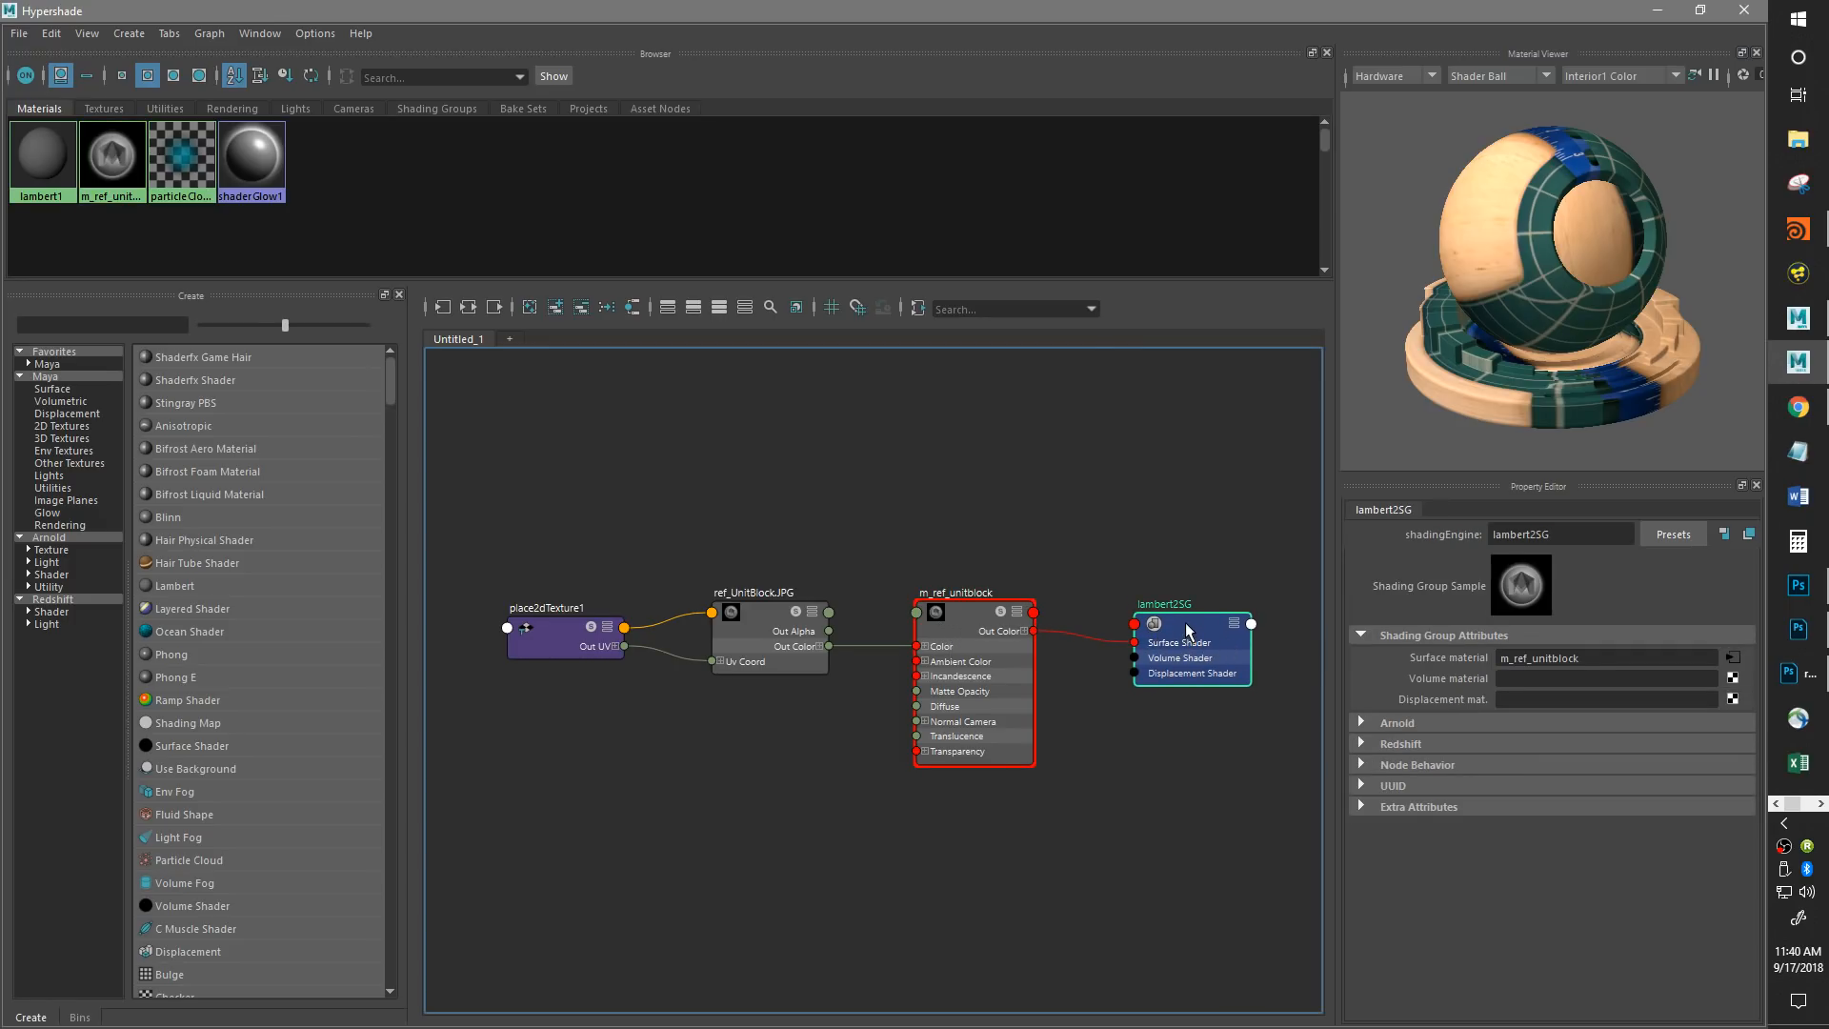
# Graph the input connections of lambert2SG and of m_ref_unitblock, and graph only the output connections of m_ref_unitblock.
pyautogui.click(443, 308)
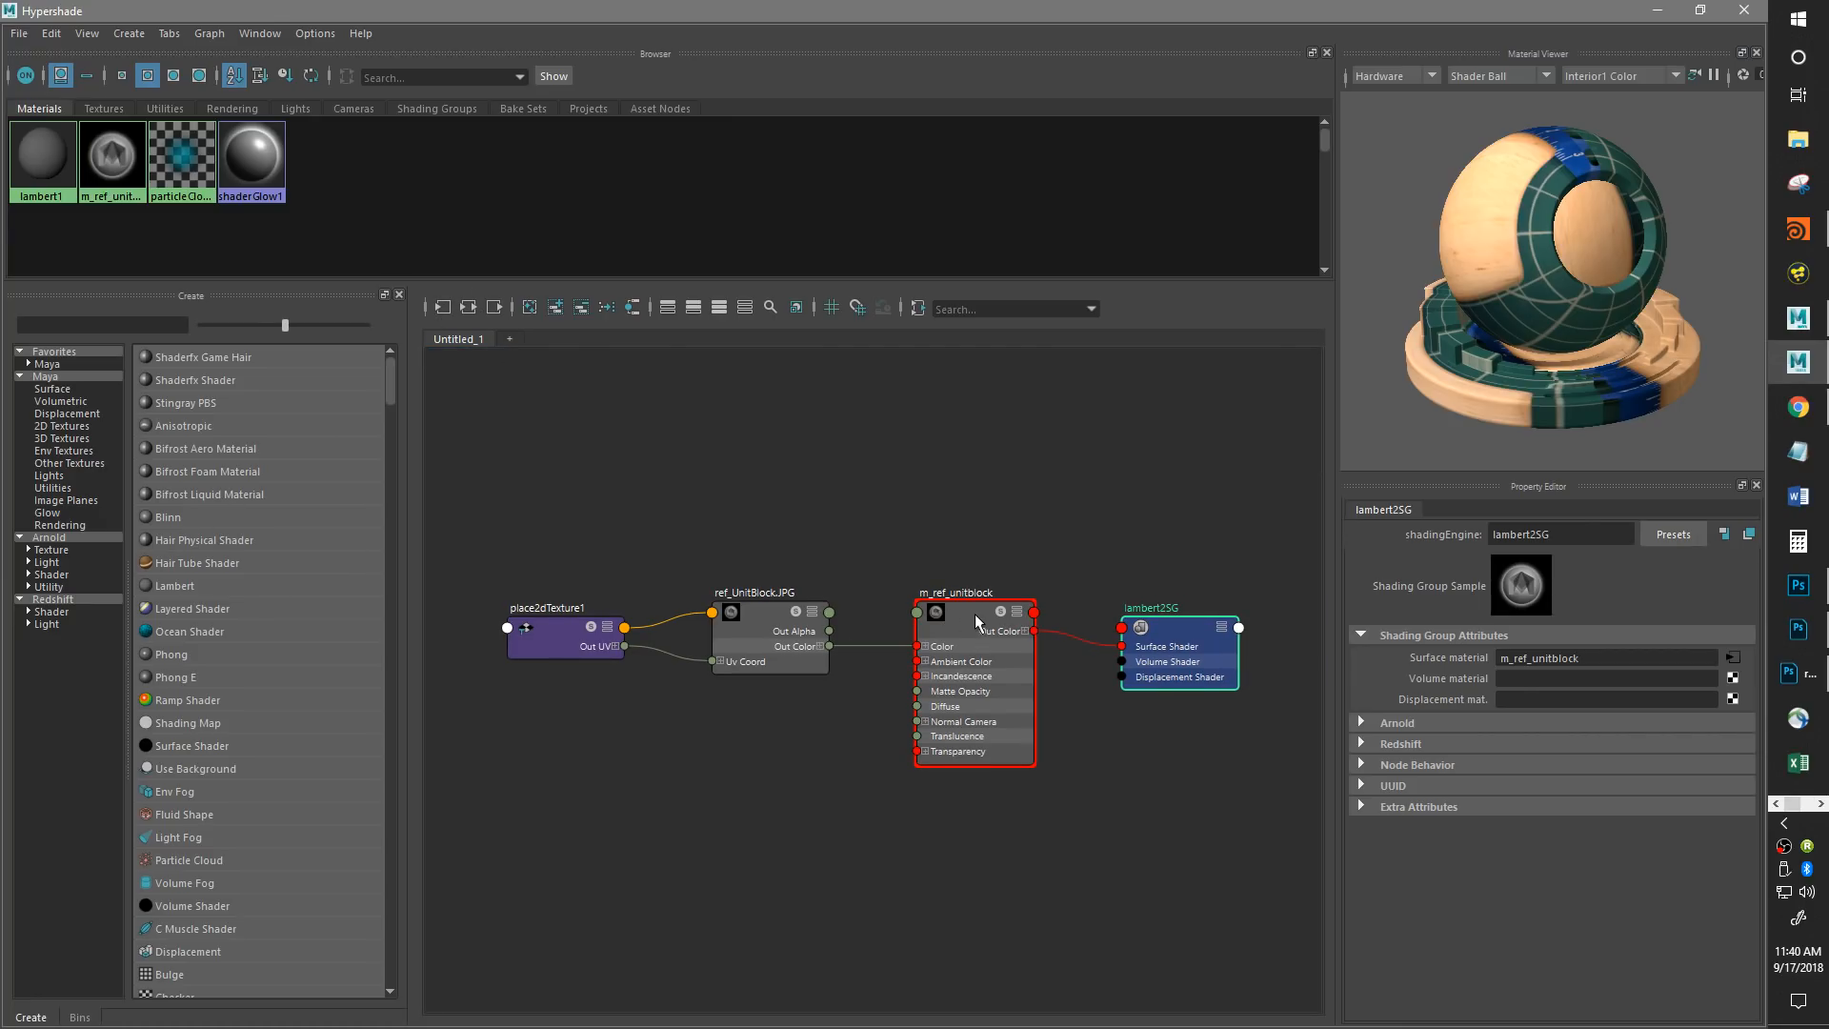
pyautogui.click(443, 307)
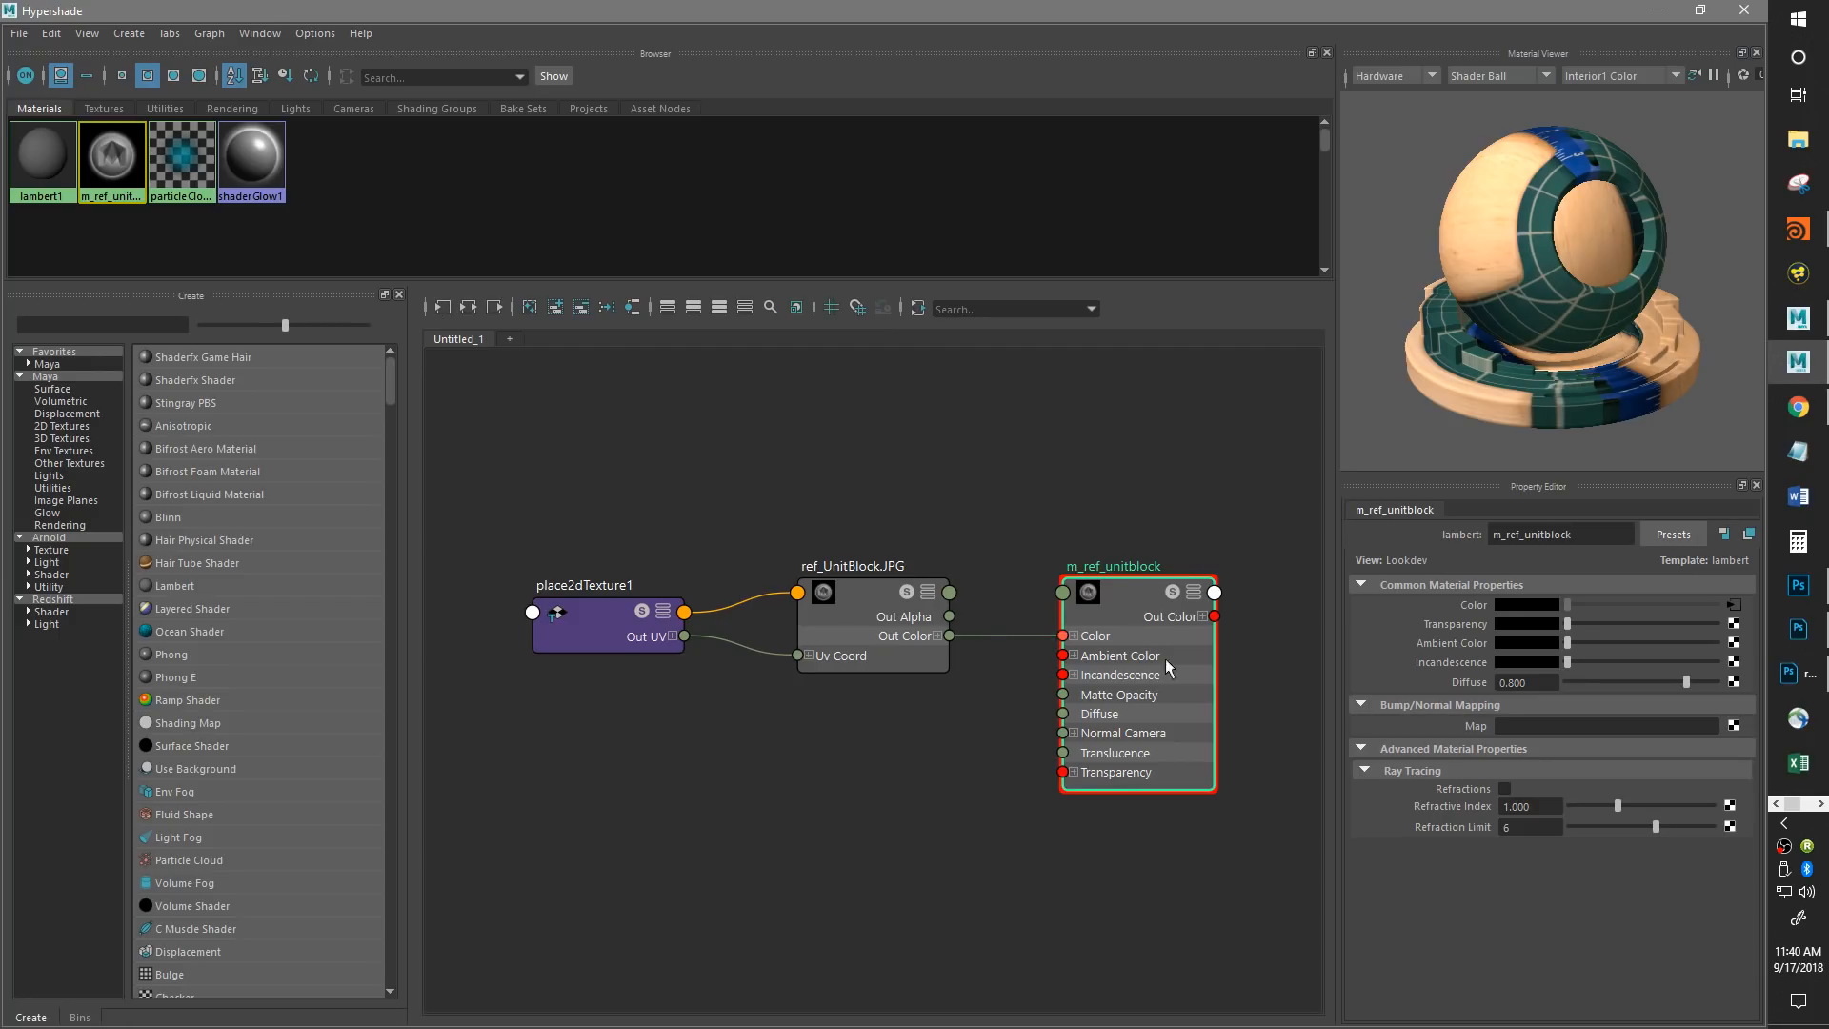
pyautogui.moveTo(533, 562); pyautogui.dragTo(972, 757)
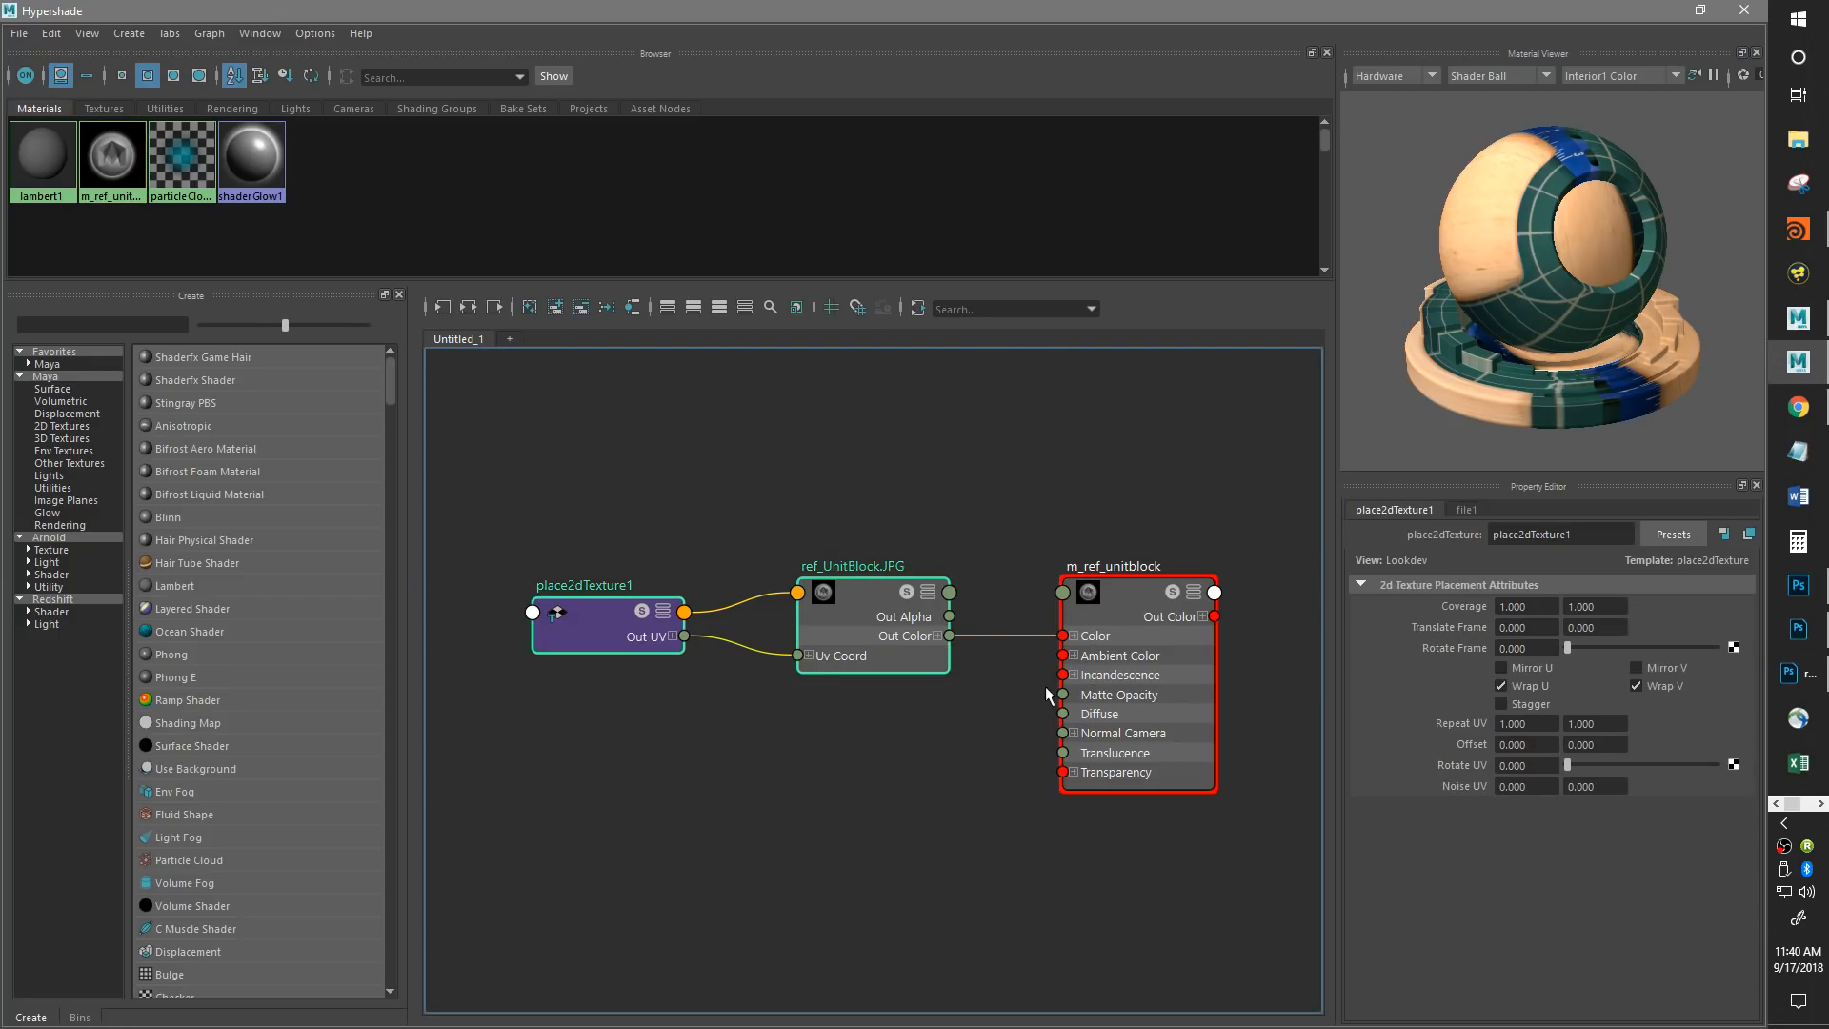
pyautogui.click(1112, 602)
pyautogui.click(494, 306)
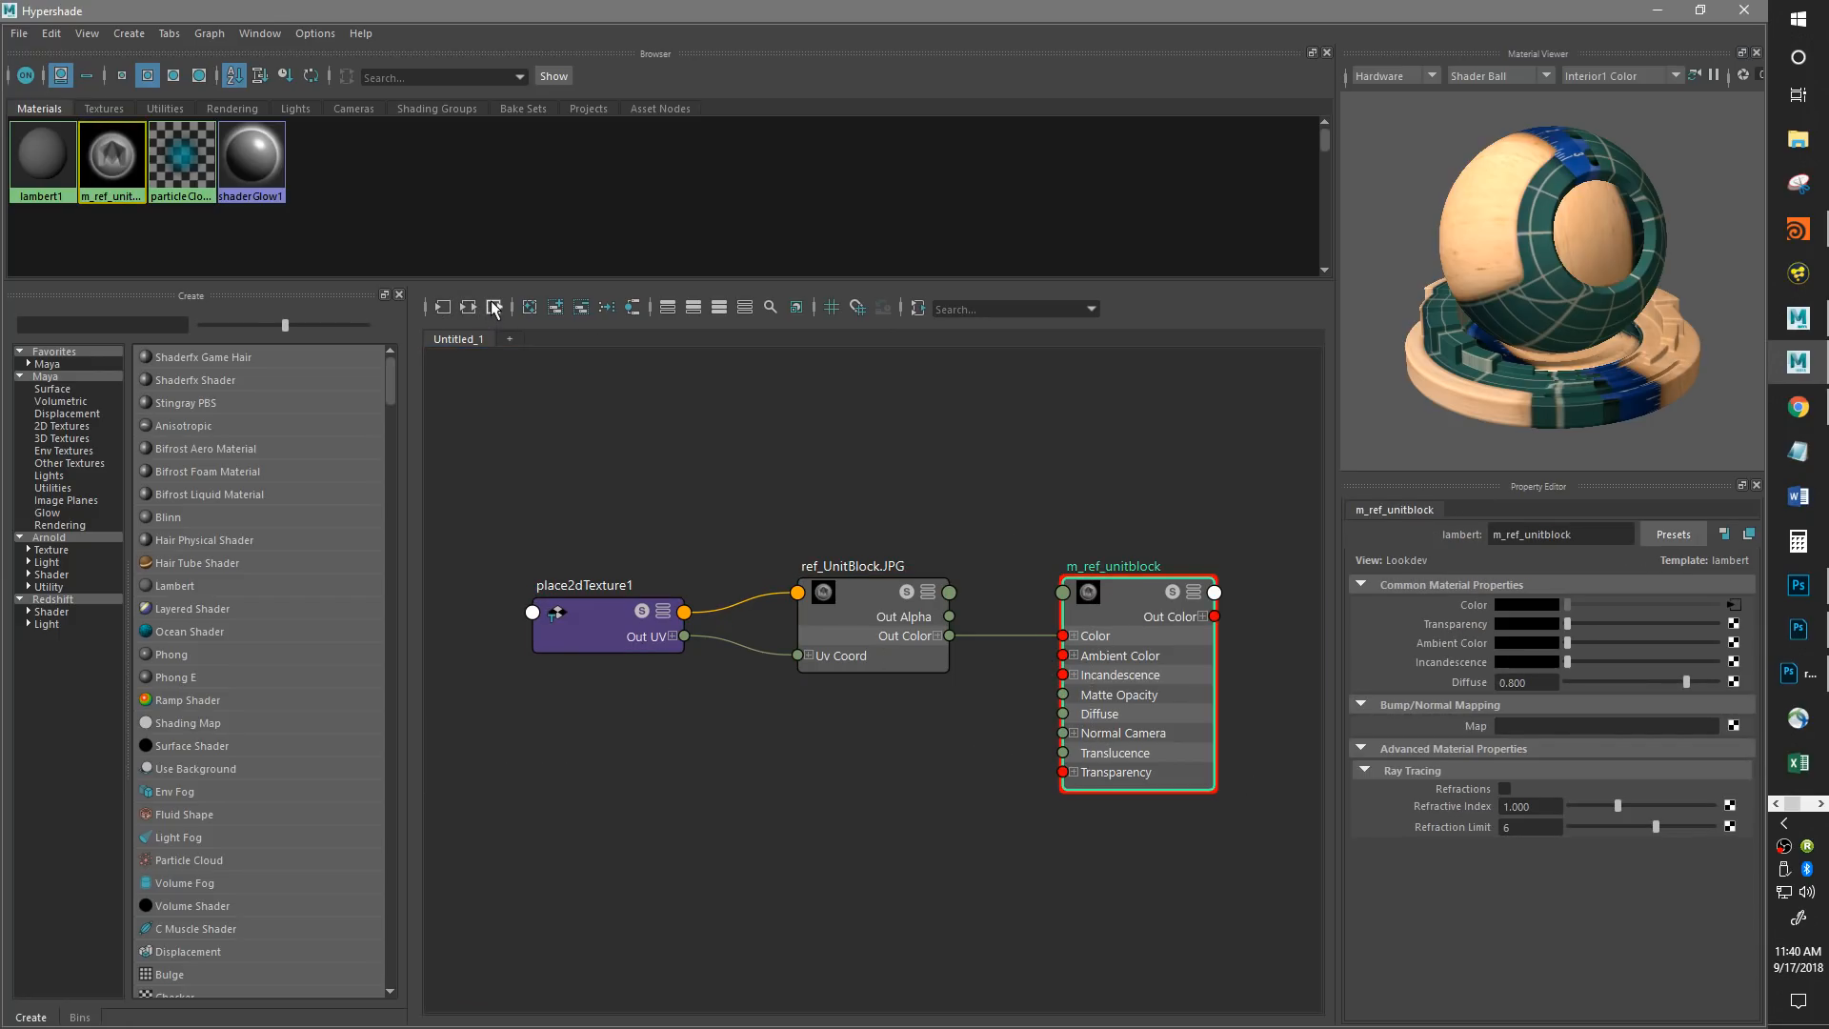
pyautogui.moveTo(1199, 807); pyautogui.dragTo(605, 422)
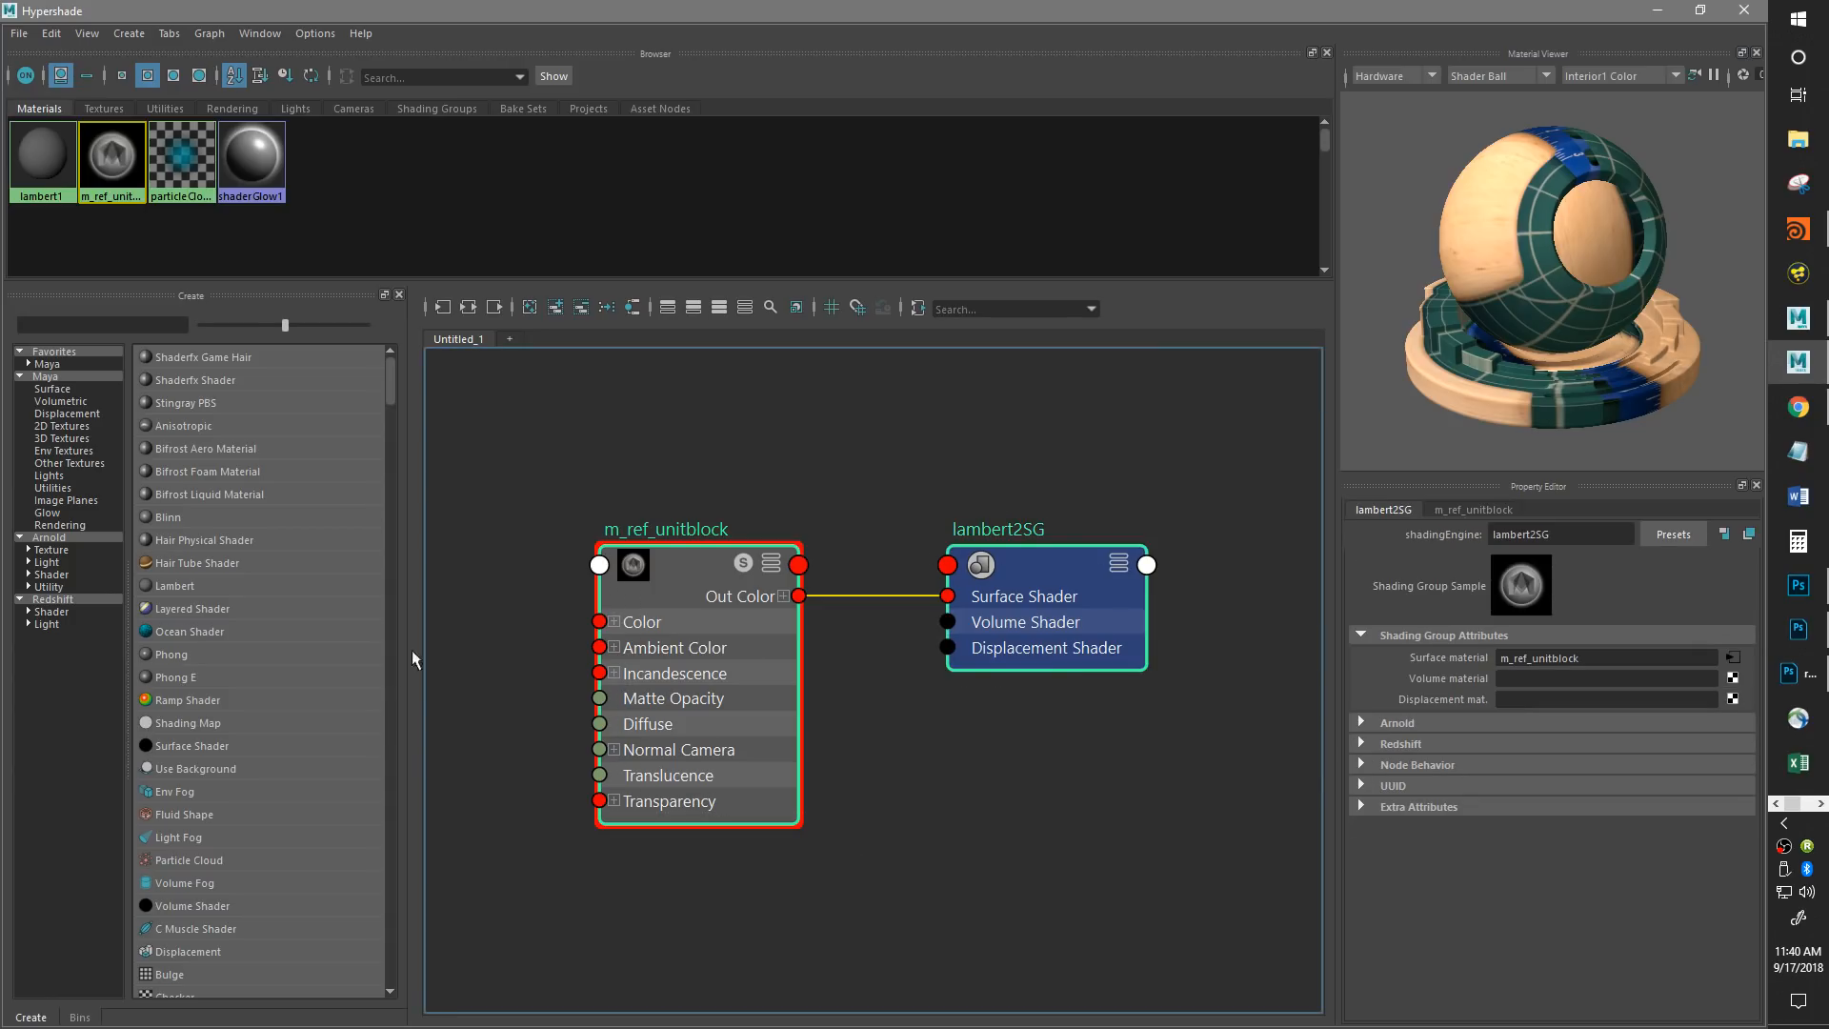
pyautogui.click(664, 595)
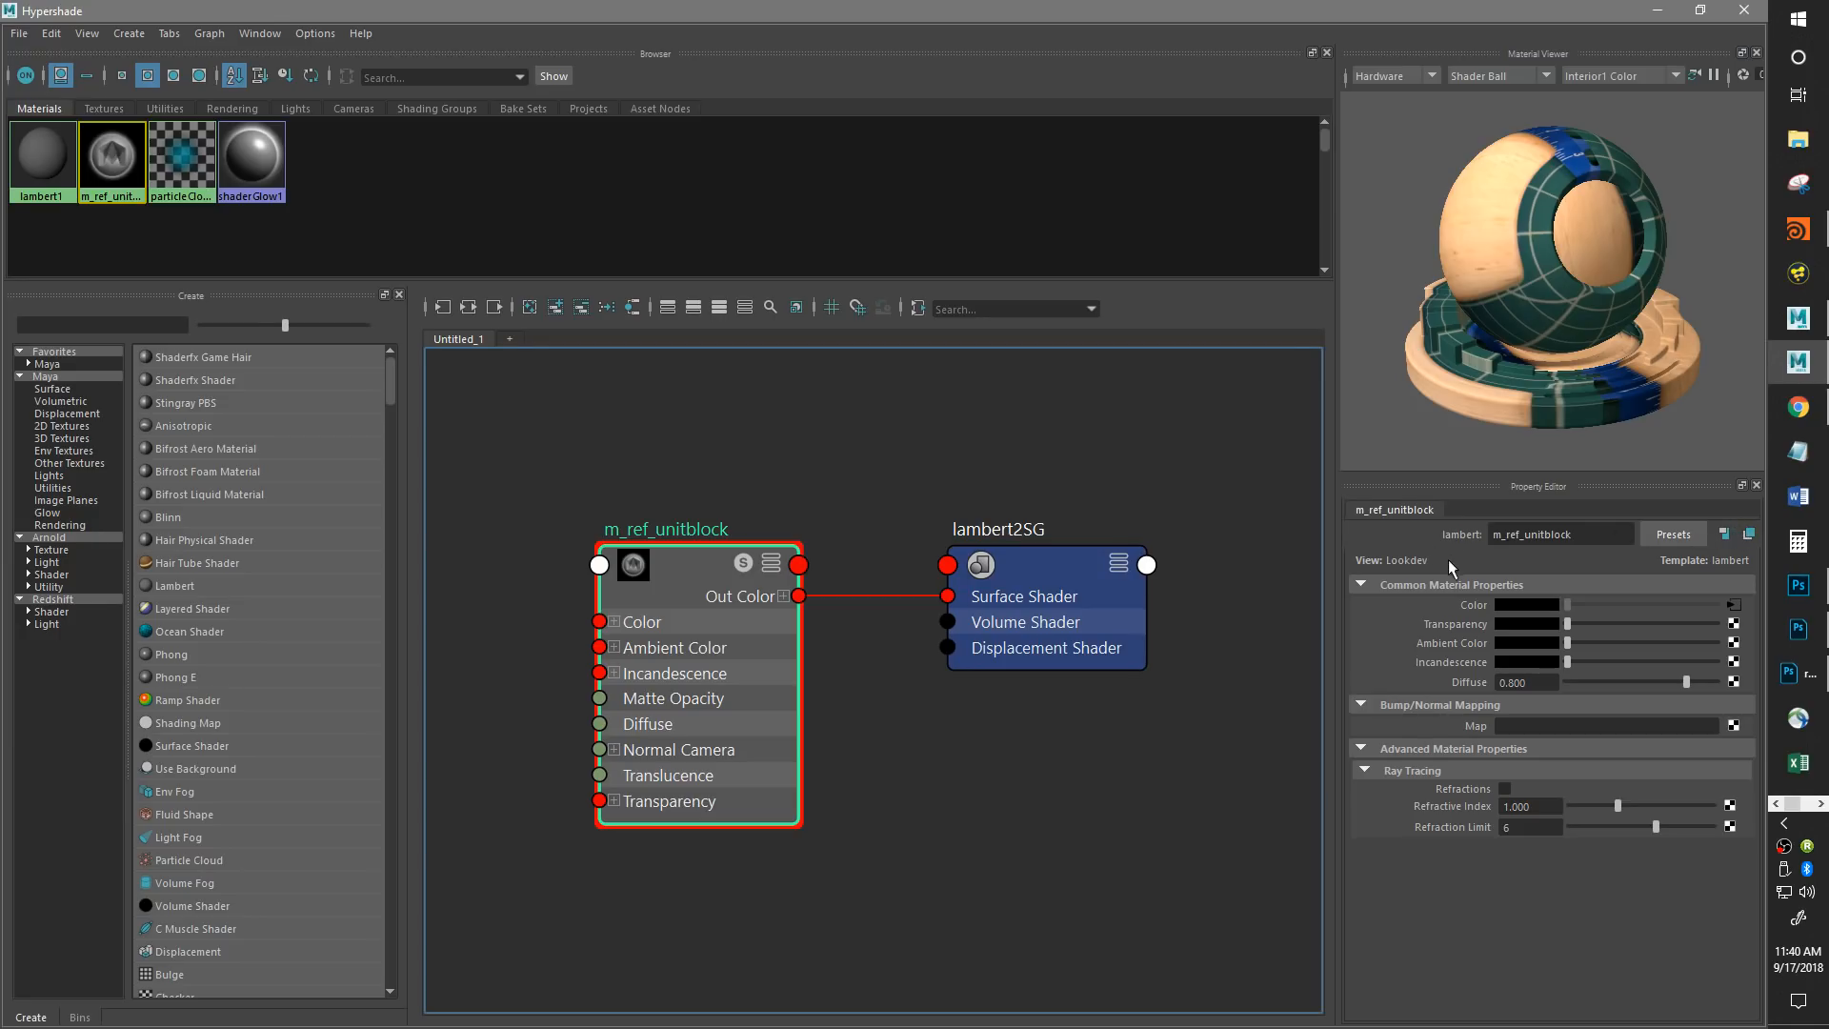
# Close the Hypershade and step through the attributes of m_ref_unitblock, file1 and place2dTexture1 in the Attribute Editor using input and output connections.
pyautogui.click(1739, 11)
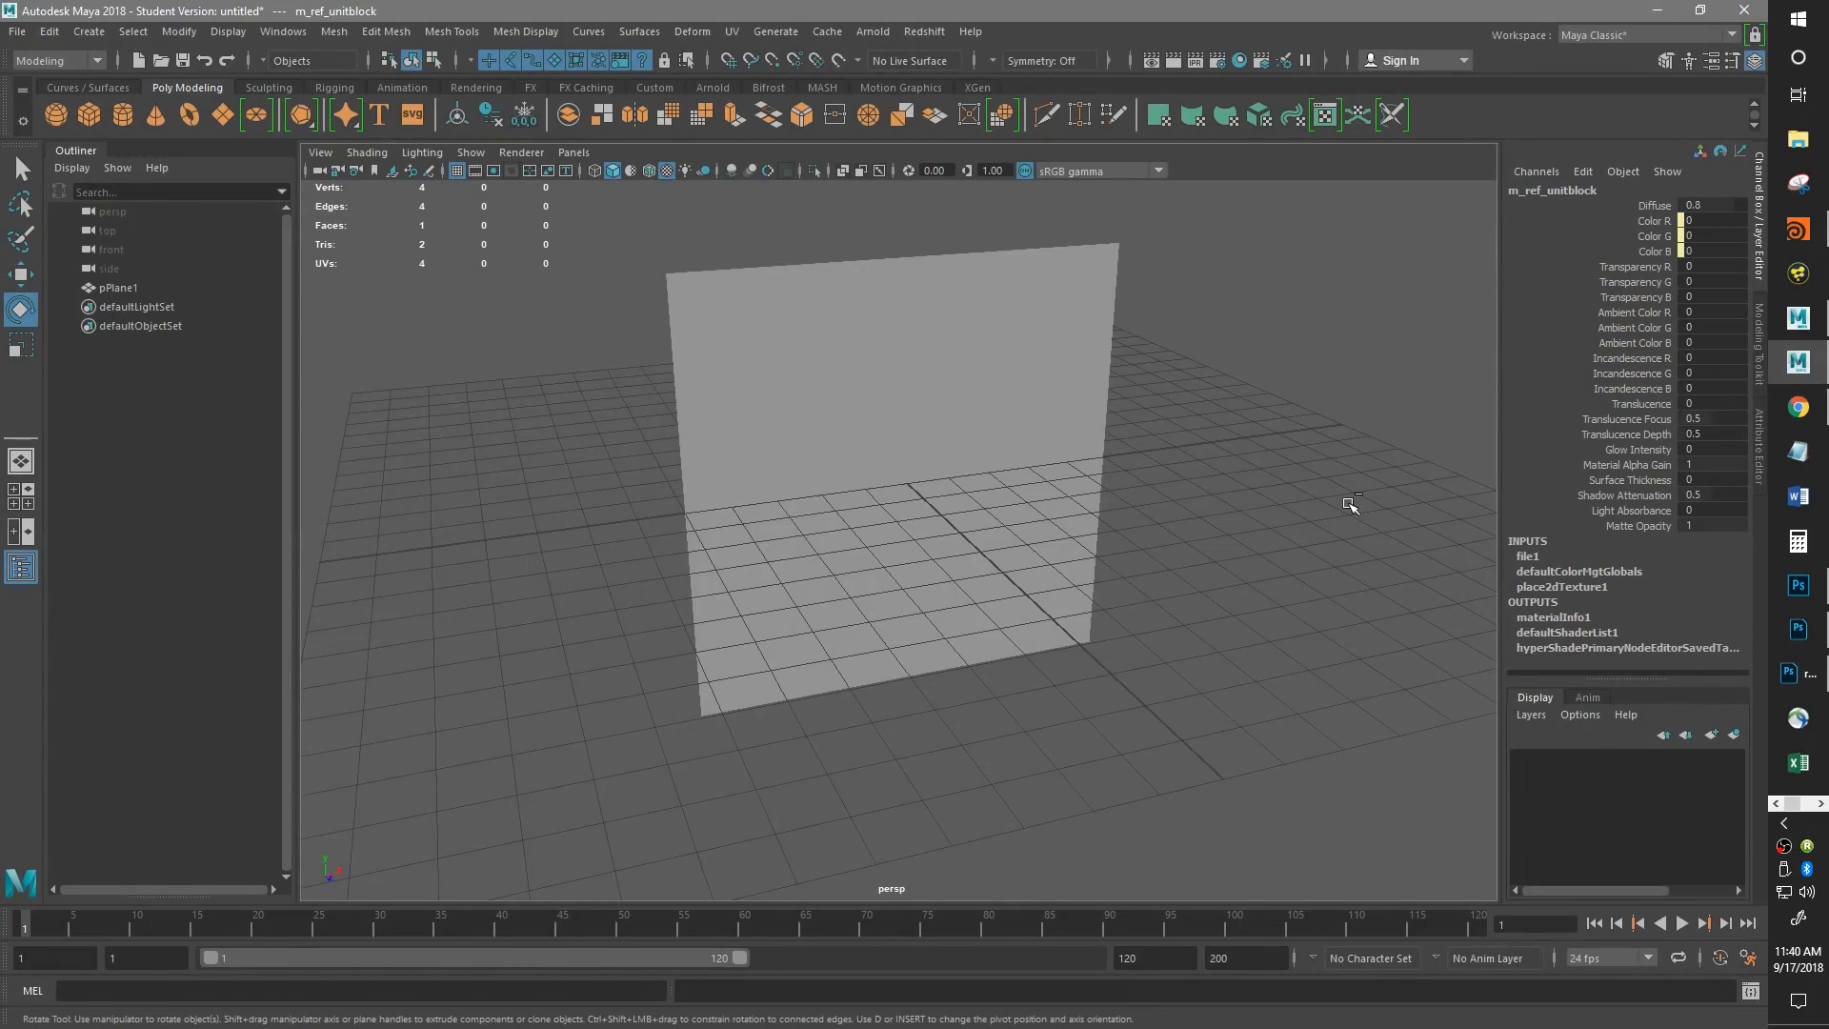
pyautogui.hotkey('ctrl', 'a')
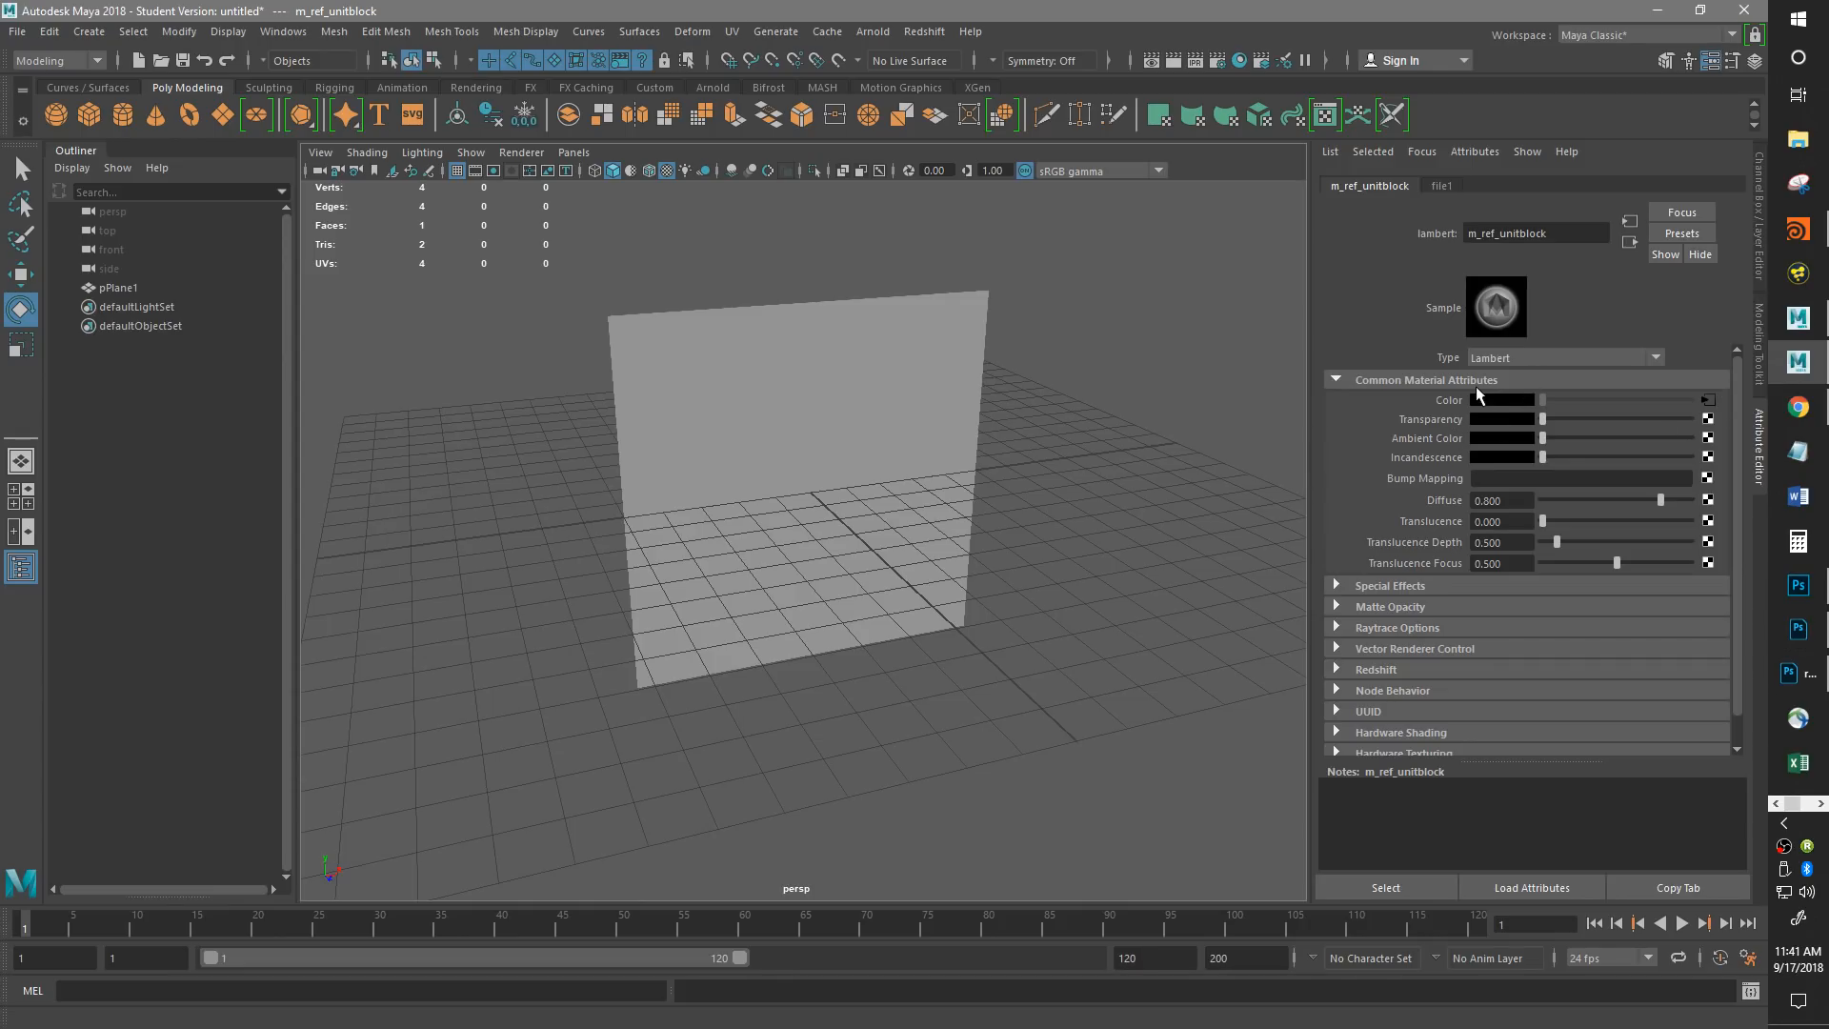
pyautogui.click(1628, 225)
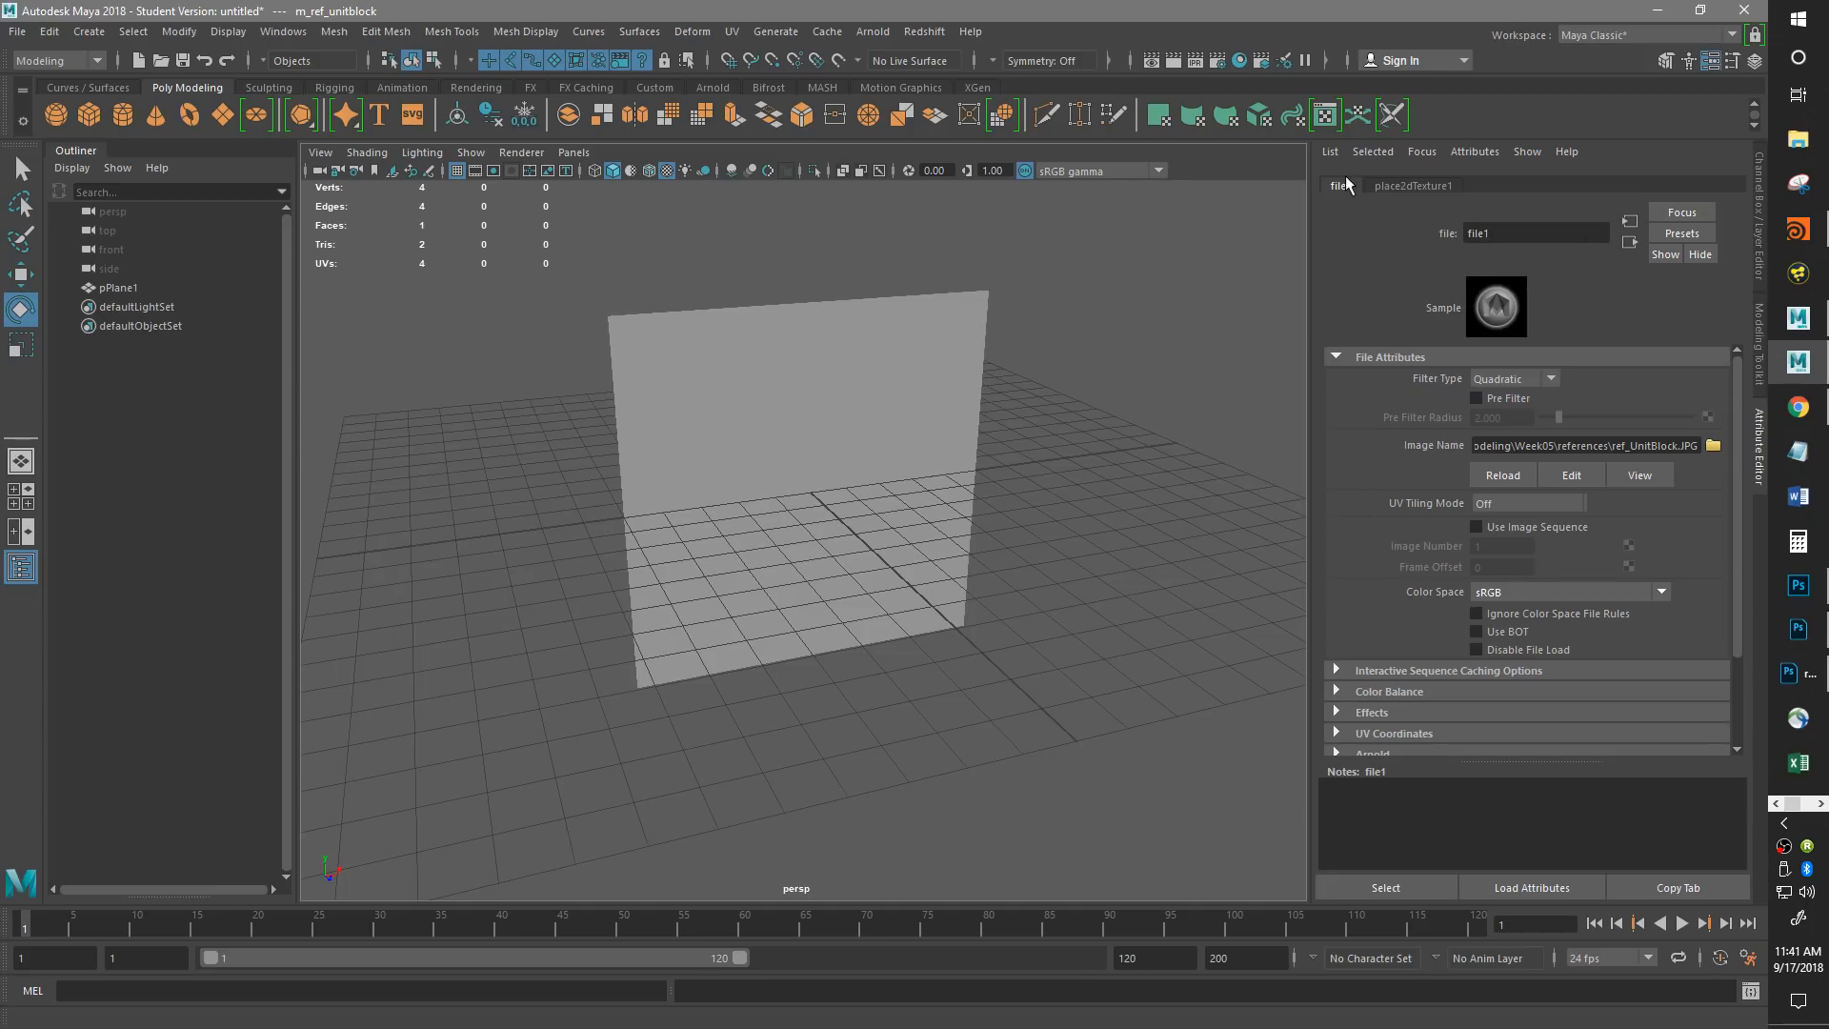
pyautogui.click(1392, 185)
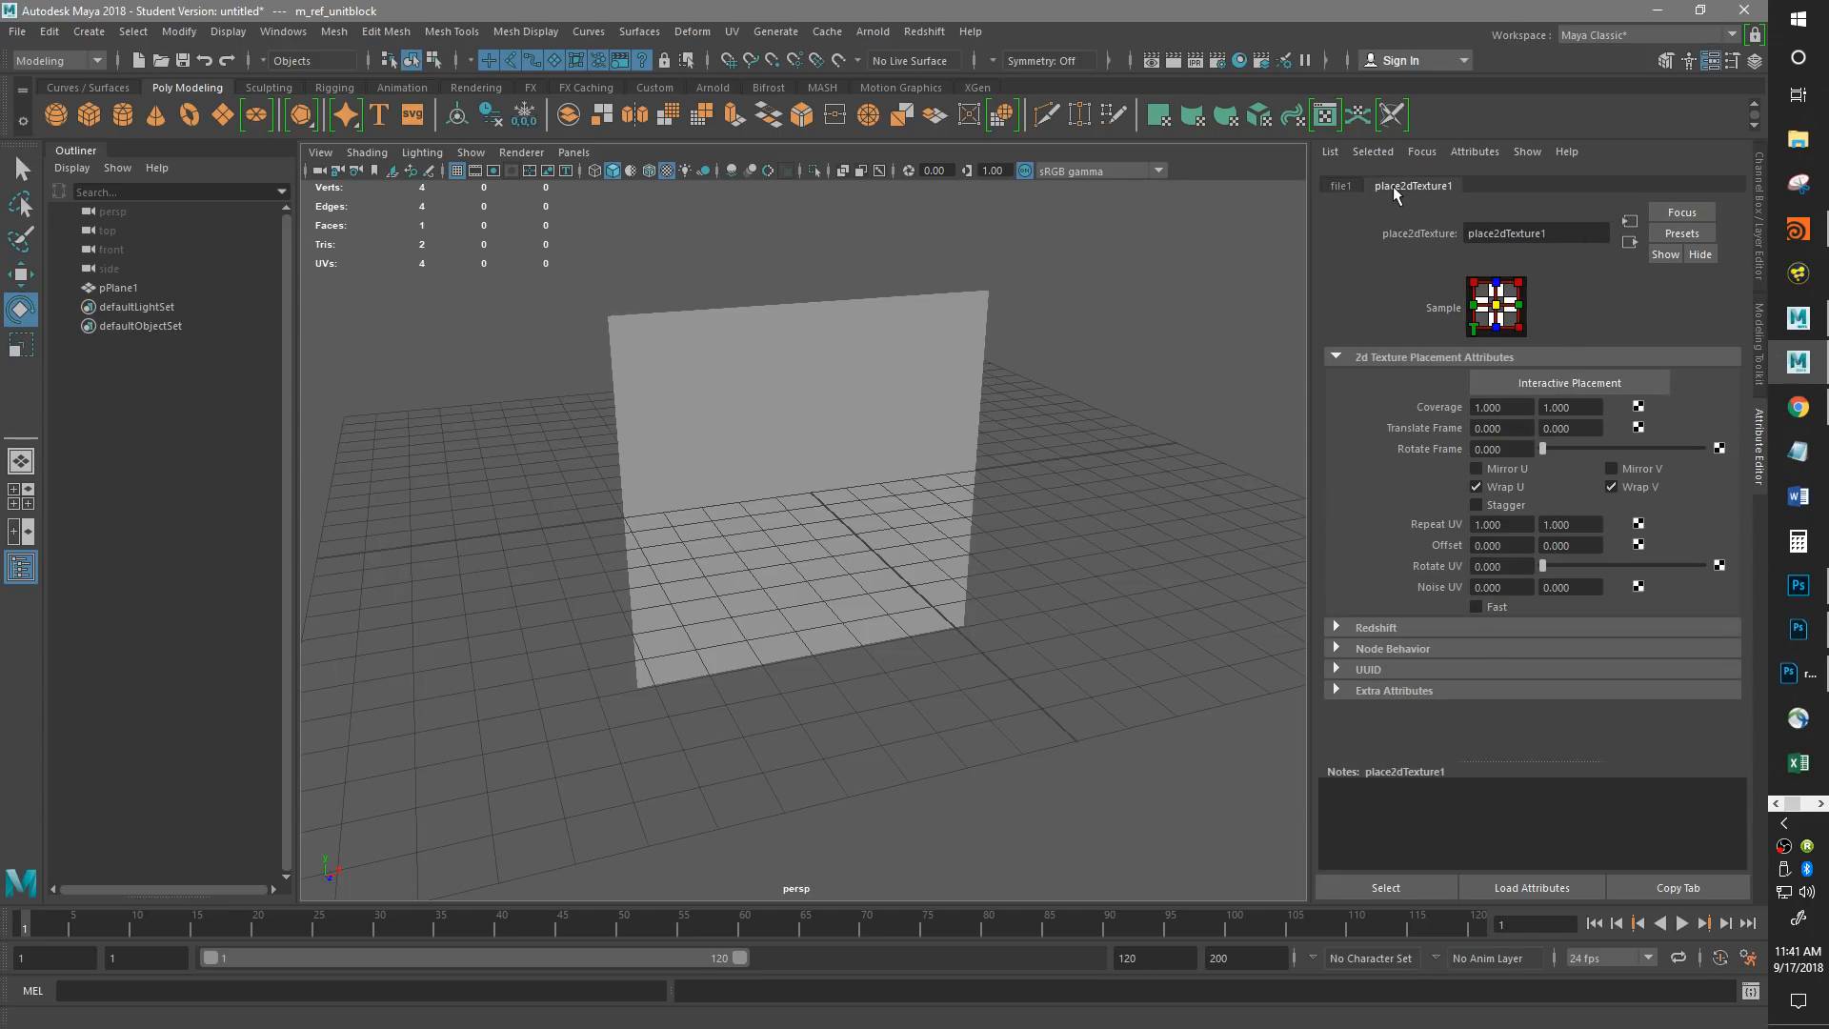
pyautogui.click(1342, 187)
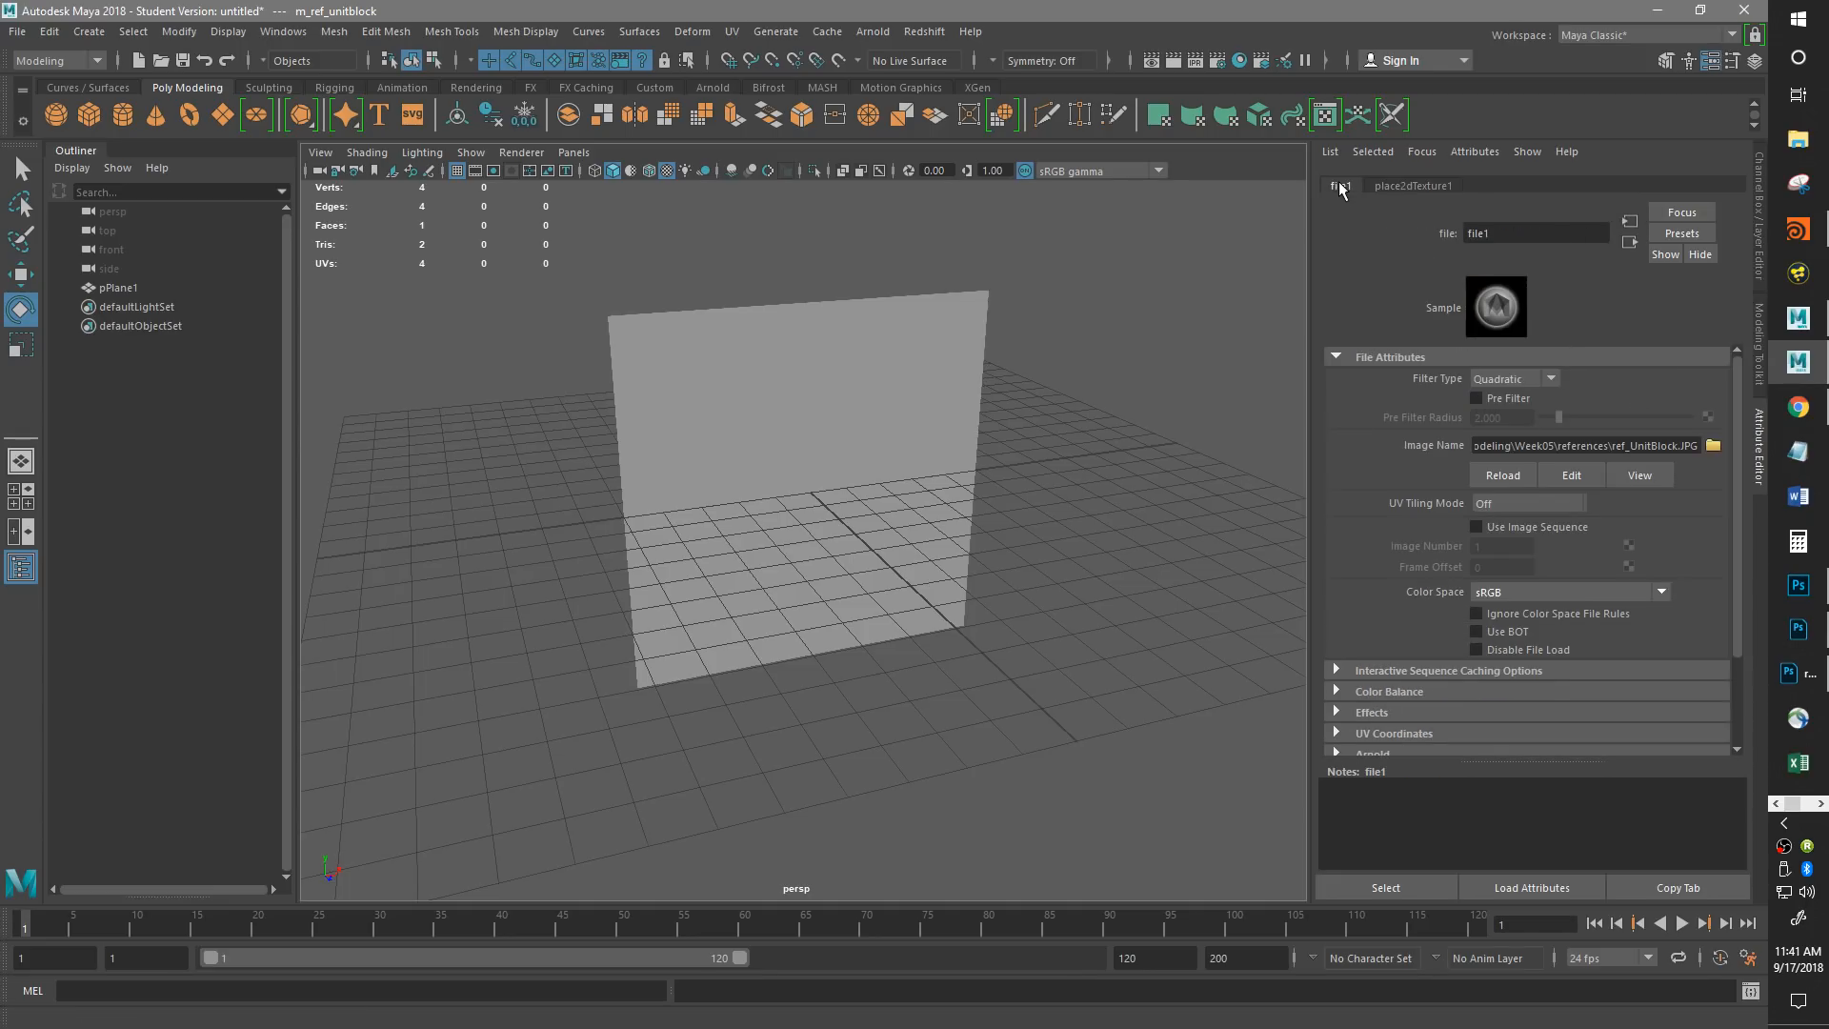
pyautogui.click(1630, 242)
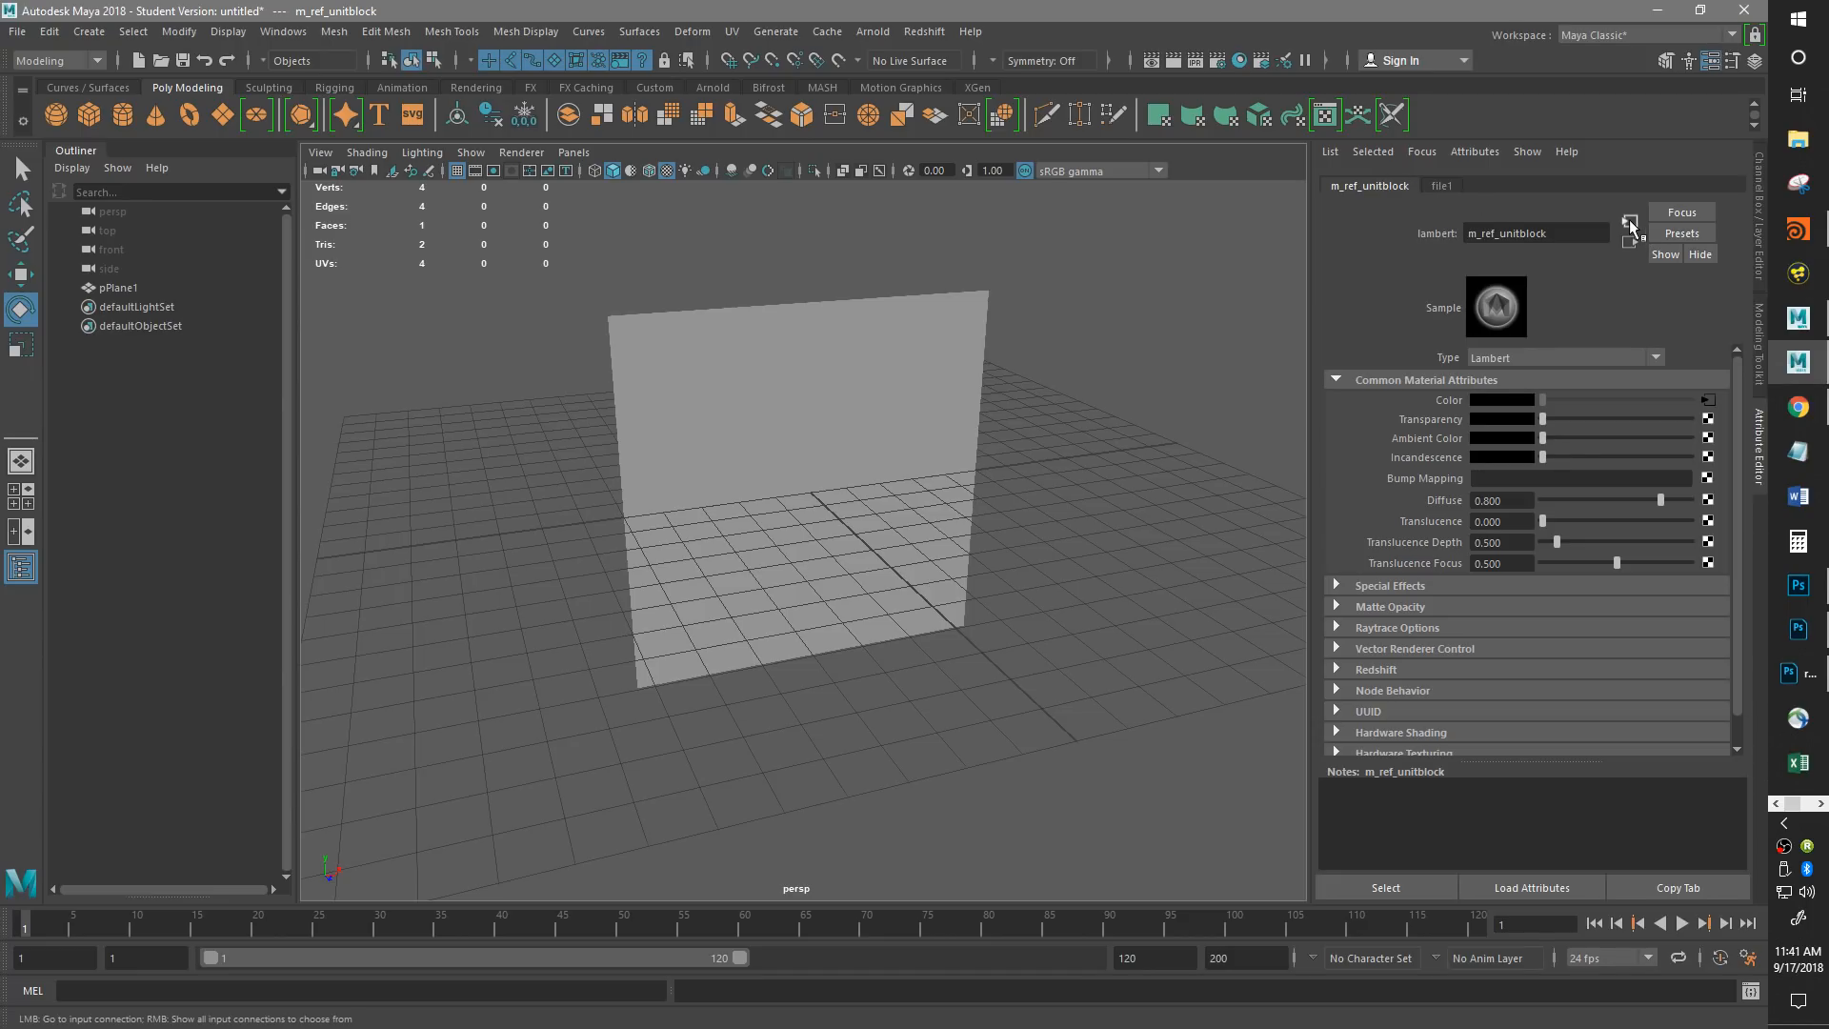
pyautogui.click(1443, 190)
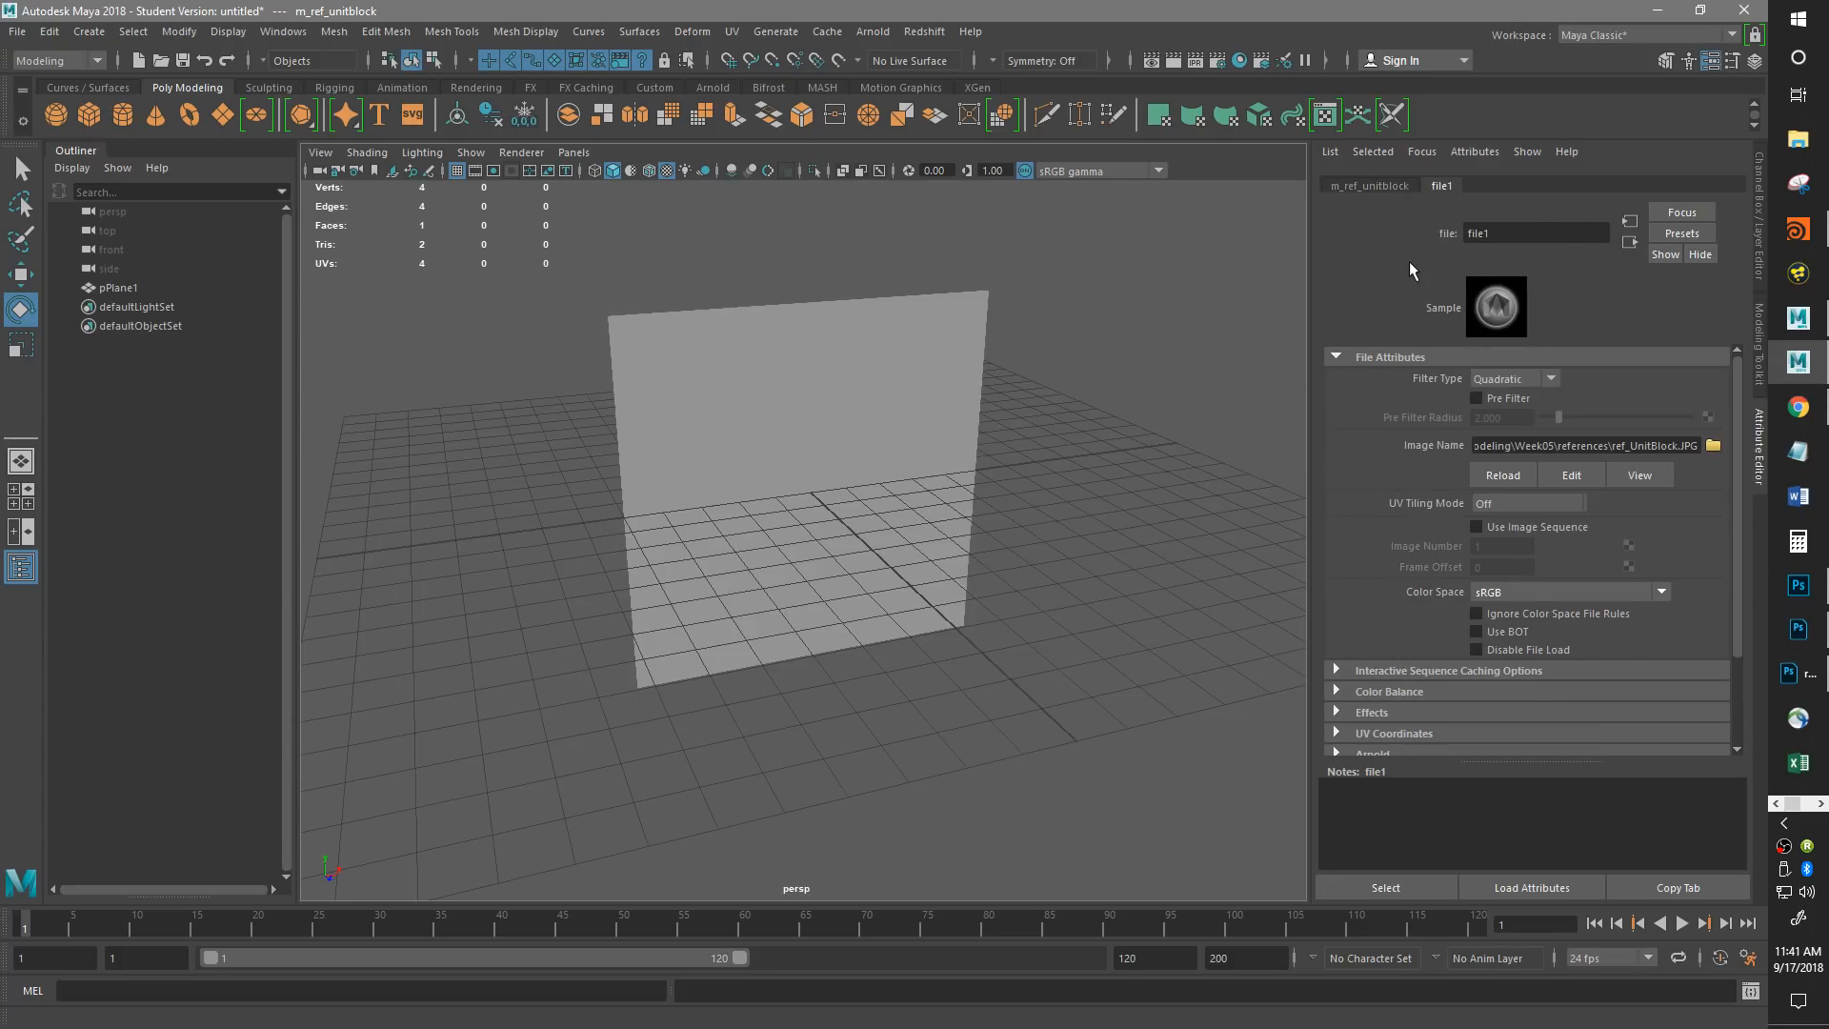
# Turn on textured display and assign the existing m_ref_unitblock material to the upright plane pPlane1.
pyautogui.click(736, 366)
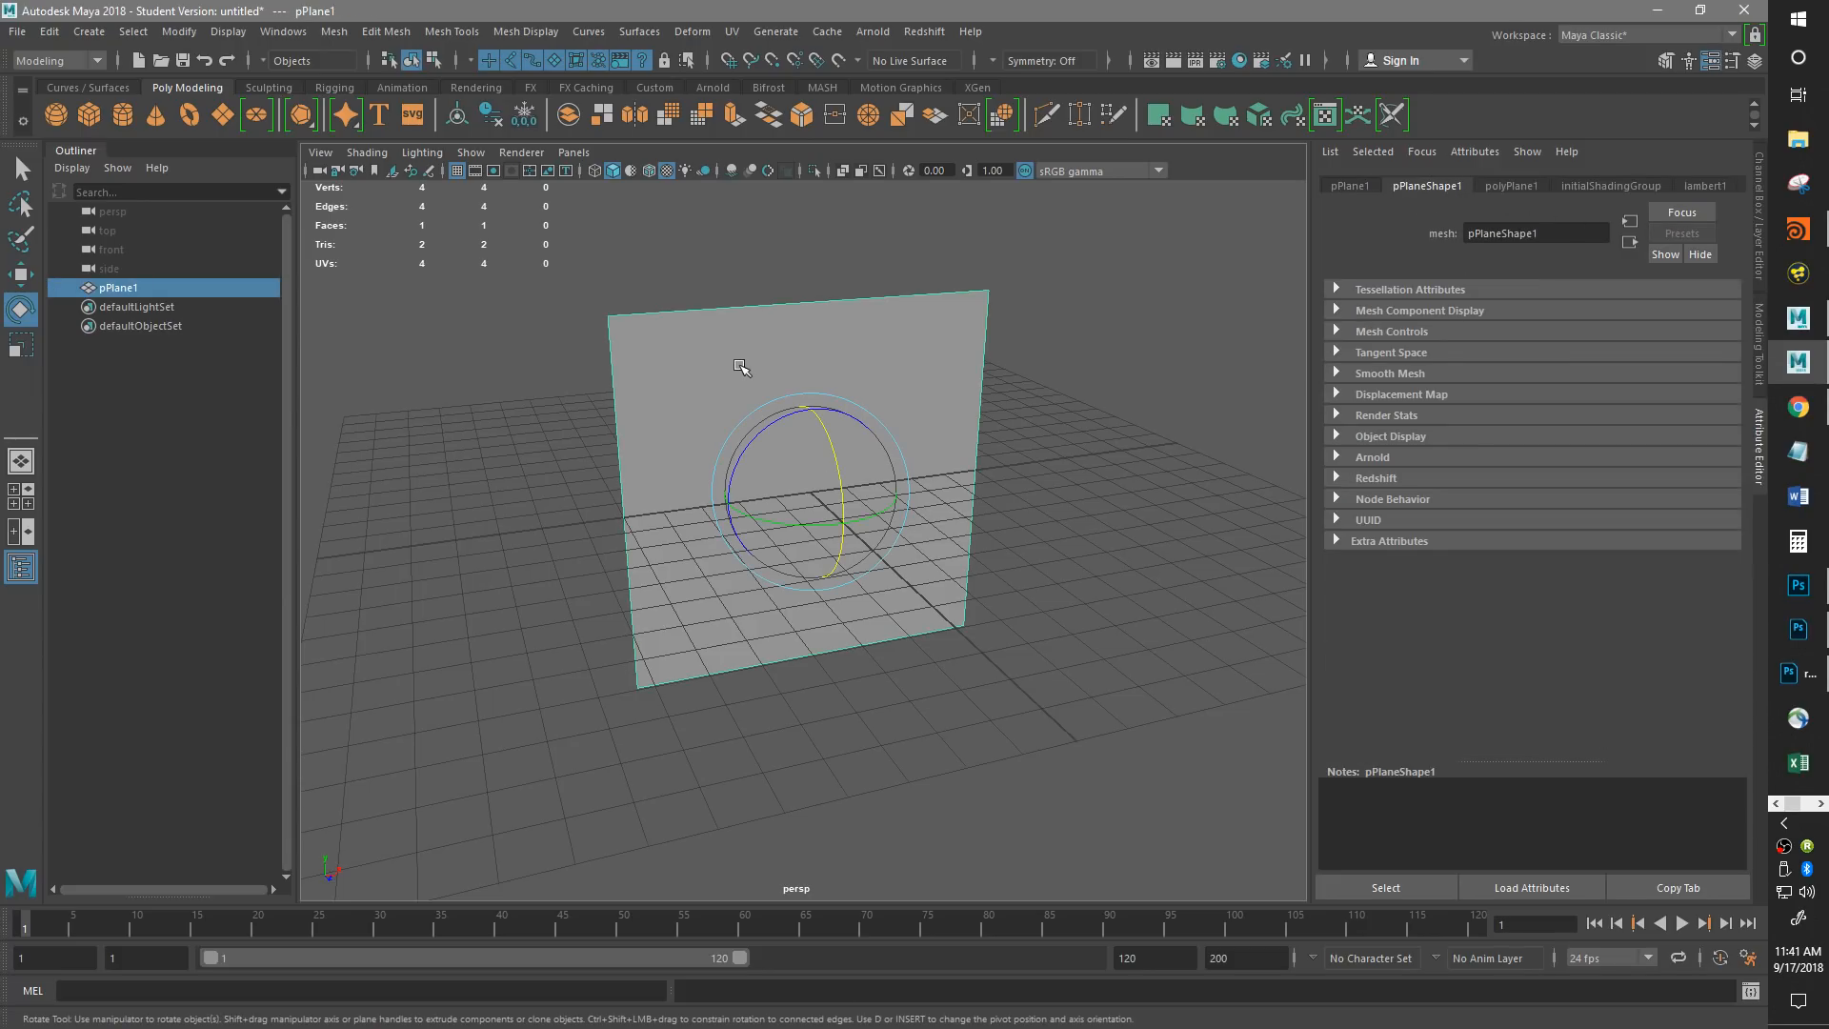
pyautogui.keyDown('alt'); pyautogui.moveTo(901, 378); pyautogui.dragTo(832, 356); pyautogui.keyUp('alt')
pyautogui.press('6')
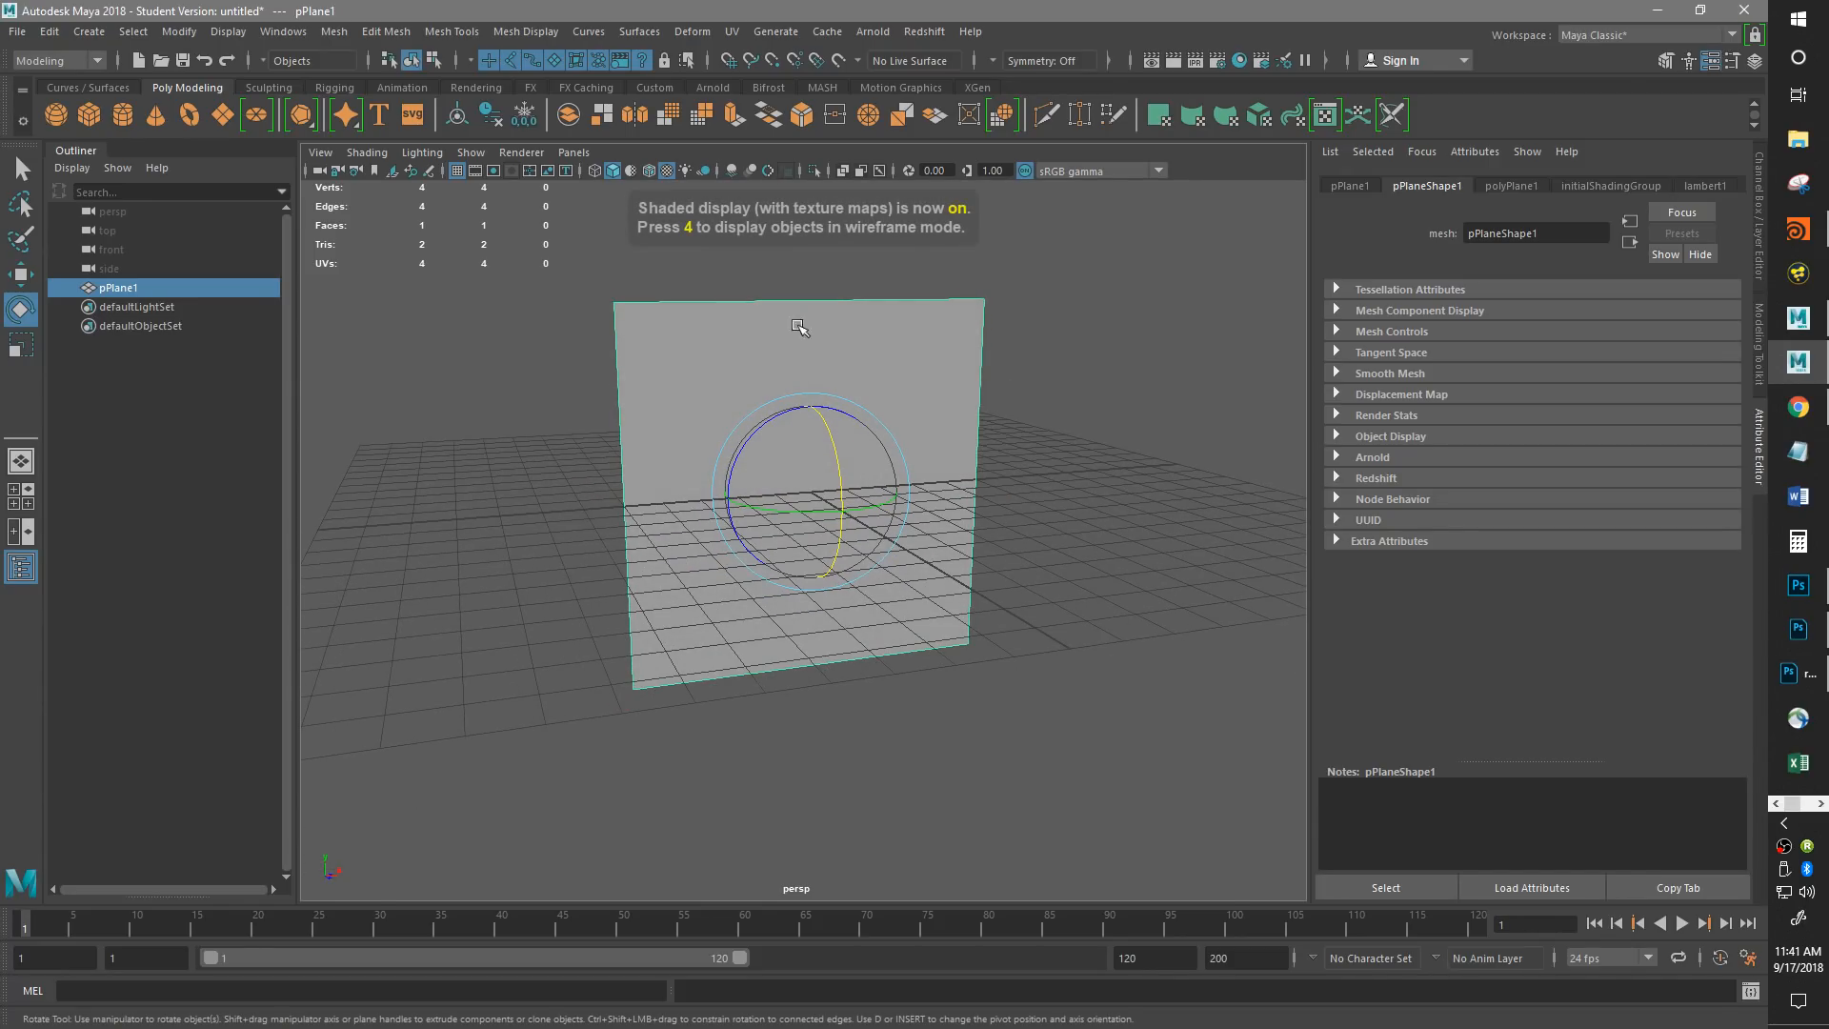
pyautogui.rightClick(790, 352)
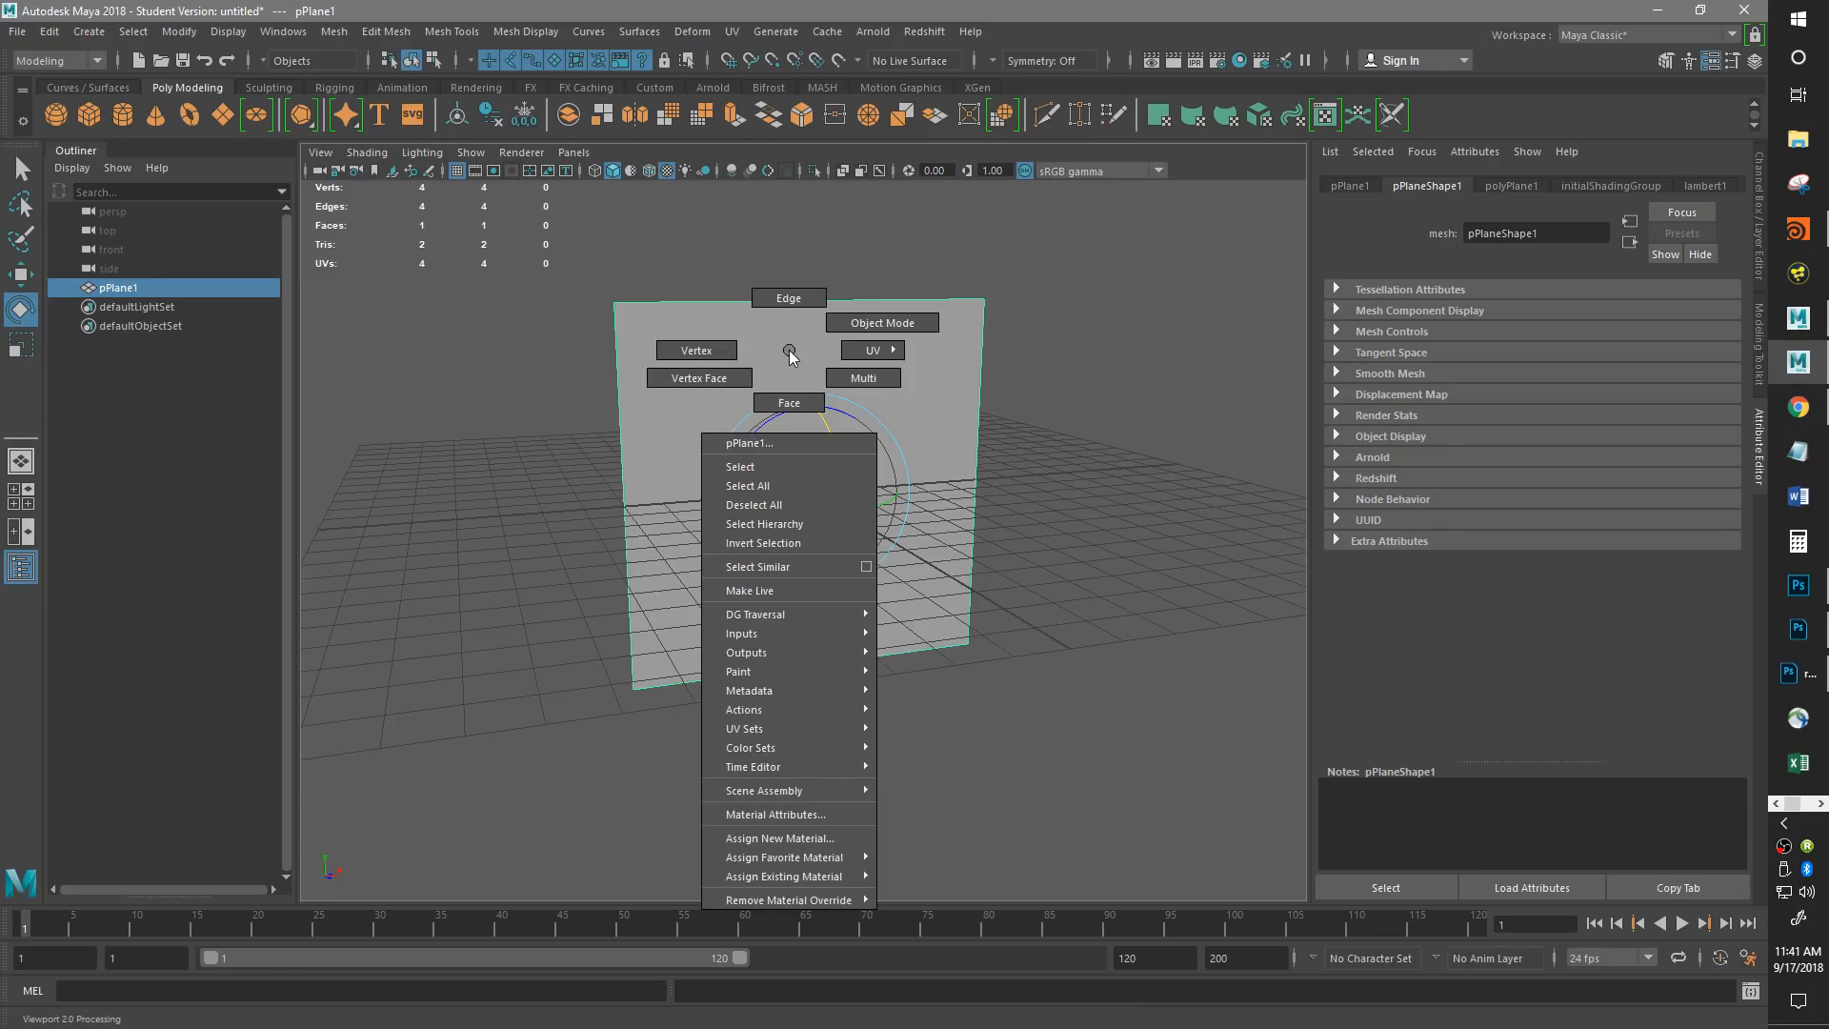
pyautogui.moveTo(790, 350); pyautogui.dragTo(922, 891, button='right')
pyautogui.moveTo(938, 678)
pyautogui.keyDown('alt'); pyautogui.mouseDown()
pyautogui.moveTo(919, 666)
pyautogui.moveTo(931, 693)
pyautogui.mouseUp(); pyautogui.keyUp('alt')
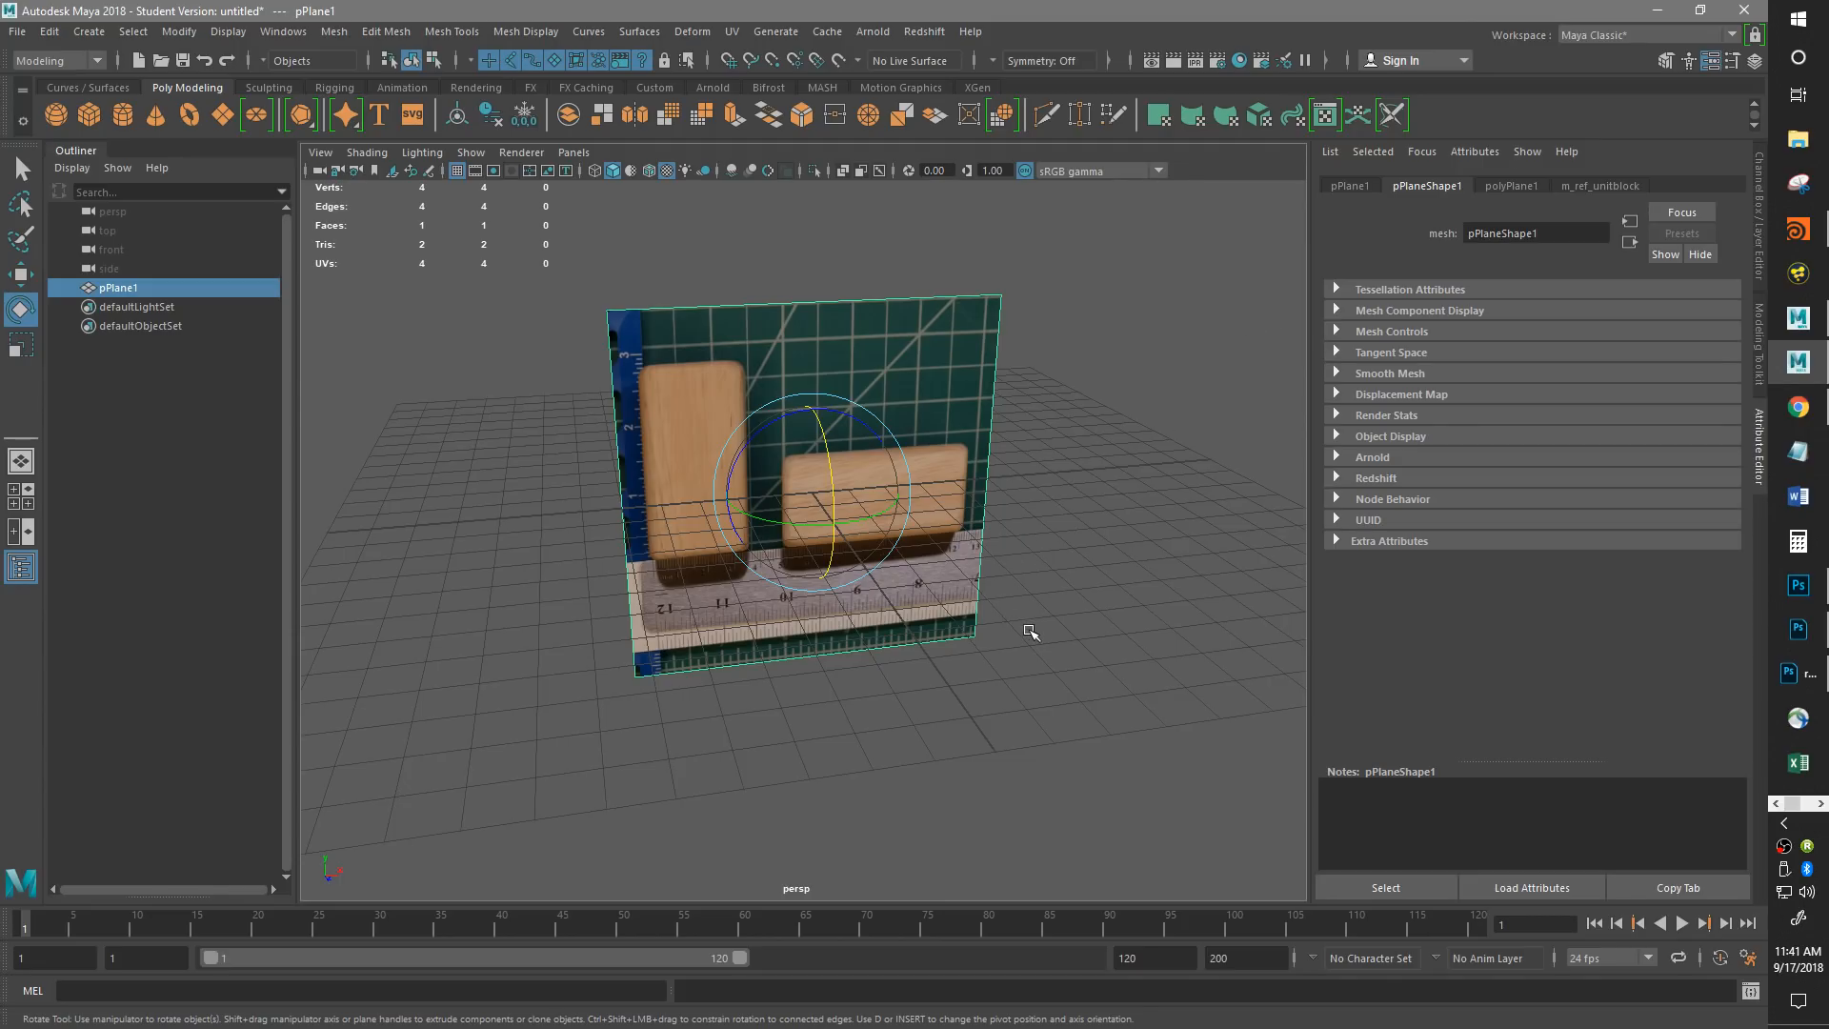
pyautogui.moveTo(1029, 620)
pyautogui.keyDown('alt'); pyautogui.mouseDown()
pyautogui.moveTo(992, 572)
pyautogui.moveTo(1016, 596)
pyautogui.mouseUp(); pyautogui.keyUp('alt')
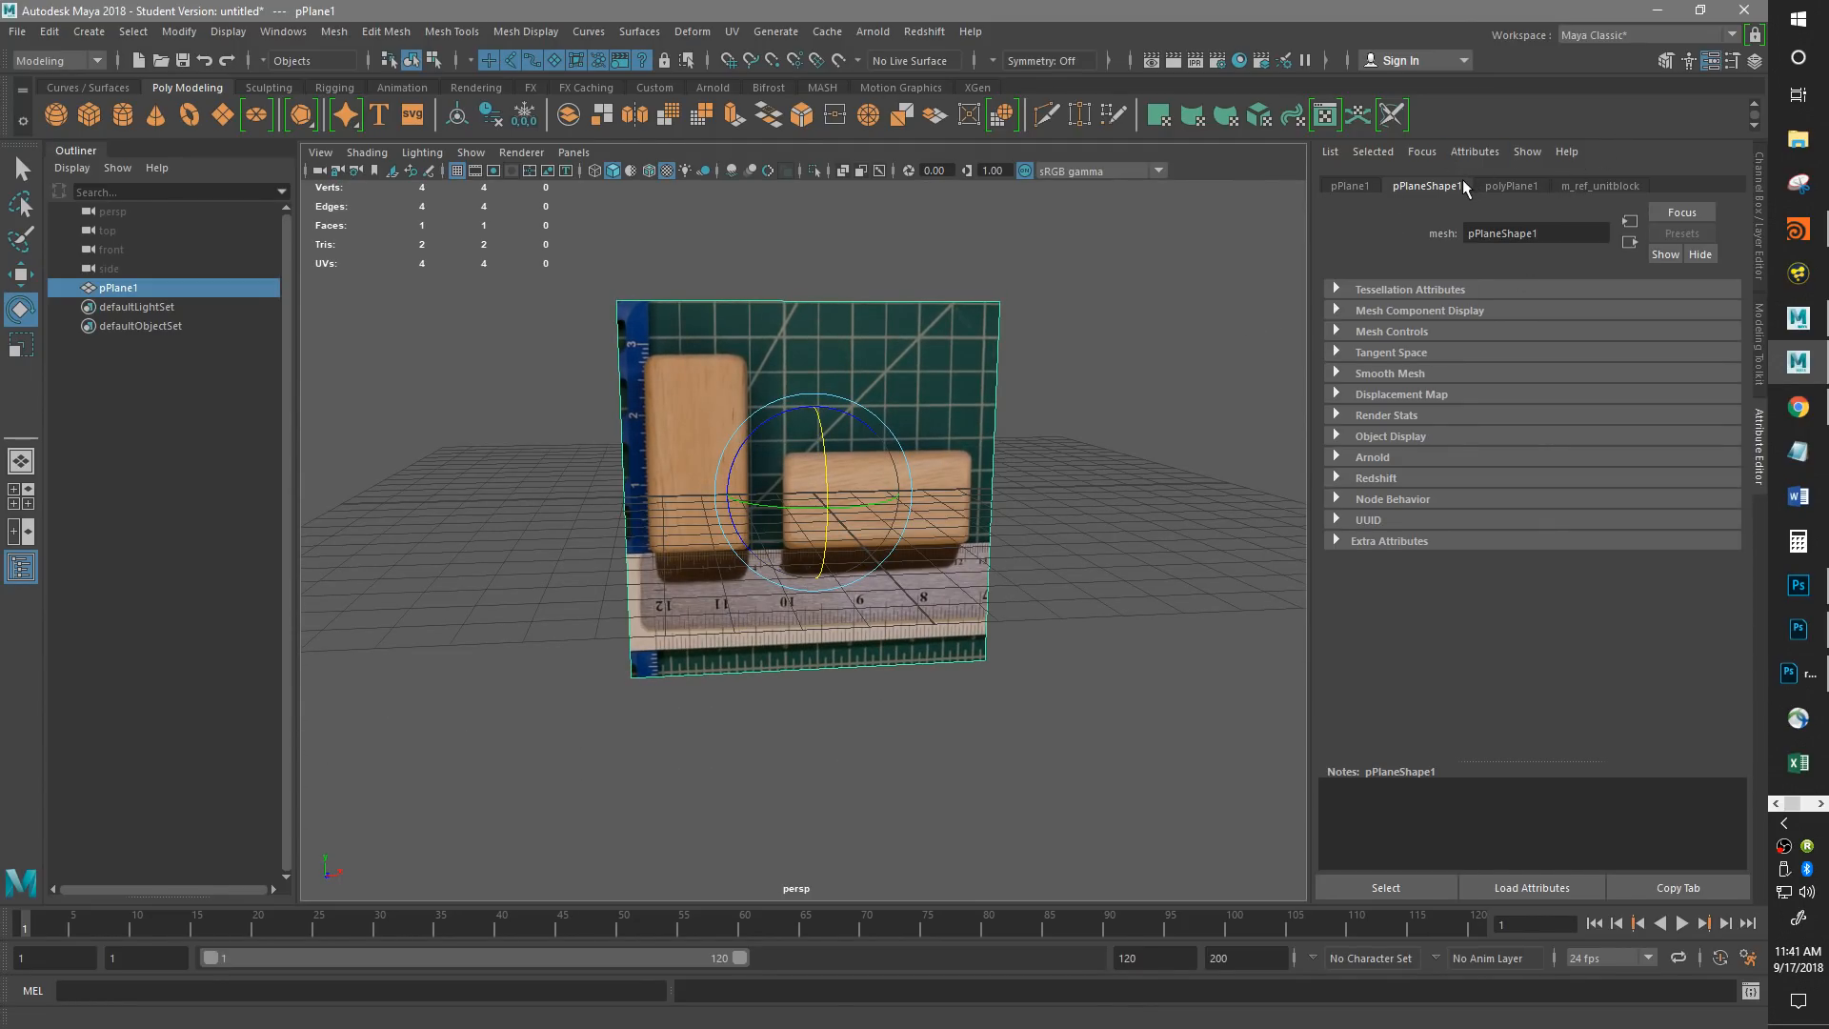
# Examine the plane's transform, shape, polyPlane1 and m_ref_unitblock attributes in the Attribute Editor.
pyautogui.click(1344, 186)
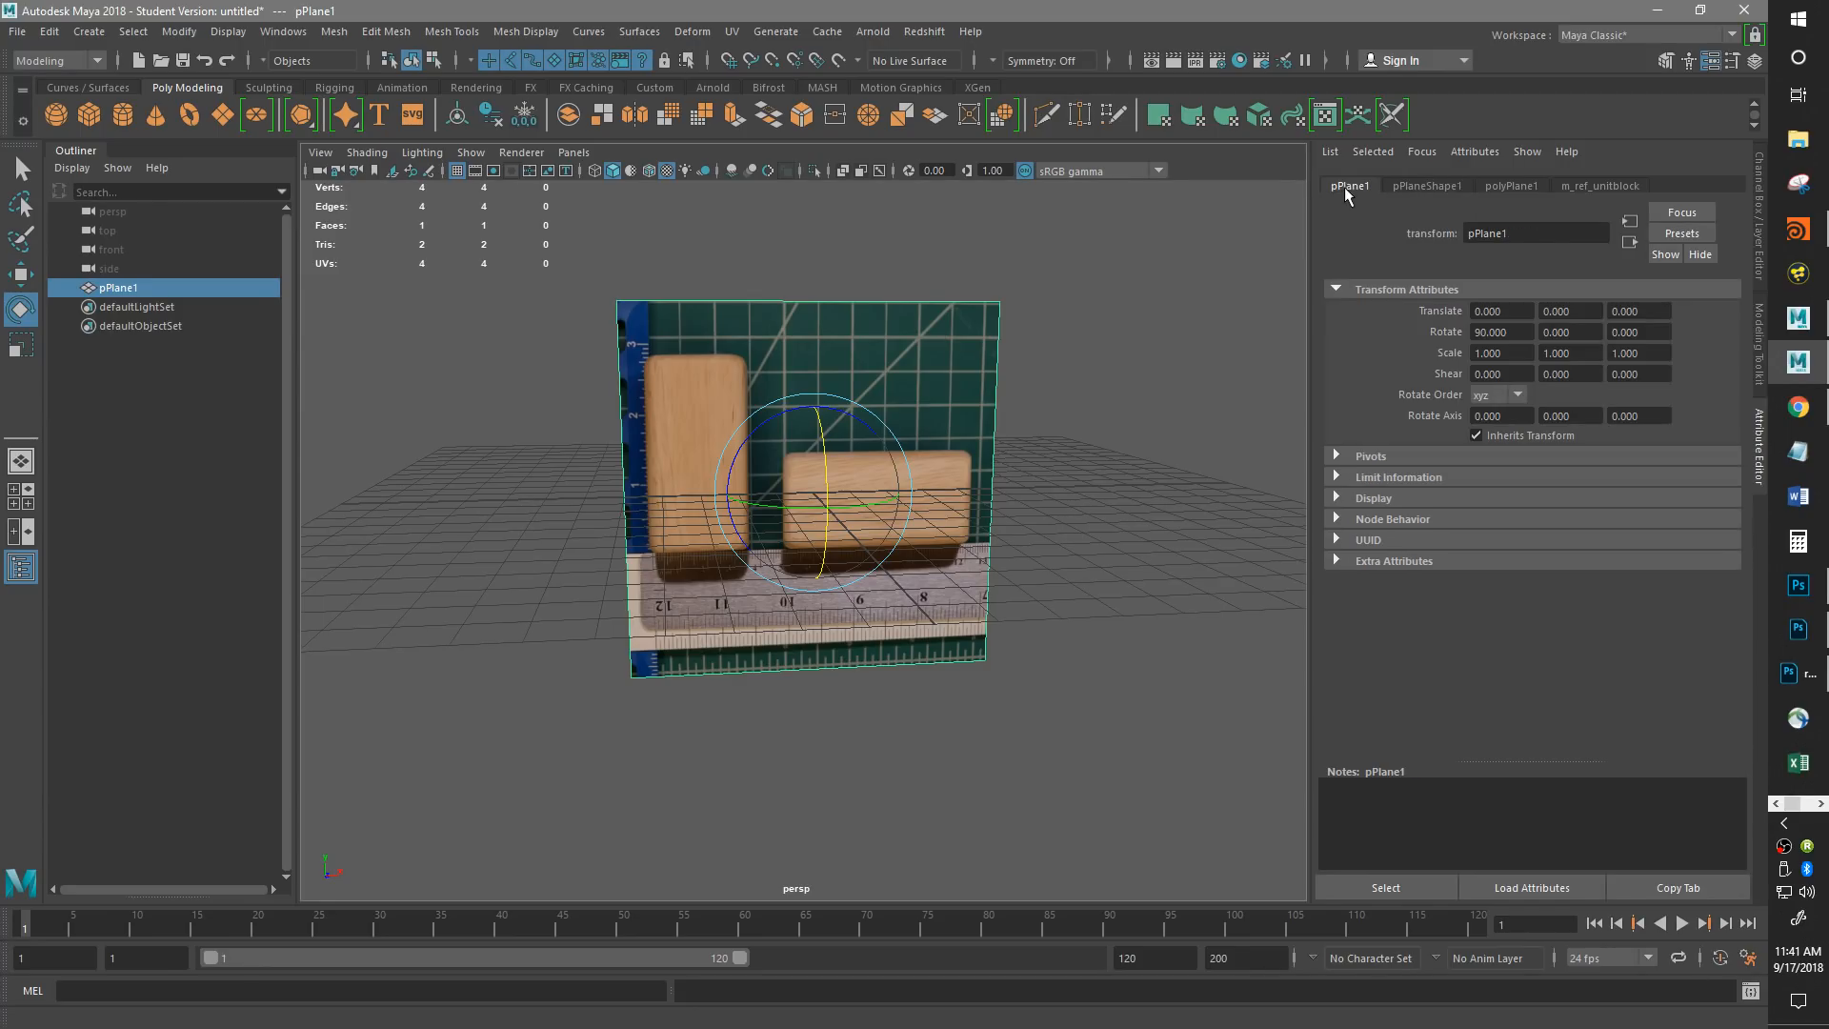
pyautogui.click(1432, 183)
pyautogui.click(1514, 185)
pyautogui.click(1603, 183)
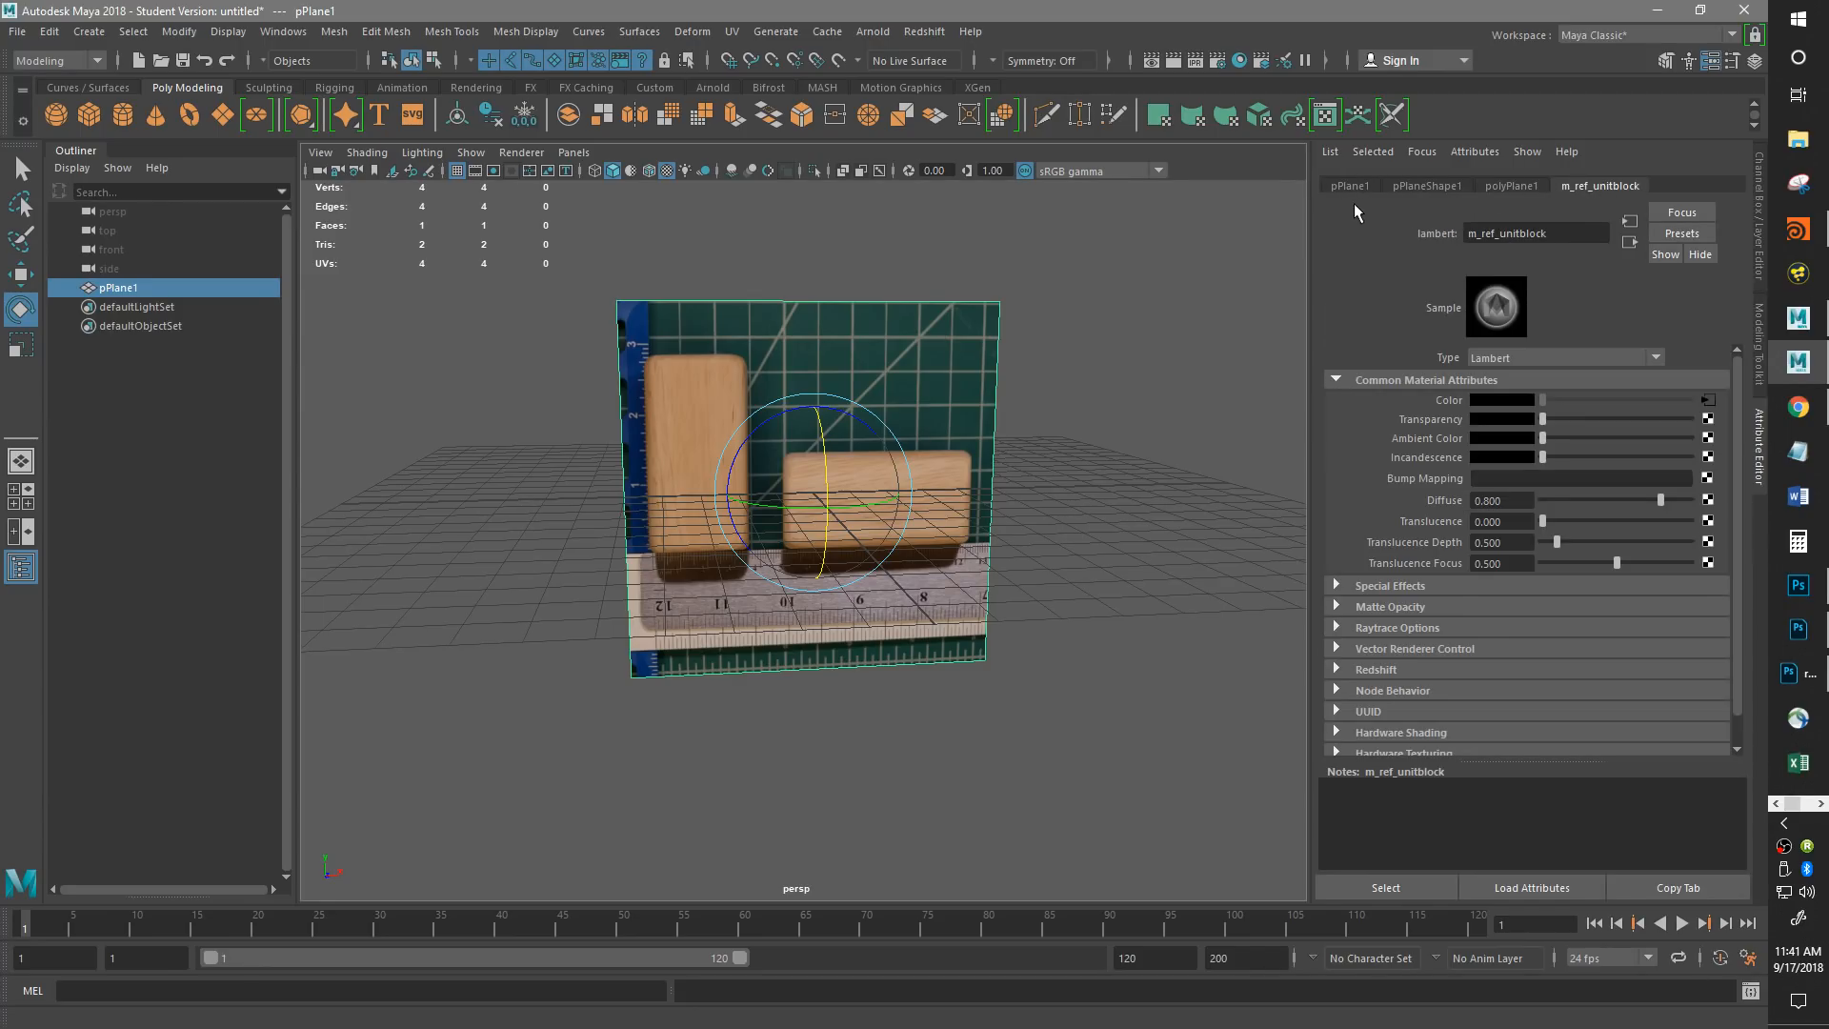
pyautogui.click(1353, 186)
pyautogui.click(1433, 185)
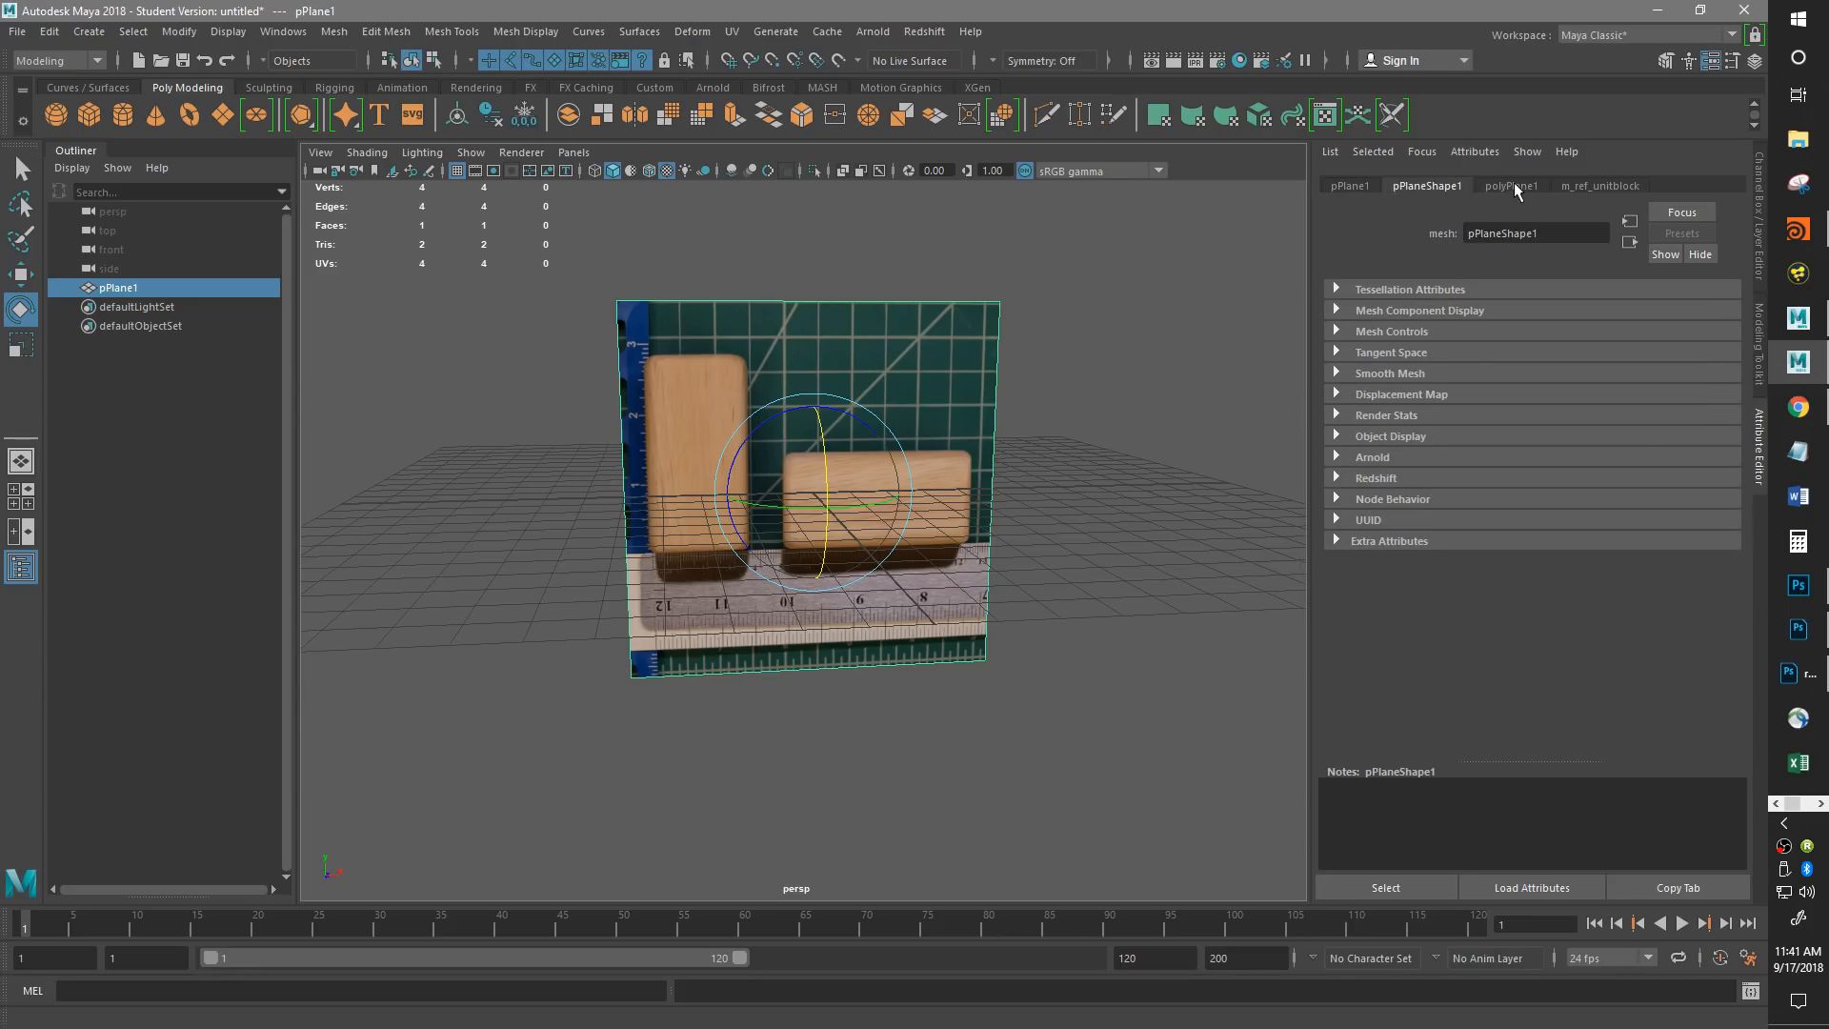
pyautogui.click(1513, 182)
pyautogui.click(1611, 183)
pyautogui.click(1343, 187)
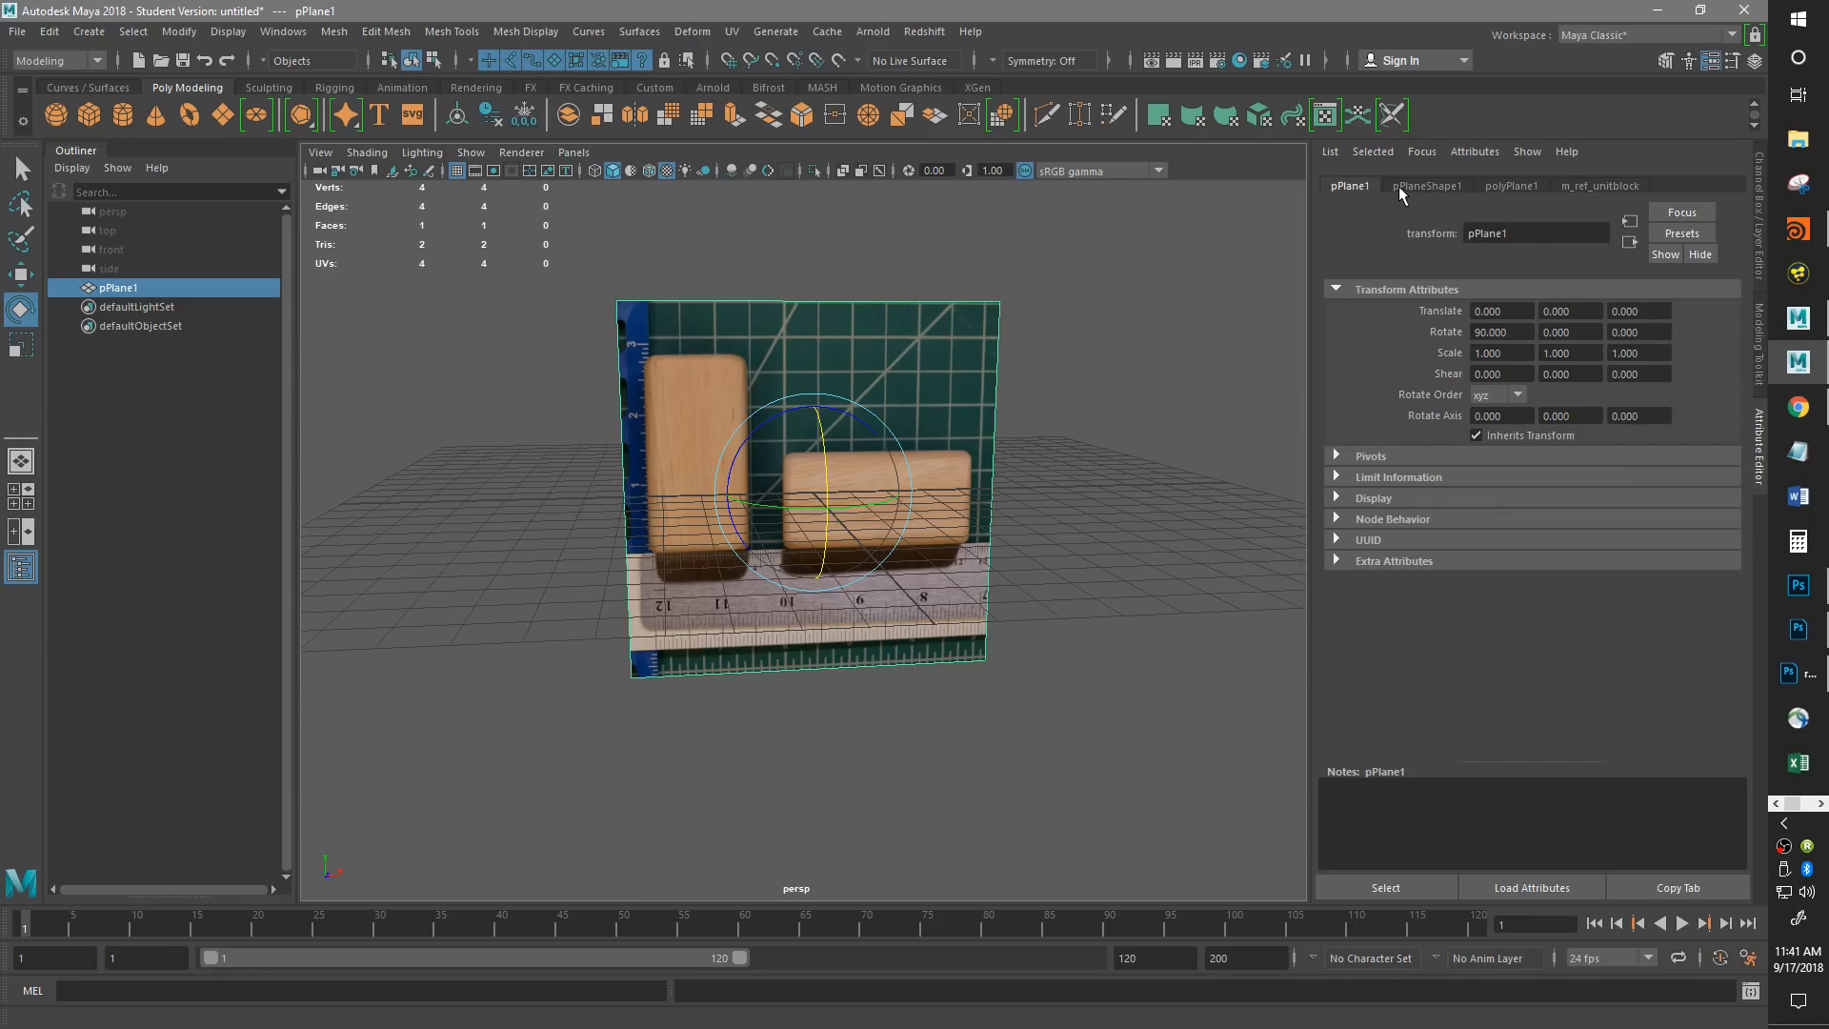
# Look through the plane's shape, polyPlane1 and m_ref_unitblock attributes and return to its transform attributes.
pyautogui.click(1398, 186)
pyautogui.click(1537, 185)
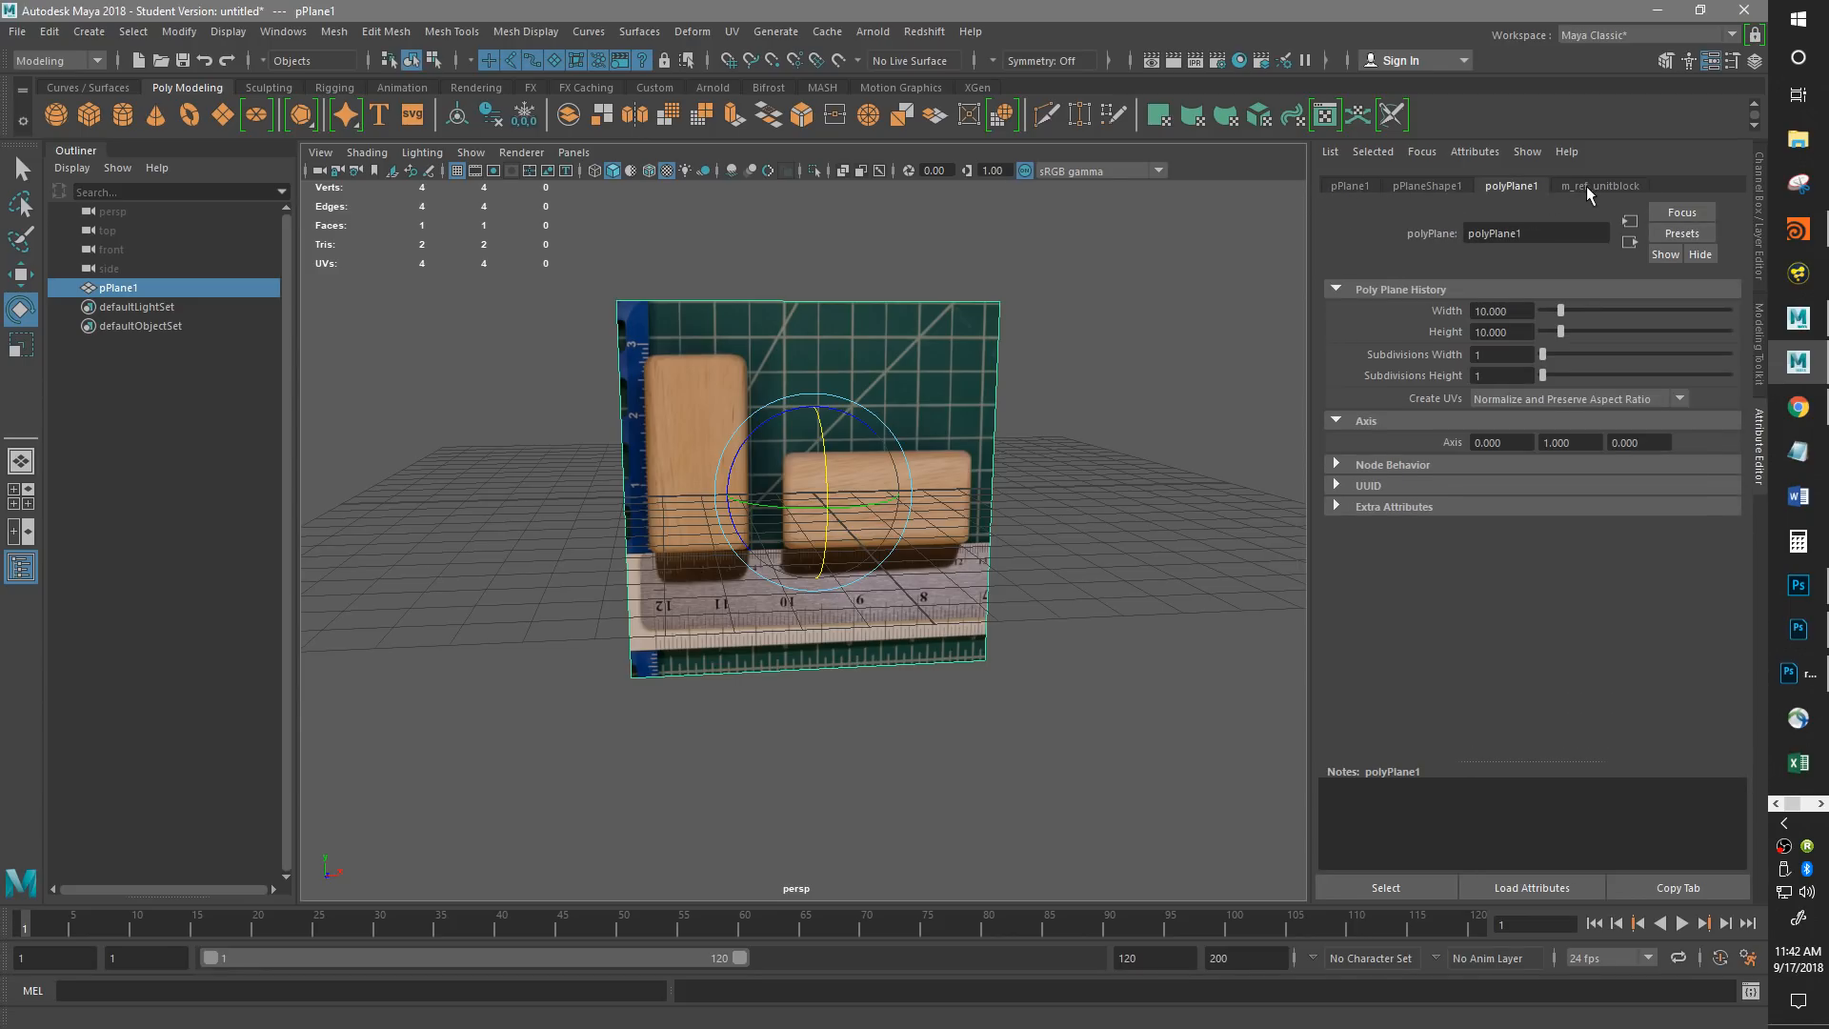
pyautogui.click(1585, 186)
pyautogui.click(1423, 185)
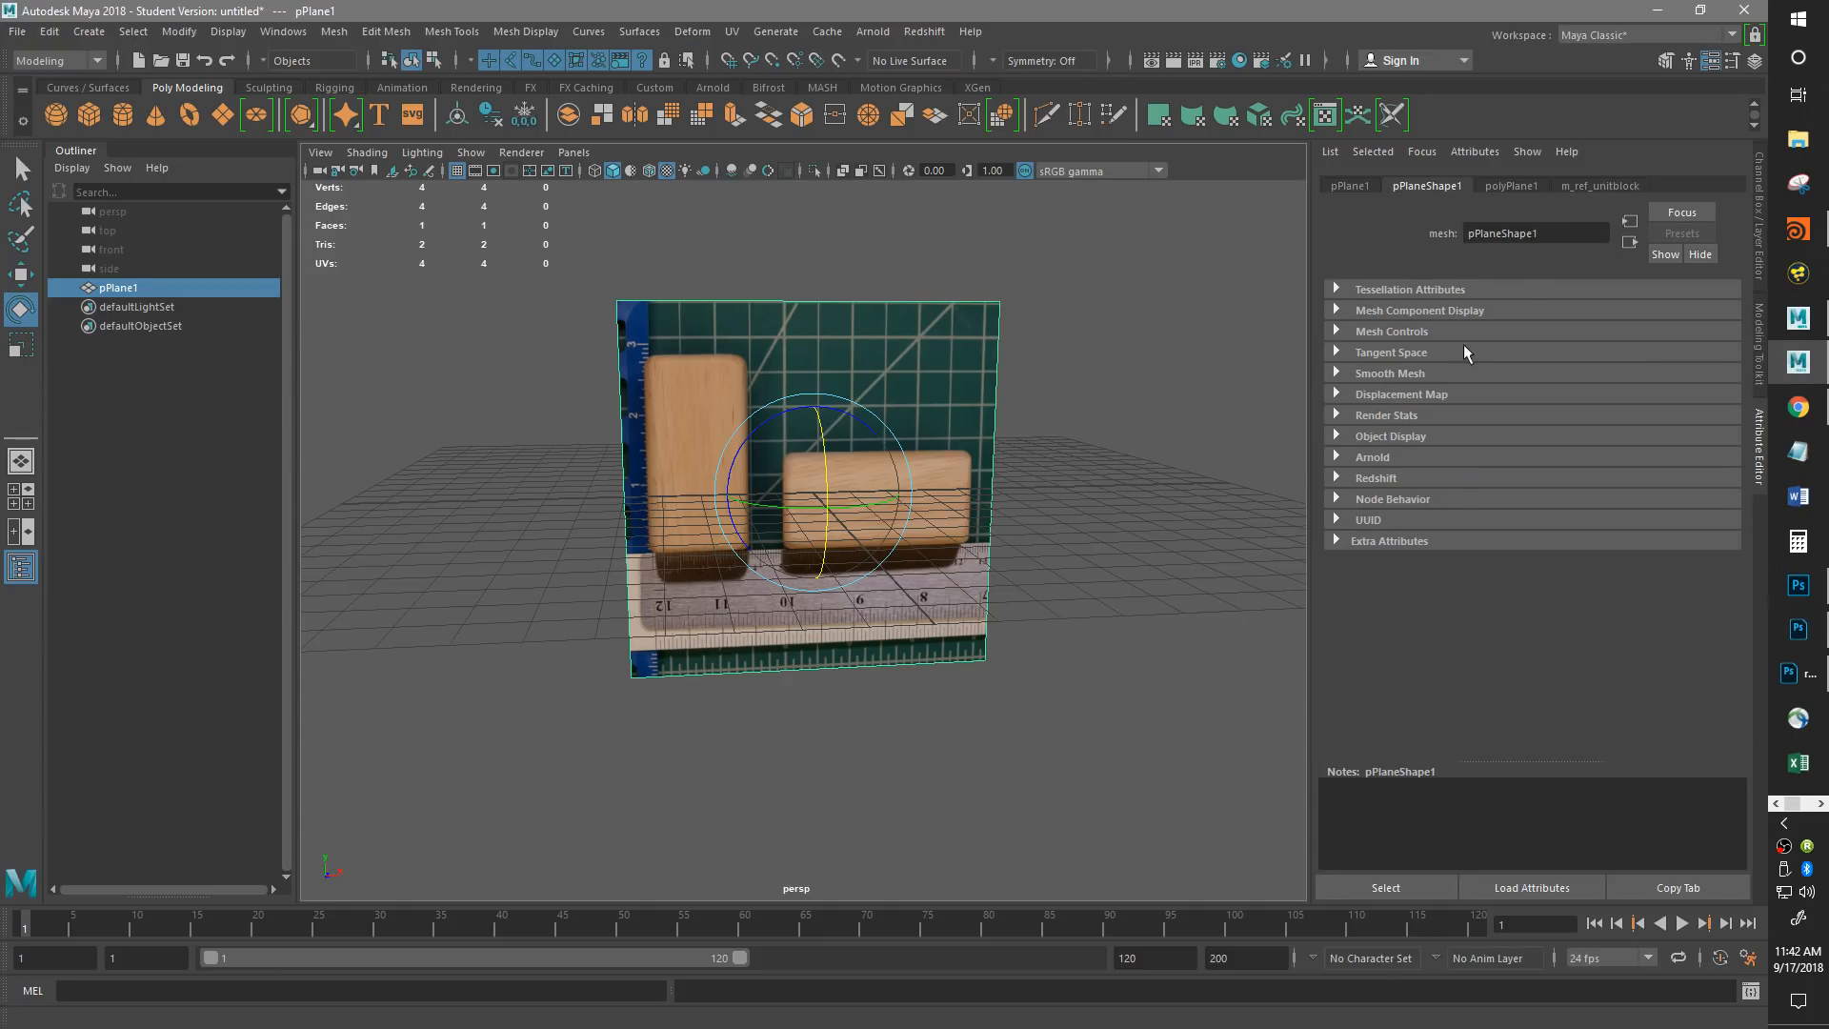
pyautogui.click(1346, 188)
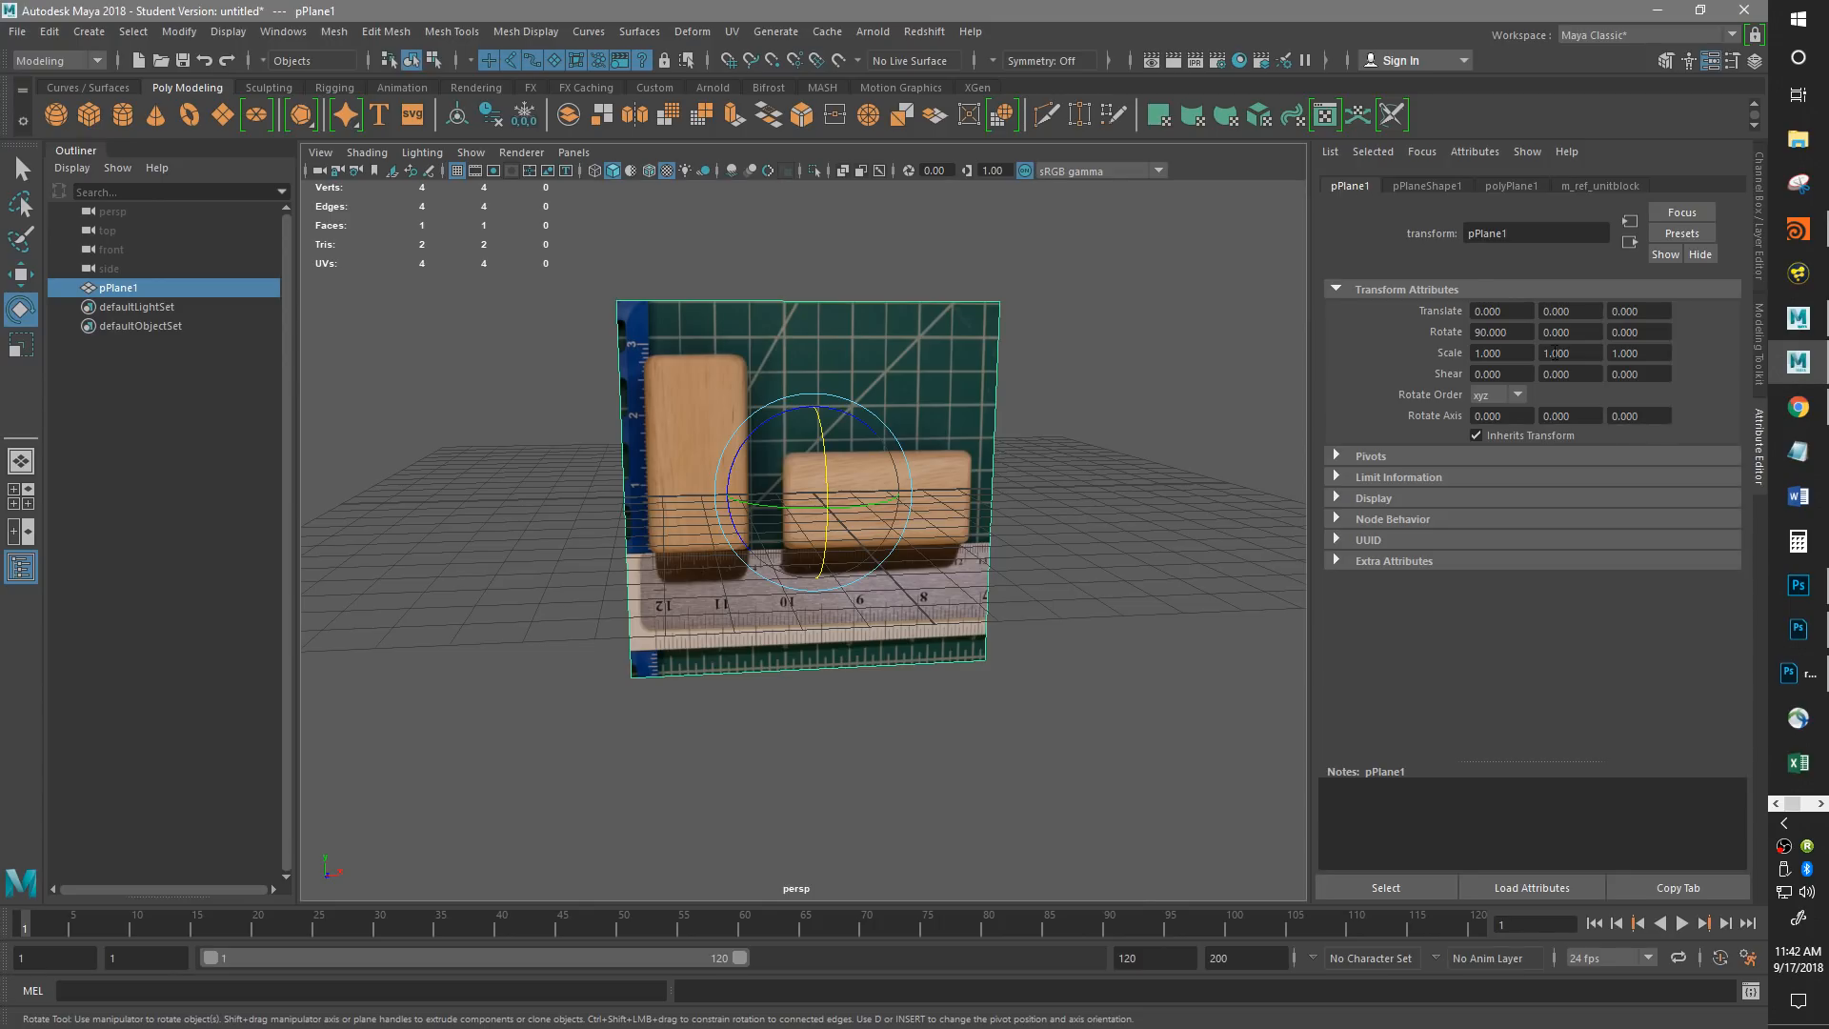
# Review pPlane1's translate, rotate, scale, shear, rotate order and rotate axis fields, plus its pivot, limit and display sections.
pyautogui.click(1479, 311)
pyautogui.click(1494, 332)
pyautogui.click(1496, 355)
pyautogui.click(1510, 373)
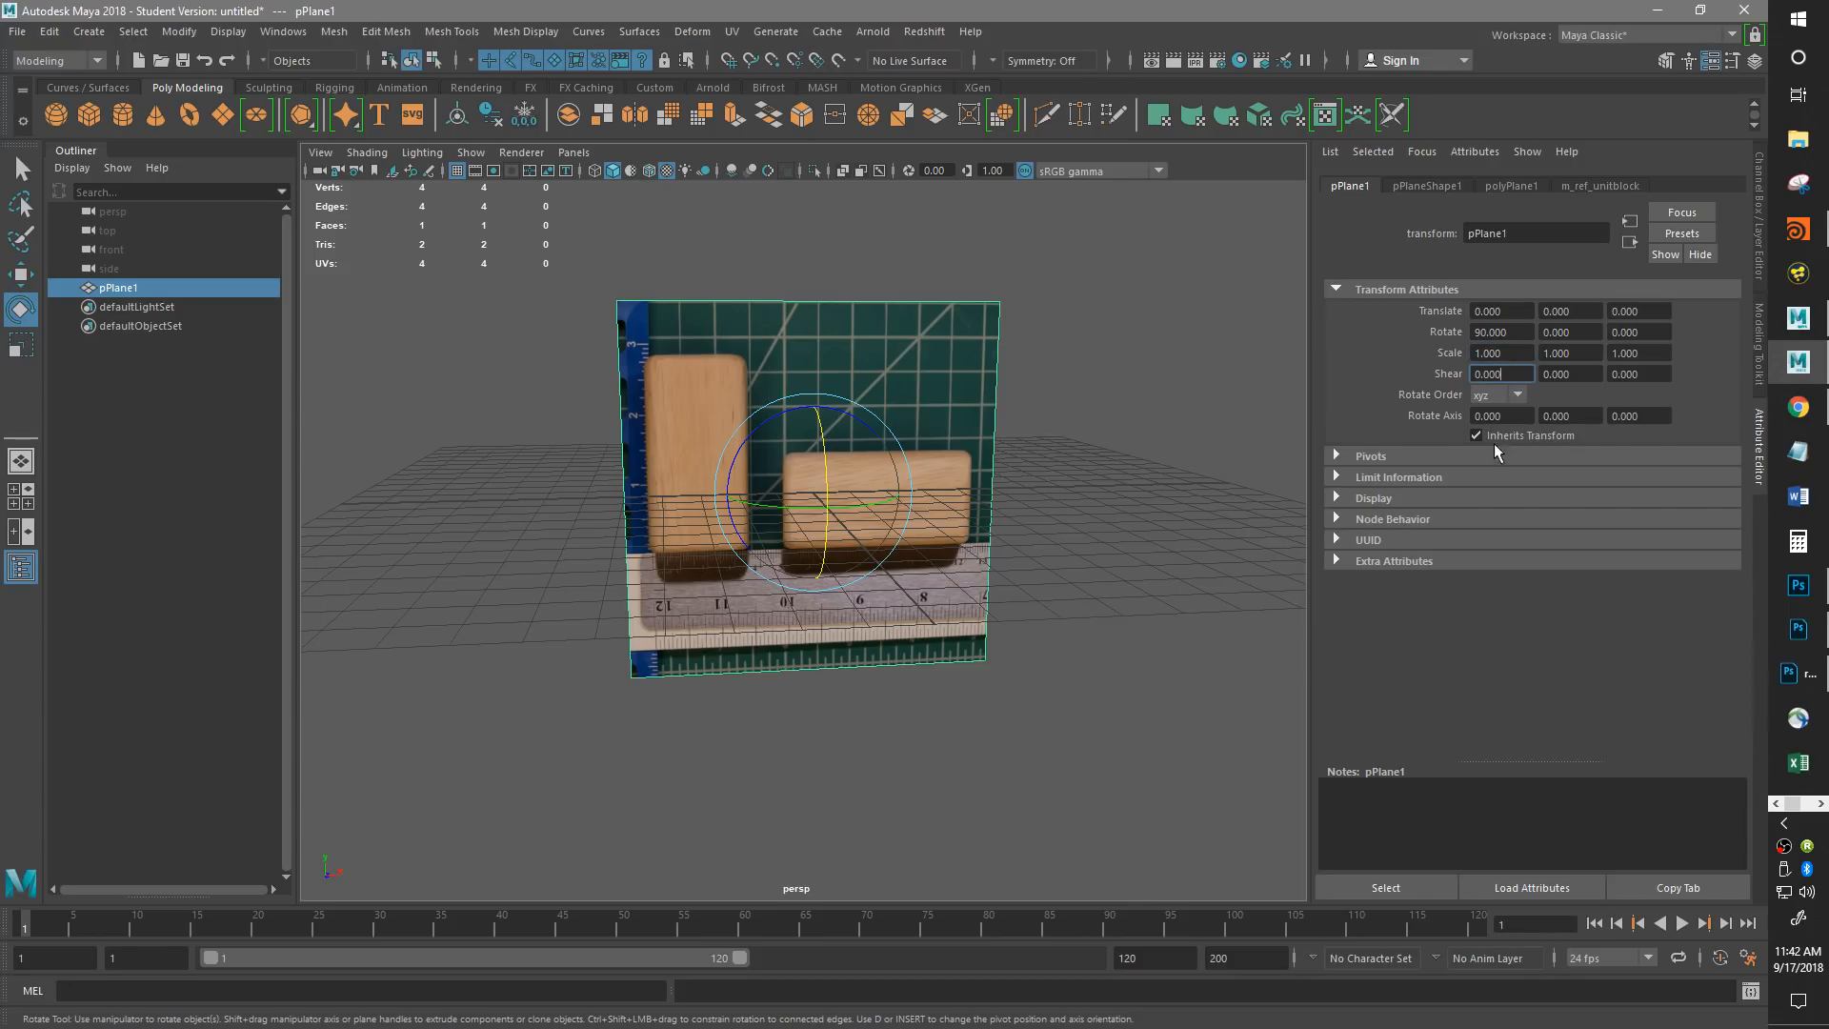
pyautogui.click(1520, 393)
pyautogui.click(1522, 392)
pyautogui.click(1499, 416)
pyautogui.click(1335, 458)
pyautogui.click(1335, 457)
pyautogui.click(1333, 471)
pyautogui.click(1332, 470)
pyautogui.click(1331, 497)
pyautogui.click(1332, 499)
# Compare pPlane1's transform and shape nodes, and trace the connection between pPlaneShape1 and polyPlane1 in both directions.
pyautogui.click(1428, 186)
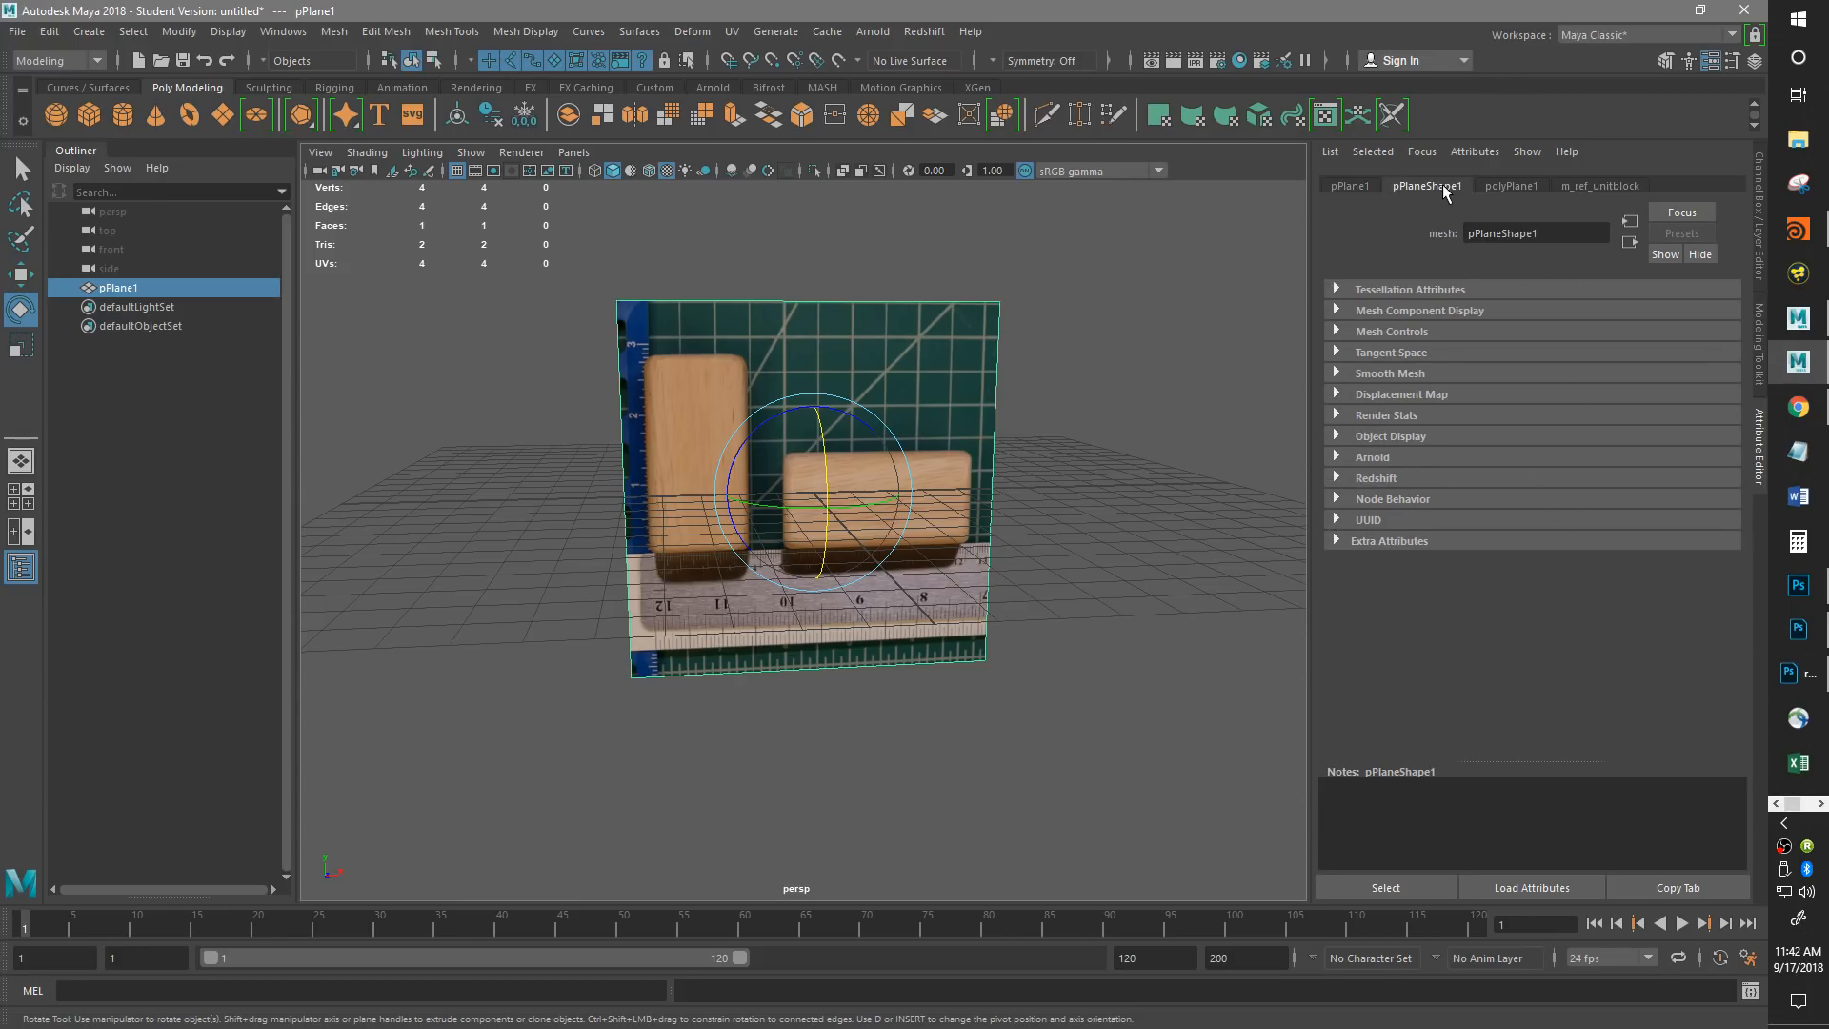
pyautogui.click(1362, 184)
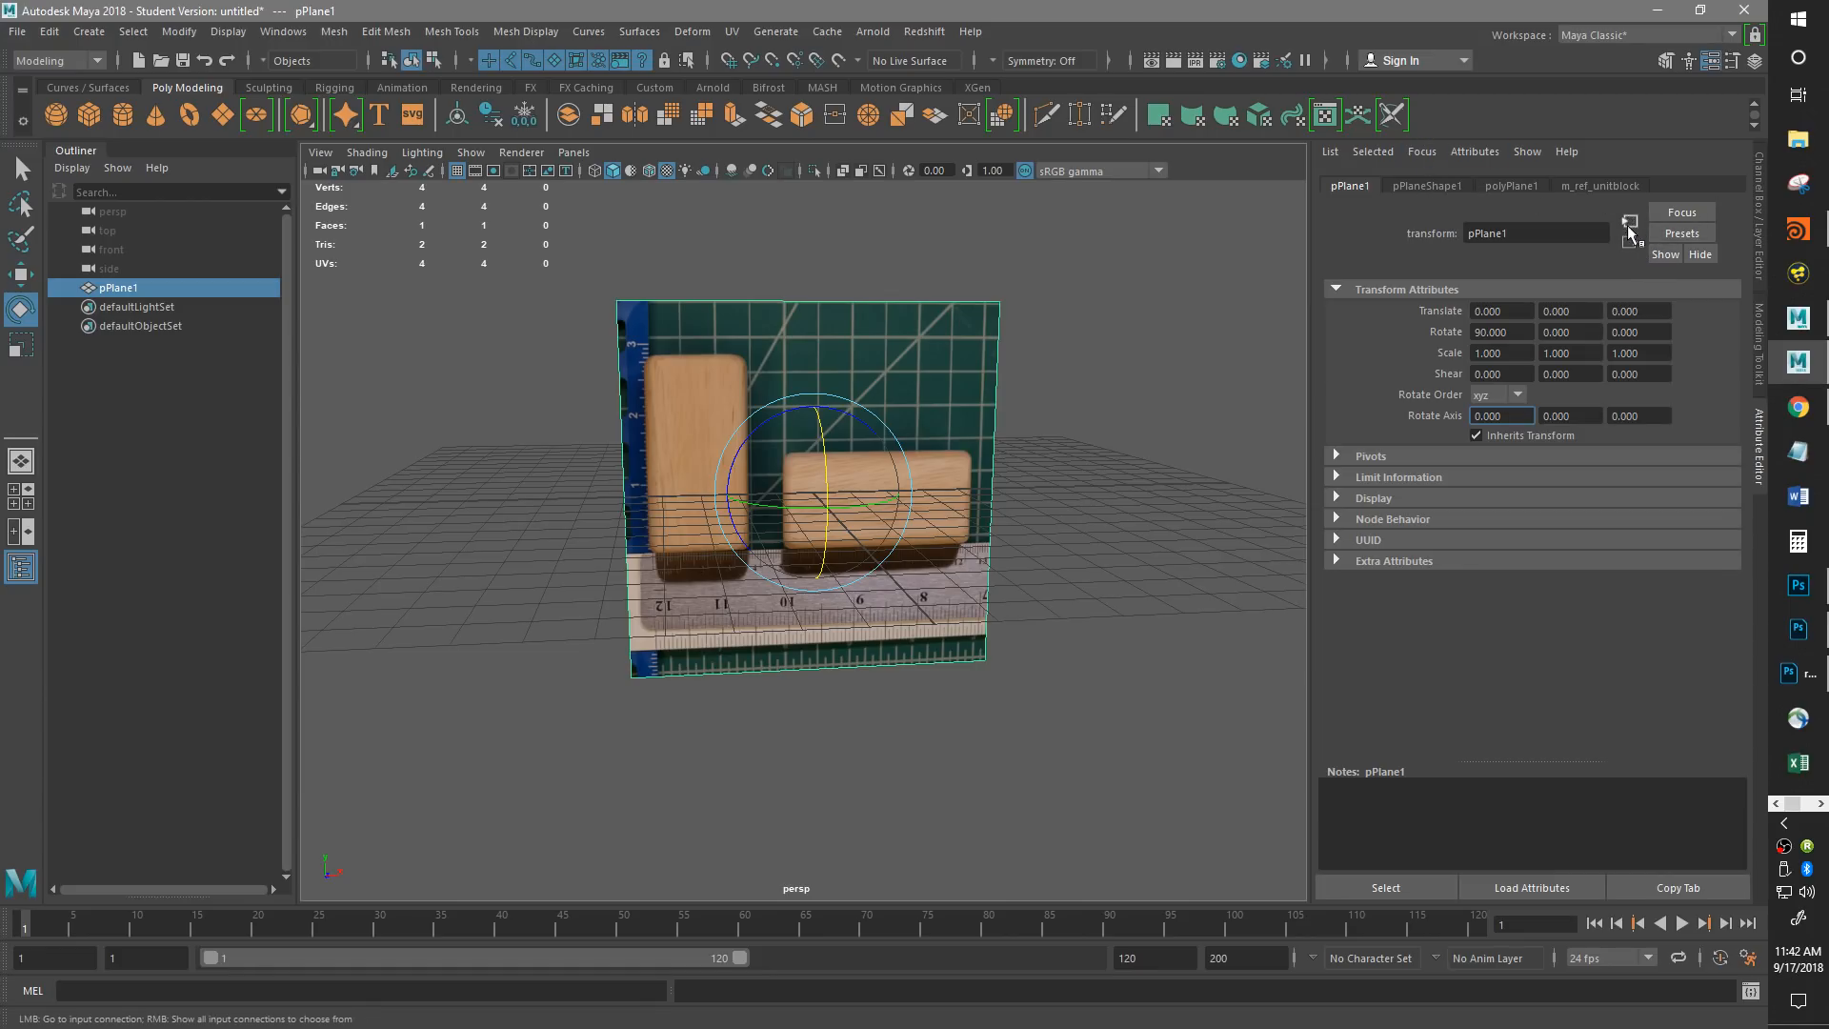
pyautogui.click(1419, 186)
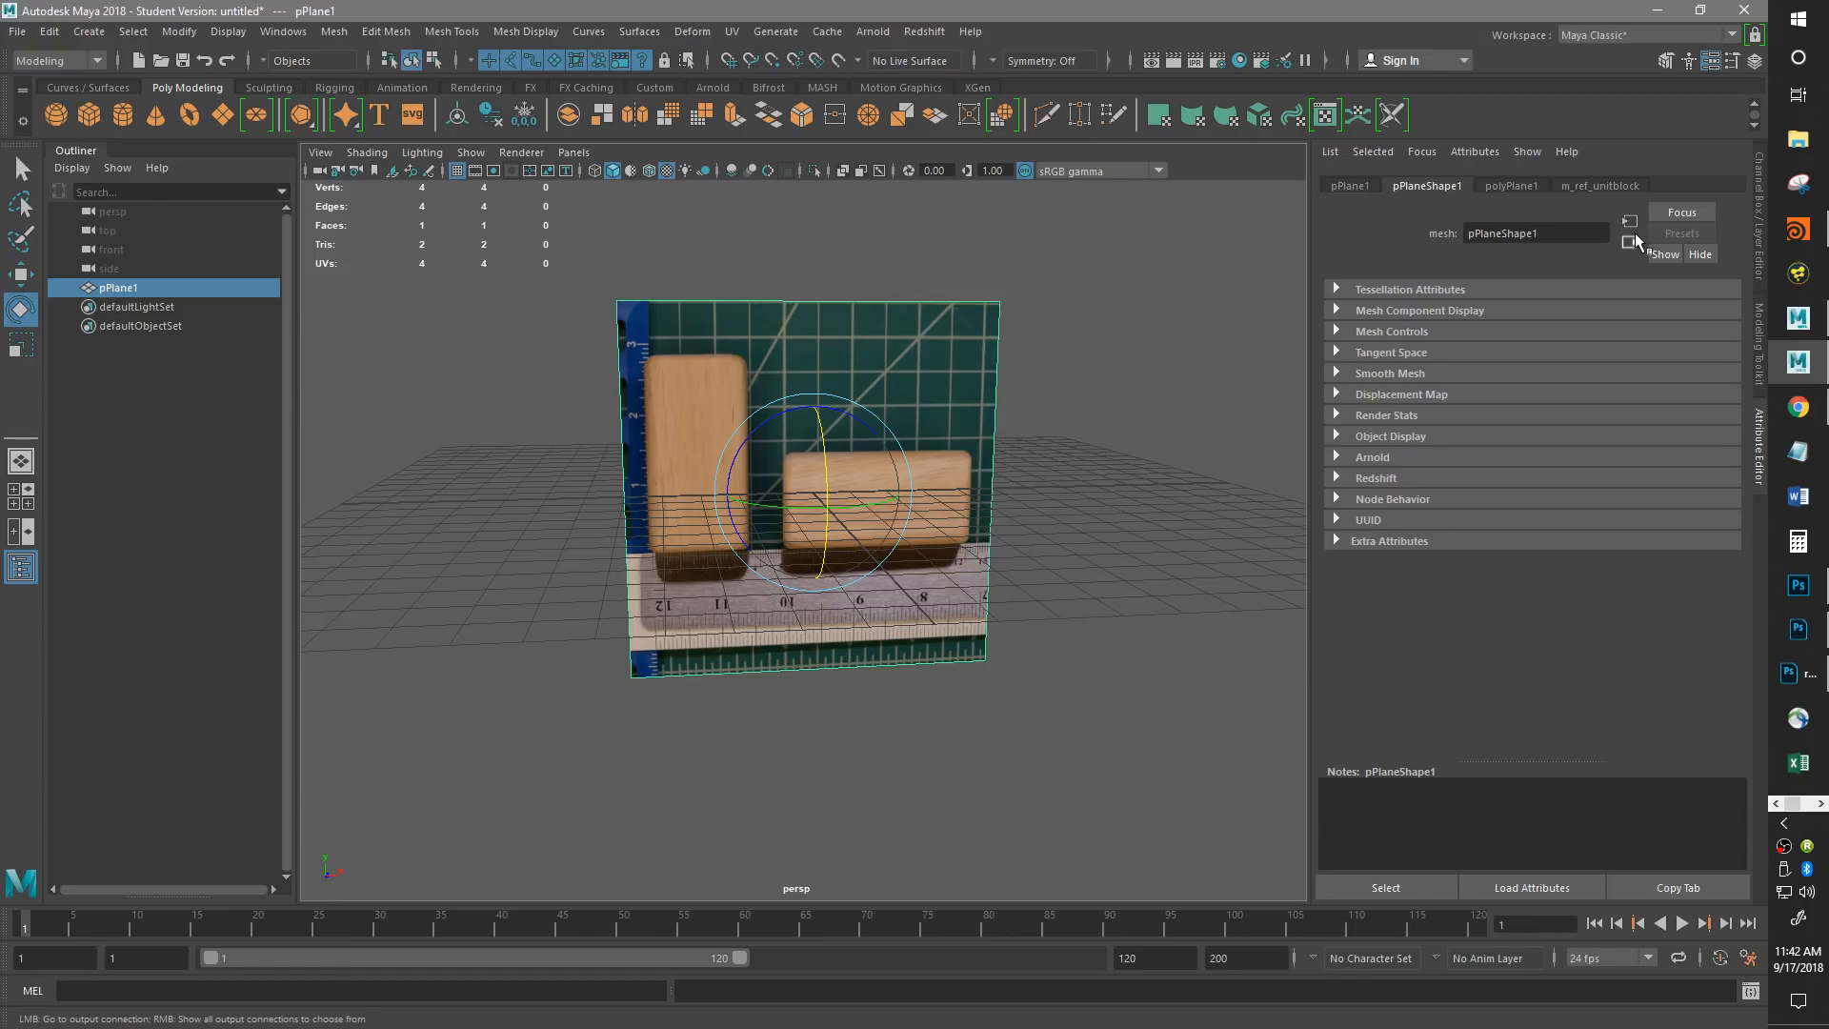
pyautogui.click(1632, 242)
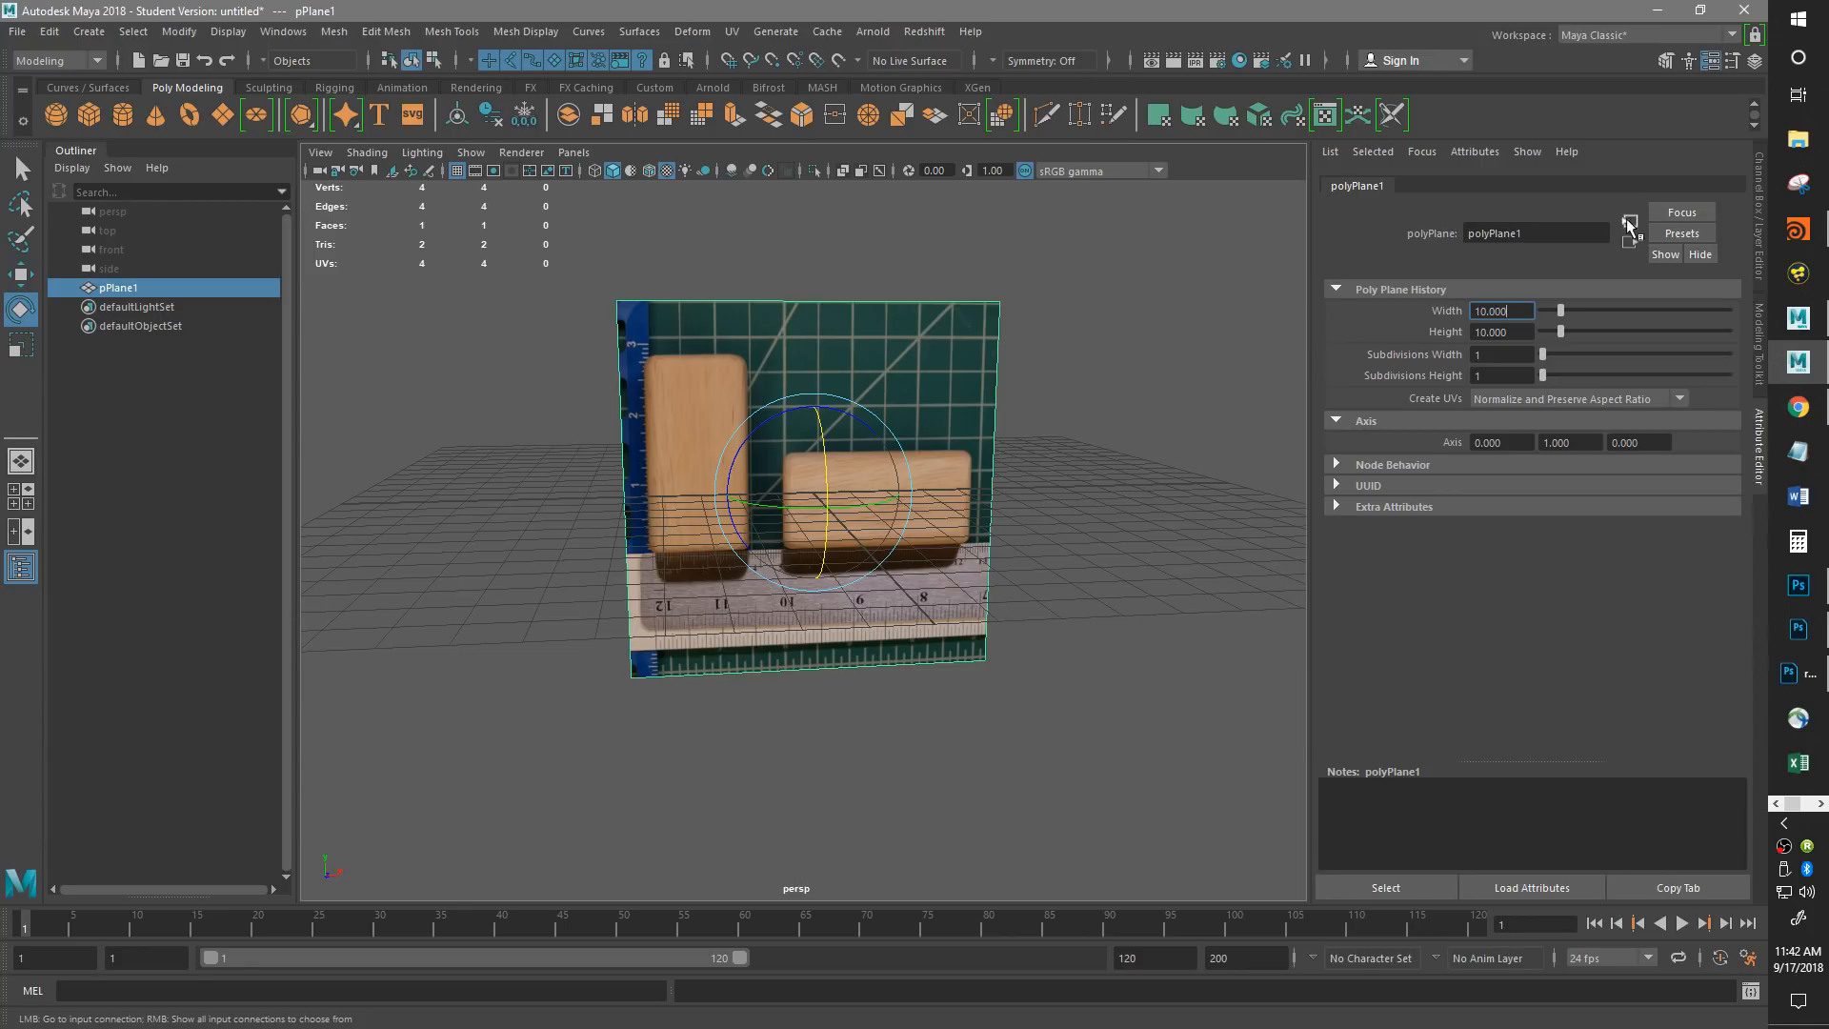
pyautogui.click(1630, 243)
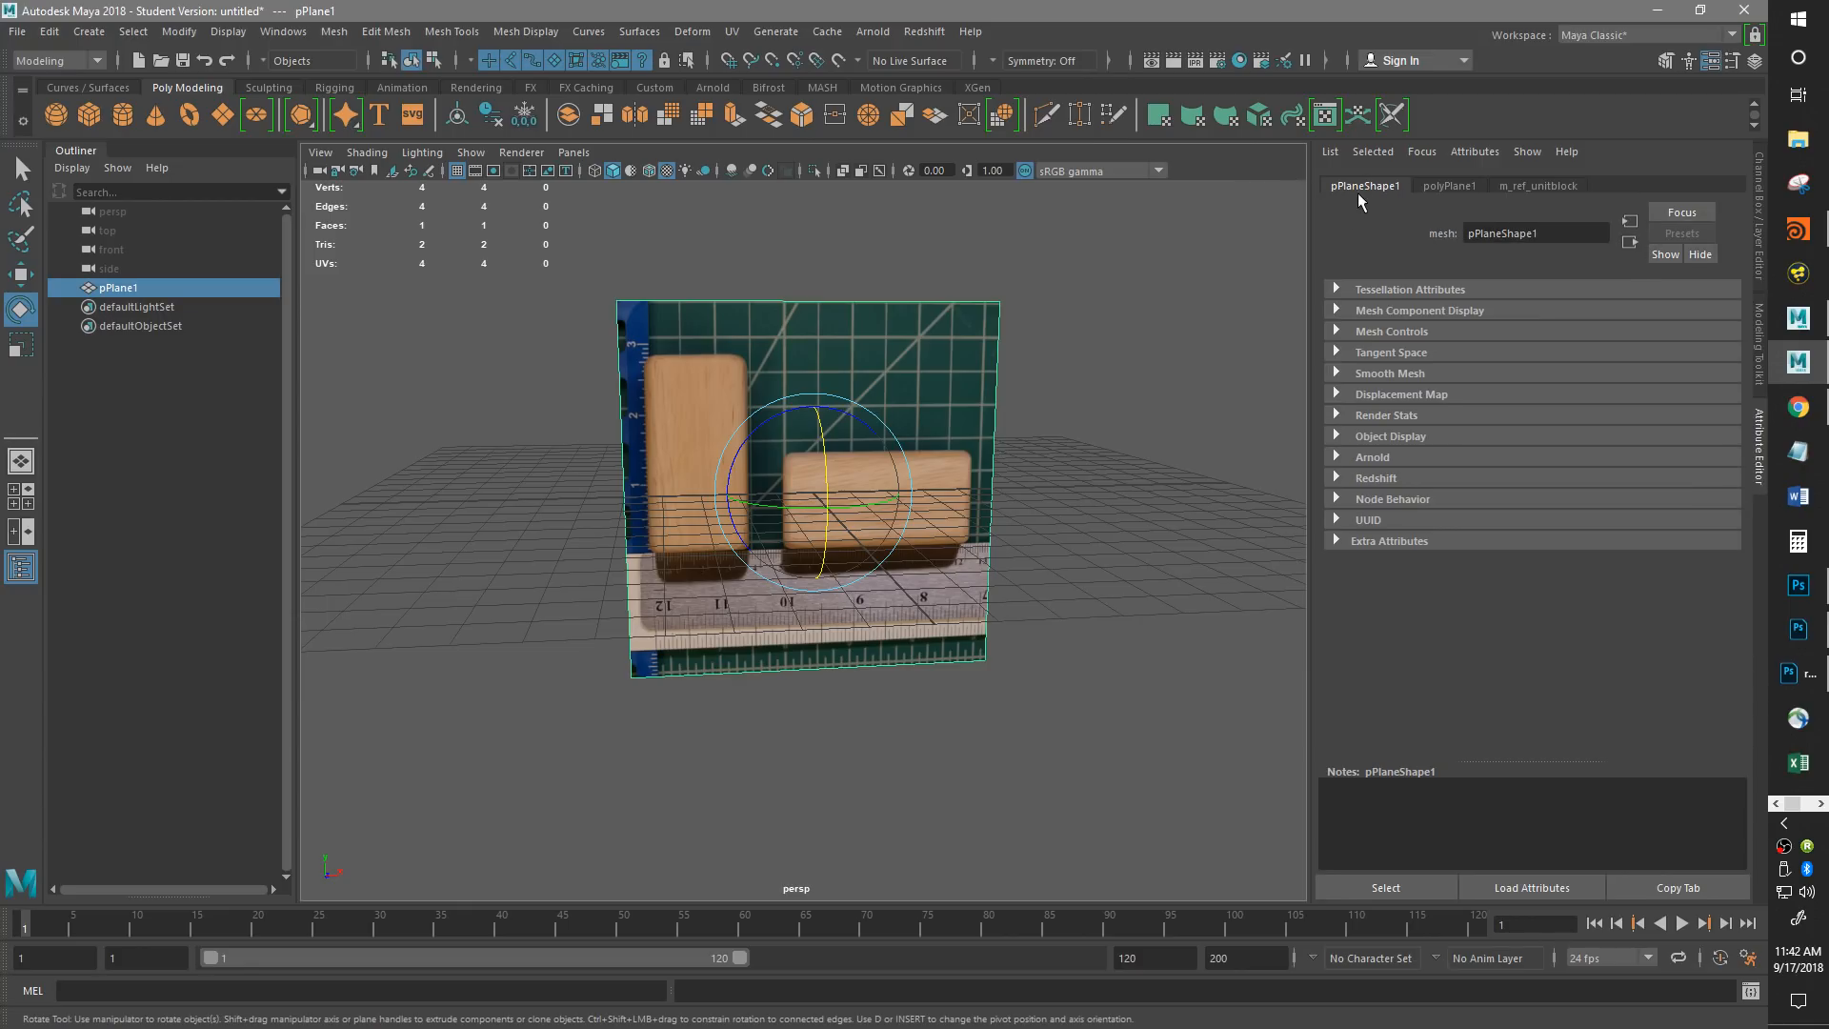
pyautogui.click(1630, 221)
pyautogui.click(1629, 244)
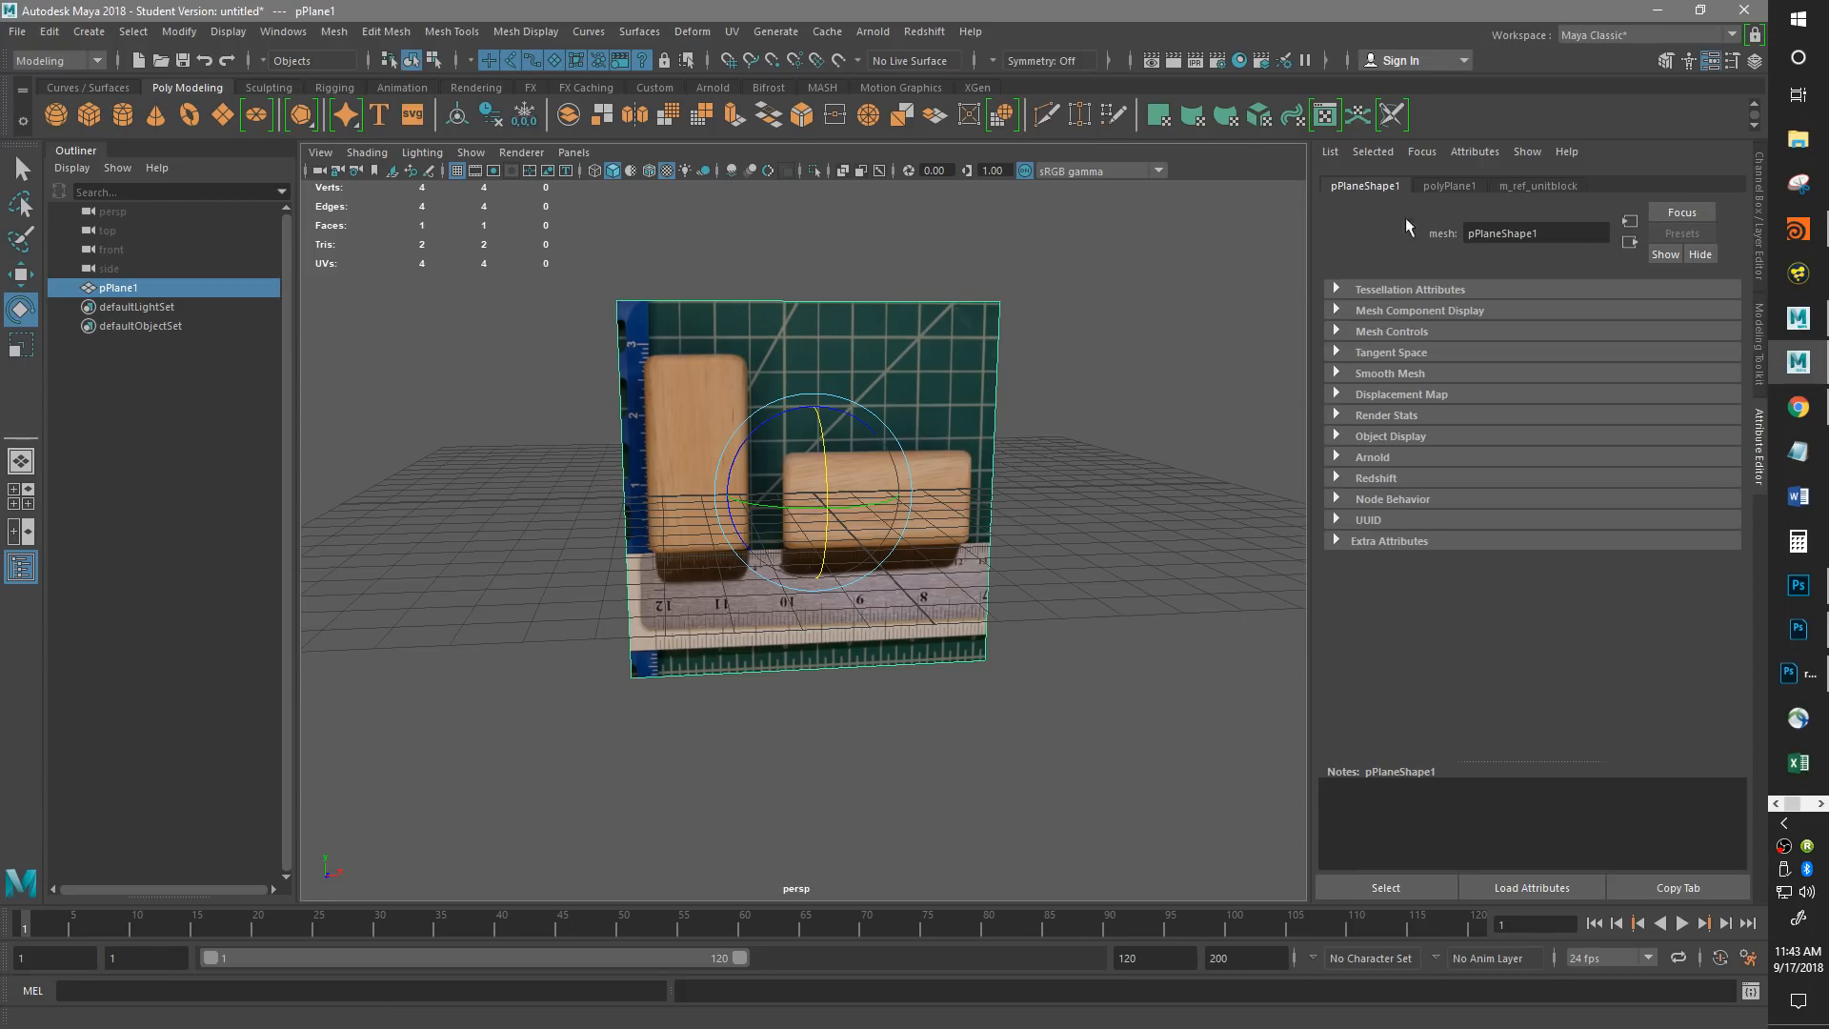
# Examine the polyPlane1, pPlaneShape1 and m_ref_unitblock attributes, following the shape's input connection and returning to the material.
pyautogui.click(1447, 187)
pyautogui.click(1536, 185)
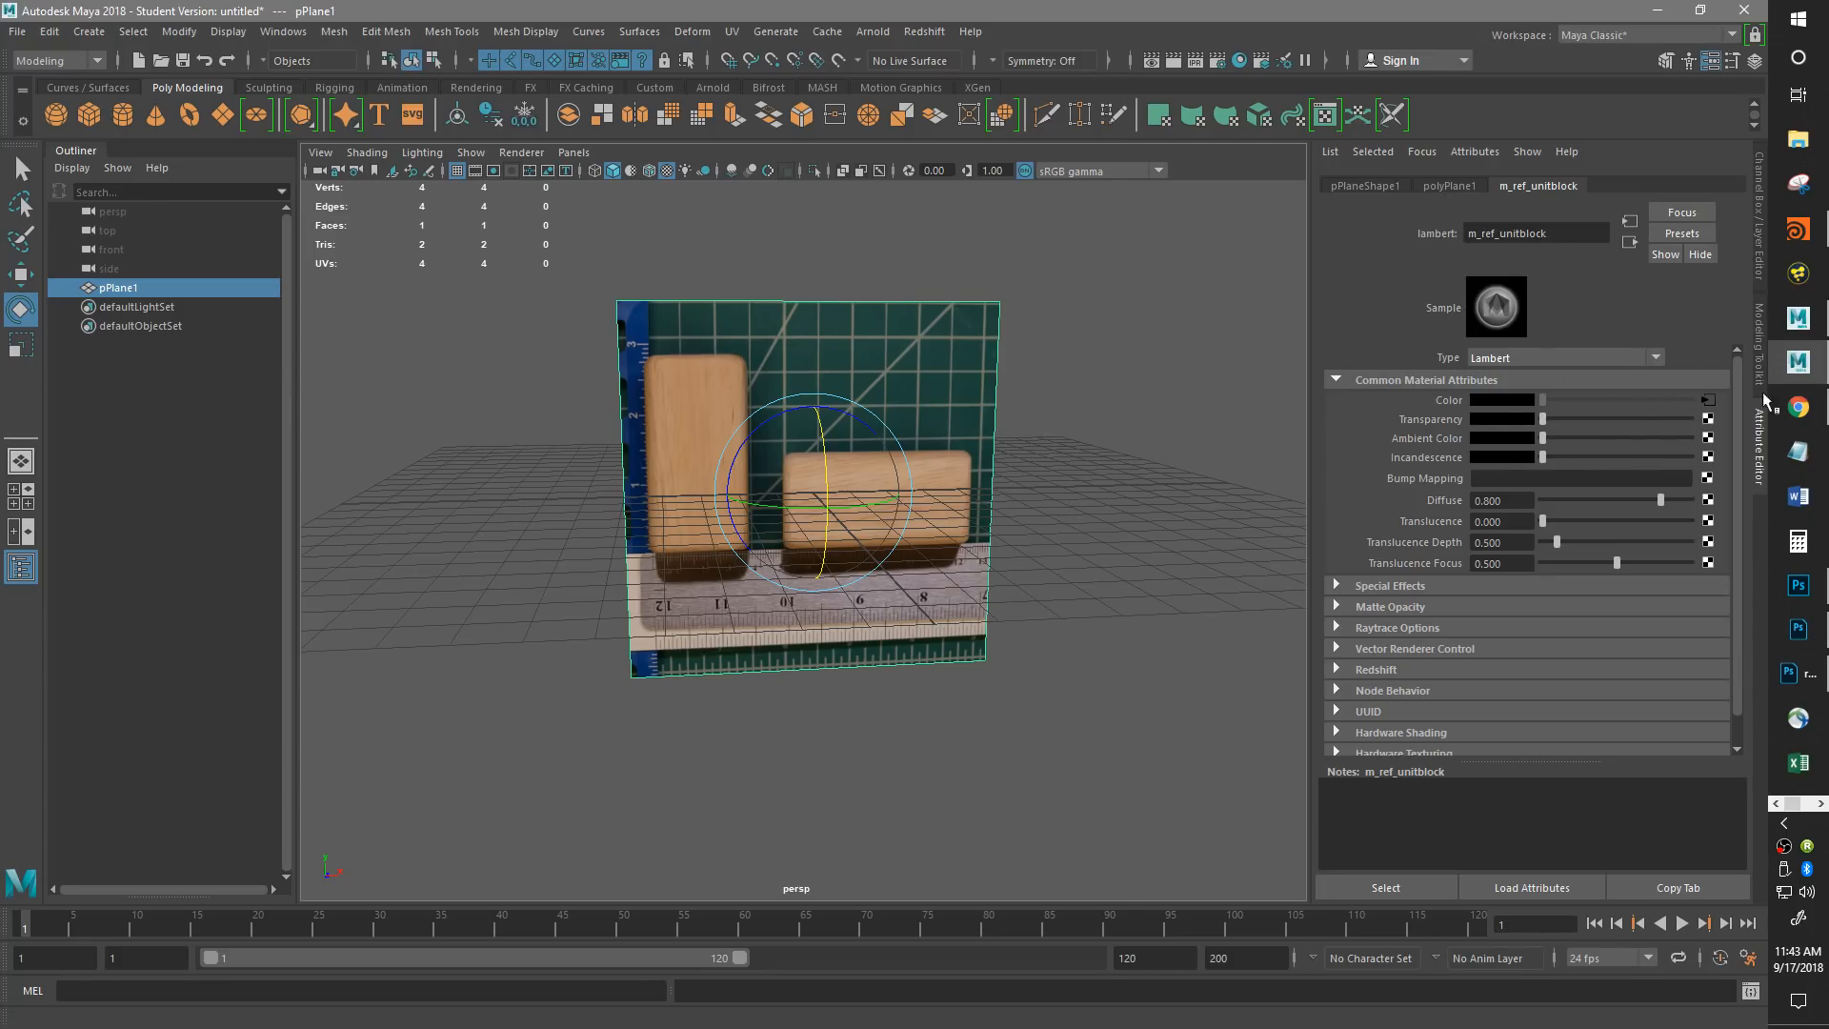
pyautogui.click(1438, 187)
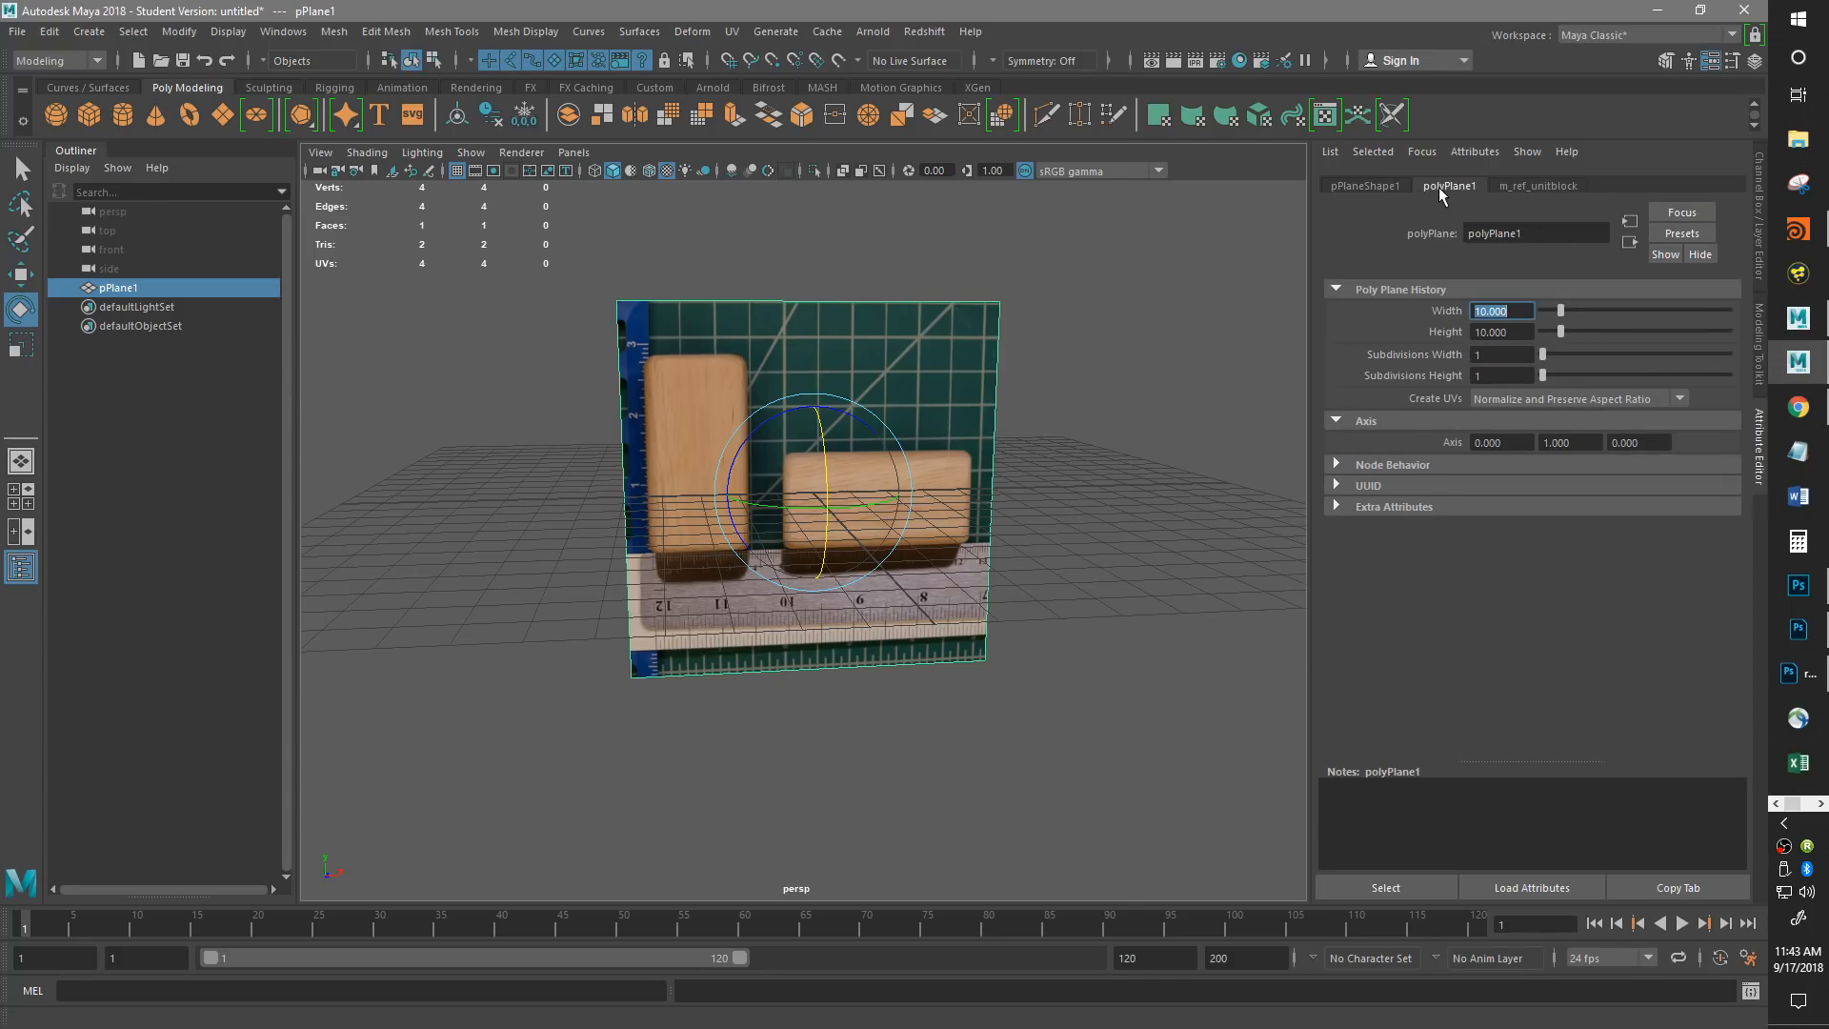
pyautogui.click(1364, 184)
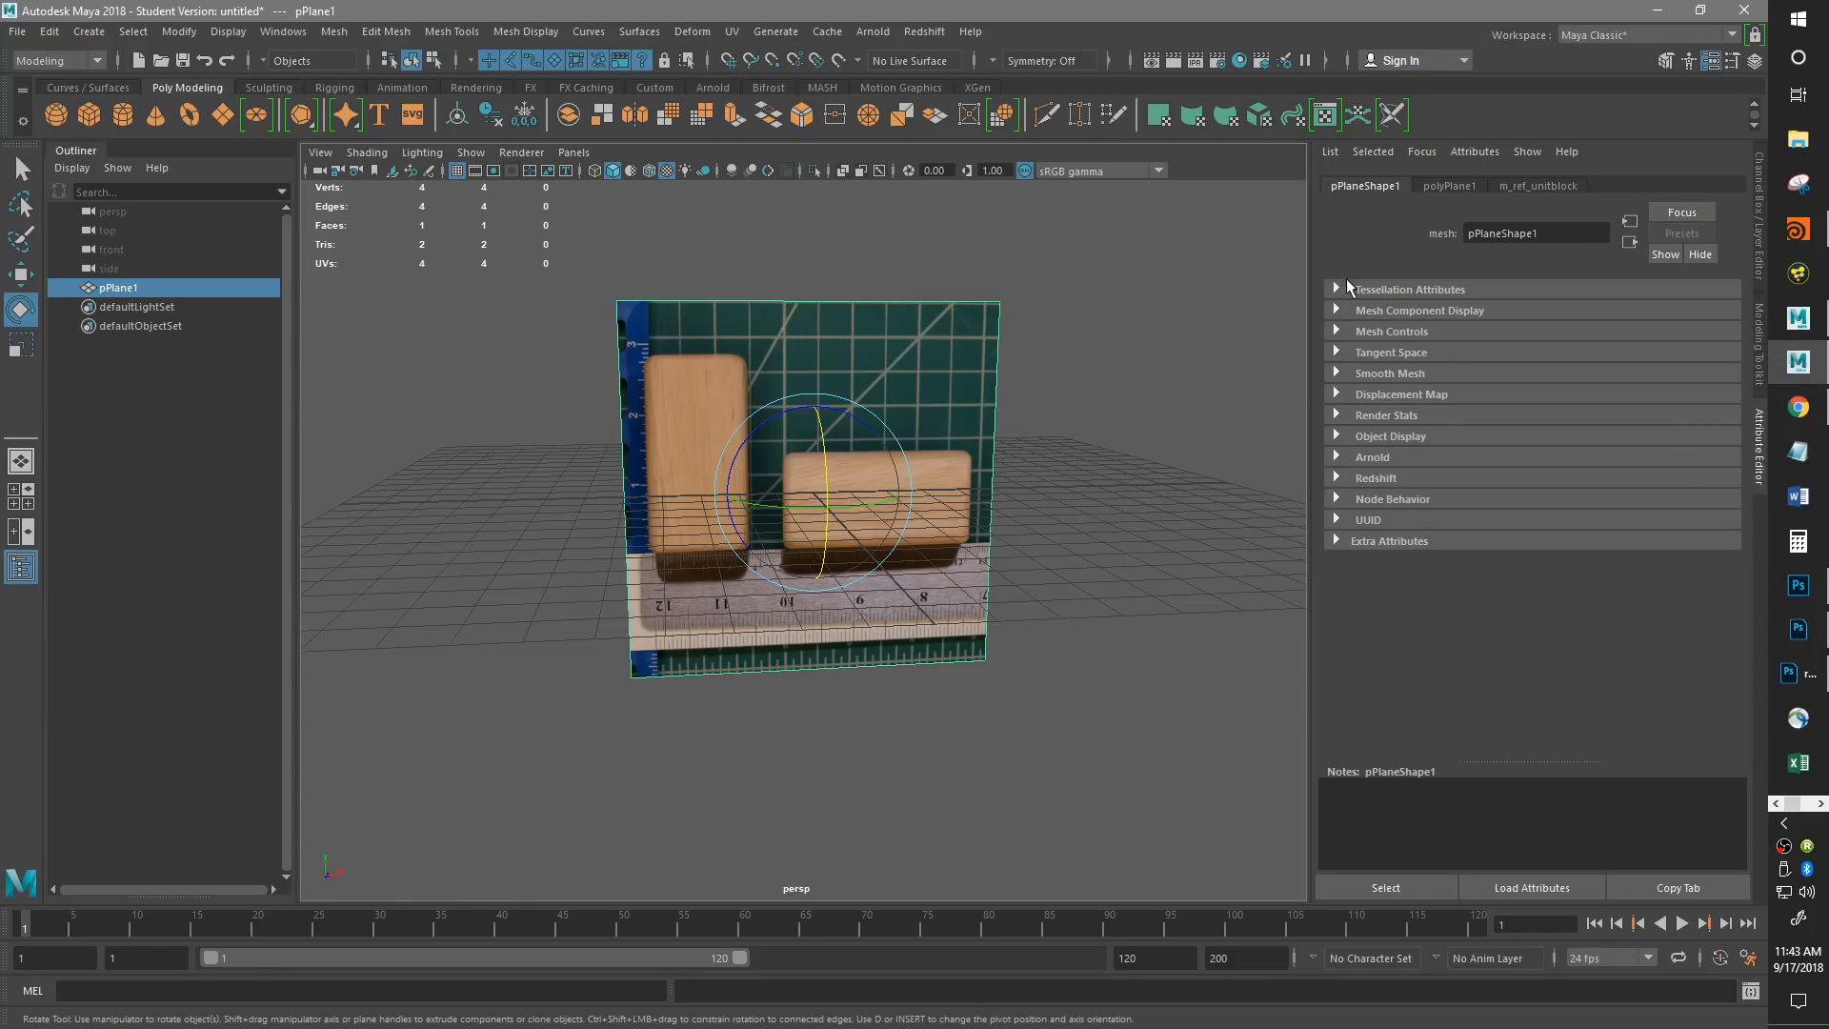
pyautogui.click(1519, 186)
pyautogui.click(1370, 187)
pyautogui.click(1537, 186)
pyautogui.click(1369, 187)
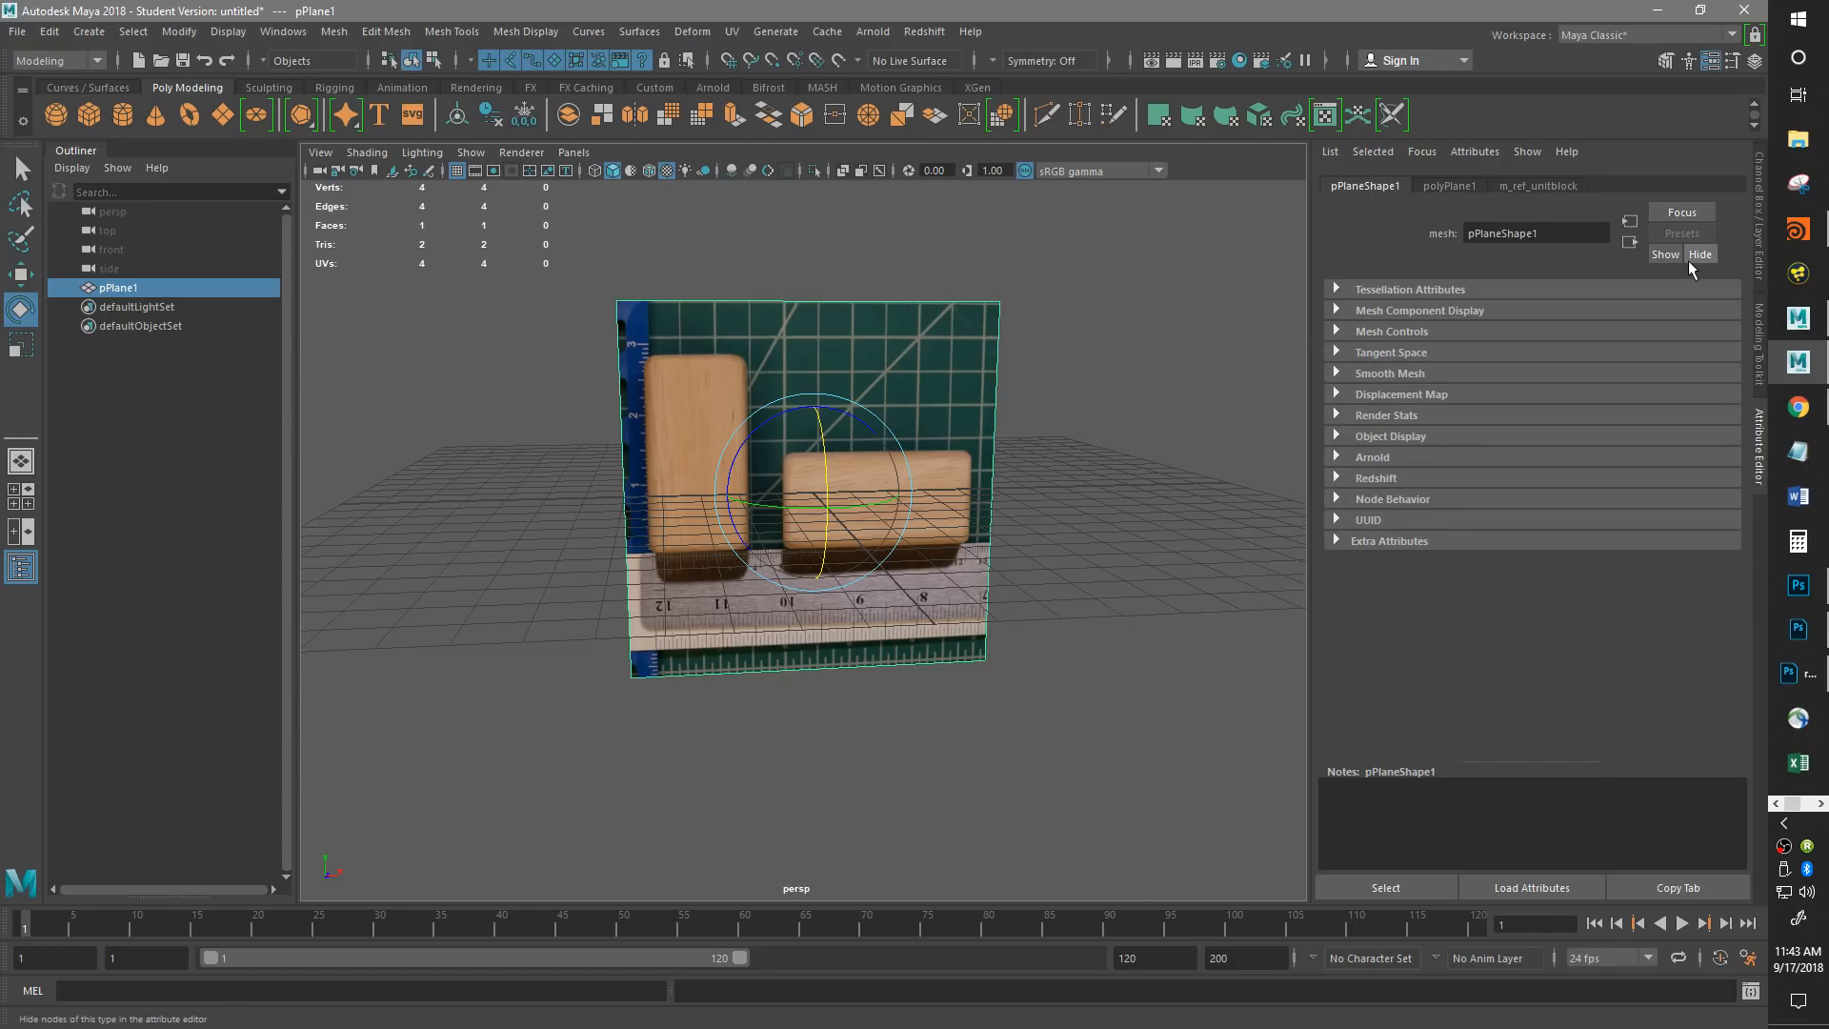
pyautogui.click(1626, 219)
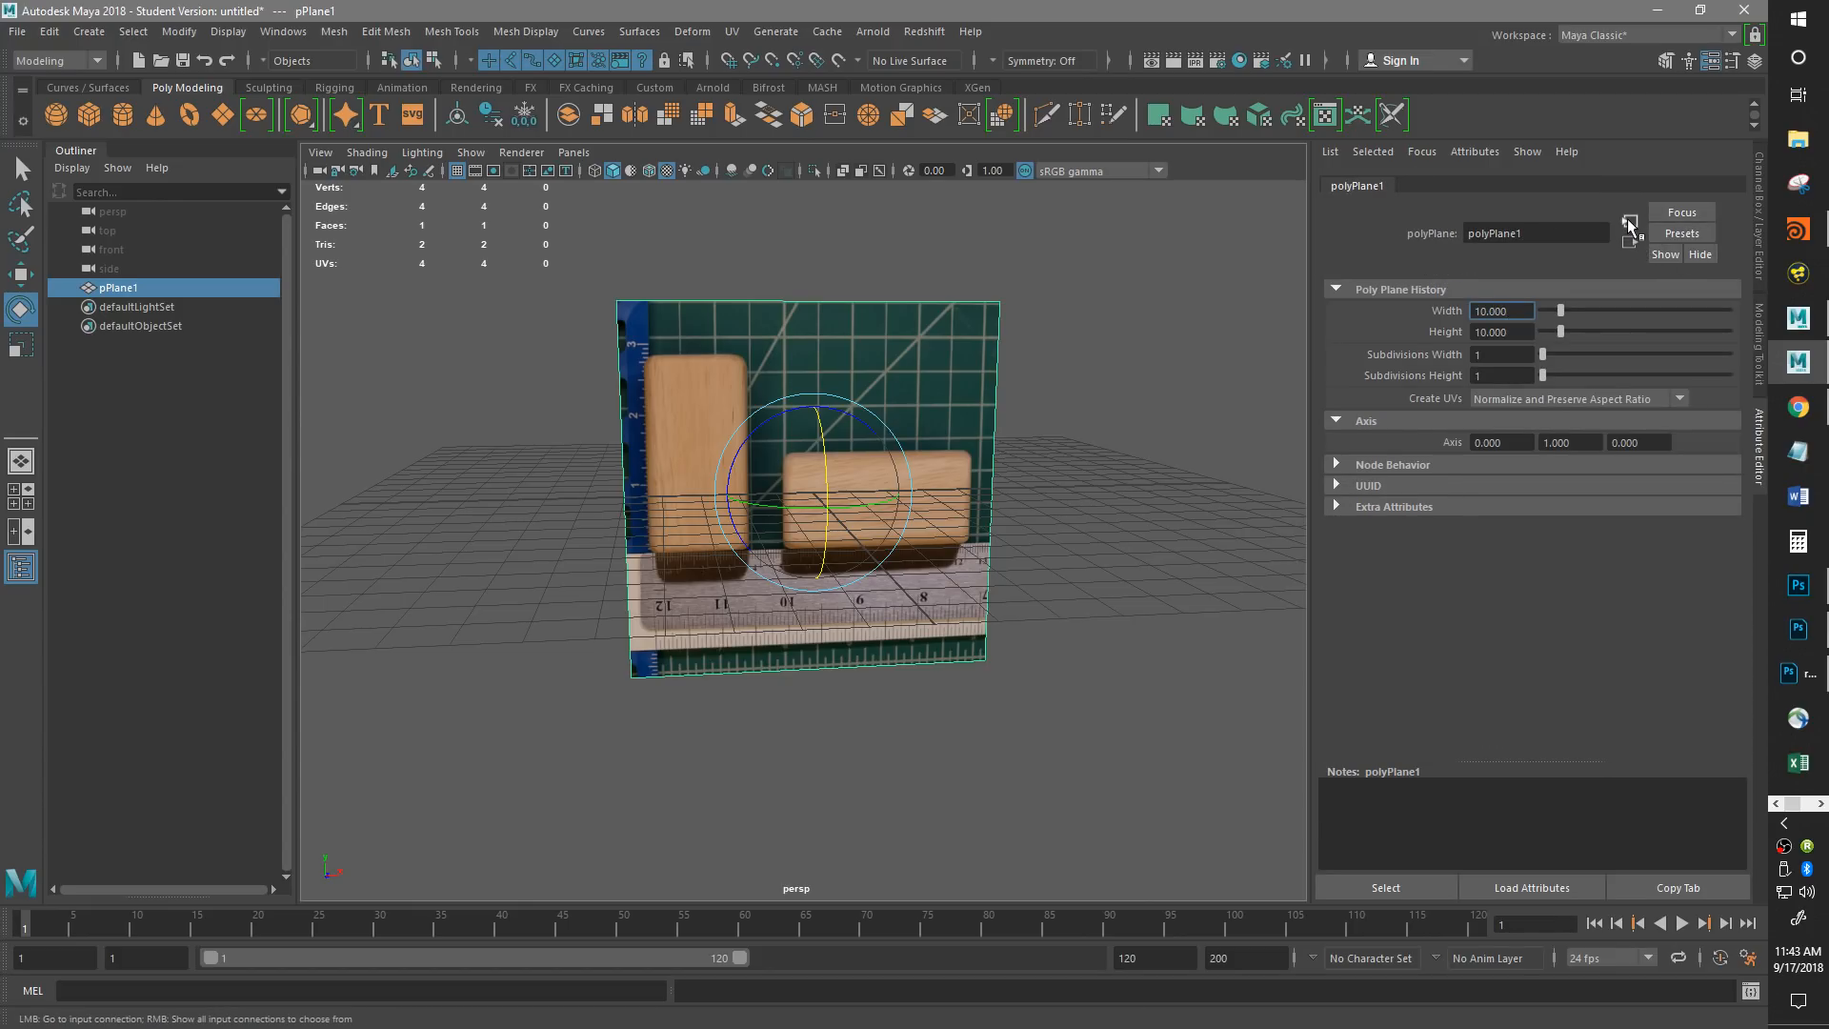
pyautogui.click(1627, 240)
pyautogui.click(1560, 187)
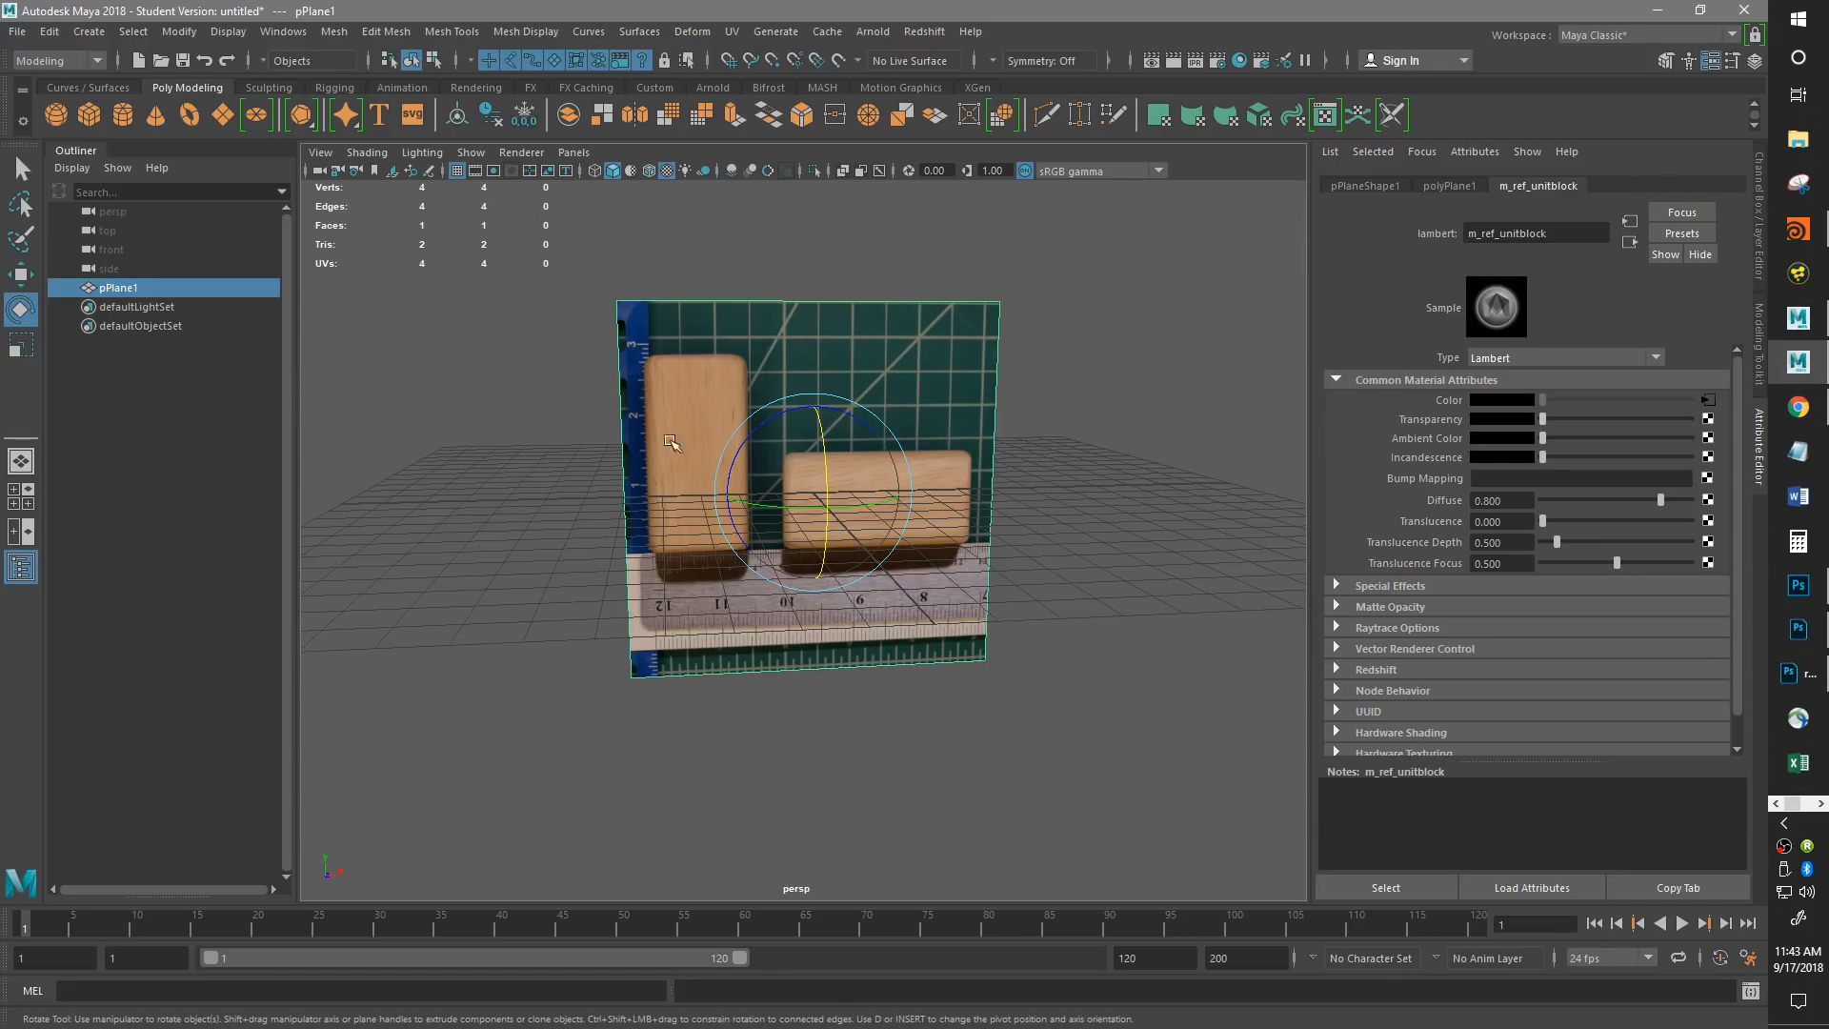
# Reselect the textured plane to reload all its attribute nodes and inspect the reference photo from several angles.
pyautogui.click(812, 363)
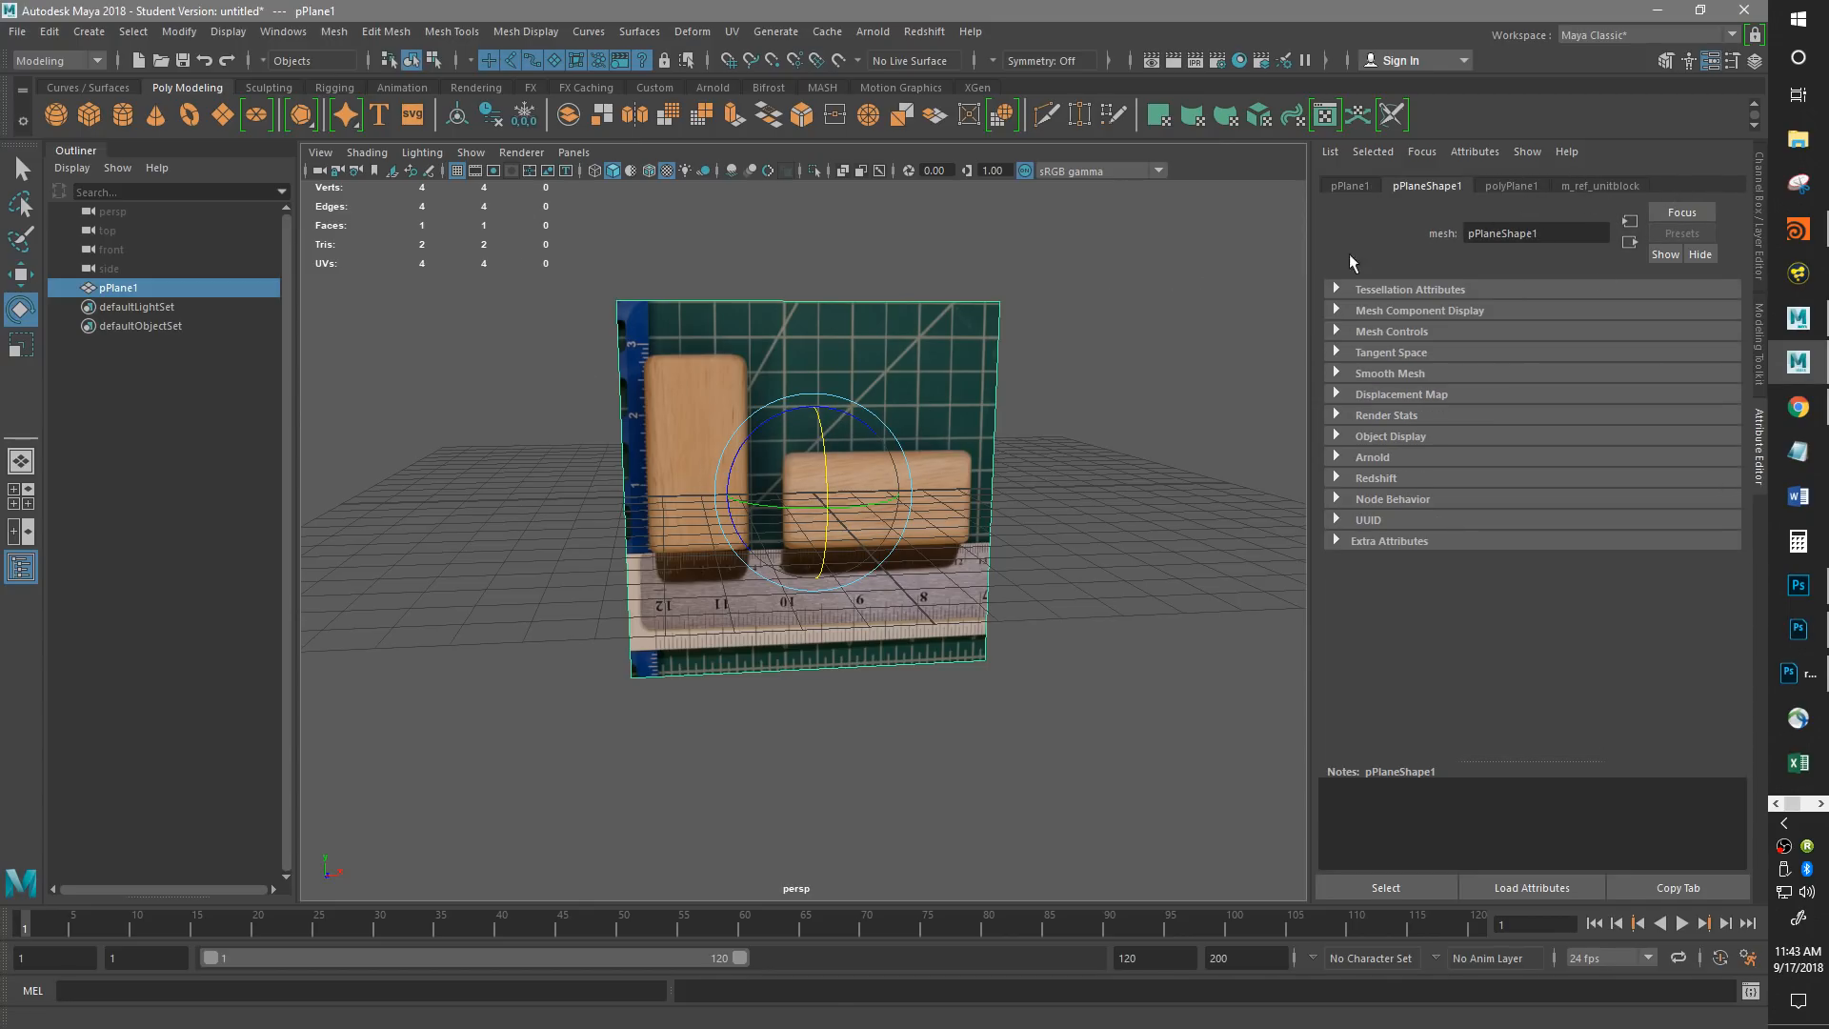
pyautogui.keyDown('alt'); pyautogui.moveTo(1199, 481); pyautogui.dragTo(1171, 454); pyautogui.keyUp('alt')
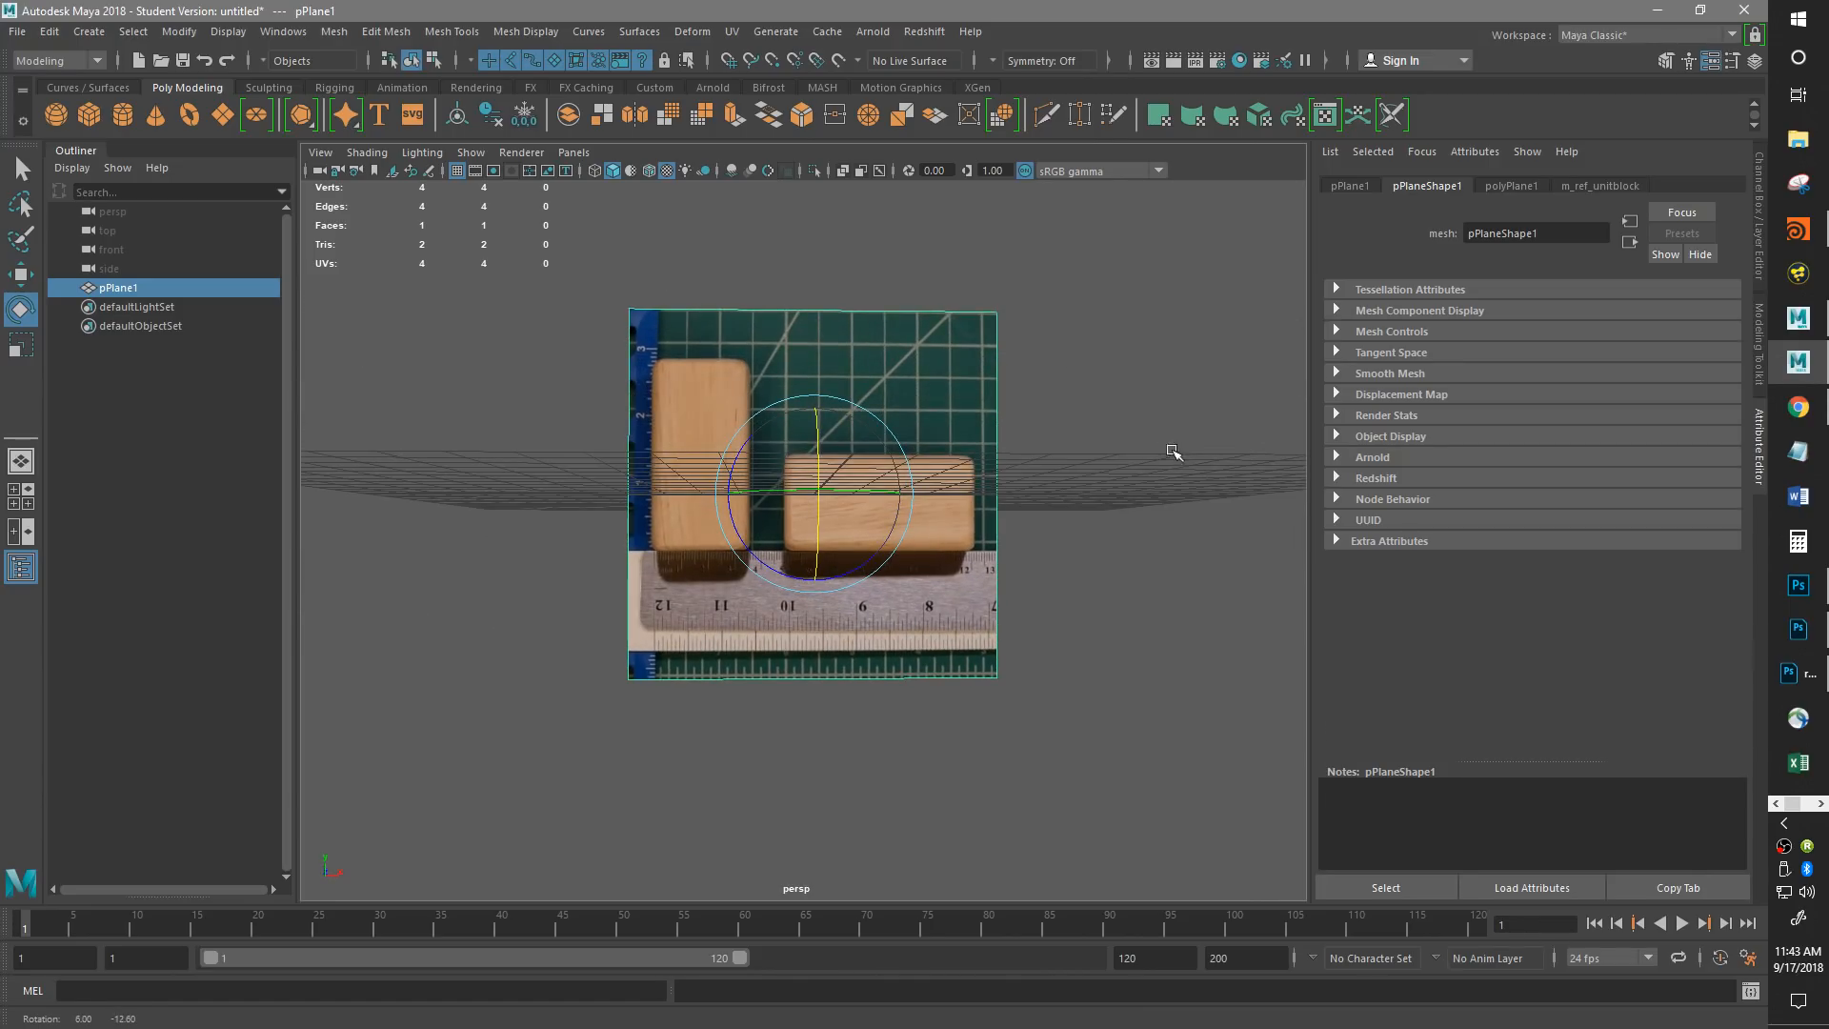
pyautogui.keyDown('alt'); pyautogui.moveTo(946, 349); pyautogui.dragTo(960, 440); pyautogui.keyUp('alt')
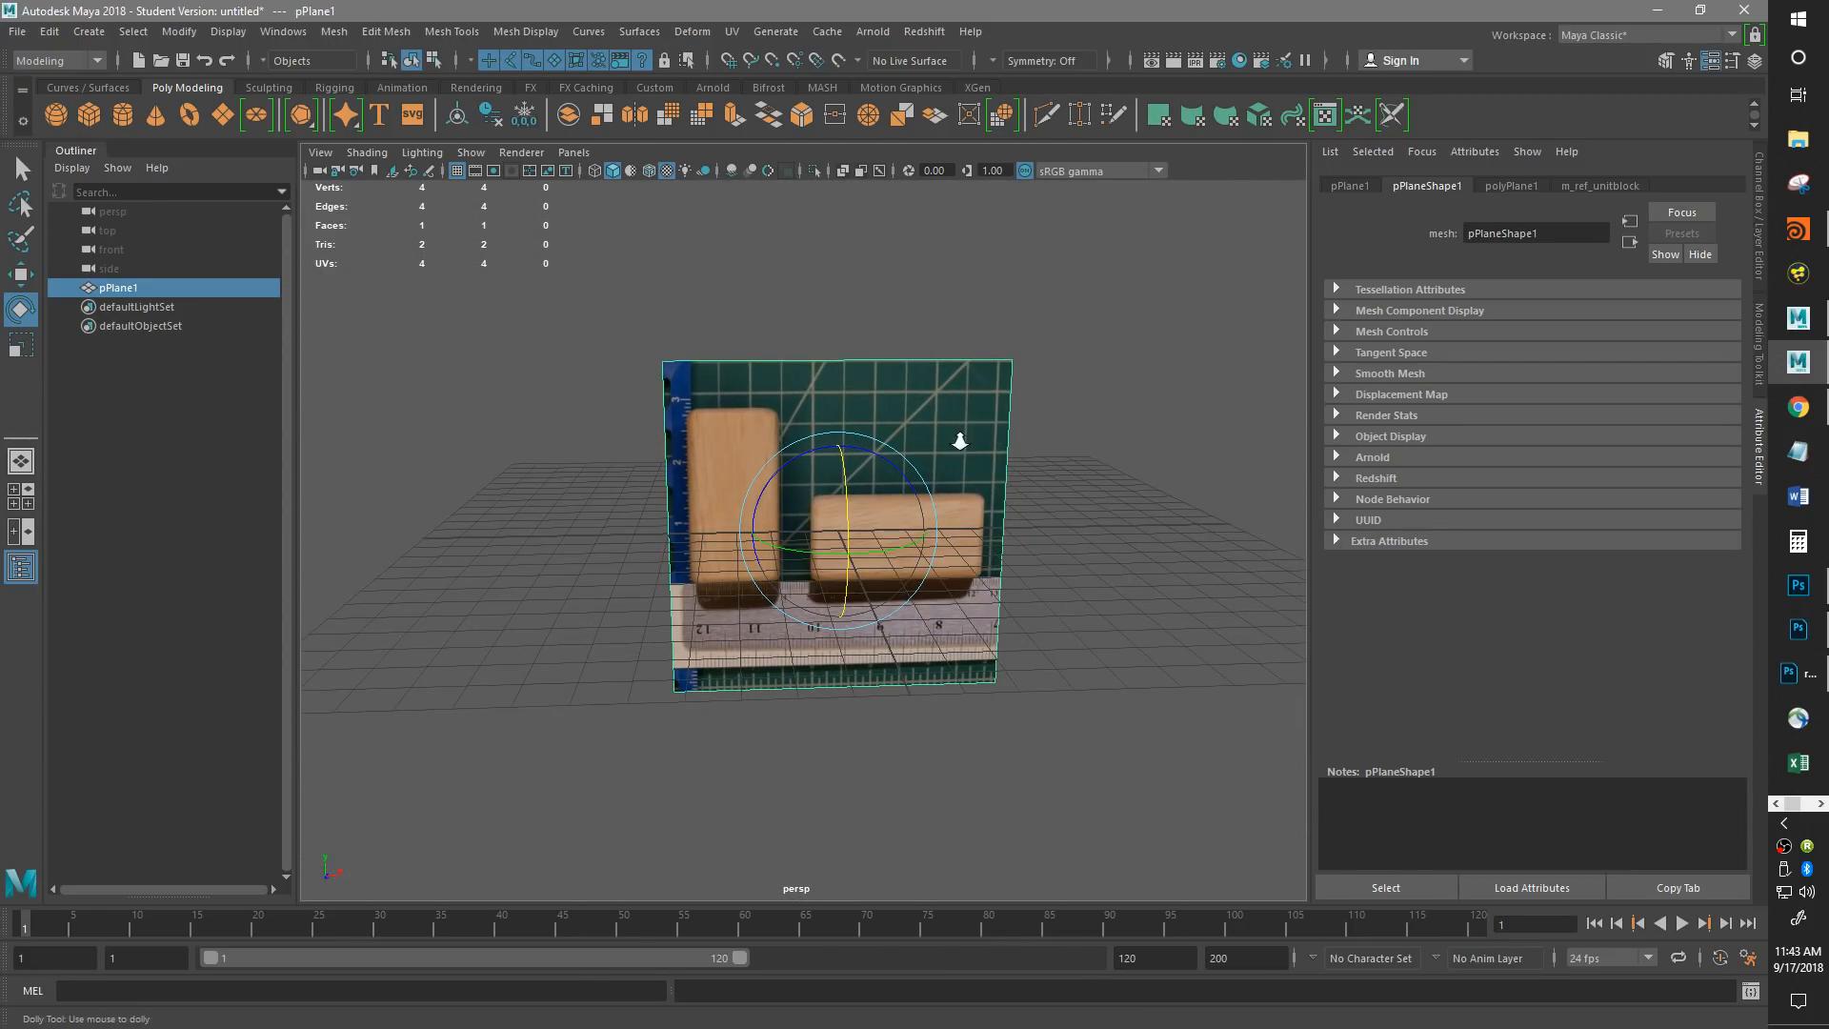
pyautogui.keyDown('alt'); pyautogui.moveTo(961, 441); pyautogui.dragTo(1106, 420, button='right'); pyautogui.keyUp('alt')
pyautogui.keyDown('alt'); pyautogui.moveTo(1106, 420); pyautogui.dragTo(1078, 436); pyautogui.keyUp('alt')
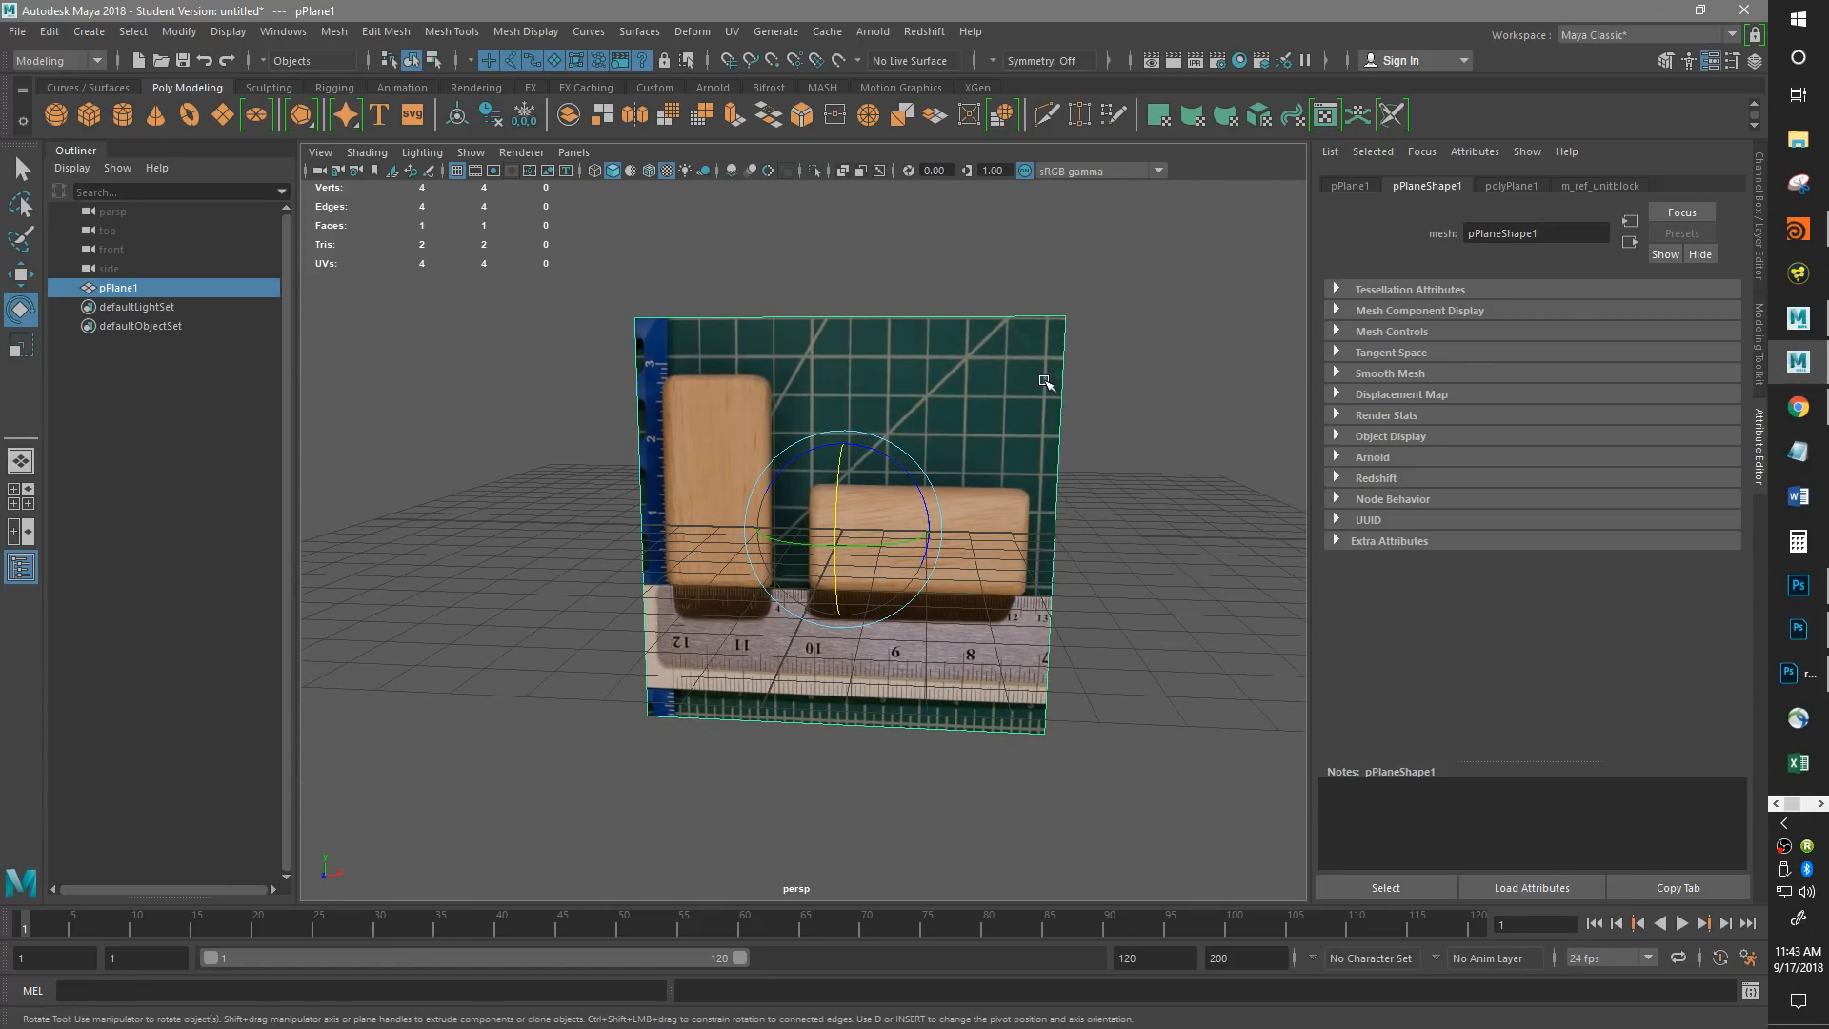
pyautogui.keyDown('alt'); pyautogui.moveTo(1044, 380); pyautogui.dragTo(1084, 390); pyautogui.keyUp('alt')
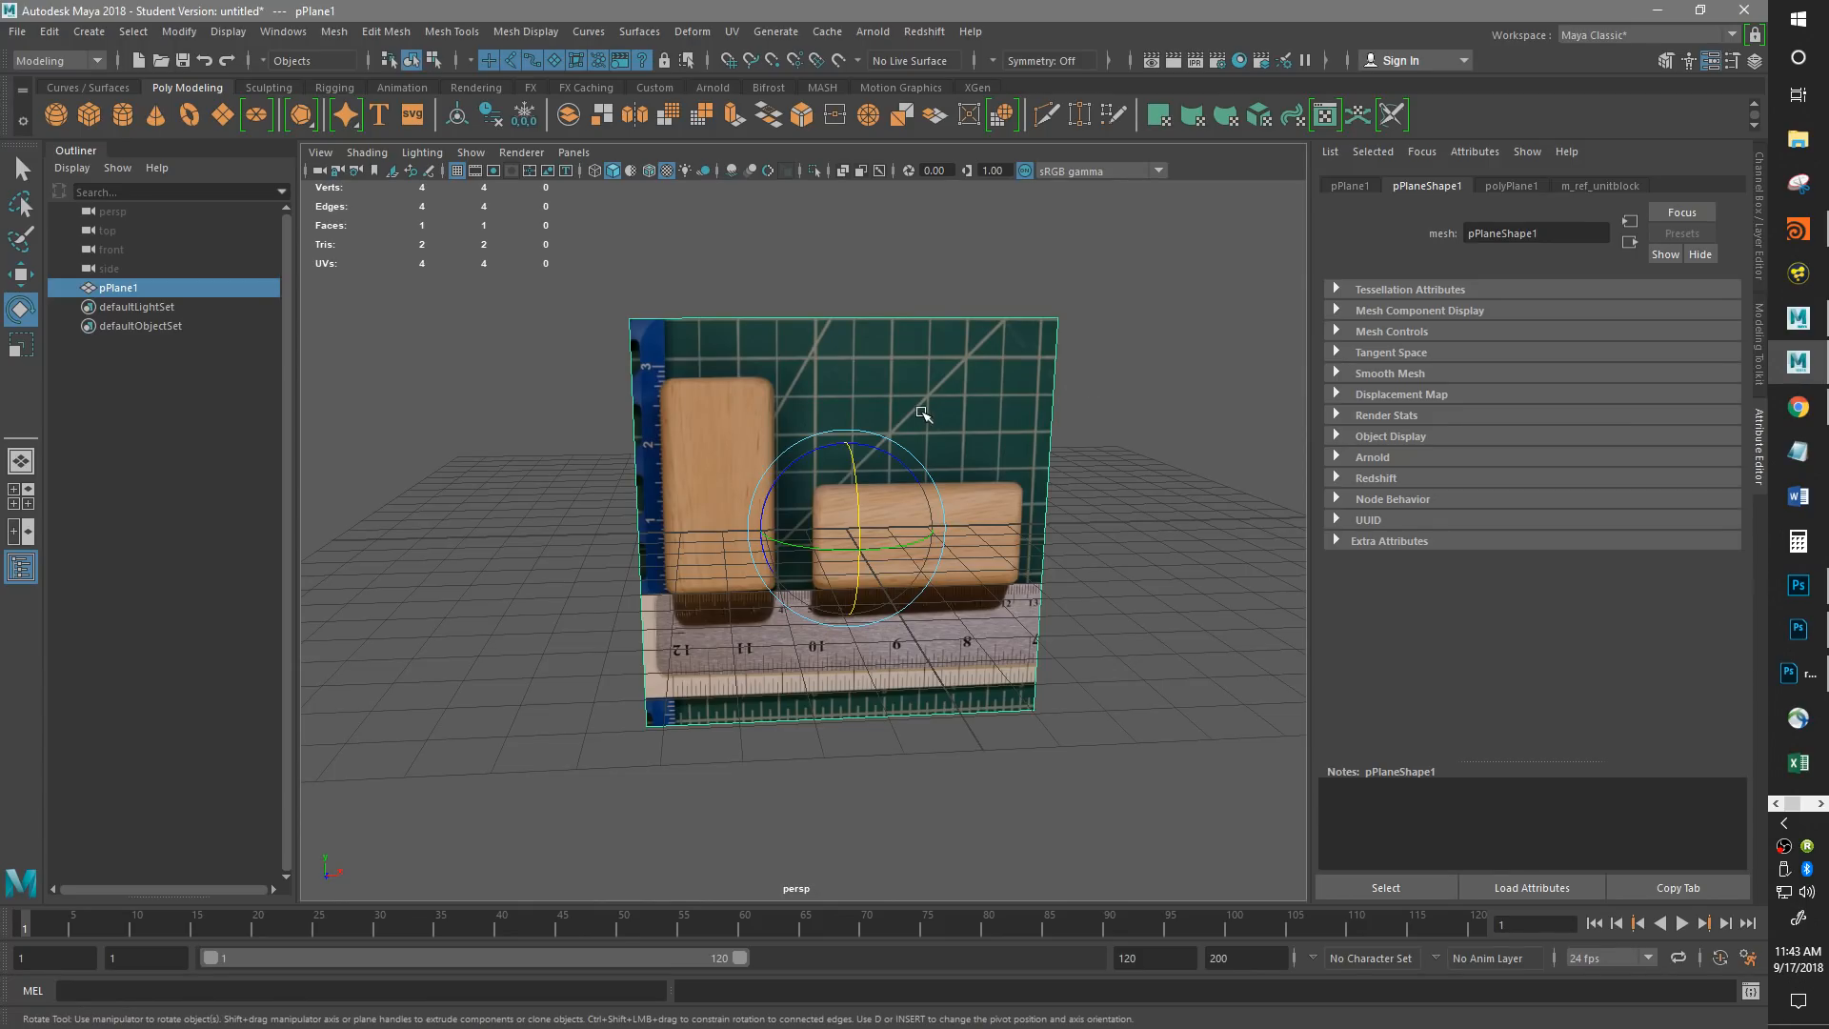
pyautogui.keyDown('alt'); pyautogui.moveTo(1018, 468); pyautogui.dragTo(1021, 451); pyautogui.keyUp('alt')
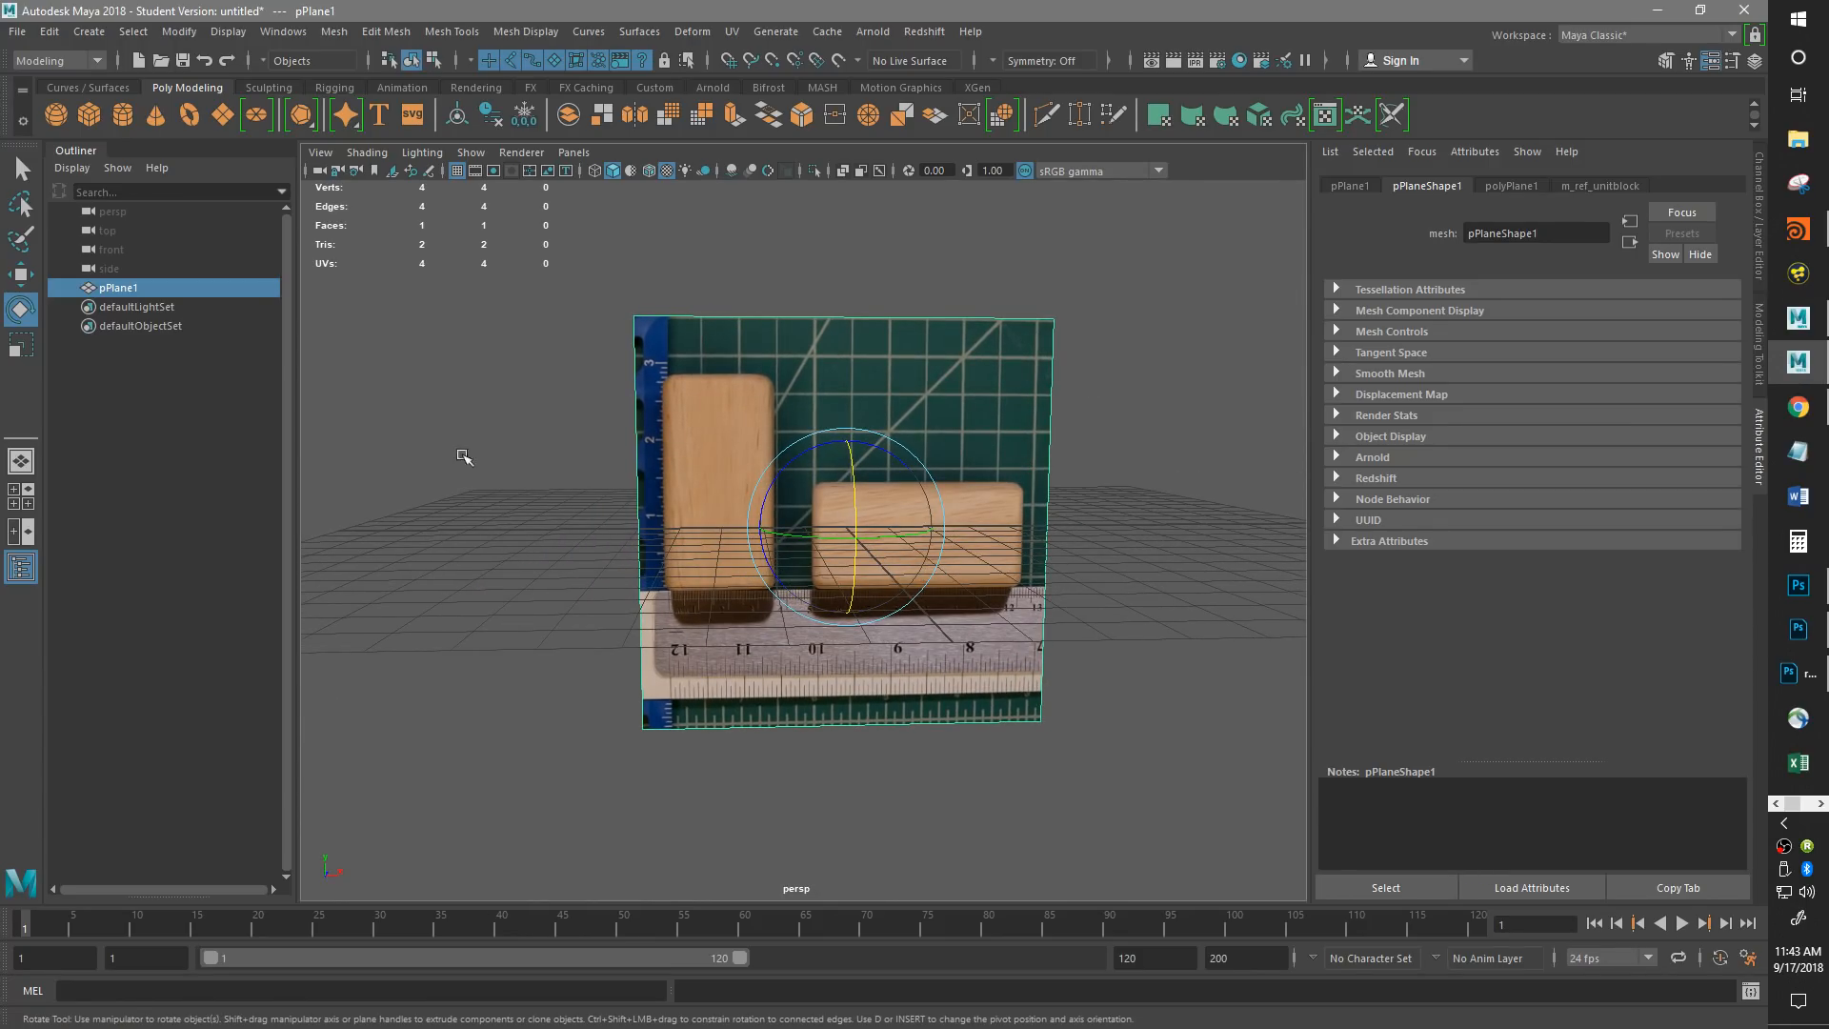
pyautogui.keyDown('alt'); pyautogui.moveTo(1025, 288); pyautogui.dragTo(1012, 364); pyautogui.keyUp('alt')
pyautogui.scroll(6, 695, 615)
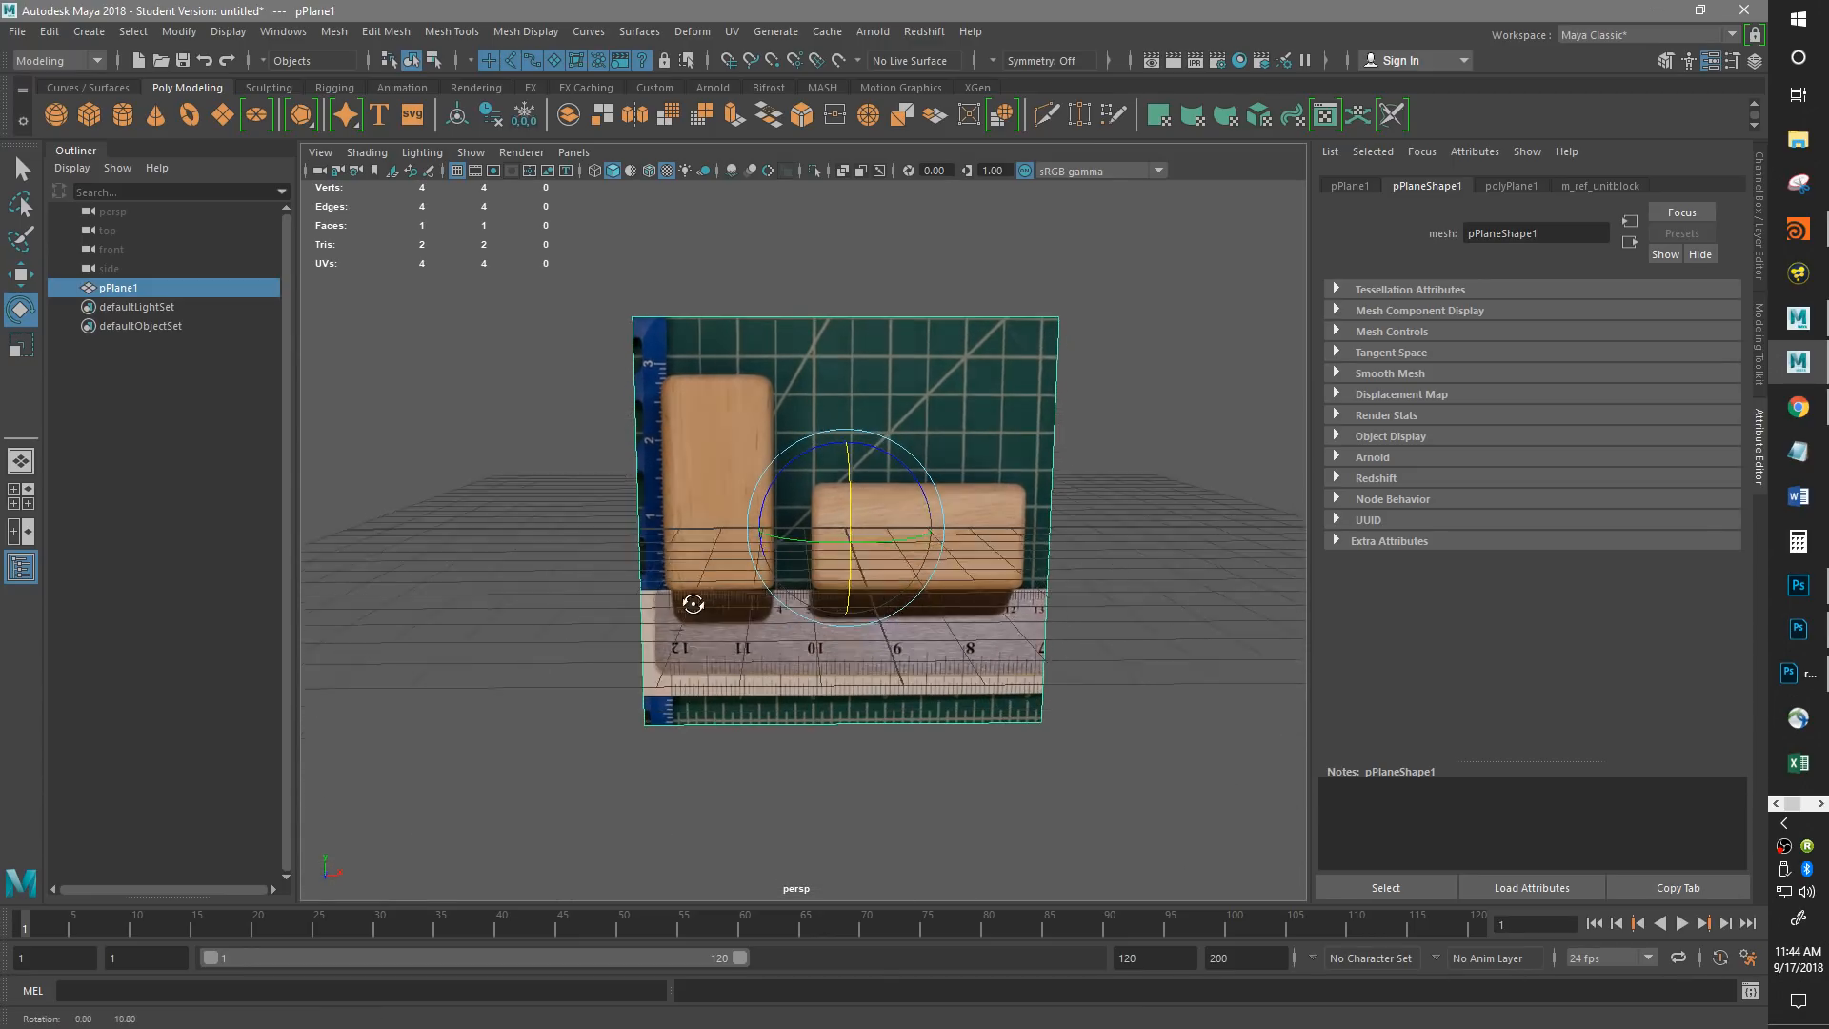
# Inspect the unit blocks up close against the ruler in the reference photo to read their dimensions.
pyautogui.keyDown('alt'); pyautogui.moveTo(753, 693); pyautogui.dragTo(800, 636, button='middle'); pyautogui.keyUp('alt')
pyautogui.keyDown('alt'); pyautogui.moveTo(800, 635); pyautogui.dragTo(1065, 560, button='right'); pyautogui.keyUp('alt')
pyautogui.keyDown('alt'); pyautogui.moveTo(1065, 560); pyautogui.dragTo(762, 648, button='middle'); pyautogui.keyUp('alt')
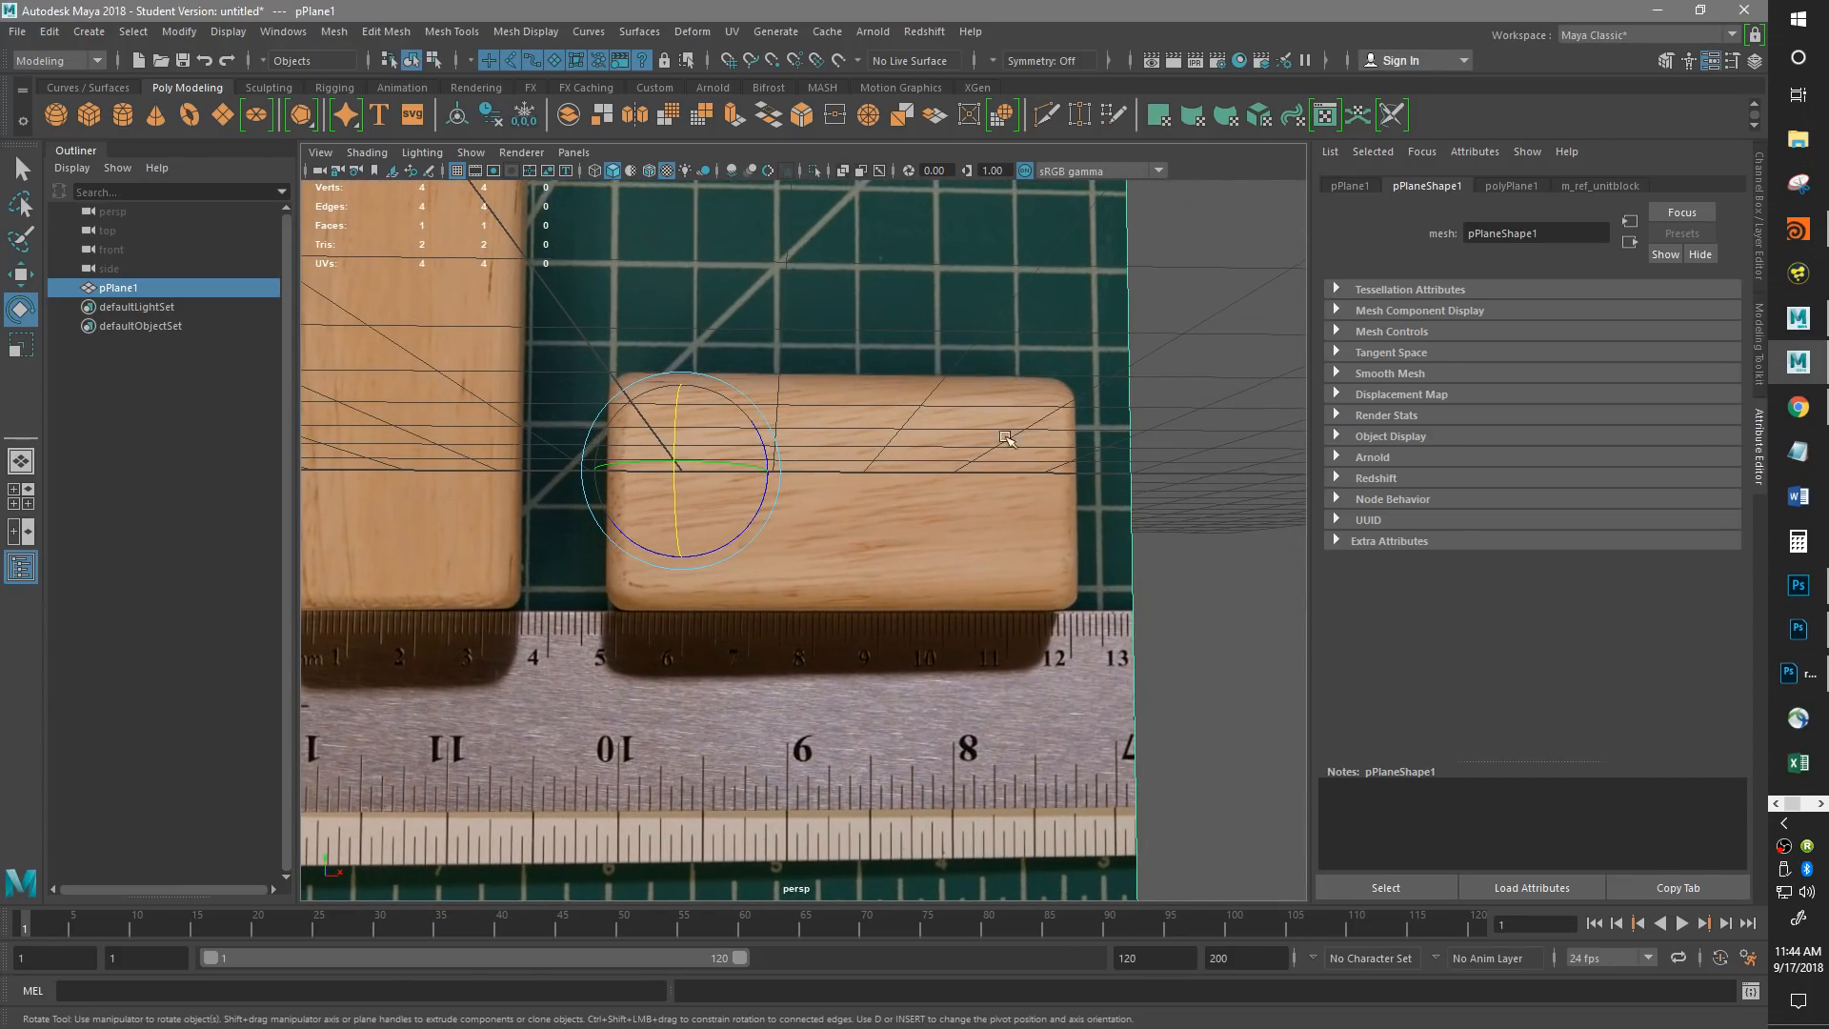
pyautogui.keyDown('alt'); pyautogui.moveTo(495, 719); pyautogui.dragTo(643, 609, button='middle'); pyautogui.keyUp('alt')
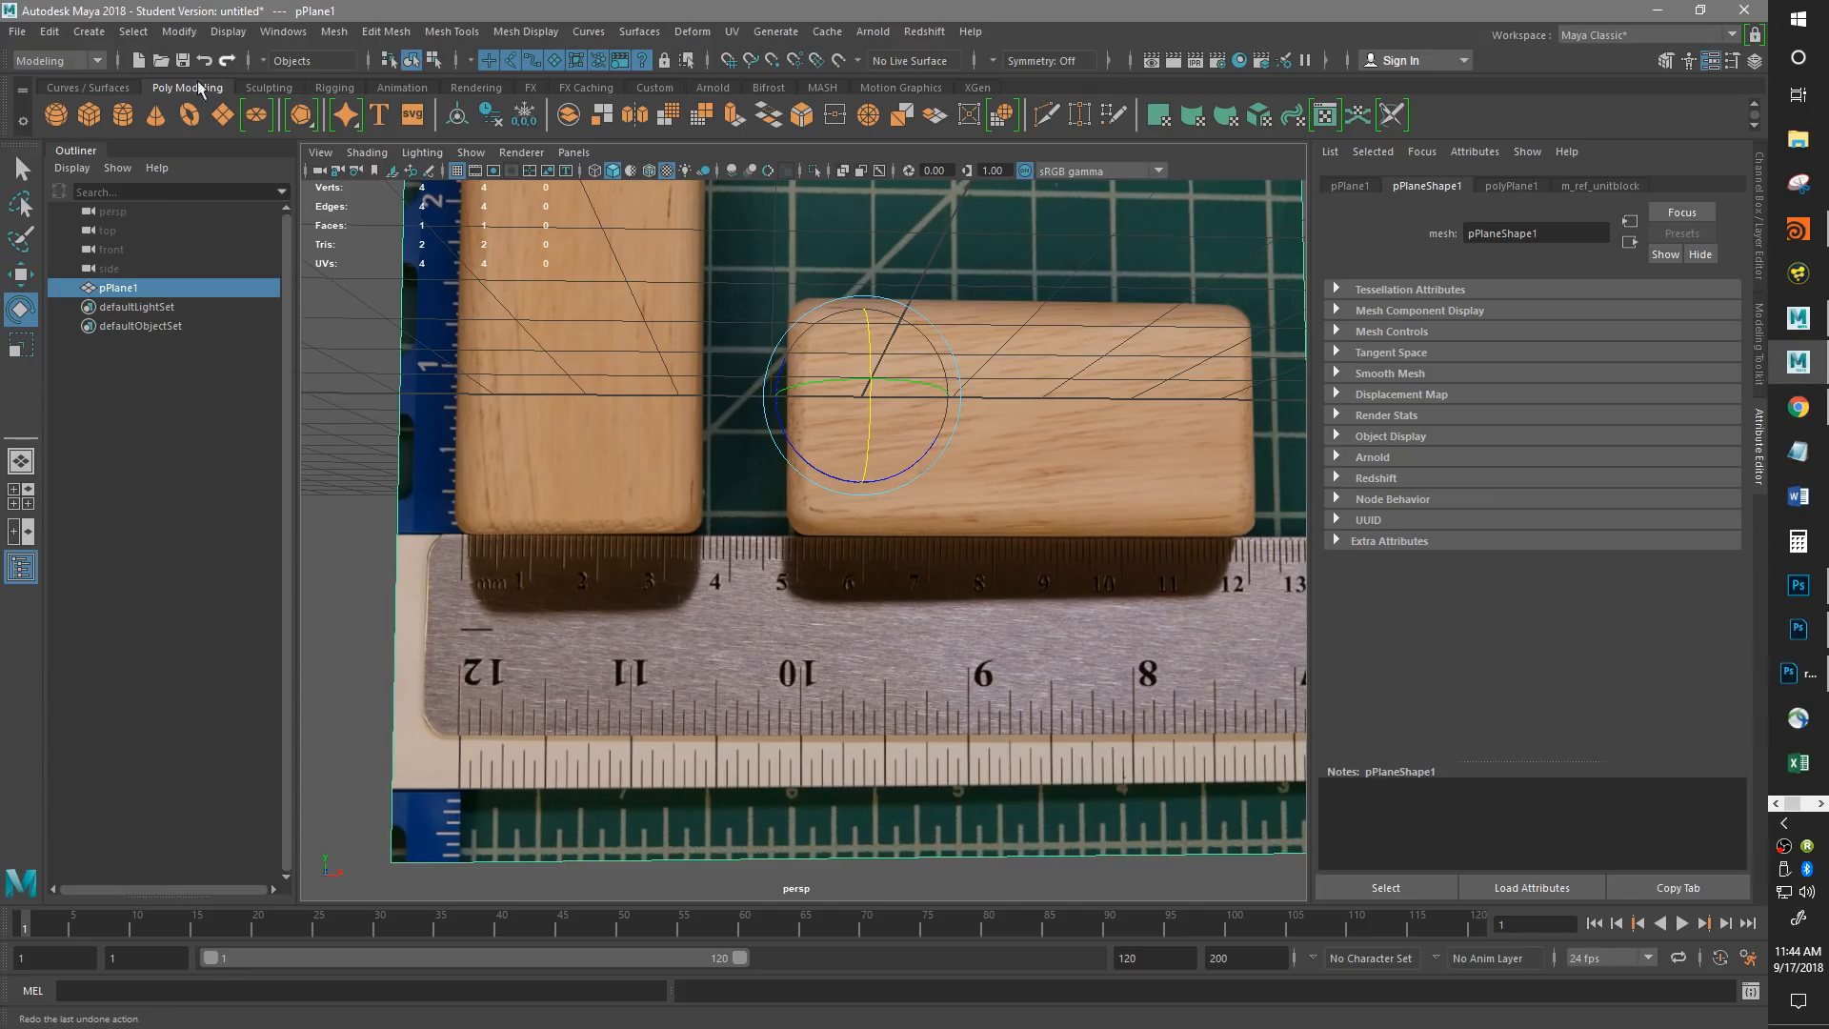
pyautogui.keyDown('alt'); pyautogui.moveTo(762, 586); pyautogui.dragTo(759, 621); pyautogui.keyUp('alt')
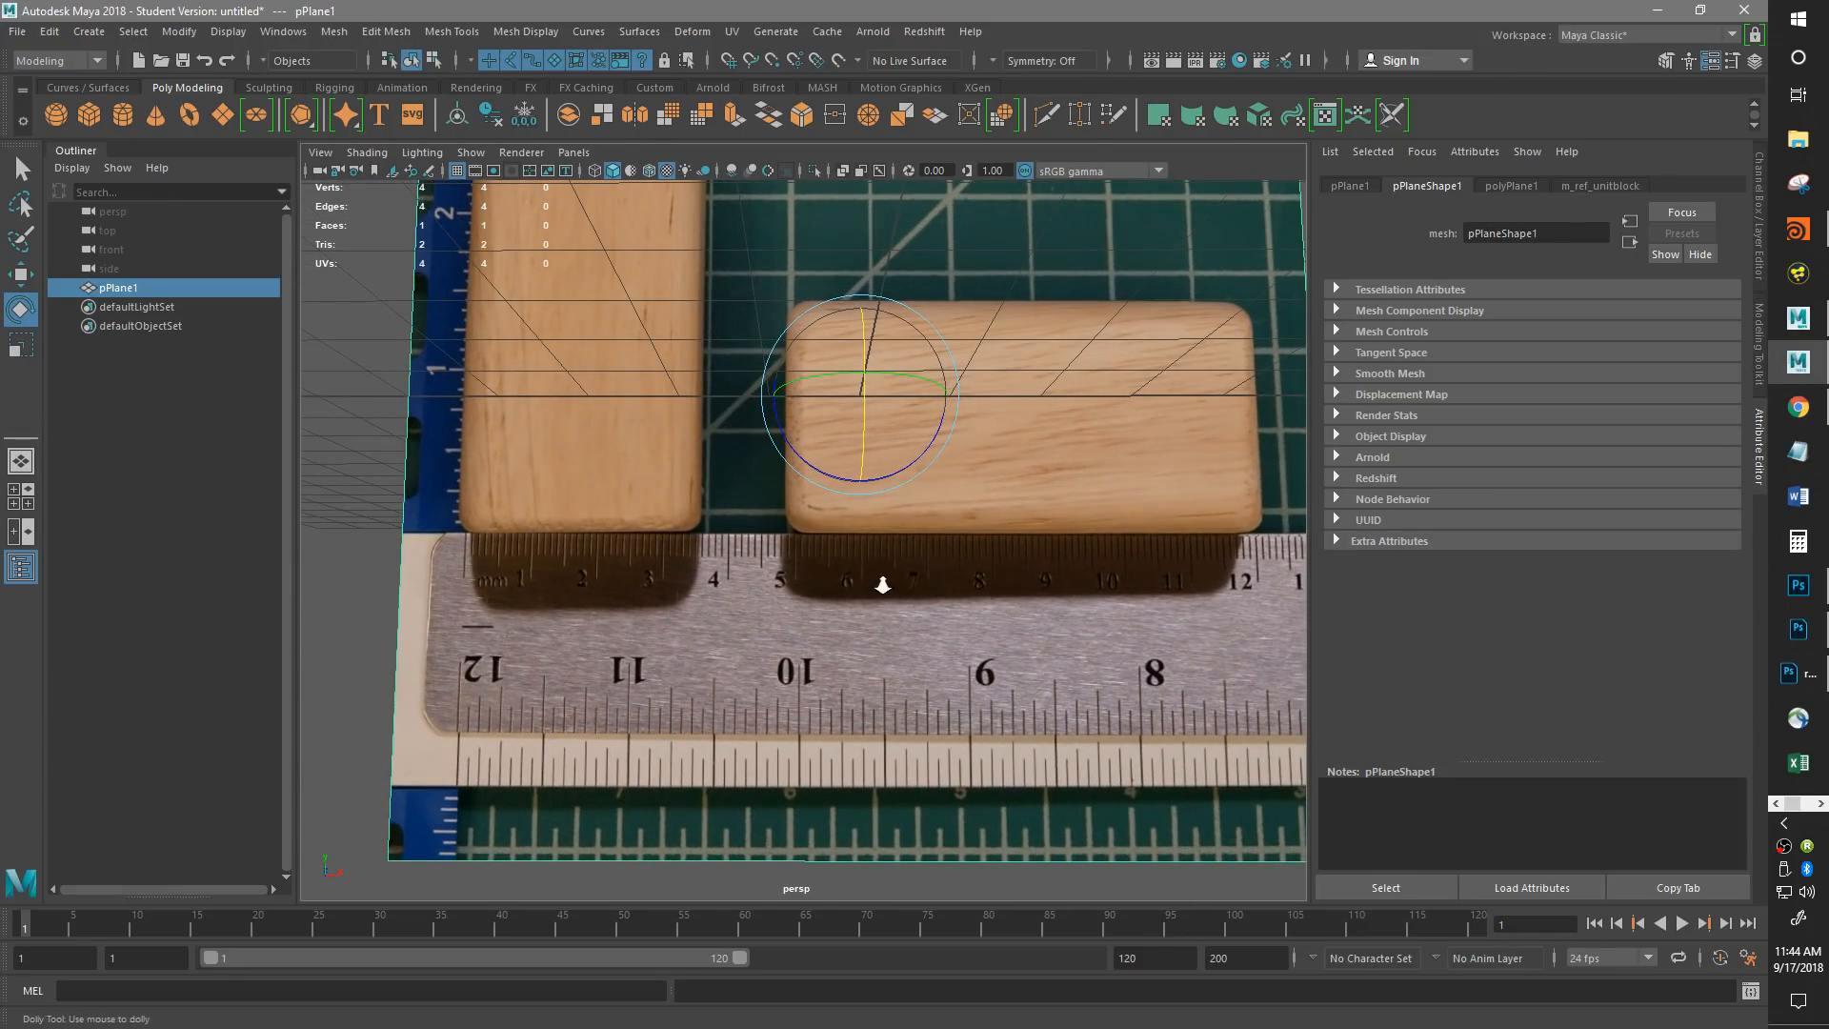
pyautogui.keyDown('alt'); pyautogui.moveTo(882, 584); pyautogui.dragTo(709, 624, button='right'); pyautogui.keyUp('alt')
pyautogui.moveTo(705, 625)
pyautogui.keyDown('alt'); pyautogui.mouseDown()
pyautogui.moveTo(743, 637)
pyautogui.moveTo(704, 619)
pyautogui.mouseUp(); pyautogui.keyUp('alt')
pyautogui.keyDown('alt'); pyautogui.moveTo(674, 543); pyautogui.dragTo(655, 513); pyautogui.keyUp('alt')
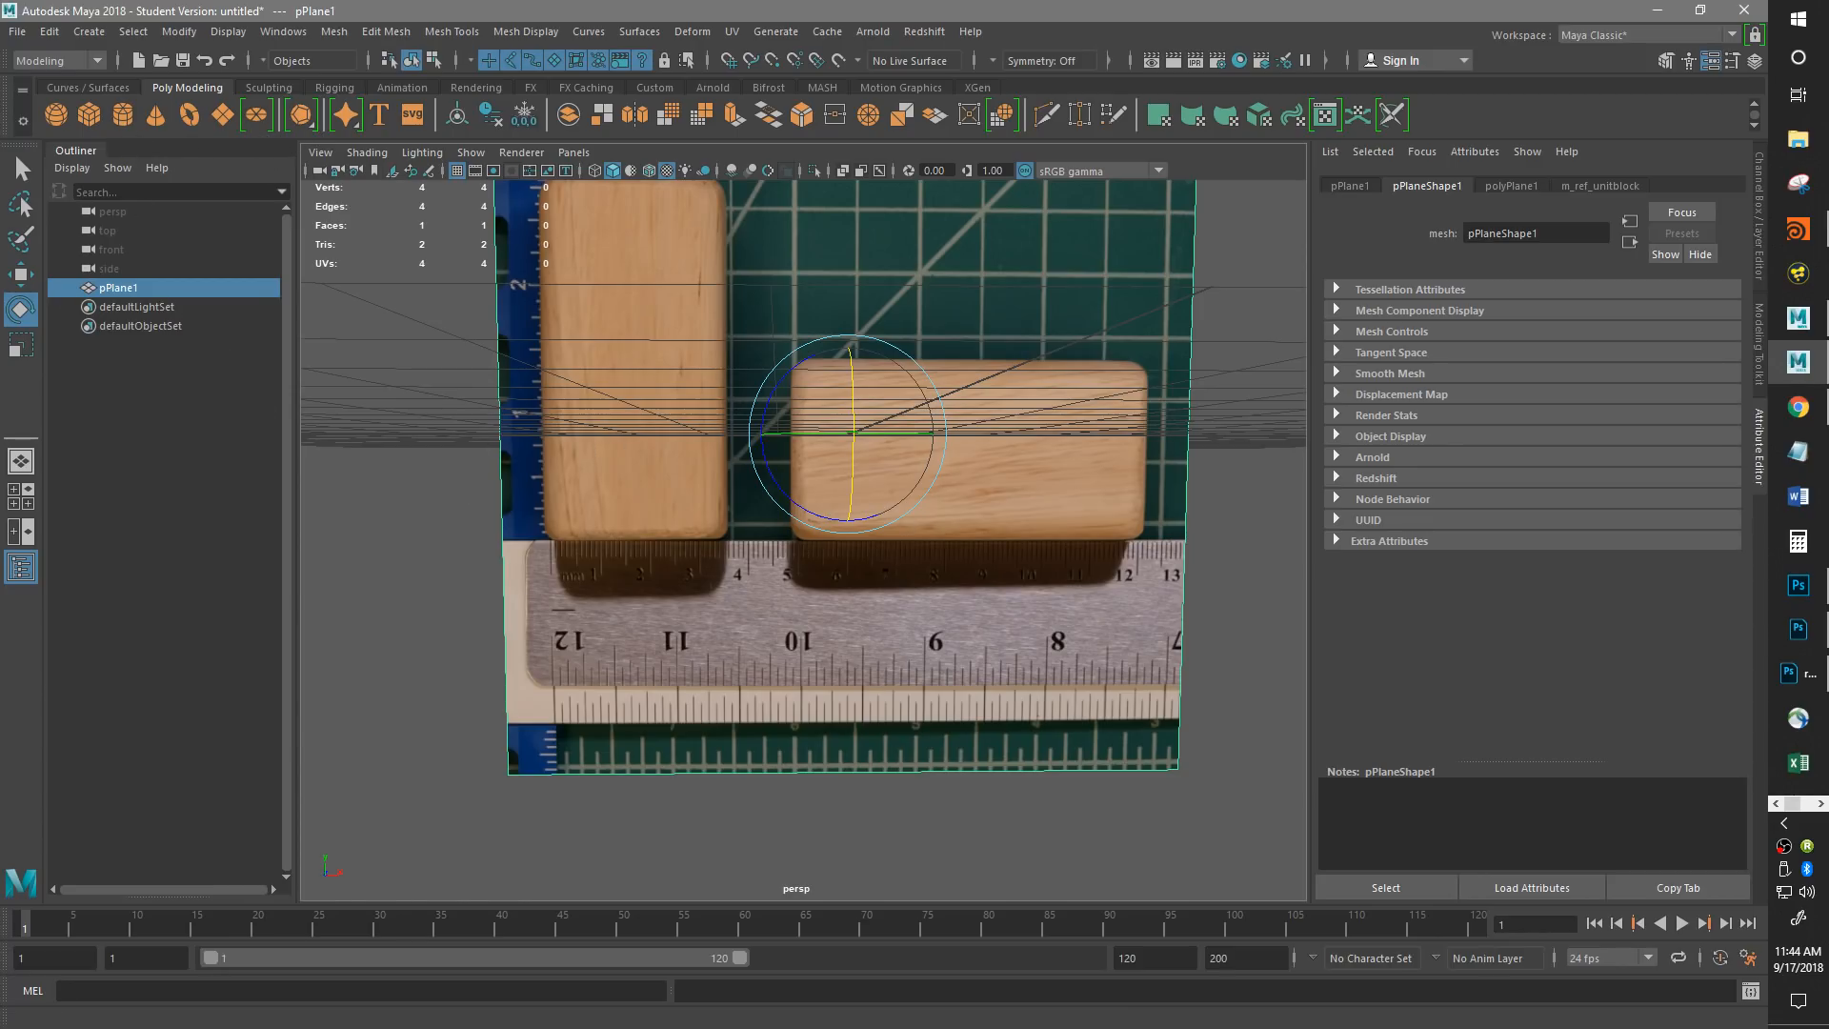
# Create a polygon cube at the origin of the scene with the reference plane.
pyautogui.click(89, 114)
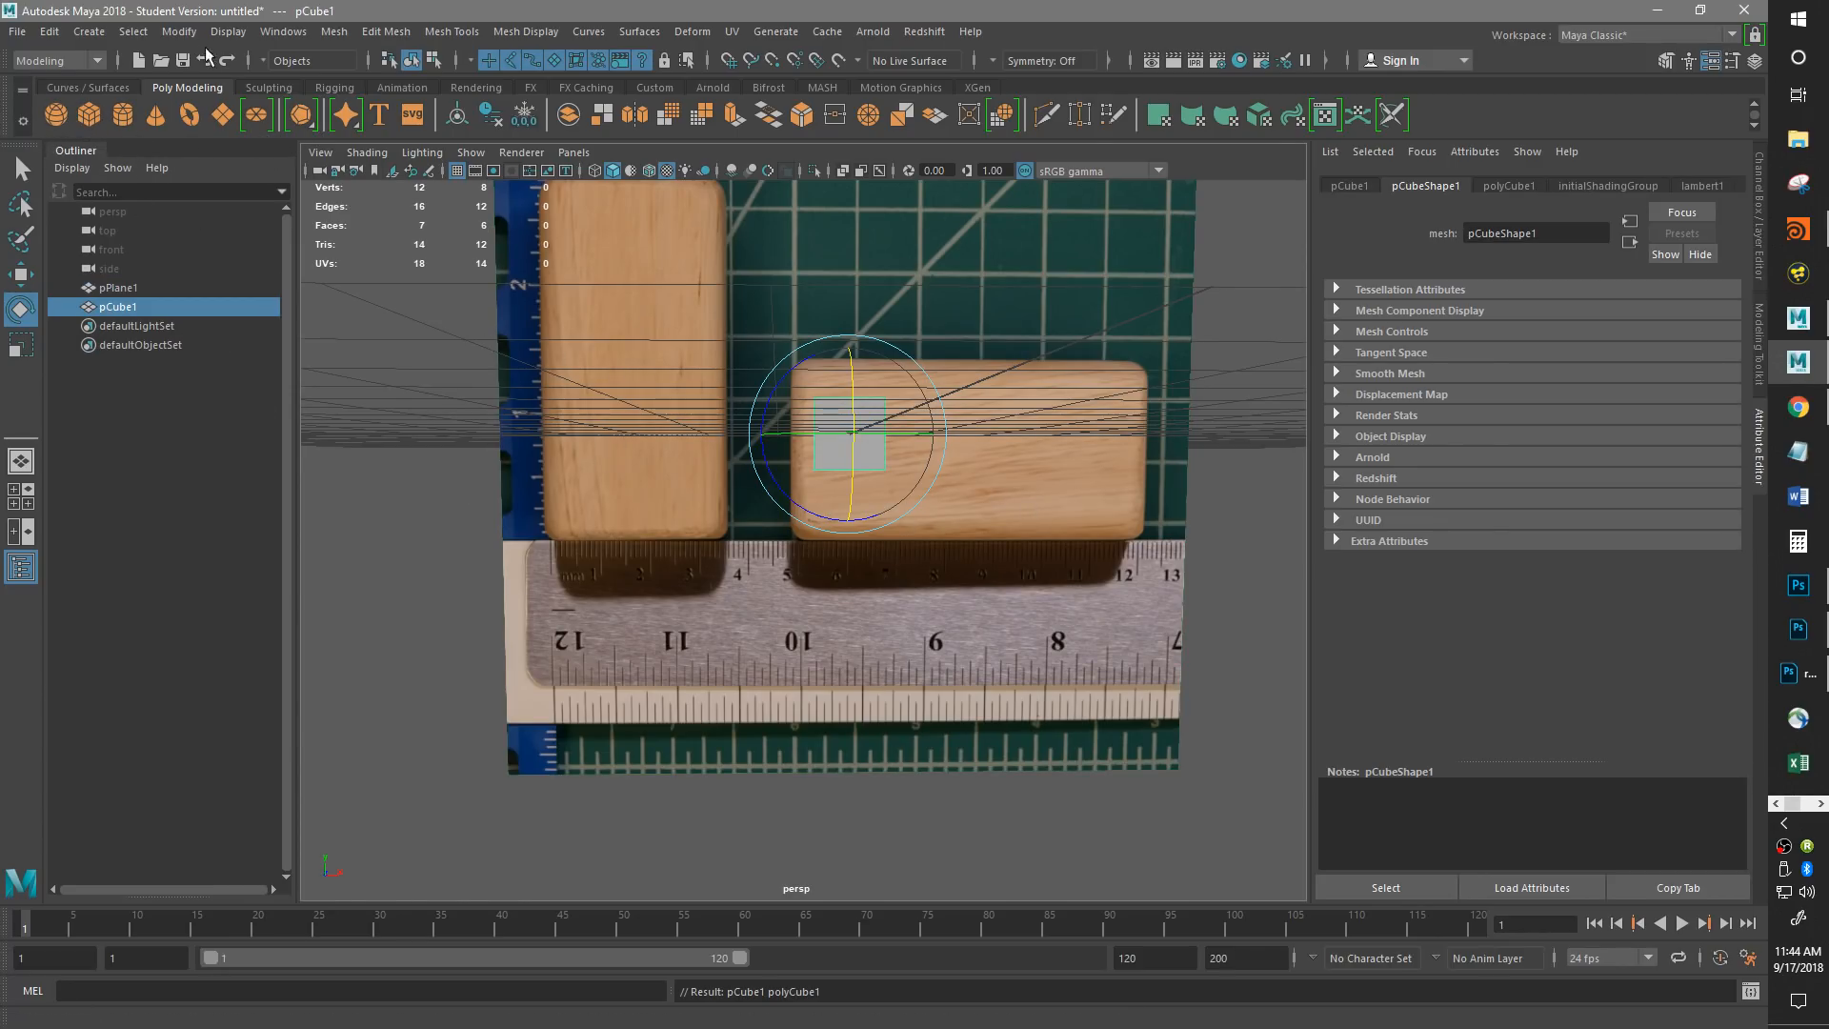
pyautogui.keyDown('alt'); pyautogui.moveTo(874, 581); pyautogui.dragTo(890, 644); pyautogui.keyUp('alt')
pyautogui.keyDown('alt'); pyautogui.moveTo(1038, 575); pyautogui.dragTo(1155, 529, button='right'); pyautogui.keyUp('alt')
pyautogui.keyDown('alt'); pyautogui.moveTo(1155, 529); pyautogui.dragTo(1151, 514); pyautogui.keyUp('alt')
pyautogui.keyDown('alt'); pyautogui.moveTo(1154, 515); pyautogui.dragTo(1082, 559, button='middle'); pyautogui.keyUp('alt')
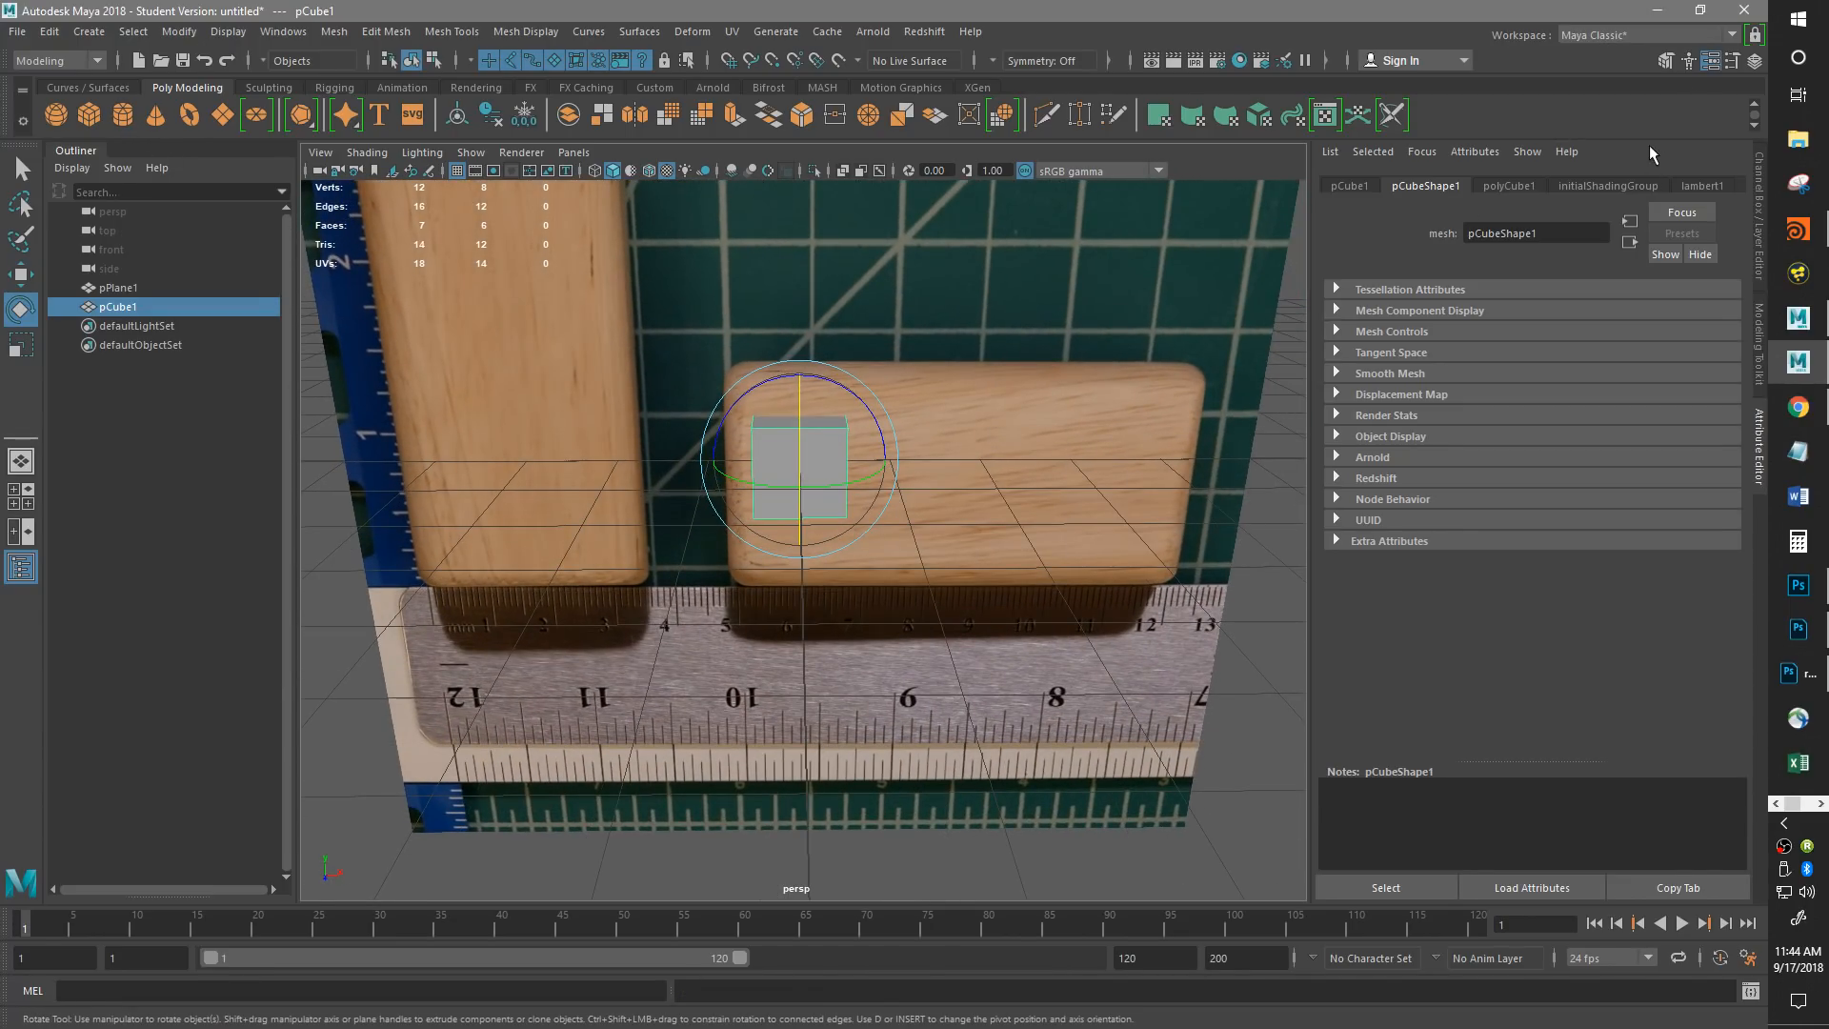
# Set the new cube's polyCube1 dimensions to width 3.5, height 7 and depth 3.5.
pyautogui.click(1756, 63)
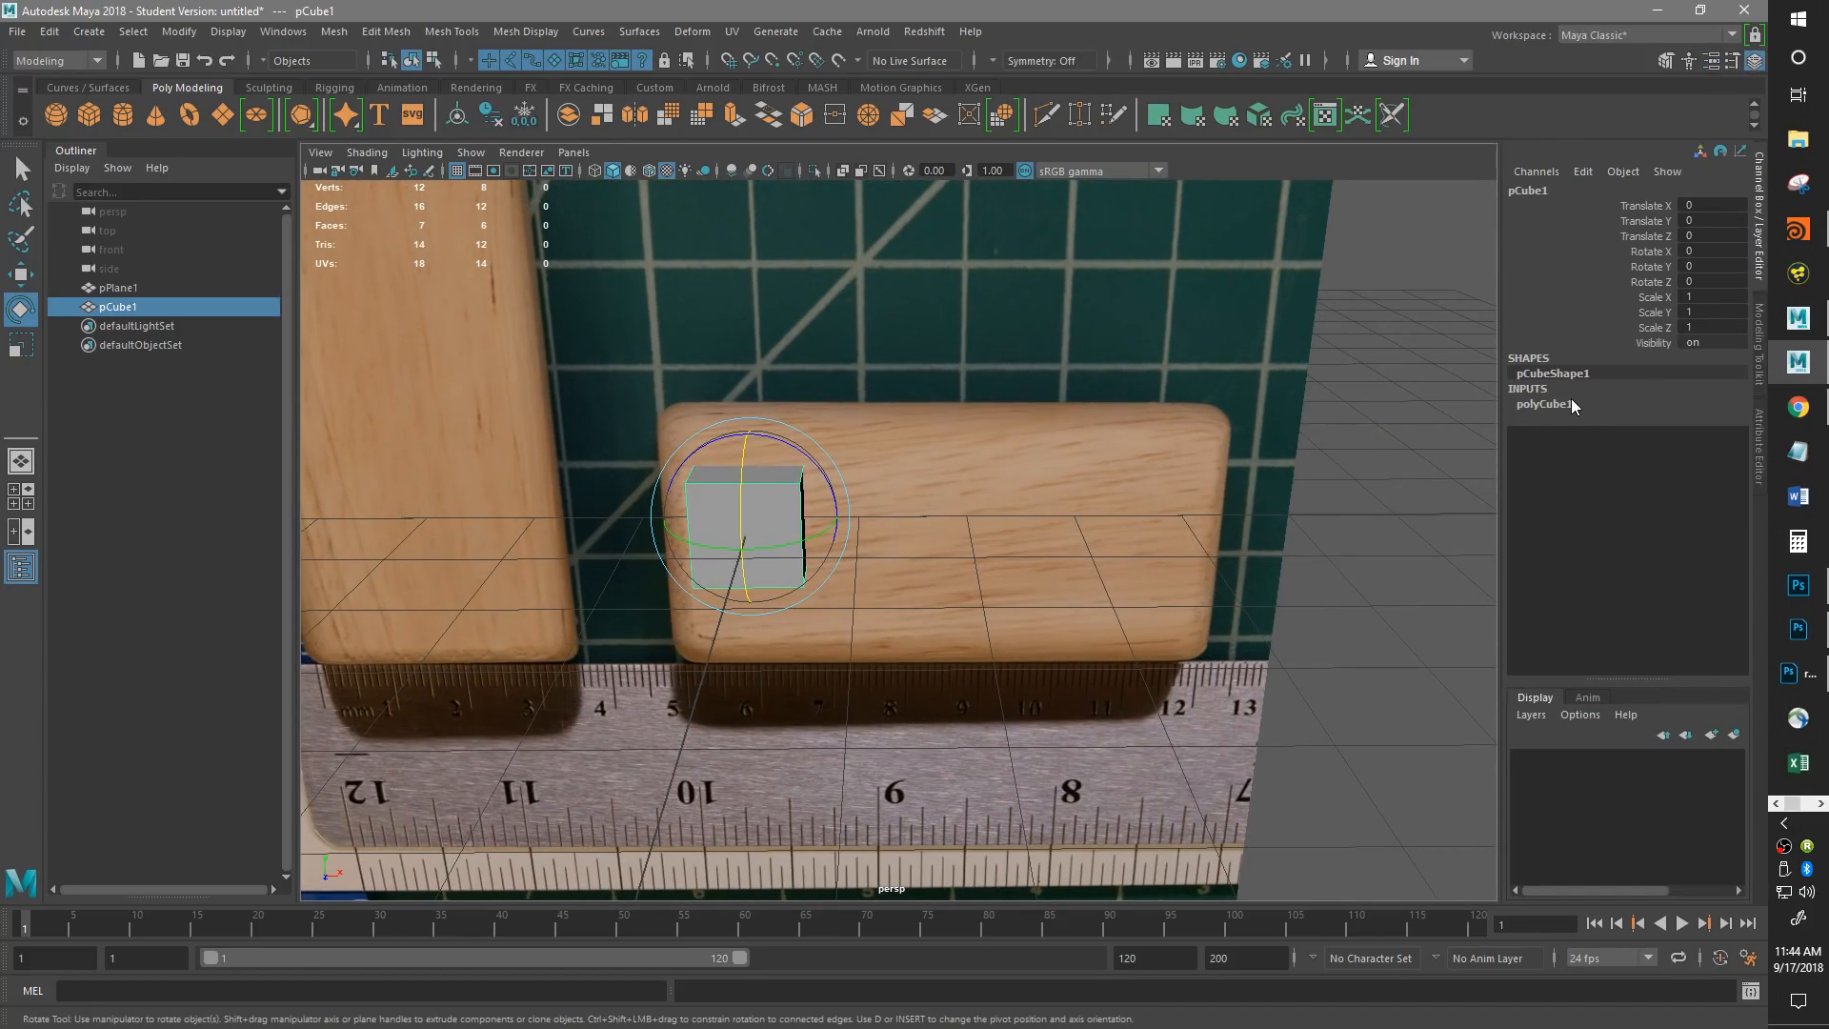
pyautogui.click(1545, 403)
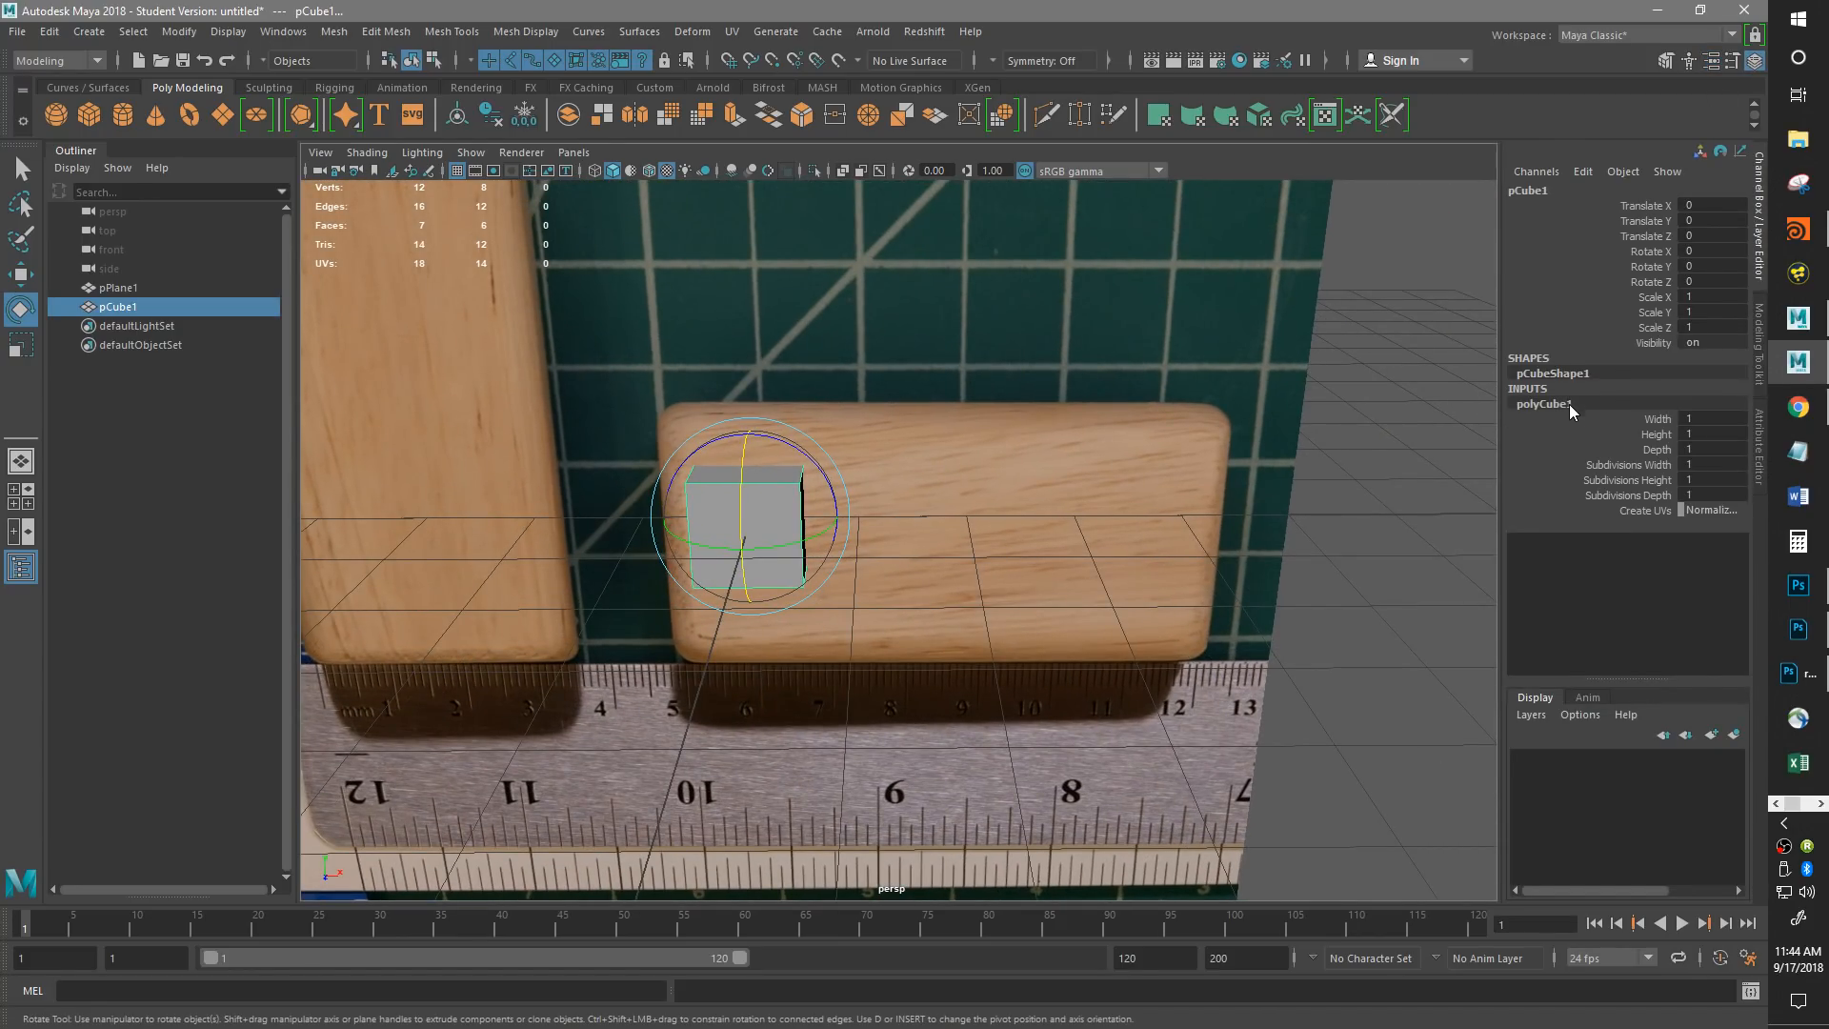
pyautogui.doubleClick(1701, 436)
pyautogui.write('7')
pyautogui.press('Return')
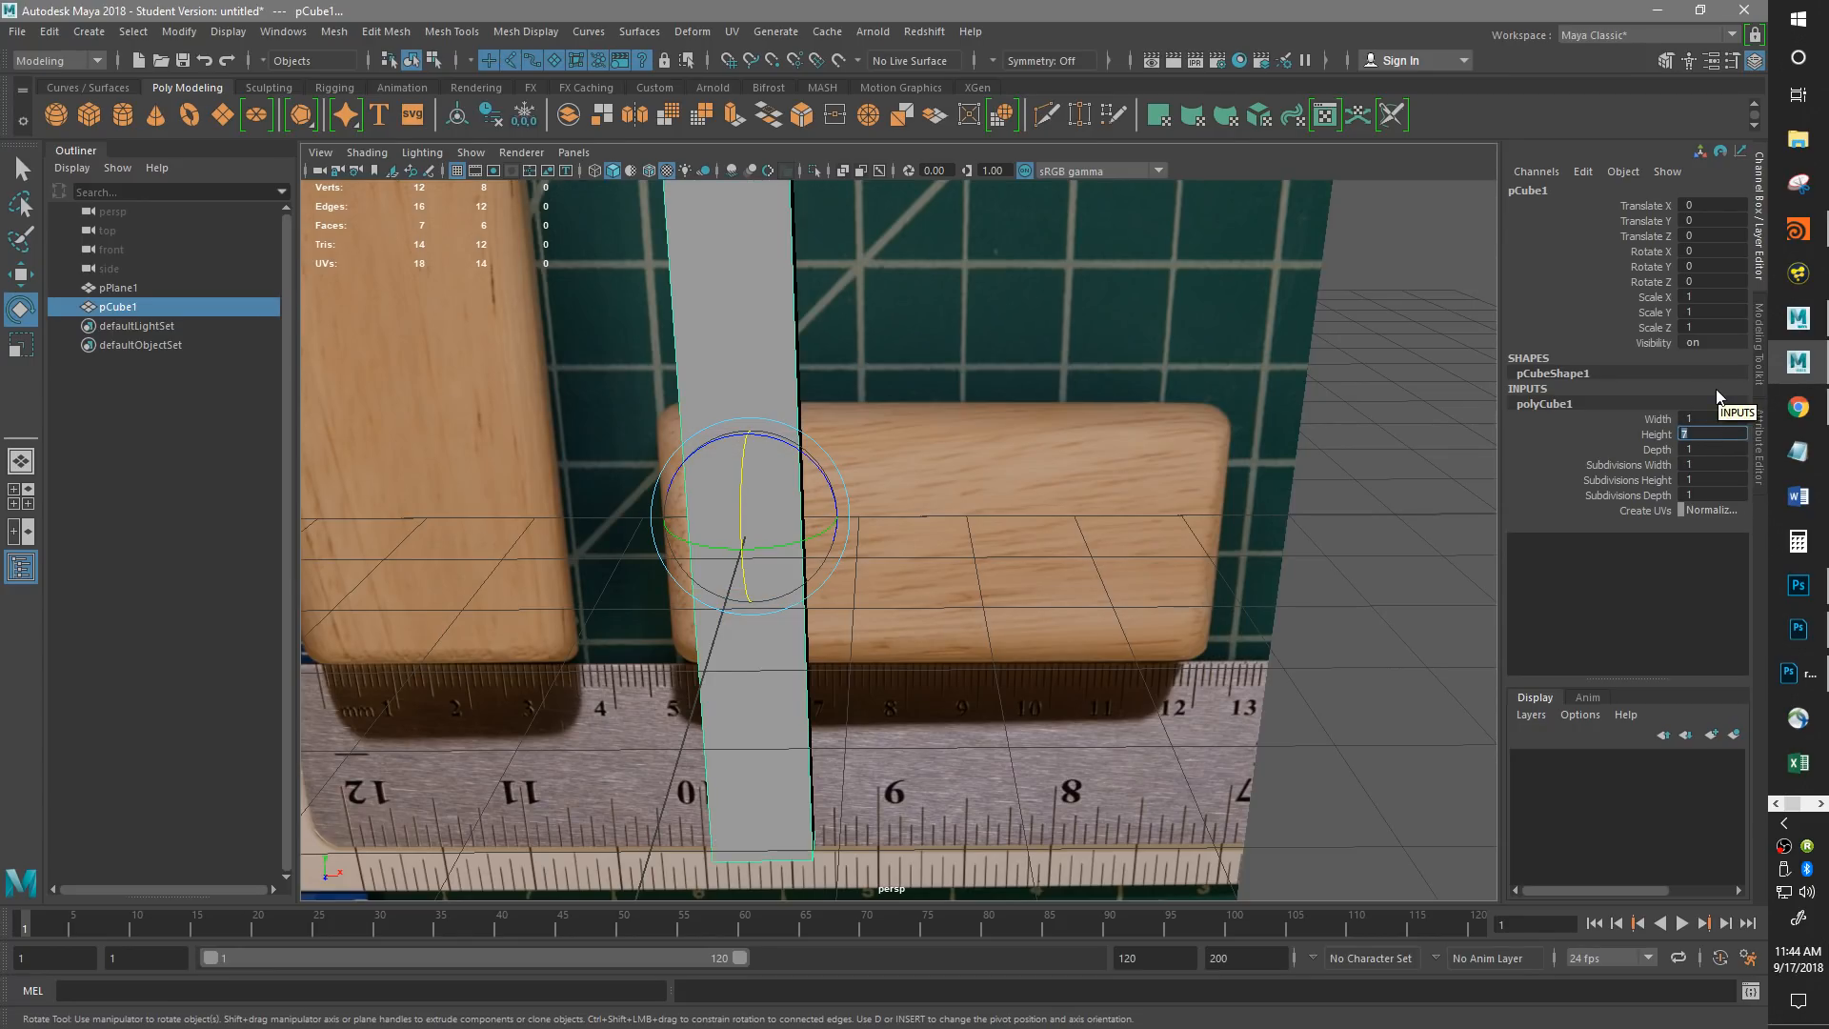
pyautogui.doubleClick(1712, 420)
pyautogui.press('Return')
pyautogui.doubleClick(1712, 448)
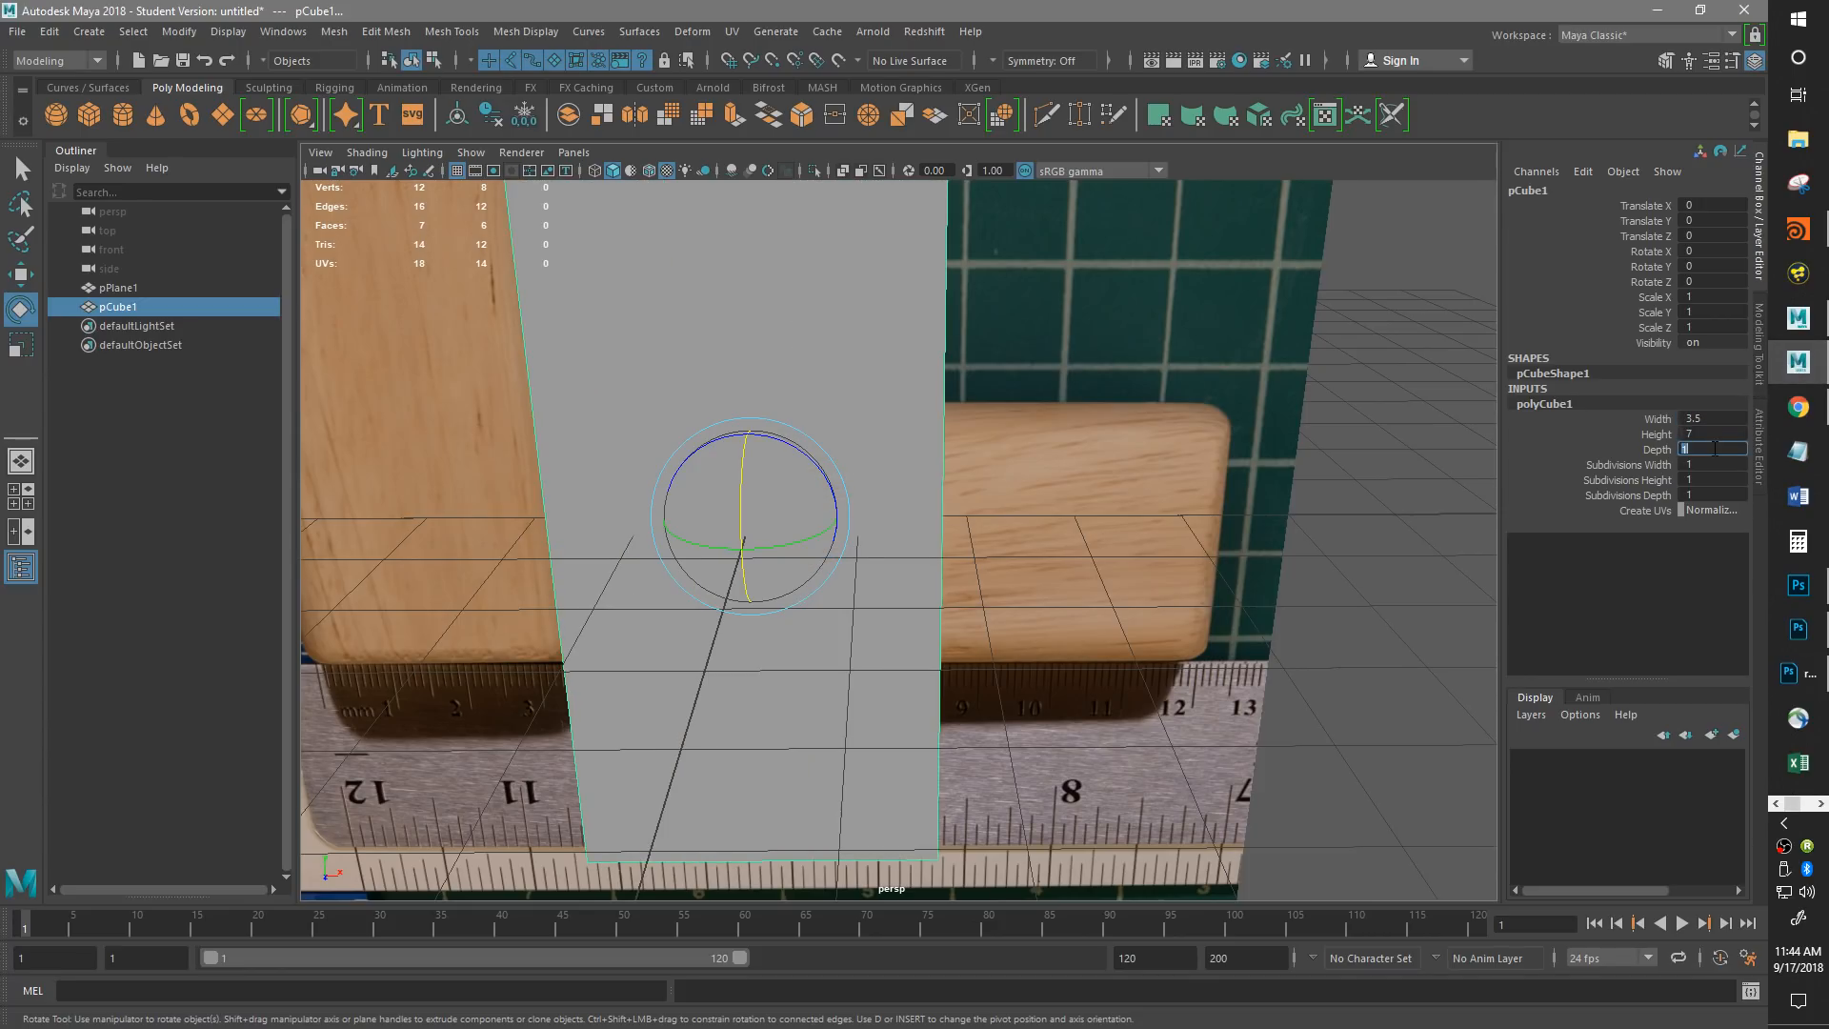
pyautogui.write('3.5')
pyautogui.press('Return')
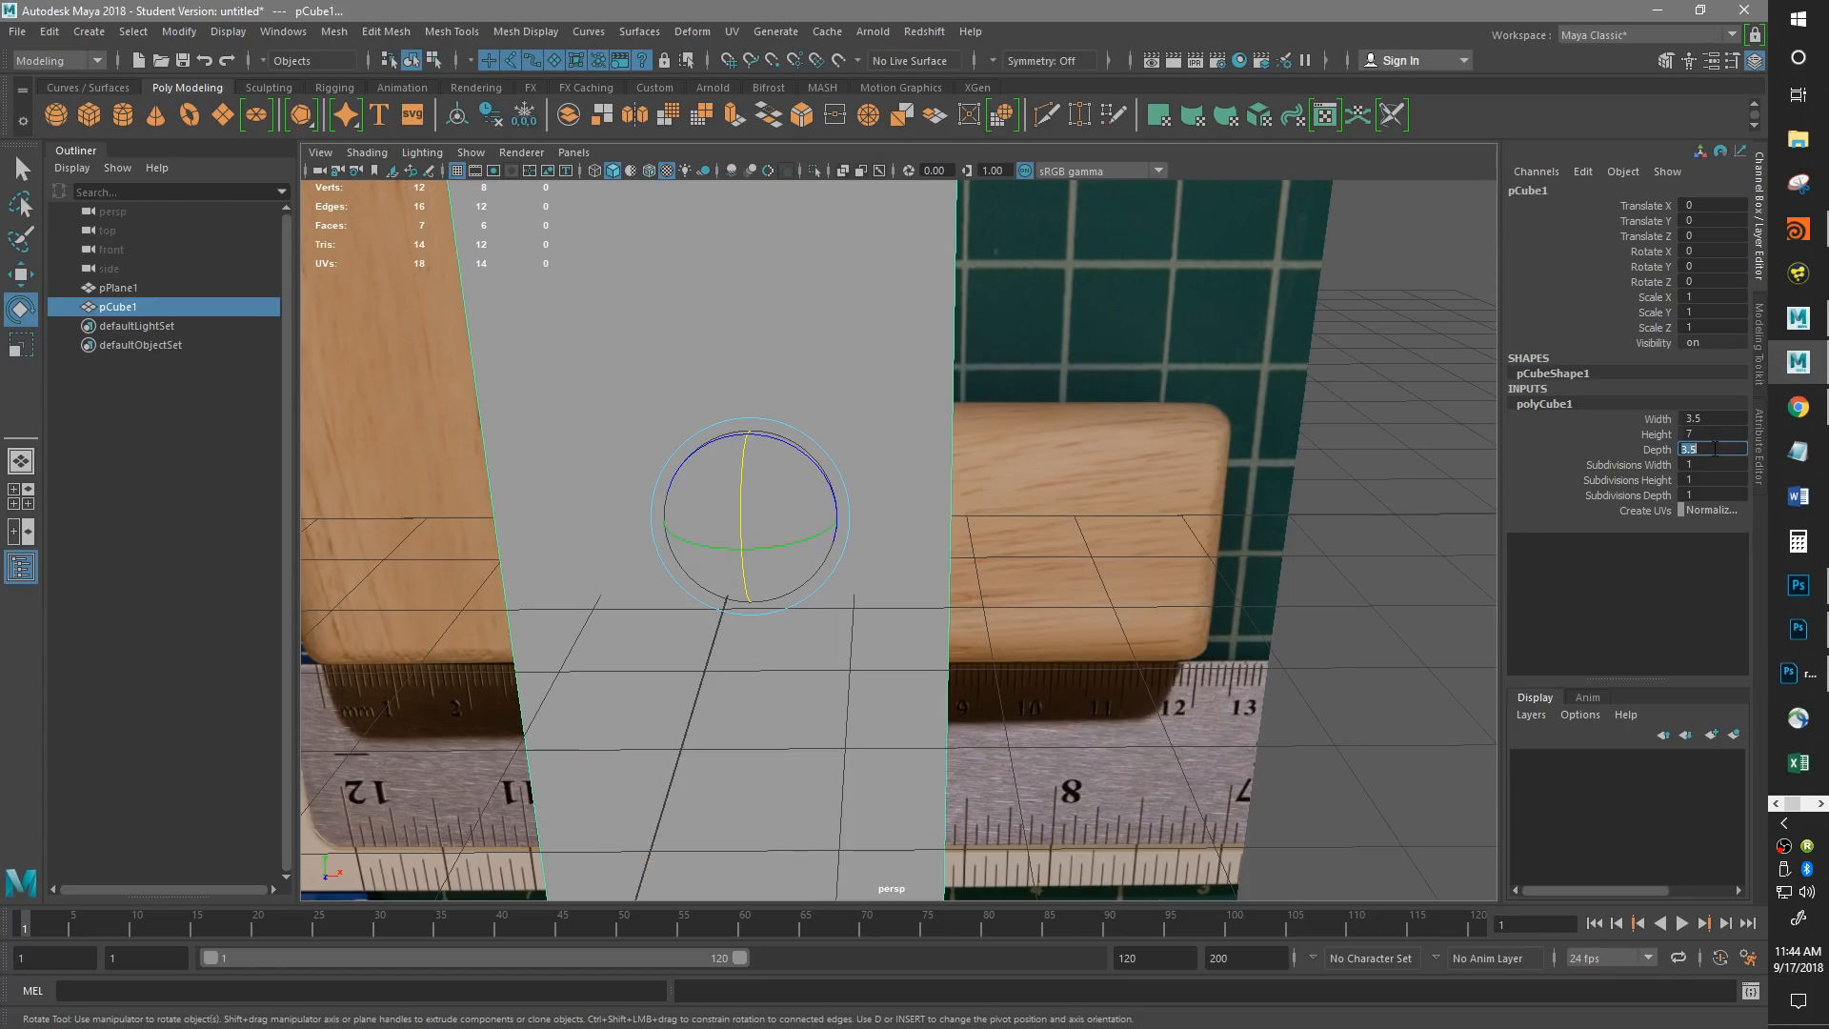
pyautogui.click(1665, 436)
pyautogui.keyDown('alt'); pyautogui.moveTo(1171, 640); pyautogui.dragTo(736, 736); pyautogui.keyUp('alt')
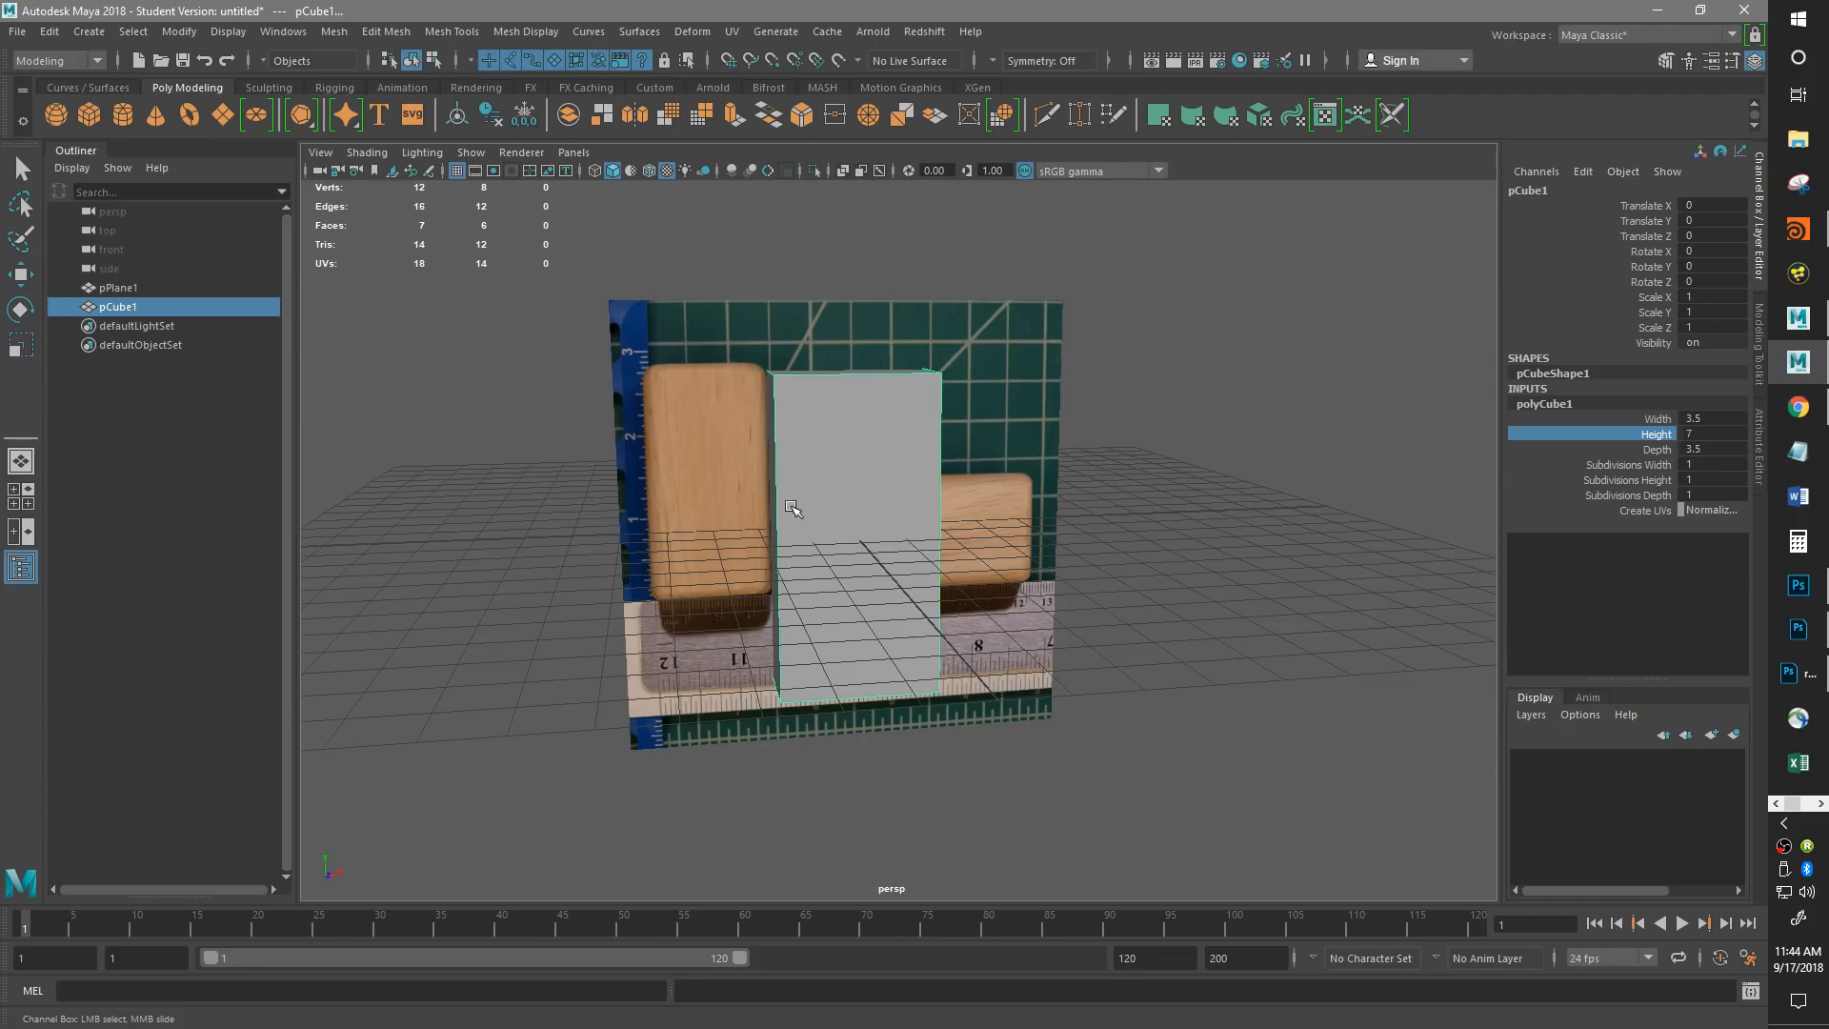
# Select the textured reference plane and switch to the front view, framing the photo together with the cube.
pyautogui.click(762, 462)
pyautogui.press('e')
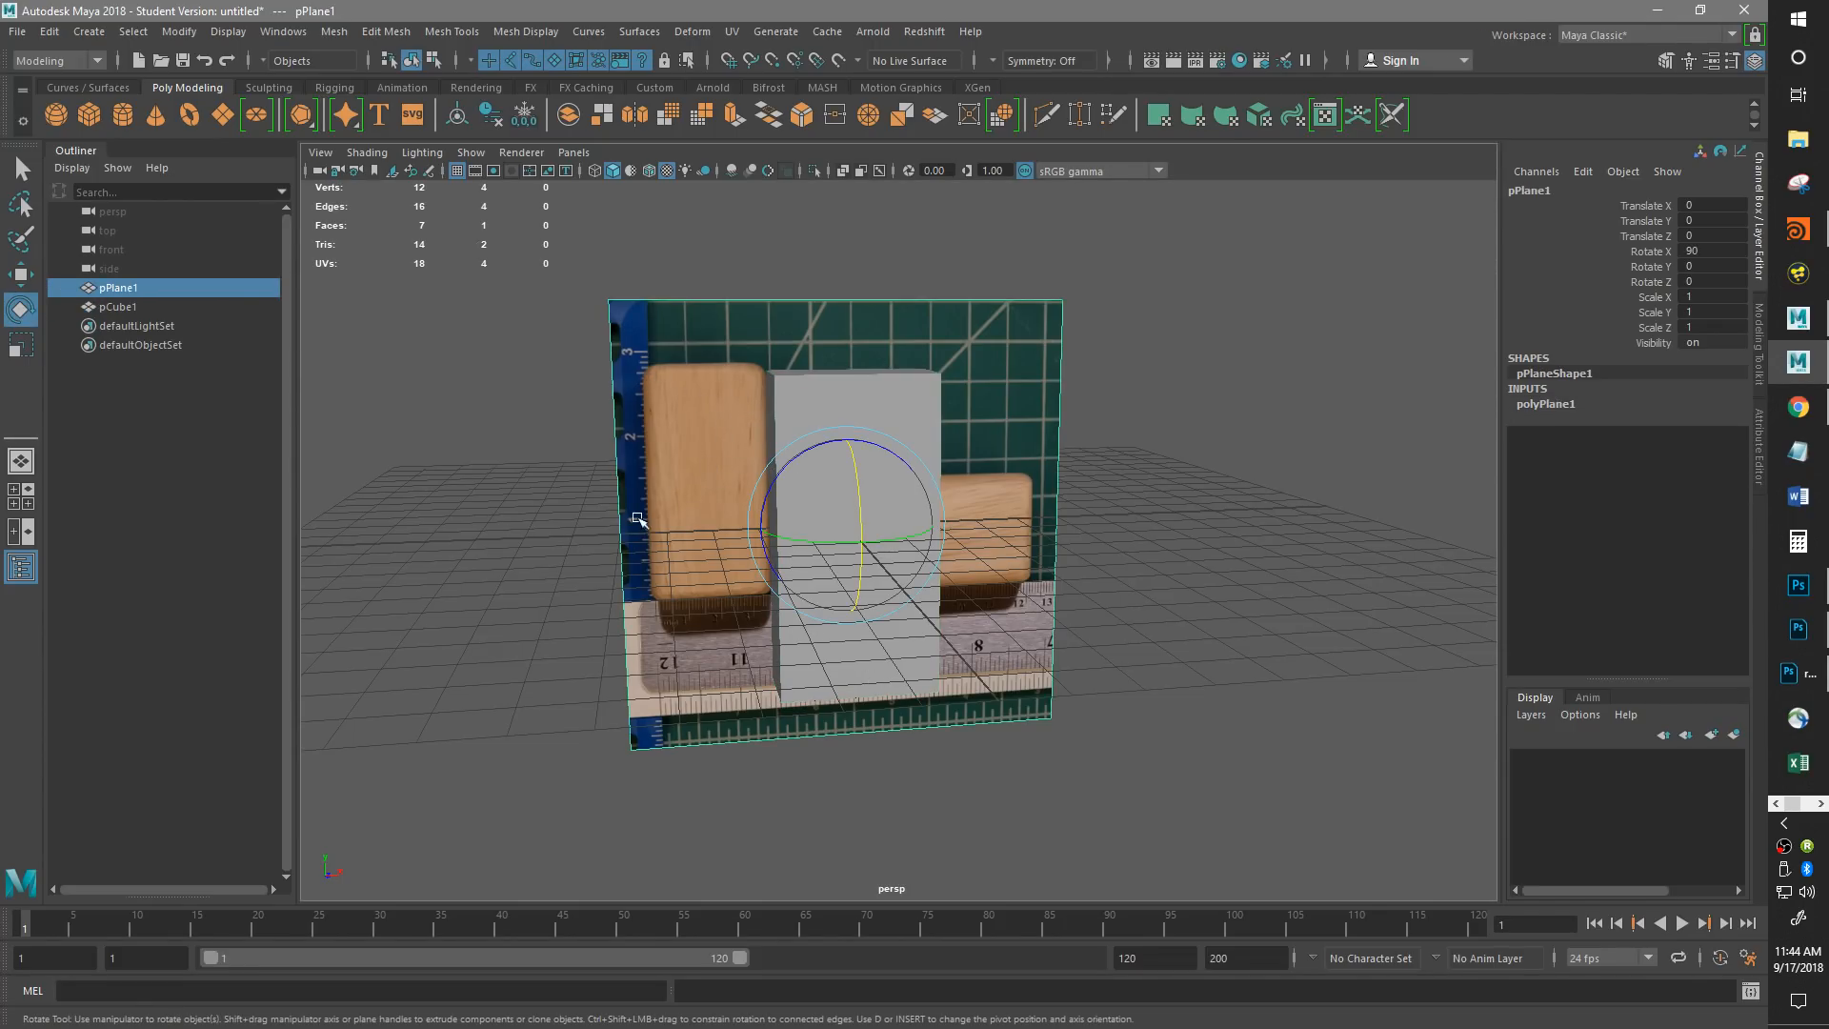
pyautogui.keyDown('alt'); pyautogui.moveTo(711, 526); pyautogui.dragTo(787, 702); pyautogui.keyUp('alt')
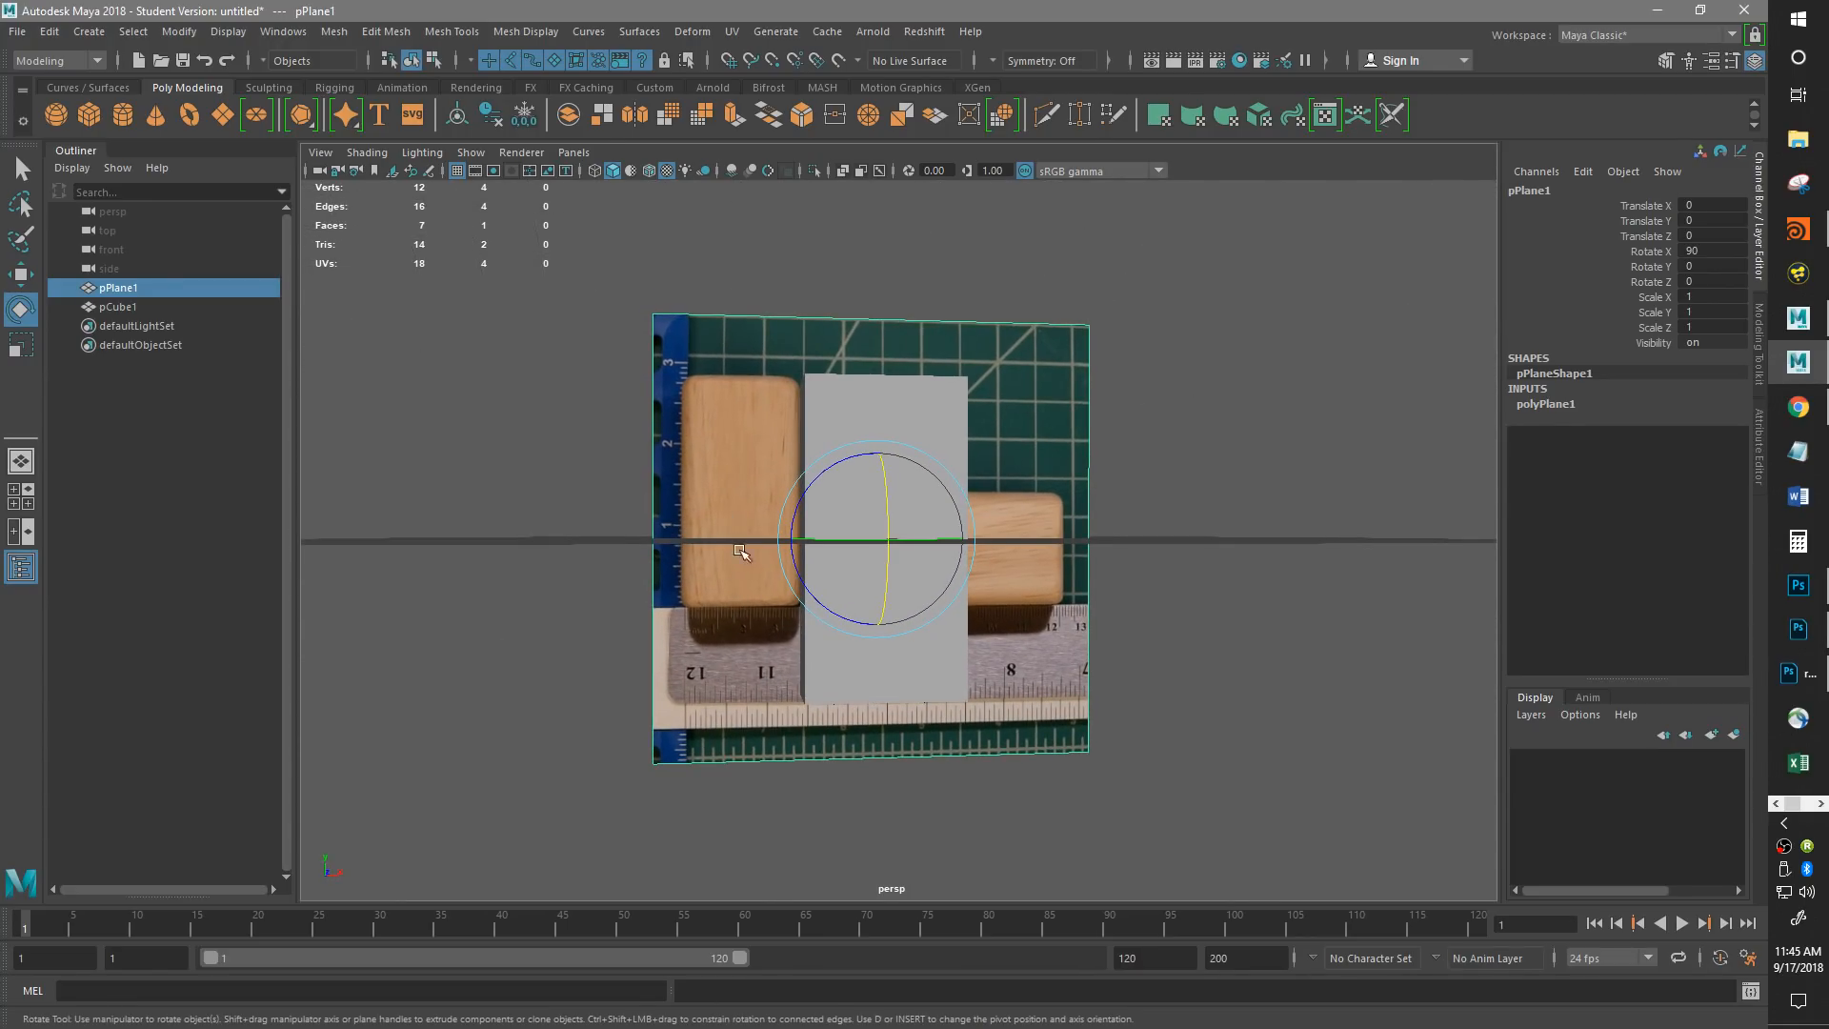
pyautogui.press('space')
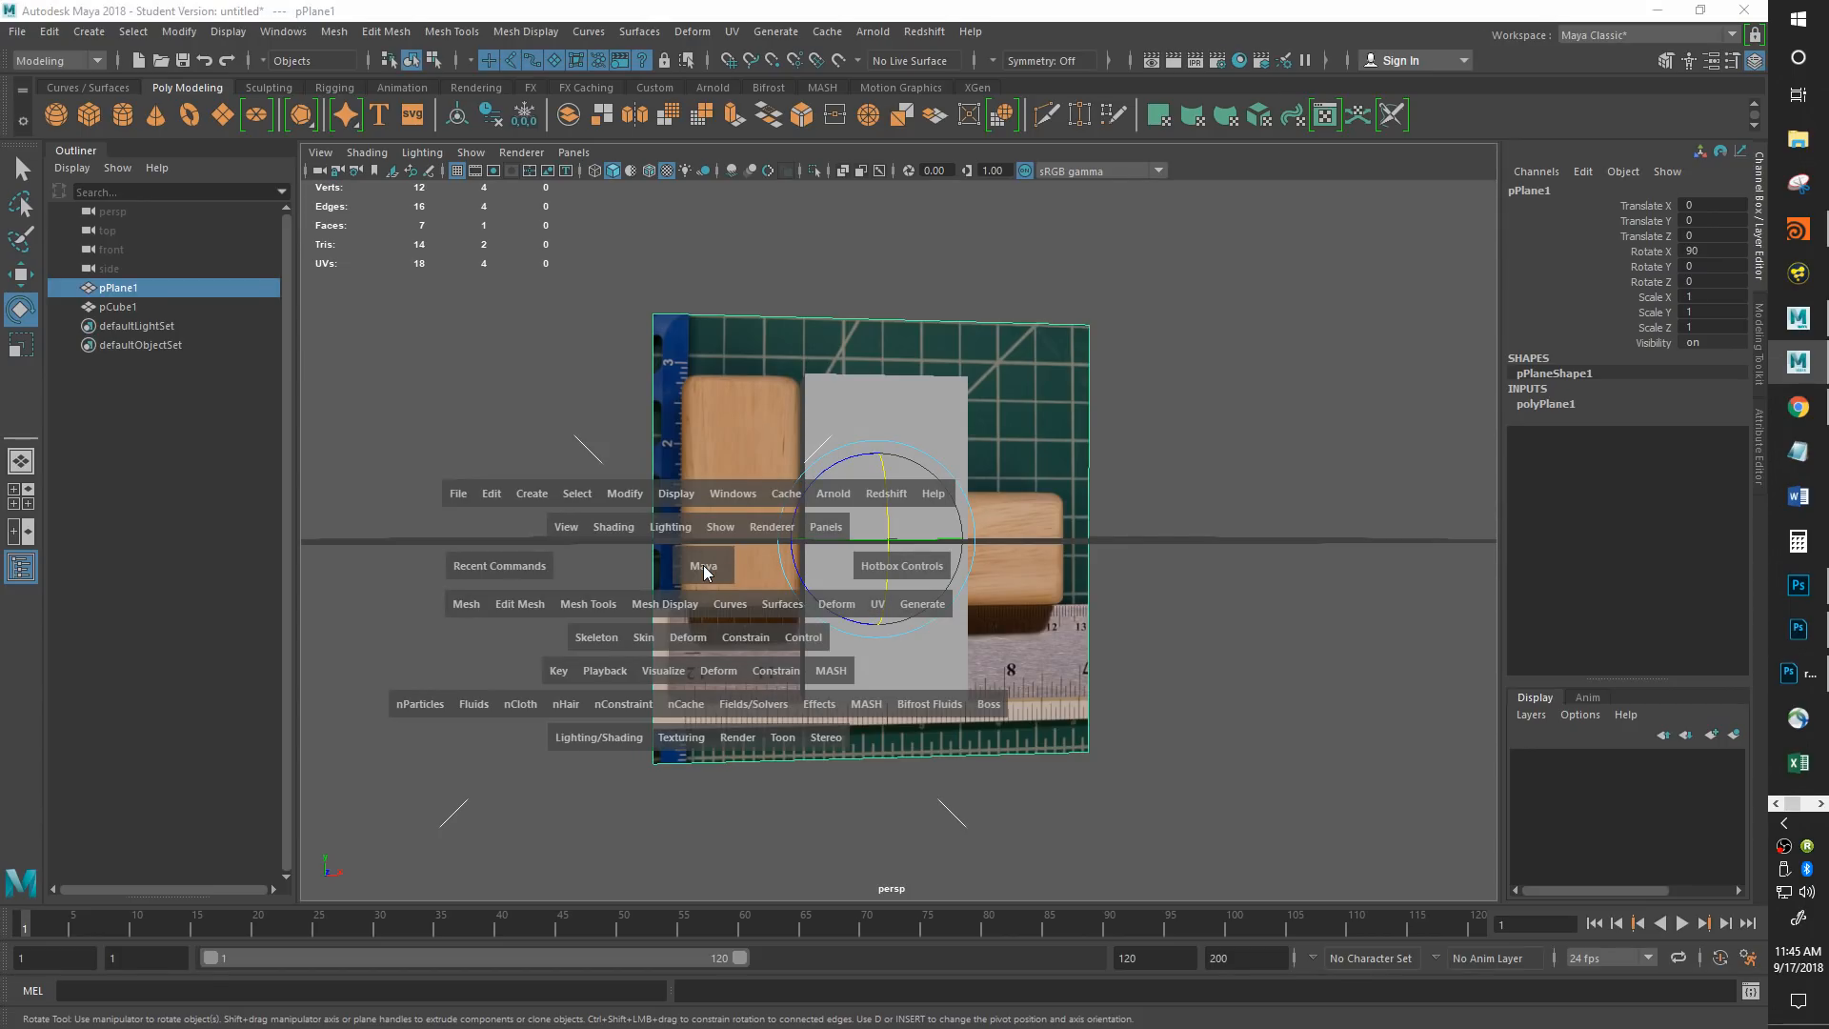
pyautogui.click(703, 564)
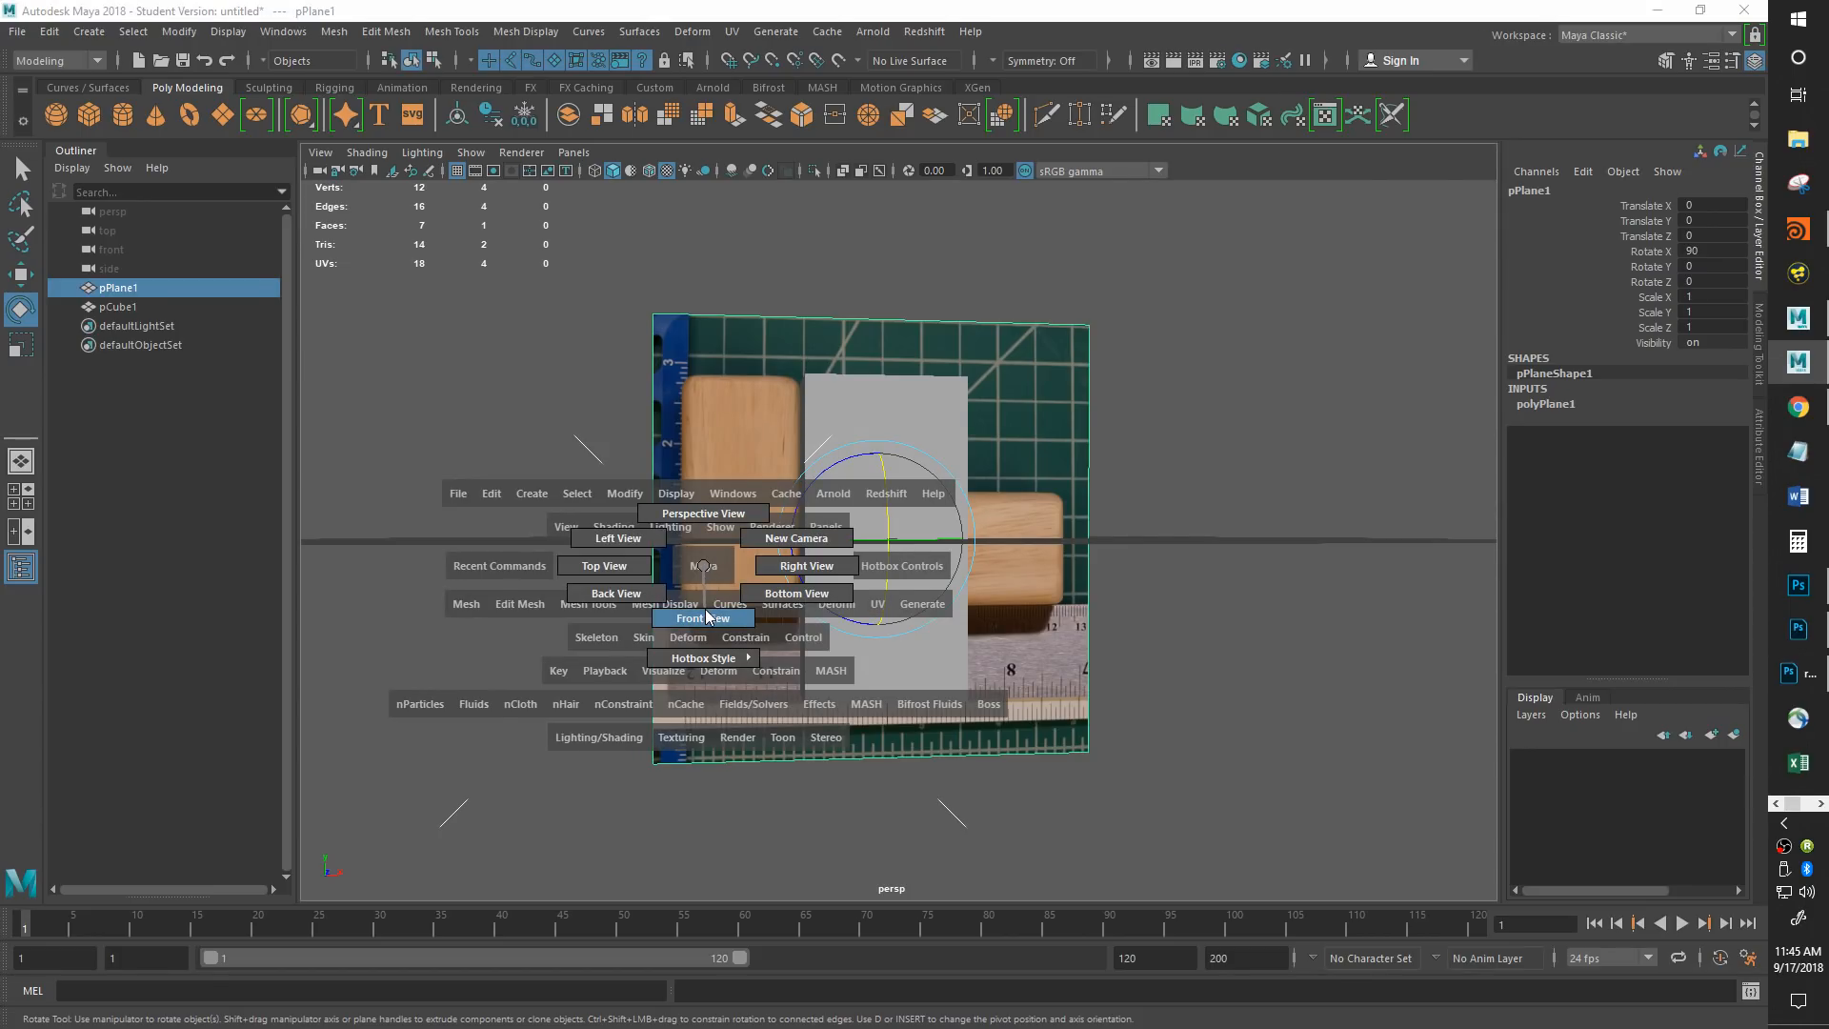
pyautogui.moveTo(708, 617); pyautogui.dragTo(709, 619)
pyautogui.scroll(2, 778, 635)
pyautogui.scroll(-3, 778, 636)
pyautogui.keyDown('alt'); pyautogui.moveTo(818, 699); pyautogui.dragTo(863, 679, button='middle'); pyautogui.keyUp('alt')
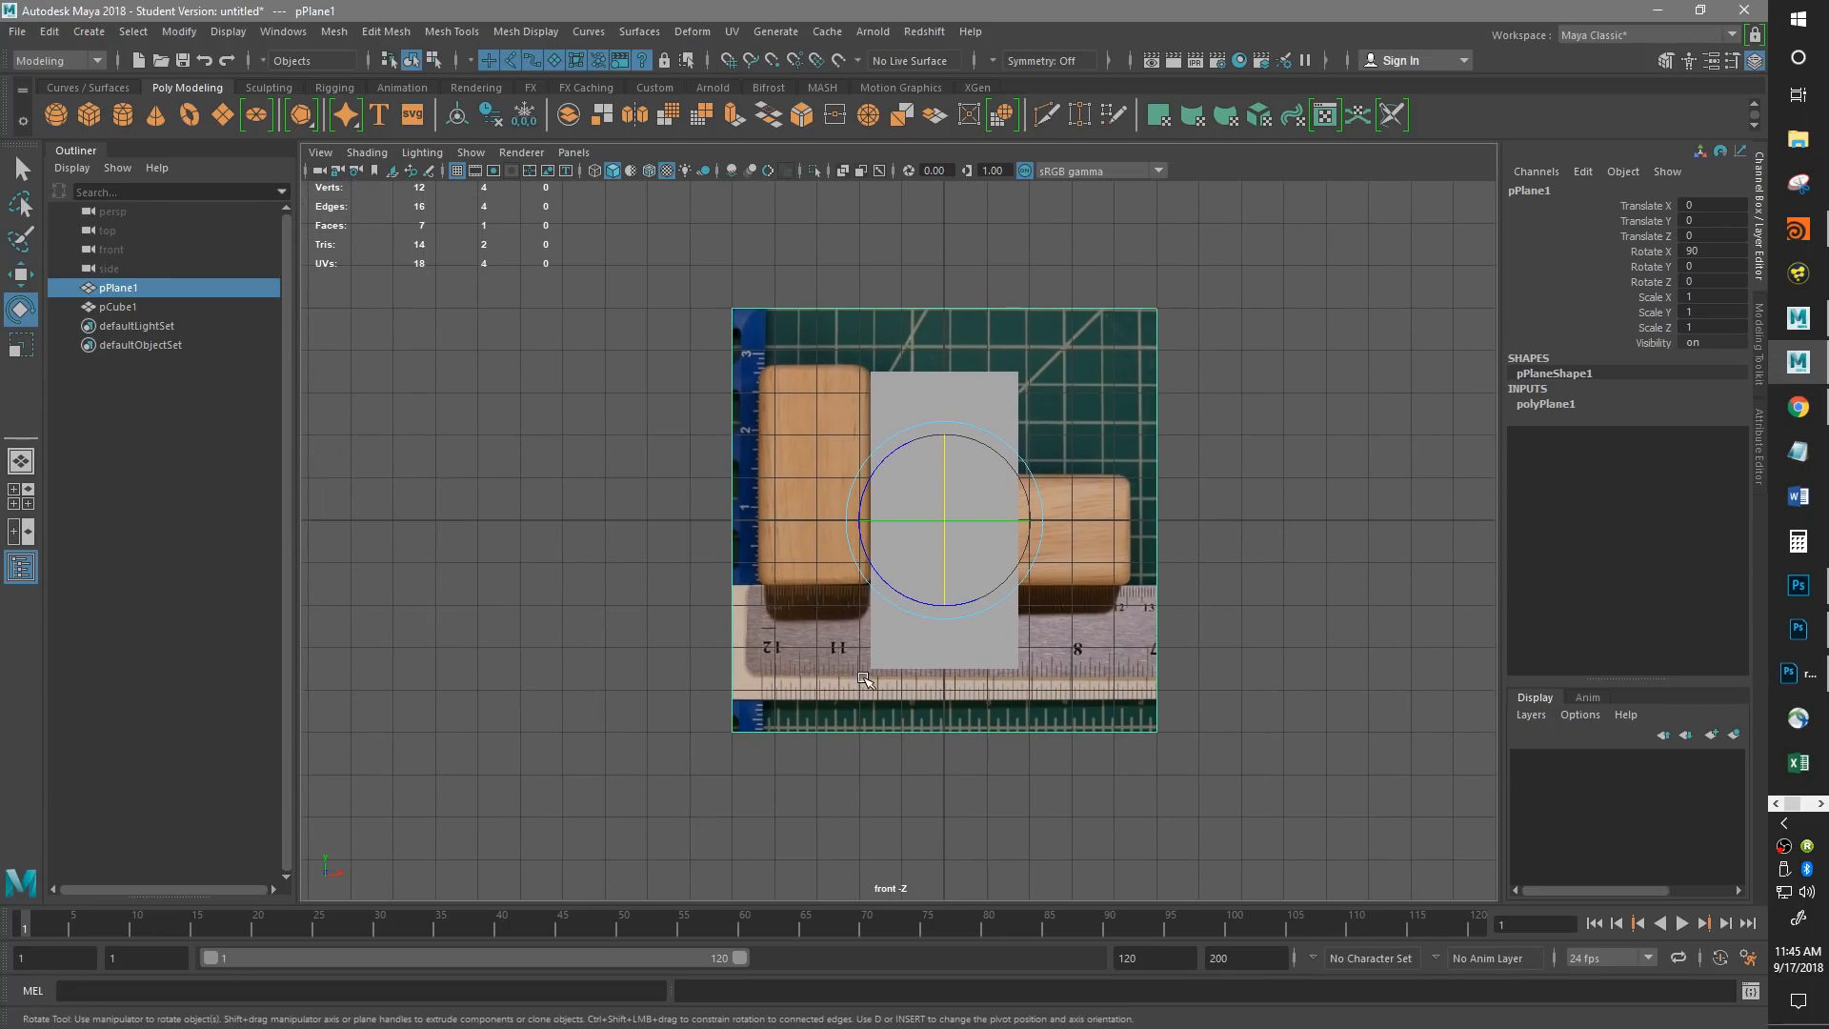
pyautogui.scroll(3, 864, 679)
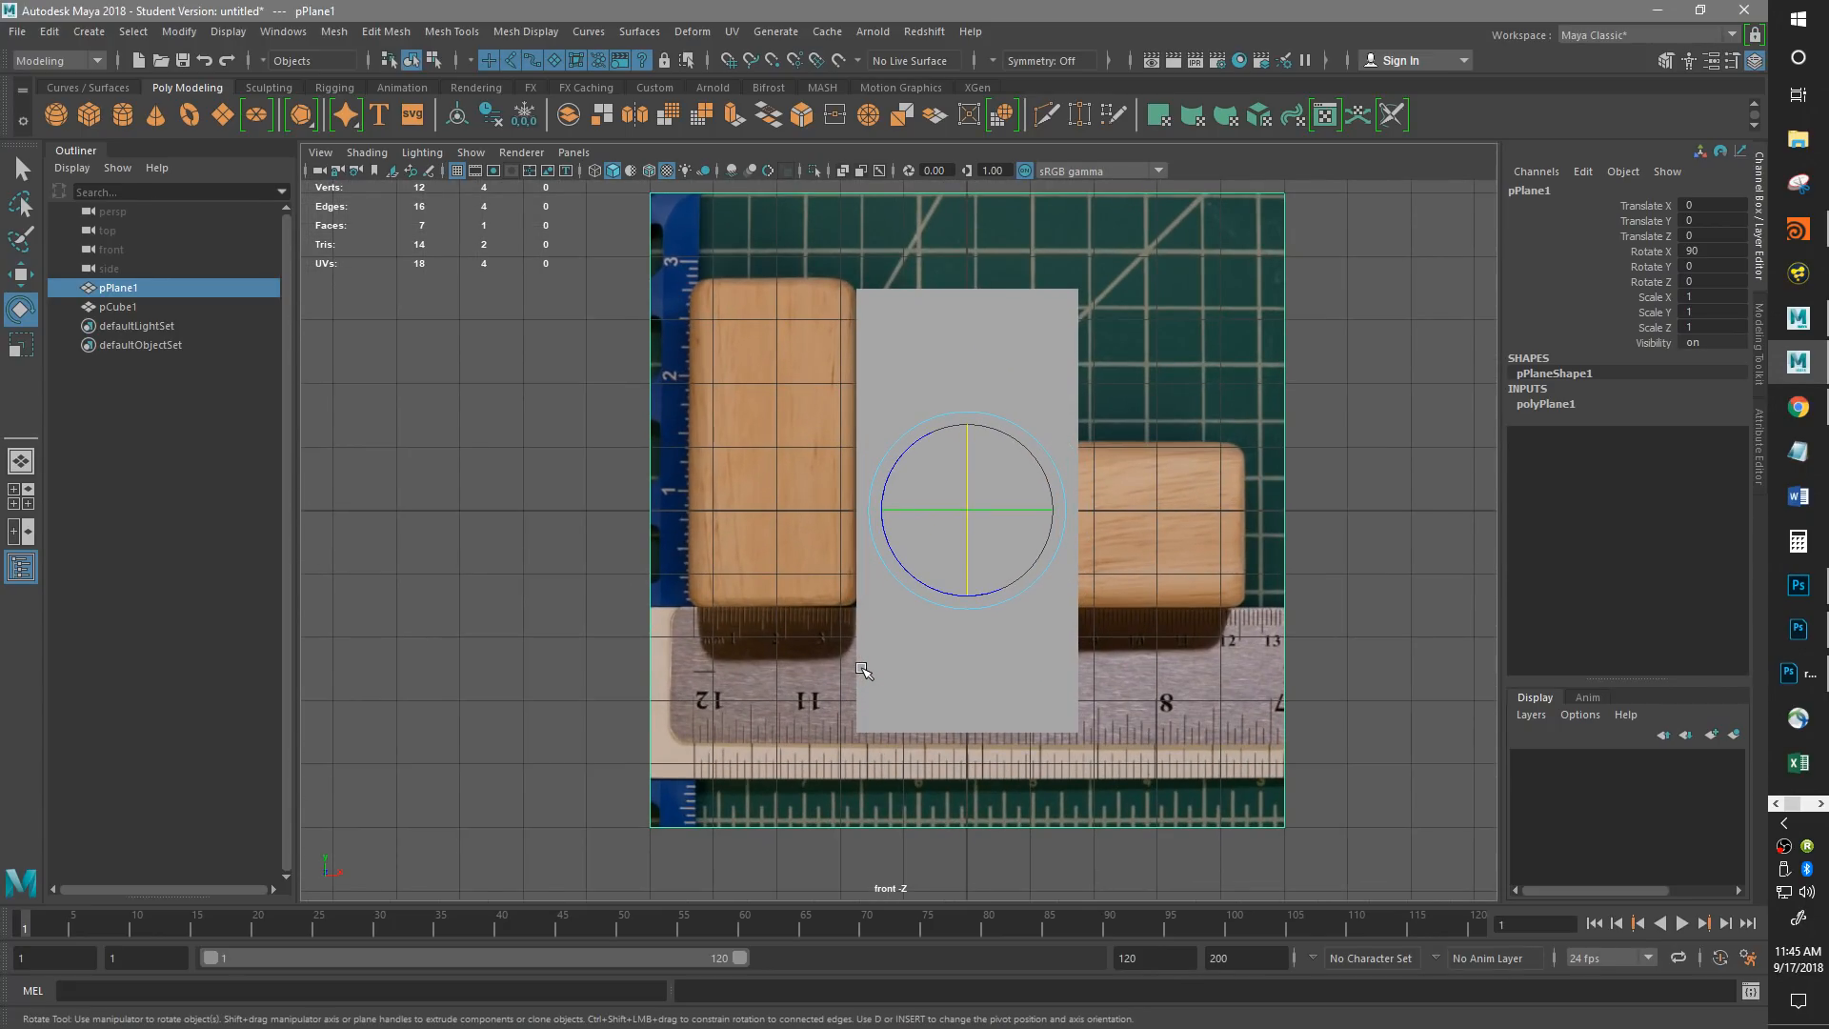
# Reposition the reference plane's pivot to the lower-left corner of the upright block in the photo, where it meets the ruler.
pyautogui.press('d')
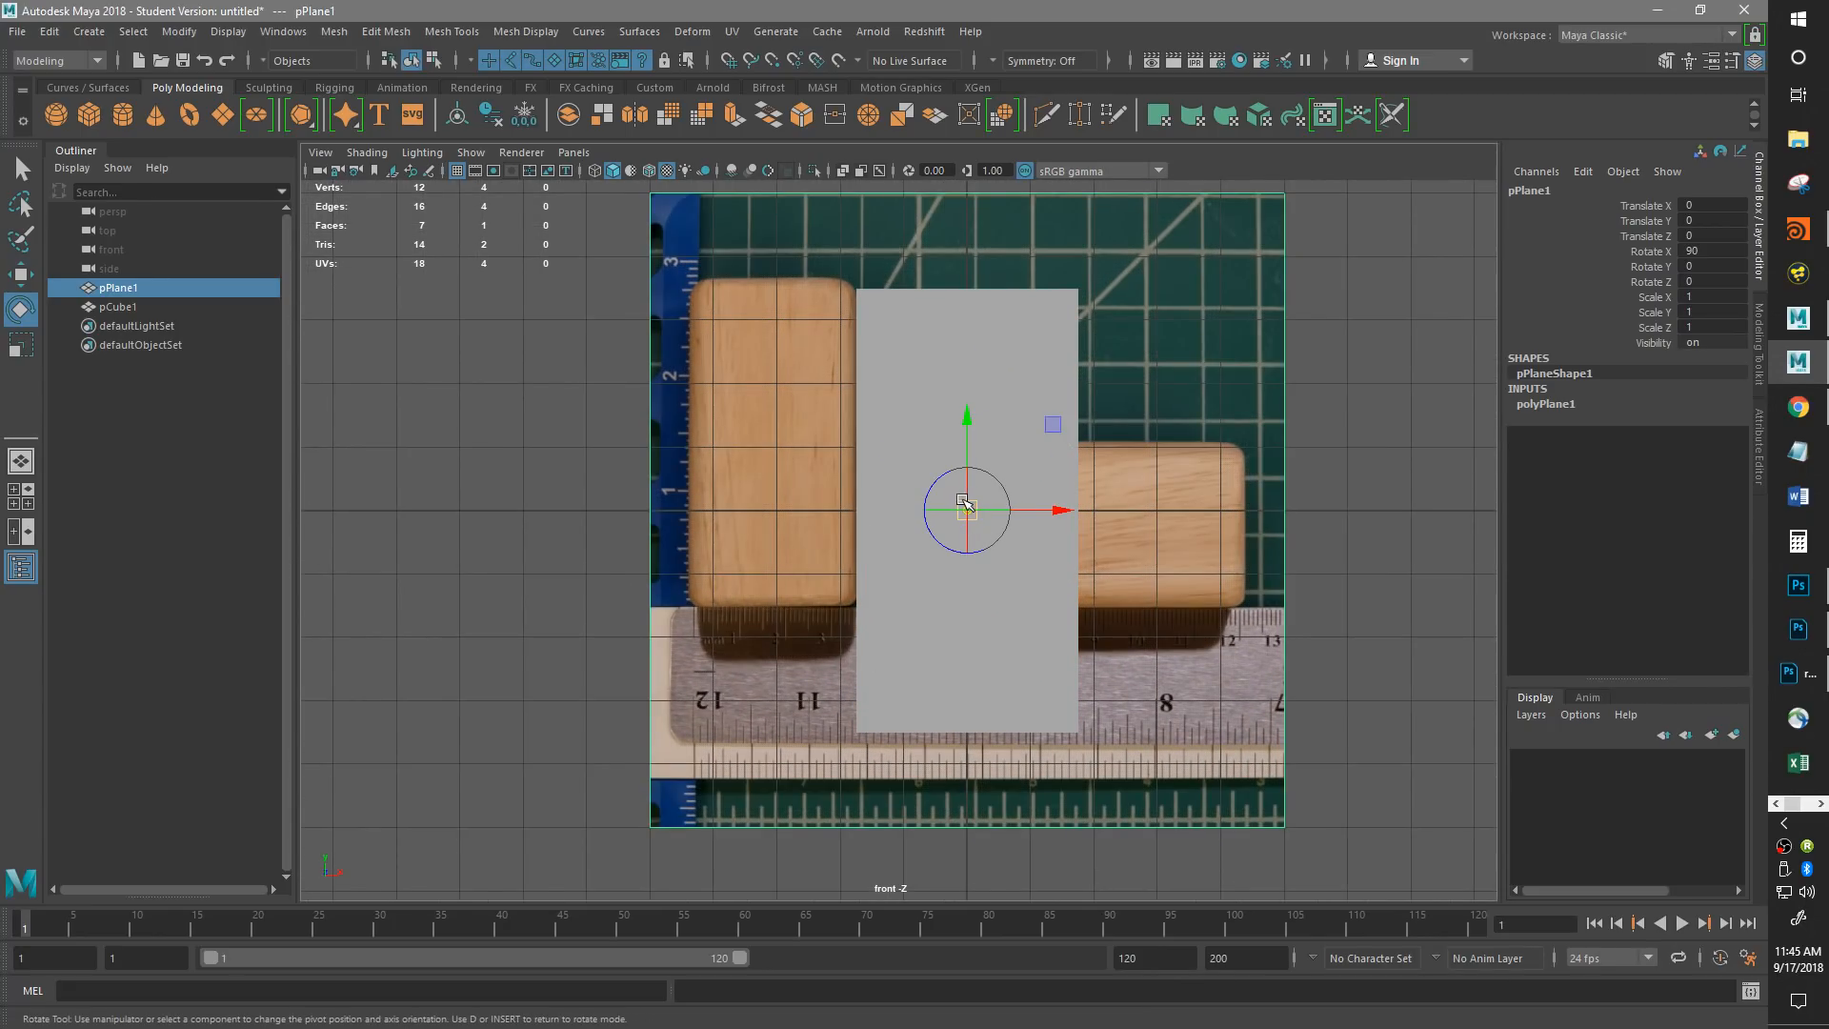
pyautogui.moveTo(1055, 421); pyautogui.dragTo(774, 522)
pyautogui.scroll(5, 774, 522)
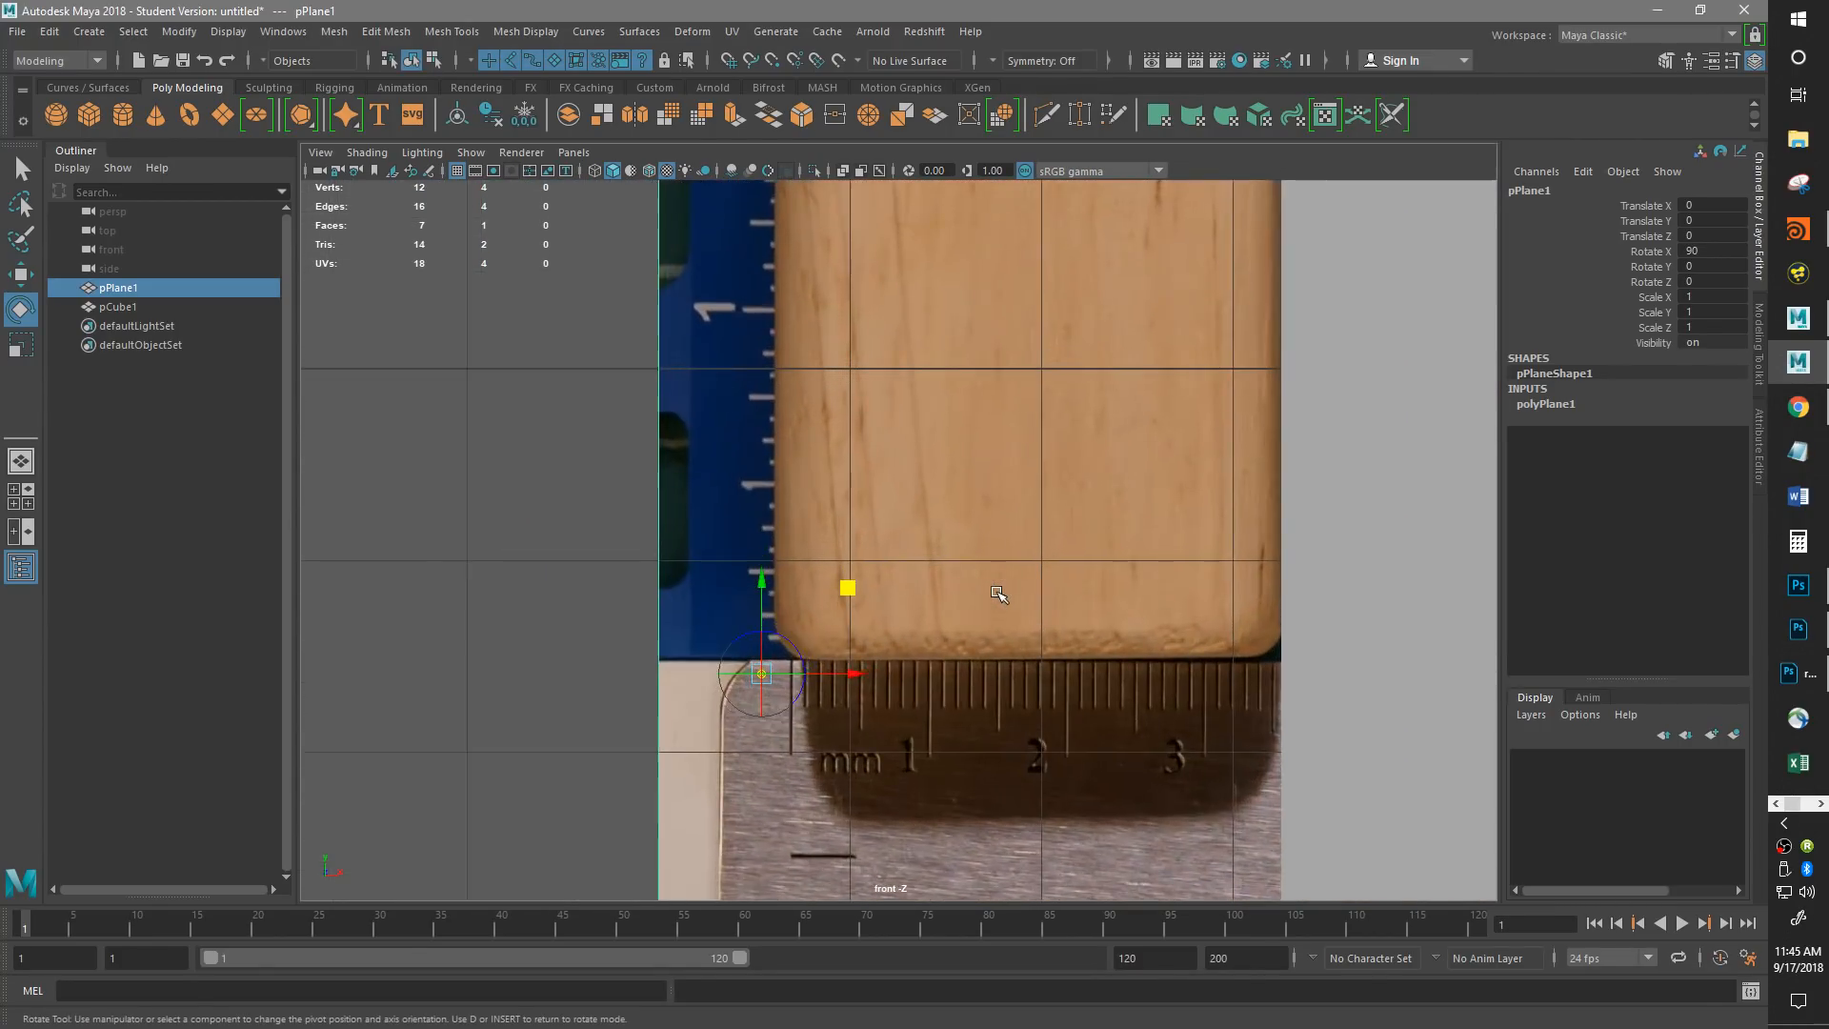
pyautogui.keyDown('alt'); pyautogui.moveTo(893, 648); pyautogui.dragTo(948, 588, button='middle'); pyautogui.keyUp('alt')
pyautogui.moveTo(819, 622); pyautogui.dragTo(843, 604)
pyautogui.press('Insert')
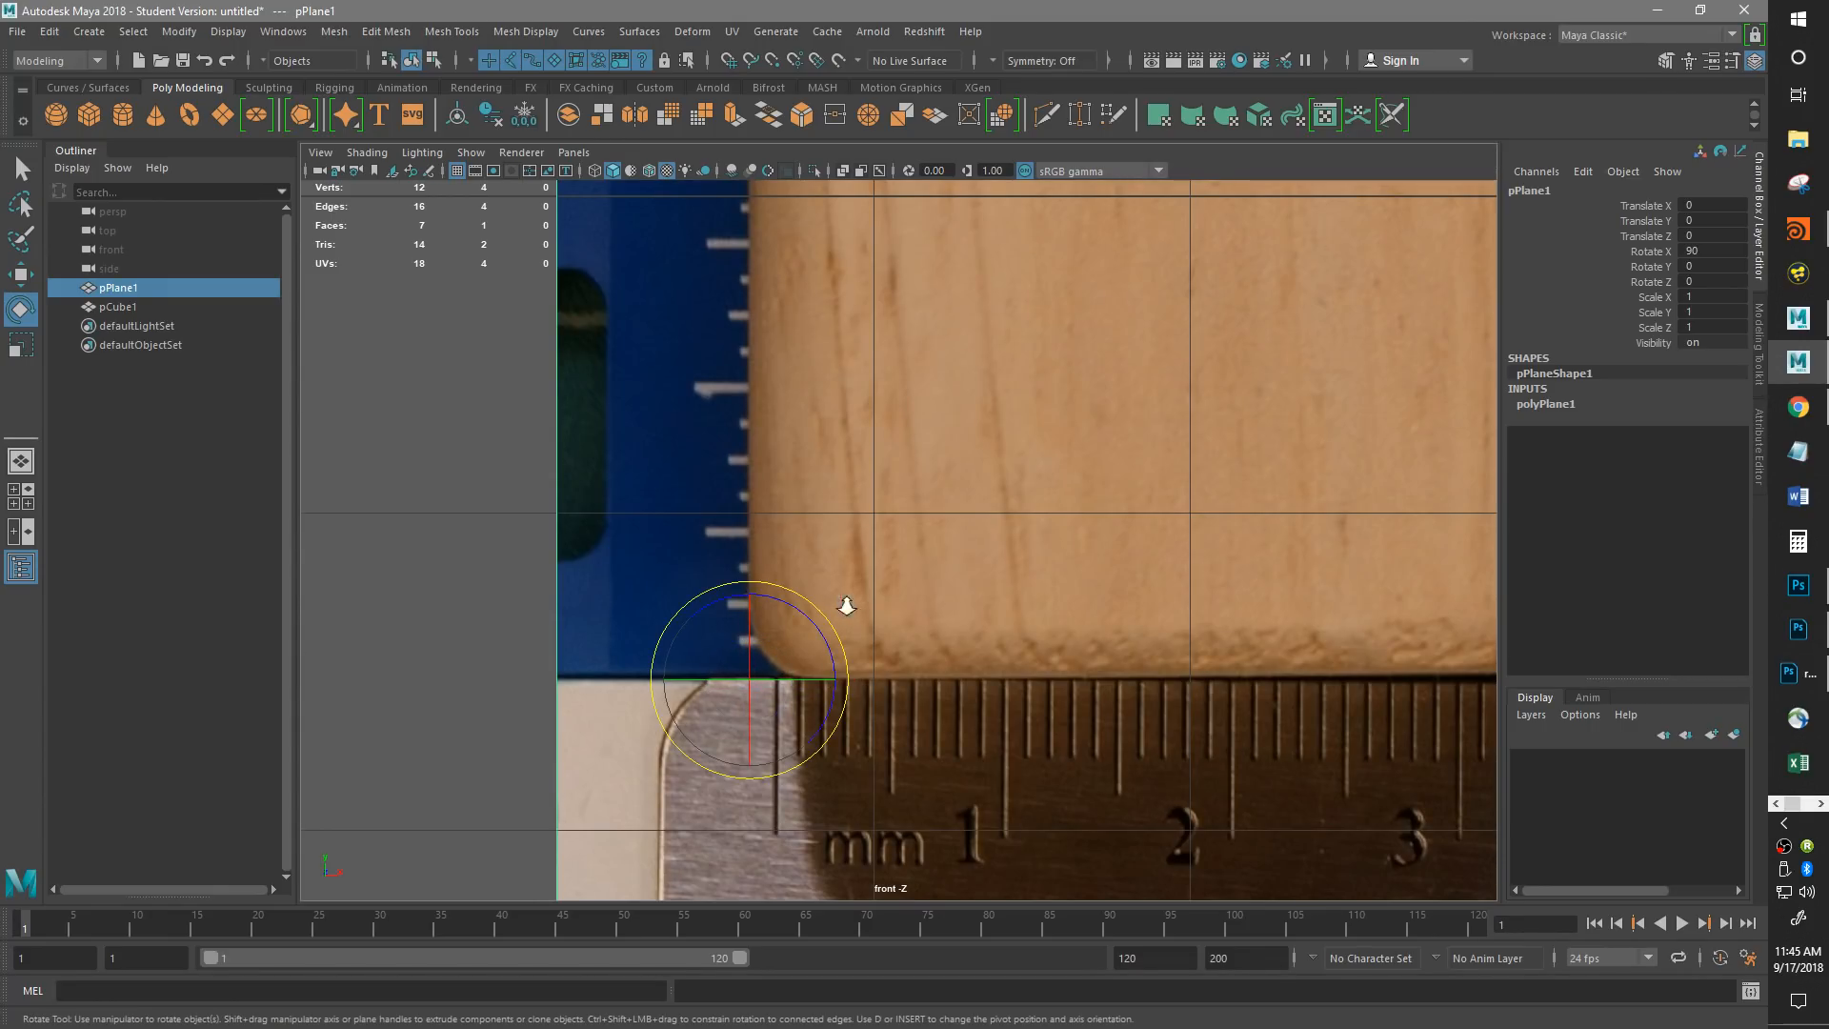
# Snap the reference plane by its new pivot onto the cube's lower-left front vertex.
pyautogui.scroll(-10, 854, 613)
pyautogui.scroll(3, 934, 654)
pyautogui.keyDown('alt'); pyautogui.moveTo(1024, 721); pyautogui.dragTo(896, 741, button='middle'); pyautogui.keyUp('alt')
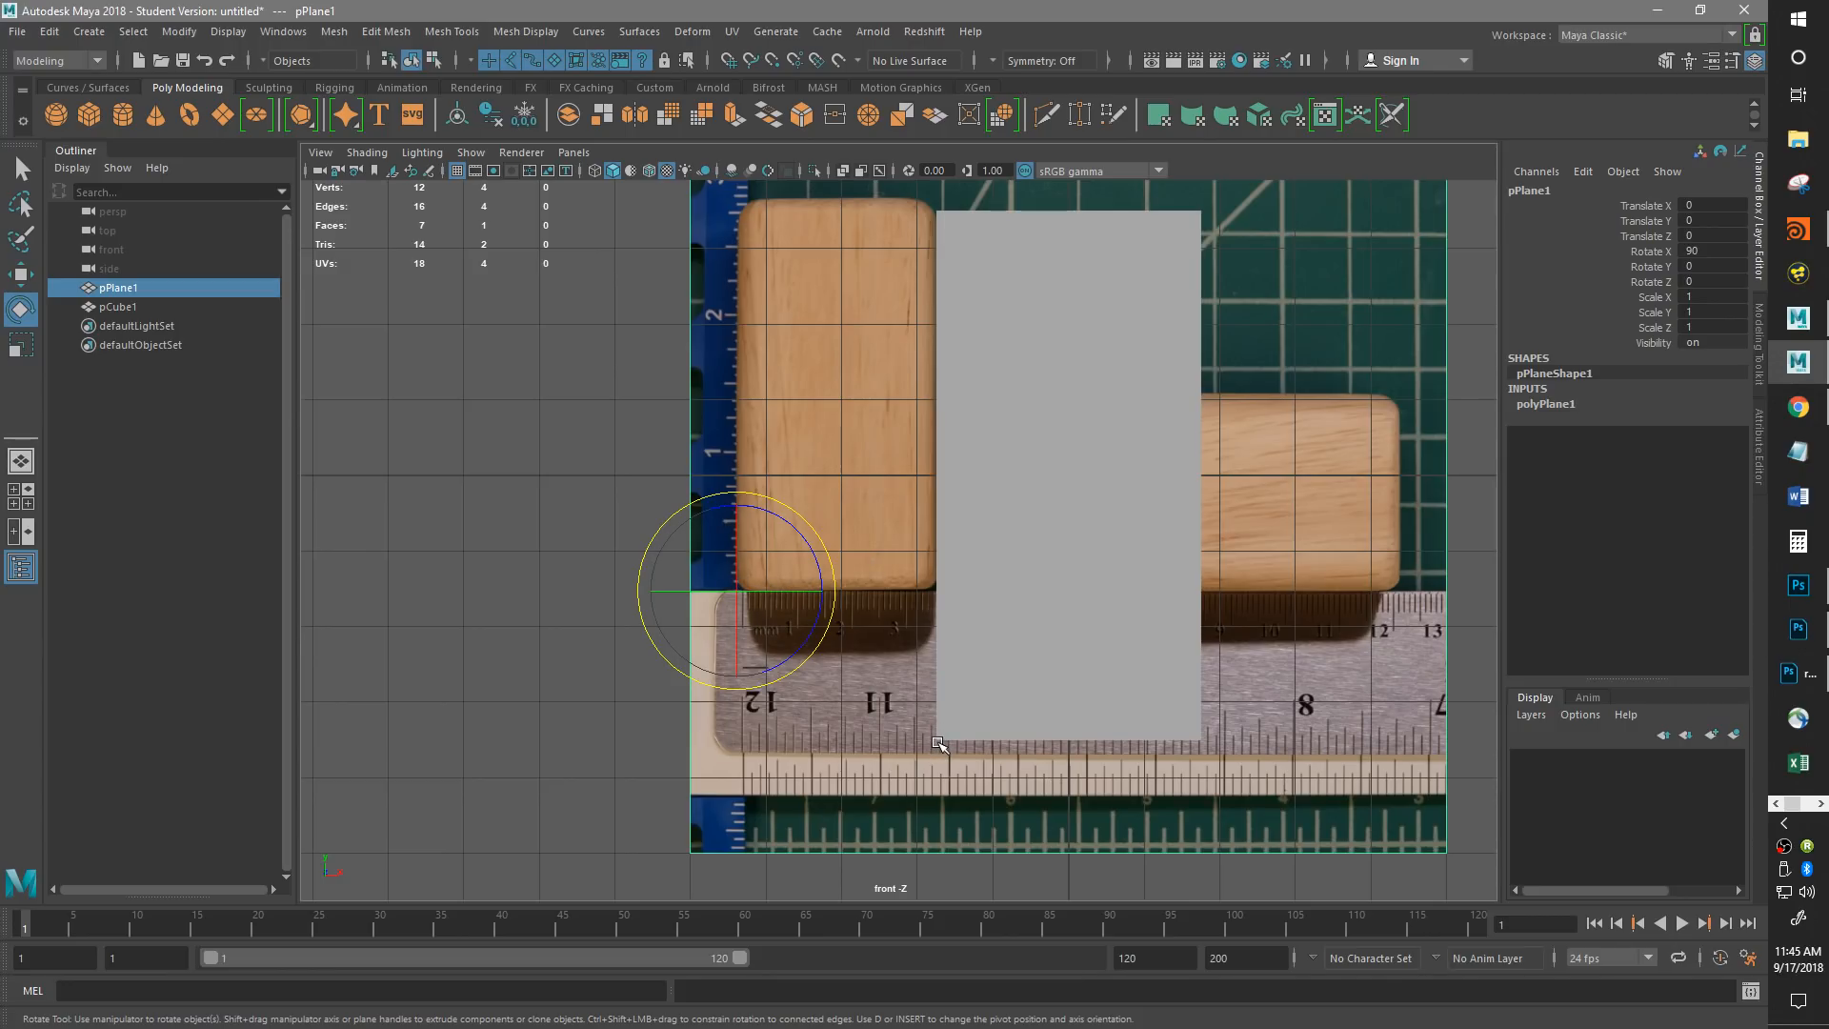
pyautogui.press('w')
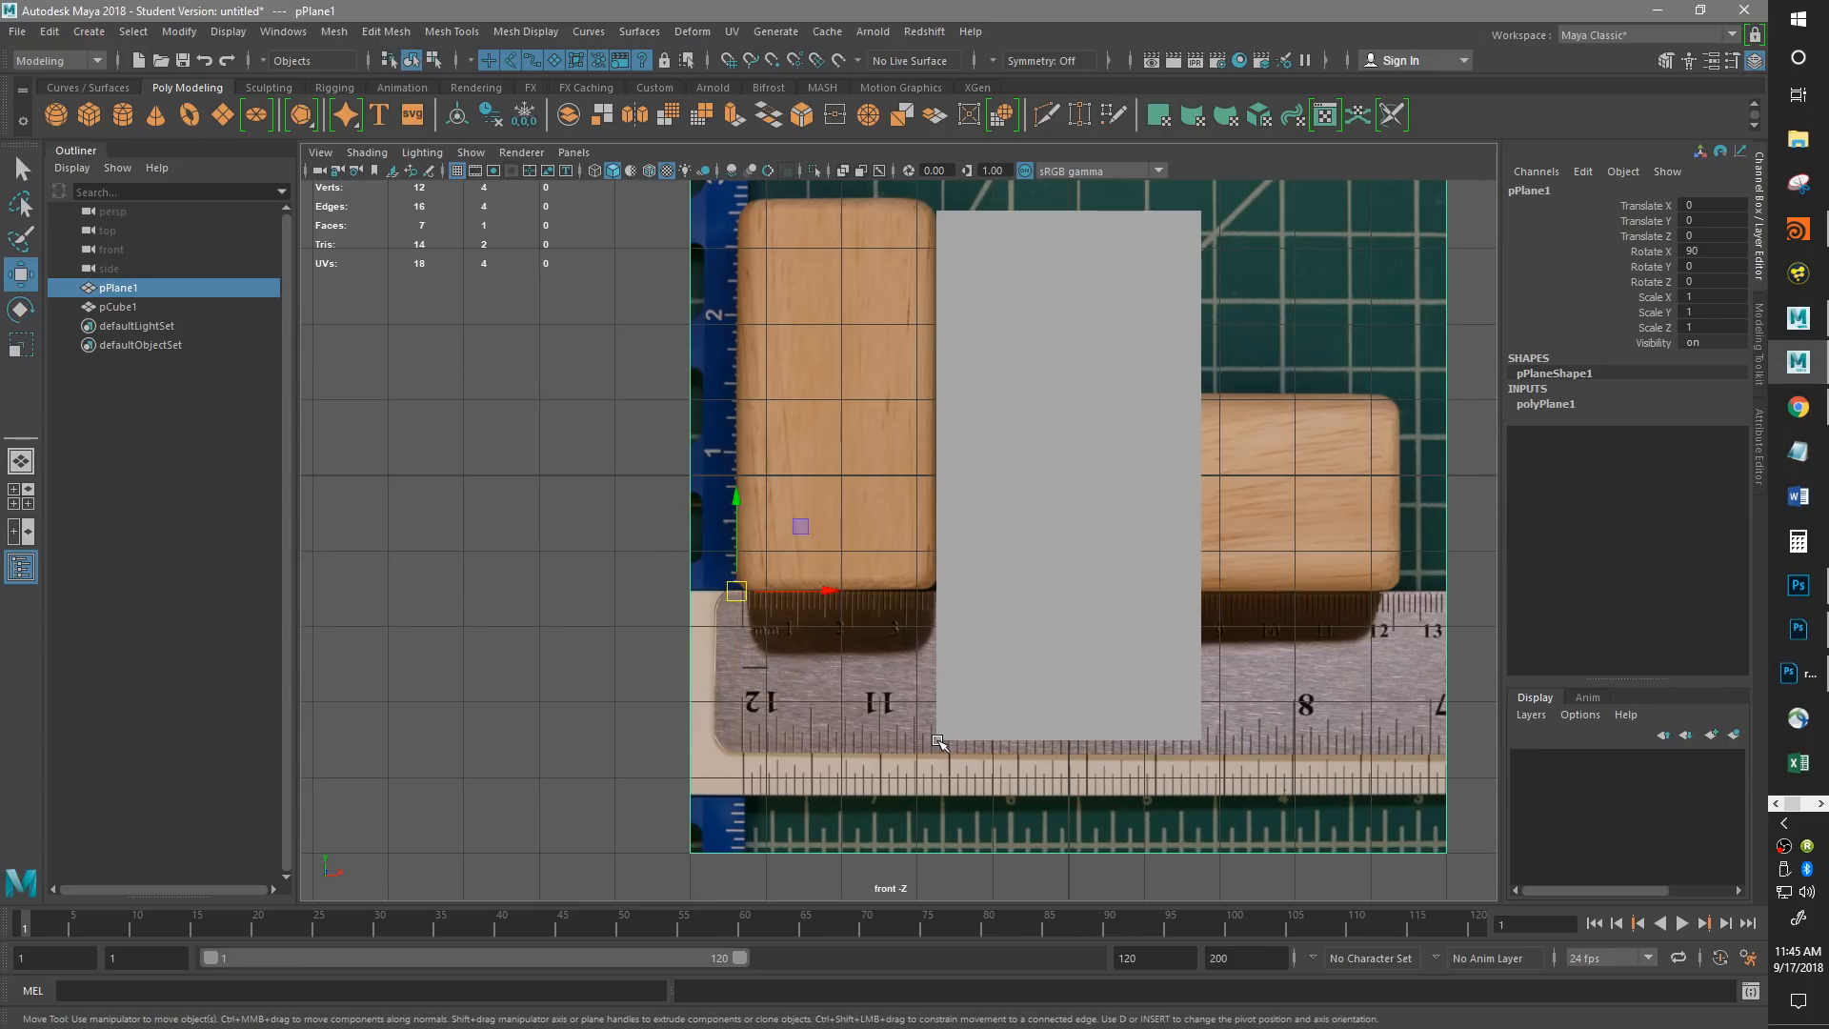
pyautogui.press('v')
pyautogui.moveTo(738, 590); pyautogui.dragTo(924, 697)
pyautogui.keyDown('alt'); pyautogui.moveTo(1160, 747); pyautogui.dragTo(936, 810, button='middle'); pyautogui.keyUp('alt')
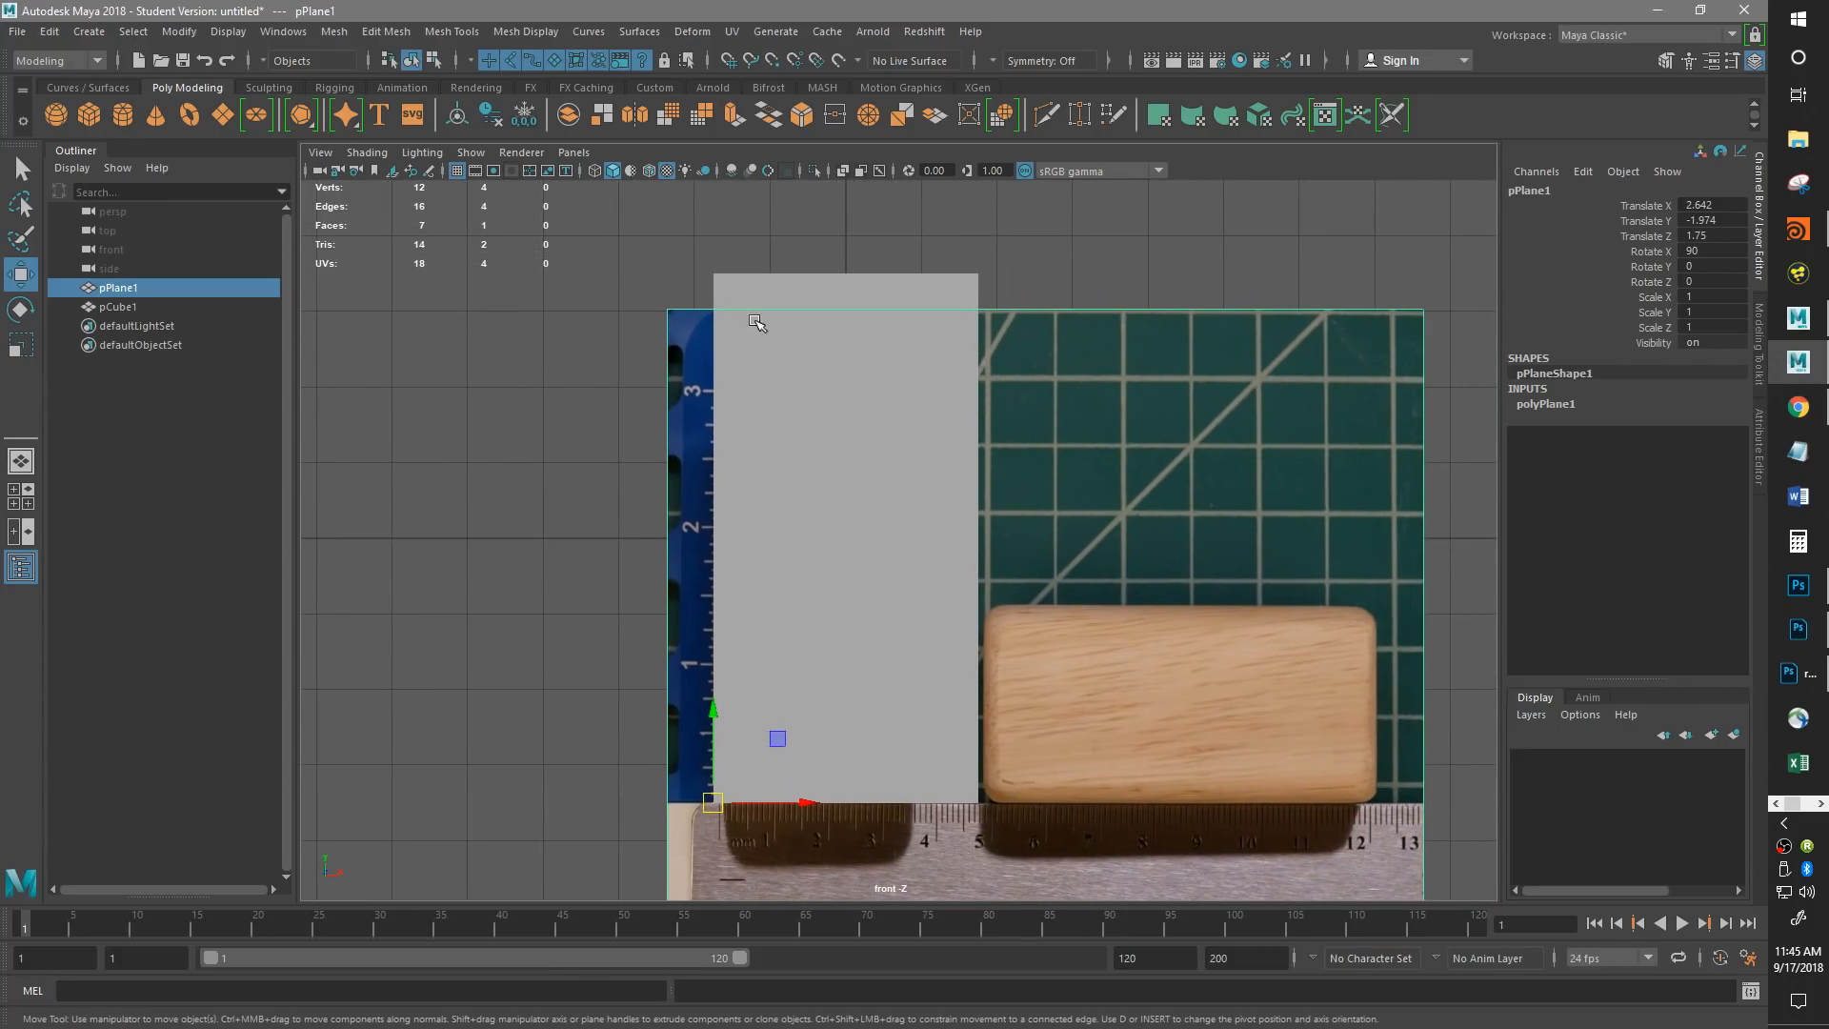
# Return to the perspective view and move the reference plane forward to Translate Z 2, in front of the cube.
pyautogui.keyDown('alt'); pyautogui.moveTo(913, 691); pyautogui.dragTo(955, 572, button='middle'); pyautogui.keyUp('alt')
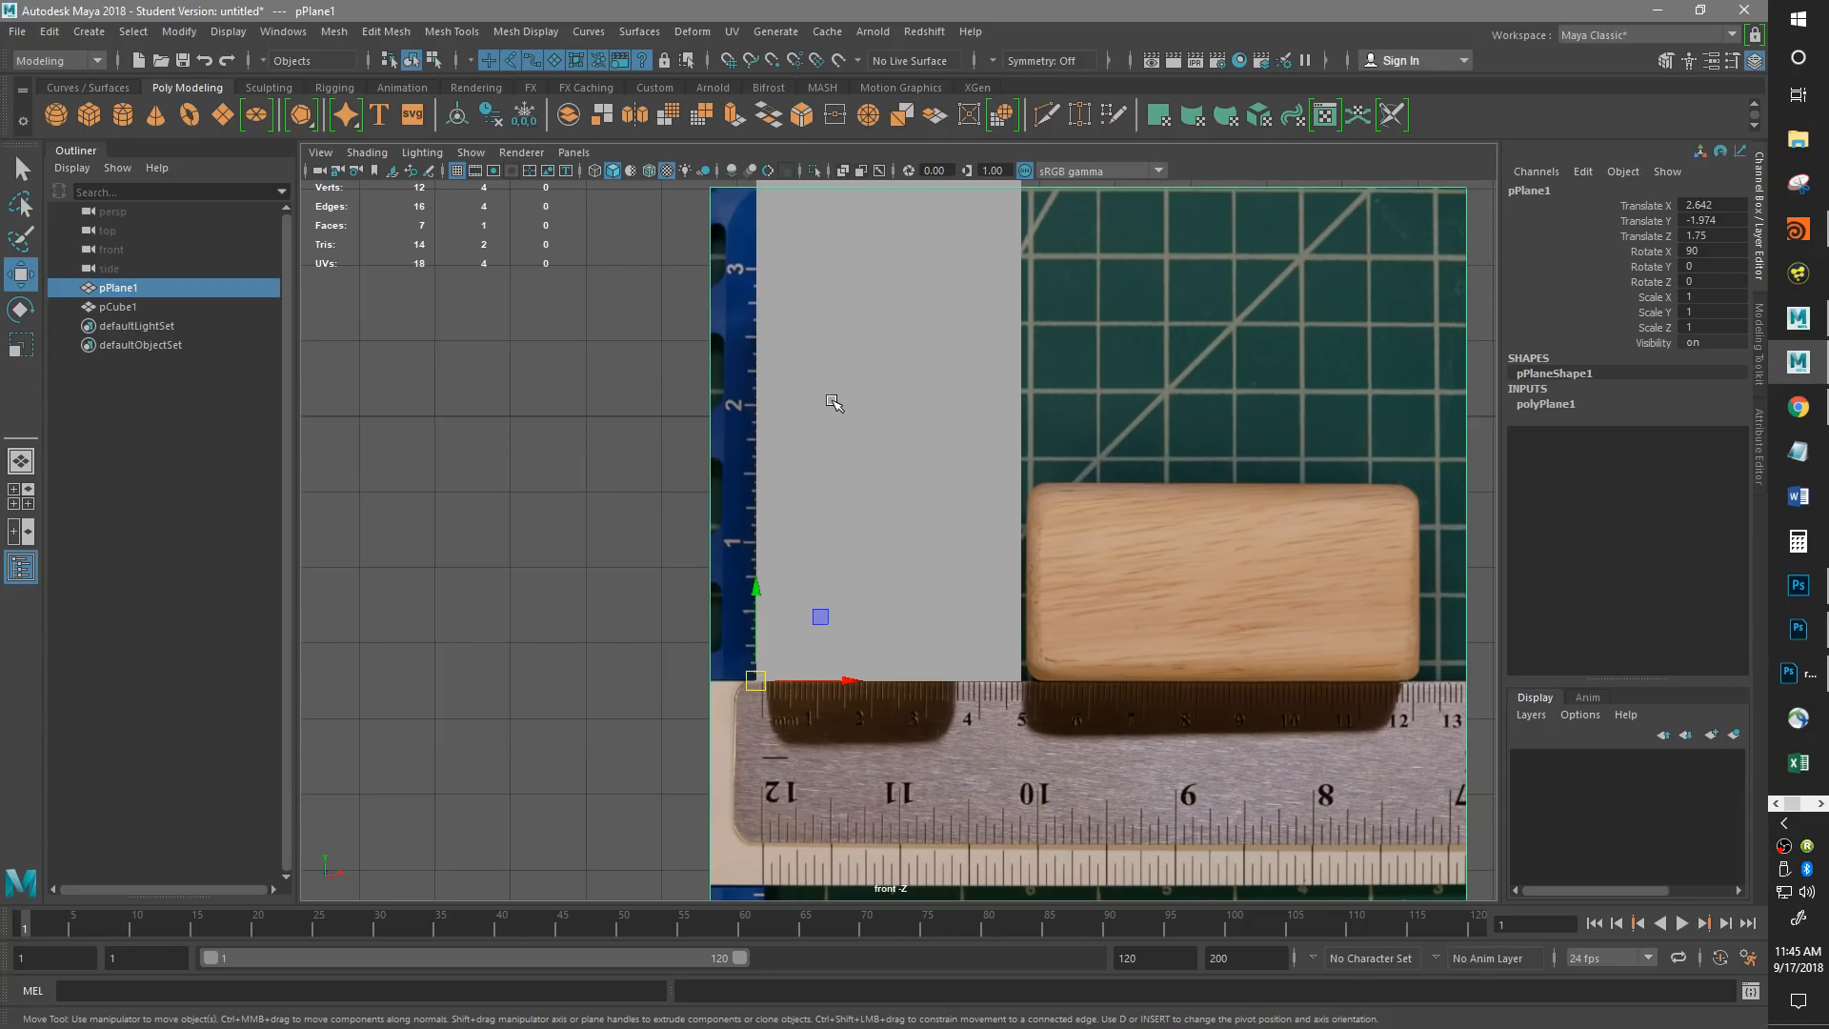
pyautogui.scroll(-3, 959, 486)
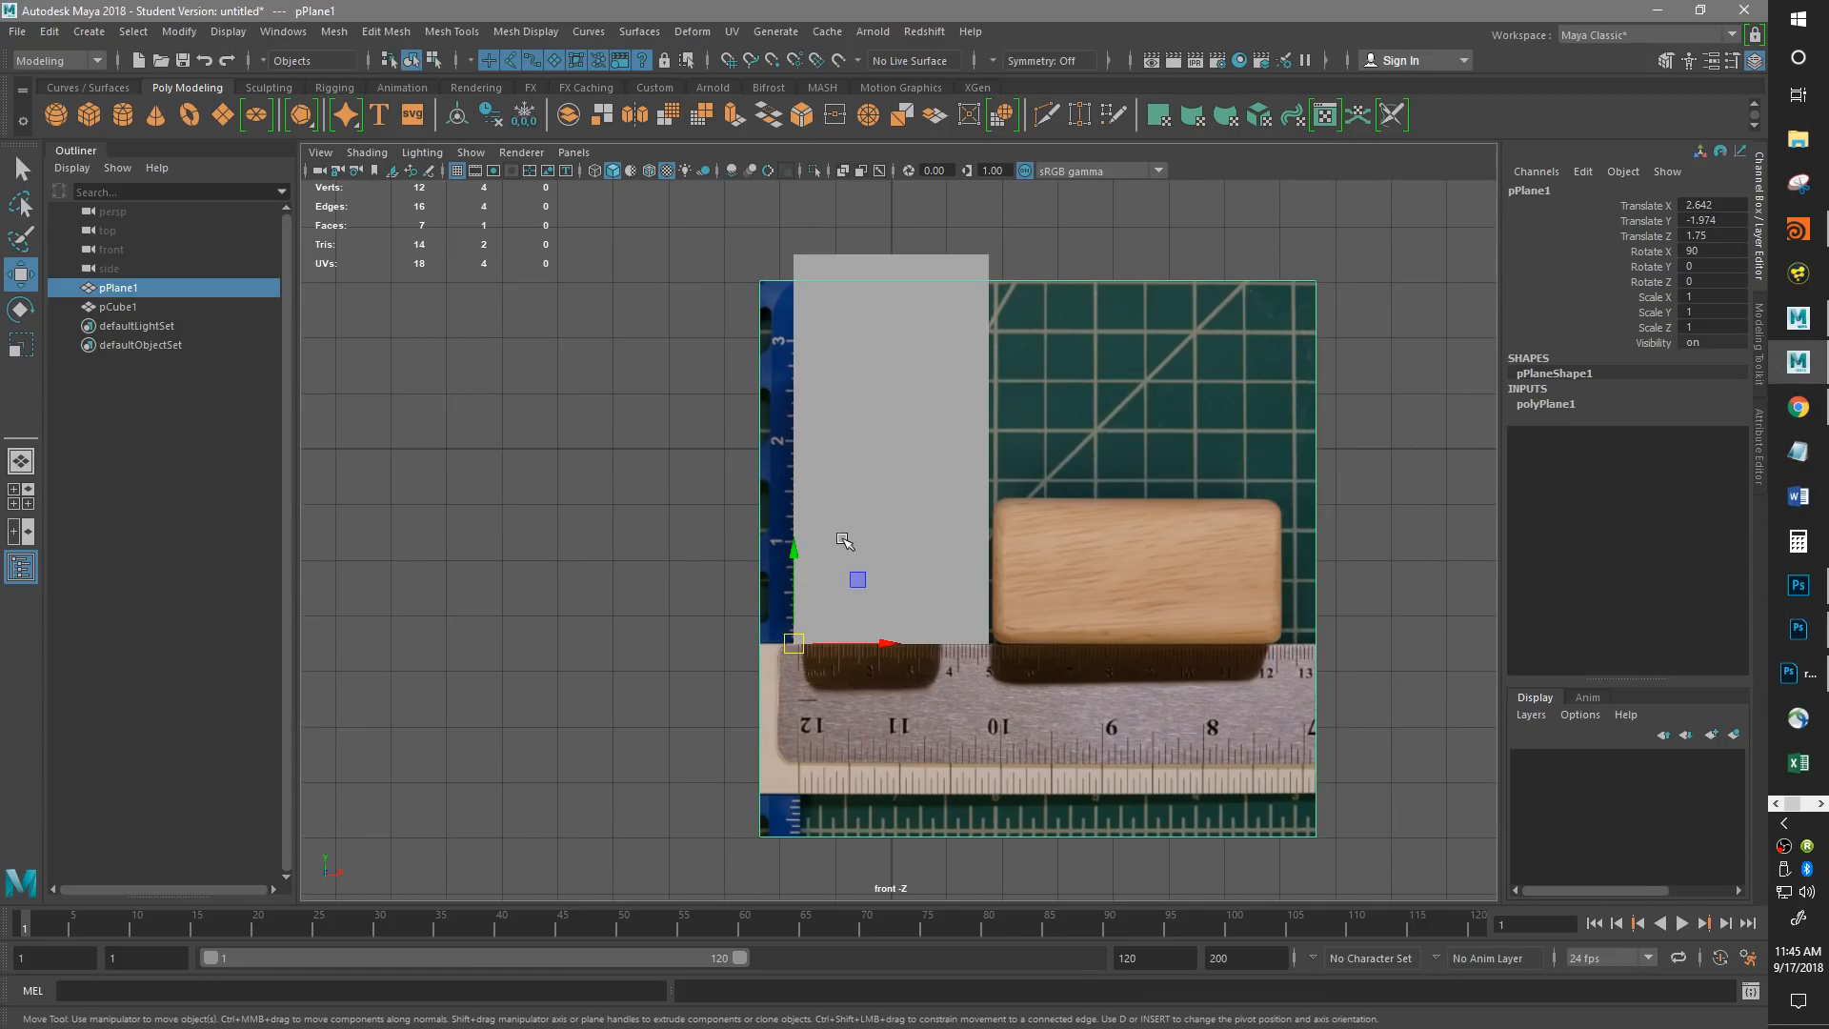
pyautogui.press('space')
pyautogui.moveTo(902, 536); pyautogui.dragTo(1154, 593)
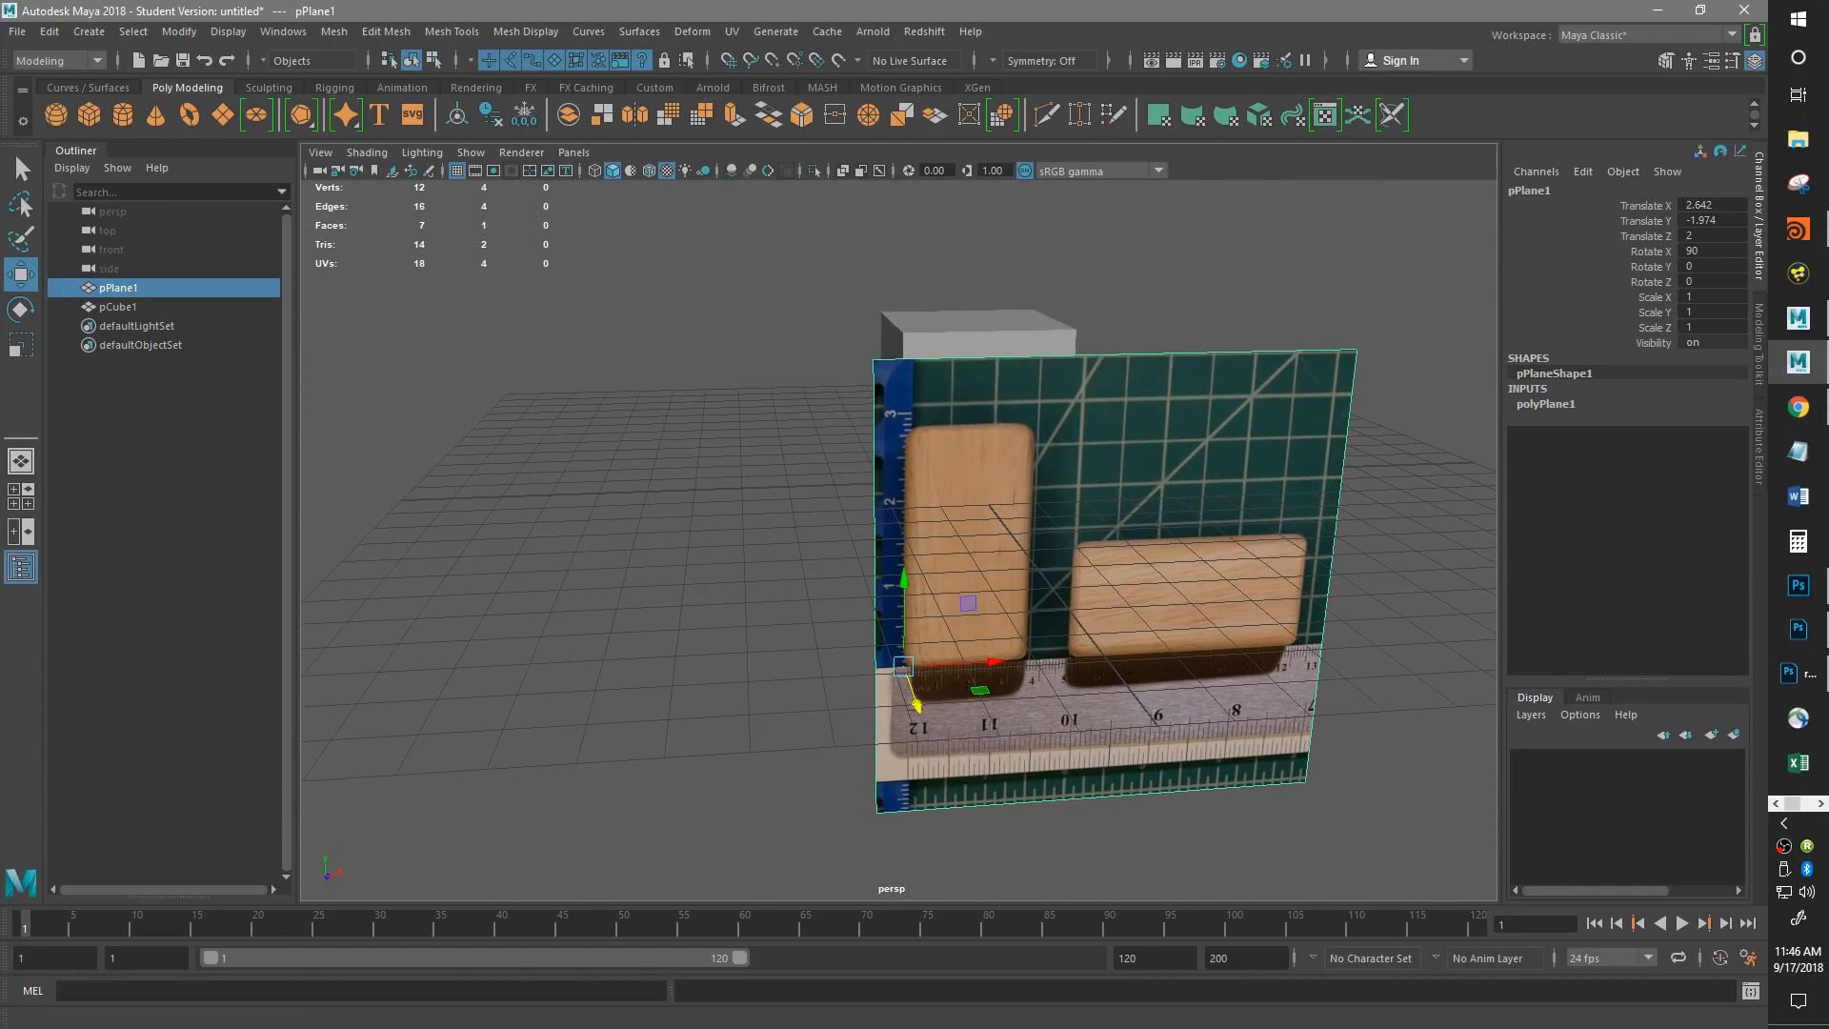
# Set the Move tool's Step Snap to Off and recheck the tool settings.
pyautogui.doubleClick(20, 276)
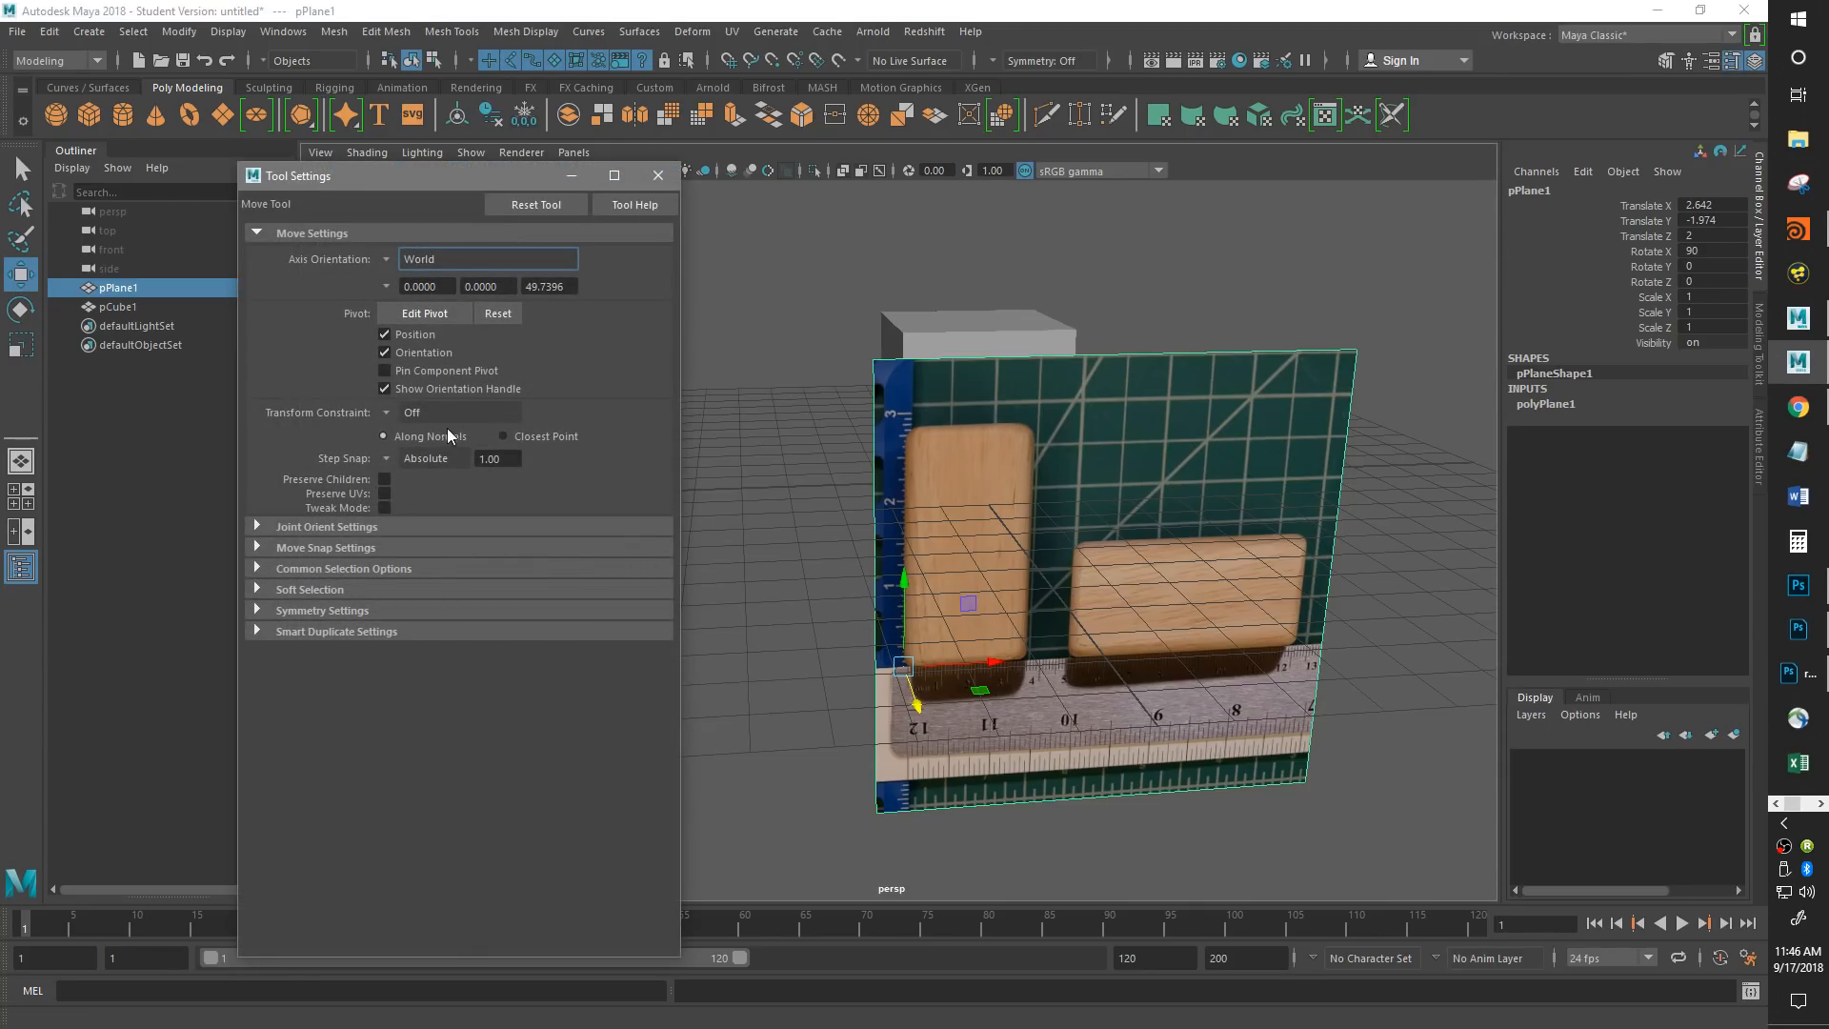
pyautogui.click(386, 458)
pyautogui.click(419, 468)
pyautogui.click(658, 175)
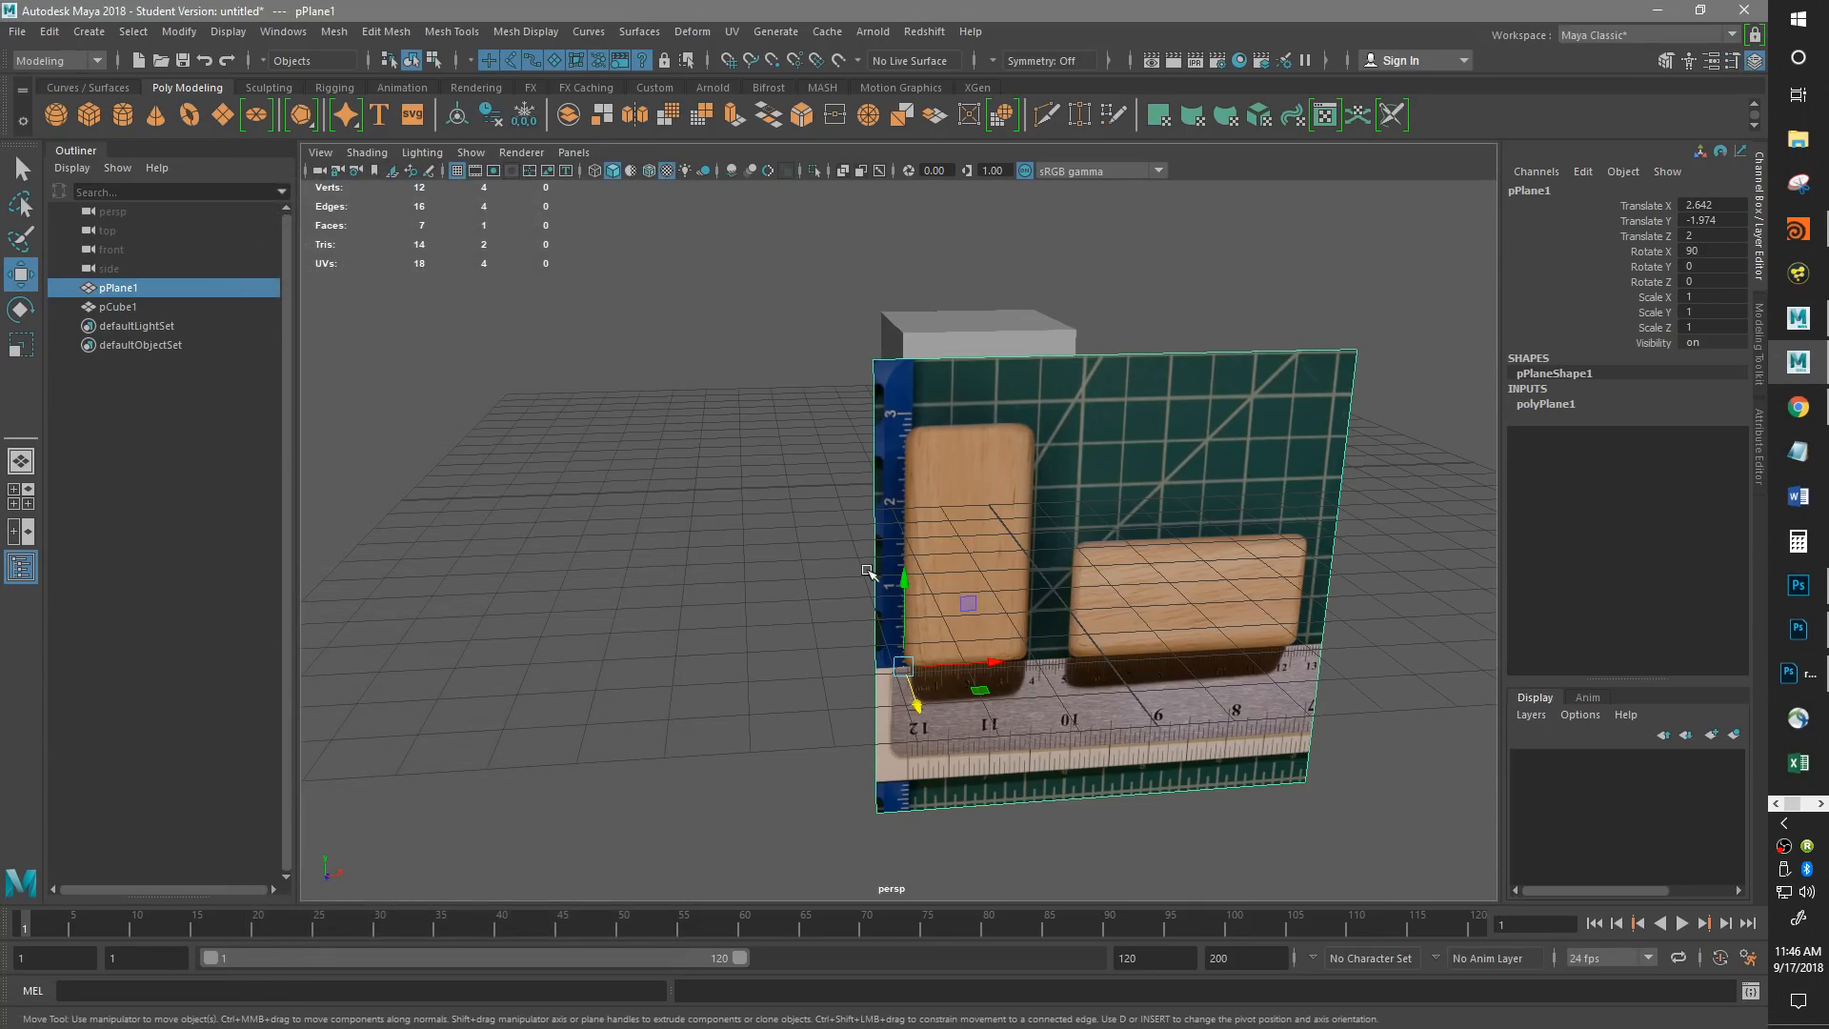
pyautogui.keyDown('alt'); pyautogui.moveTo(829, 645); pyautogui.dragTo(645, 620); pyautogui.keyUp('alt')
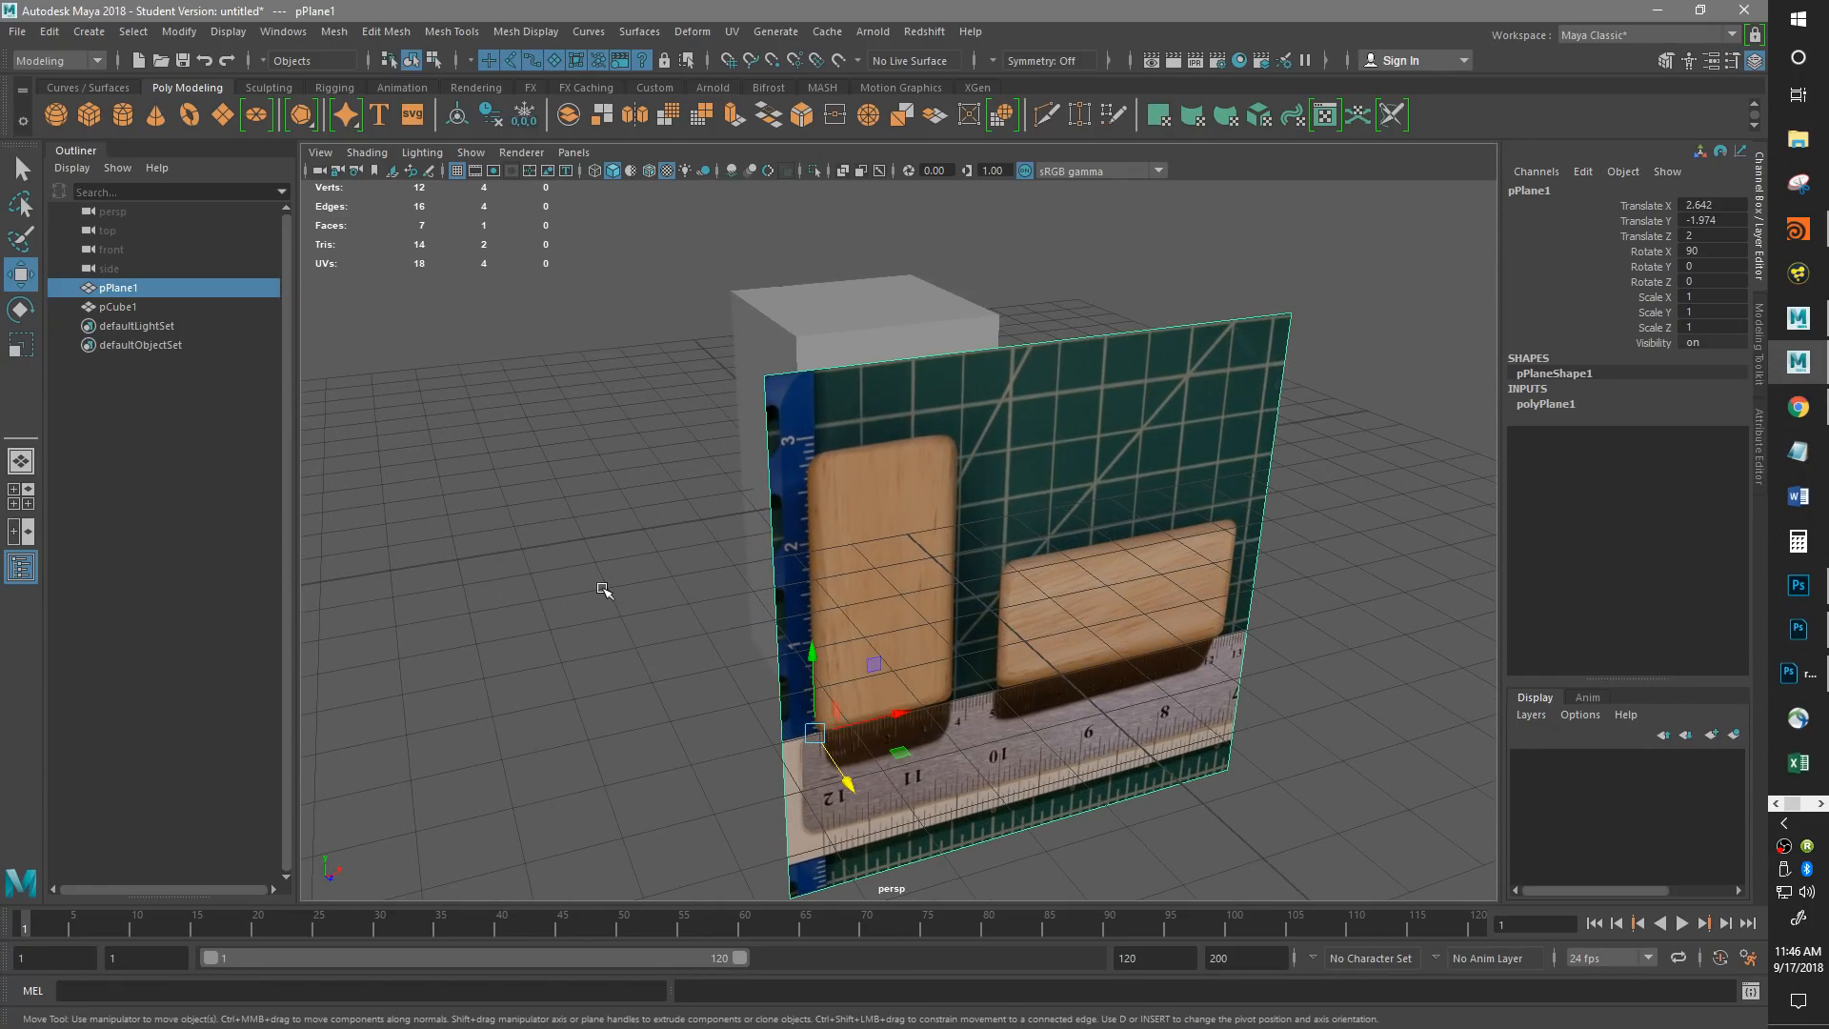
pyautogui.doubleClick(20, 274)
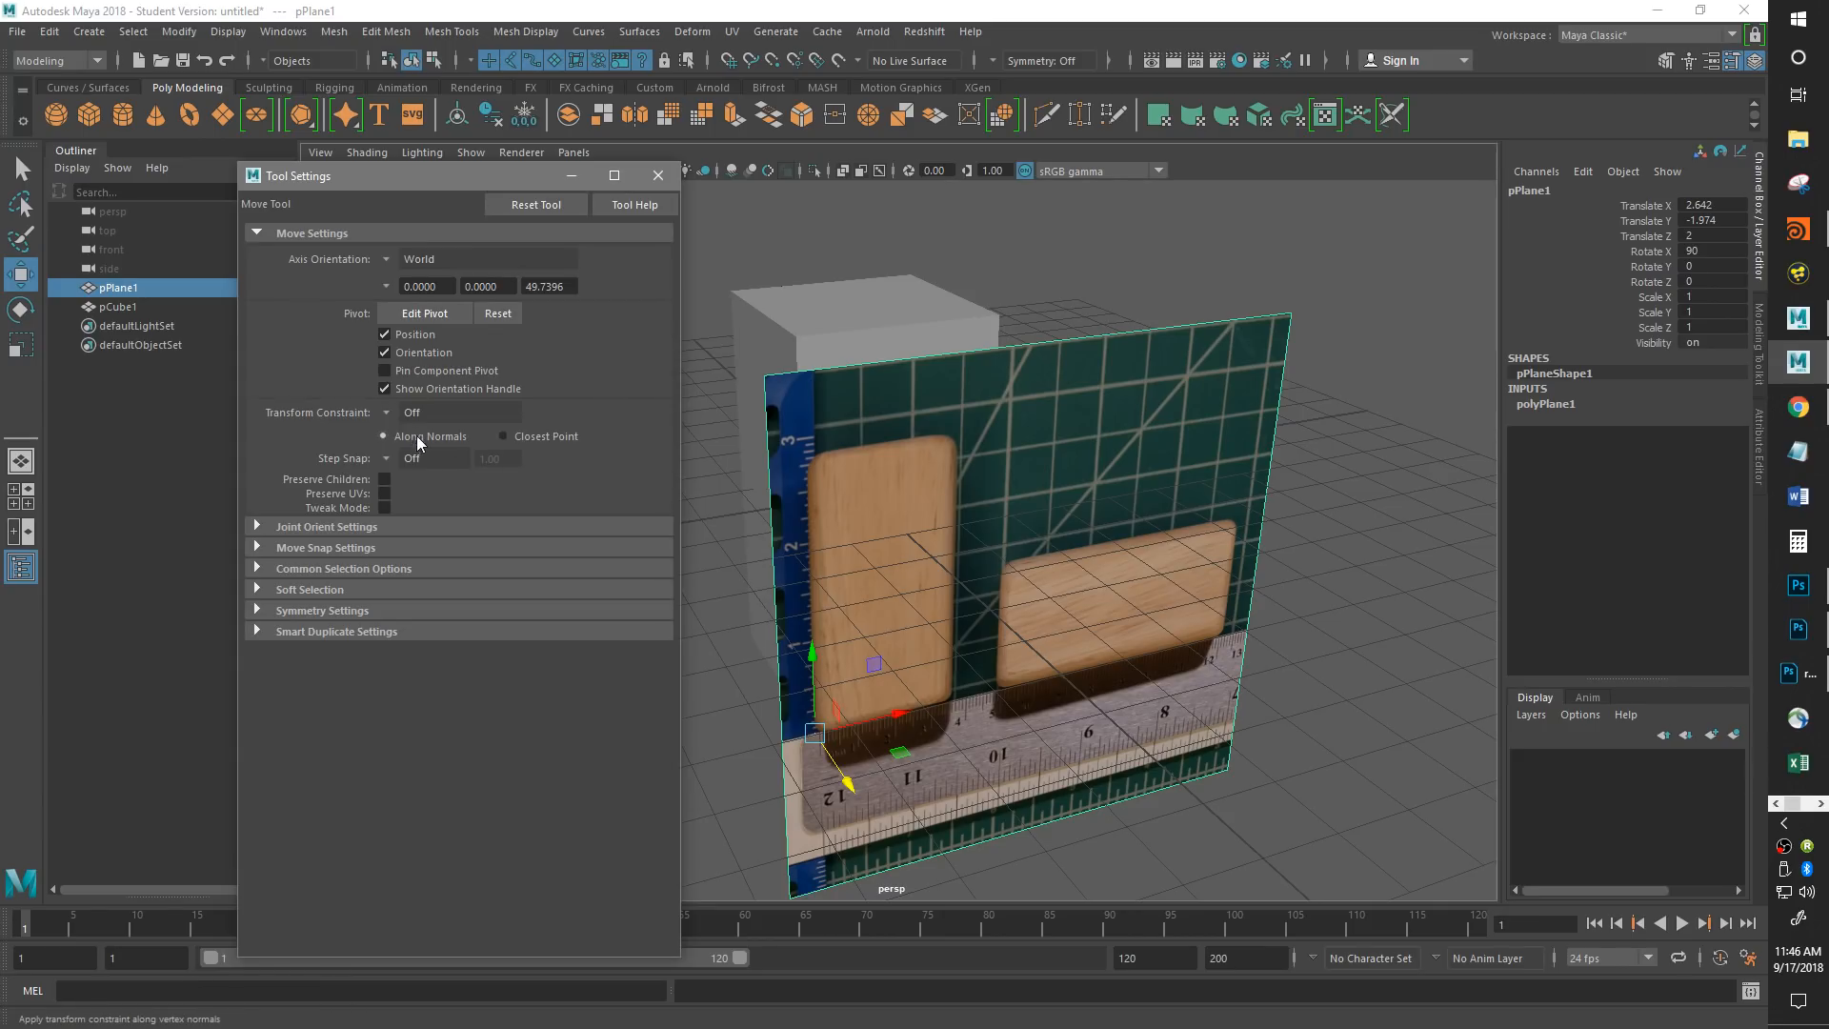
pyautogui.click(658, 175)
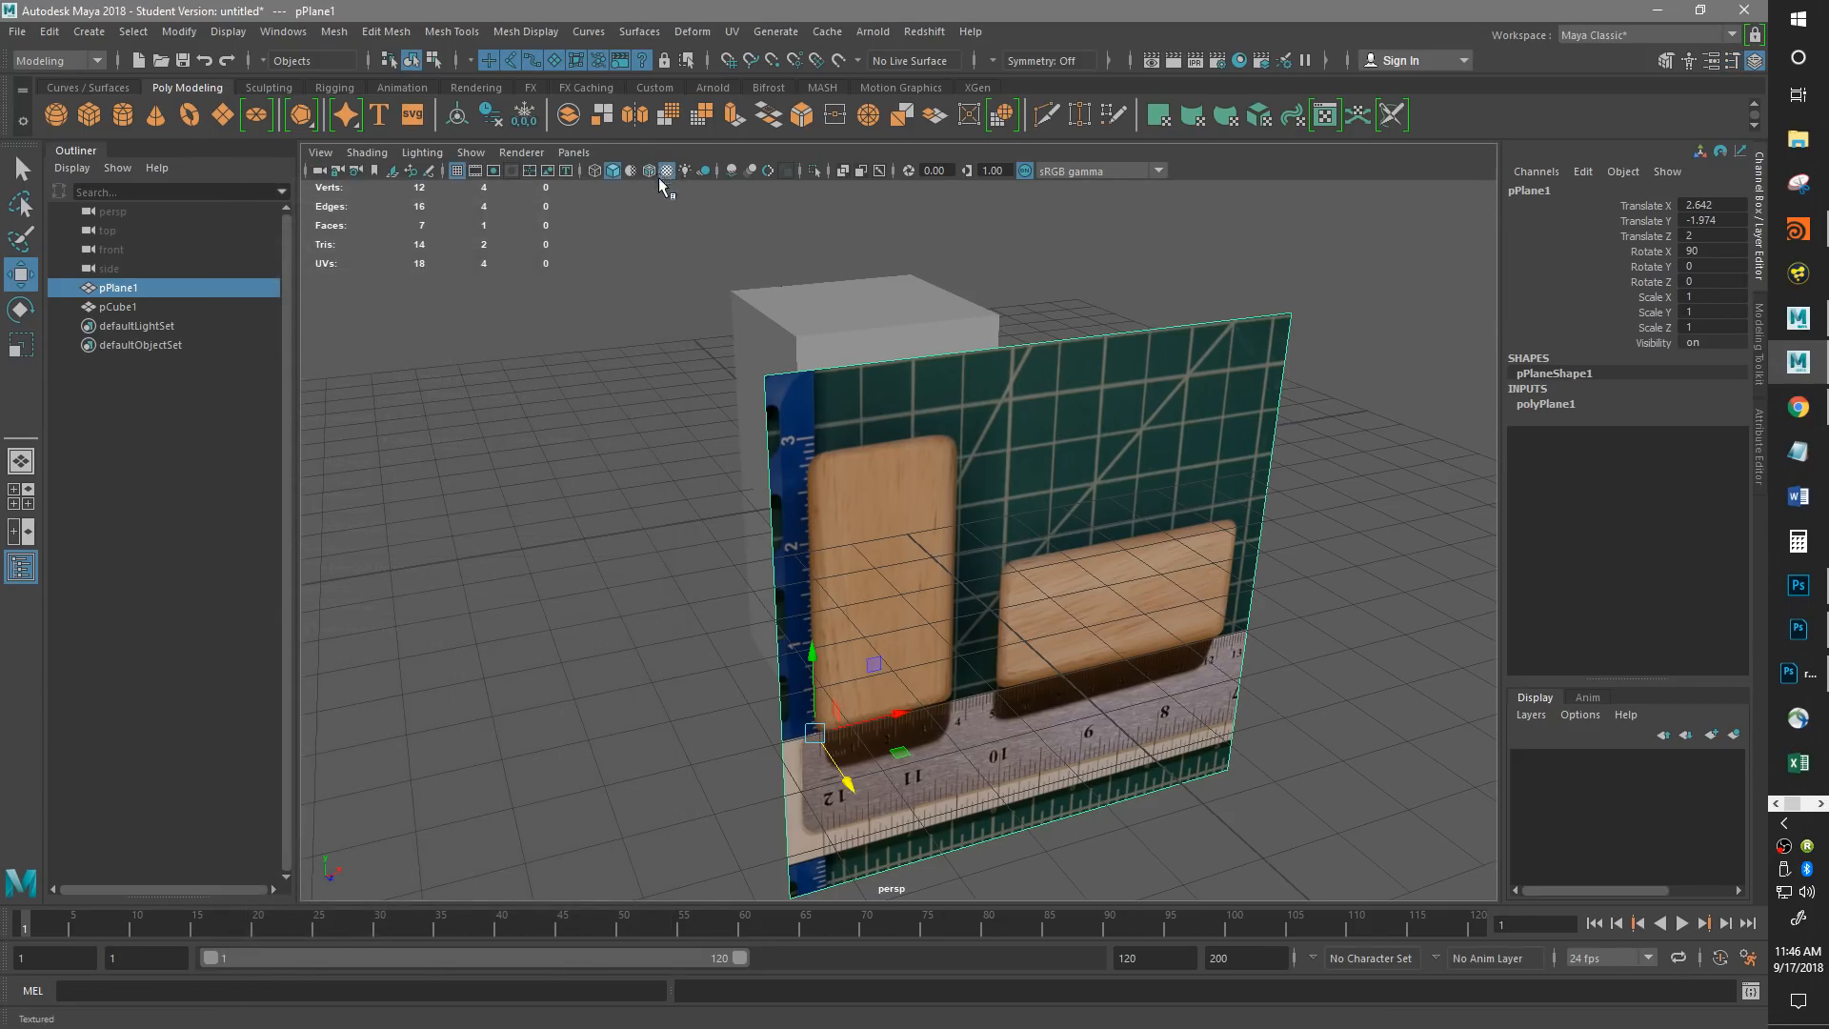
# Switch back to the front view and frame the whole upright block in the reference photo.
pyautogui.keyDown('alt'); pyautogui.moveTo(951, 520); pyautogui.dragTo(970, 533); pyautogui.keyUp('alt')
pyautogui.keyDown('alt'); pyautogui.moveTo(969, 532); pyautogui.dragTo(950, 465, button='middle'); pyautogui.keyUp('alt')
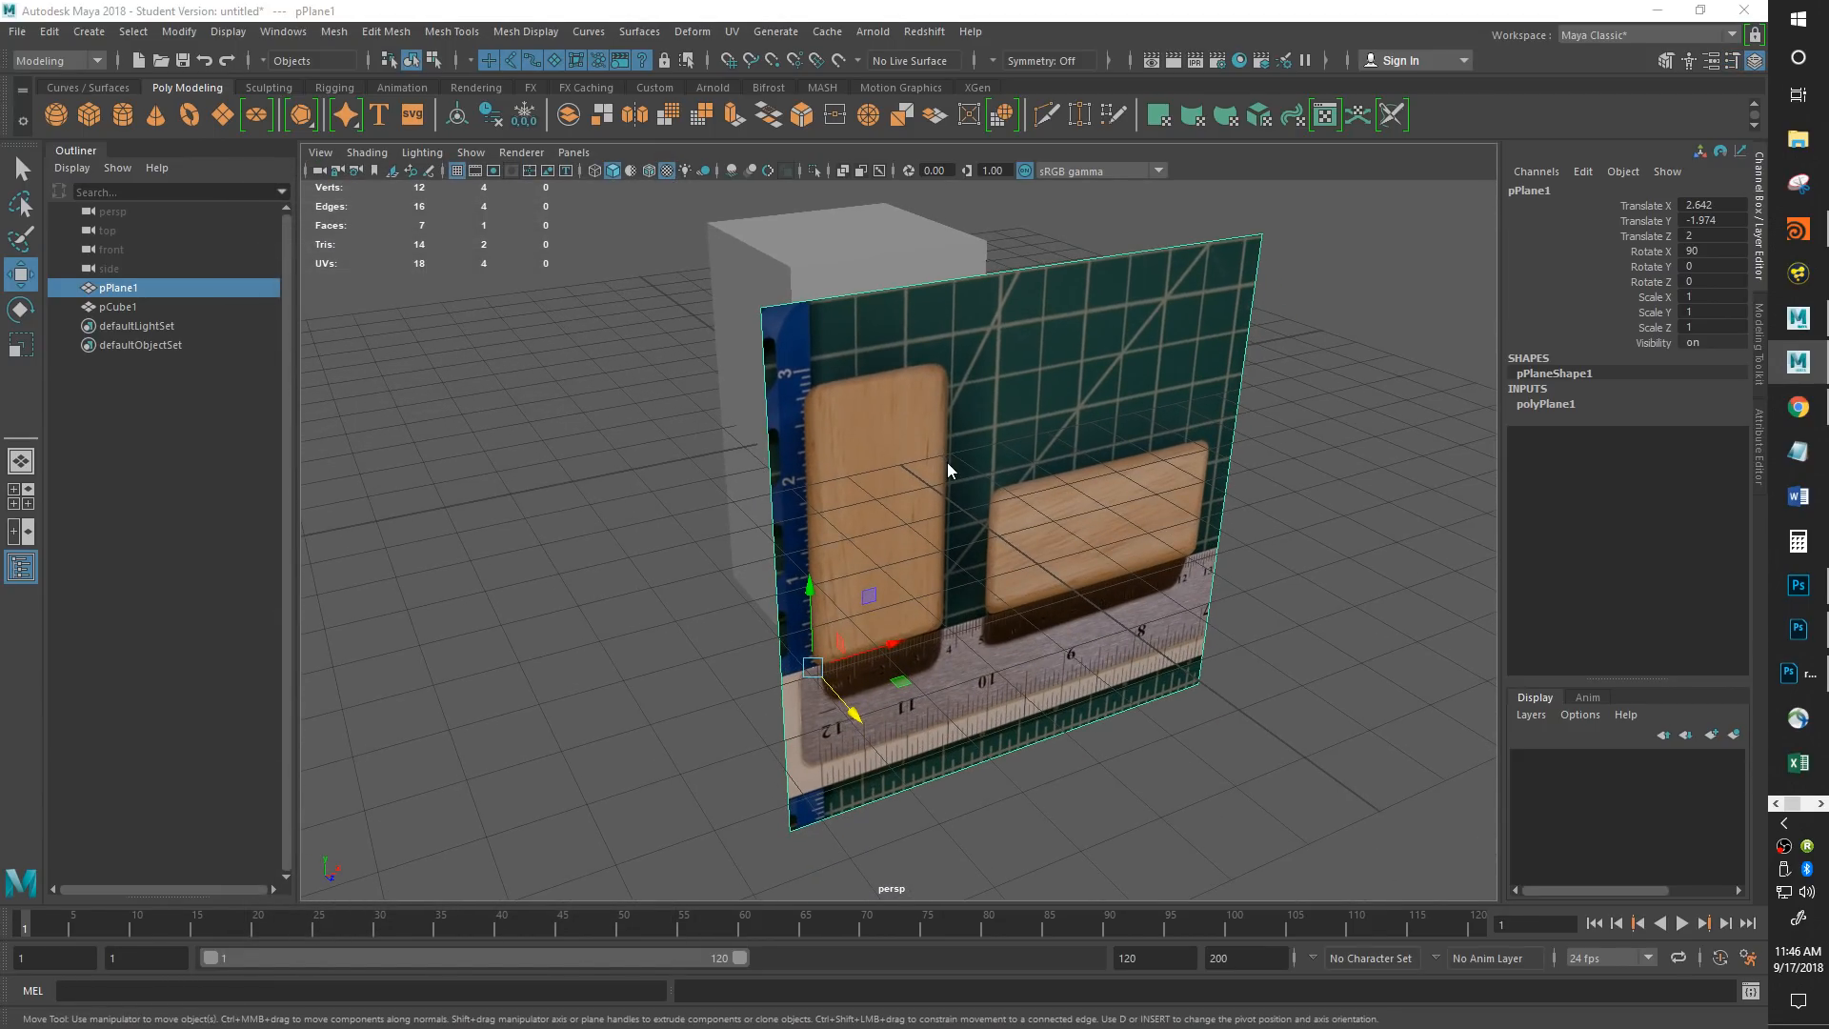
pyautogui.press('space')
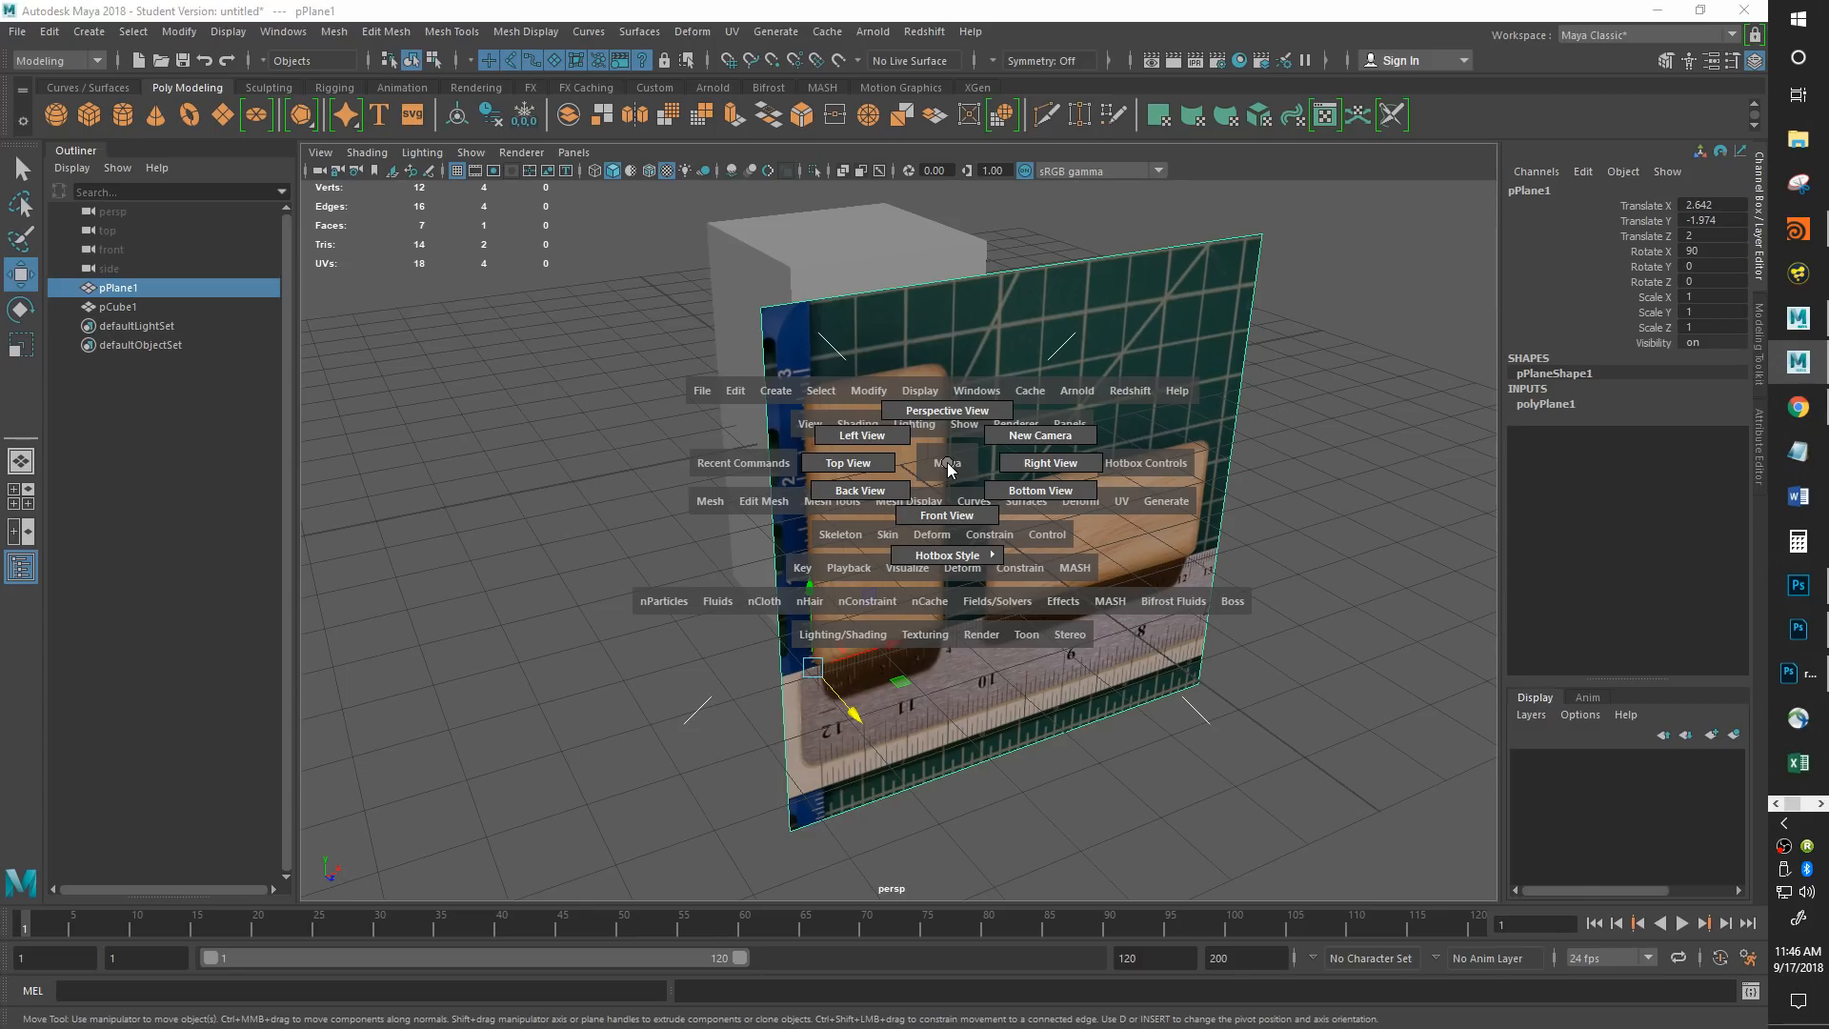
pyautogui.click(967, 511)
pyautogui.scroll(2, 924, 478)
pyautogui.keyDown('alt'); pyautogui.moveTo(934, 357); pyautogui.dragTo(961, 475, button='middle'); pyautogui.keyUp('alt')
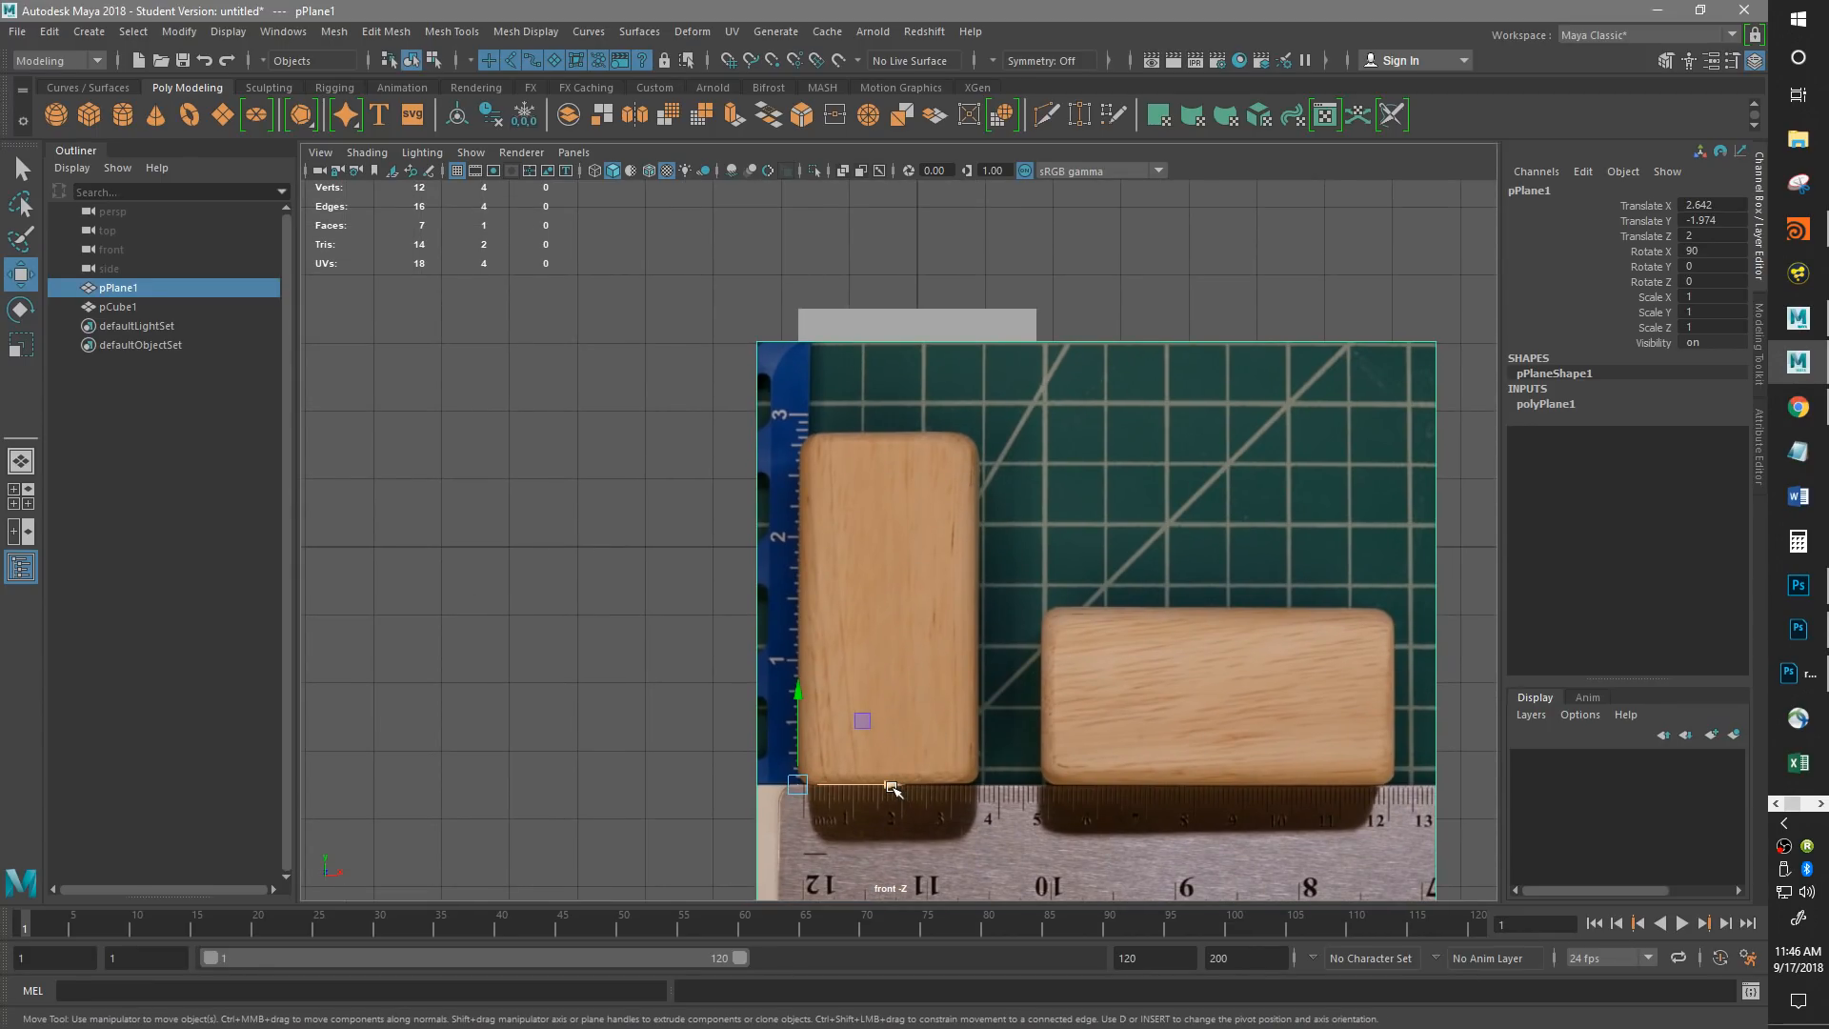
# Try scaling the reference plane uniformly to 2 from its corner pivot and set the Scale tool's Step Snap to Off.
pyautogui.press('r')
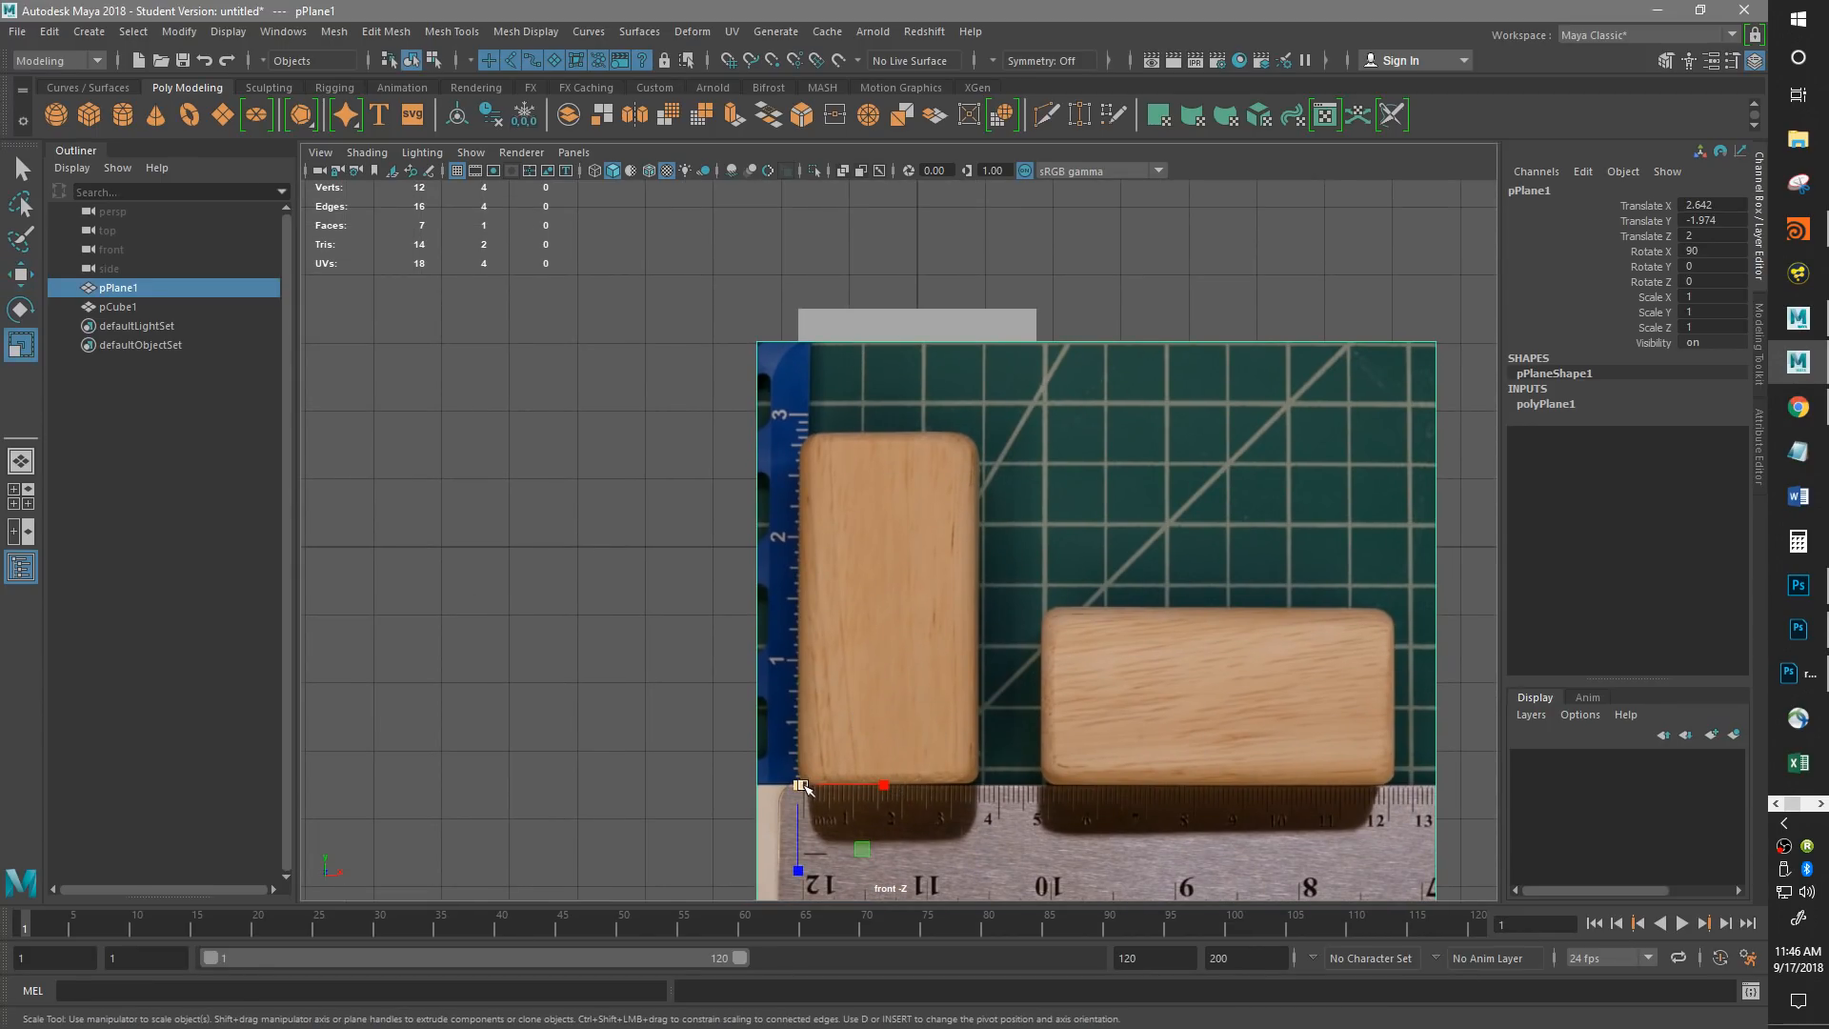
pyautogui.moveTo(802, 783); pyautogui.dragTo(827, 756)
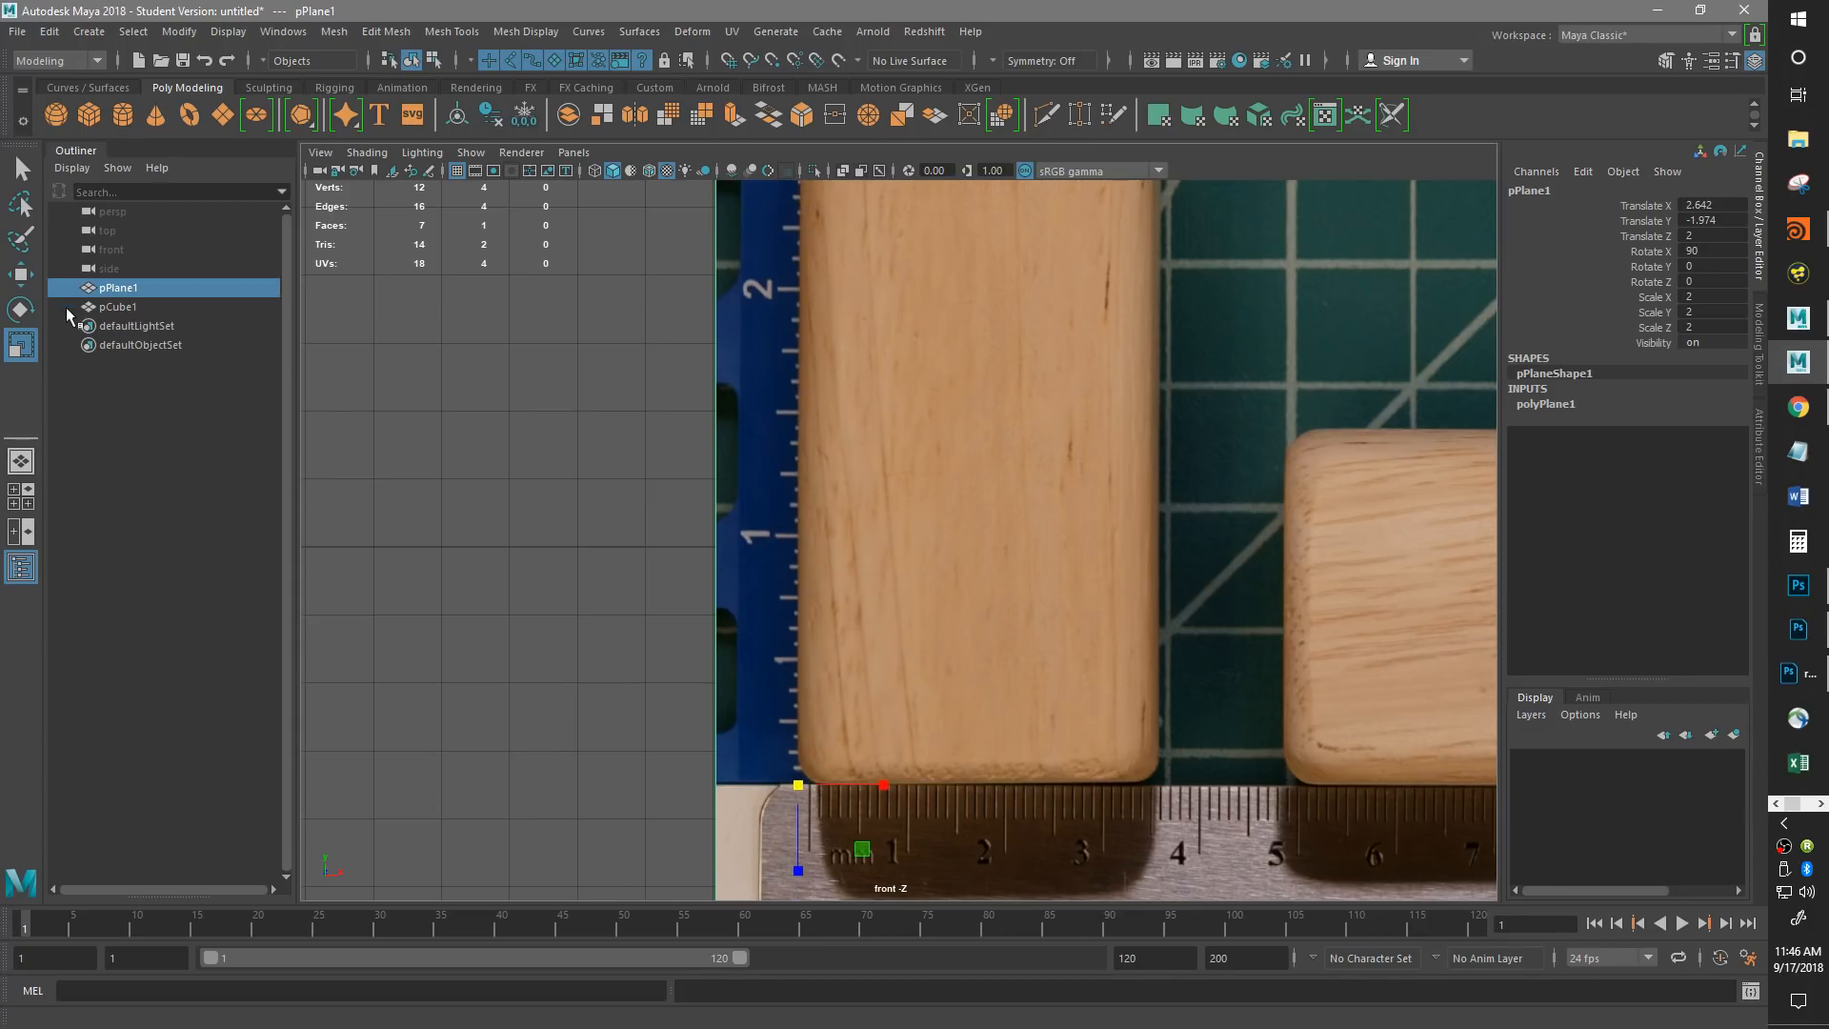
pyautogui.doubleClick(22, 347)
pyautogui.click(380, 480)
pyautogui.click(419, 491)
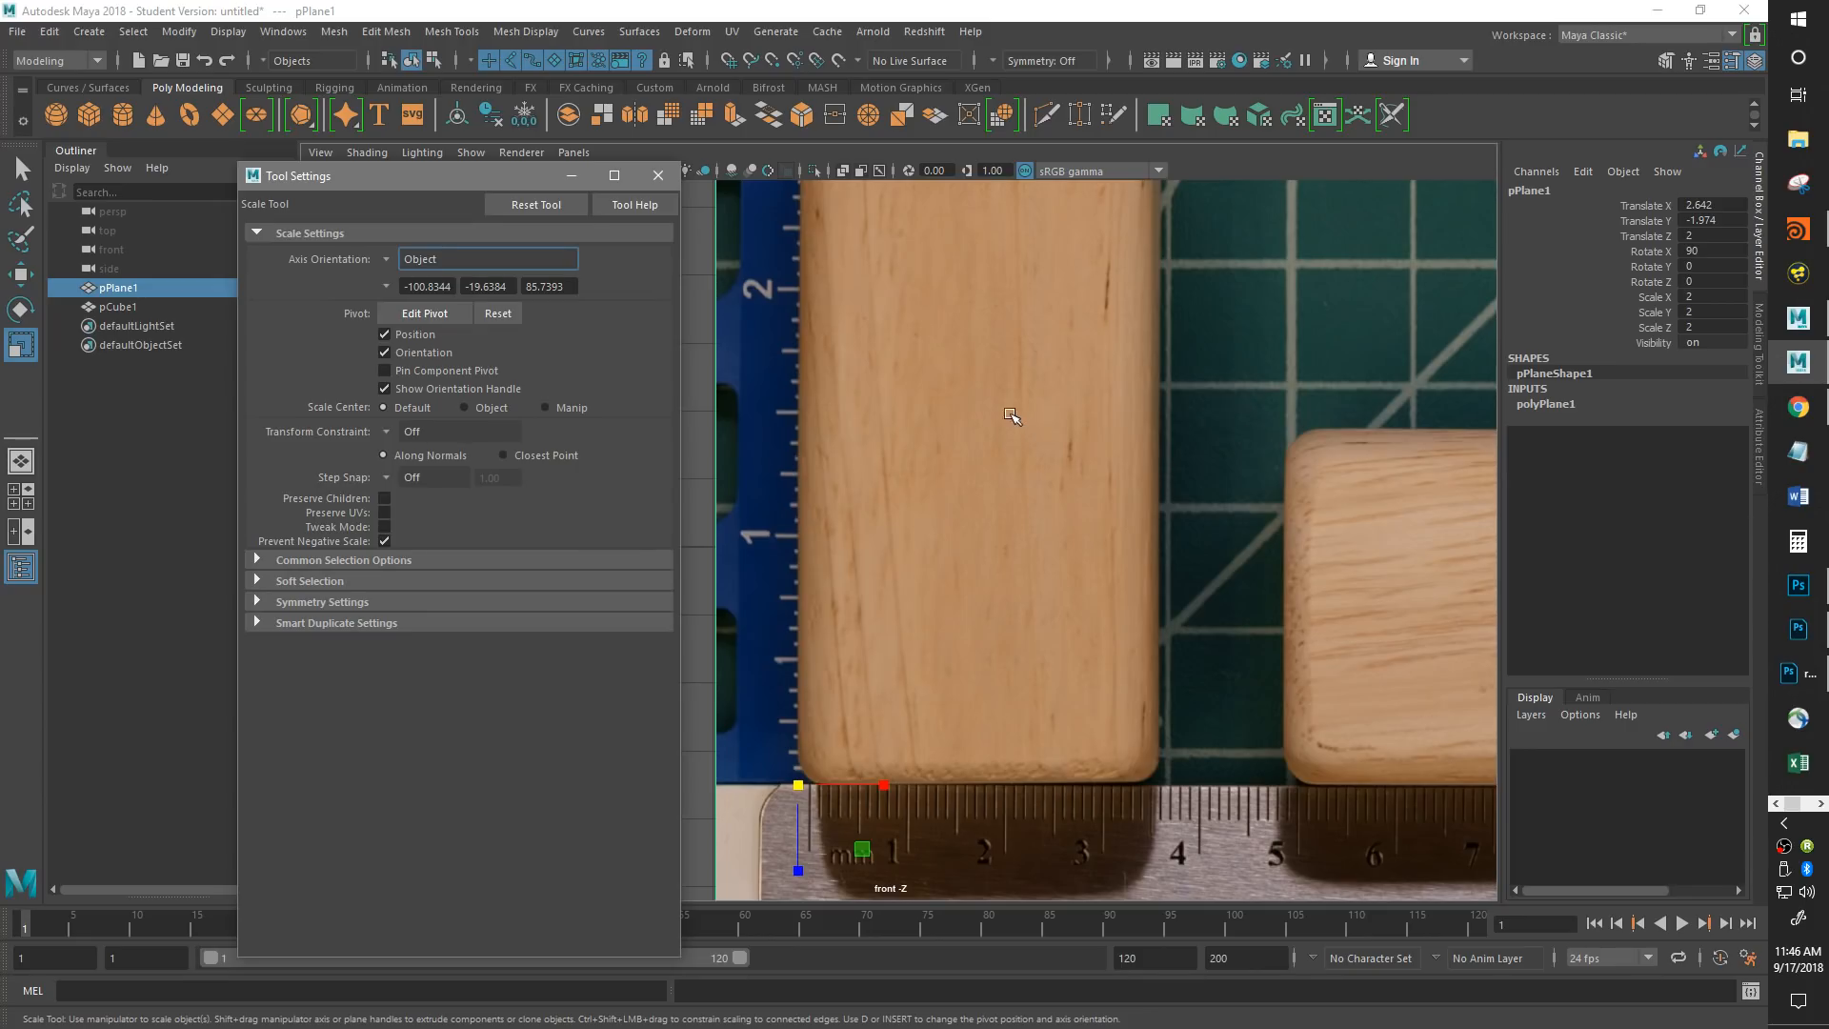
pyautogui.click(656, 176)
# Try a freehand uniform scale of the reference plane to about 1.75 and undo both trial scalings.
pyautogui.moveTo(803, 825); pyautogui.dragTo(615, 865)
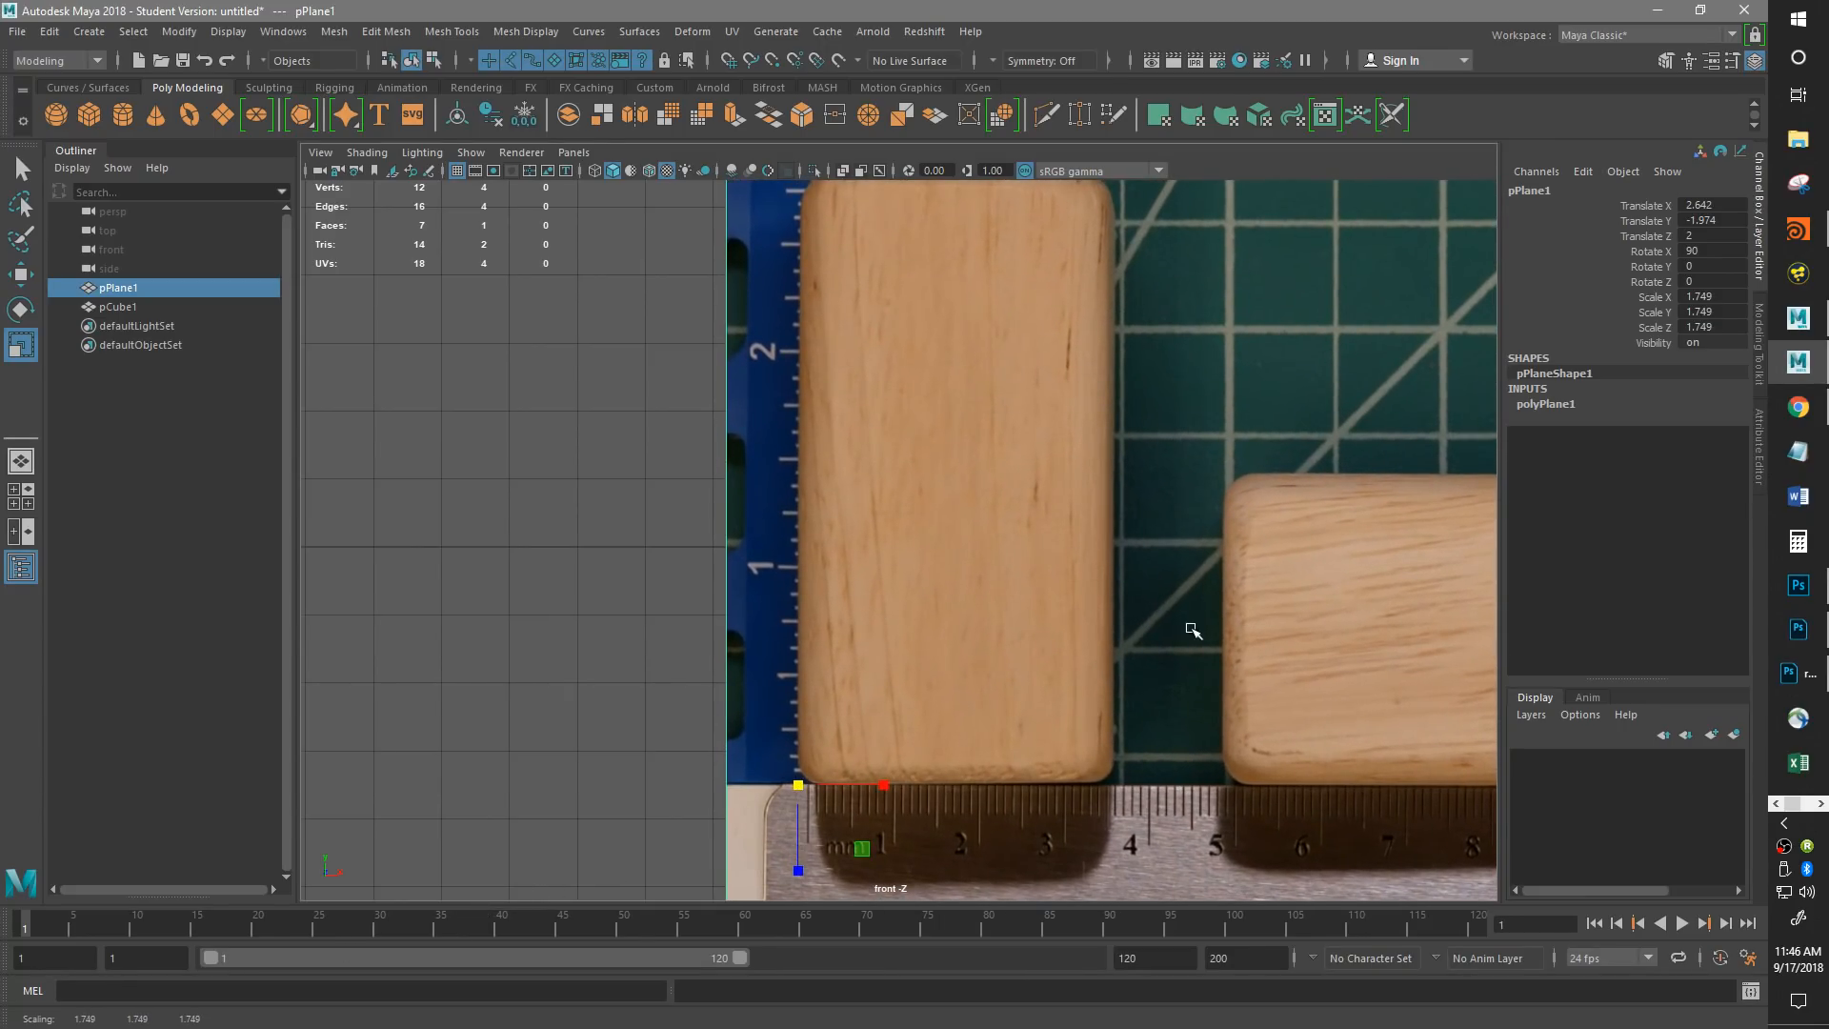
pyautogui.keyDown('alt'); pyautogui.moveTo(1175, 637); pyautogui.dragTo(710, 763, button='right'); pyautogui.keyUp('alt')
pyautogui.hotkey('ctrl', 'z')
pyautogui.hotkey('ctrl', 'z')
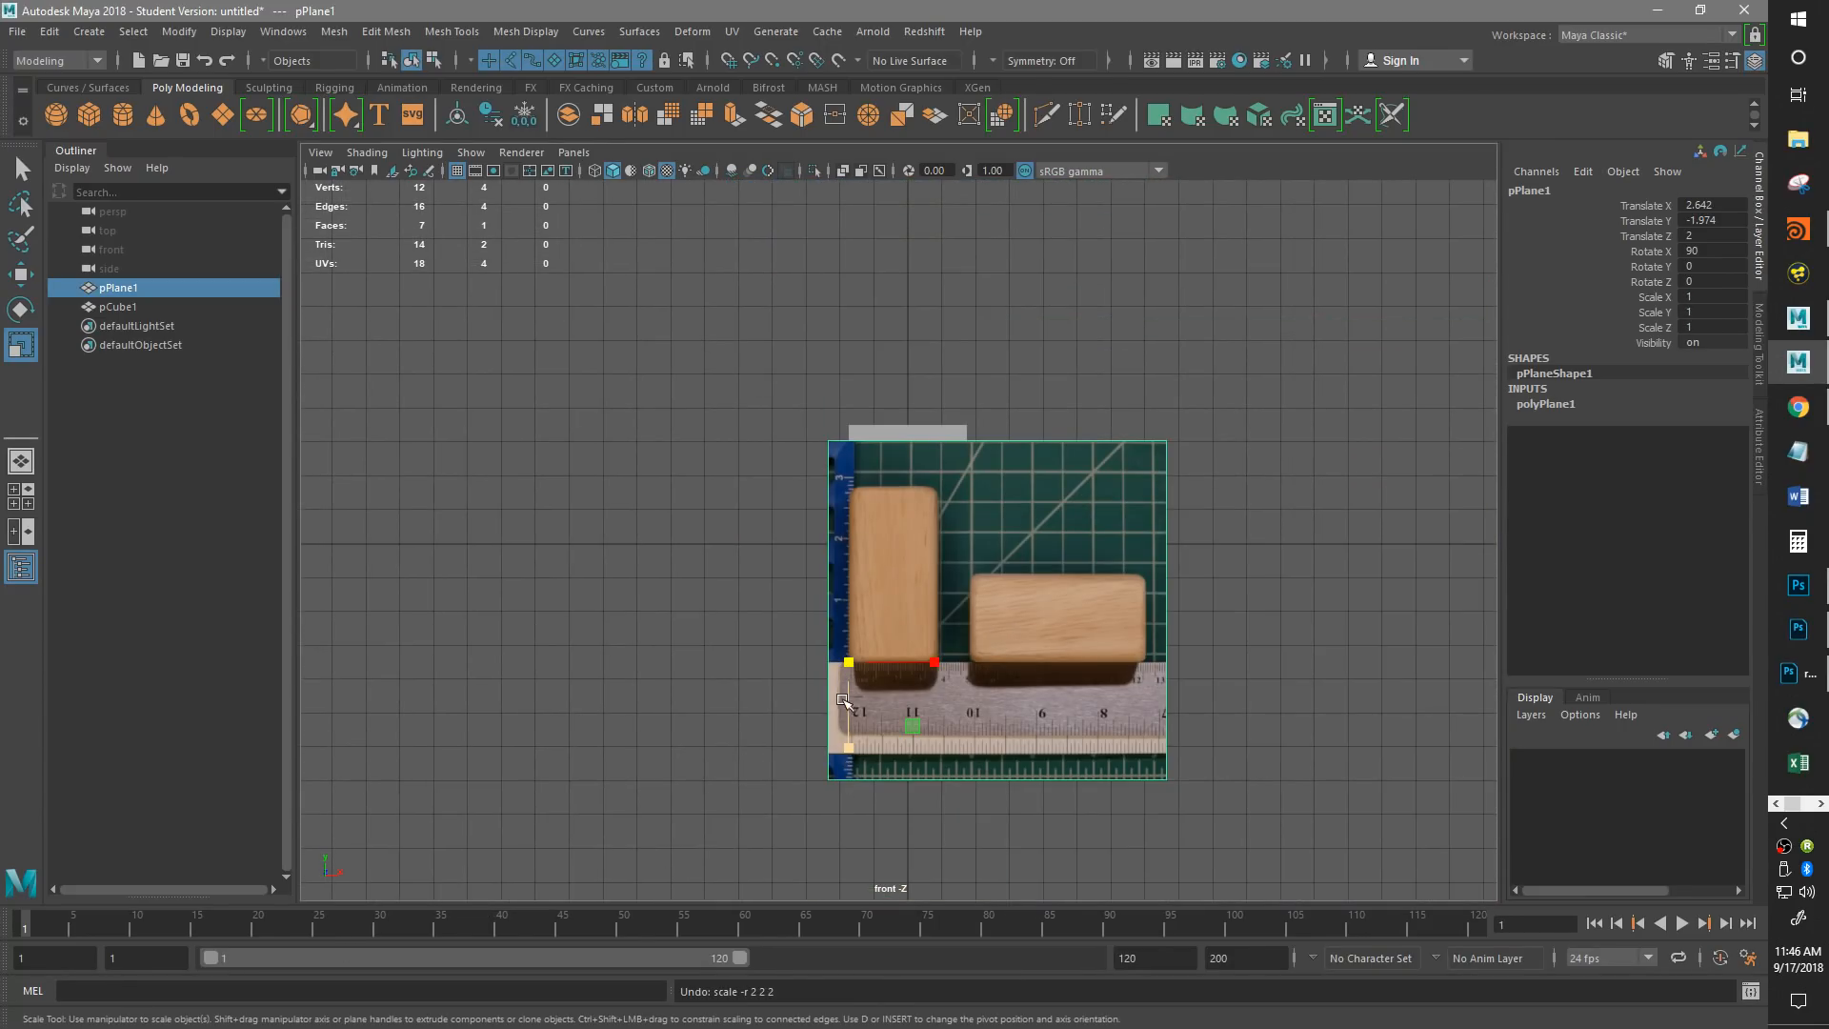
# Scale the reference plane uniformly to about 1.31 and compare the upright block with the cube's outline in wireframe and textured display.
pyautogui.moveTo(849, 662); pyautogui.dragTo(963, 620)
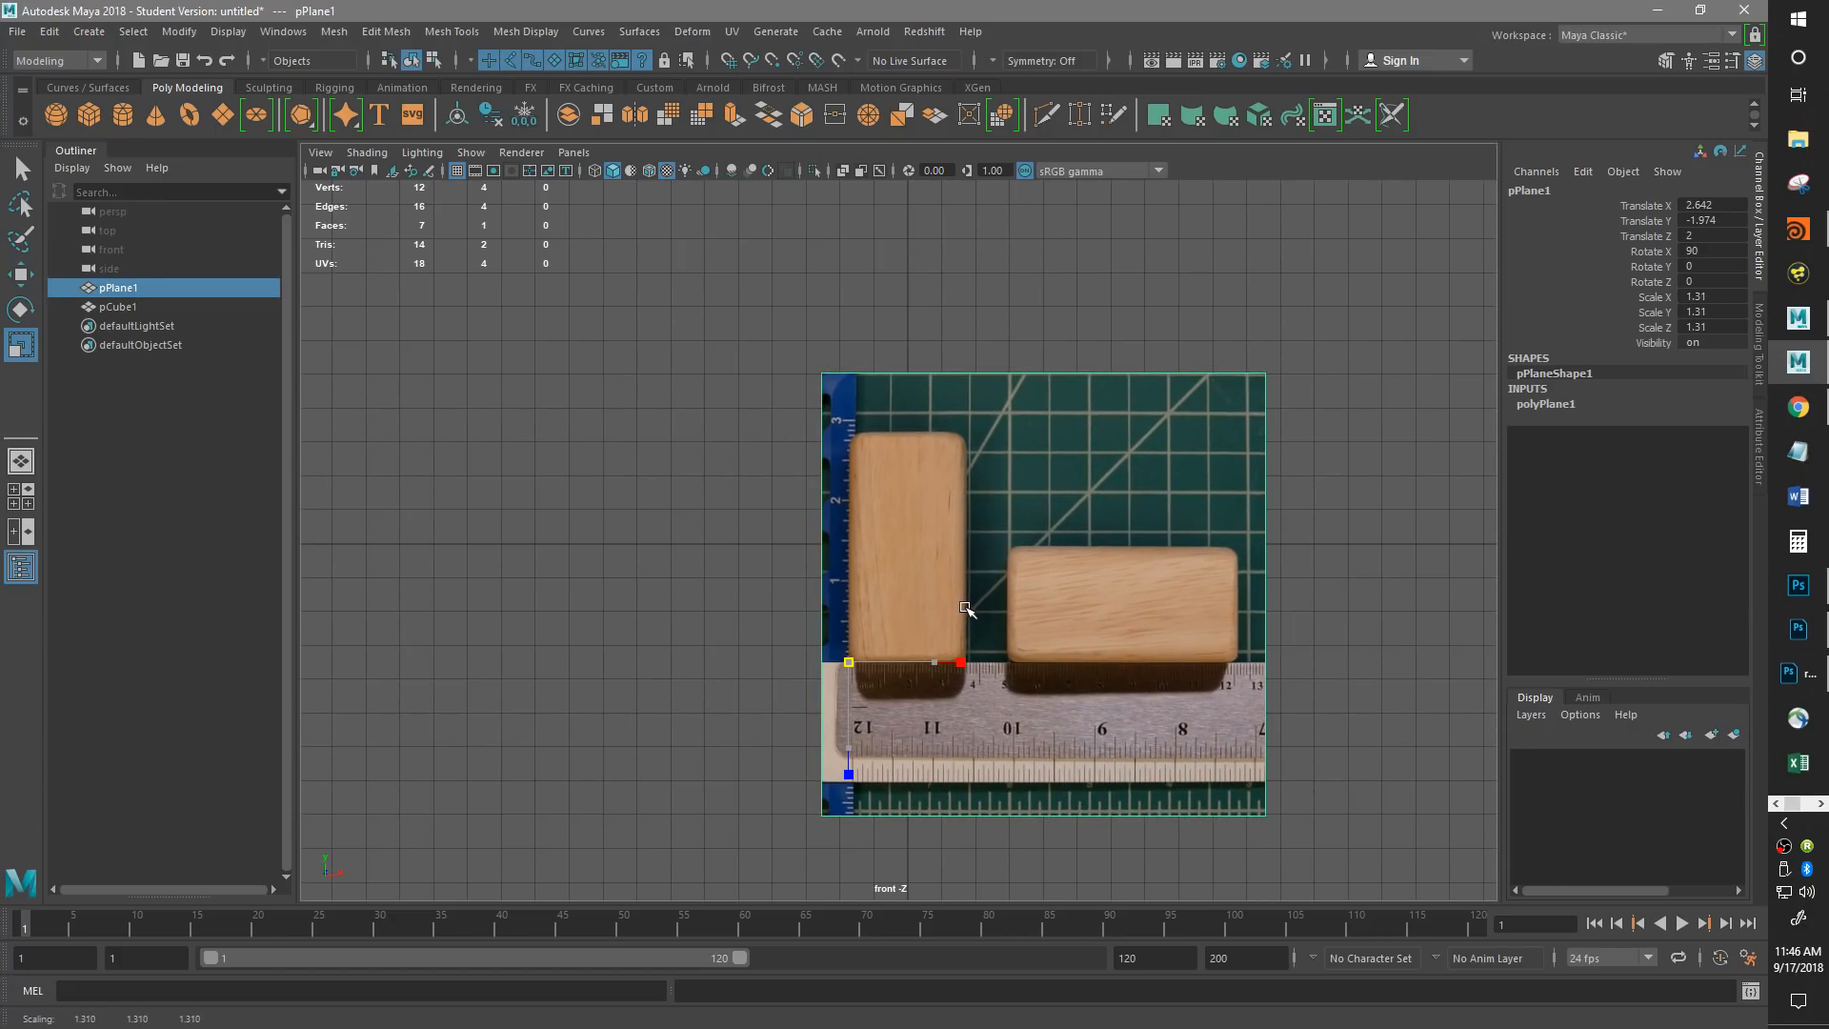
pyautogui.scroll(3, 963, 614)
pyautogui.press('4')
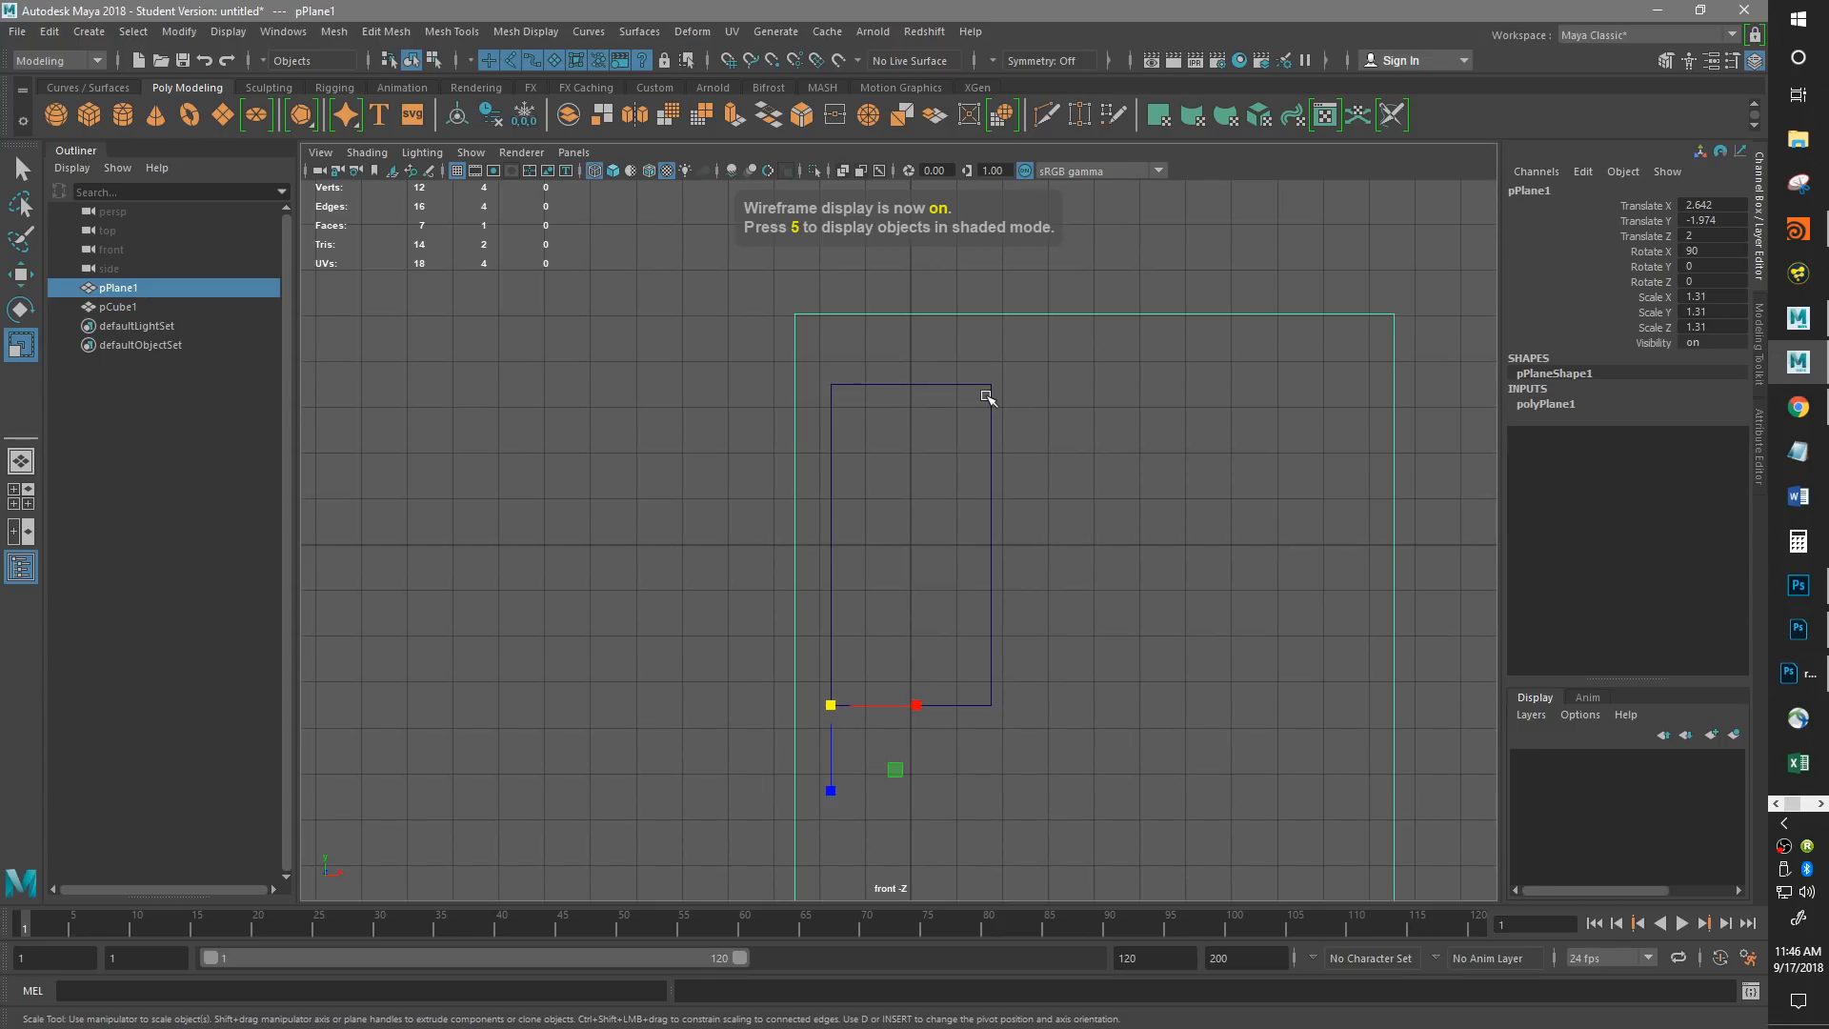
pyautogui.press('6')
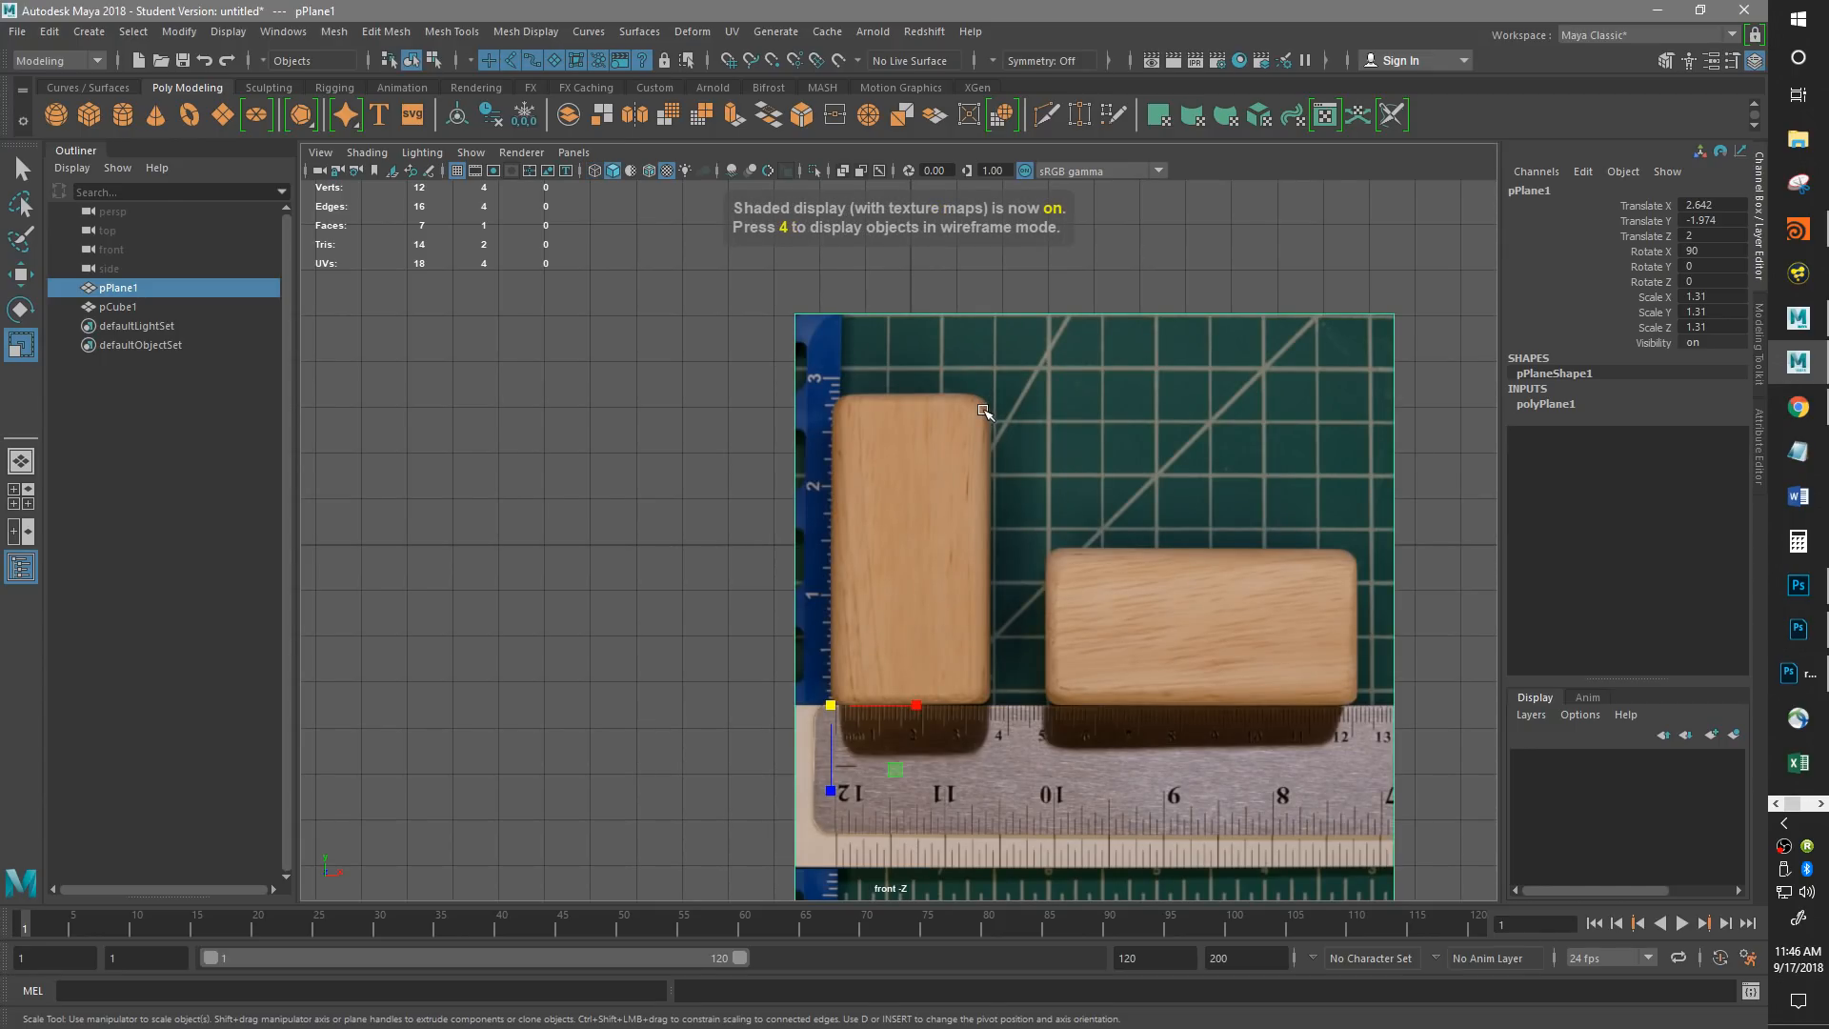
pyautogui.press('4')
pyautogui.press('6')
pyautogui.press('4')
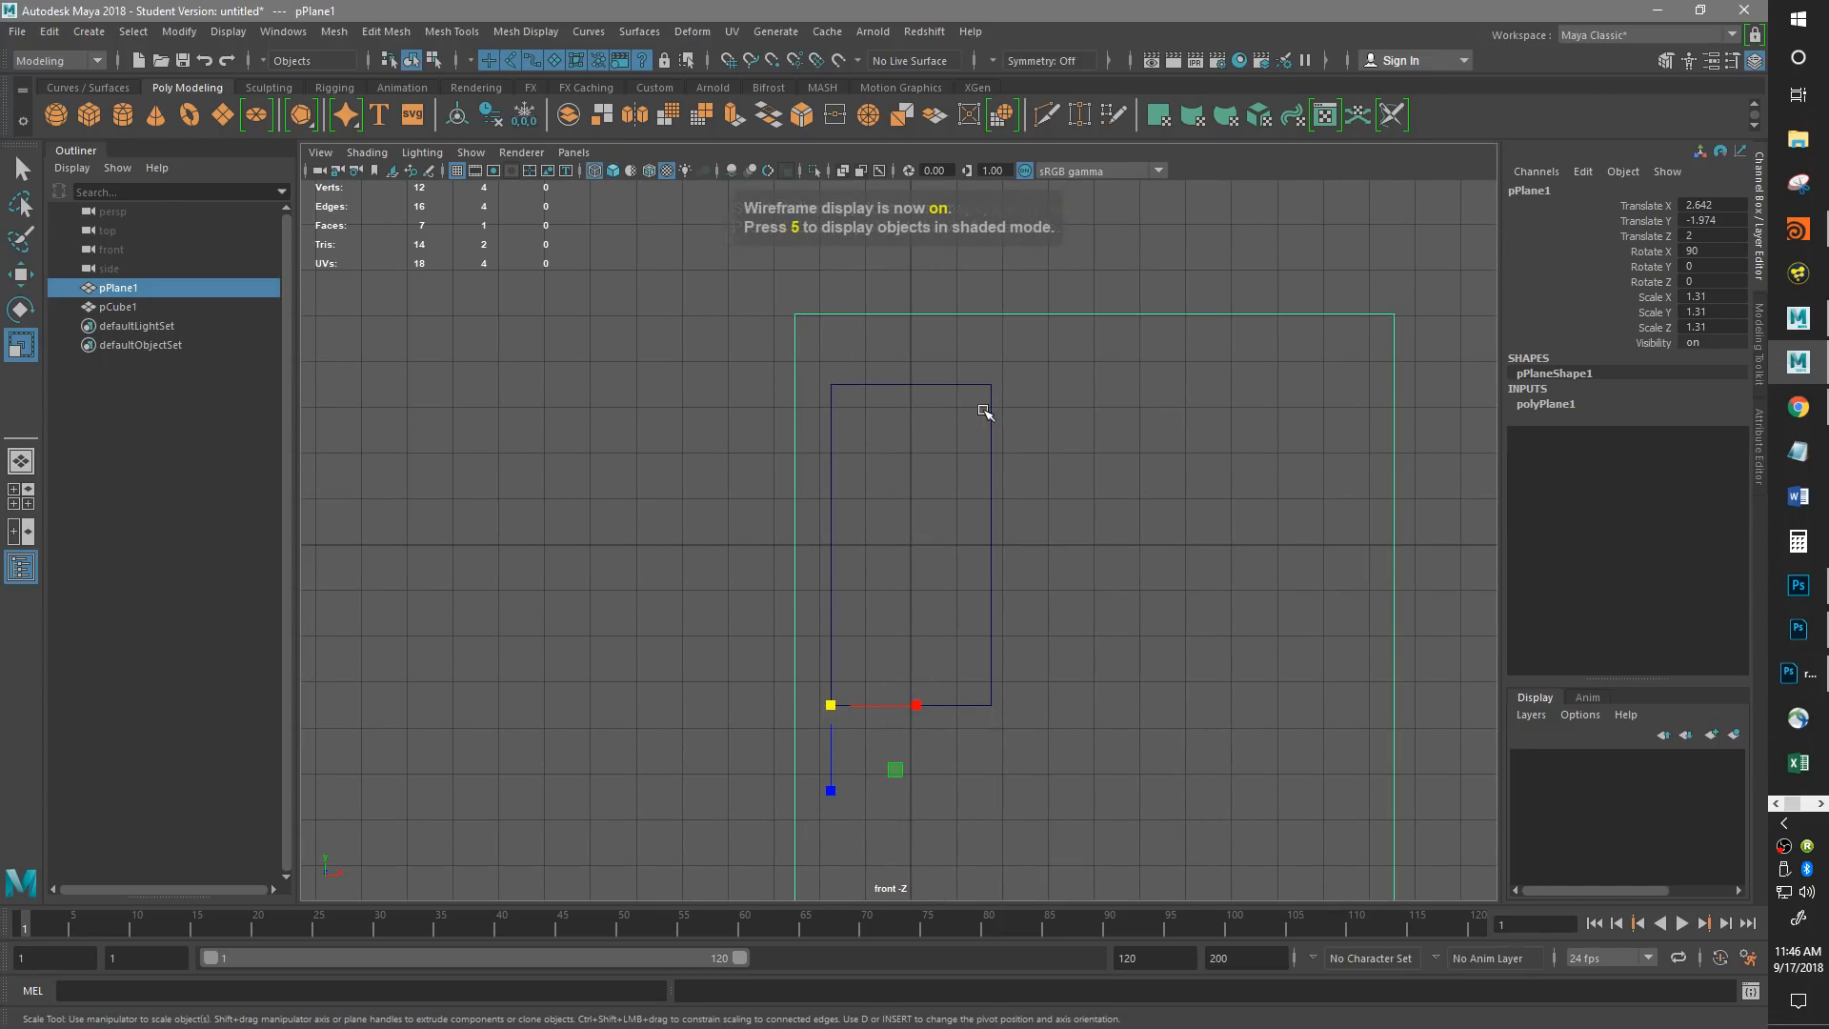
# With the plane shifted sideways to Translate X 3.974, scale it uniformly to about 1.364 to match the block's height to the cube.
pyautogui.press('r')
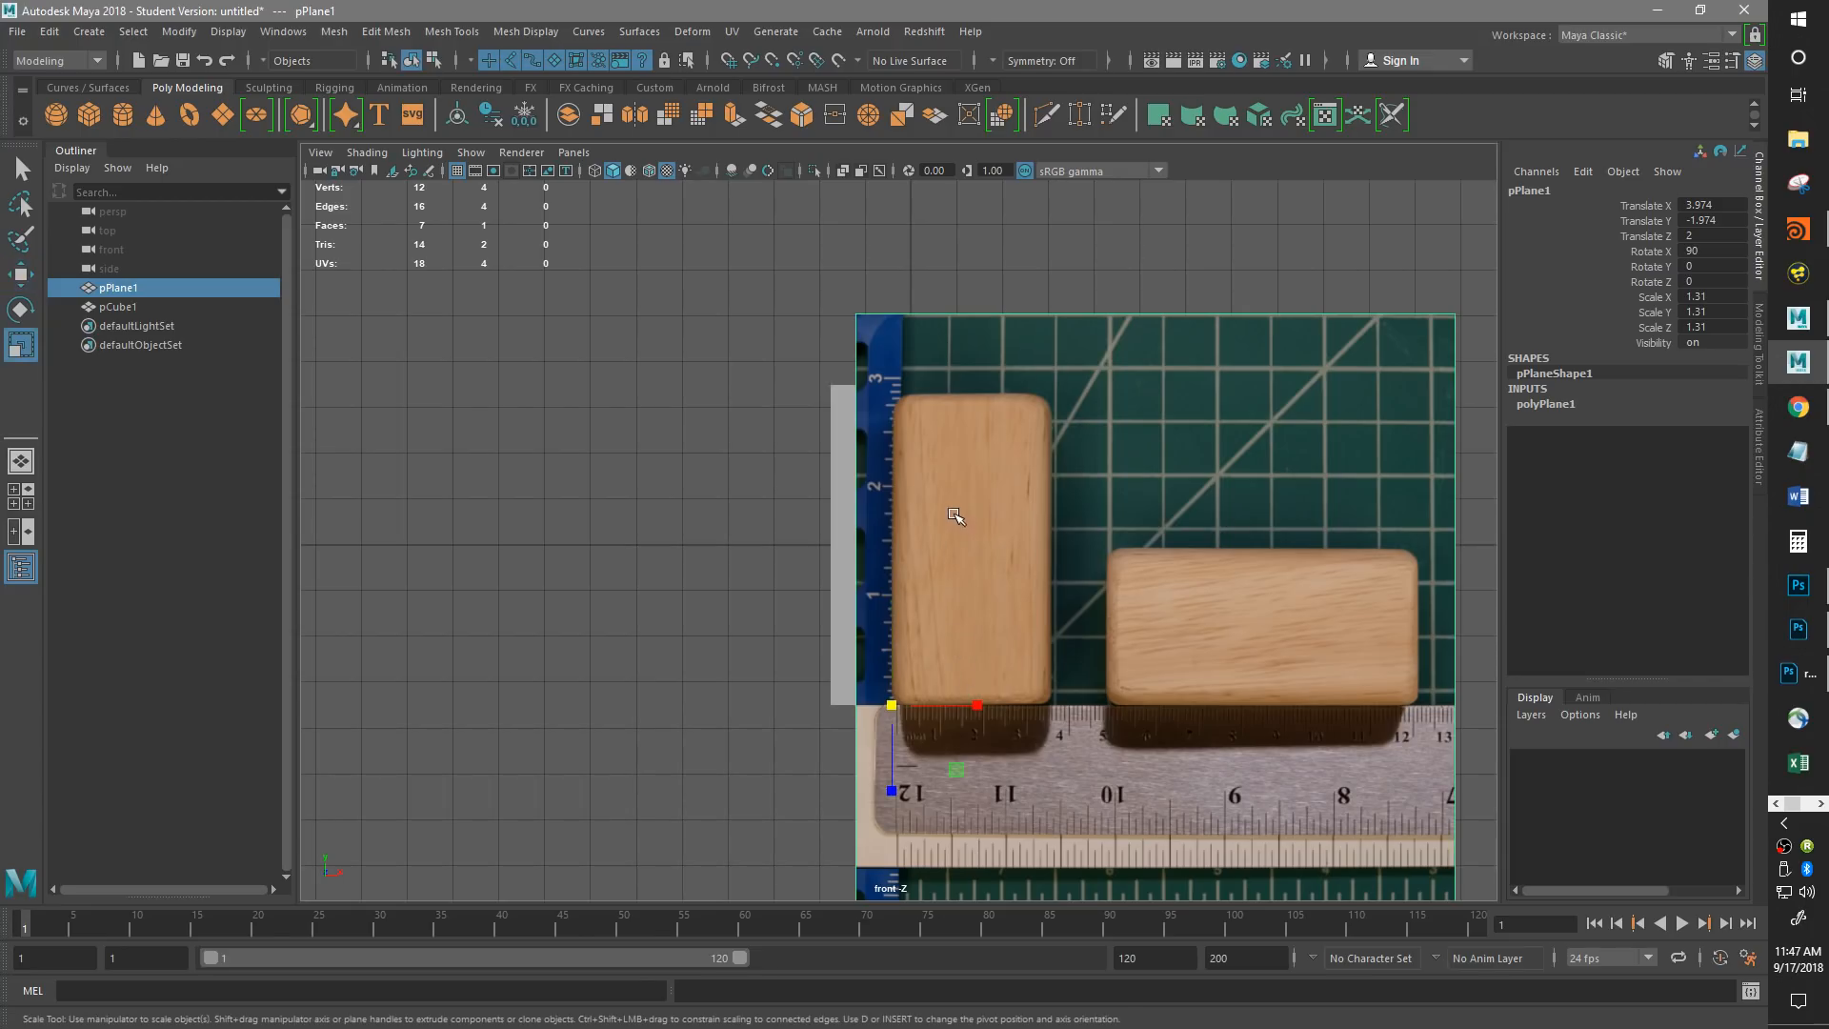
pyautogui.moveTo(892, 706)
pyautogui.mouseDown()
pyautogui.moveTo(921, 688)
pyautogui.moveTo(846, 726)
pyautogui.moveTo(866, 714)
pyautogui.mouseUp()
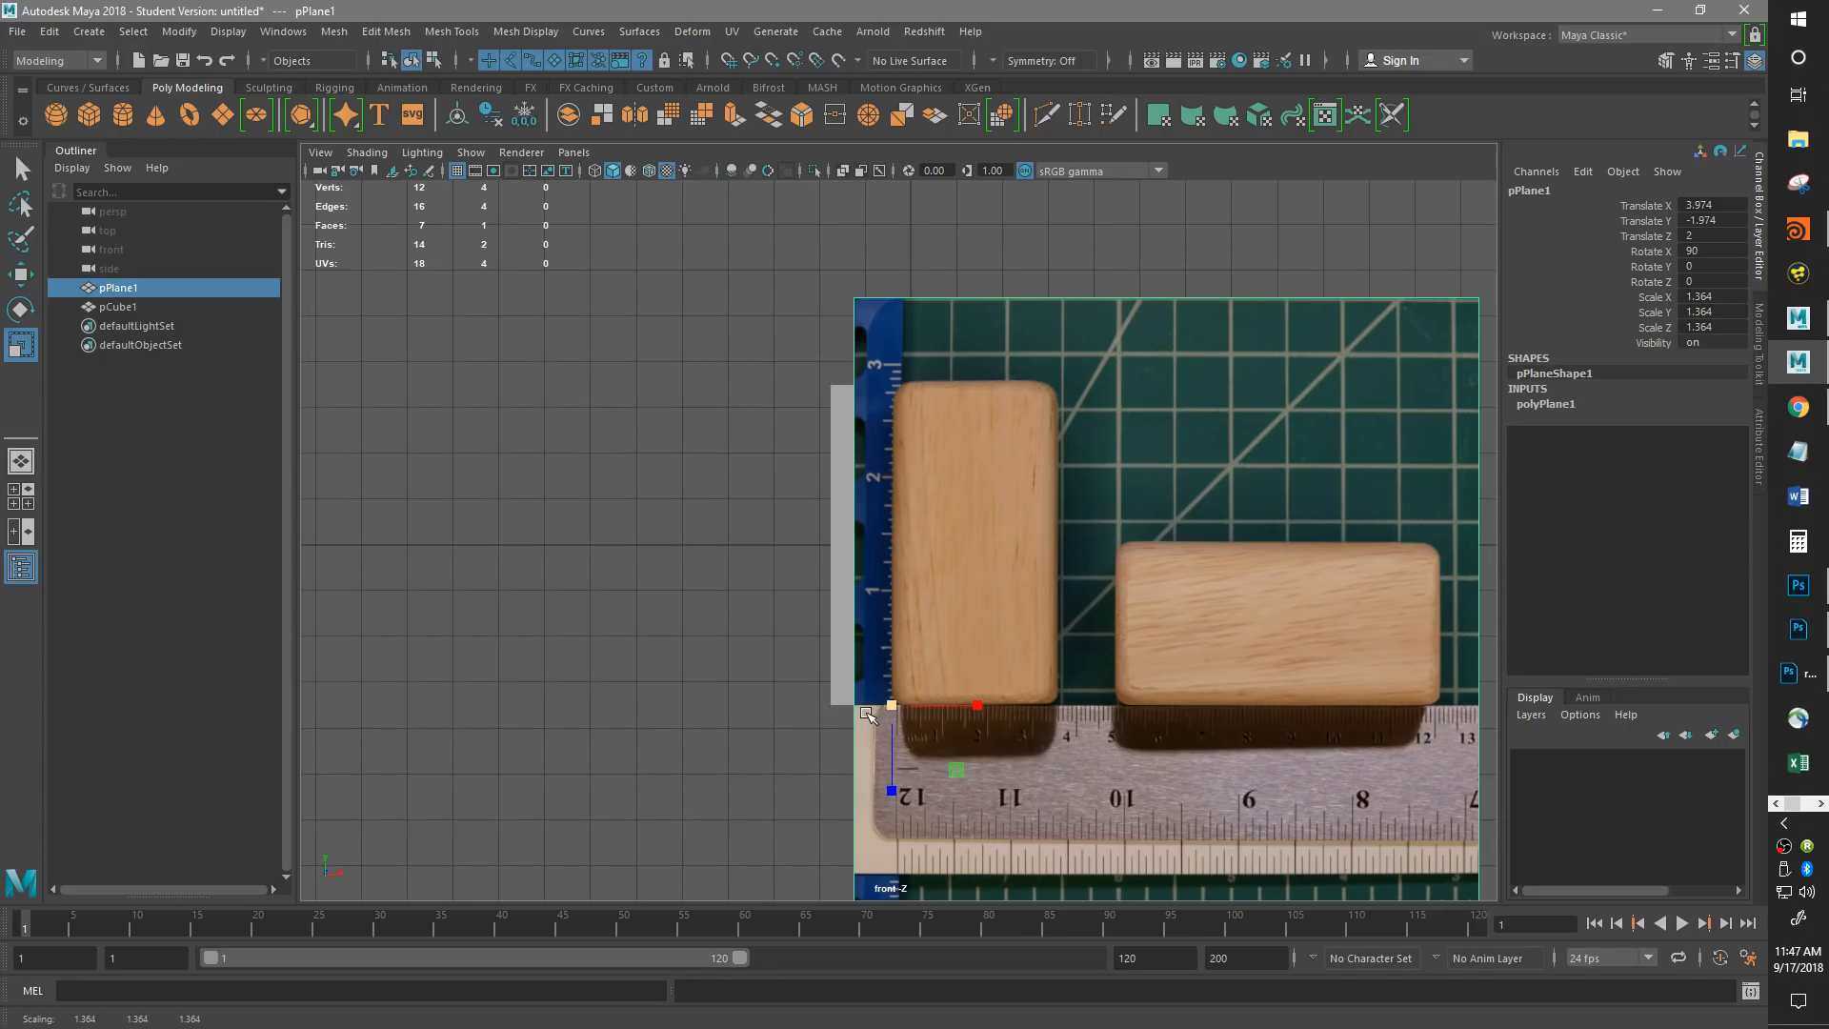
pyautogui.press('w')
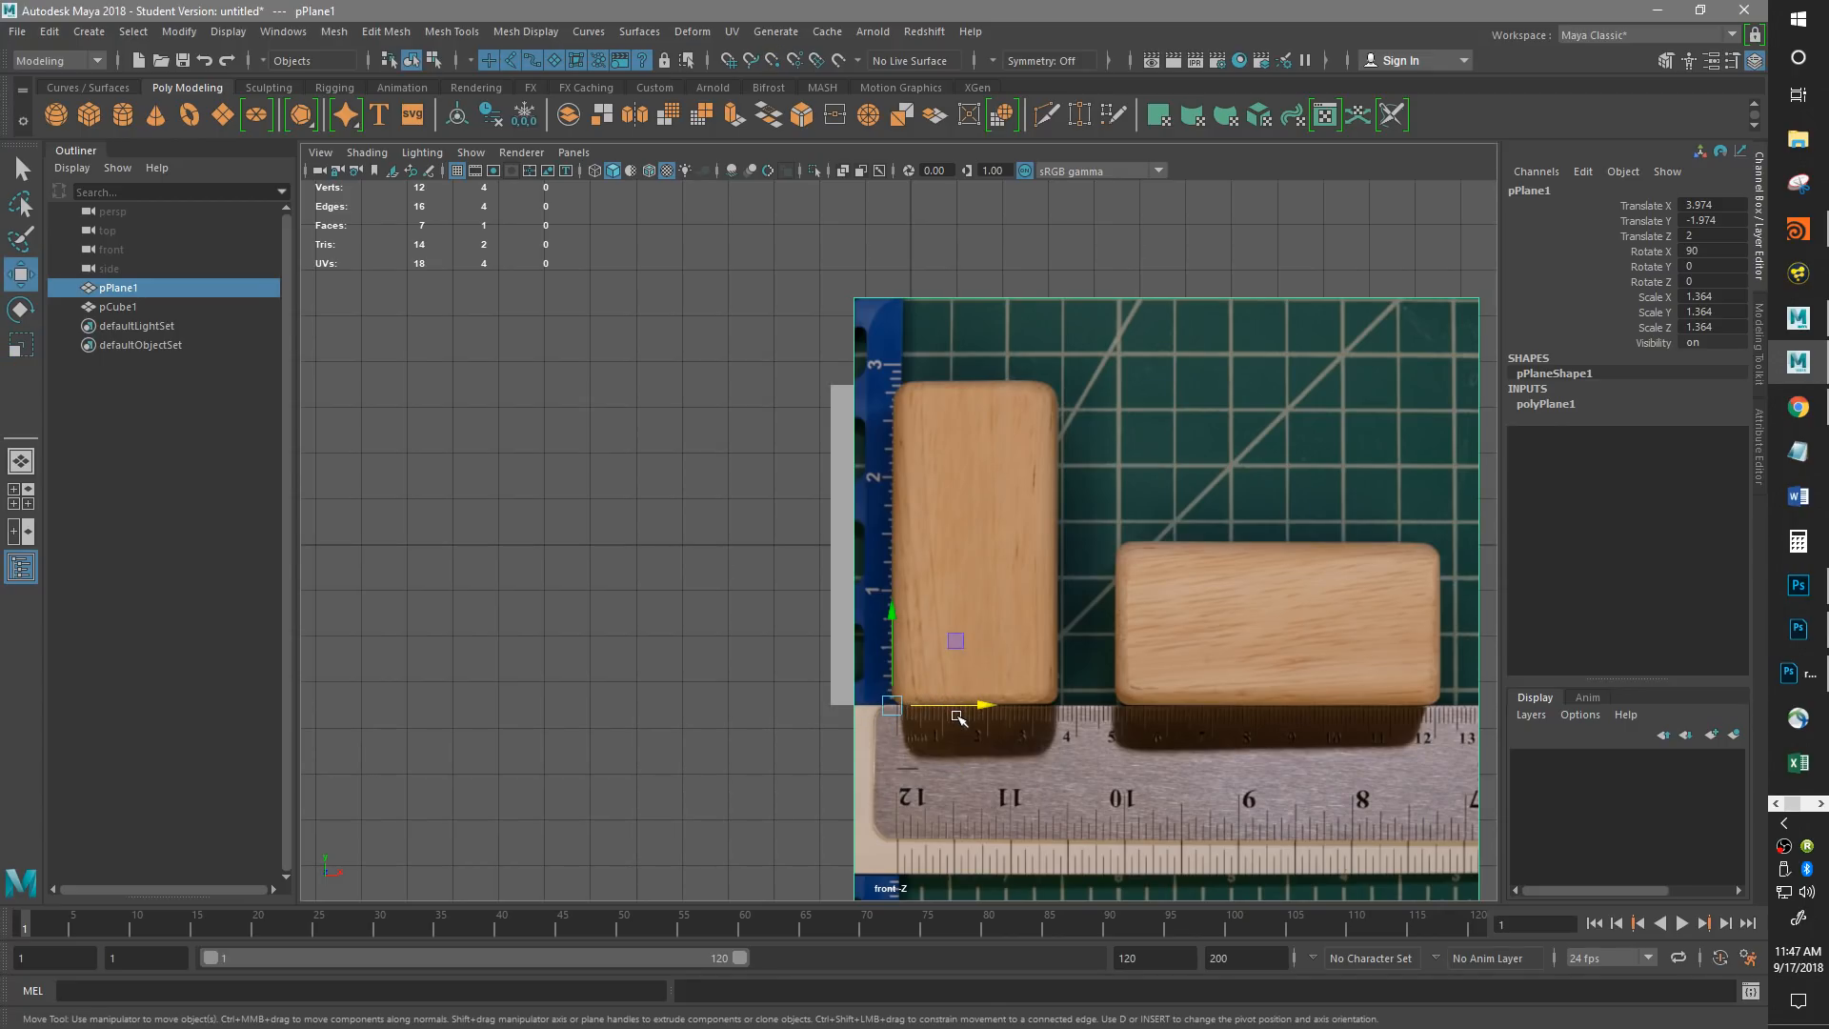
# Move the reference plane sideways to Translate X 2.642 to align the upright block with the cube, and switch to the perspective view.
pyautogui.moveTo(985, 712); pyautogui.dragTo(924, 714)
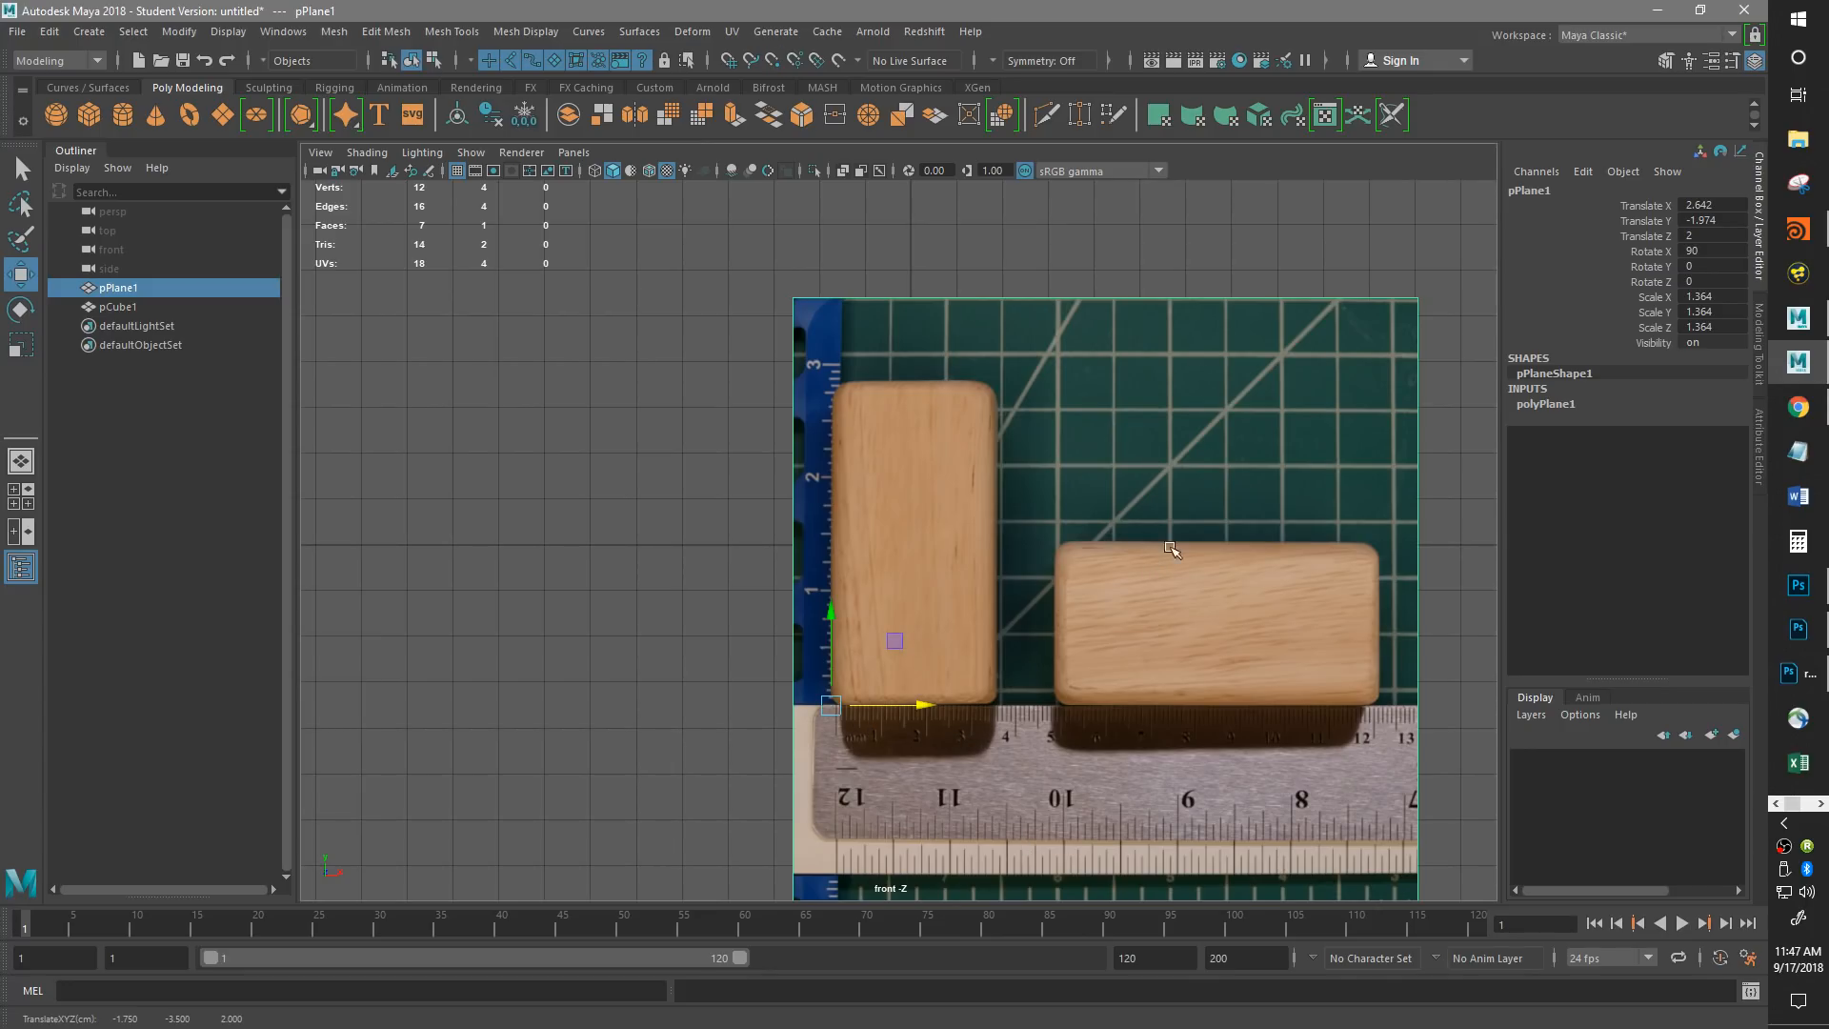
pyautogui.press('space')
pyautogui.moveTo(1045, 523); pyautogui.dragTo(1051, 471)
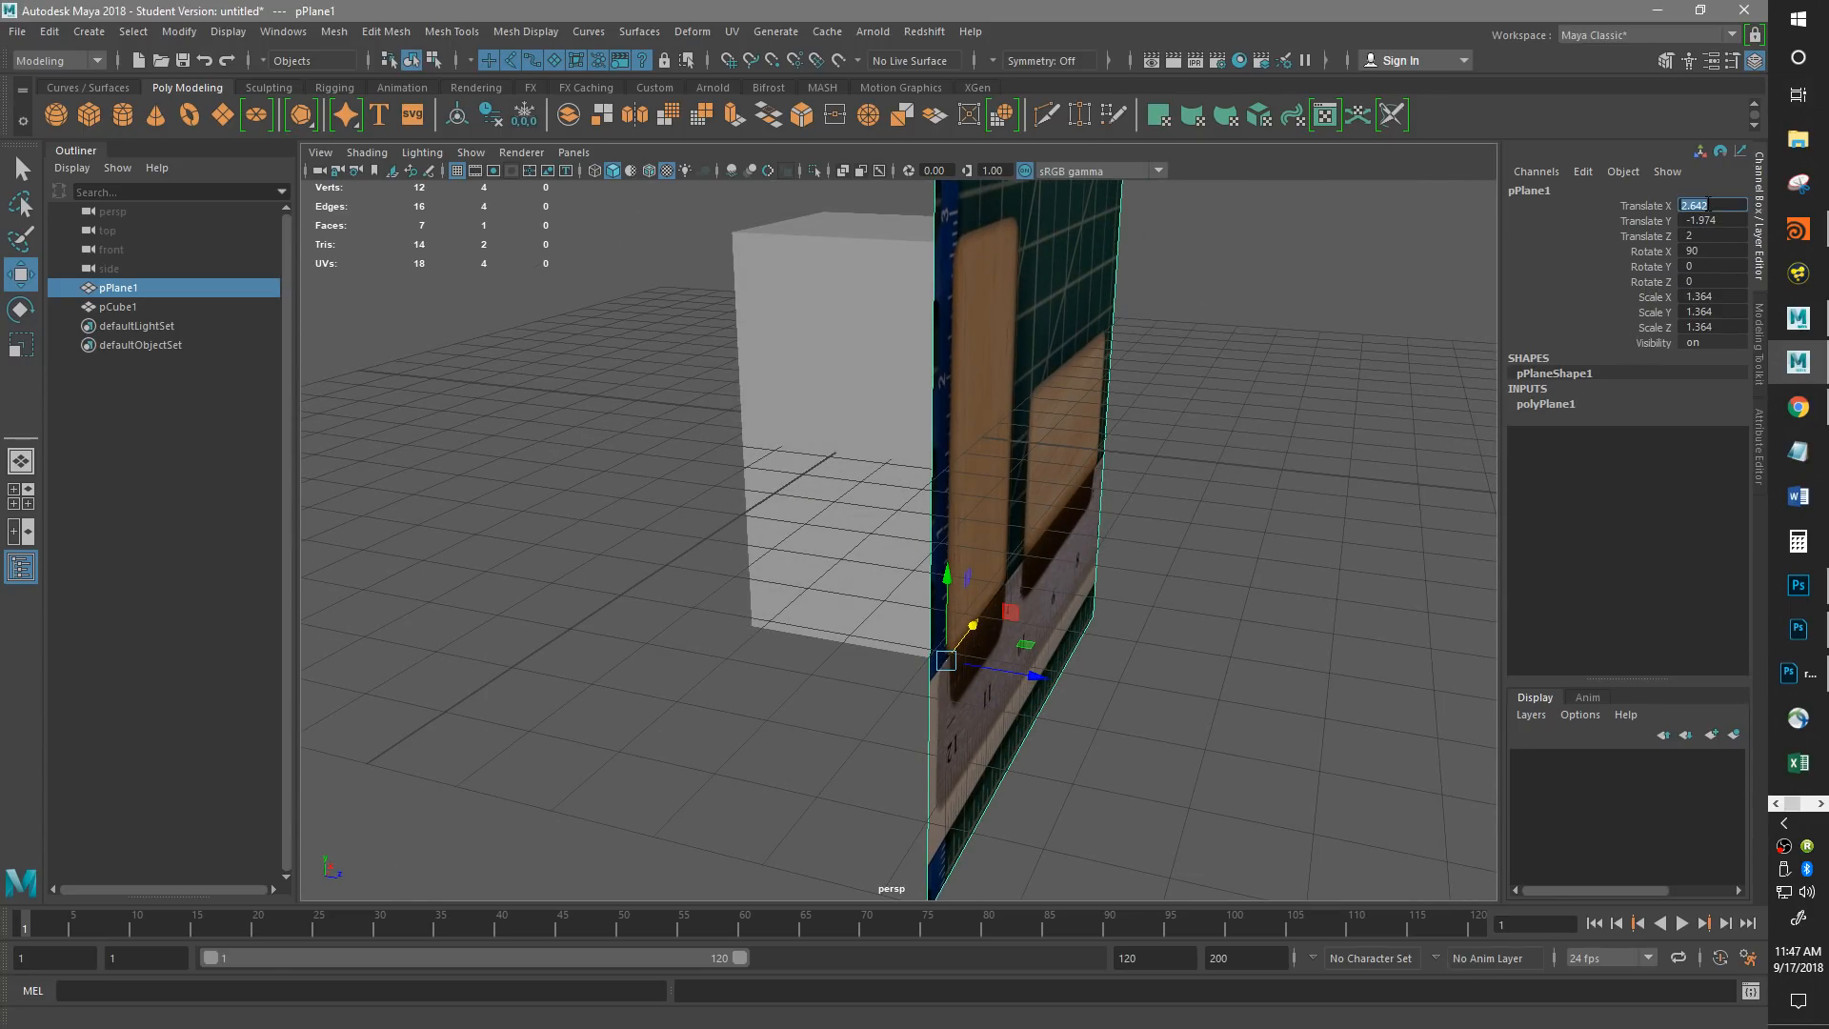
# Try a Translate X of 0 on the reference plane, undo it, and set the plane's Translate Z to 0.
pyautogui.press('Return')
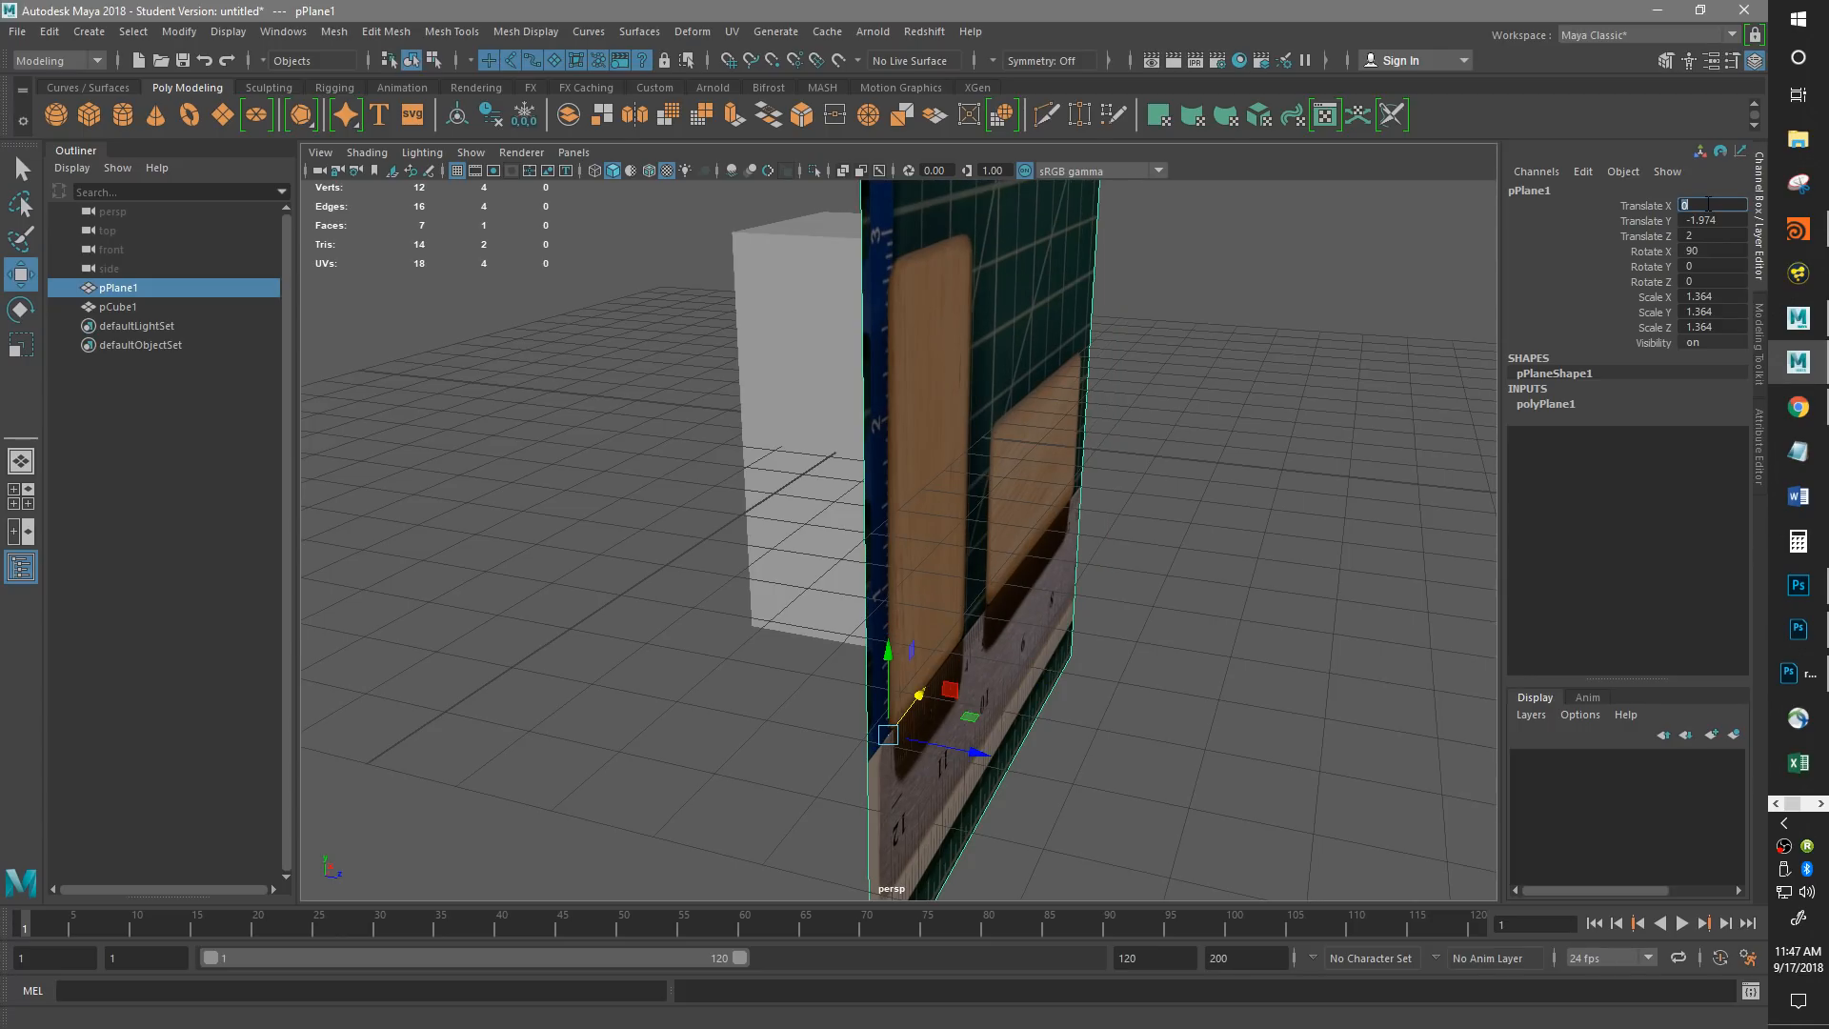
pyautogui.hotkey('ctrl', 'z')
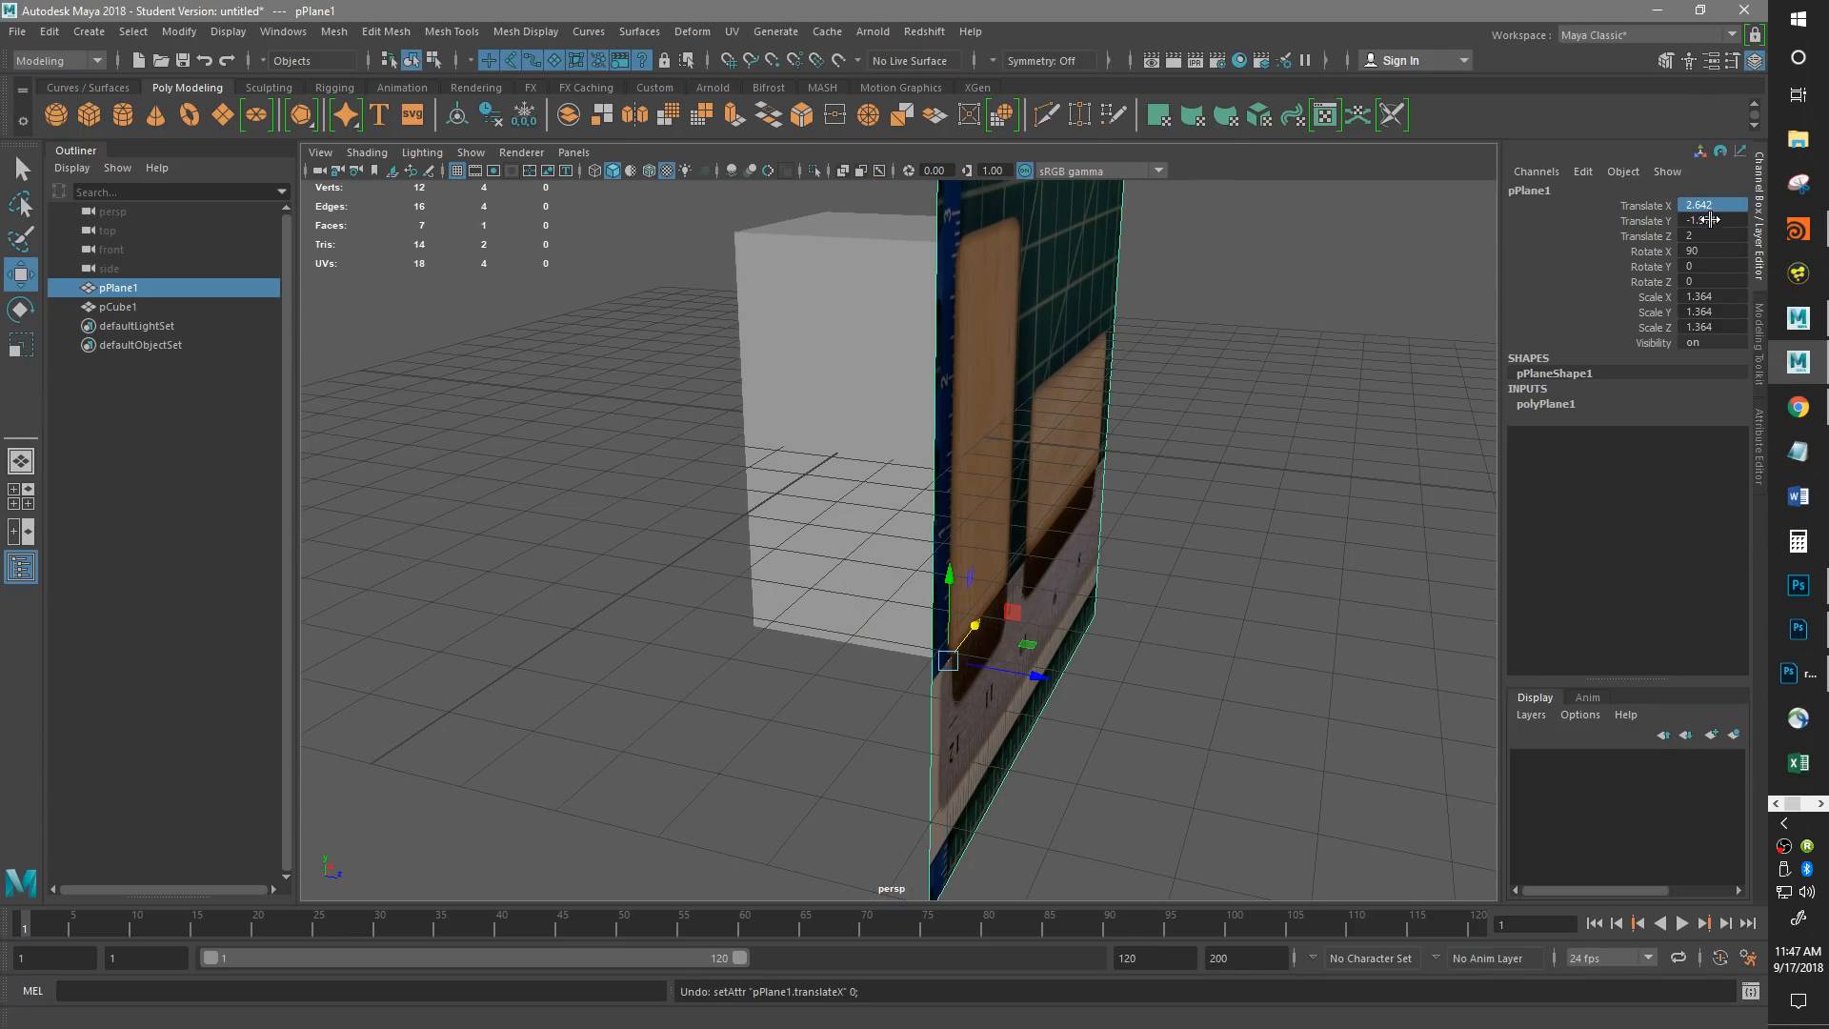
pyautogui.doubleClick(1705, 235)
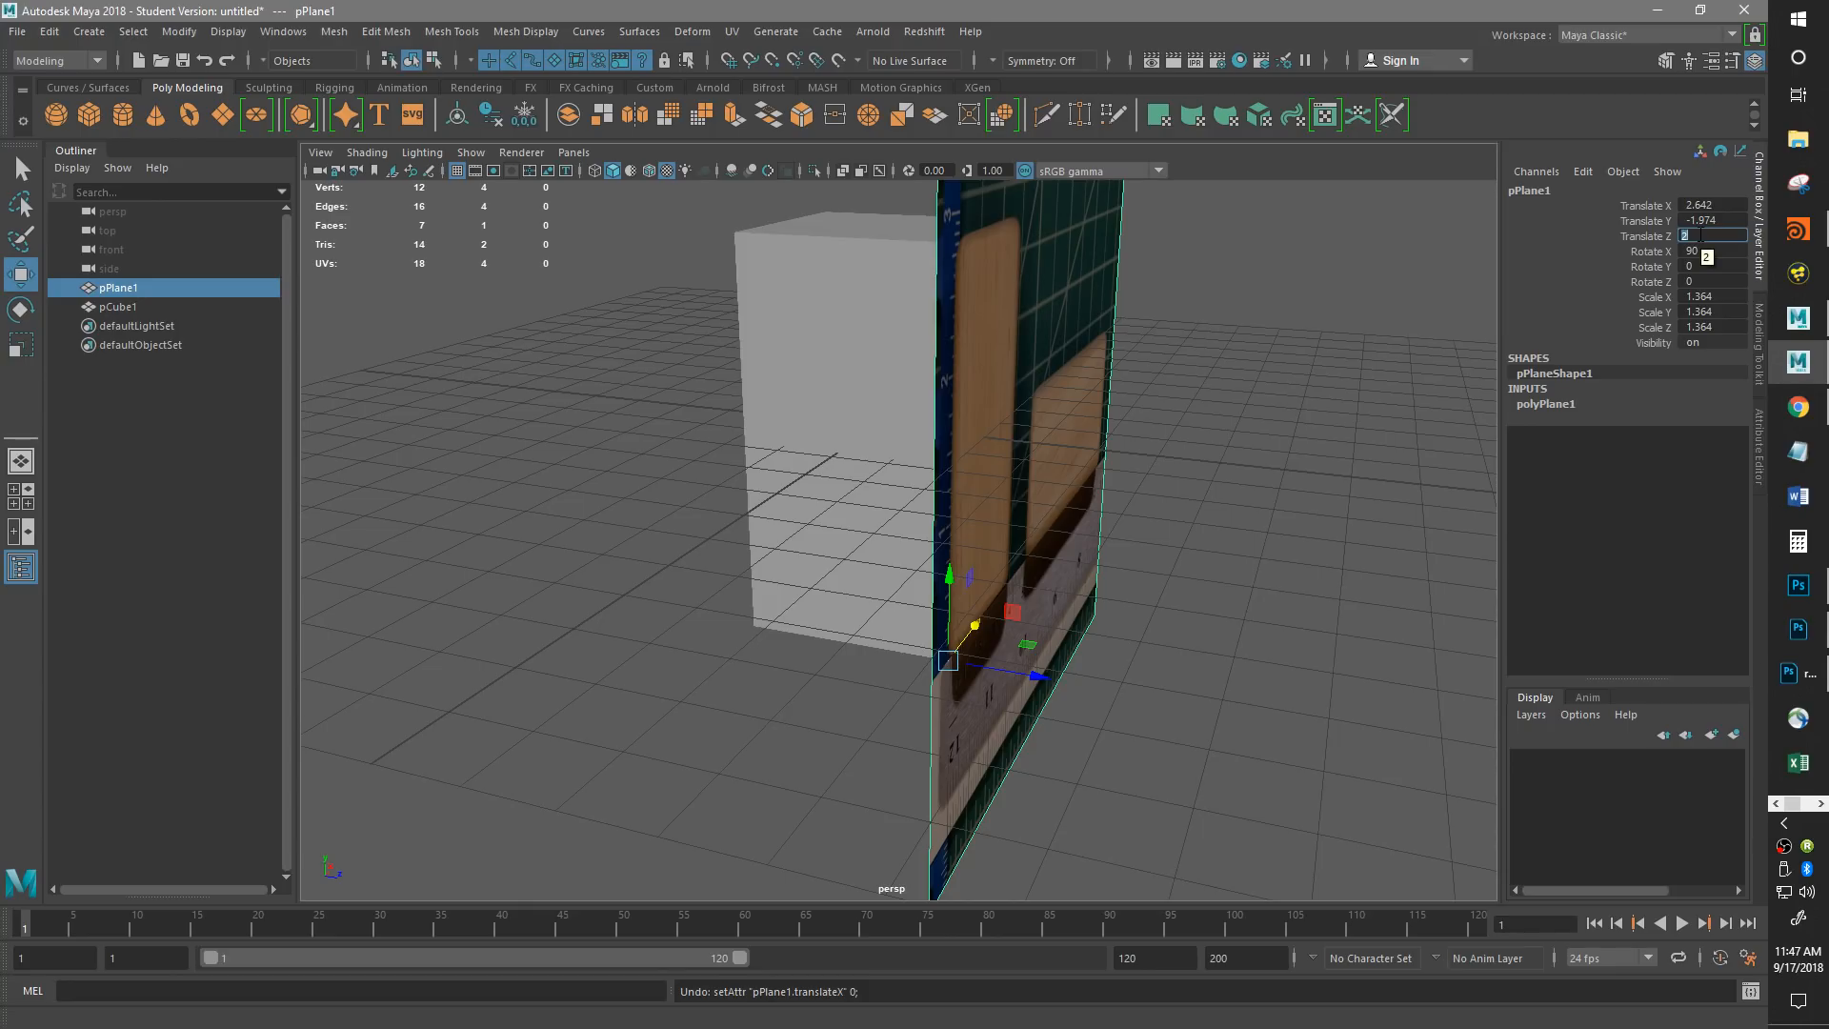
pyautogui.press('Return')
# Nudge the reference plane sideways to Translate X 2.57 to refine its alignment with the cube.
pyautogui.moveTo(1086, 534)
pyautogui.keyDown('alt'); pyautogui.mouseDown()
pyautogui.moveTo(968, 506)
pyautogui.moveTo(988, 521)
pyautogui.moveTo(1086, 461)
pyautogui.moveTo(1048, 404)
pyautogui.moveTo(980, 441)
pyautogui.moveTo(1029, 515)
pyautogui.moveTo(1172, 543)
pyautogui.moveTo(1184, 505)
pyautogui.moveTo(1120, 534)
pyautogui.mouseUp(); pyautogui.keyUp('alt')
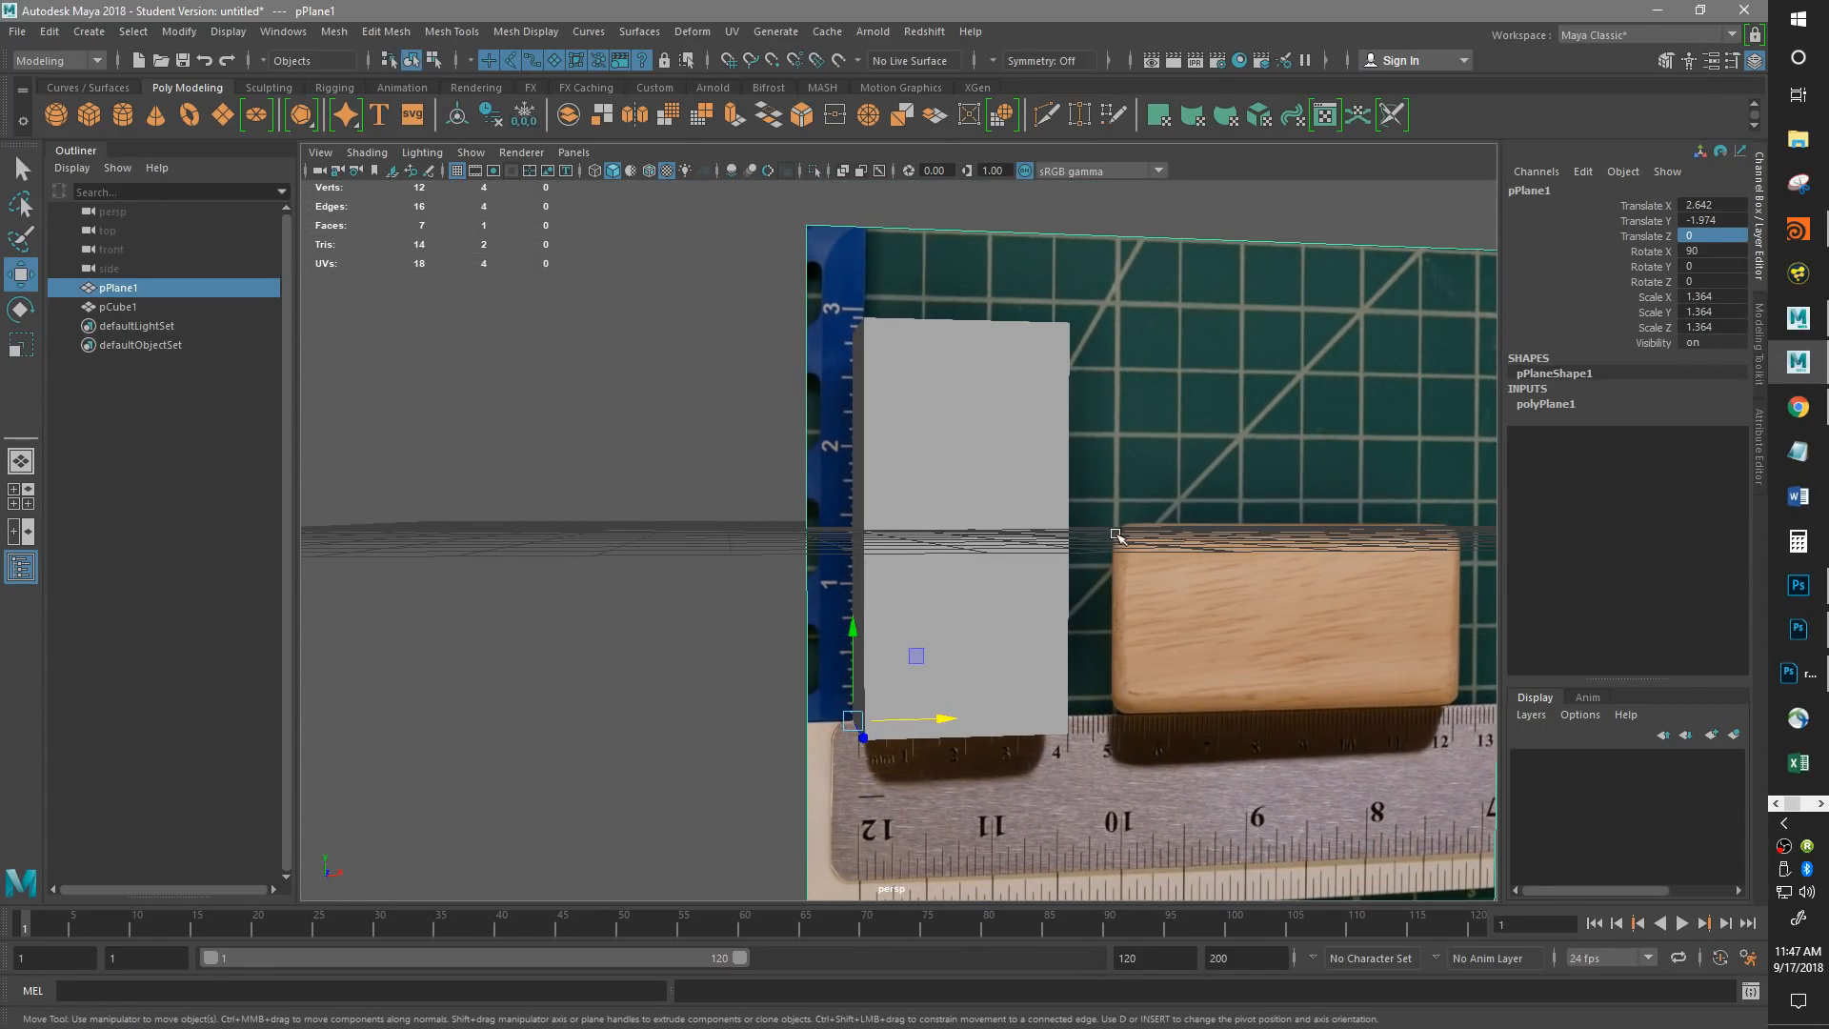
pyautogui.moveTo(946, 718); pyautogui.dragTo(941, 720)
# Examine the cube against the upright block on the reference plane from the front, above, below and the sides.
pyautogui.keyDown('alt'); pyautogui.moveTo(1195, 610); pyautogui.dragTo(1155, 530); pyautogui.keyUp('alt')
pyautogui.keyDown('alt'); pyautogui.moveTo(1162, 530); pyautogui.dragTo(1263, 522, button='right'); pyautogui.keyUp('alt')
pyautogui.keyDown('alt'); pyautogui.moveTo(1219, 455); pyautogui.dragTo(1164, 566); pyautogui.keyUp('alt')
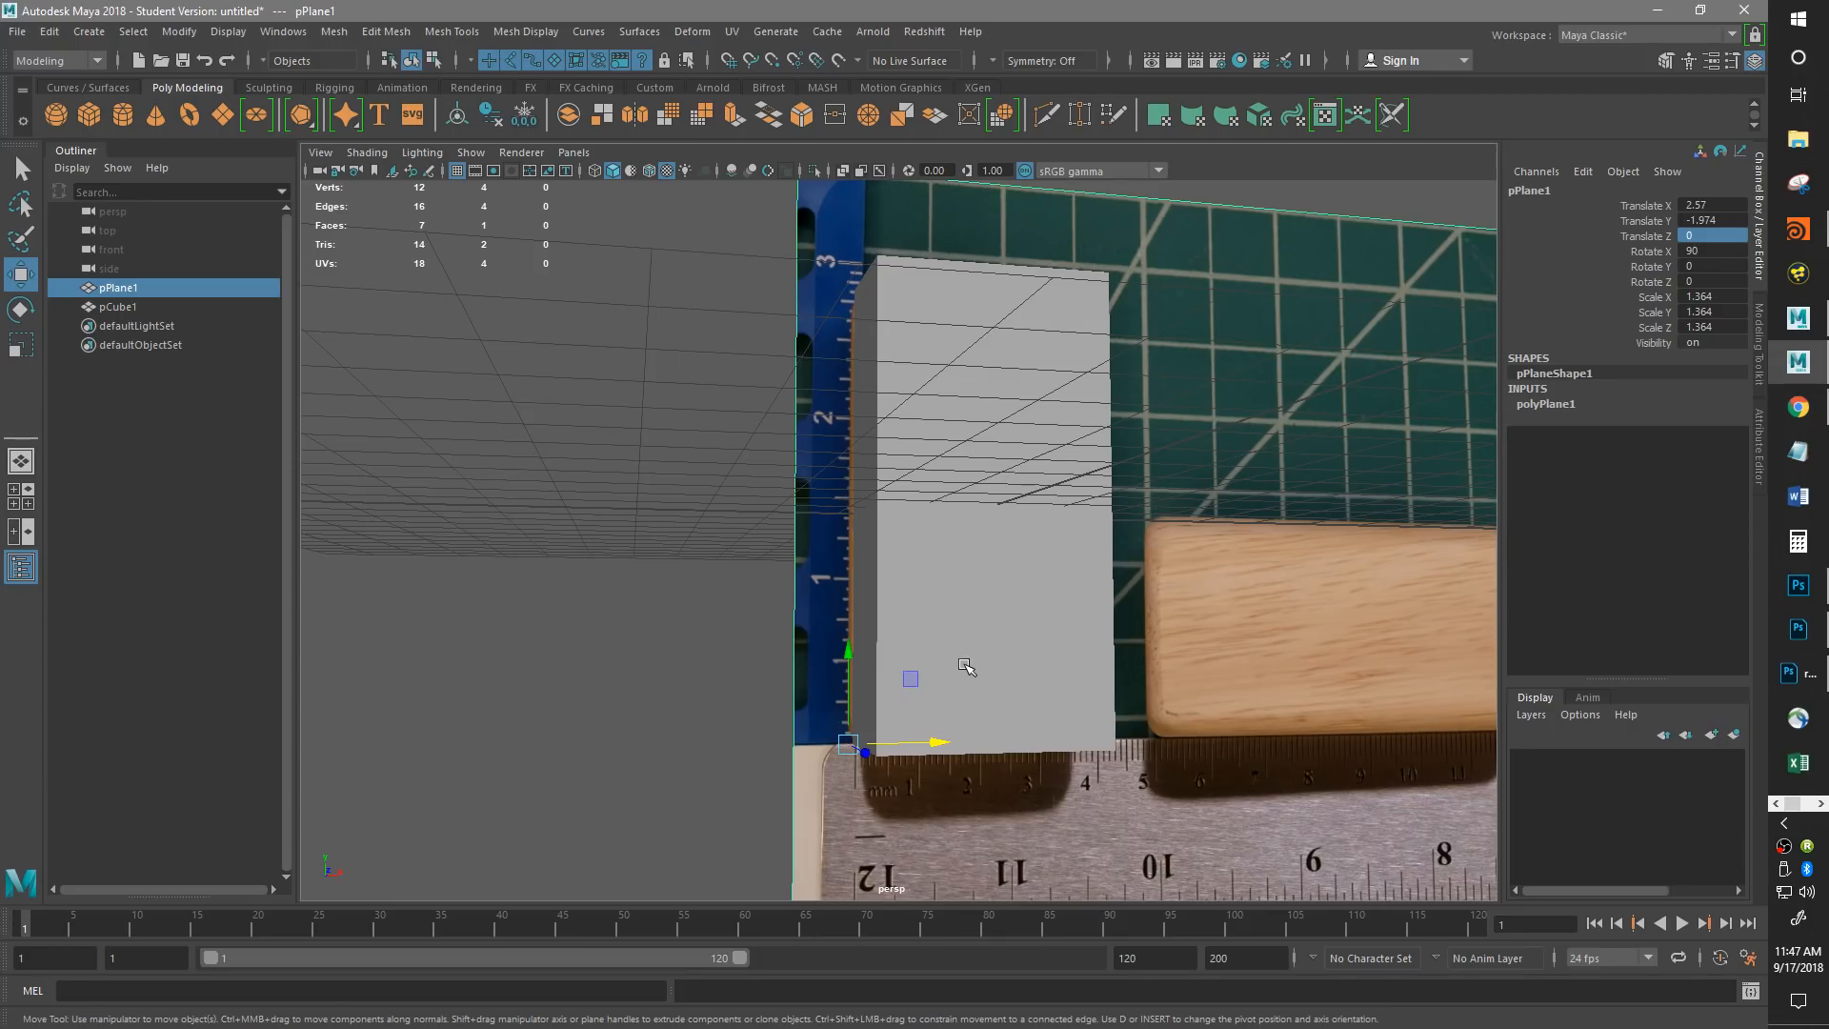
pyautogui.keyDown('alt'); pyautogui.moveTo(1191, 657); pyautogui.dragTo(907, 536); pyautogui.keyUp('alt')
pyautogui.keyDown('alt'); pyautogui.moveTo(1025, 679); pyautogui.dragTo(1013, 637); pyautogui.keyUp('alt')
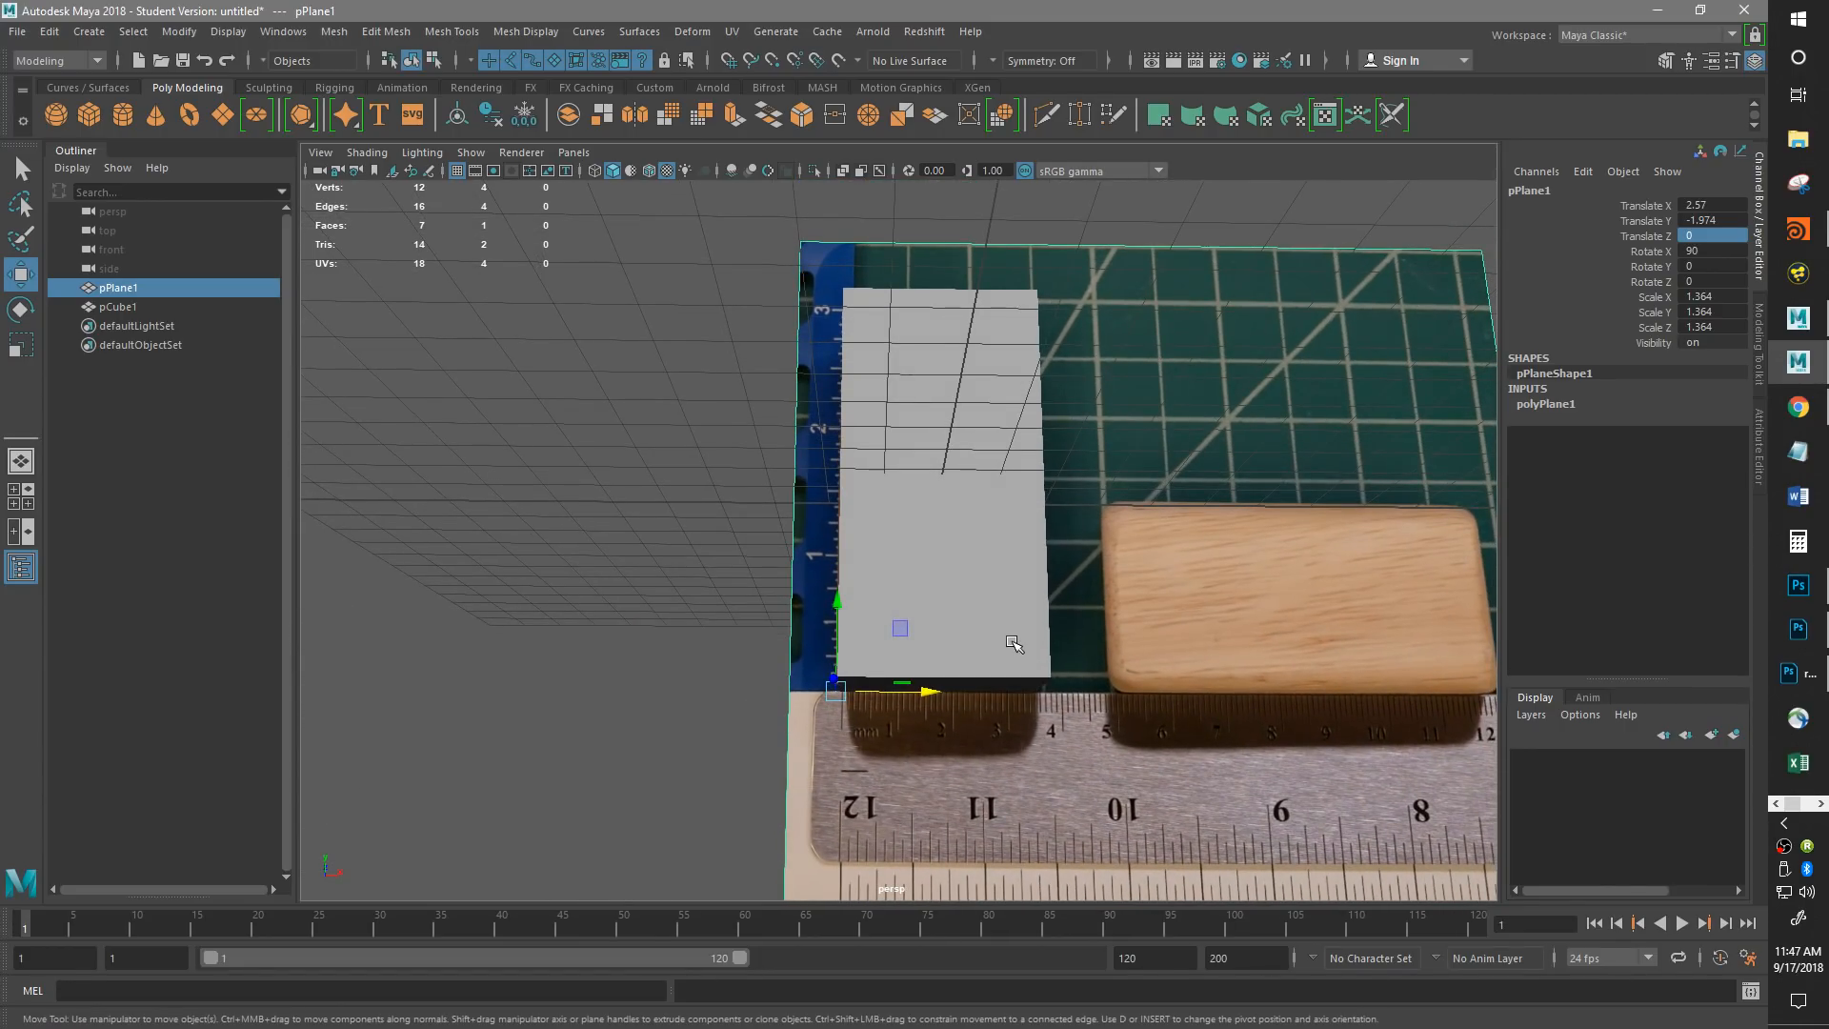
pyautogui.keyDown('alt'); pyautogui.moveTo(1092, 515); pyautogui.dragTo(965, 579); pyautogui.keyUp('alt')
pyautogui.keyDown('alt'); pyautogui.moveTo(1105, 585); pyautogui.dragTo(1089, 695); pyautogui.keyUp('alt')
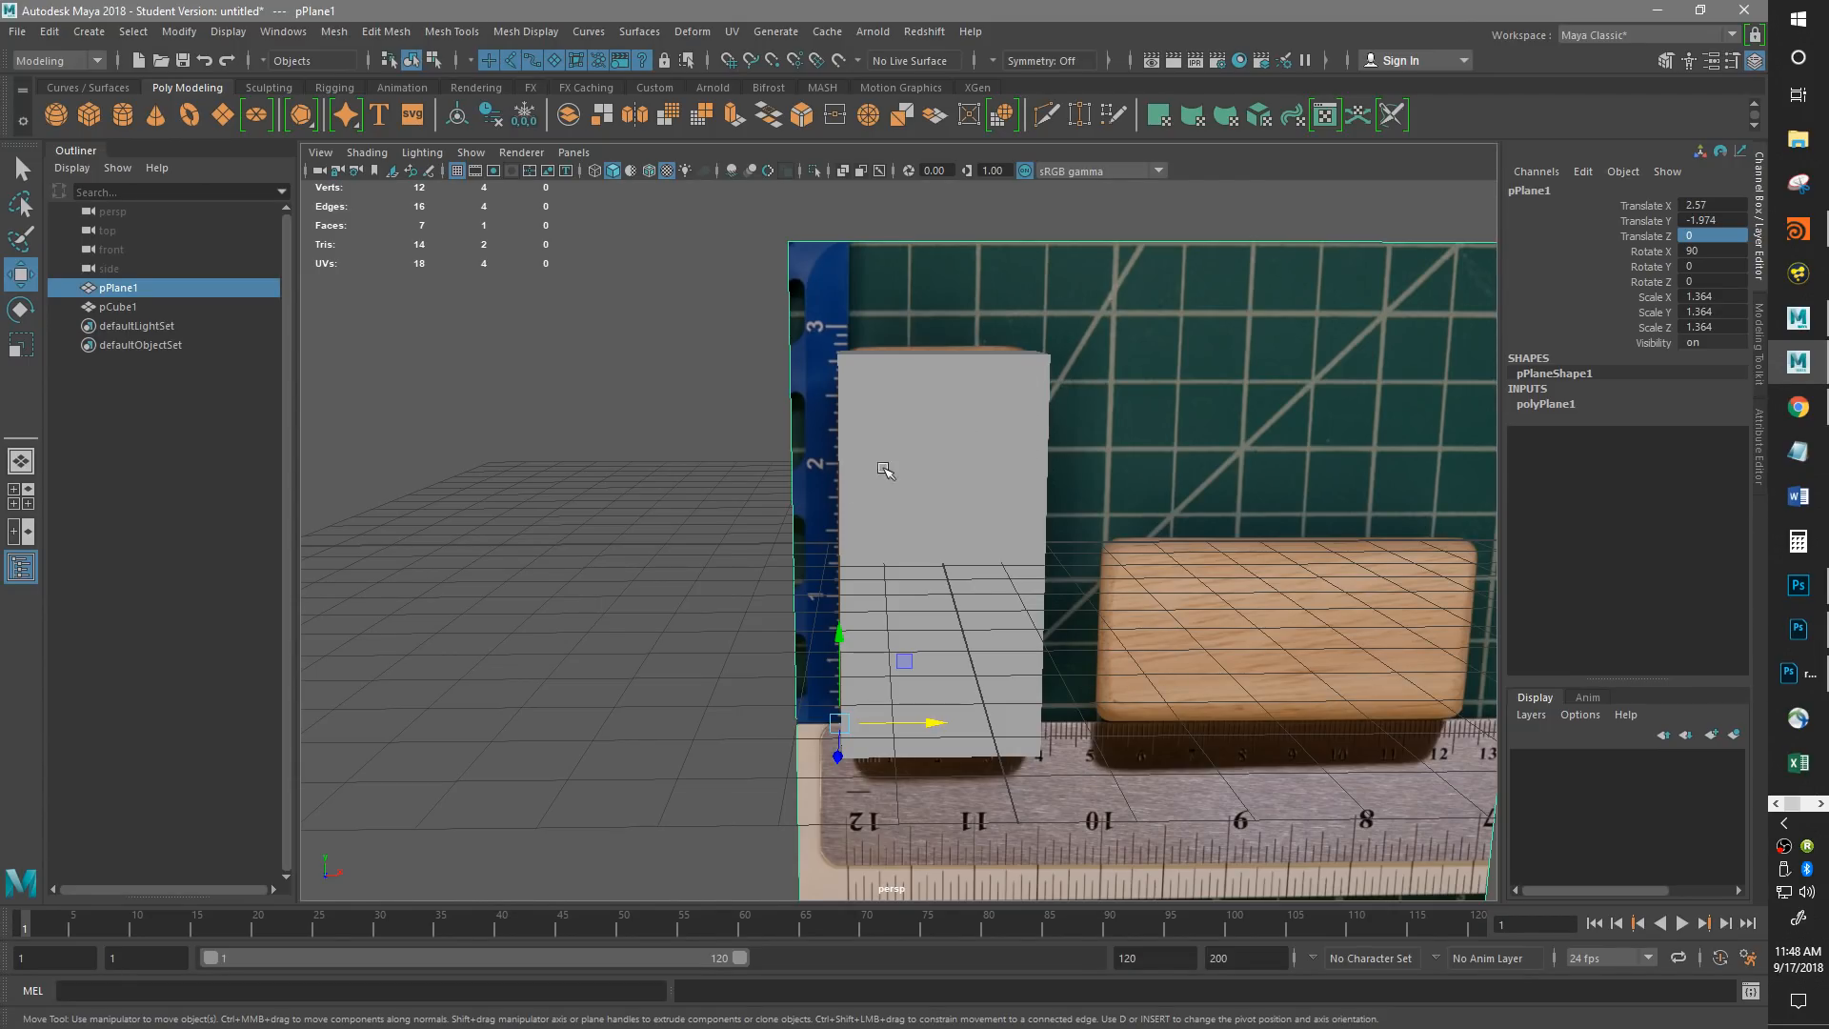
pyautogui.keyDown('alt'); pyautogui.moveTo(1102, 470); pyautogui.dragTo(1008, 444); pyautogui.keyUp('alt')
pyautogui.keyDown('alt'); pyautogui.moveTo(902, 412); pyautogui.dragTo(873, 445); pyautogui.keyUp('alt')
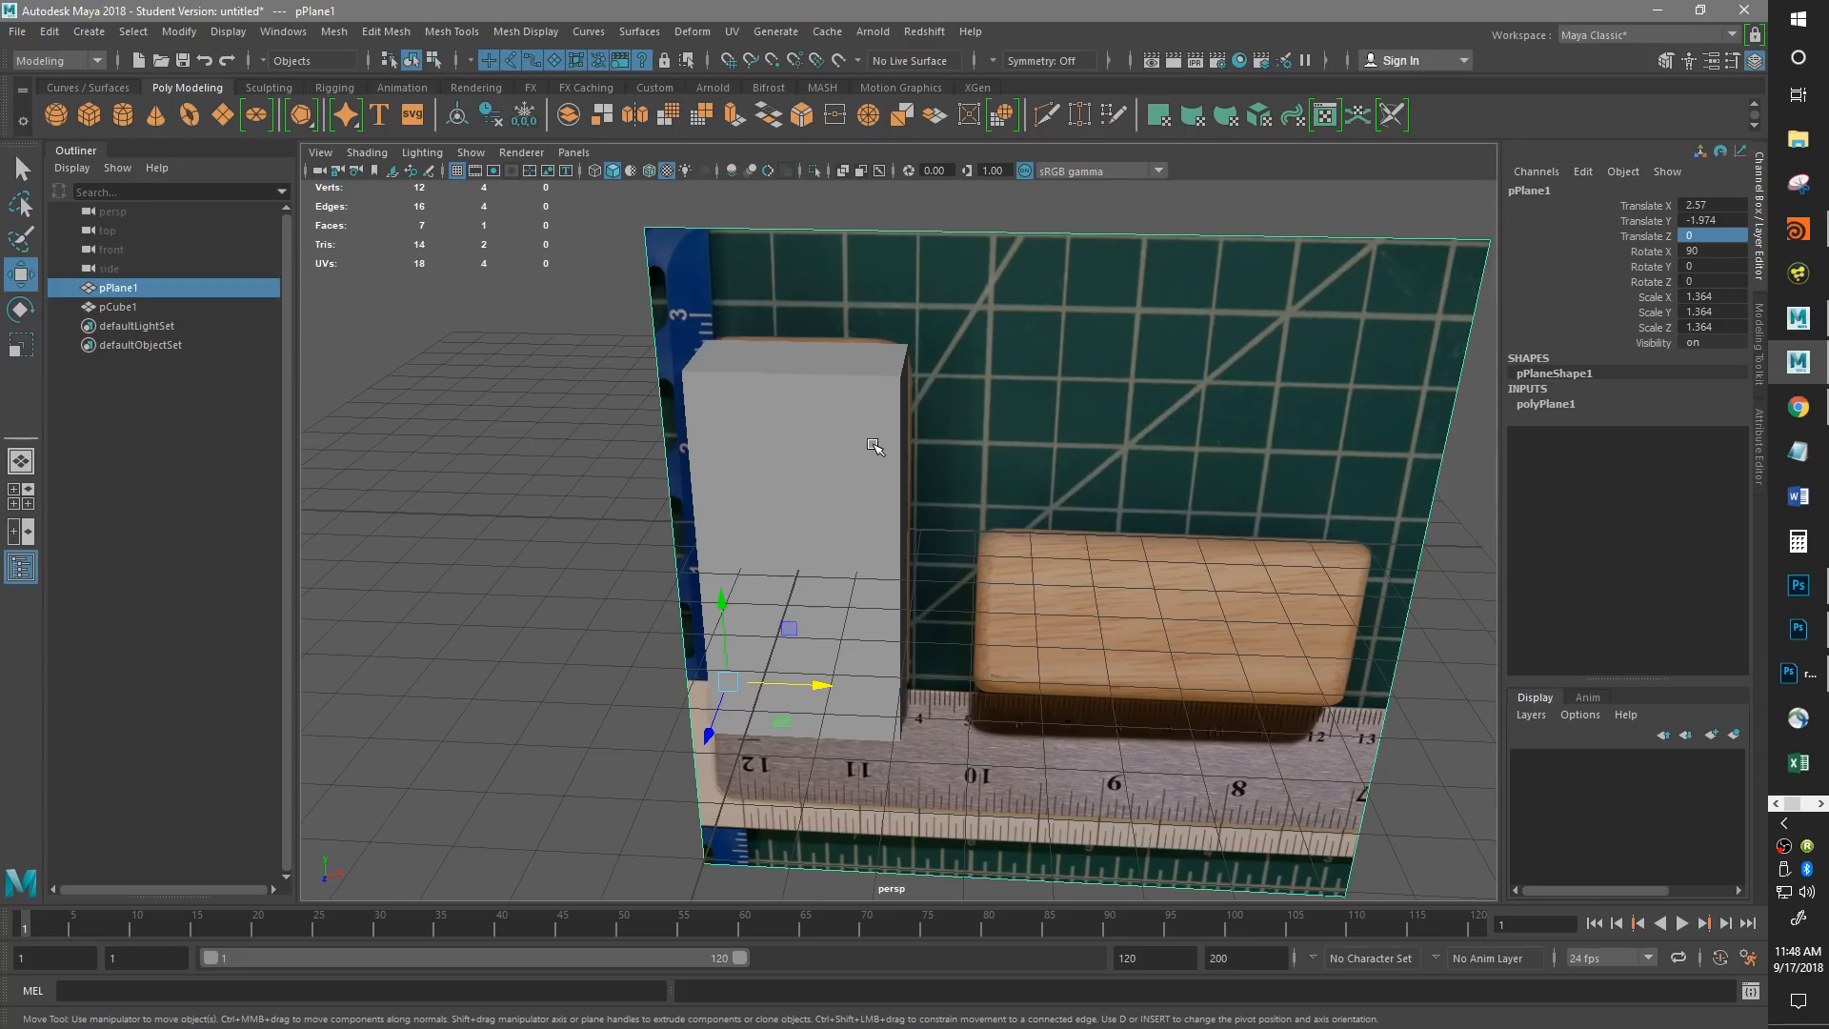
pyautogui.moveTo(995, 753)
pyautogui.keyDown('alt'); pyautogui.mouseDown()
pyautogui.moveTo(1021, 719)
pyautogui.moveTo(1000, 730)
pyautogui.mouseUp(); pyautogui.keyUp('alt')
pyautogui.keyDown('alt'); pyautogui.moveTo(895, 774); pyautogui.dragTo(908, 741); pyautogui.keyUp('alt')
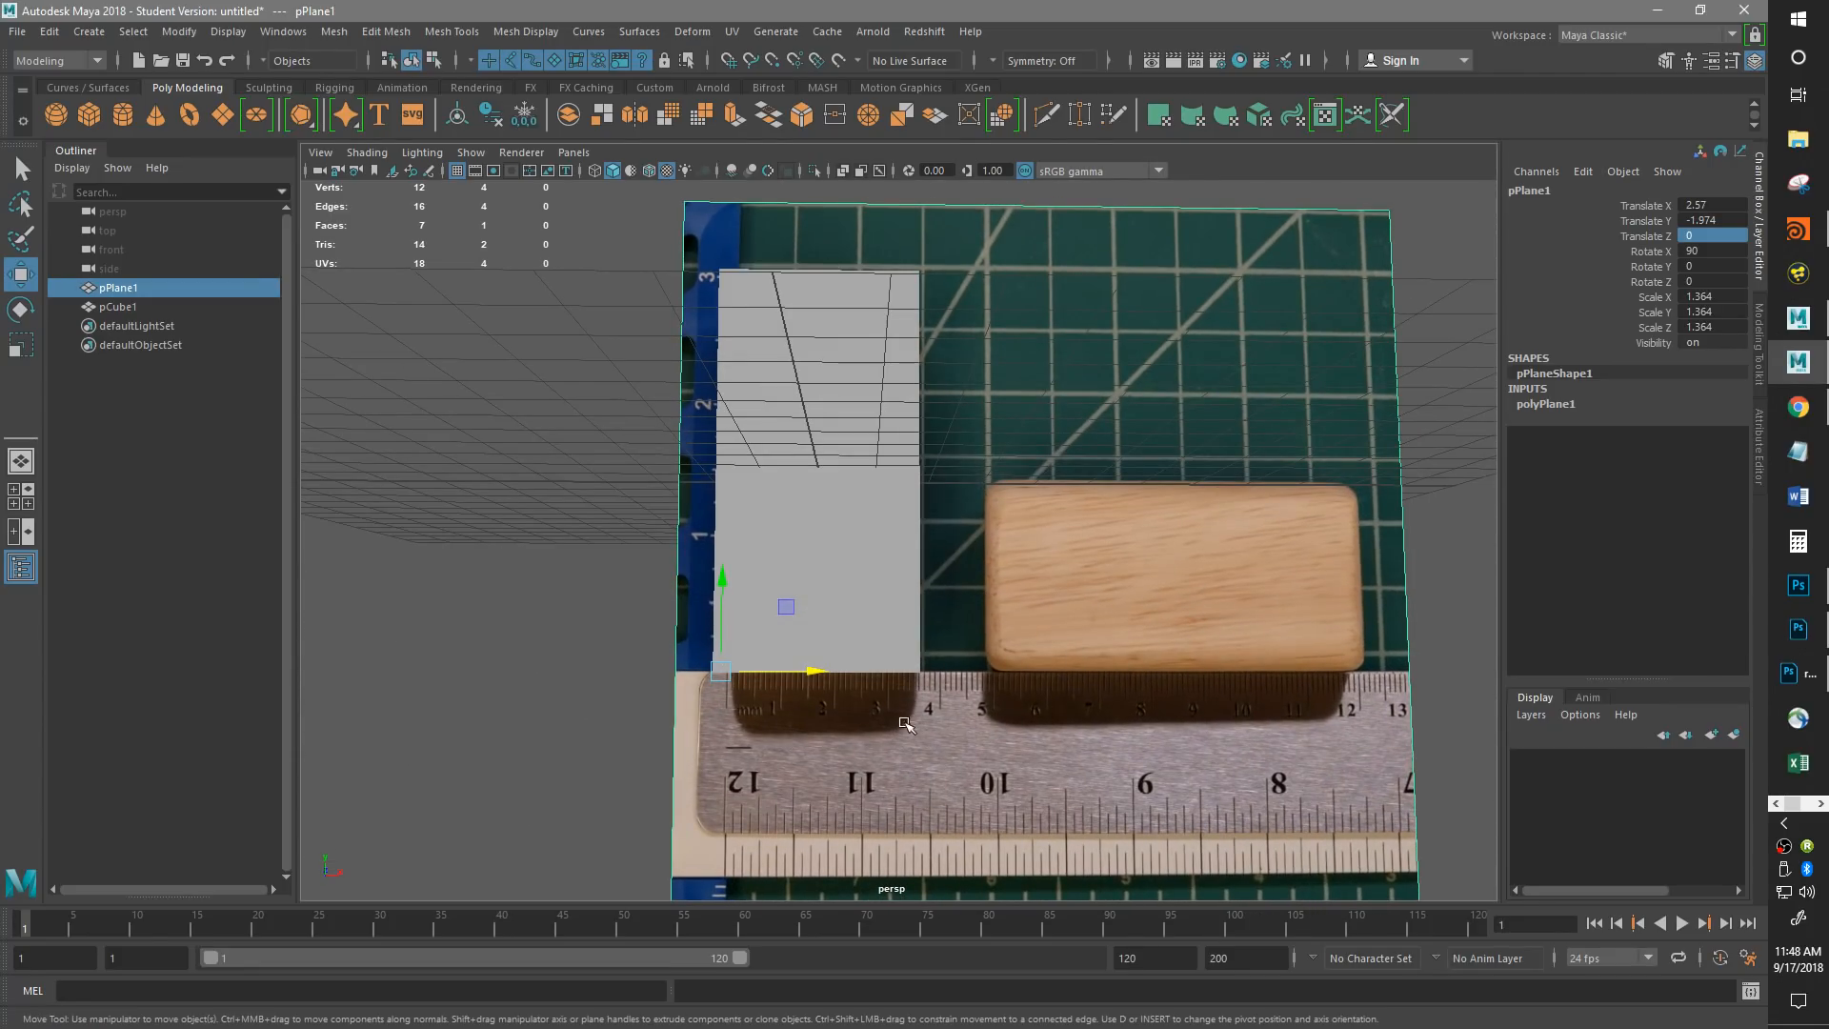
pyautogui.moveTo(943, 592)
pyautogui.keyDown('alt'); pyautogui.mouseDown()
pyautogui.moveTo(963, 562)
pyautogui.moveTo(957, 599)
pyautogui.moveTo(954, 581)
pyautogui.mouseUp(); pyautogui.keyUp('alt')
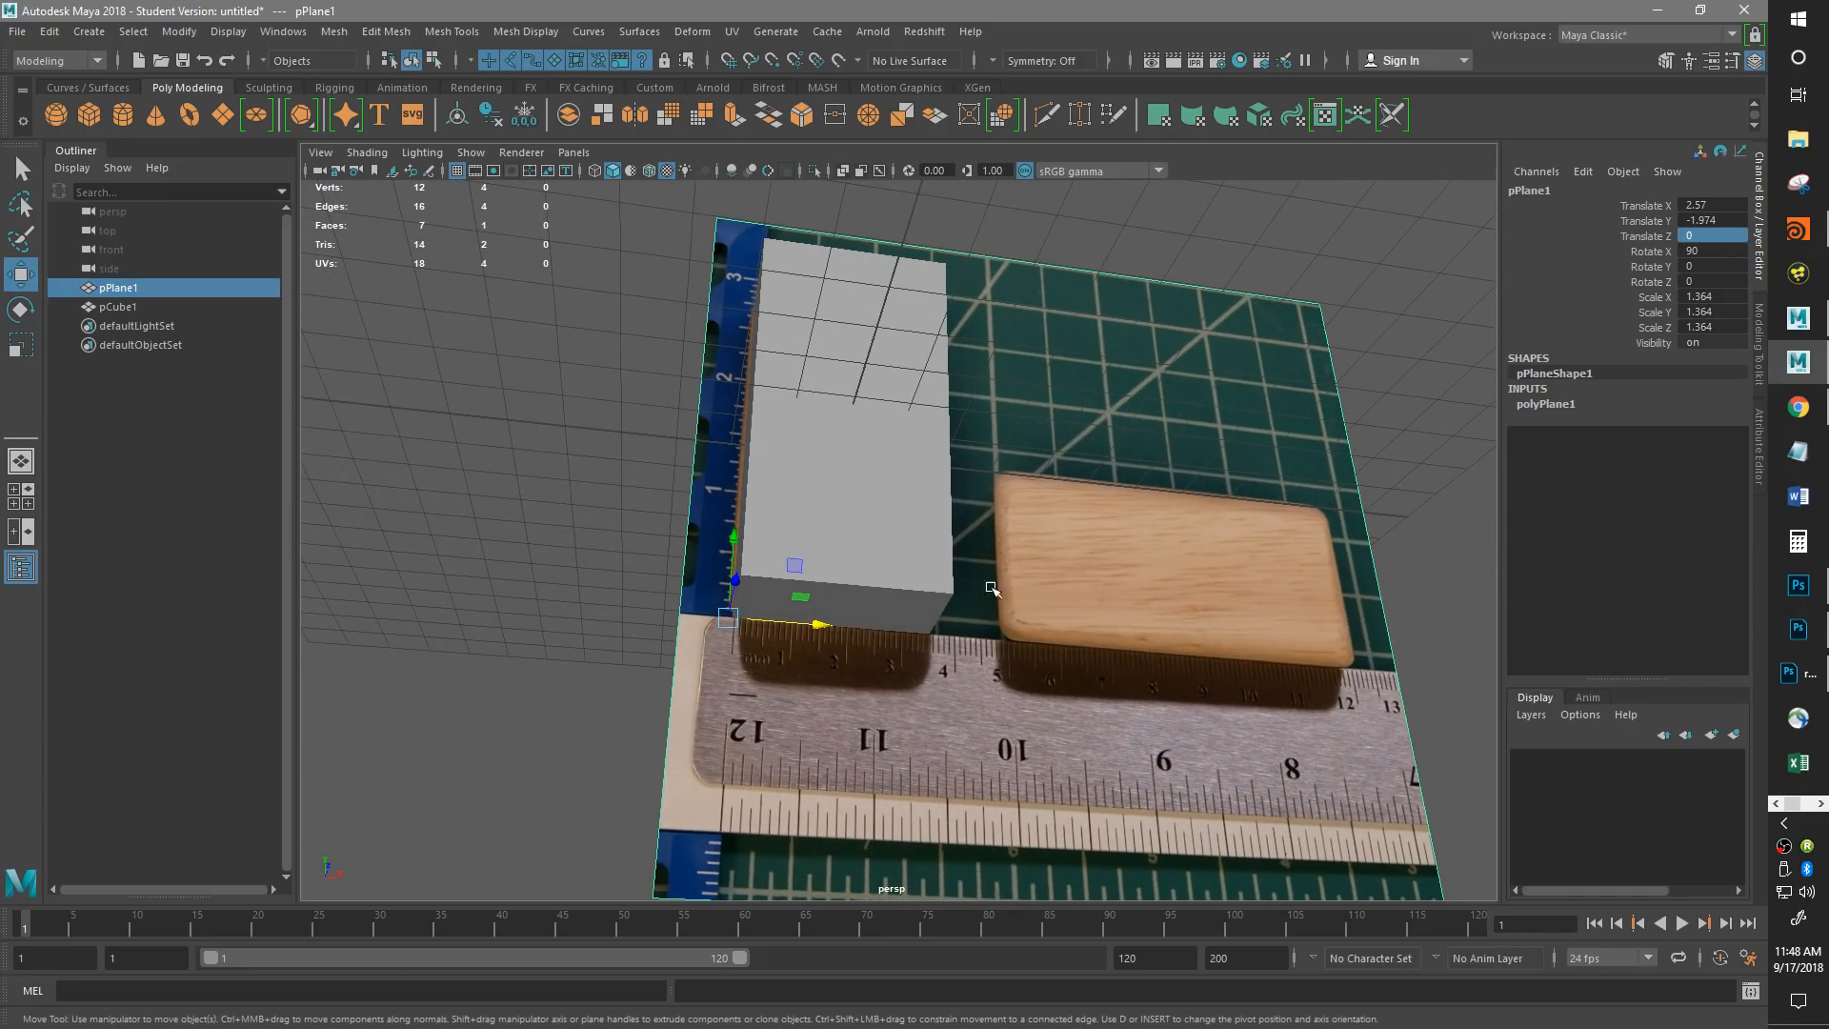
pyautogui.moveTo(1071, 569)
pyautogui.keyDown('alt'); pyautogui.mouseDown()
pyautogui.moveTo(985, 650)
pyautogui.moveTo(1051, 576)
pyautogui.mouseUp(); pyautogui.keyUp('alt')
pyautogui.keyDown('alt'); pyautogui.moveTo(990, 479); pyautogui.dragTo(917, 442); pyautogui.keyUp('alt')
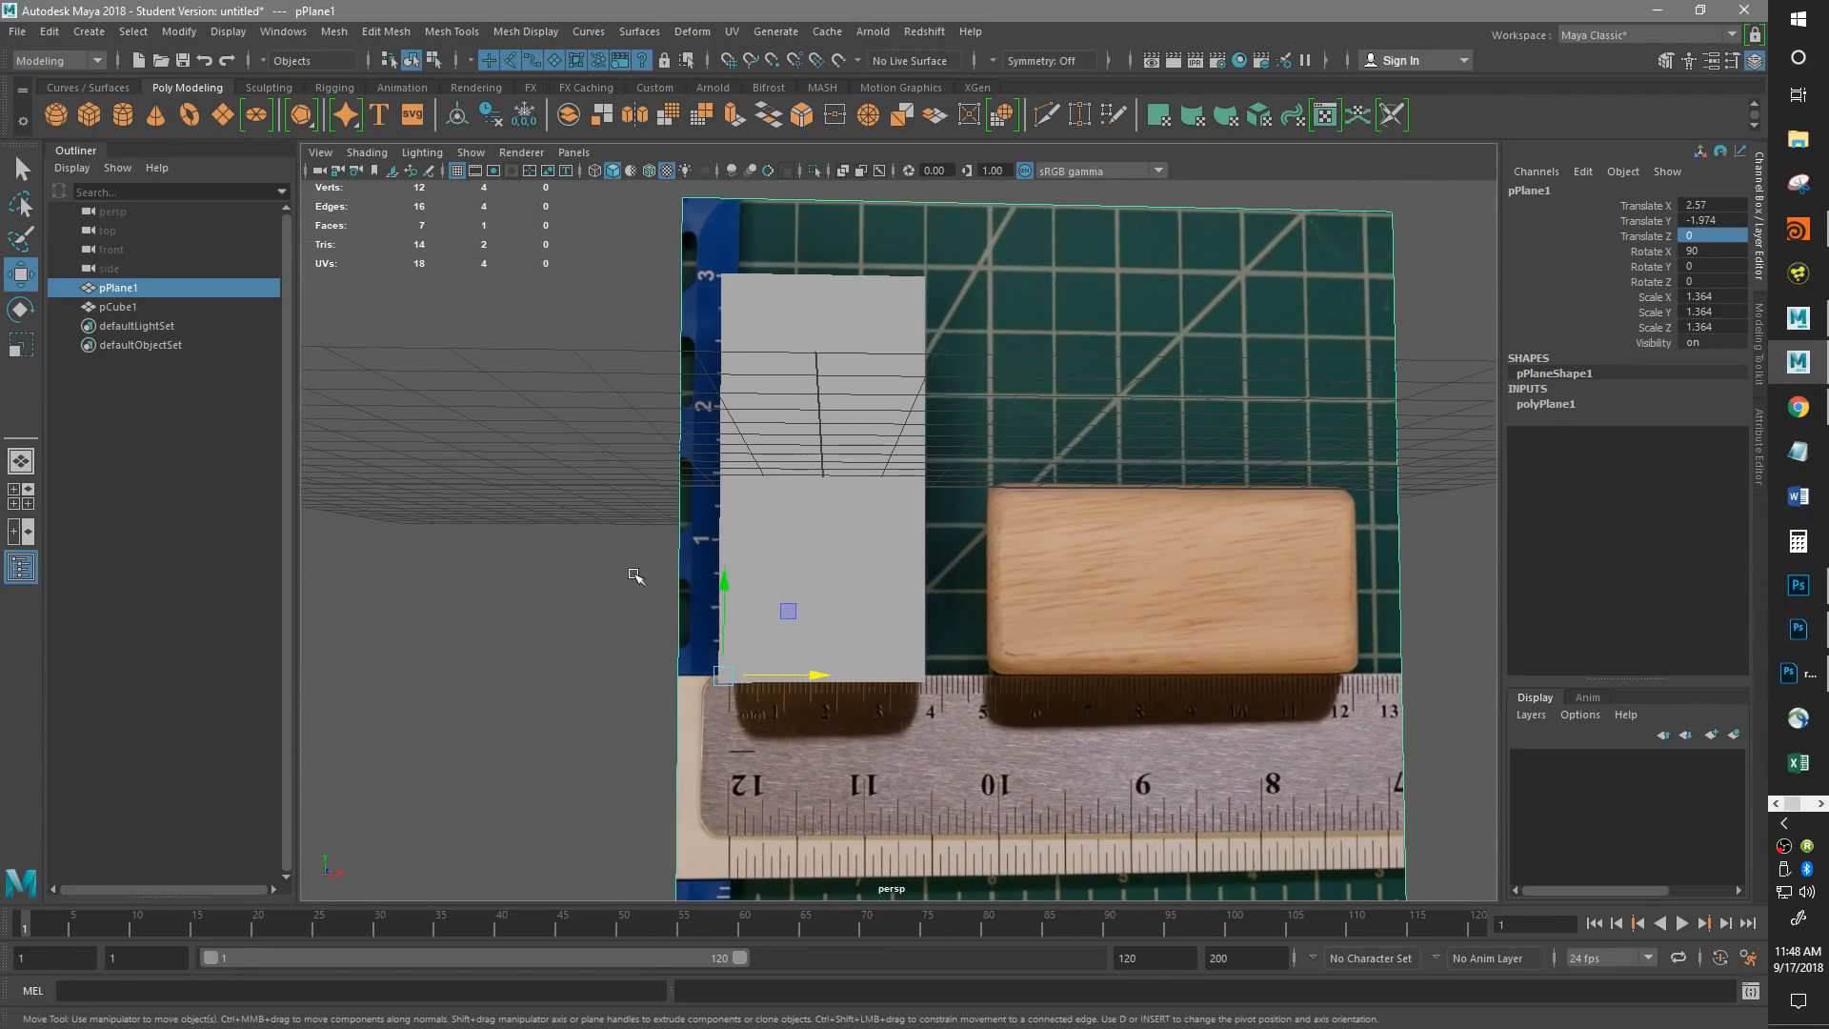
pyautogui.keyDown('alt'); pyautogui.moveTo(1082, 368); pyautogui.dragTo(1062, 443); pyautogui.keyUp('alt')
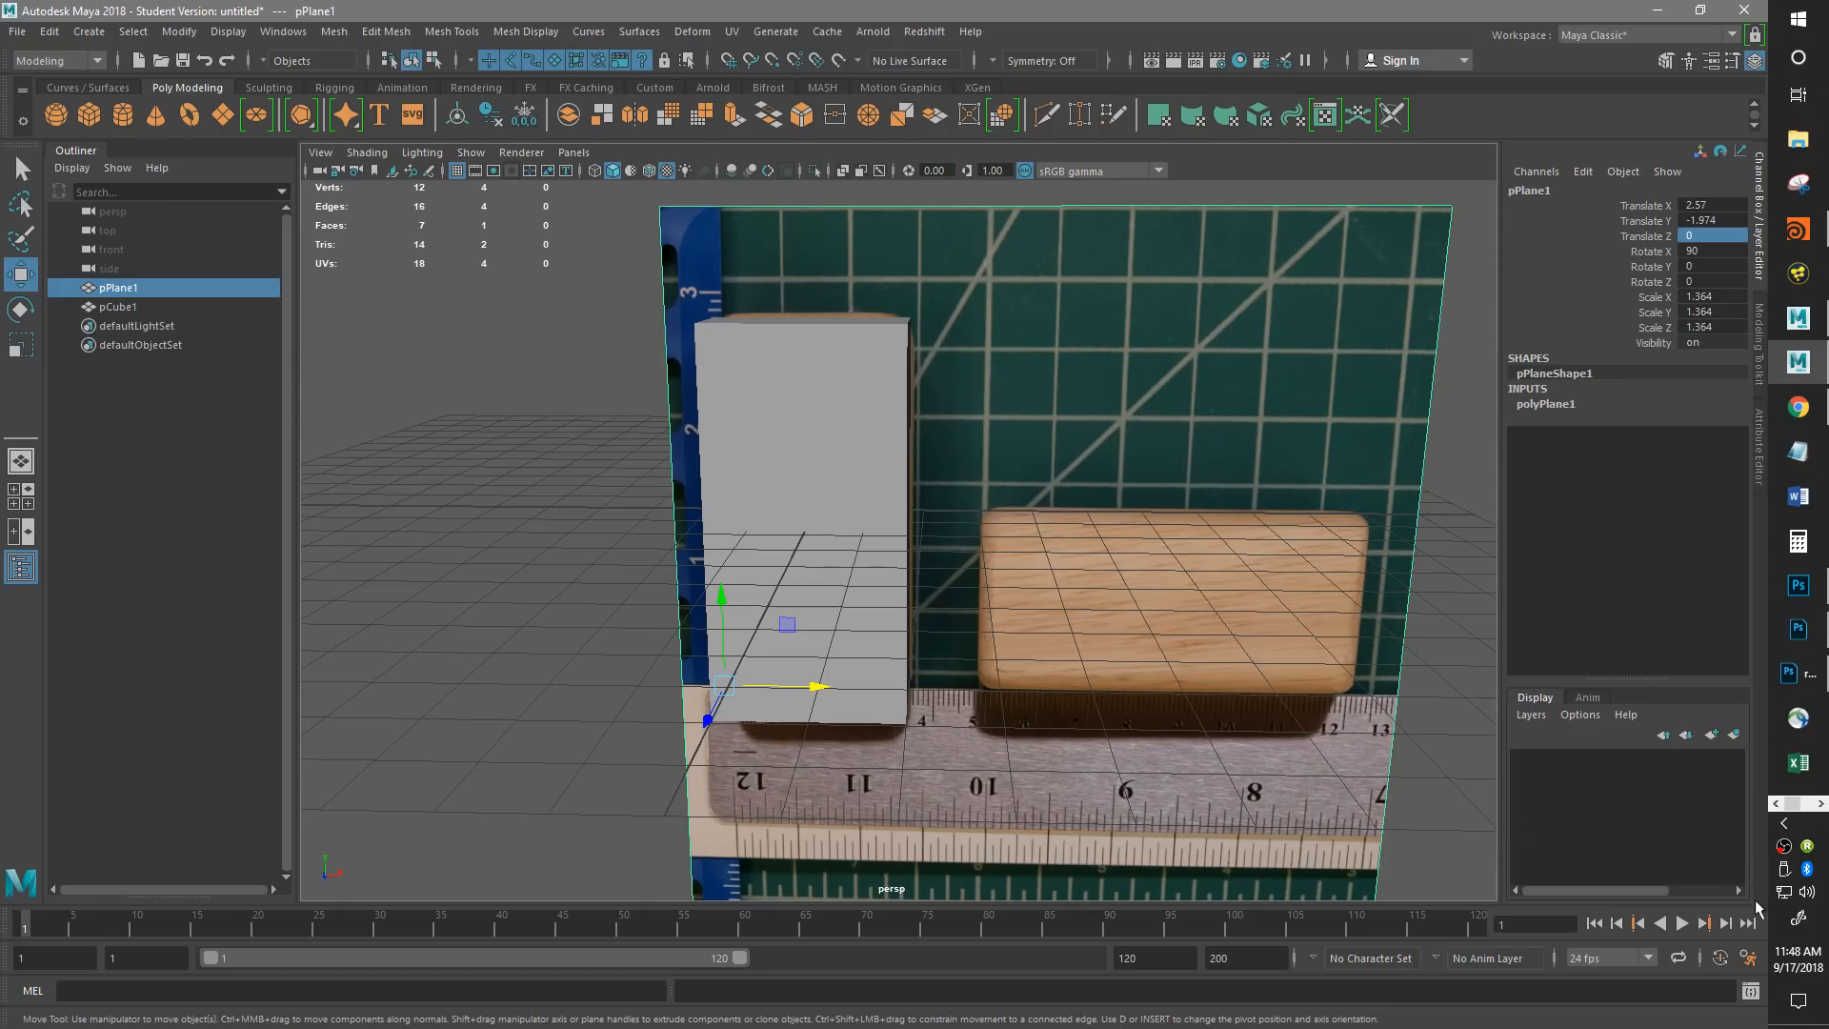
# Show the remaining running programs in the Windows taskbar.
pyautogui.click(1820, 804)
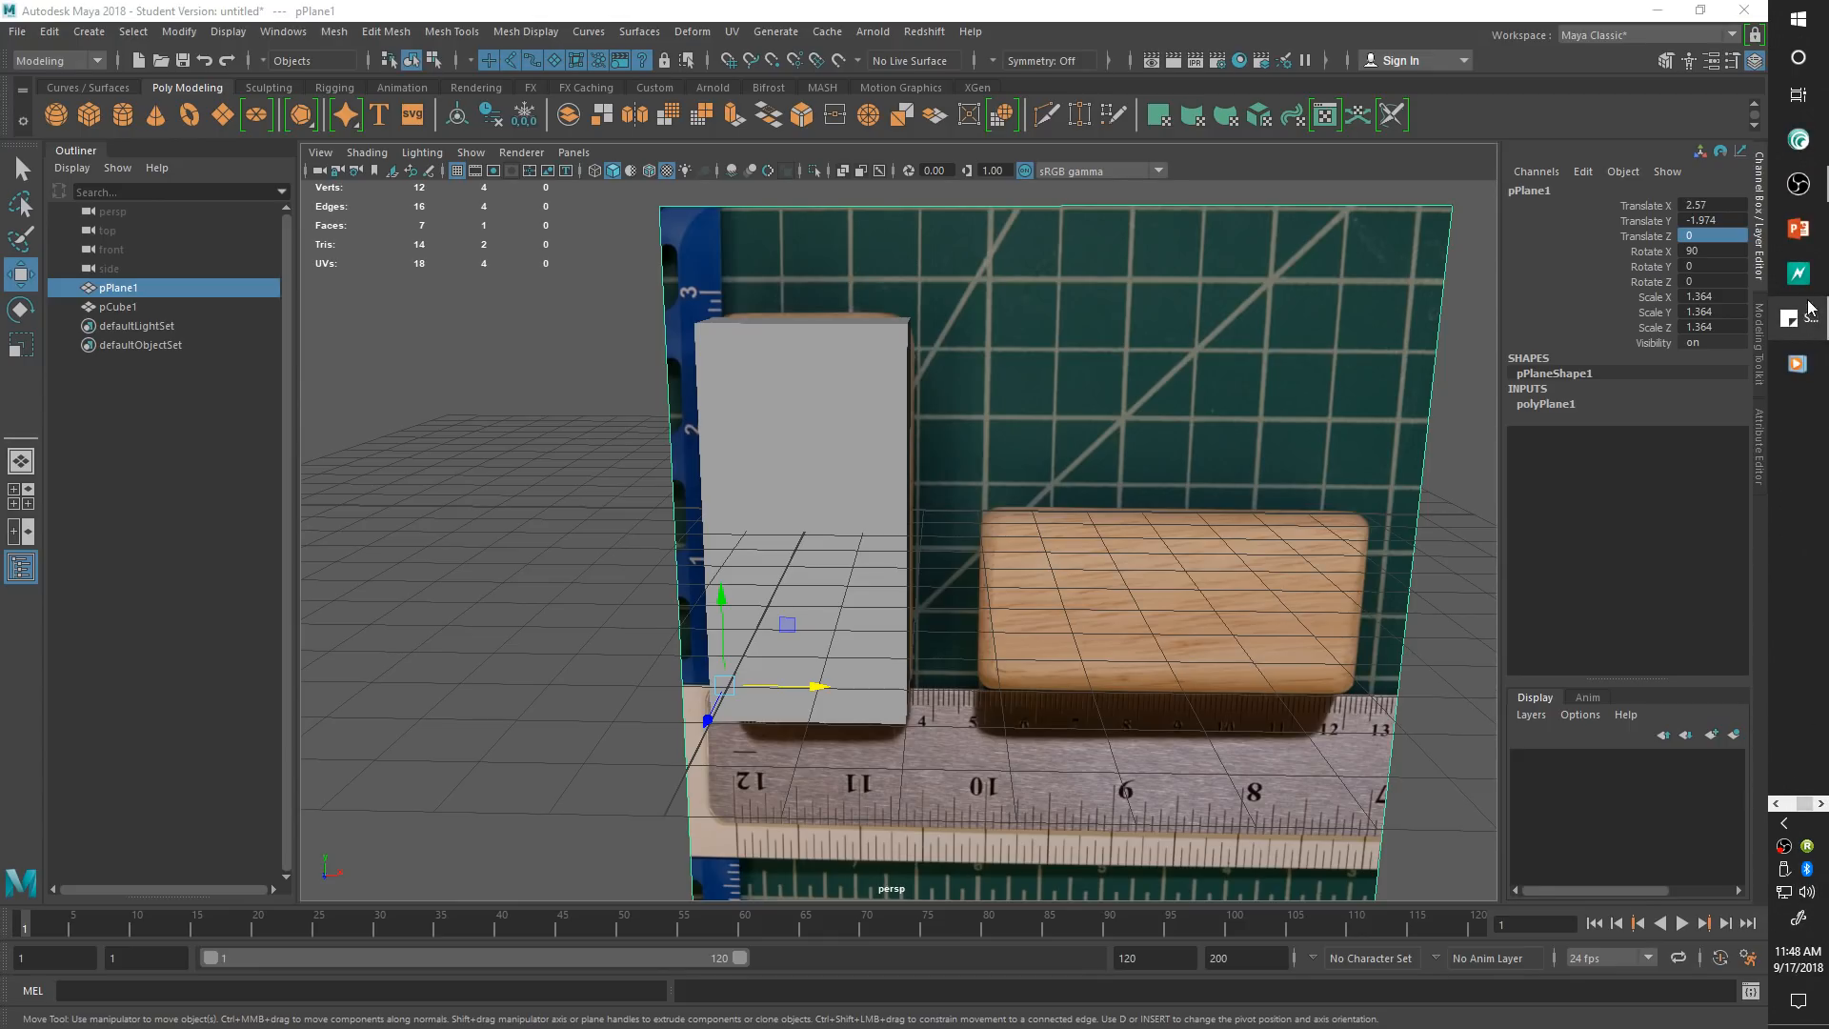